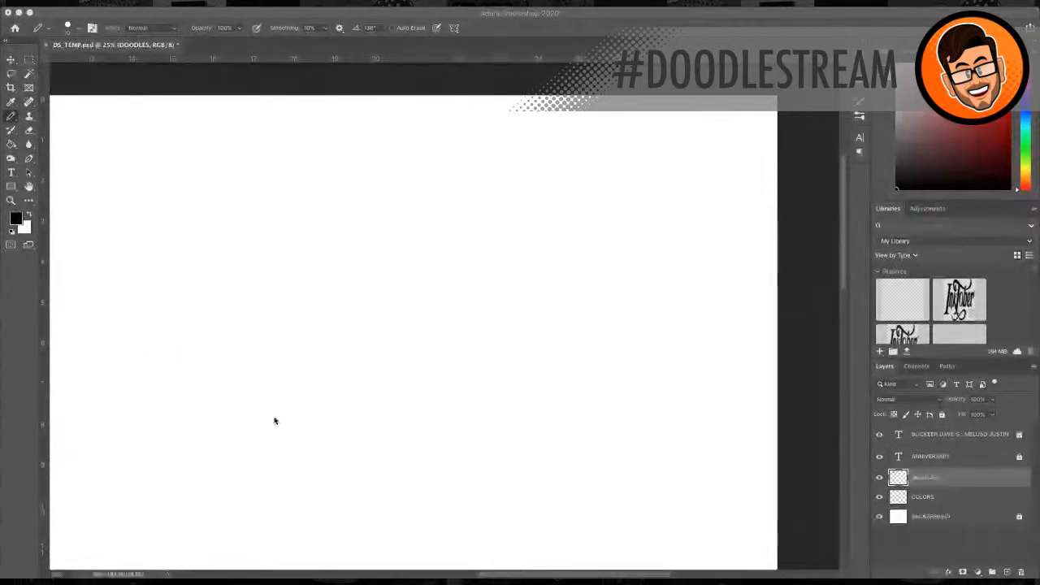
# Step: Sketch a cartoon dinosaur's head on the DOODLES layer with an oval face, round tube snout, two eyes and a hair bow
pyautogui.hscroll(1, 407, 333)
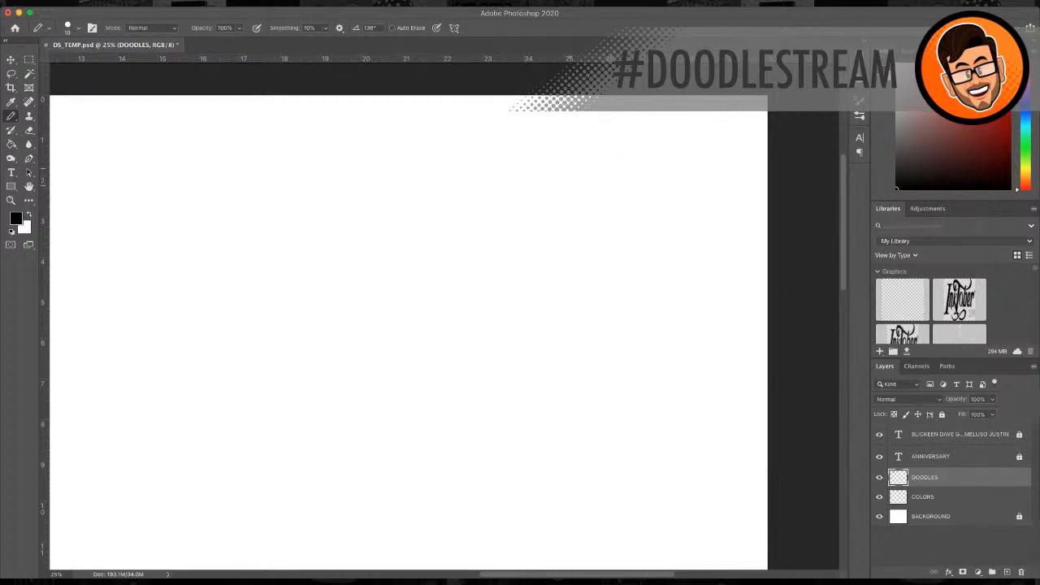
pyautogui.moveTo(549, 202)
pyautogui.mouseDown()
pyautogui.moveTo(531, 219)
pyautogui.moveTo(545, 237)
pyautogui.moveTo(582, 230)
pyautogui.moveTo(563, 191)
pyautogui.moveTo(596, 193)
pyautogui.moveTo(541, 194)
pyautogui.moveTo(595, 205)
pyautogui.moveTo(585, 192)
pyautogui.moveTo(592, 232)
pyautogui.moveTo(584, 200)
pyautogui.moveTo(527, 211)
pyautogui.moveTo(587, 233)
pyautogui.moveTo(588, 198)
pyautogui.moveTo(594, 233)
pyautogui.mouseUp()
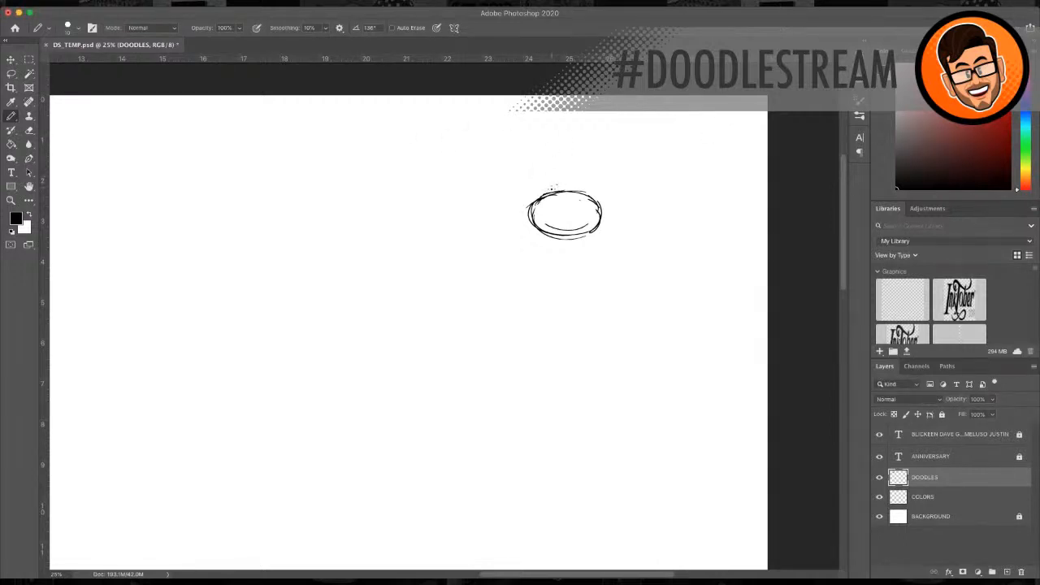
pyautogui.moveTo(552, 192)
pyautogui.mouseDown()
pyautogui.moveTo(560, 173)
pyautogui.moveTo(557, 196)
pyautogui.moveTo(580, 187)
pyautogui.moveTo(579, 174)
pyautogui.moveTo(574, 198)
pyautogui.moveTo(590, 182)
pyautogui.moveTo(582, 172)
pyautogui.moveTo(569, 181)
pyautogui.moveTo(594, 183)
pyautogui.moveTo(582, 199)
pyautogui.moveTo(587, 173)
pyautogui.mouseUp()
pyautogui.moveTo(530, 195)
pyautogui.mouseDown()
pyautogui.moveTo(515, 218)
pyautogui.moveTo(543, 189)
pyautogui.moveTo(510, 221)
pyautogui.moveTo(546, 192)
pyautogui.moveTo(537, 186)
pyautogui.moveTo(553, 232)
pyautogui.moveTo(543, 203)
pyautogui.moveTo(525, 214)
pyautogui.moveTo(538, 191)
pyautogui.moveTo(642, 164)
pyautogui.mouseUp()
pyautogui.moveTo(593, 191)
pyautogui.mouseDown()
pyautogui.moveTo(625, 199)
pyautogui.moveTo(636, 177)
pyautogui.moveTo(625, 209)
pyautogui.mouseUp()
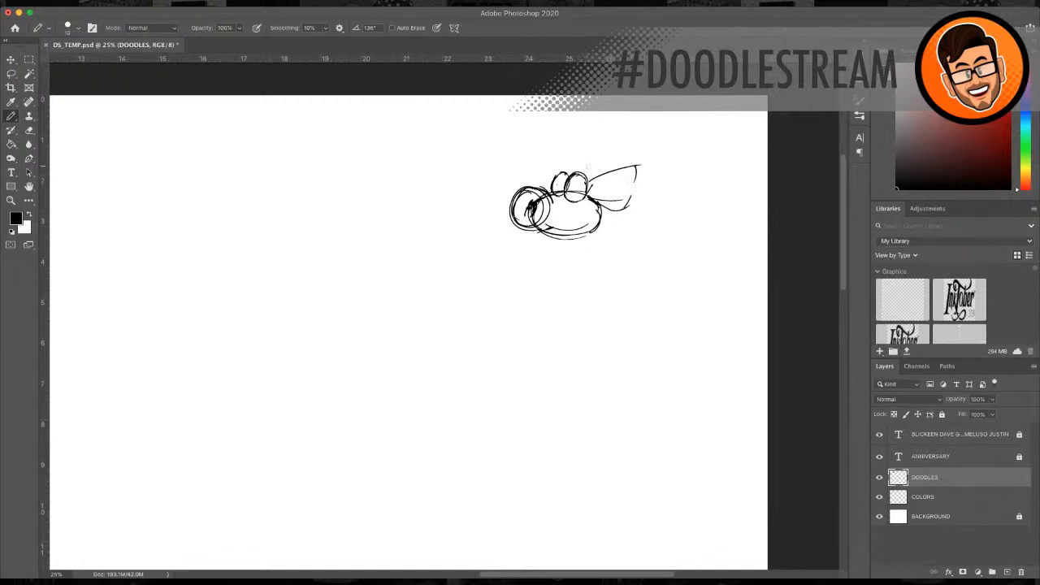
pyautogui.moveTo(585, 180)
pyautogui.mouseDown()
pyautogui.moveTo(572, 152)
pyautogui.moveTo(564, 169)
pyautogui.mouseUp()
# Step: Sketch the rounded body and back below the head, with both legs and feet in a running pose
pyautogui.moveTo(548, 239)
pyautogui.mouseDown()
pyautogui.moveTo(538, 276)
pyautogui.moveTo(587, 299)
pyautogui.mouseUp()
pyautogui.moveTo(590, 234); pyautogui.dragTo(605, 259)
pyautogui.moveTo(540, 271)
pyautogui.mouseDown()
pyautogui.moveTo(584, 290)
pyautogui.moveTo(574, 325)
pyautogui.moveTo(608, 324)
pyautogui.mouseUp()
pyautogui.moveTo(589, 289); pyautogui.dragTo(602, 315)
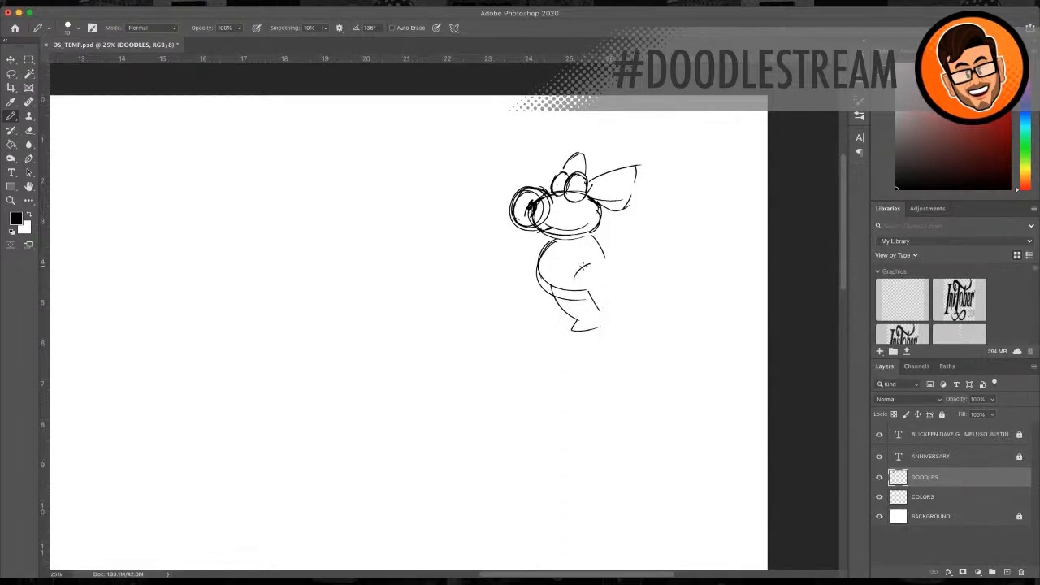
pyautogui.moveTo(586, 265)
pyautogui.mouseDown()
pyautogui.moveTo(587, 298)
pyautogui.moveTo(626, 293)
pyautogui.moveTo(603, 309)
pyautogui.mouseUp()
pyautogui.moveTo(602, 270); pyautogui.dragTo(626, 293)
pyautogui.moveTo(577, 267); pyautogui.dragTo(564, 290)
pyautogui.moveTo(593, 241); pyautogui.dragTo(607, 278)
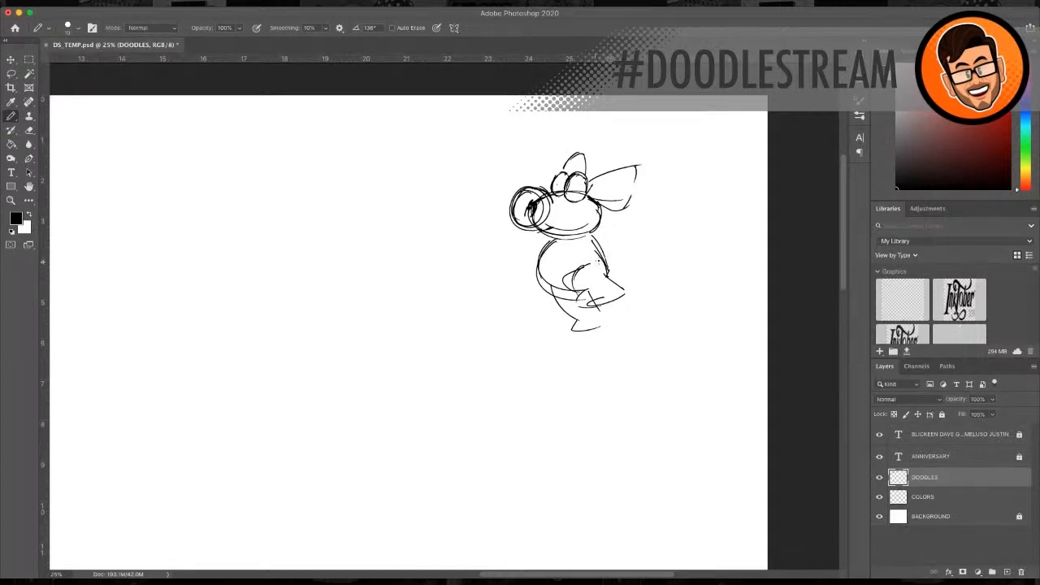
# Step: Sketch both outstretched arms with hands, hatch the raised foot's sole, and add a pointed spiked tail
pyautogui.moveTo(595, 241); pyautogui.dragTo(632, 232)
pyautogui.moveTo(489, 233)
pyautogui.mouseDown()
pyautogui.moveTo(507, 231)
pyautogui.moveTo(491, 228)
pyautogui.mouseUp()
pyautogui.moveTo(583, 243)
pyautogui.mouseDown()
pyautogui.moveTo(624, 231)
pyautogui.moveTo(601, 260)
pyautogui.moveTo(644, 247)
pyautogui.moveTo(638, 229)
pyautogui.moveTo(649, 229)
pyautogui.moveTo(643, 242)
pyautogui.mouseUp()
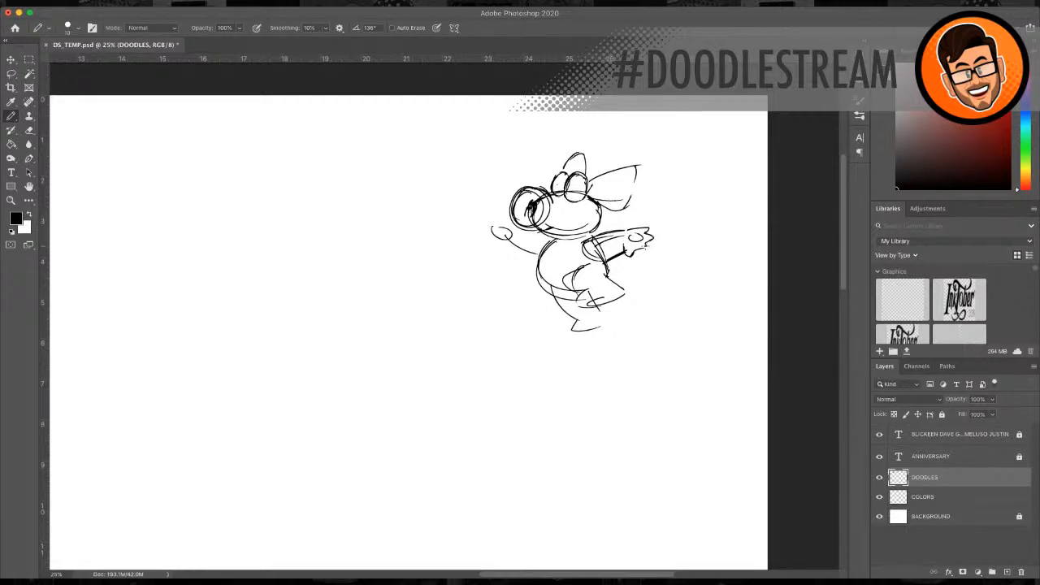
pyautogui.moveTo(584, 272)
pyautogui.mouseDown()
pyautogui.moveTo(569, 286)
pyautogui.moveTo(579, 307)
pyautogui.moveTo(622, 300)
pyautogui.moveTo(590, 309)
pyautogui.moveTo(613, 292)
pyautogui.moveTo(623, 291)
pyautogui.moveTo(578, 309)
pyautogui.mouseUp()
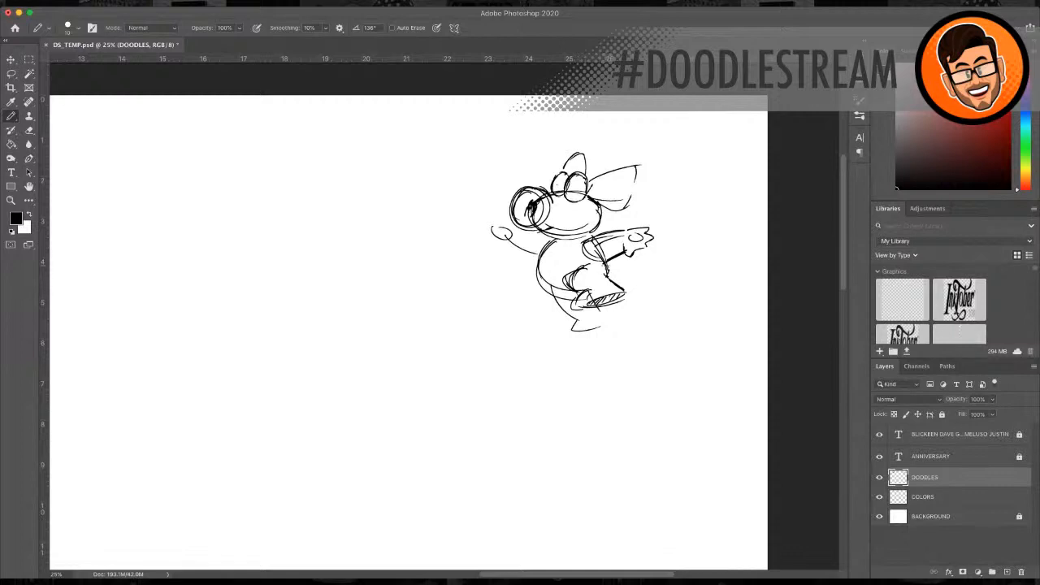
pyautogui.moveTo(607, 264)
pyautogui.mouseDown()
pyautogui.moveTo(643, 284)
pyautogui.moveTo(640, 297)
pyautogui.moveTo(652, 287)
pyautogui.moveTo(616, 270)
pyautogui.moveTo(655, 283)
pyautogui.moveTo(642, 294)
pyautogui.moveTo(640, 277)
pyautogui.mouseUp()
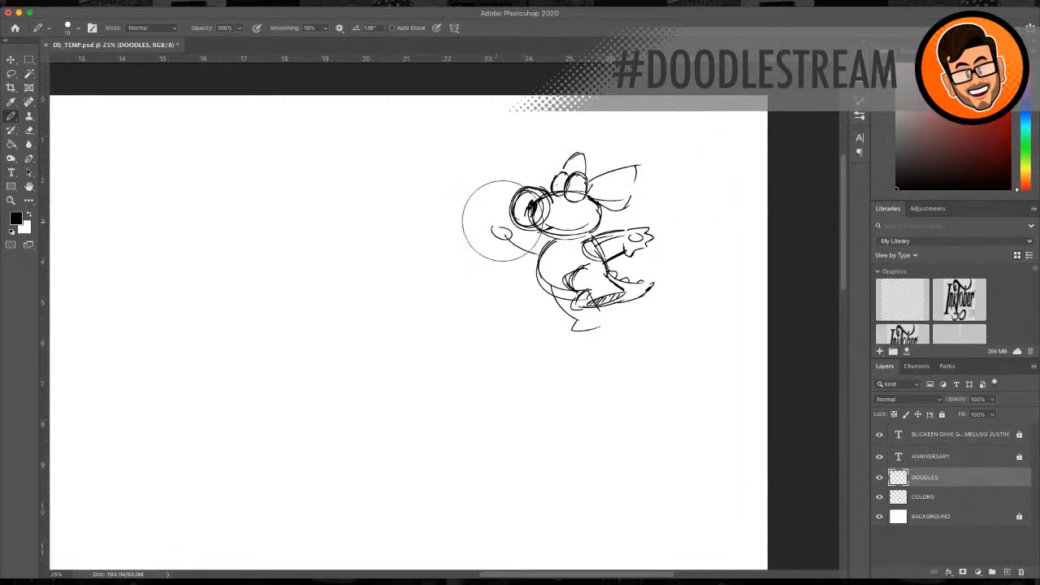
# Step: Erase the overlapping construction lines inside the snout, face and eyes with a reduced eraser size
pyautogui.press('[')
pyautogui.press('[')
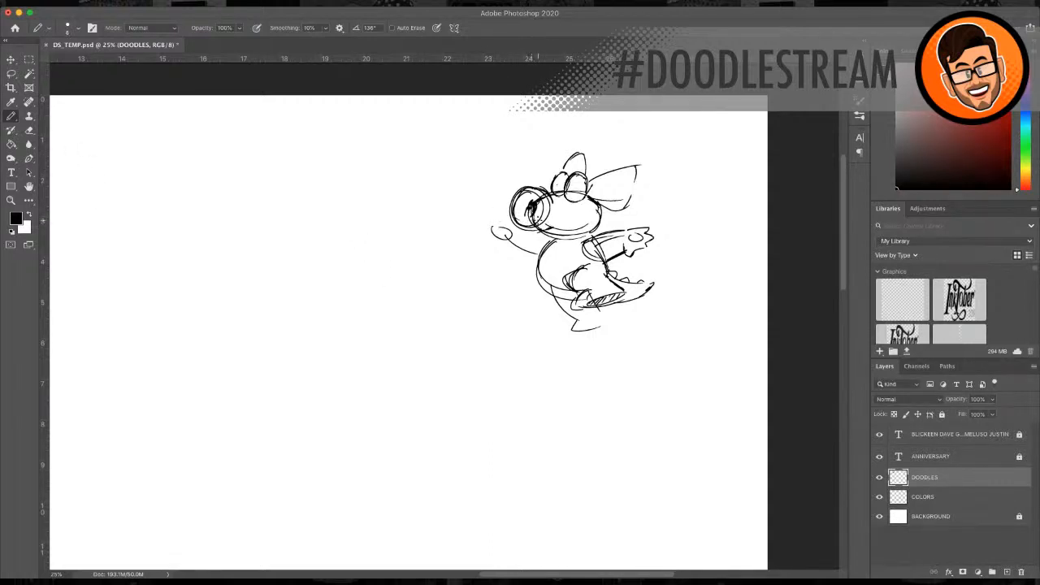
pyautogui.press(']')
pyautogui.press(']')
pyautogui.press(']')
pyautogui.click(29, 130)
pyautogui.press('[')
pyautogui.press('[')
pyautogui.press('[')
pyautogui.press('[')
pyautogui.press('[')
pyautogui.press('[')
pyautogui.press('[')
pyautogui.press('[')
pyautogui.press('[')
pyautogui.press('[')
pyautogui.press('[')
pyautogui.press('[')
pyautogui.press('[')
pyautogui.press('[')
pyautogui.press('[')
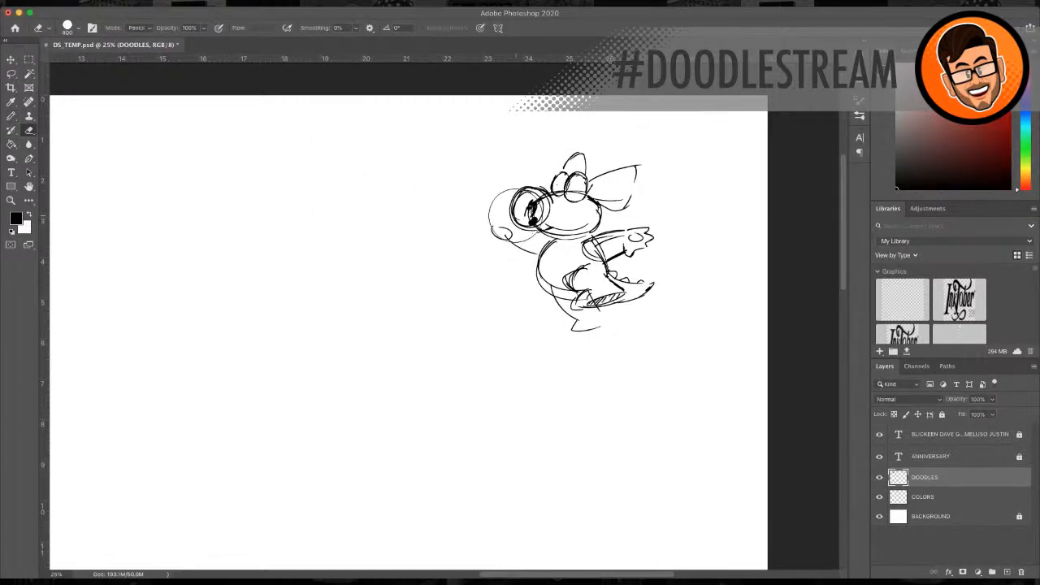
pyautogui.moveTo(528, 220)
pyautogui.mouseDown()
pyautogui.moveTo(540, 200)
pyautogui.moveTo(541, 216)
pyautogui.moveTo(531, 194)
pyautogui.moveTo(581, 193)
pyautogui.moveTo(560, 192)
pyautogui.mouseUp()
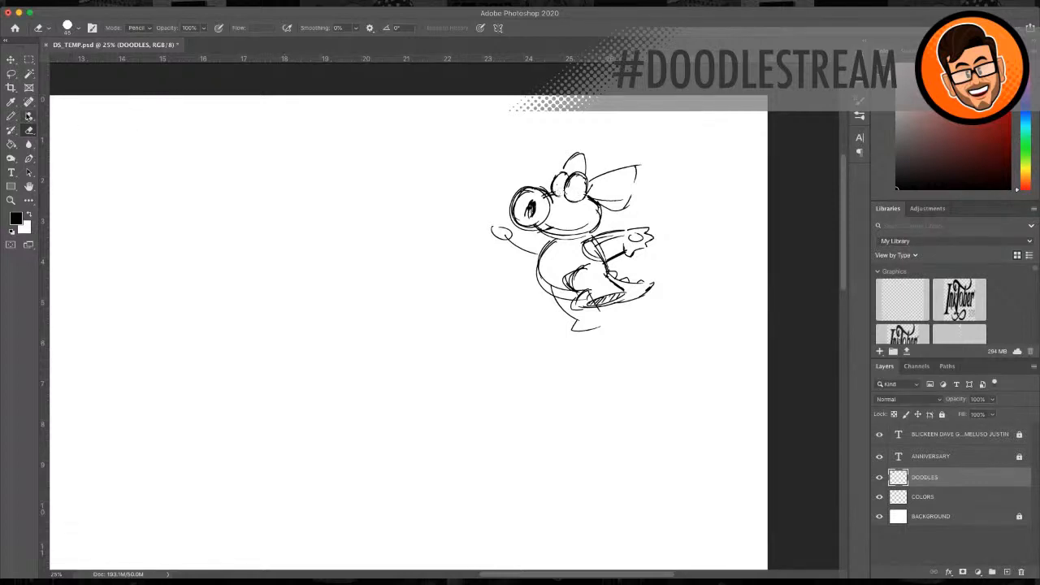
# Step: With a 15 px pencil, draw the pupils and cheek spots, and thicken the snout, face and bow outlines
pyautogui.click(11, 115)
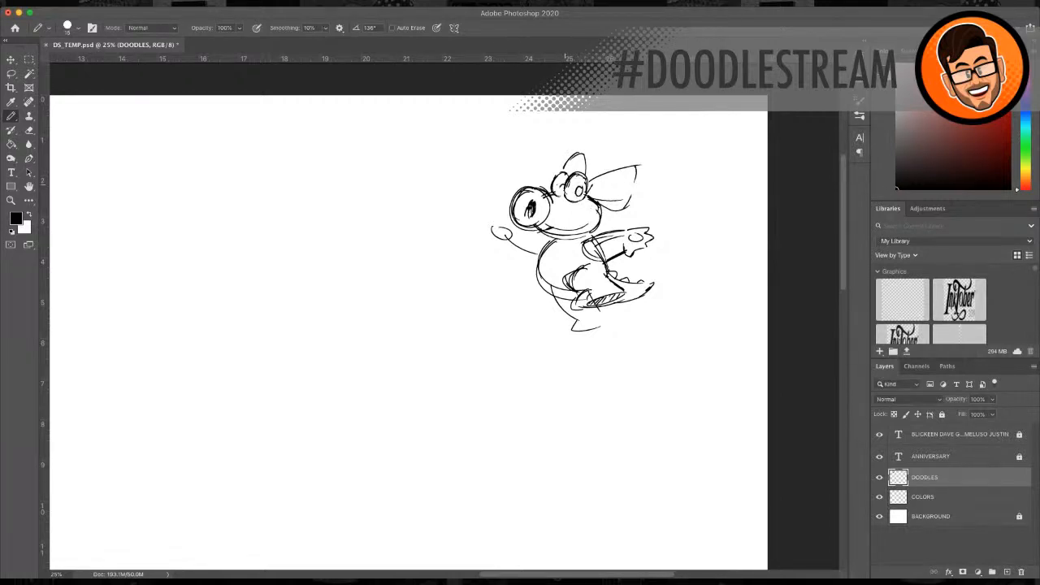
pyautogui.moveTo(578, 184); pyautogui.dragTo(582, 188)
pyautogui.moveTo(585, 184); pyautogui.dragTo(588, 189)
pyautogui.click(586, 213)
pyautogui.moveTo(548, 196); pyautogui.dragTo(534, 218)
pyautogui.click(564, 194)
pyautogui.moveTo(584, 156)
pyautogui.mouseDown()
pyautogui.moveTo(585, 174)
pyautogui.moveTo(579, 157)
pyautogui.moveTo(565, 174)
pyautogui.moveTo(638, 166)
pyautogui.moveTo(613, 187)
pyautogui.moveTo(638, 186)
pyautogui.moveTo(634, 193)
pyautogui.mouseUp()
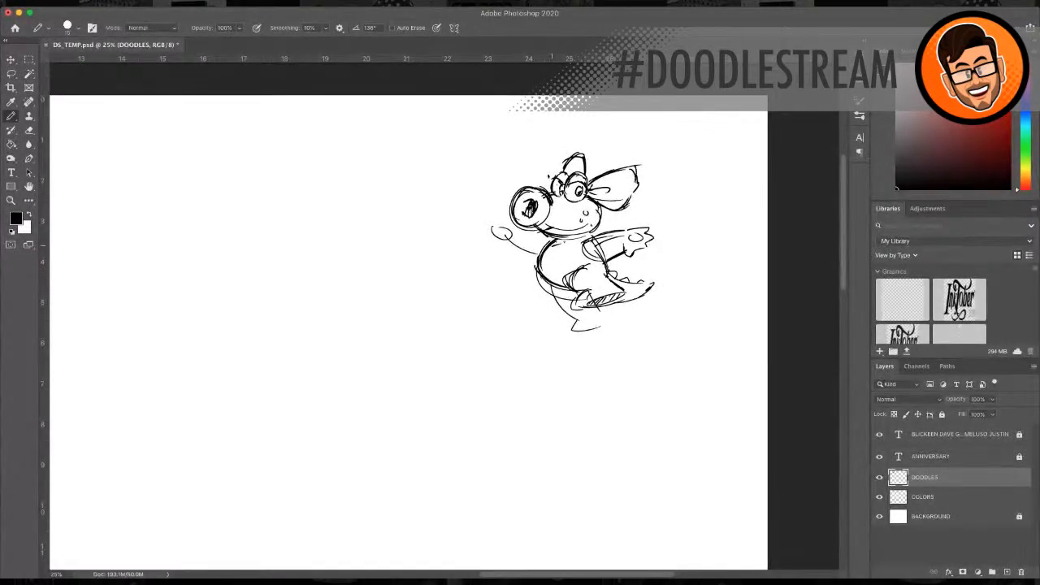
# Step: Draw the belly line, hatch the back leg with shadow, and thicken the outlines of the back, tail and front thigh
pyautogui.moveTo(558, 249)
pyautogui.mouseDown()
pyautogui.moveTo(570, 242)
pyautogui.moveTo(576, 267)
pyautogui.moveTo(567, 315)
pyautogui.moveTo(559, 294)
pyautogui.moveTo(579, 305)
pyautogui.moveTo(580, 327)
pyautogui.moveTo(597, 334)
pyautogui.moveTo(602, 317)
pyautogui.mouseUp()
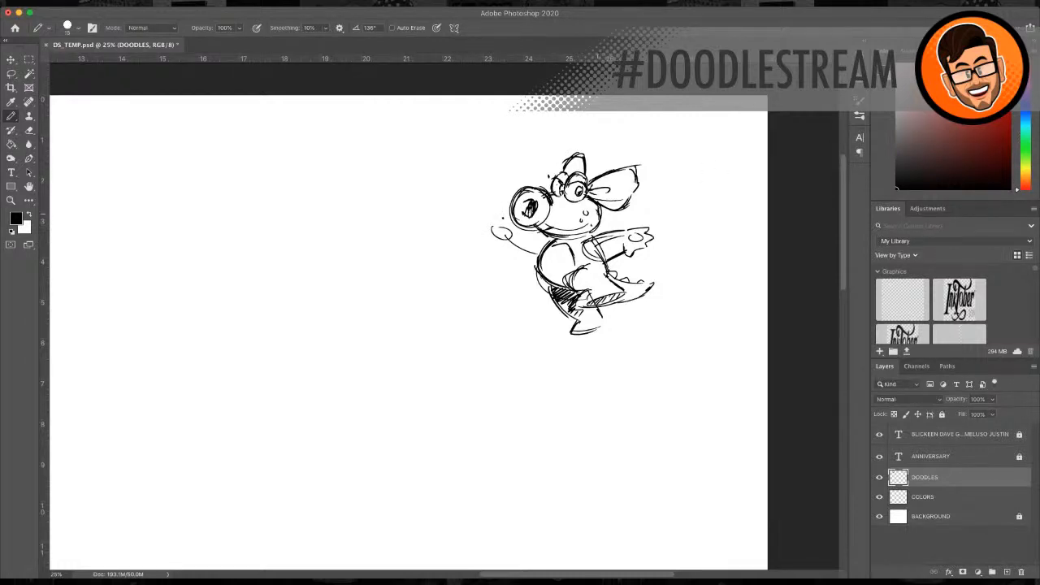
pyautogui.moveTo(601, 213)
pyautogui.mouseDown()
pyautogui.moveTo(588, 237)
pyautogui.moveTo(606, 260)
pyautogui.mouseUp()
pyautogui.moveTo(613, 305); pyautogui.dragTo(660, 288)
pyautogui.moveTo(602, 305)
pyautogui.mouseDown()
pyautogui.moveTo(577, 309)
pyautogui.moveTo(608, 304)
pyautogui.mouseUp()
pyautogui.moveTo(582, 266); pyautogui.dragTo(567, 275)
pyautogui.moveTo(582, 267)
pyautogui.mouseDown()
pyautogui.moveTo(564, 280)
pyautogui.moveTo(572, 289)
pyautogui.moveTo(547, 293)
pyautogui.mouseUp()
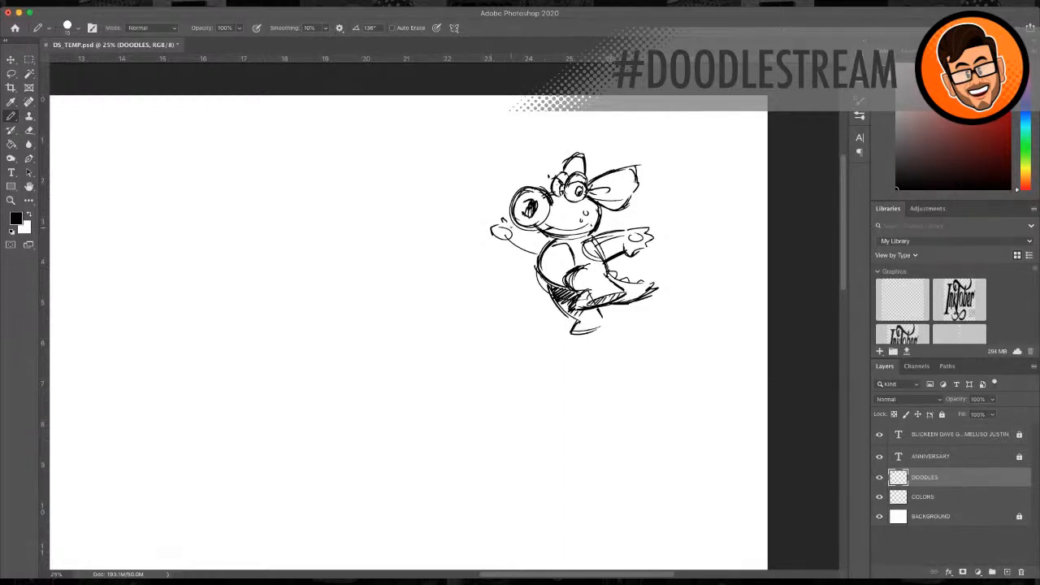
# Step: Refine the arm and hand beneath the snout, add eyelashes, and hatch shadows under the chin and on the arm
pyautogui.moveTo(509, 243)
pyautogui.mouseDown()
pyautogui.moveTo(541, 256)
pyautogui.moveTo(551, 242)
pyautogui.moveTo(534, 263)
pyautogui.moveTo(526, 257)
pyautogui.mouseUp()
pyautogui.moveTo(519, 221)
pyautogui.mouseDown()
pyautogui.moveTo(510, 235)
pyautogui.moveTo(490, 232)
pyautogui.moveTo(515, 247)
pyautogui.moveTo(545, 233)
pyautogui.moveTo(607, 266)
pyautogui.mouseUp()
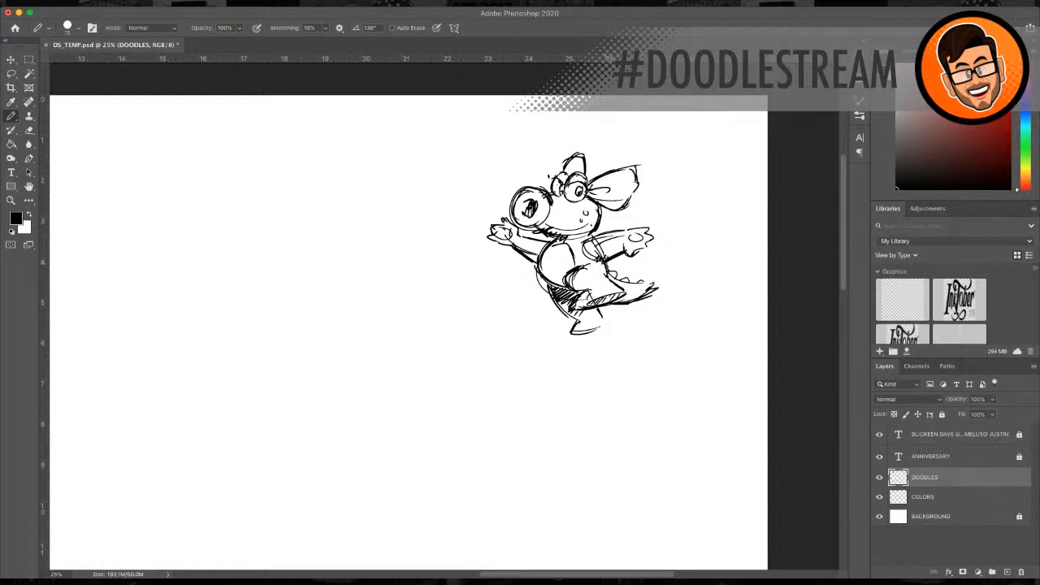
pyautogui.moveTo(567, 187)
pyautogui.mouseDown()
pyautogui.moveTo(587, 189)
pyautogui.moveTo(550, 180)
pyautogui.mouseUp()
pyautogui.moveTo(534, 209)
pyautogui.mouseDown()
pyautogui.moveTo(525, 218)
pyautogui.moveTo(547, 221)
pyautogui.moveTo(552, 246)
pyautogui.mouseUp()
pyautogui.moveTo(542, 242)
pyautogui.mouseDown()
pyautogui.moveTo(556, 238)
pyautogui.moveTo(533, 258)
pyautogui.moveTo(522, 253)
pyautogui.mouseUp()
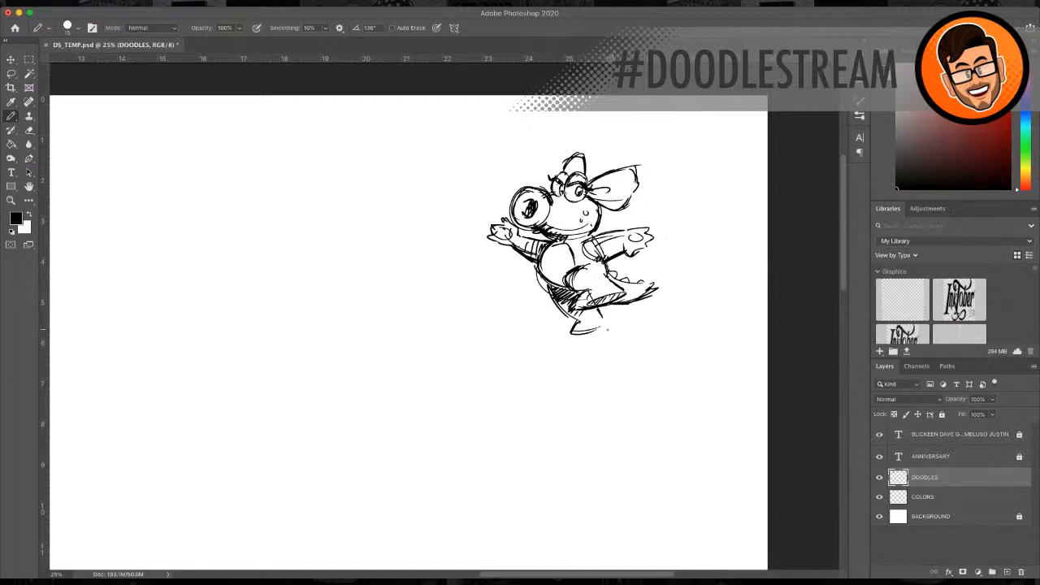
# Step: Thicken the lower foot and tail outlines, redraw the tail spikes, and clean up the rear arm's shoulder and neck lines
pyautogui.moveTo(581, 331)
pyautogui.mouseDown()
pyautogui.moveTo(604, 322)
pyautogui.moveTo(566, 333)
pyautogui.mouseUp()
pyautogui.moveTo(578, 322)
pyautogui.mouseDown()
pyautogui.moveTo(567, 335)
pyautogui.moveTo(634, 304)
pyautogui.moveTo(624, 305)
pyautogui.mouseUp()
pyautogui.moveTo(637, 299); pyautogui.dragTo(663, 288)
pyautogui.moveTo(607, 270); pyautogui.dragTo(638, 285)
pyautogui.moveTo(634, 285); pyautogui.dragTo(644, 282)
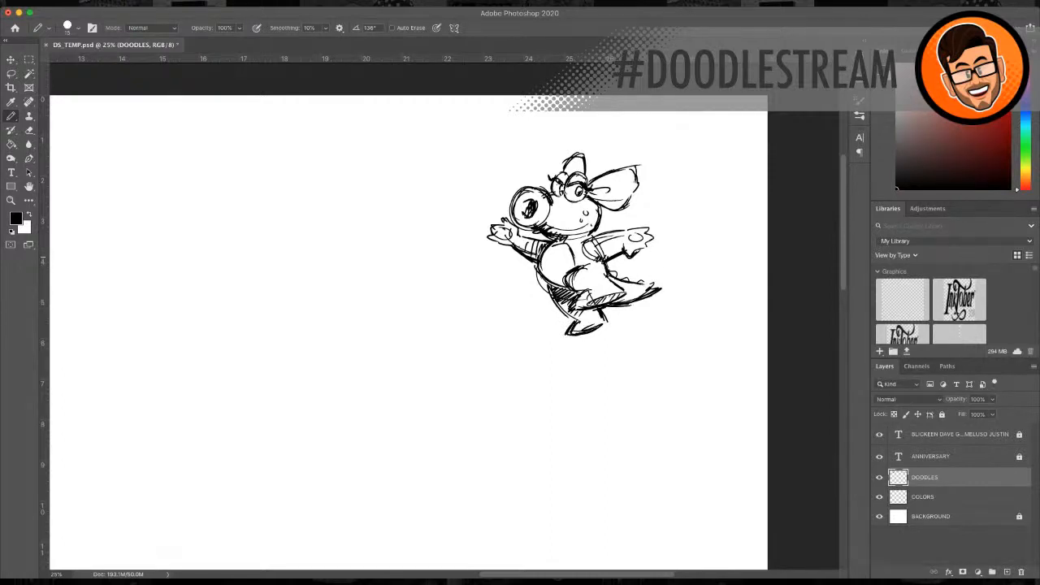
pyautogui.moveTo(582, 241); pyautogui.dragTo(608, 237)
pyautogui.moveTo(595, 239)
pyautogui.mouseDown()
pyautogui.moveTo(621, 232)
pyautogui.moveTo(597, 229)
pyautogui.mouseUp()
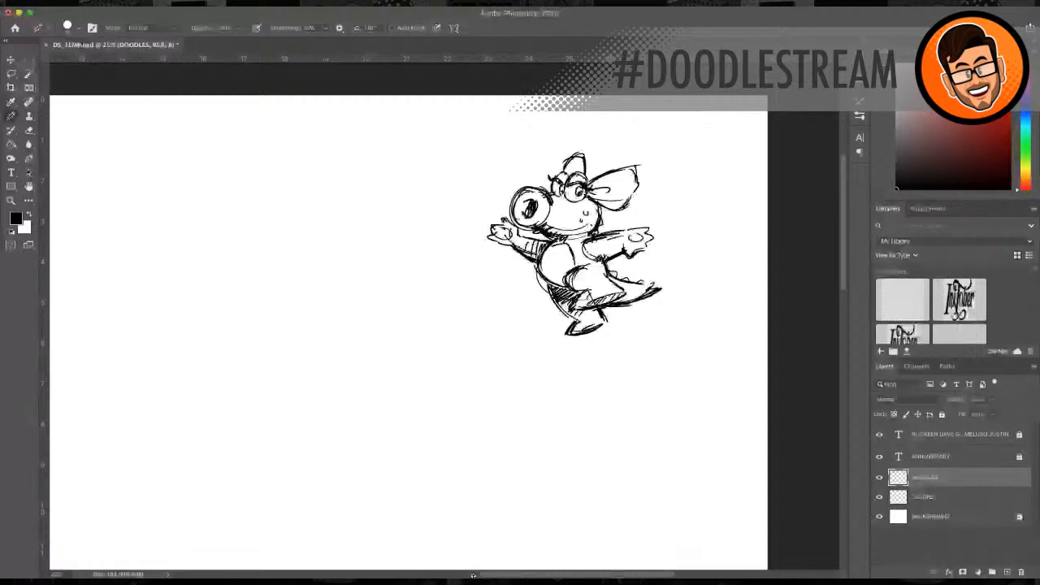
# Step: On the COLORS layer, paint the character's body, limbs, tail, face and snout with a bright pink foreground color
pyautogui.click(927, 496)
pyautogui.click(16, 218)
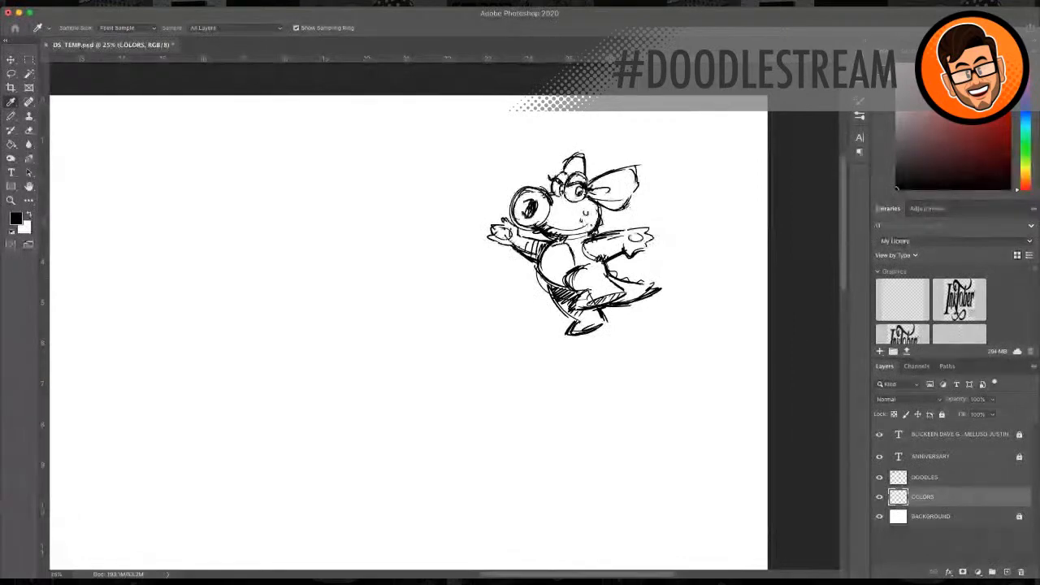
pyautogui.press('Return')
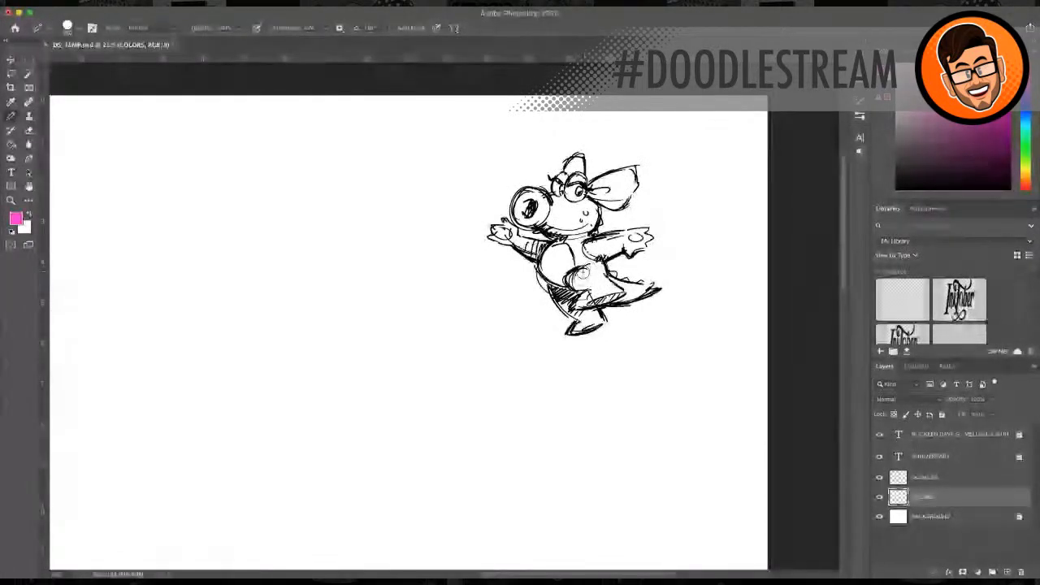
pyautogui.moveTo(581, 268)
pyautogui.mouseDown()
pyautogui.moveTo(571, 281)
pyautogui.moveTo(581, 274)
pyautogui.moveTo(586, 293)
pyautogui.moveTo(651, 288)
pyautogui.mouseUp()
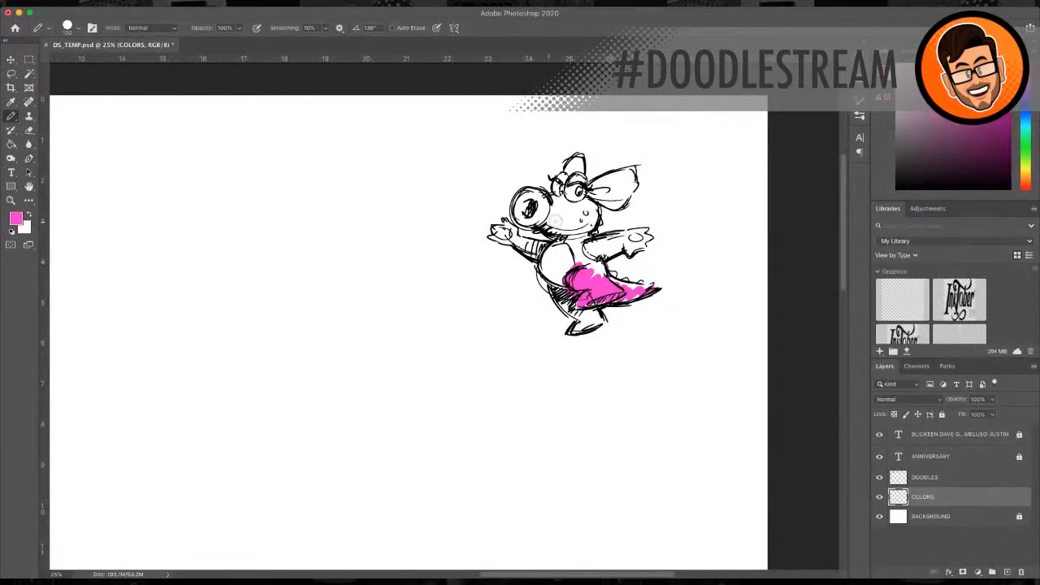
pyautogui.moveTo(554, 228)
pyautogui.mouseDown()
pyautogui.moveTo(572, 221)
pyautogui.moveTo(563, 262)
pyautogui.moveTo(587, 261)
pyautogui.moveTo(601, 281)
pyautogui.moveTo(618, 245)
pyautogui.moveTo(605, 252)
pyautogui.moveTo(600, 239)
pyautogui.moveTo(633, 238)
pyautogui.moveTo(633, 248)
pyautogui.moveTo(648, 235)
pyautogui.moveTo(638, 232)
pyautogui.mouseUp()
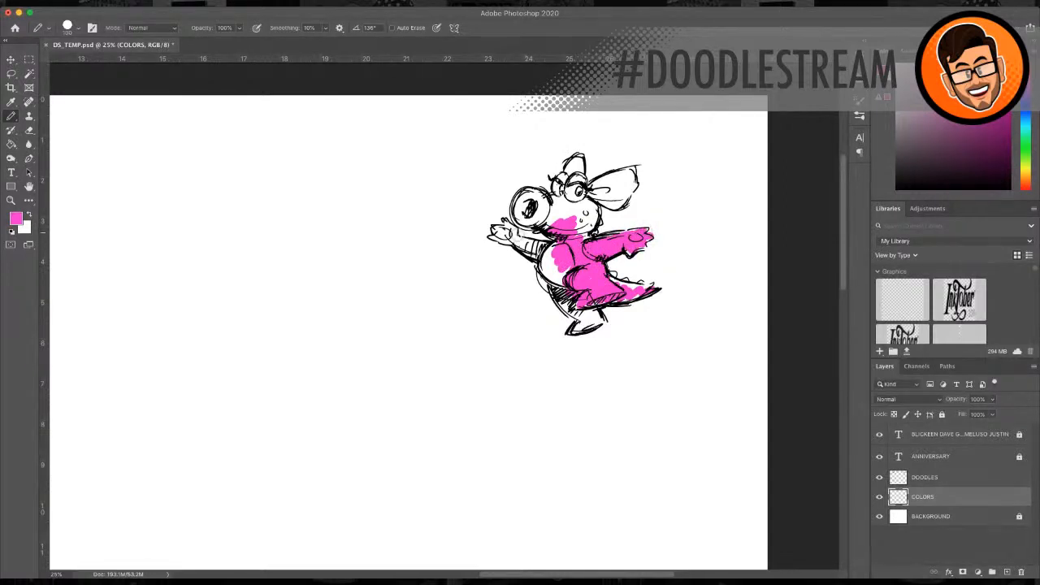
pyautogui.moveTo(556, 247)
pyautogui.mouseDown()
pyautogui.moveTo(545, 246)
pyautogui.moveTo(551, 277)
pyautogui.moveTo(569, 284)
pyautogui.moveTo(561, 278)
pyautogui.moveTo(559, 297)
pyautogui.moveTo(575, 295)
pyautogui.moveTo(565, 313)
pyautogui.moveTo(581, 317)
pyautogui.moveTo(573, 329)
pyautogui.moveTo(597, 318)
pyautogui.moveTo(595, 307)
pyautogui.moveTo(631, 299)
pyautogui.moveTo(617, 284)
pyautogui.moveTo(642, 291)
pyautogui.mouseUp()
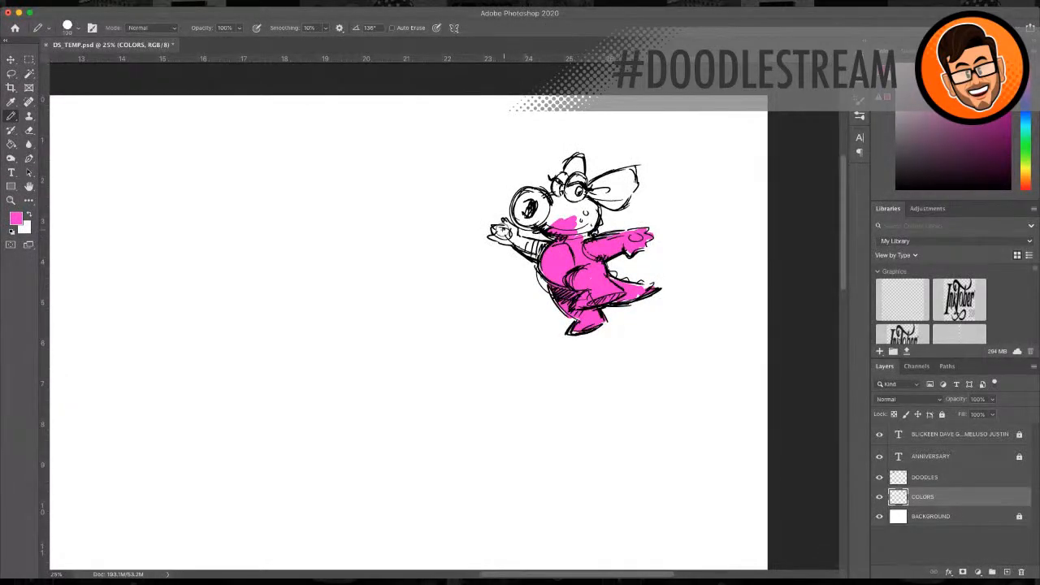
pyautogui.moveTo(506, 229)
pyautogui.mouseDown()
pyautogui.moveTo(497, 234)
pyautogui.moveTo(512, 237)
pyautogui.moveTo(507, 219)
pyautogui.moveTo(520, 238)
pyautogui.moveTo(492, 228)
pyautogui.moveTo(543, 256)
pyautogui.moveTo(527, 211)
pyautogui.moveTo(546, 213)
pyautogui.moveTo(536, 193)
pyautogui.moveTo(520, 213)
pyautogui.moveTo(556, 203)
pyautogui.moveTo(543, 222)
pyautogui.moveTo(559, 213)
pyautogui.moveTo(592, 229)
pyautogui.moveTo(591, 210)
pyautogui.moveTo(559, 203)
pyautogui.moveTo(598, 205)
pyautogui.moveTo(582, 208)
pyautogui.mouseUp()
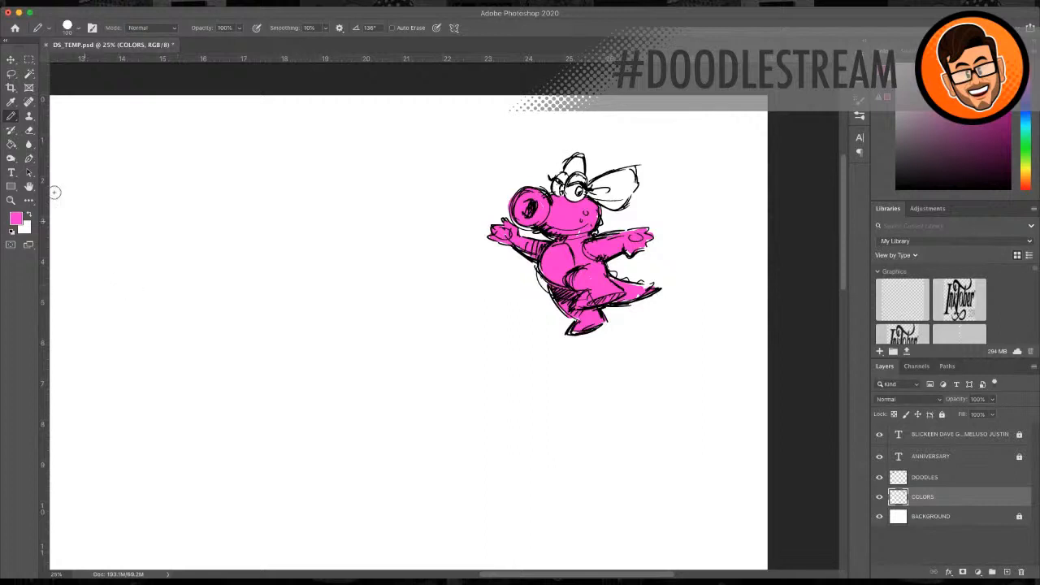
# Step: Change the foreground color to bright red and fill both loops of the hair bow
pyautogui.press('i')
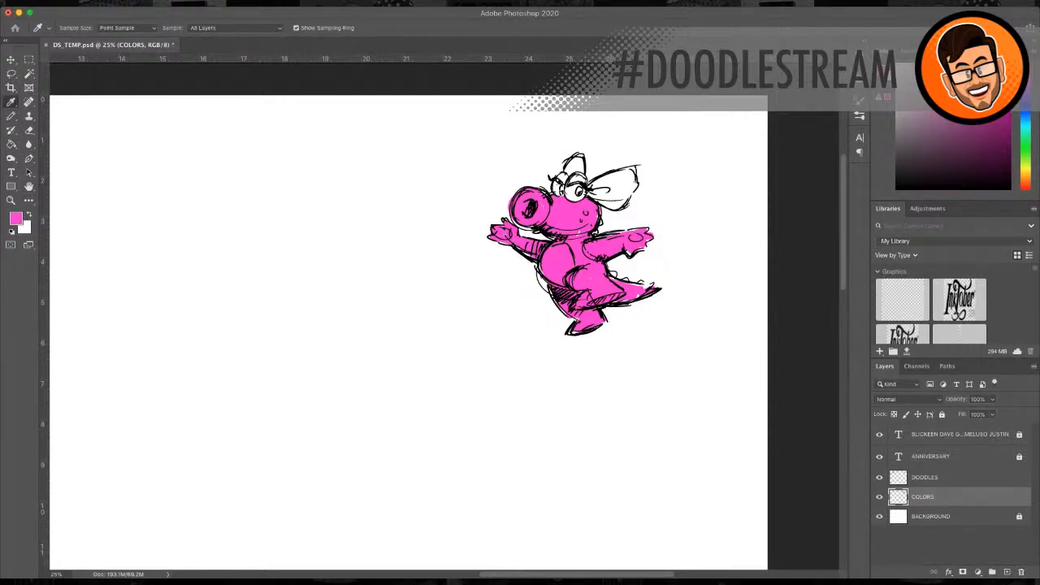
pyautogui.press('b')
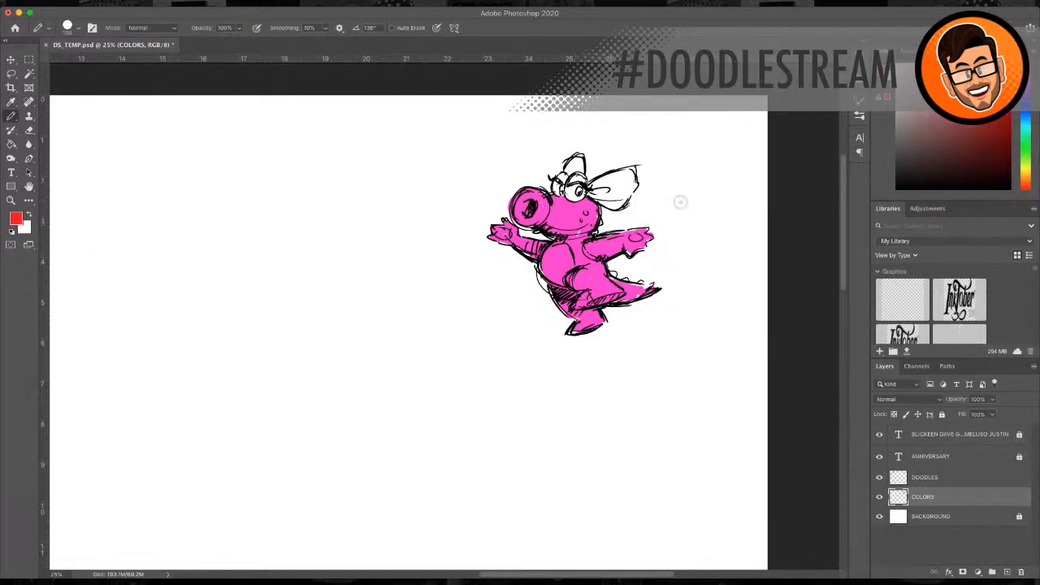
pyautogui.click(591, 189)
pyautogui.moveTo(591, 189)
pyautogui.mouseDown()
pyautogui.moveTo(605, 180)
pyautogui.moveTo(600, 196)
pyautogui.moveTo(627, 193)
pyautogui.moveTo(597, 196)
pyautogui.moveTo(616, 203)
pyautogui.moveTo(604, 195)
pyautogui.mouseUp()
pyautogui.moveTo(606, 184)
pyautogui.mouseDown()
pyautogui.moveTo(633, 180)
pyautogui.moveTo(569, 171)
pyautogui.moveTo(581, 161)
pyautogui.mouseUp()
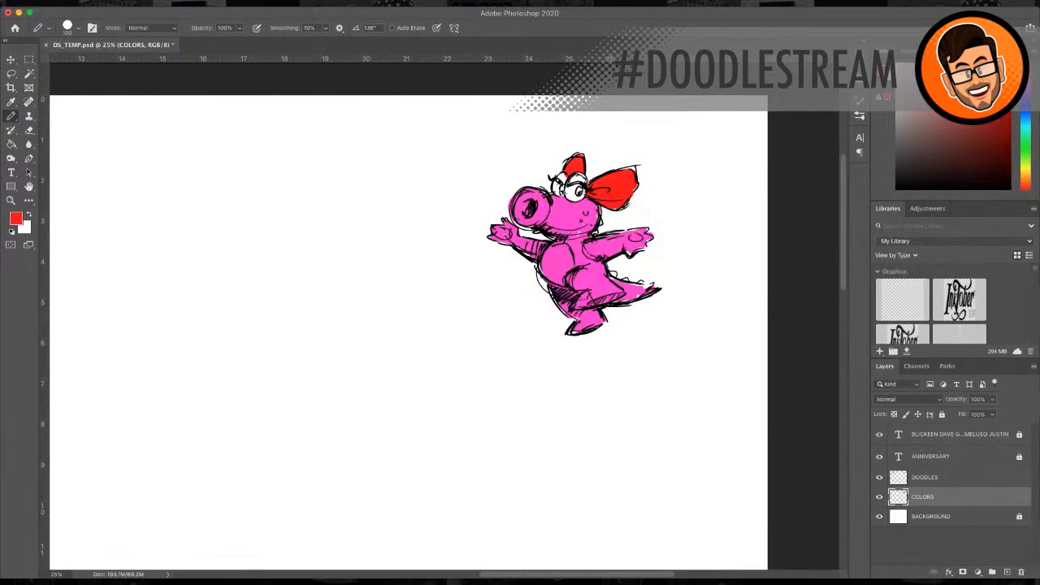
# Step: Sample the pink from the face and paint the eyelids with the pencil at size 60
pyautogui.click(12, 102)
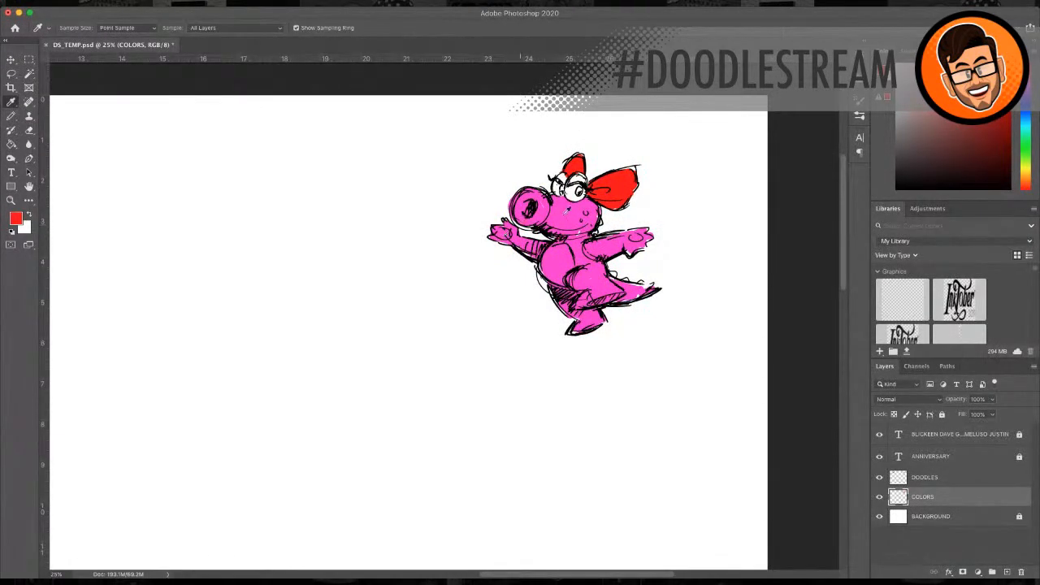
pyautogui.click(567, 210)
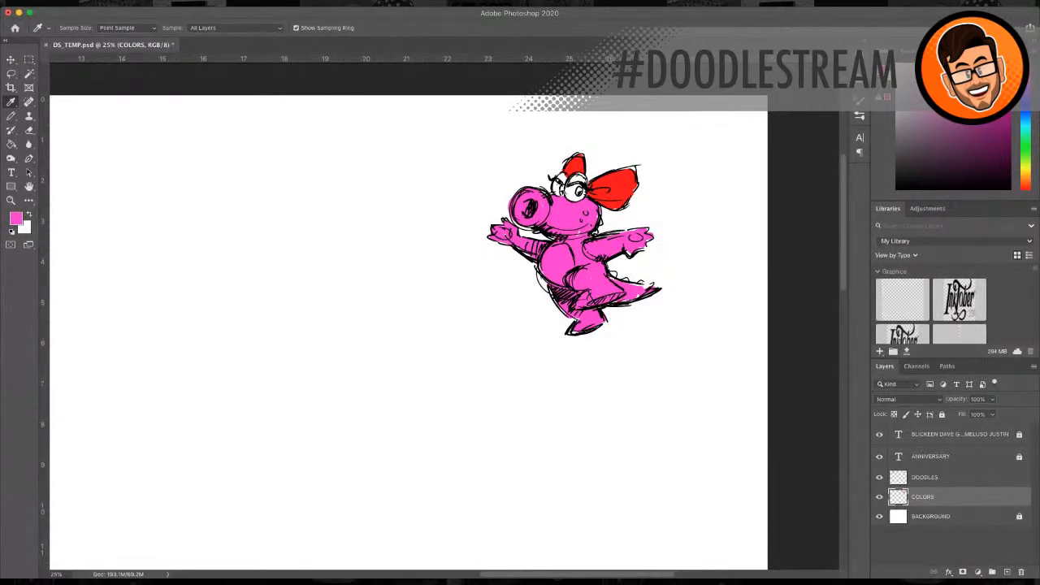
pyautogui.press('b')
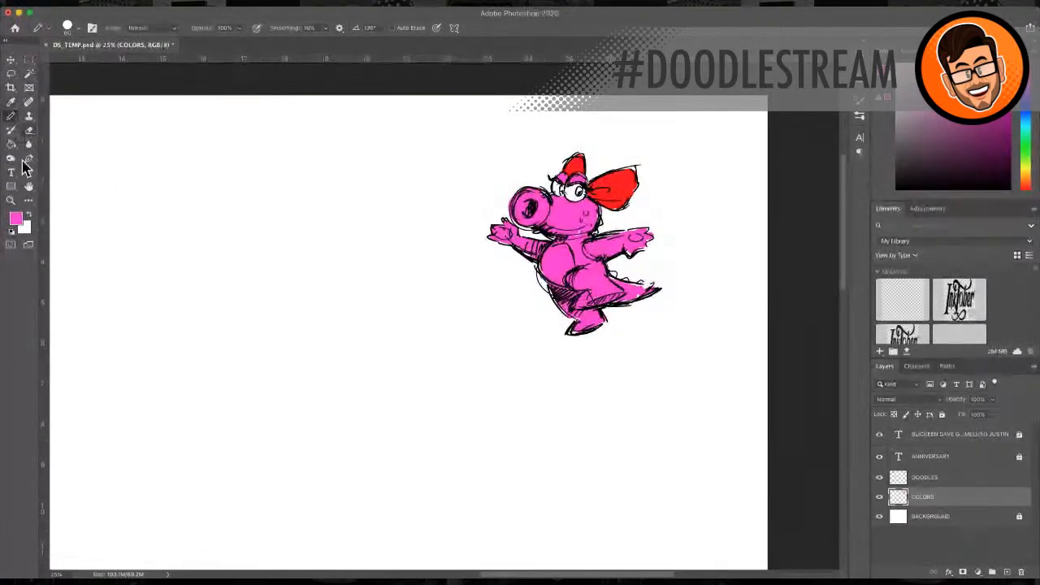
# Step: Sample white from the canvas, paint the belly patch white, and make the DOODLES layer active
pyautogui.press('i')
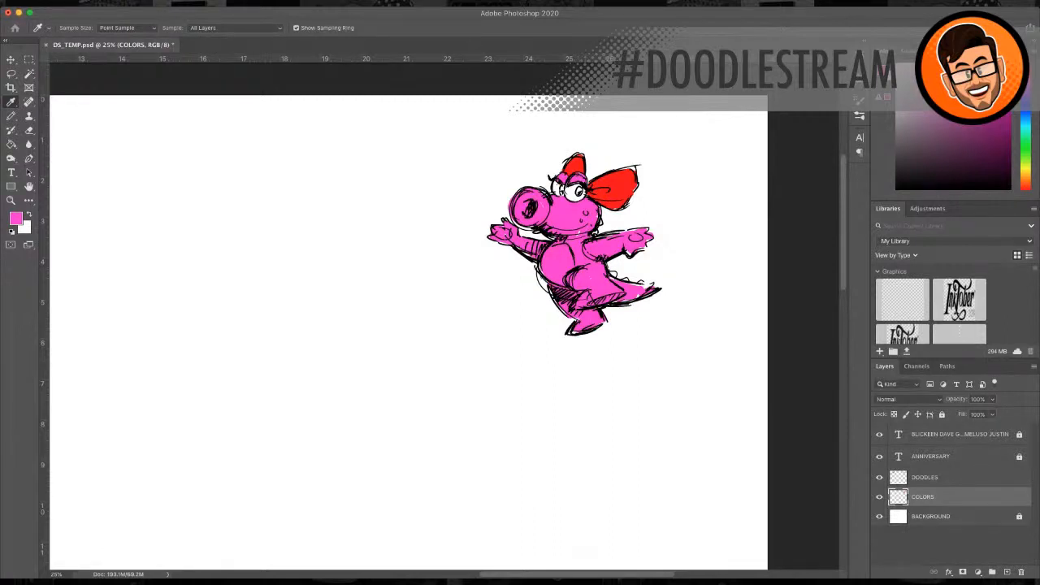
pyautogui.click(313, 252)
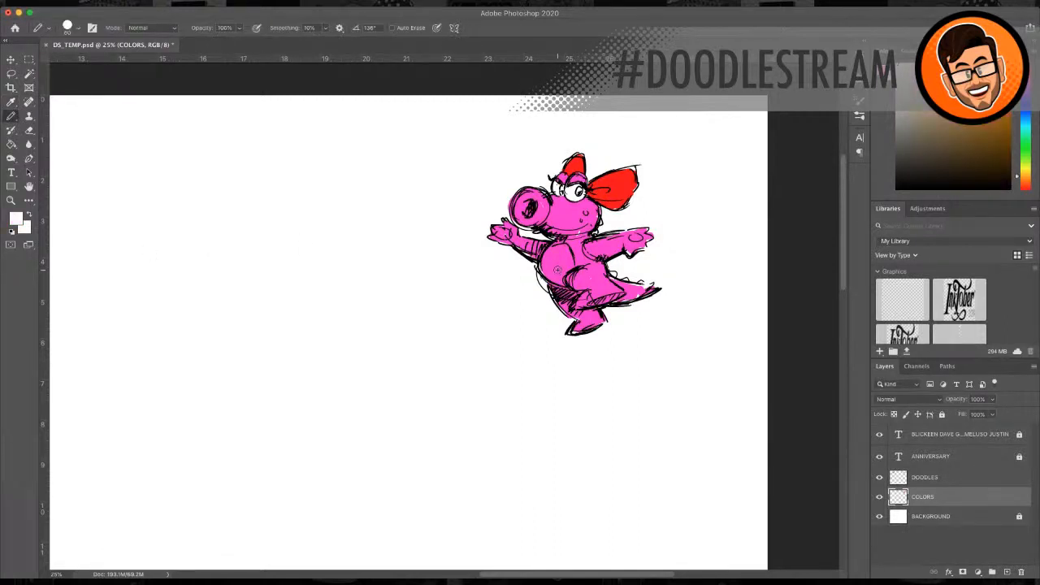
pyautogui.moveTo(548, 252)
pyautogui.mouseDown()
pyautogui.moveTo(542, 265)
pyautogui.moveTo(570, 269)
pyautogui.moveTo(564, 247)
pyautogui.moveTo(546, 245)
pyautogui.moveTo(556, 280)
pyautogui.moveTo(569, 284)
pyautogui.moveTo(550, 266)
pyautogui.moveTo(556, 250)
pyautogui.moveTo(567, 252)
pyautogui.mouseUp()
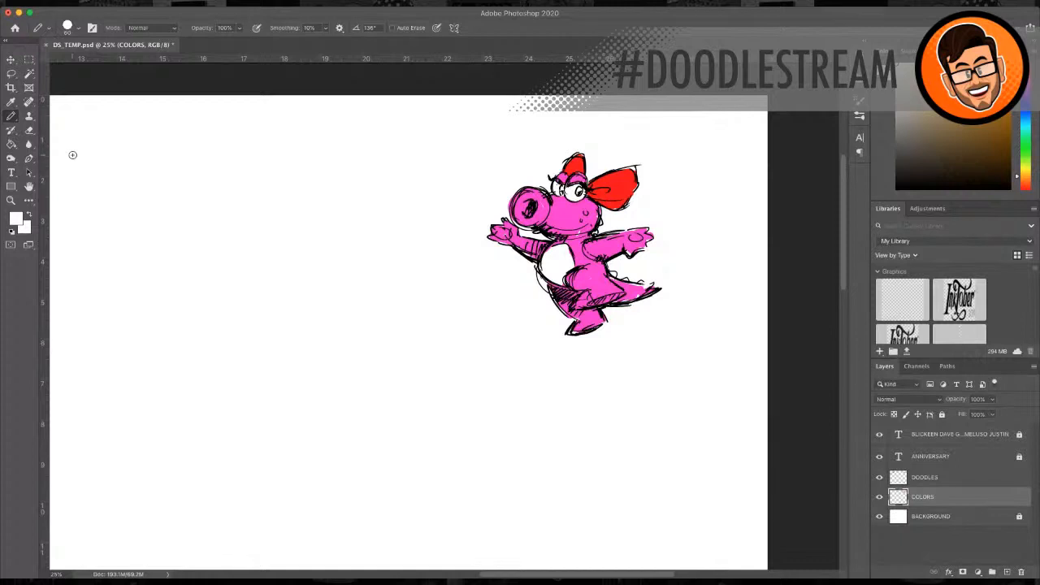
pyautogui.click(973, 476)
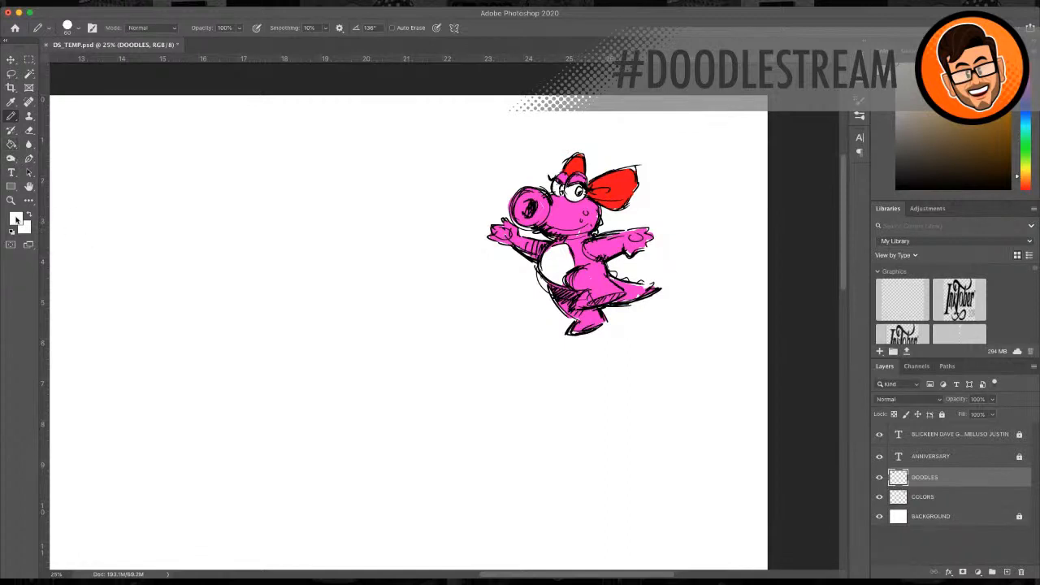
# Step: Reset the foreground color to black and return to the Pencil tool for drawing on the DOODLES layer
pyautogui.press('i')
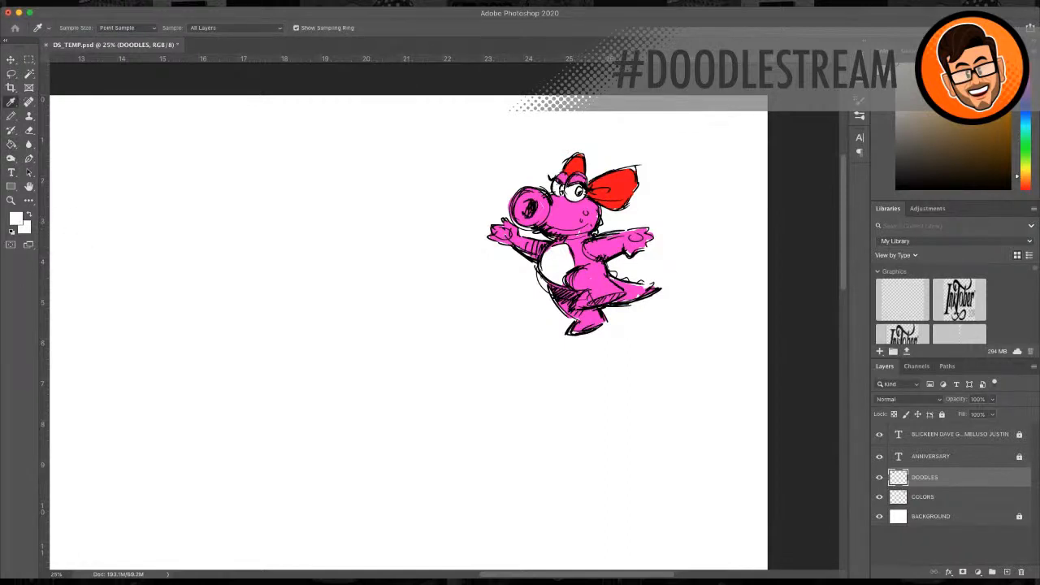
pyautogui.press('b')
pyautogui.press('d')
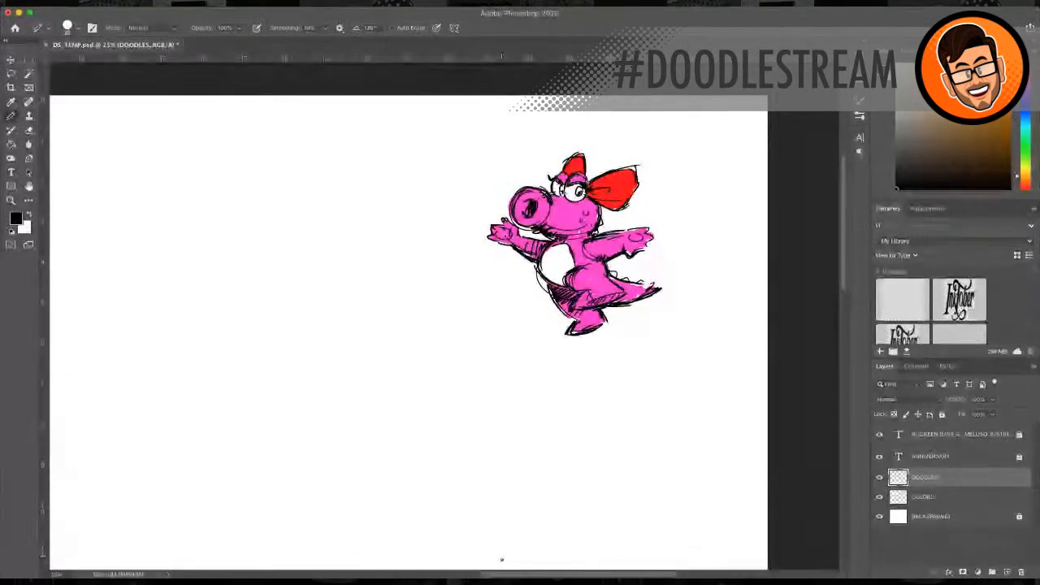
# Step: Look over the canvas from the anniversary heading and thank-you lettering to the finished dinosaur
pyautogui.hscroll(-10, 383, 560)
pyautogui.hscroll(-3, 383, 559)
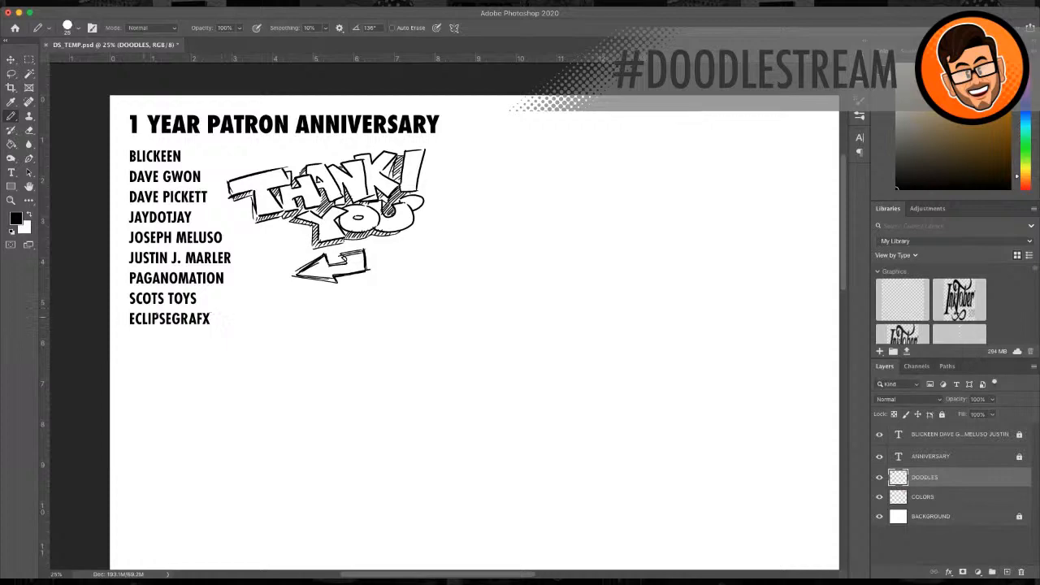
pyautogui.click(11, 201)
pyautogui.keyDown('alt'); pyautogui.click(383, 287); pyautogui.keyUp('alt')
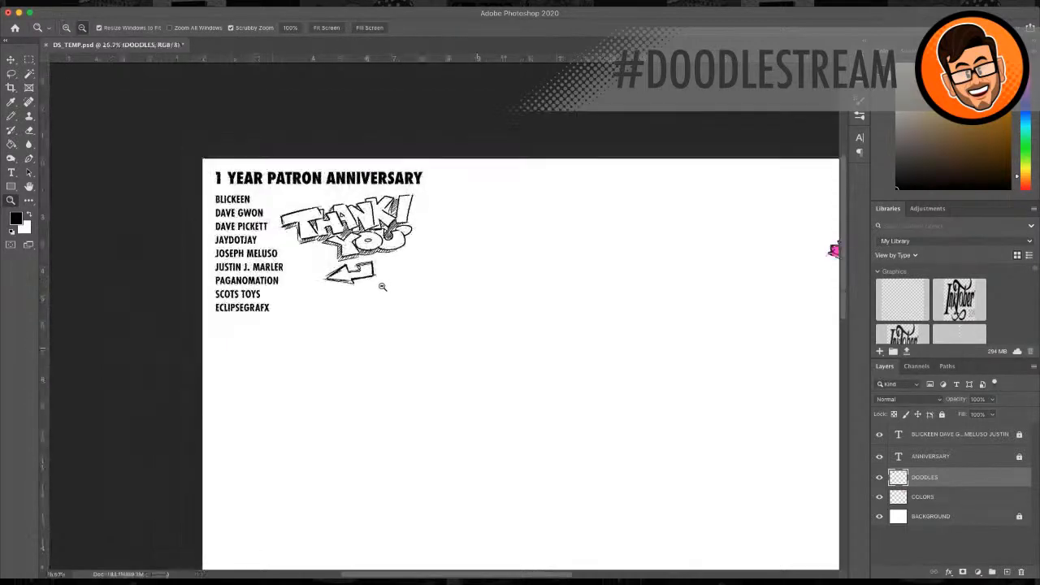
pyautogui.keyDown('alt'); pyautogui.click(555, 322); pyautogui.keyUp('alt')
pyautogui.click(605, 325)
pyautogui.click(595, 324)
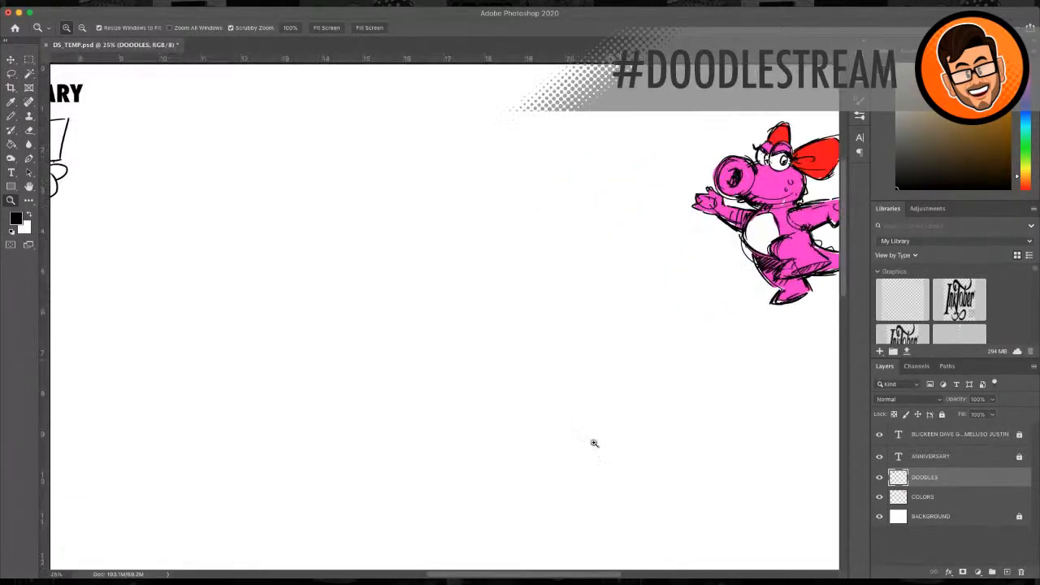
pyautogui.moveTo(539, 574); pyautogui.dragTo(581, 575)
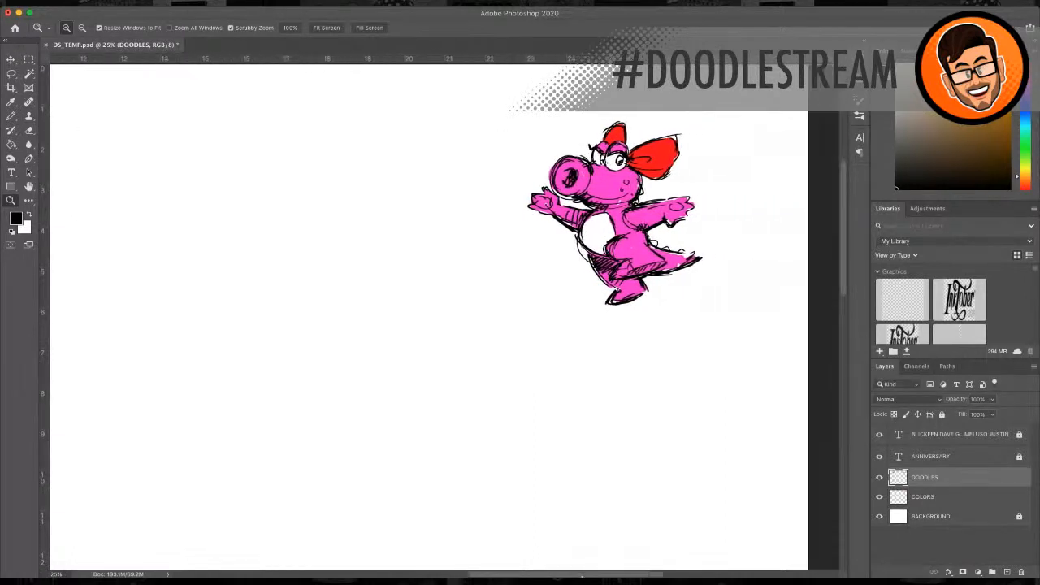
pyautogui.scroll(3, 527, 453)
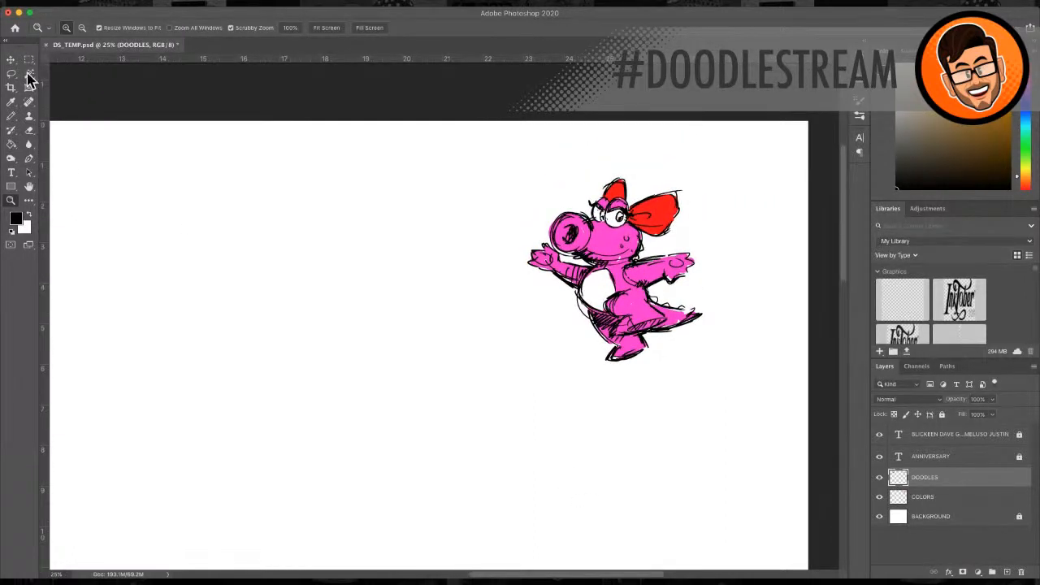
# Step: Outline a boxy head in the blank area below and beside the dinosaur's outstretched hand with the black pencil at size 20
pyautogui.press('b')
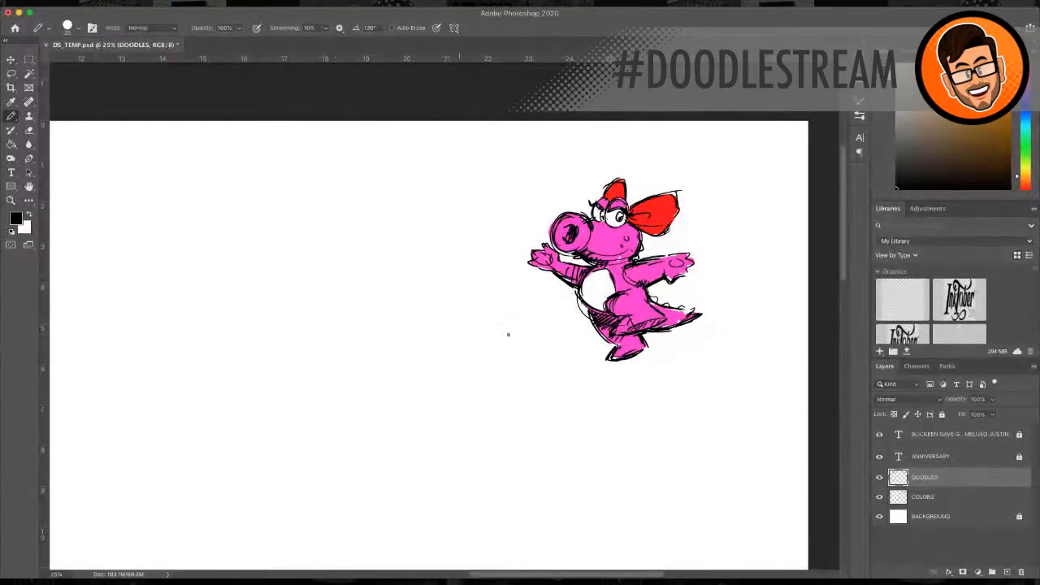
pyautogui.press('z')
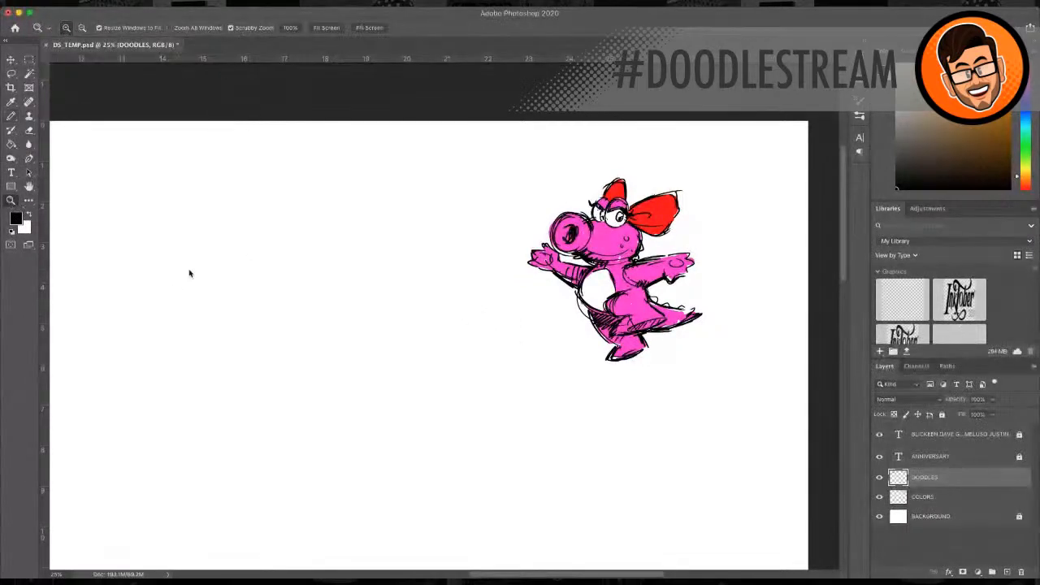
pyautogui.click(456, 357)
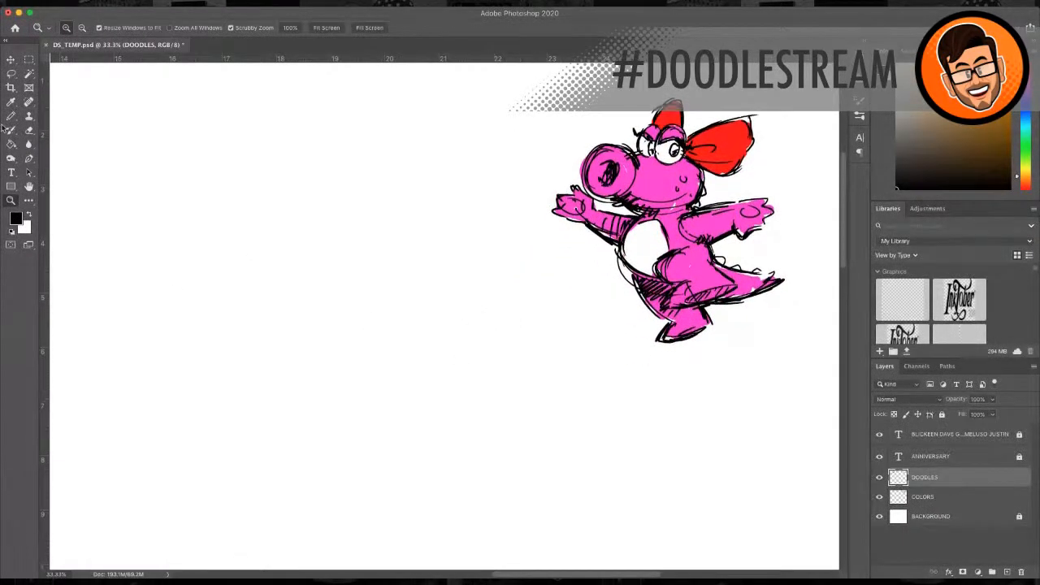
pyautogui.click(11, 116)
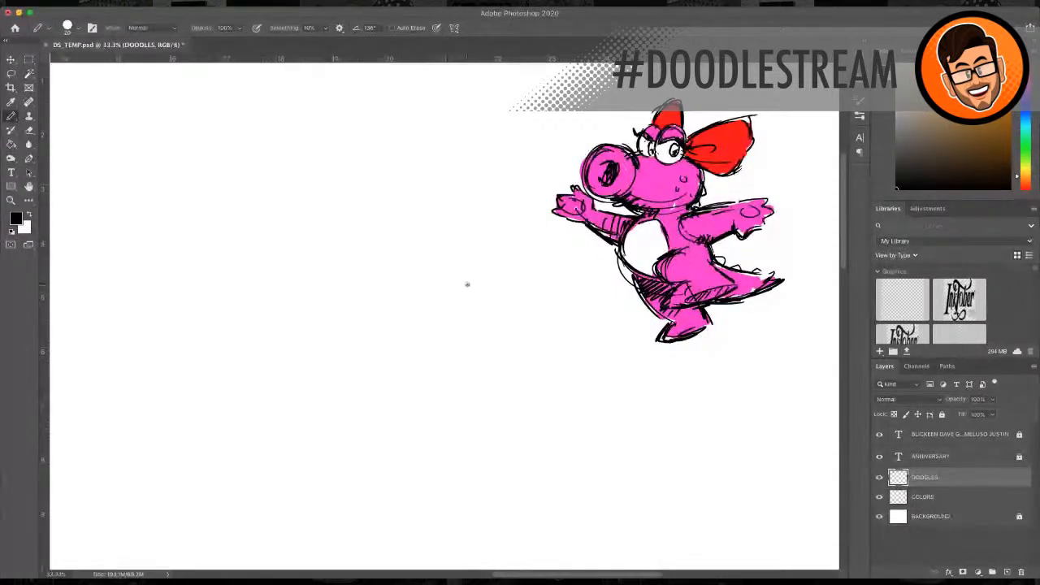
pyautogui.moveTo(411, 278); pyautogui.dragTo(467, 268)
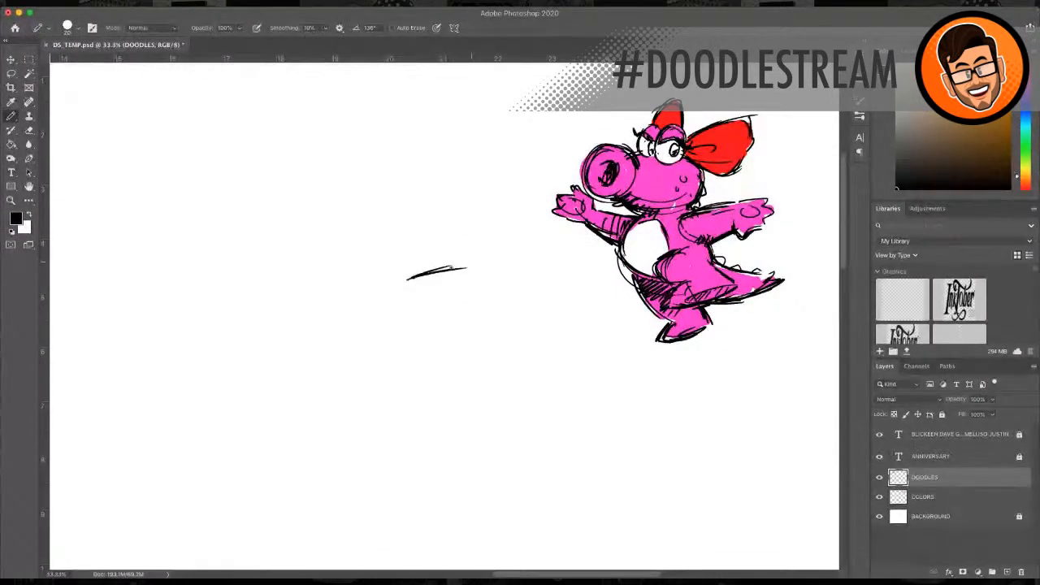
pyautogui.moveTo(402, 288)
pyautogui.mouseDown()
pyautogui.moveTo(412, 346)
pyautogui.moveTo(428, 349)
pyautogui.mouseUp()
pyautogui.moveTo(498, 272); pyautogui.dragTo(502, 319)
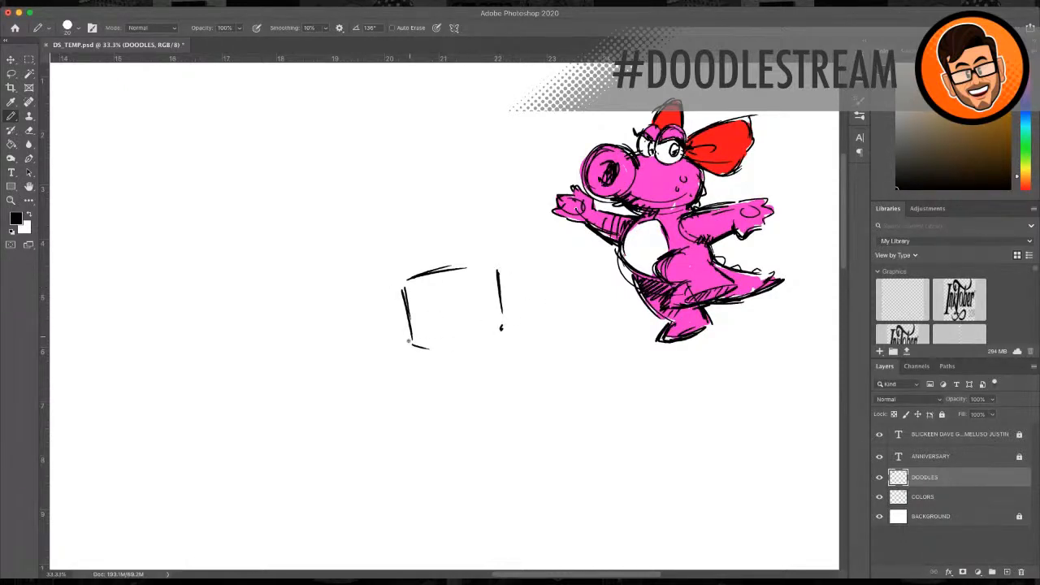
pyautogui.moveTo(425, 349)
pyautogui.mouseDown()
pyautogui.moveTo(481, 344)
pyautogui.moveTo(501, 330)
pyautogui.mouseUp()
# Step: Draw an open smile and two dot eyes on the face, plus the neck and sloping shoulder lines
pyautogui.moveTo(429, 316)
pyautogui.mouseDown()
pyautogui.moveTo(484, 308)
pyautogui.moveTo(429, 316)
pyautogui.moveTo(485, 318)
pyautogui.moveTo(453, 320)
pyautogui.moveTo(483, 309)
pyautogui.mouseUp()
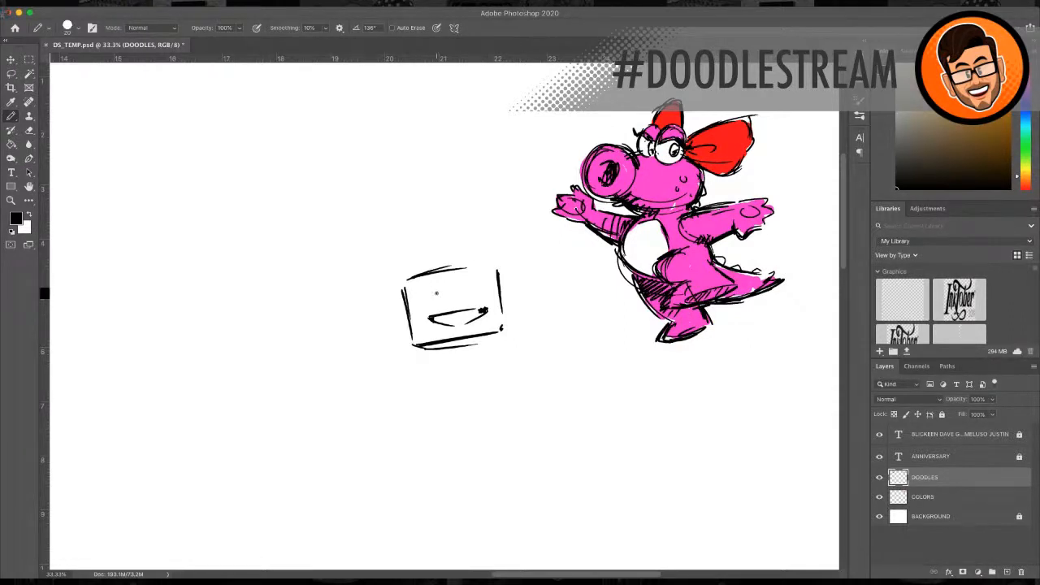
pyautogui.moveTo(433, 294); pyautogui.dragTo(467, 290)
pyautogui.moveTo(436, 354)
pyautogui.mouseDown()
pyautogui.moveTo(488, 348)
pyautogui.moveTo(381, 370)
pyautogui.mouseUp()
pyautogui.moveTo(486, 345); pyautogui.dragTo(538, 358)
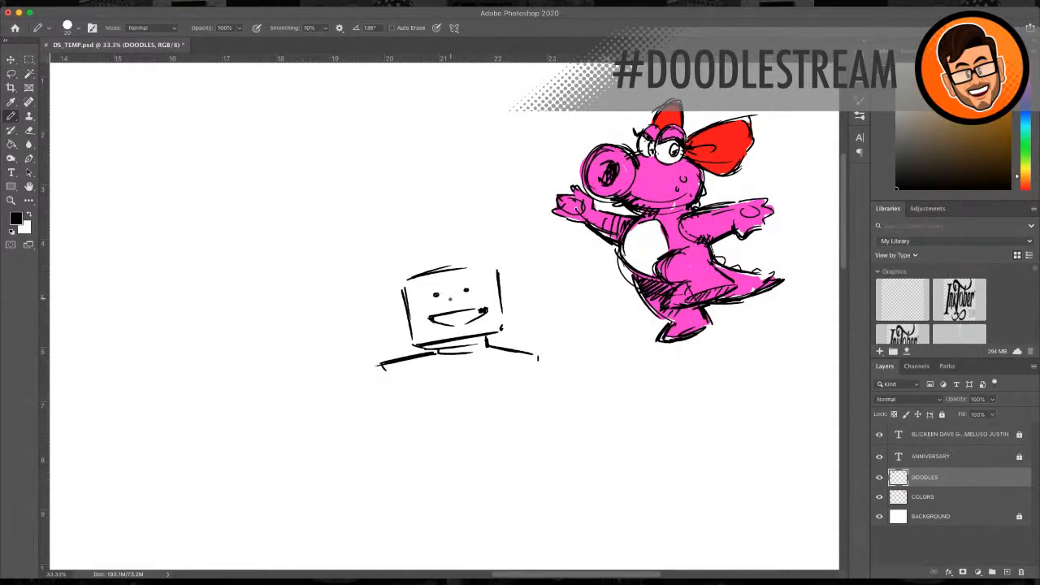
# Step: Sketch the flat-topped hair outline around the top and both sides of the head
pyautogui.moveTo(400, 265); pyautogui.dragTo(394, 269)
pyautogui.moveTo(387, 279)
pyautogui.mouseDown()
pyautogui.moveTo(398, 305)
pyautogui.moveTo(386, 287)
pyautogui.moveTo(400, 259)
pyautogui.moveTo(484, 240)
pyautogui.moveTo(408, 250)
pyautogui.moveTo(469, 240)
pyautogui.moveTo(507, 251)
pyautogui.moveTo(510, 300)
pyautogui.mouseUp()
pyautogui.moveTo(506, 302); pyautogui.dragTo(502, 303)
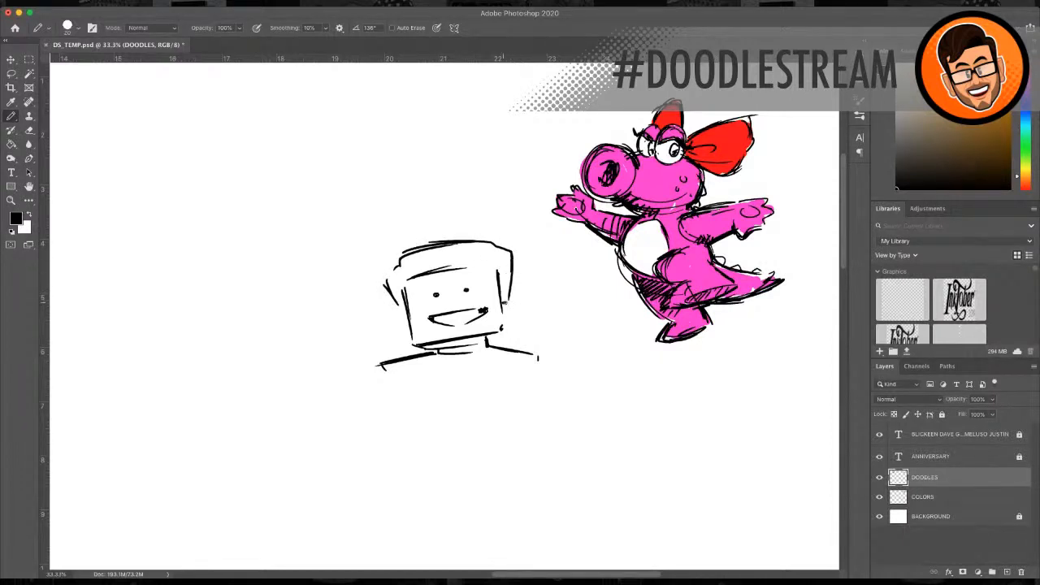
# Step: Draw round glasses around the eyes with a bridge and temples, and add the sideburn and ear lines
pyautogui.click(466, 290)
pyautogui.moveTo(380, 281); pyautogui.dragTo(412, 319)
pyautogui.moveTo(424, 284)
pyautogui.mouseDown()
pyautogui.moveTo(424, 302)
pyautogui.moveTo(437, 281)
pyautogui.moveTo(443, 303)
pyautogui.moveTo(449, 296)
pyautogui.moveTo(445, 284)
pyautogui.moveTo(416, 301)
pyautogui.moveTo(449, 299)
pyautogui.moveTo(465, 284)
pyautogui.moveTo(456, 297)
pyautogui.moveTo(475, 300)
pyautogui.moveTo(483, 276)
pyautogui.mouseUp()
pyautogui.moveTo(480, 274)
pyautogui.mouseDown()
pyautogui.moveTo(488, 293)
pyautogui.moveTo(478, 300)
pyautogui.moveTo(487, 289)
pyautogui.mouseUp()
pyautogui.moveTo(458, 276)
pyautogui.mouseDown()
pyautogui.moveTo(482, 275)
pyautogui.moveTo(448, 292)
pyautogui.moveTo(500, 285)
pyautogui.mouseUp()
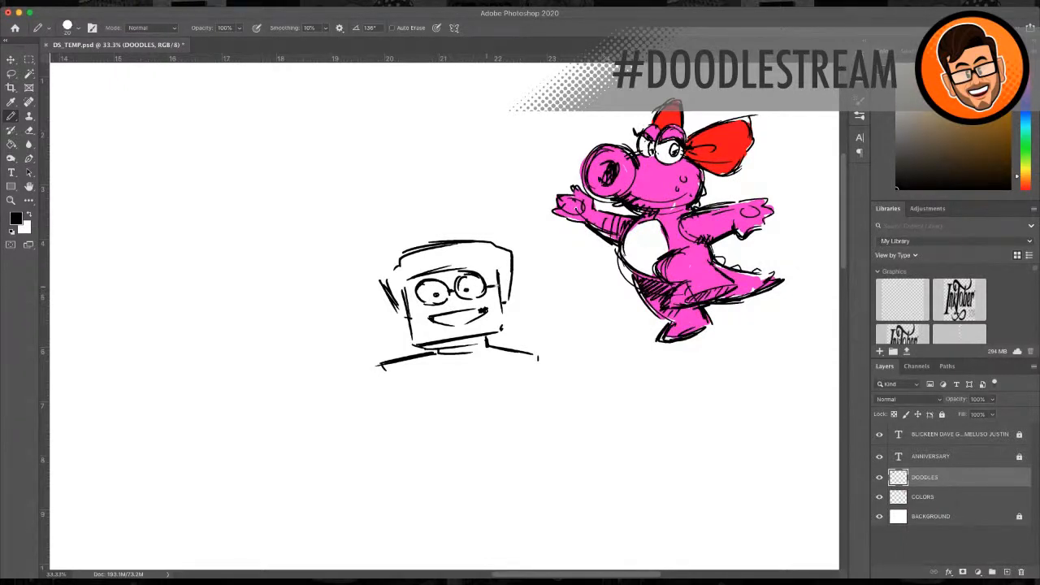
pyautogui.moveTo(420, 298); pyautogui.dragTo(400, 301)
pyautogui.moveTo(489, 286); pyautogui.dragTo(501, 285)
pyautogui.moveTo(430, 280); pyautogui.dragTo(451, 297)
# Step: Draw the jacket's outer sleeve line and a raised thumbs-up hand with folded fingers beside the other shoulder
pyautogui.moveTo(374, 370); pyautogui.dragTo(382, 441)
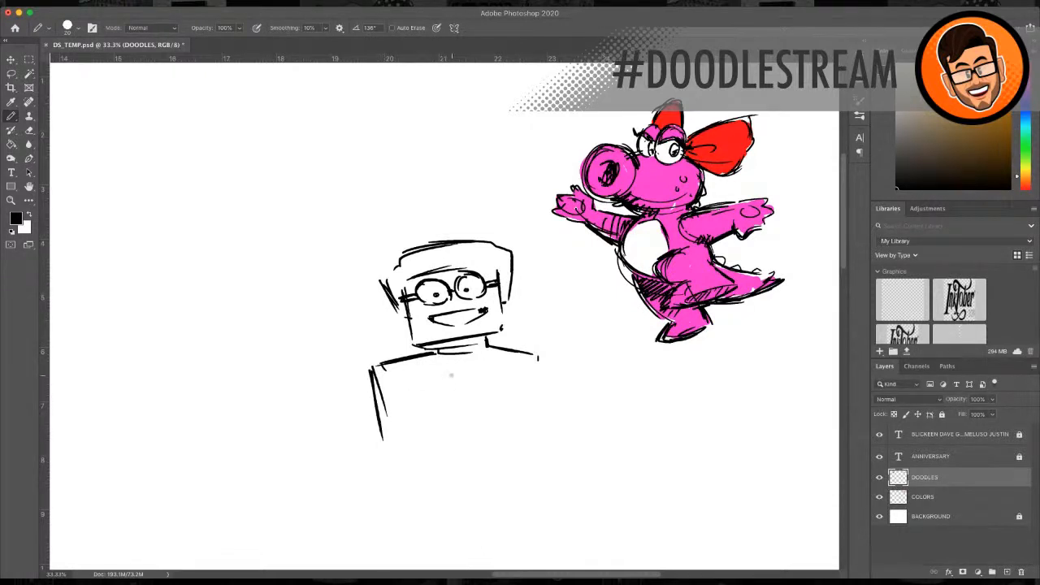
pyautogui.moveTo(460, 354); pyautogui.dragTo(454, 369)
pyautogui.moveTo(538, 358)
pyautogui.mouseDown()
pyautogui.moveTo(581, 369)
pyautogui.moveTo(555, 368)
pyautogui.moveTo(599, 390)
pyautogui.mouseUp()
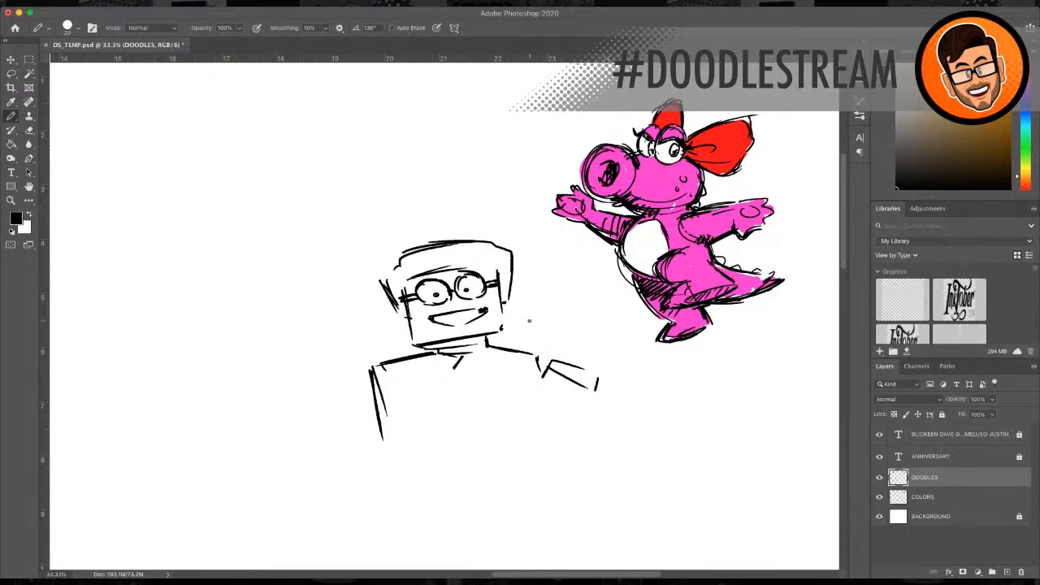
pyautogui.moveTo(544, 356)
pyautogui.mouseDown()
pyautogui.moveTo(553, 360)
pyautogui.moveTo(541, 325)
pyautogui.mouseUp()
pyautogui.moveTo(541, 324)
pyautogui.mouseDown()
pyautogui.moveTo(569, 337)
pyautogui.moveTo(545, 290)
pyautogui.moveTo(572, 319)
pyautogui.mouseUp()
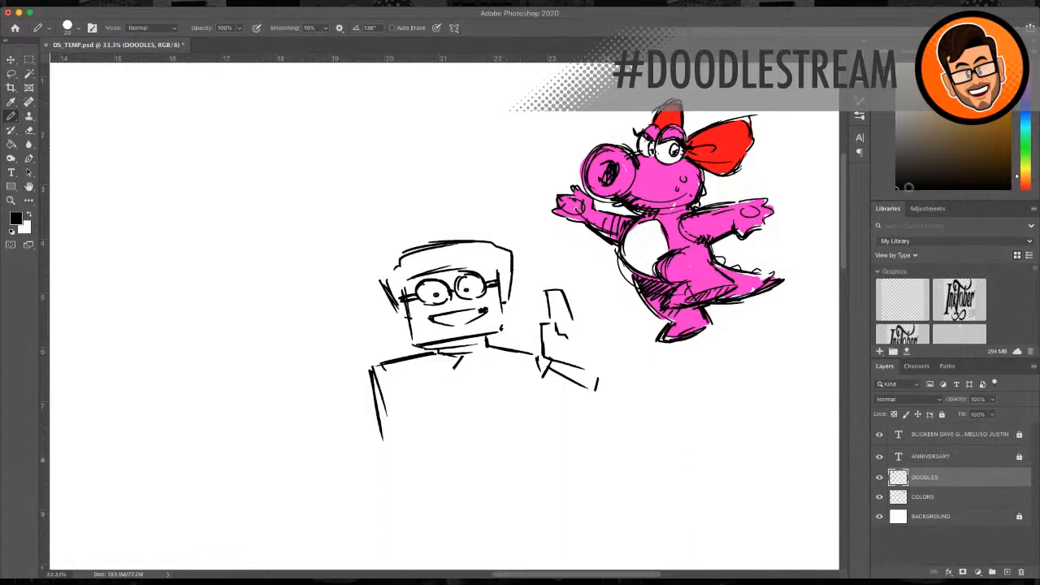
pyautogui.moveTo(567, 310)
pyautogui.mouseDown()
pyautogui.moveTo(550, 290)
pyautogui.moveTo(551, 317)
pyautogui.mouseUp()
pyautogui.moveTo(558, 325)
pyautogui.mouseDown()
pyautogui.moveTo(564, 289)
pyautogui.moveTo(576, 293)
pyautogui.moveTo(582, 325)
pyautogui.mouseUp()
pyautogui.moveTo(582, 324)
pyautogui.mouseDown()
pyautogui.moveTo(602, 337)
pyautogui.moveTo(573, 345)
pyautogui.mouseUp()
pyautogui.moveTo(571, 357); pyautogui.dragTo(602, 380)
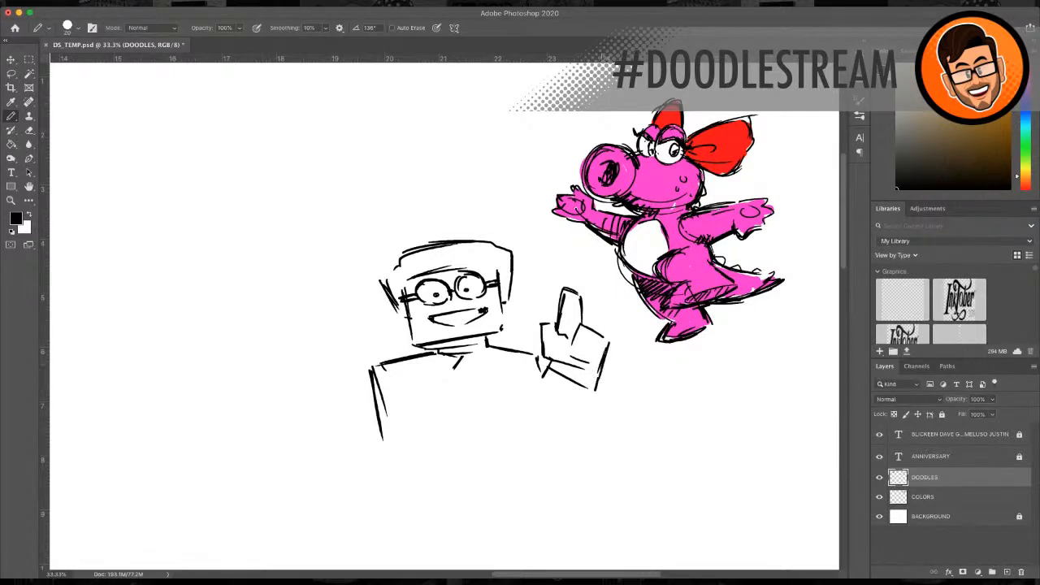
pyautogui.moveTo(609, 345); pyautogui.dragTo(598, 389)
pyautogui.moveTo(542, 318)
pyautogui.mouseDown()
pyautogui.moveTo(558, 324)
pyautogui.moveTo(539, 346)
pyautogui.moveTo(547, 359)
pyautogui.moveTo(562, 342)
pyautogui.mouseUp()
# Step: Sketch the shirt collar and the suit jacket's notched lapels down the chest
pyautogui.moveTo(470, 355); pyautogui.dragTo(495, 371)
pyautogui.moveTo(433, 355); pyautogui.dragTo(452, 418)
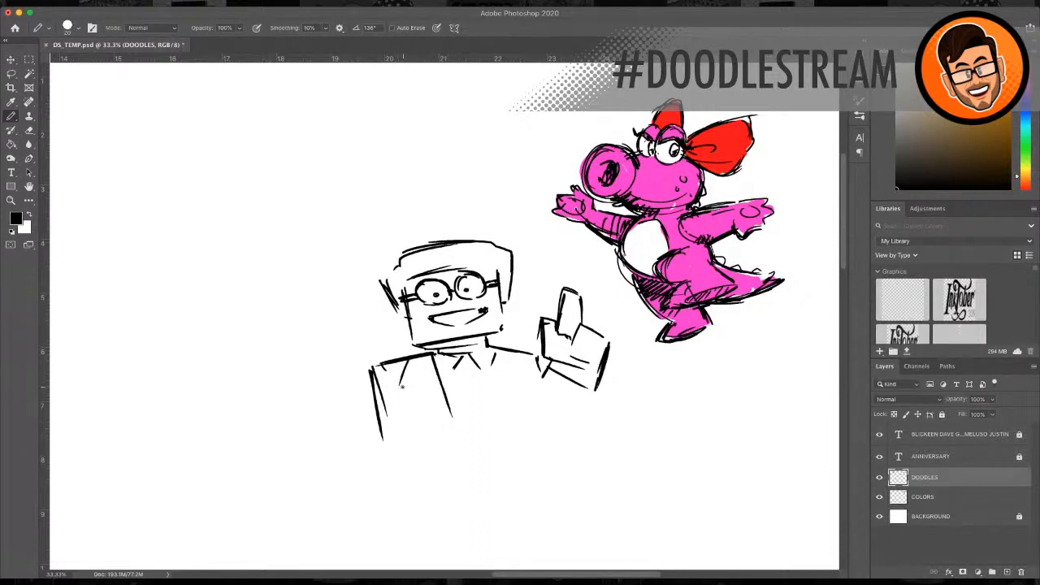
pyautogui.moveTo(402, 387); pyautogui.dragTo(411, 394)
pyautogui.moveTo(530, 355)
pyautogui.mouseDown()
pyautogui.moveTo(533, 372)
pyautogui.moveTo(486, 407)
pyautogui.mouseUp()
pyautogui.moveTo(493, 351)
pyautogui.mouseDown()
pyautogui.moveTo(486, 415)
pyautogui.moveTo(521, 387)
pyautogui.mouseUp()
pyautogui.moveTo(408, 394)
pyautogui.mouseDown()
pyautogui.moveTo(399, 403)
pyautogui.moveTo(423, 455)
pyautogui.mouseUp()
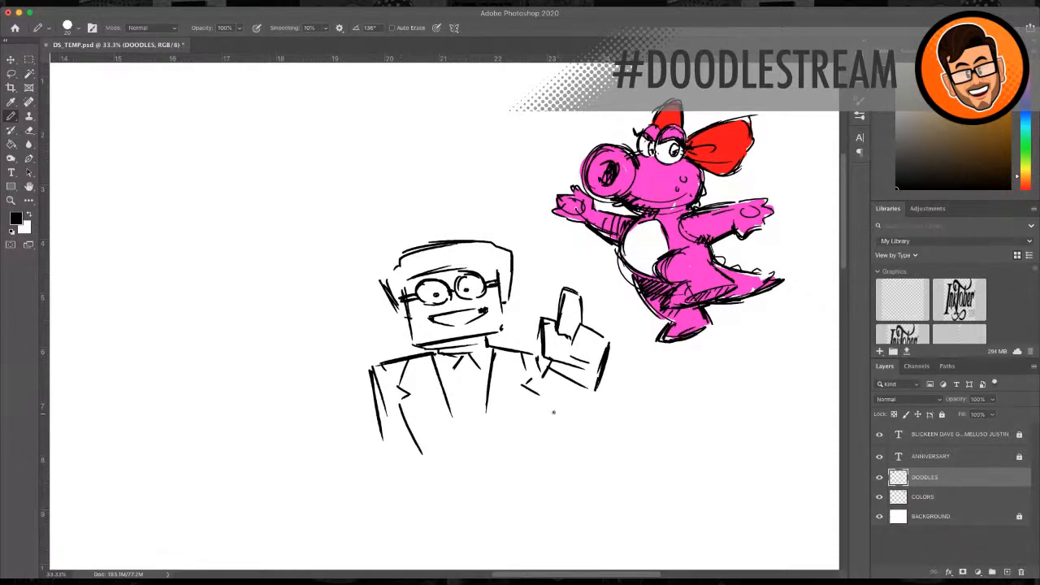
pyautogui.moveTo(542, 395); pyautogui.dragTo(527, 446)
# Step: Draw an upright rectangular object beside the sleeve, with the outline of the hand gripping it
pyautogui.moveTo(313, 356)
pyautogui.mouseDown()
pyautogui.moveTo(341, 353)
pyautogui.moveTo(307, 361)
pyautogui.moveTo(311, 386)
pyautogui.mouseUp()
pyautogui.moveTo(349, 358); pyautogui.dragTo(357, 390)
pyautogui.moveTo(302, 359); pyautogui.dragTo(311, 400)
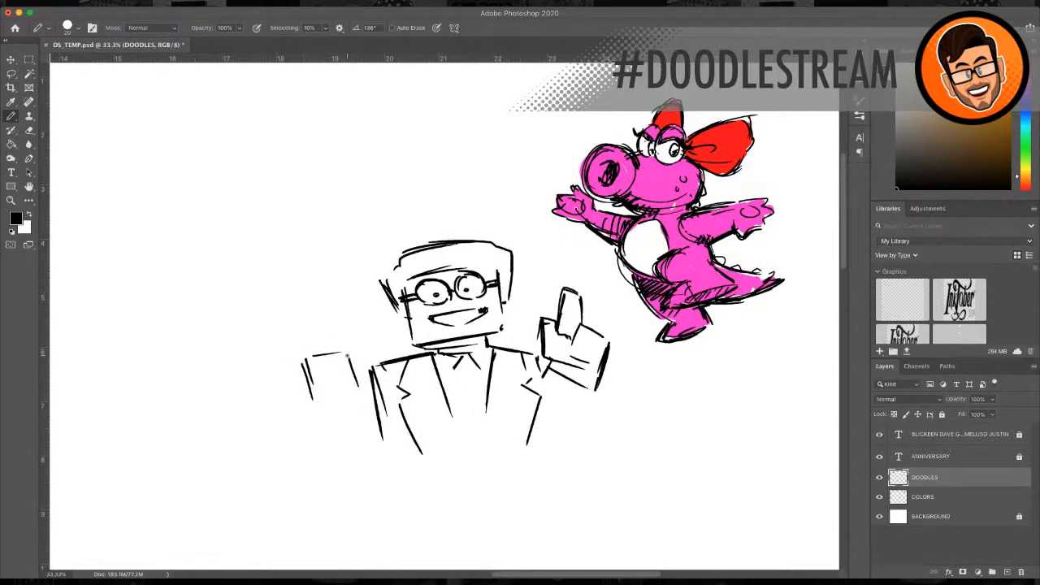
pyautogui.moveTo(347, 355); pyautogui.dragTo(368, 386)
pyautogui.moveTo(304, 365)
pyautogui.mouseDown()
pyautogui.moveTo(353, 416)
pyautogui.moveTo(363, 390)
pyautogui.moveTo(346, 356)
pyautogui.moveTo(293, 358)
pyautogui.moveTo(307, 409)
pyautogui.moveTo(339, 442)
pyautogui.mouseUp()
pyautogui.moveTo(361, 387); pyautogui.dragTo(376, 409)
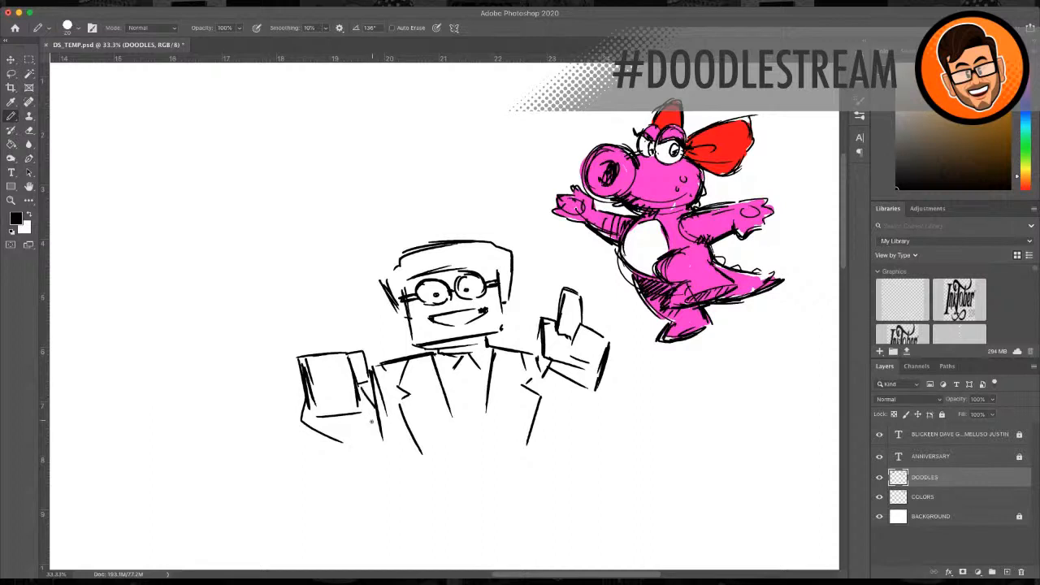
# Step: Add a wide flat slab with a small cap above the held object, and draw the forearm and fingers below it
pyautogui.moveTo(309, 433); pyautogui.dragTo(353, 478)
pyautogui.moveTo(299, 356)
pyautogui.mouseDown()
pyautogui.moveTo(270, 361)
pyautogui.moveTo(327, 321)
pyautogui.moveTo(336, 329)
pyautogui.mouseUp()
pyautogui.moveTo(338, 333)
pyautogui.mouseDown()
pyautogui.moveTo(326, 333)
pyautogui.moveTo(377, 335)
pyautogui.mouseUp()
pyautogui.moveTo(376, 335); pyautogui.dragTo(372, 349)
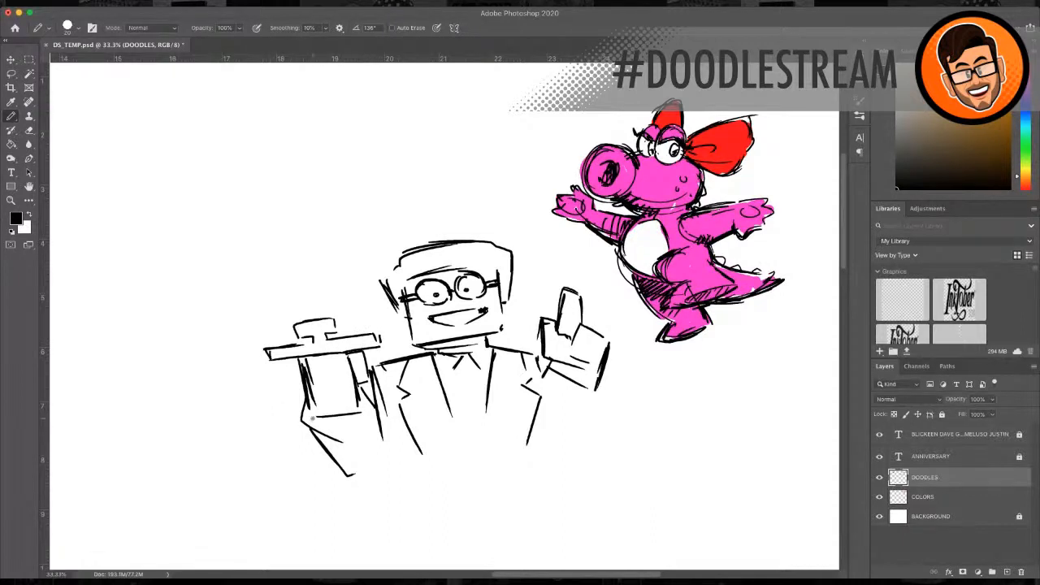
pyautogui.moveTo(312, 419)
pyautogui.mouseDown()
pyautogui.moveTo(319, 431)
pyautogui.moveTo(344, 415)
pyautogui.moveTo(342, 426)
pyautogui.mouseUp()
pyautogui.moveTo(341, 424); pyautogui.dragTo(358, 427)
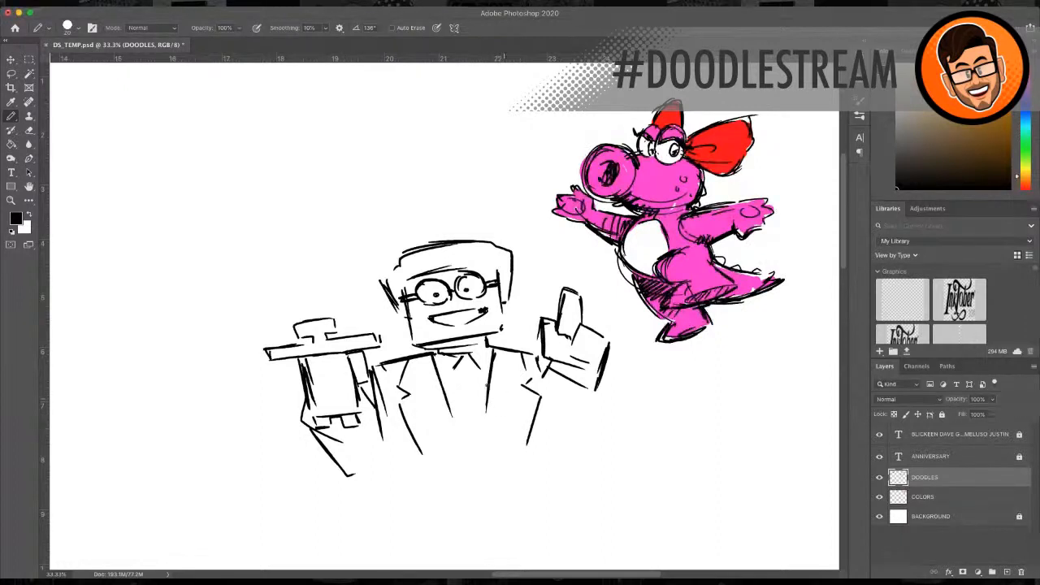
# Step: Draw the necktie and extend the shirt-front lines between the lapels
pyautogui.moveTo(453, 370); pyautogui.dragTo(450, 407)
pyautogui.moveTo(479, 367)
pyautogui.mouseDown()
pyautogui.moveTo(447, 414)
pyautogui.moveTo(467, 463)
pyautogui.mouseUp()
pyautogui.moveTo(492, 396); pyautogui.dragTo(485, 457)
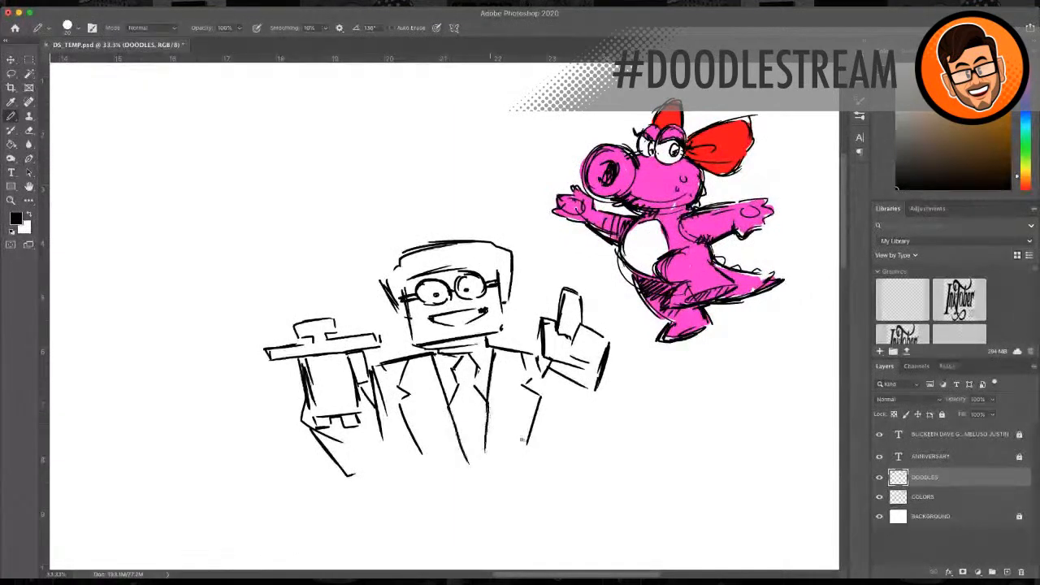
# Step: Draw the cuff and bent sleeve below the thumbs-up hand
pyautogui.moveTo(549, 387); pyautogui.dragTo(598, 436)
pyautogui.moveTo(603, 398); pyautogui.dragTo(562, 457)
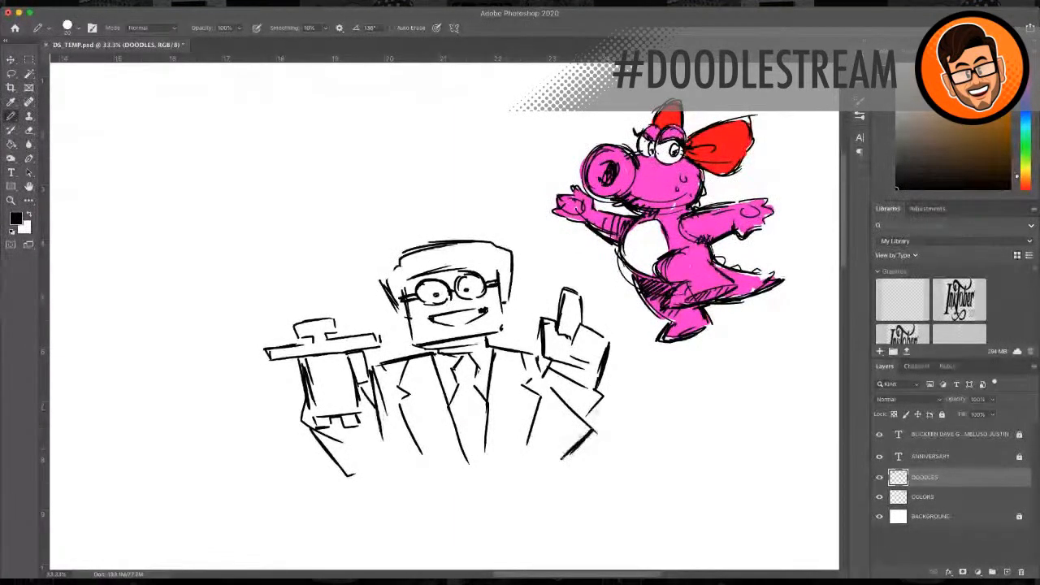
pyautogui.moveTo(599, 411); pyautogui.dragTo(579, 440)
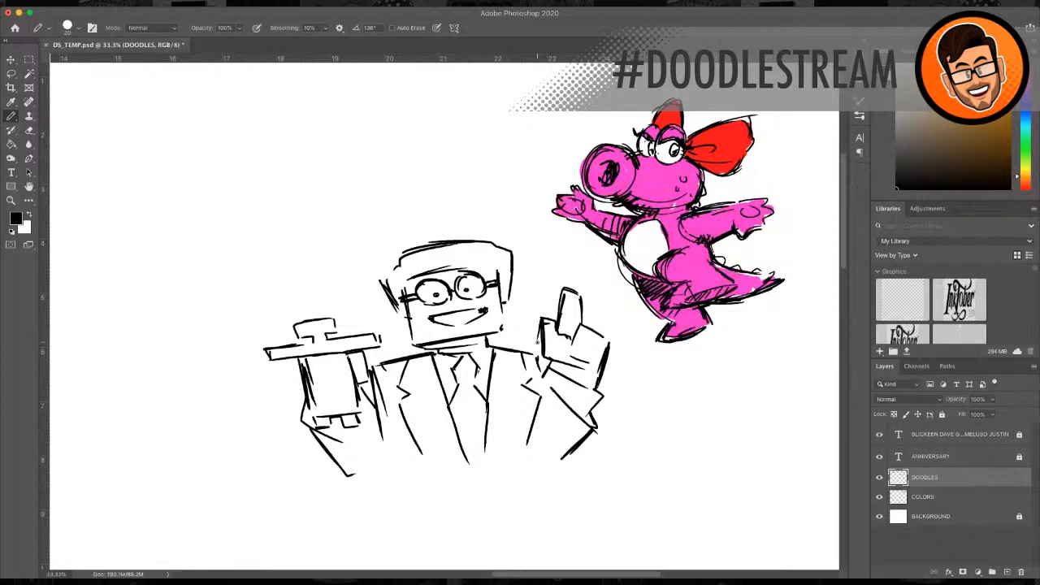
# Step: Add a small clip to the necktie and thicken the collar, shirt-front and lapel lines
pyautogui.moveTo(449, 414)
pyautogui.mouseDown()
pyautogui.moveTo(469, 425)
pyautogui.moveTo(452, 425)
pyautogui.moveTo(473, 413)
pyautogui.mouseUp()
pyautogui.moveTo(452, 358)
pyautogui.mouseDown()
pyautogui.moveTo(447, 387)
pyautogui.moveTo(486, 377)
pyautogui.moveTo(488, 346)
pyautogui.moveTo(446, 352)
pyautogui.moveTo(456, 356)
pyautogui.moveTo(438, 383)
pyautogui.moveTo(458, 438)
pyautogui.mouseUp()
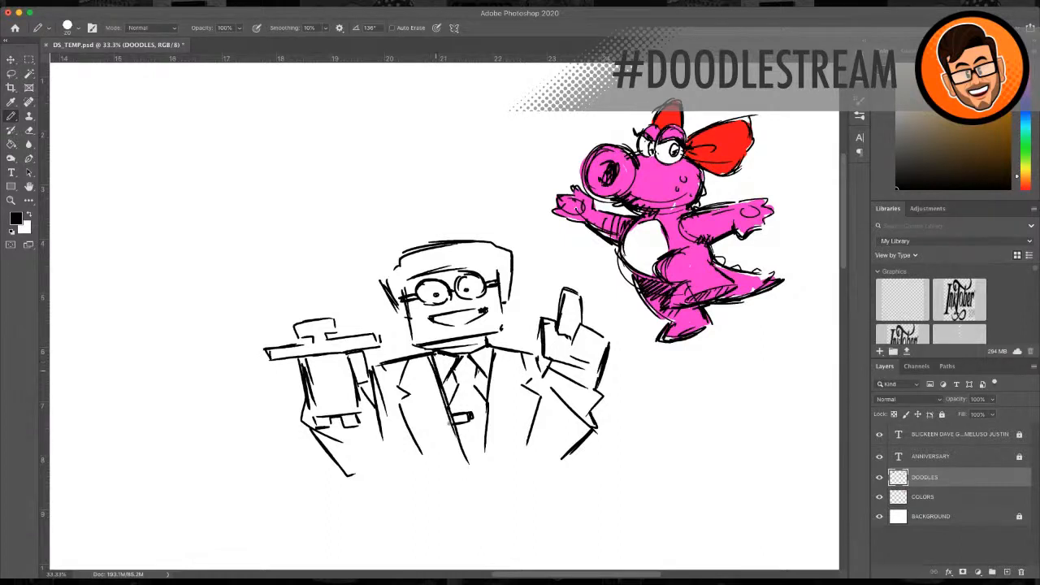
pyautogui.moveTo(440, 392); pyautogui.dragTo(464, 457)
pyautogui.moveTo(493, 360); pyautogui.dragTo(481, 450)
pyautogui.moveTo(509, 352)
pyautogui.mouseDown()
pyautogui.moveTo(539, 387)
pyautogui.moveTo(512, 398)
pyautogui.moveTo(536, 409)
pyautogui.moveTo(515, 458)
pyautogui.mouseUp()
pyautogui.moveTo(541, 399); pyautogui.dragTo(518, 453)
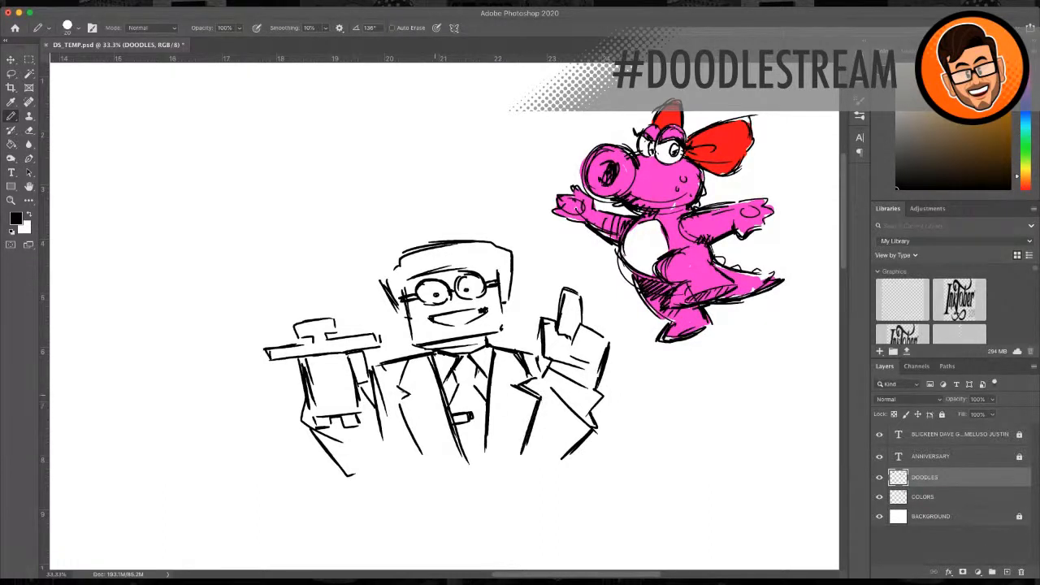
pyautogui.moveTo(413, 394)
pyautogui.mouseDown()
pyautogui.moveTo(397, 405)
pyautogui.moveTo(433, 460)
pyautogui.mouseUp()
pyautogui.moveTo(400, 415); pyautogui.dragTo(423, 453)
pyautogui.moveTo(413, 386)
pyautogui.mouseDown()
pyautogui.moveTo(395, 395)
pyautogui.moveTo(396, 384)
pyautogui.mouseUp()
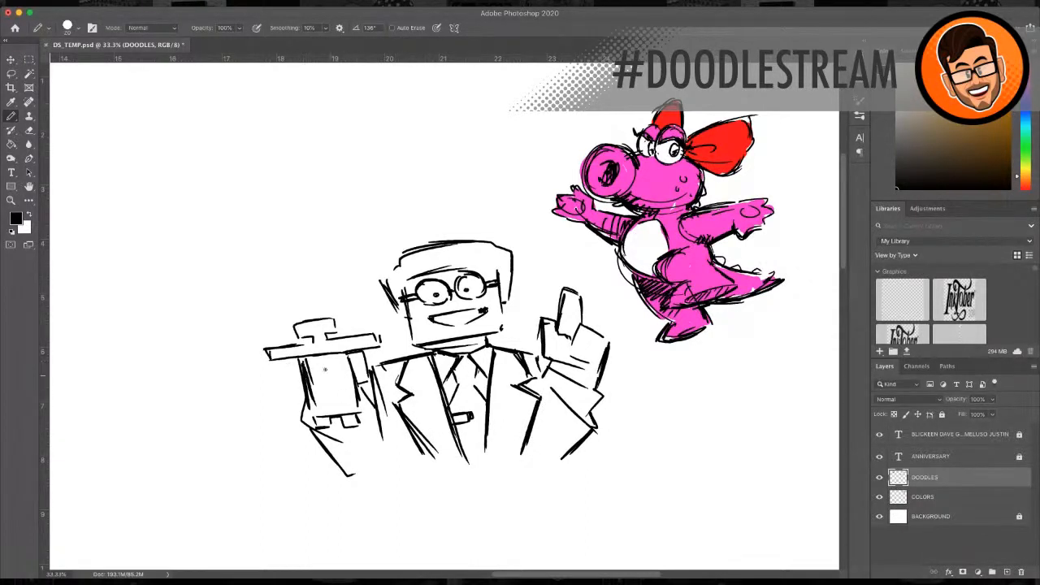
# Step: Add a jagged detail line inside the held object and reinforce the jacket line beside the thumbs-up hand
pyautogui.moveTo(323, 355); pyautogui.dragTo(340, 382)
pyautogui.moveTo(336, 379); pyautogui.dragTo(353, 413)
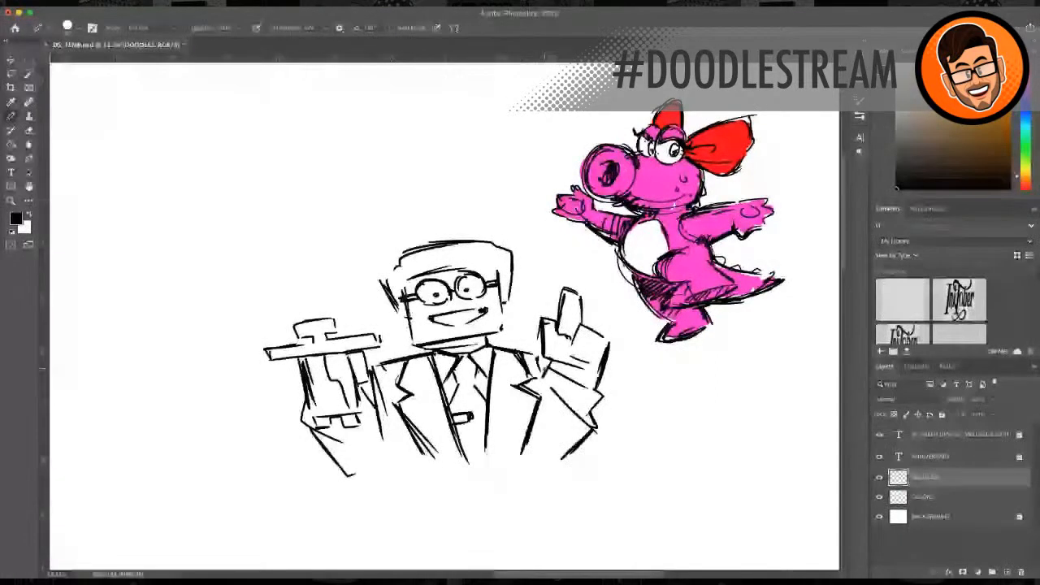
pyautogui.moveTo(540, 360)
pyautogui.mouseDown()
pyautogui.moveTo(547, 415)
pyautogui.moveTo(543, 386)
pyautogui.mouseUp()
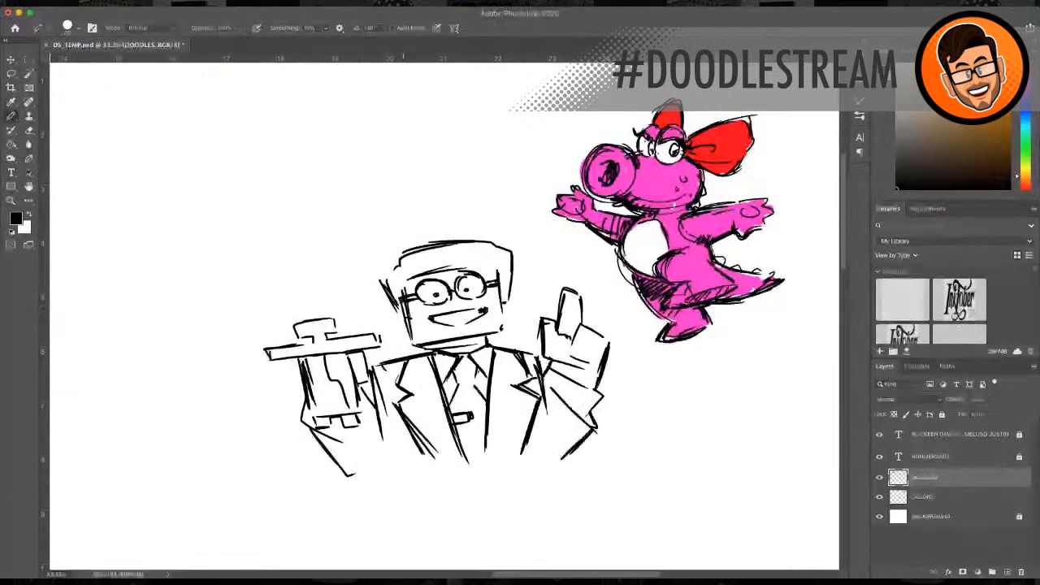
# Step: Thicken the man's hair, jaw and head outlines and extend the jacket and raised-sleeve edge lines
pyautogui.moveTo(407, 347); pyautogui.dragTo(419, 346)
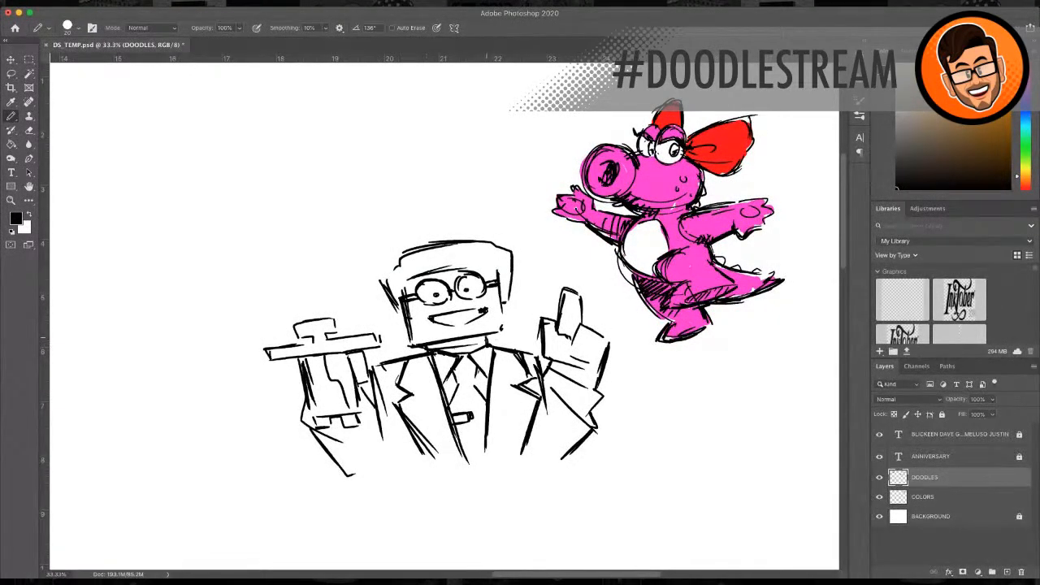
pyautogui.moveTo(487, 337)
pyautogui.mouseDown()
pyautogui.moveTo(502, 334)
pyautogui.moveTo(501, 318)
pyautogui.moveTo(503, 329)
pyautogui.mouseUp()
pyautogui.moveTo(391, 291); pyautogui.dragTo(404, 324)
pyautogui.moveTo(395, 265)
pyautogui.mouseDown()
pyautogui.moveTo(400, 253)
pyautogui.moveTo(433, 247)
pyautogui.moveTo(419, 247)
pyautogui.moveTo(460, 272)
pyautogui.moveTo(509, 255)
pyautogui.moveTo(502, 311)
pyautogui.mouseUp()
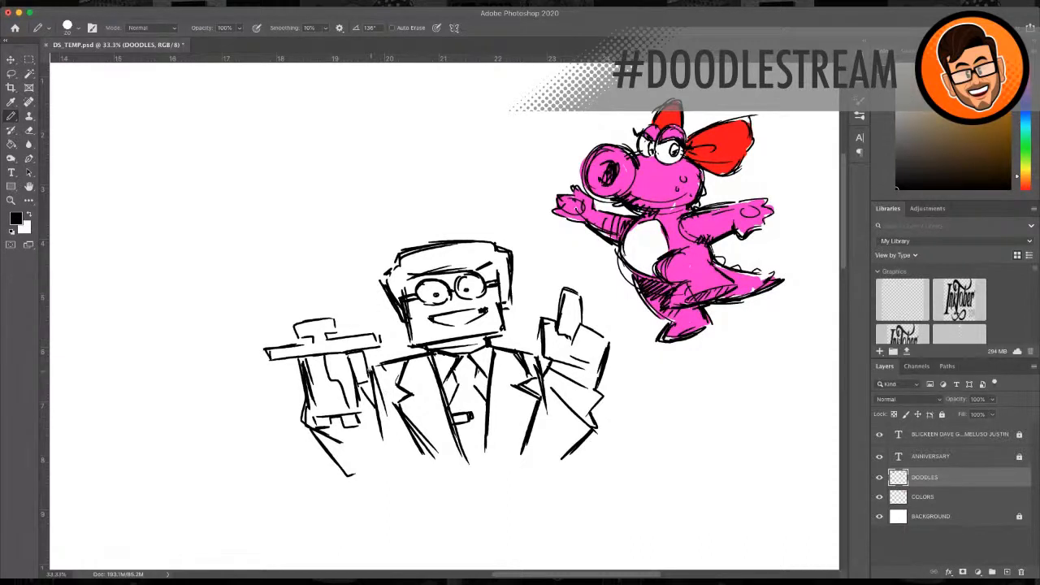
pyautogui.moveTo(383, 417); pyautogui.dragTo(394, 468)
pyautogui.moveTo(550, 431); pyautogui.dragTo(564, 453)
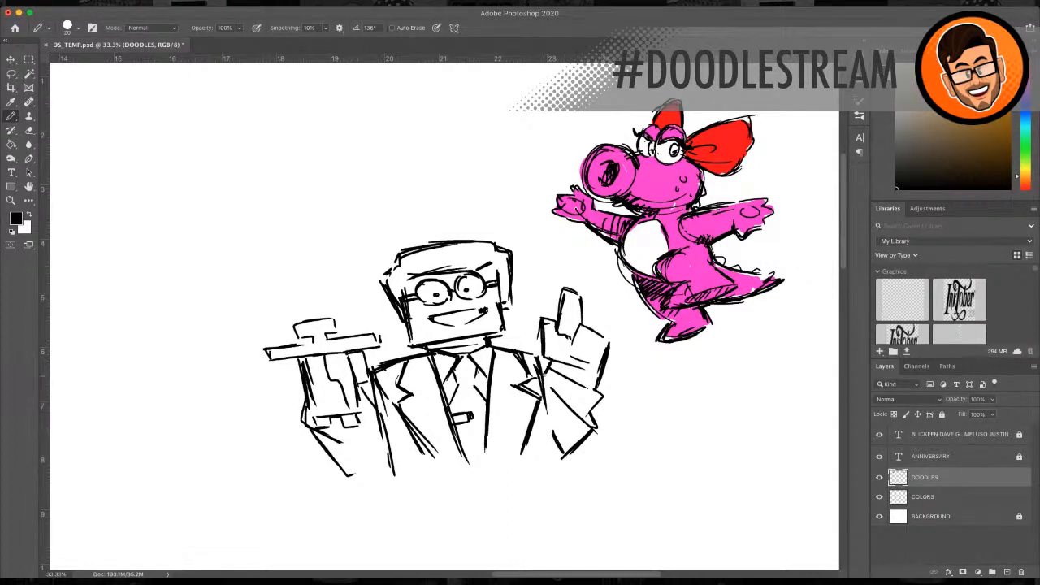
# Step: Hatch shadows under the jaw, beside the necktie, along the raised cuff and sleeve, and across the sleeve below the held object
pyautogui.moveTo(414, 336); pyautogui.dragTo(408, 348)
pyautogui.moveTo(505, 330); pyautogui.dragTo(497, 334)
pyautogui.moveTo(455, 366)
pyautogui.mouseDown()
pyautogui.moveTo(442, 387)
pyautogui.moveTo(477, 383)
pyautogui.mouseUp()
pyautogui.moveTo(553, 370)
pyautogui.mouseDown()
pyautogui.moveTo(549, 394)
pyautogui.moveTo(585, 426)
pyautogui.mouseUp()
pyautogui.moveTo(567, 441); pyautogui.dragTo(556, 454)
pyautogui.moveTo(342, 418)
pyautogui.mouseDown()
pyautogui.moveTo(302, 447)
pyautogui.moveTo(313, 441)
pyautogui.moveTo(326, 470)
pyautogui.mouseUp()
pyautogui.moveTo(368, 431)
pyautogui.mouseDown()
pyautogui.moveTo(330, 452)
pyautogui.moveTo(336, 464)
pyautogui.mouseUp()
pyautogui.moveTo(375, 450)
pyautogui.mouseDown()
pyautogui.moveTo(336, 469)
pyautogui.moveTo(356, 471)
pyautogui.mouseUp()
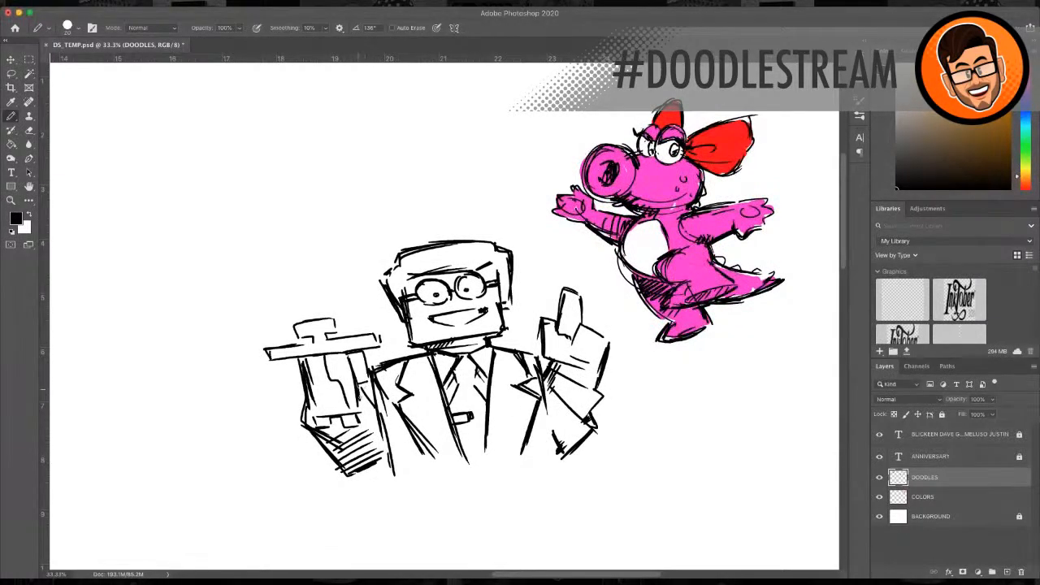
# Step: Darken the held object's side and bottom edges and the underside of its cap, and add shadow beside its jacket edge
pyautogui.moveTo(366, 387)
pyautogui.mouseDown()
pyautogui.moveTo(361, 412)
pyautogui.moveTo(355, 399)
pyautogui.moveTo(378, 419)
pyautogui.moveTo(366, 389)
pyautogui.mouseUp()
pyautogui.moveTo(303, 360)
pyautogui.mouseDown()
pyautogui.moveTo(341, 354)
pyautogui.moveTo(313, 415)
pyautogui.mouseUp()
pyautogui.moveTo(311, 415)
pyautogui.mouseDown()
pyautogui.moveTo(349, 412)
pyautogui.moveTo(309, 416)
pyautogui.mouseUp()
pyautogui.moveTo(351, 412); pyautogui.dragTo(308, 415)
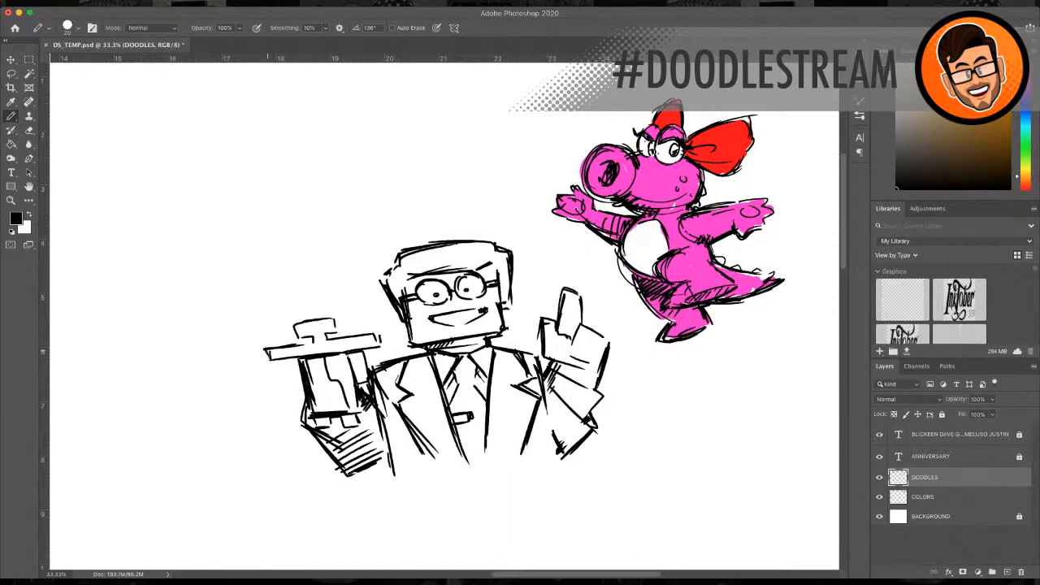
pyautogui.moveTo(268, 352)
pyautogui.mouseDown()
pyautogui.moveTo(304, 358)
pyautogui.moveTo(295, 349)
pyautogui.moveTo(315, 344)
pyautogui.mouseUp()
pyautogui.moveTo(265, 351)
pyautogui.mouseDown()
pyautogui.moveTo(313, 341)
pyautogui.moveTo(297, 335)
pyautogui.mouseUp()
pyautogui.moveTo(297, 339)
pyautogui.mouseDown()
pyautogui.moveTo(296, 329)
pyautogui.moveTo(310, 325)
pyautogui.mouseUp()
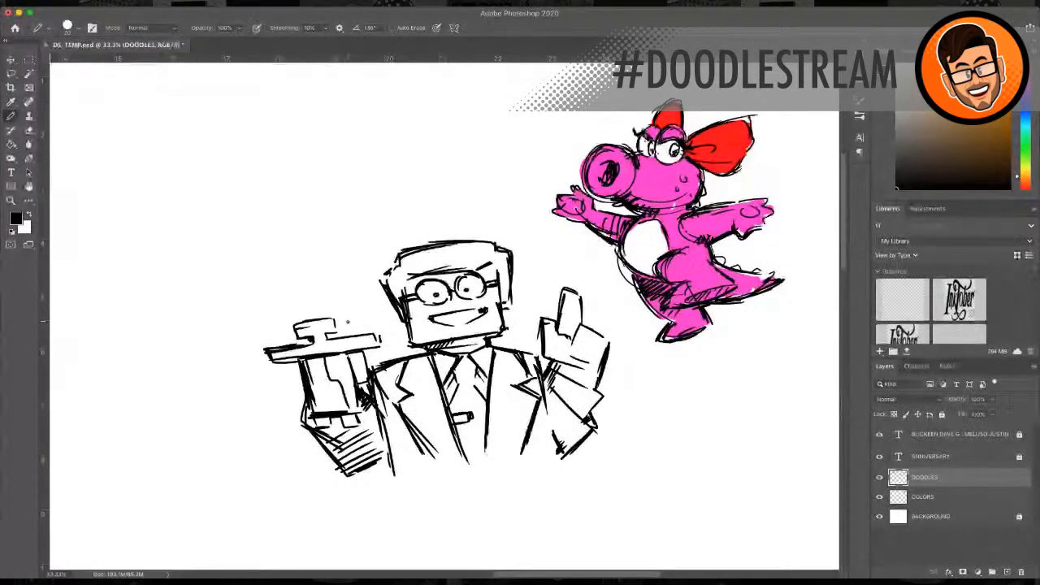
# Step: Pick a yellow and fill the thumbs-up hand and the body of the held object on the COLORS layer
pyautogui.press('i')
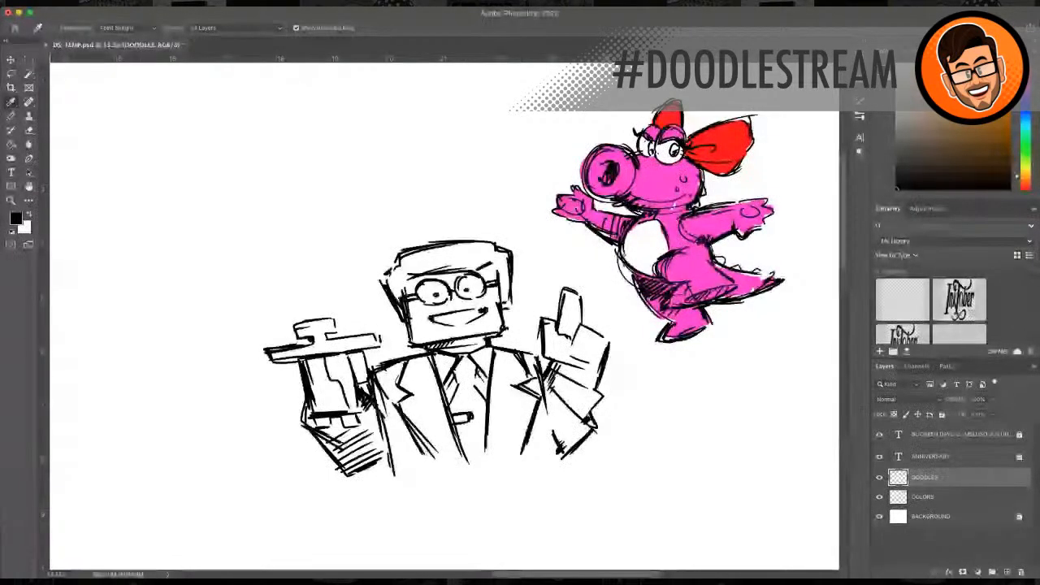
pyautogui.press('Return')
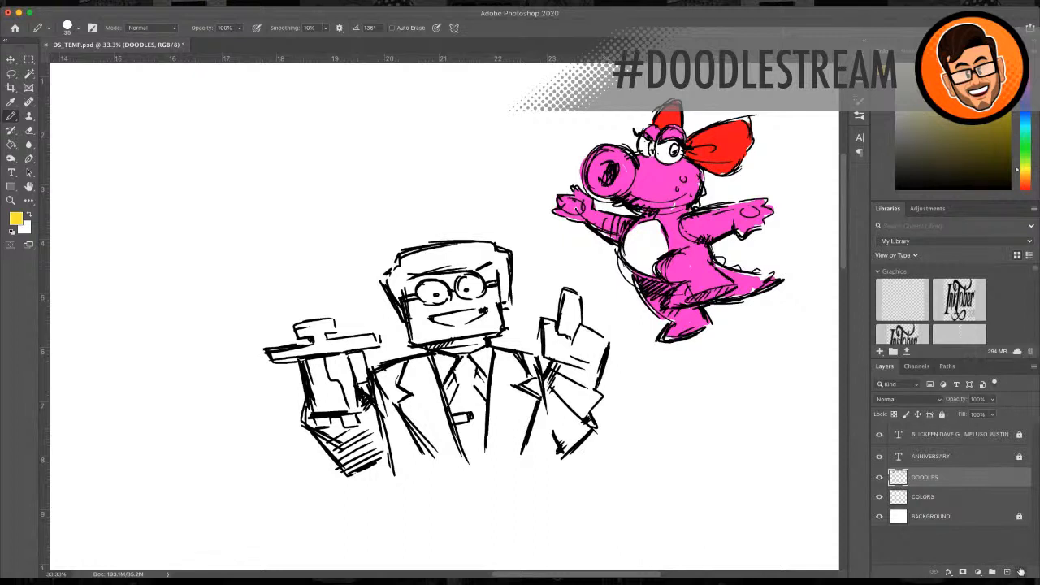
pyautogui.click(967, 498)
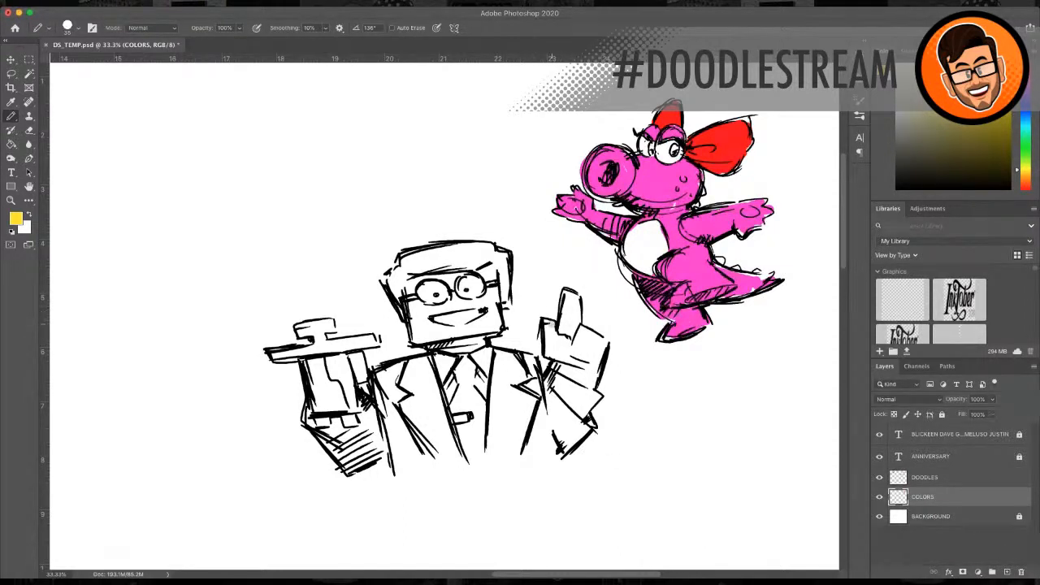
pyautogui.moveTo(550, 320)
pyautogui.mouseDown()
pyautogui.moveTo(548, 345)
pyautogui.moveTo(568, 295)
pyautogui.moveTo(554, 346)
pyautogui.moveTo(579, 330)
pyautogui.moveTo(561, 349)
pyautogui.moveTo(609, 367)
pyautogui.moveTo(567, 359)
pyautogui.moveTo(569, 378)
pyautogui.moveTo(553, 353)
pyautogui.moveTo(590, 384)
pyautogui.mouseUp()
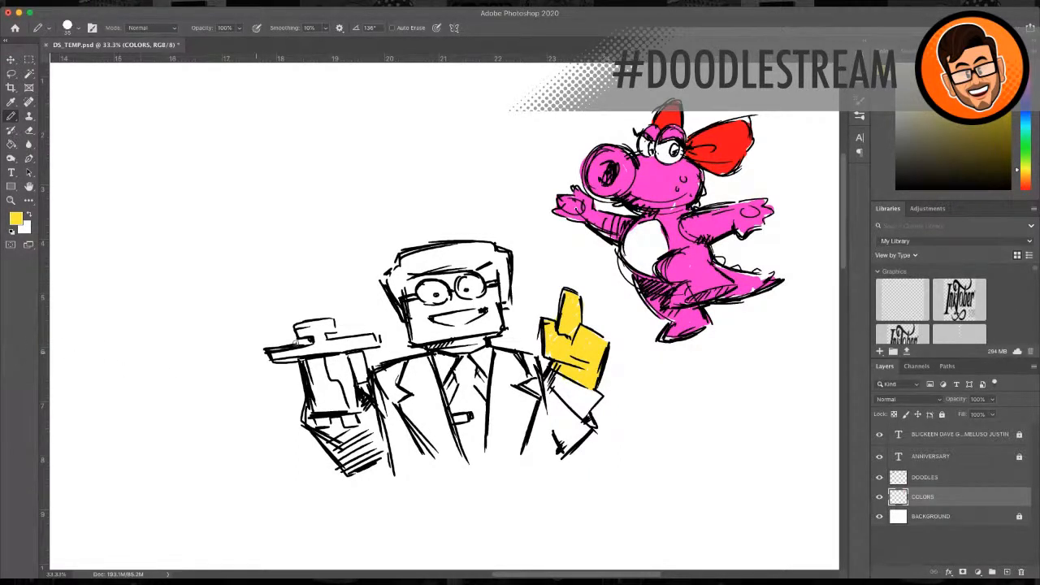
pyautogui.moveTo(339, 358)
pyautogui.mouseDown()
pyautogui.moveTo(325, 403)
pyautogui.moveTo(358, 410)
pyautogui.moveTo(361, 365)
pyautogui.moveTo(348, 357)
pyautogui.moveTo(336, 371)
pyautogui.moveTo(347, 383)
pyautogui.moveTo(361, 360)
pyautogui.mouseUp()
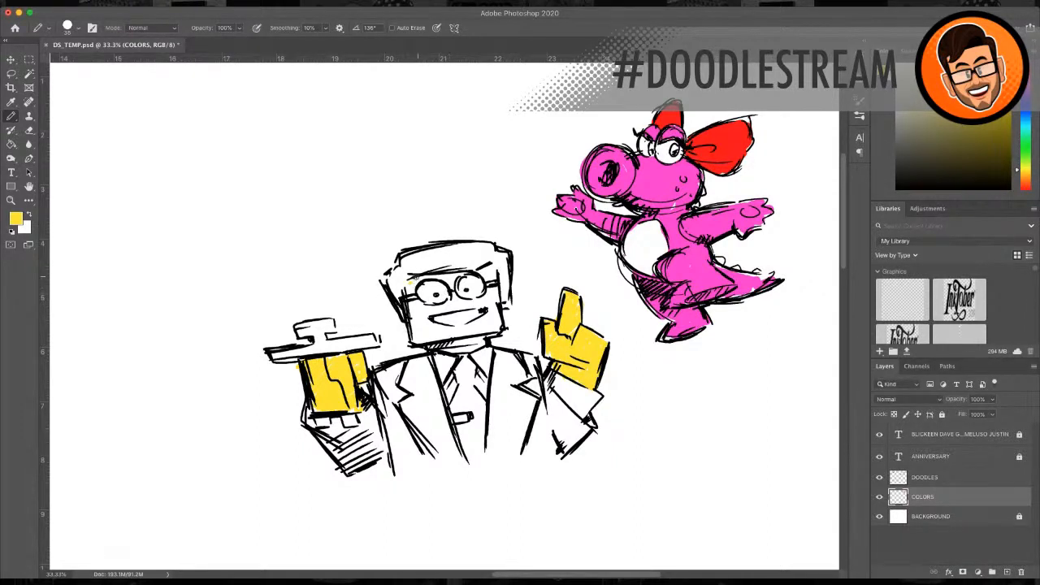
# Step: Fill the man's face and neck with the same yellow, leaving the smile white
pyautogui.moveTo(412, 282)
pyautogui.mouseDown()
pyautogui.moveTo(422, 328)
pyautogui.moveTo(443, 324)
pyautogui.mouseUp()
pyautogui.moveTo(448, 332)
pyautogui.mouseDown()
pyautogui.moveTo(468, 337)
pyautogui.moveTo(490, 328)
pyautogui.moveTo(497, 312)
pyautogui.moveTo(439, 330)
pyautogui.mouseUp()
pyautogui.moveTo(439, 276)
pyautogui.mouseDown()
pyautogui.moveTo(436, 286)
pyautogui.moveTo(480, 273)
pyautogui.moveTo(433, 308)
pyautogui.moveTo(474, 307)
pyautogui.moveTo(486, 294)
pyautogui.moveTo(480, 303)
pyautogui.moveTo(496, 307)
pyautogui.moveTo(493, 266)
pyautogui.mouseUp()
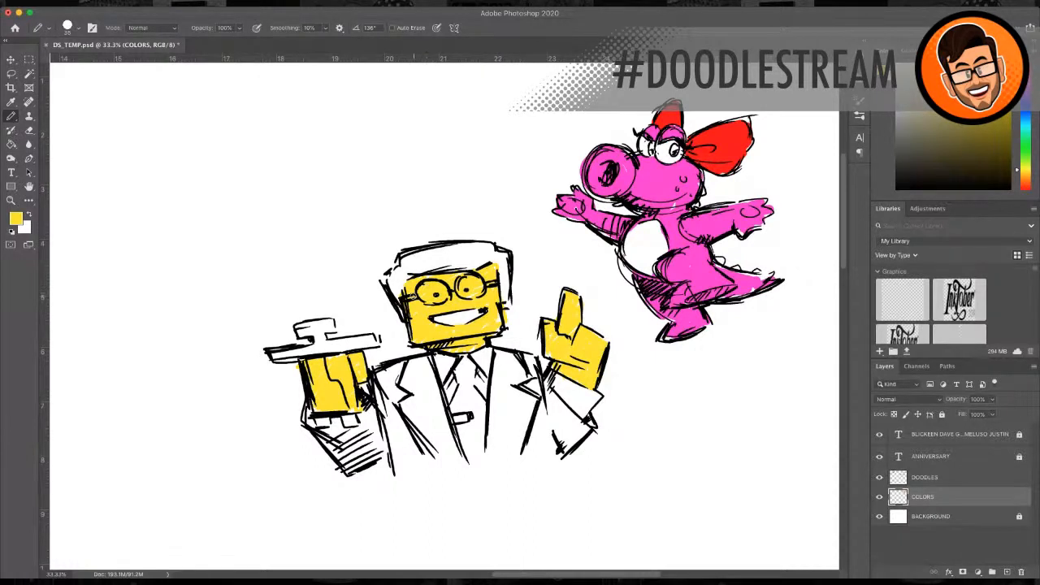
pyautogui.press('i')
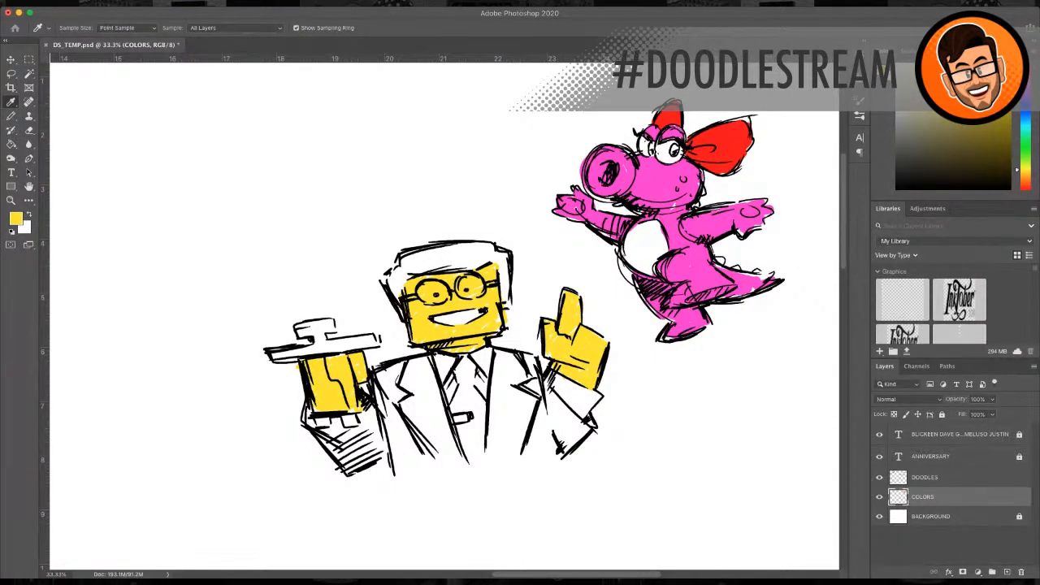
pyautogui.press('b')
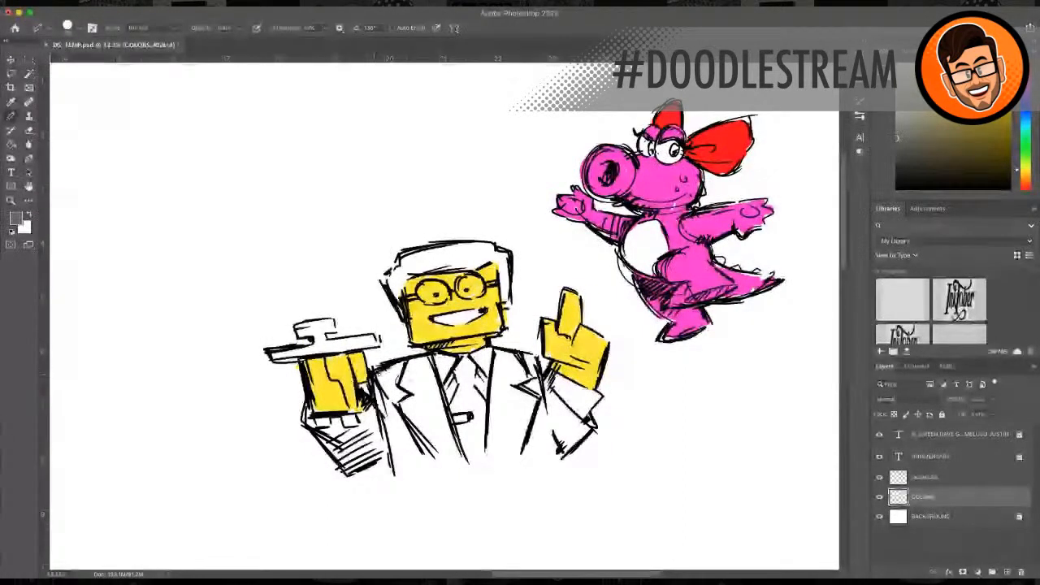
pyautogui.moveTo(382, 378)
pyautogui.mouseDown()
pyautogui.moveTo(406, 401)
pyautogui.moveTo(397, 413)
pyautogui.mouseUp()
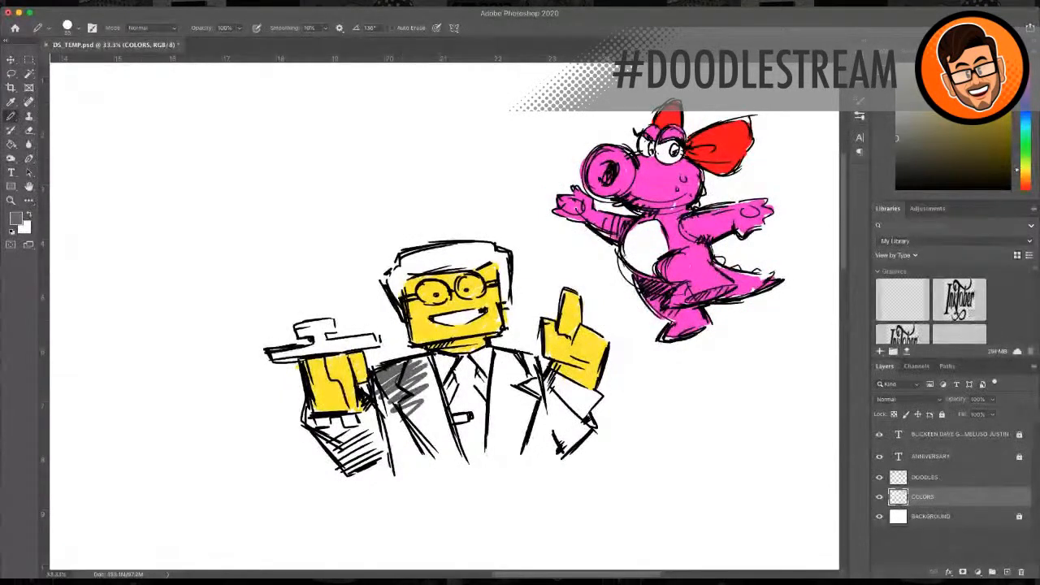
# Step: Pick a lighter gray and fill the jacket half and sleeve on the held object's side
pyautogui.press('i')
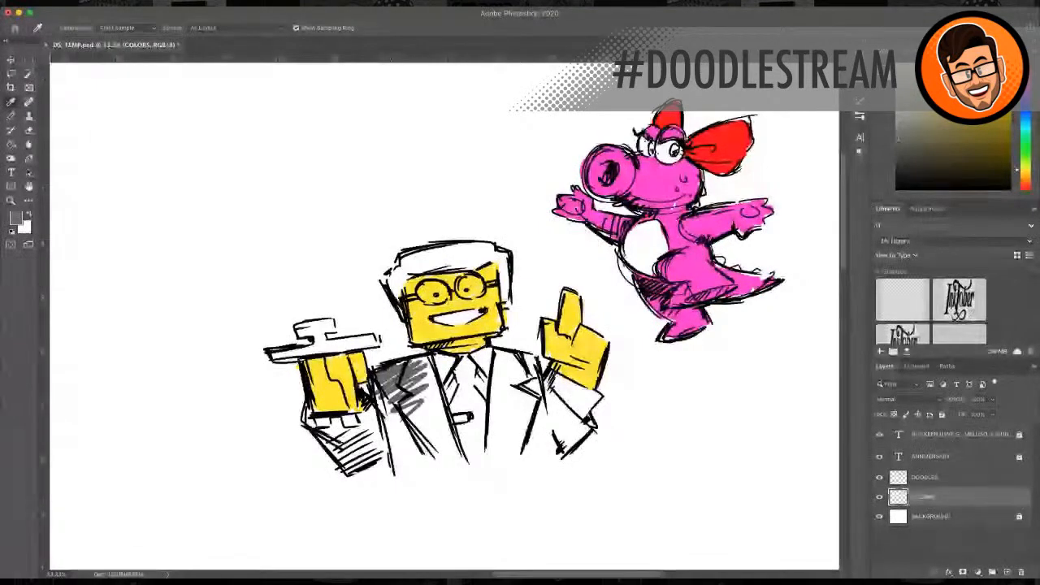
pyautogui.press('b')
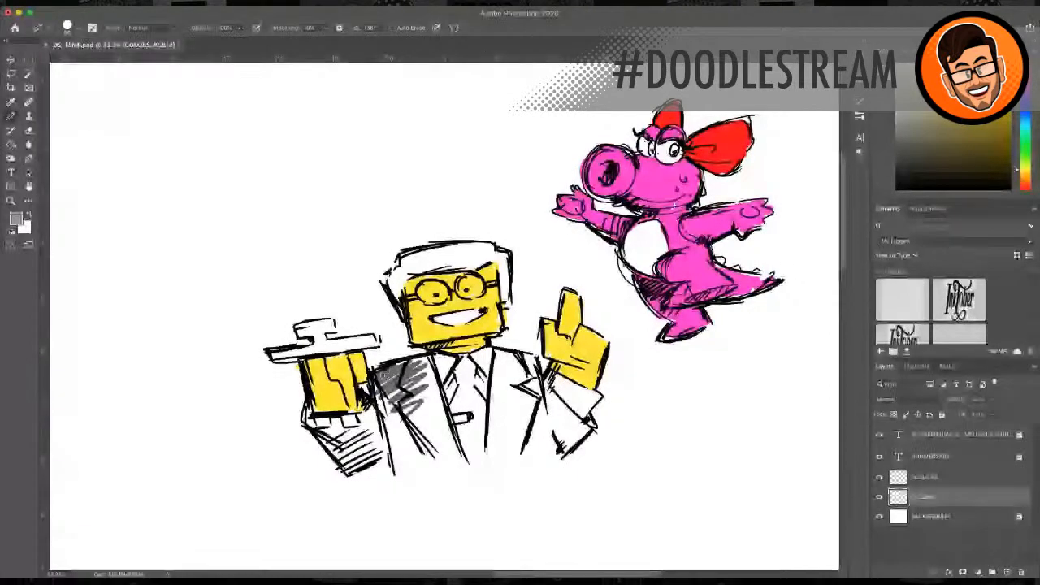
pyautogui.moveTo(406, 370)
pyautogui.mouseDown()
pyautogui.moveTo(382, 402)
pyautogui.moveTo(398, 404)
pyautogui.moveTo(387, 421)
pyautogui.moveTo(423, 406)
pyautogui.moveTo(391, 460)
pyautogui.moveTo(443, 464)
pyautogui.moveTo(423, 480)
pyautogui.mouseUp()
pyautogui.moveTo(404, 363)
pyautogui.mouseDown()
pyautogui.moveTo(381, 376)
pyautogui.moveTo(434, 378)
pyautogui.moveTo(429, 385)
pyautogui.moveTo(424, 366)
pyautogui.moveTo(433, 398)
pyautogui.mouseUp()
pyautogui.moveTo(422, 363); pyautogui.dragTo(451, 443)
pyautogui.moveTo(336, 423)
pyautogui.mouseDown()
pyautogui.moveTo(325, 439)
pyautogui.moveTo(334, 457)
pyautogui.moveTo(372, 424)
pyautogui.moveTo(357, 452)
pyautogui.moveTo(378, 449)
pyautogui.mouseUp()
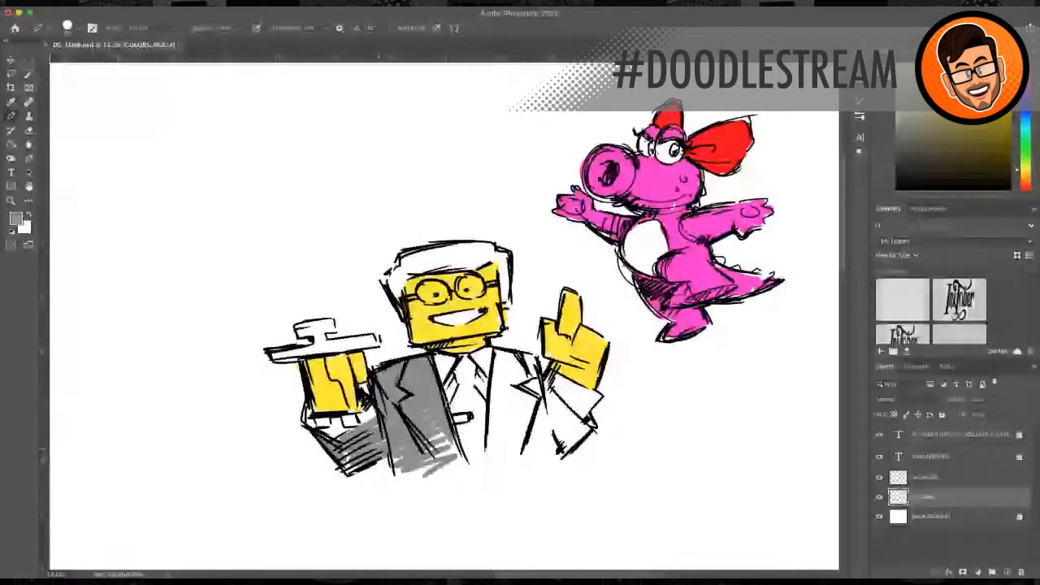
# Step: Fill the other jacket half and the sleeve below the thumbs-up hand with the same gray
pyautogui.moveTo(497, 349)
pyautogui.mouseDown()
pyautogui.moveTo(499, 383)
pyautogui.moveTo(517, 371)
pyautogui.moveTo(540, 384)
pyautogui.moveTo(493, 384)
pyautogui.moveTo(488, 417)
pyautogui.moveTo(563, 411)
pyautogui.moveTo(501, 444)
pyautogui.moveTo(571, 431)
pyautogui.moveTo(532, 451)
pyautogui.moveTo(529, 464)
pyautogui.moveTo(590, 421)
pyautogui.moveTo(558, 445)
pyautogui.mouseUp()
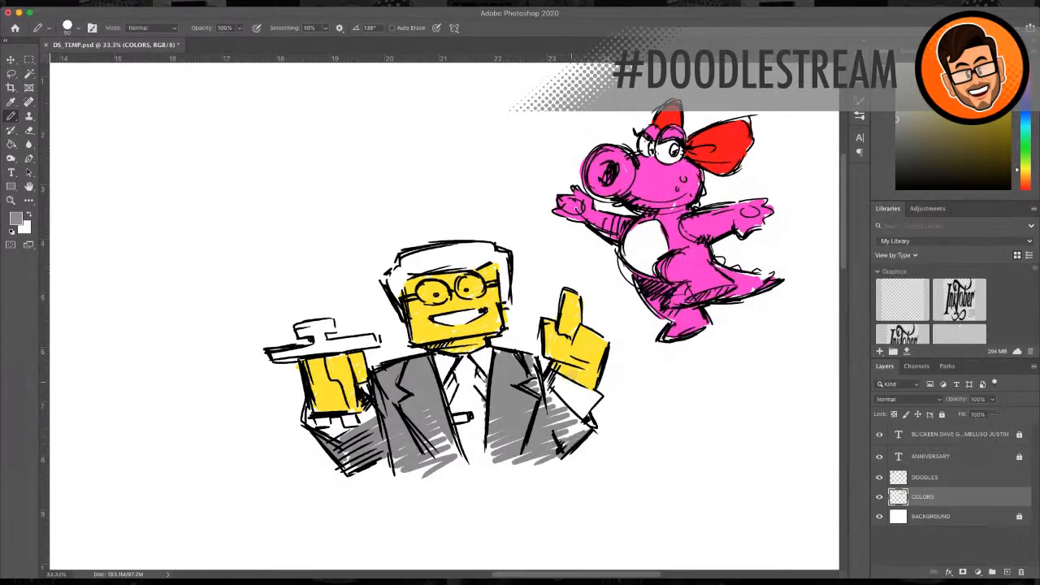
pyautogui.moveTo(537, 372); pyautogui.dragTo(538, 392)
pyautogui.moveTo(569, 426)
pyautogui.mouseDown()
pyautogui.moveTo(544, 390)
pyautogui.moveTo(585, 427)
pyautogui.moveTo(560, 435)
pyautogui.moveTo(560, 447)
pyautogui.moveTo(592, 419)
pyautogui.moveTo(572, 424)
pyautogui.mouseUp()
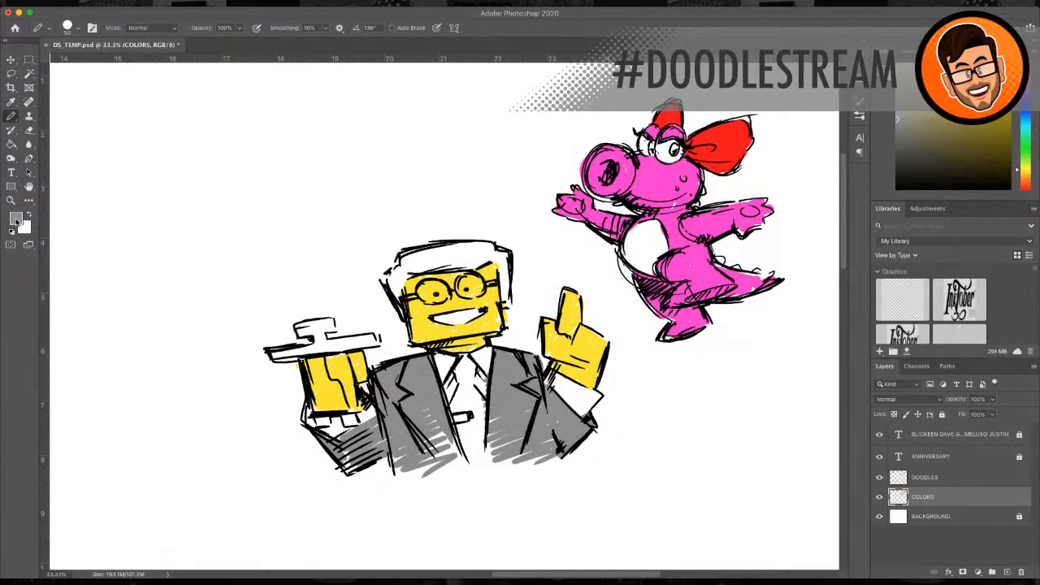
# Step: Sample red from the dinosaur's bow and fill the held object's cap, its small bottom tabs and the necktie
pyautogui.press('i')
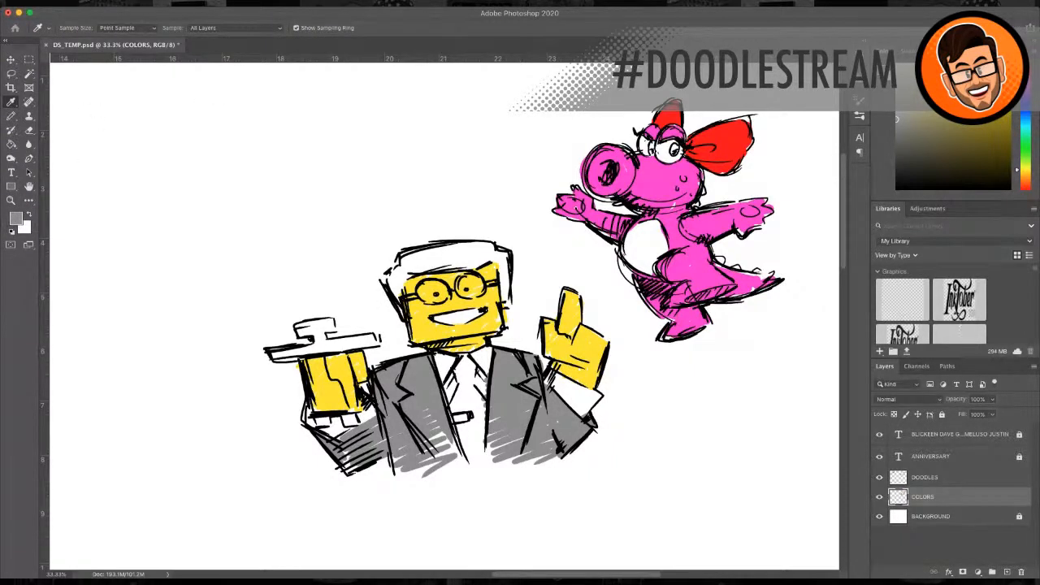
pyautogui.click(726, 149)
pyautogui.press('b')
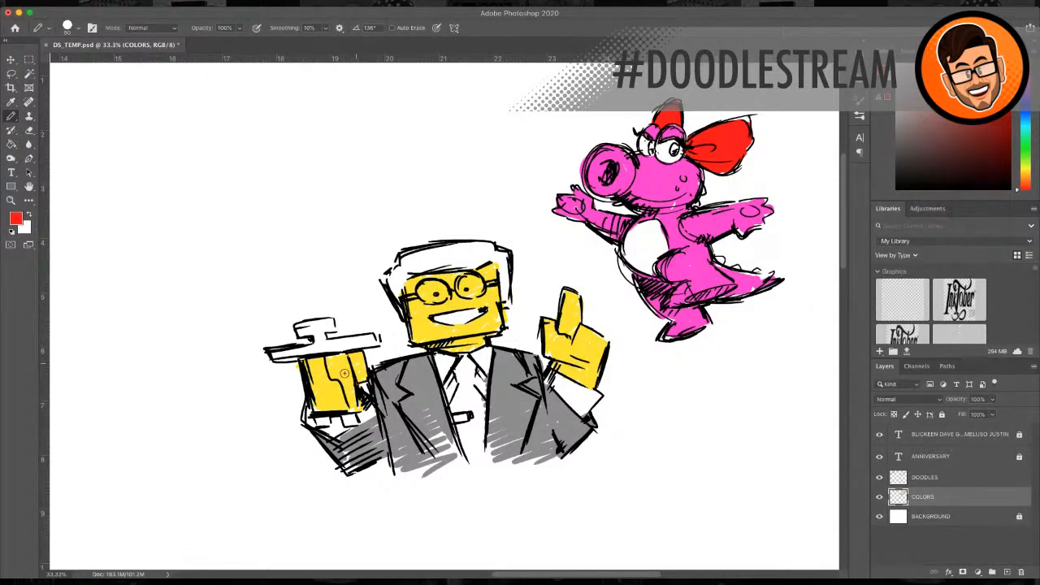
pyautogui.moveTo(277, 355); pyautogui.dragTo(379, 343)
pyautogui.moveTo(291, 330)
pyautogui.mouseDown()
pyautogui.moveTo(338, 330)
pyautogui.moveTo(330, 324)
pyautogui.moveTo(325, 338)
pyautogui.mouseUp()
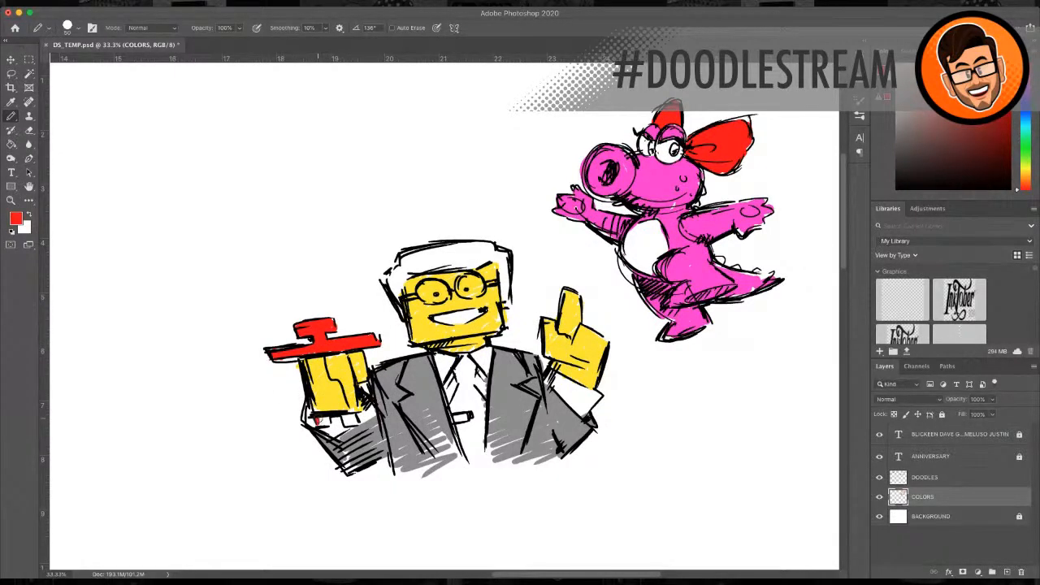
pyautogui.moveTo(317, 418); pyautogui.dragTo(356, 426)
pyautogui.moveTo(468, 364)
pyautogui.mouseDown()
pyautogui.moveTo(458, 369)
pyautogui.moveTo(460, 382)
pyautogui.moveTo(472, 361)
pyautogui.moveTo(462, 403)
pyautogui.moveTo(484, 404)
pyautogui.mouseUp()
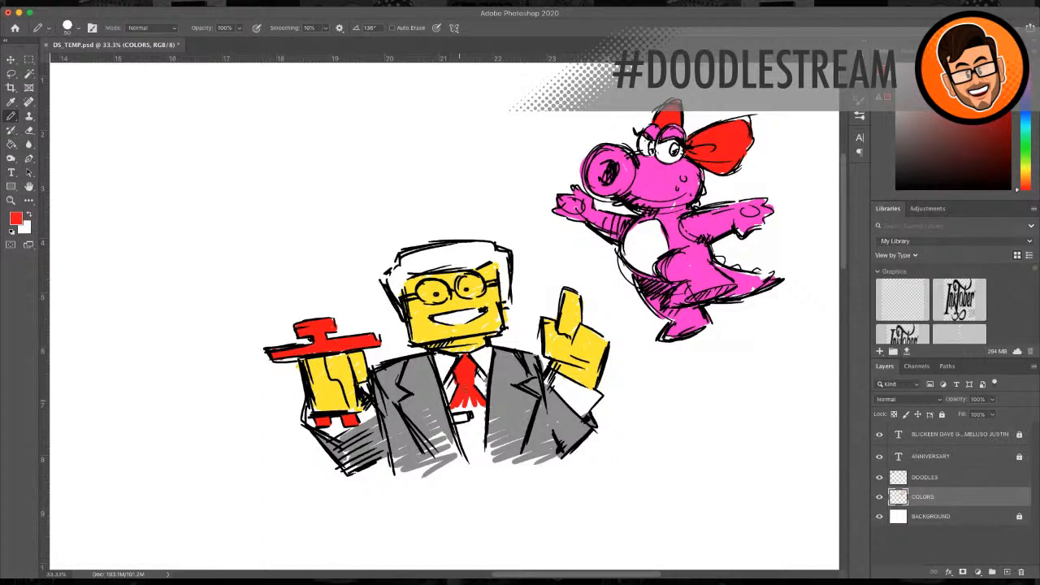
pyautogui.moveTo(463, 408)
pyautogui.mouseDown()
pyautogui.moveTo(479, 408)
pyautogui.moveTo(485, 446)
pyautogui.moveTo(469, 424)
pyautogui.moveTo(478, 421)
pyautogui.moveTo(465, 431)
pyautogui.moveTo(481, 468)
pyautogui.mouseUp()
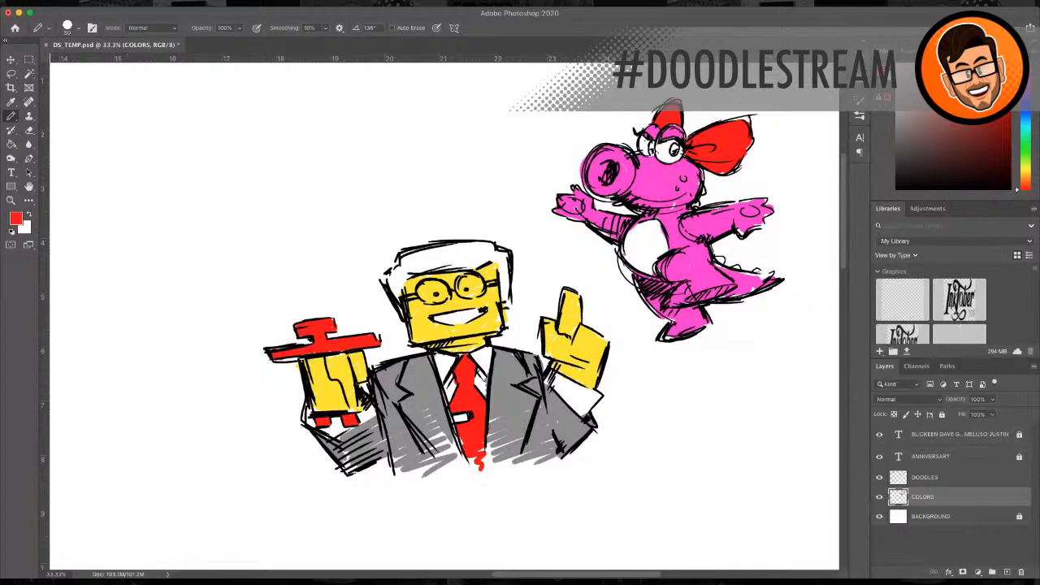
# Step: Pick a brown and fill the man's hair
pyautogui.press('i')
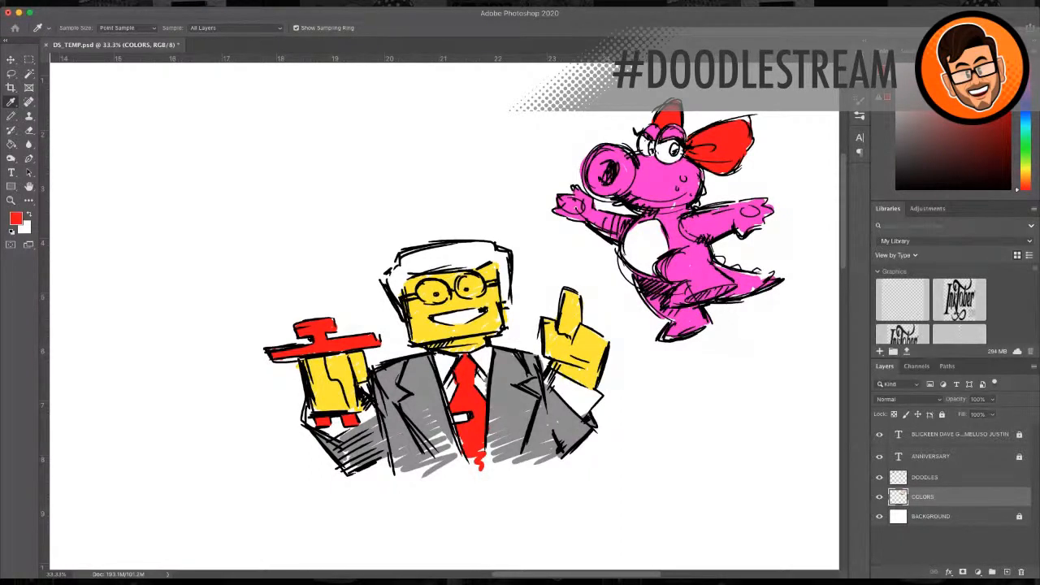
pyautogui.press('b')
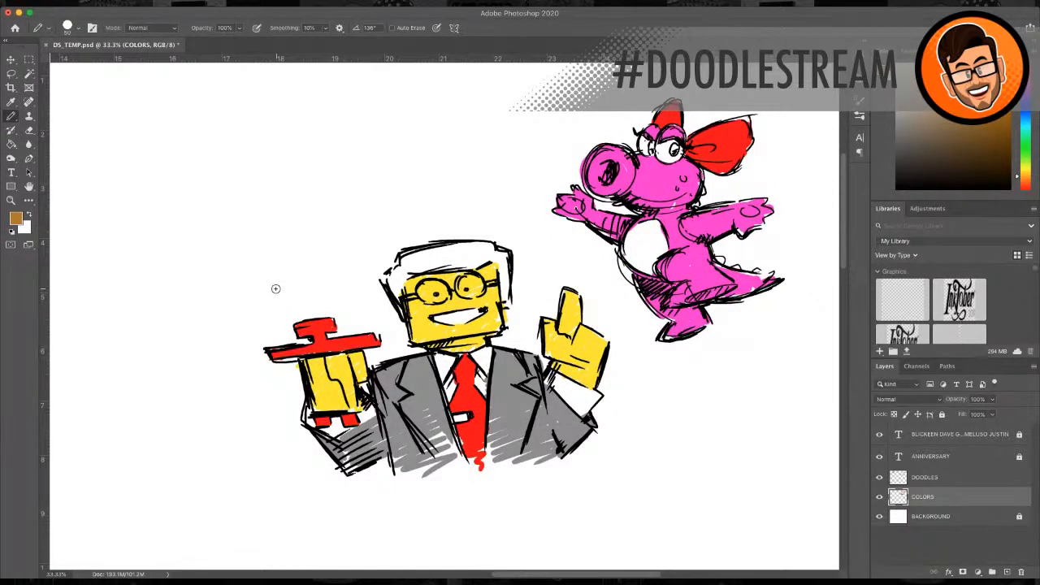
pyautogui.moveTo(385, 275)
pyautogui.mouseDown()
pyautogui.moveTo(406, 270)
pyautogui.moveTo(387, 293)
pyautogui.moveTo(395, 275)
pyautogui.moveTo(409, 277)
pyautogui.moveTo(390, 280)
pyautogui.moveTo(389, 294)
pyautogui.moveTo(414, 272)
pyautogui.moveTo(405, 252)
pyautogui.moveTo(463, 253)
pyautogui.moveTo(411, 272)
pyautogui.moveTo(441, 267)
pyautogui.moveTo(422, 272)
pyautogui.moveTo(492, 258)
pyautogui.moveTo(453, 244)
pyautogui.moveTo(487, 244)
pyautogui.moveTo(507, 307)
pyautogui.mouseUp()
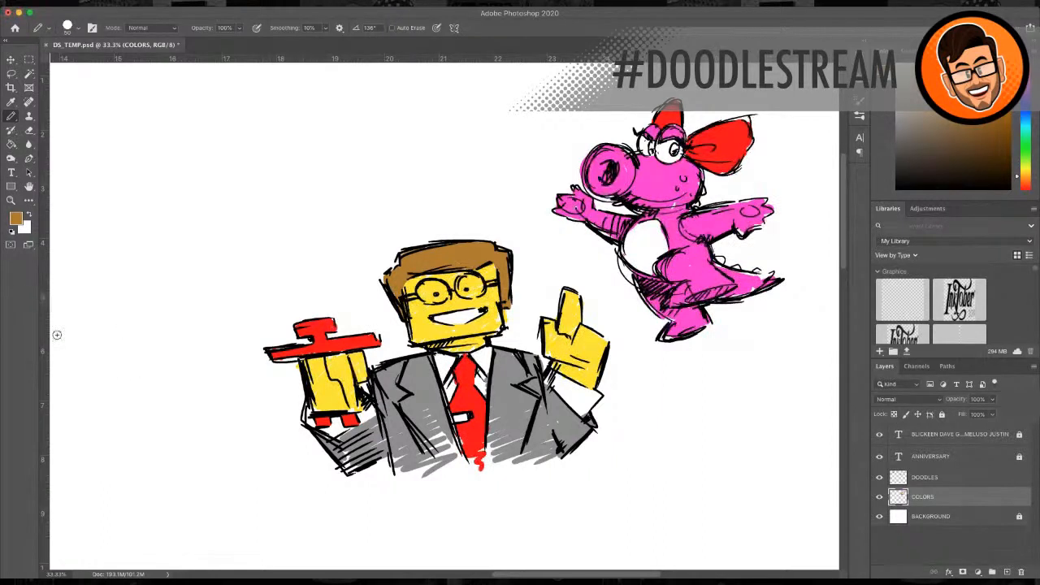
# Step: Pick an orange and fill the tie clip
pyautogui.press('i')
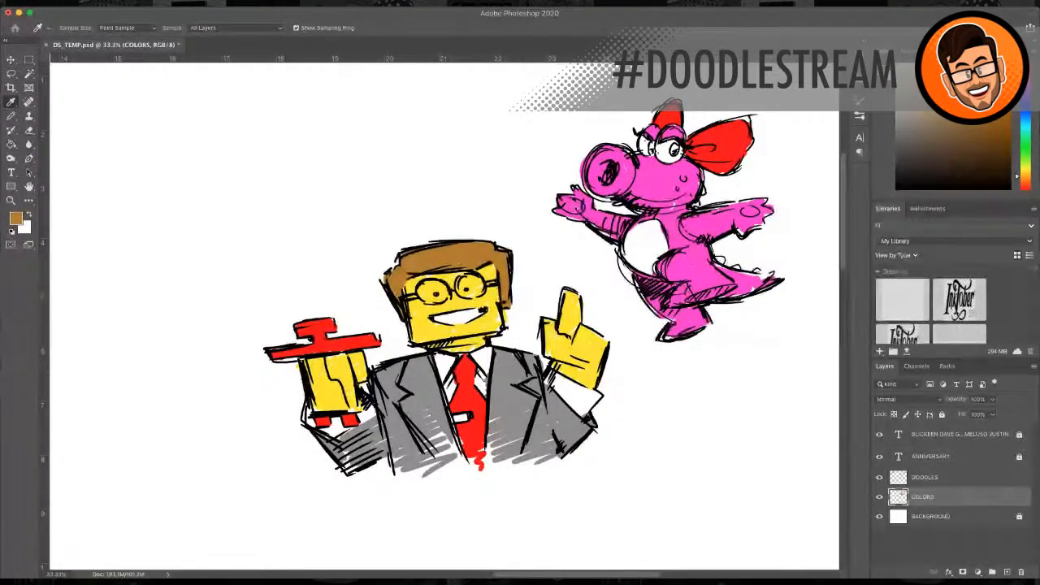
pyautogui.press('b')
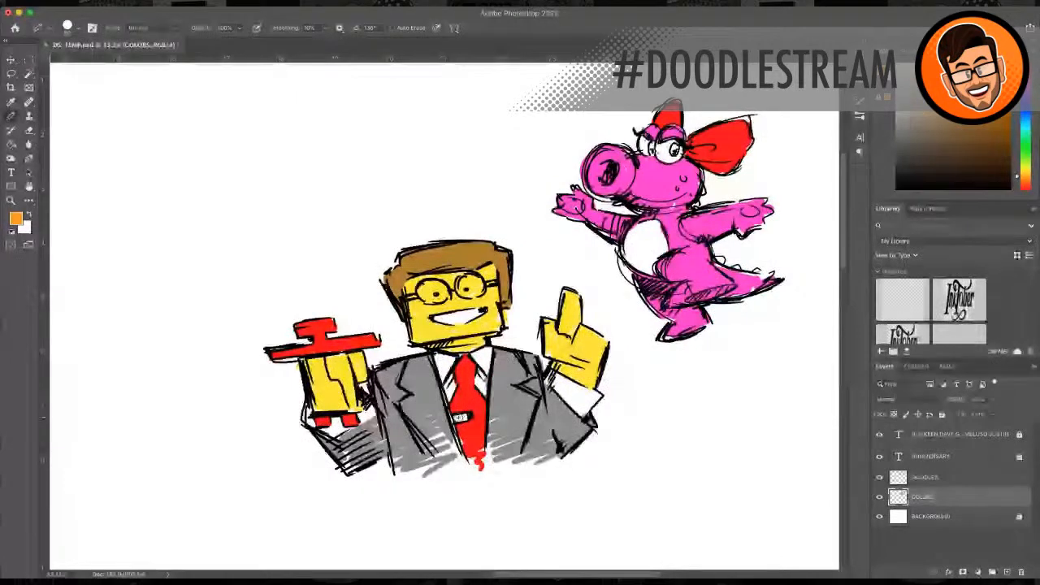
pyautogui.moveTo(452, 418); pyautogui.dragTo(472, 417)
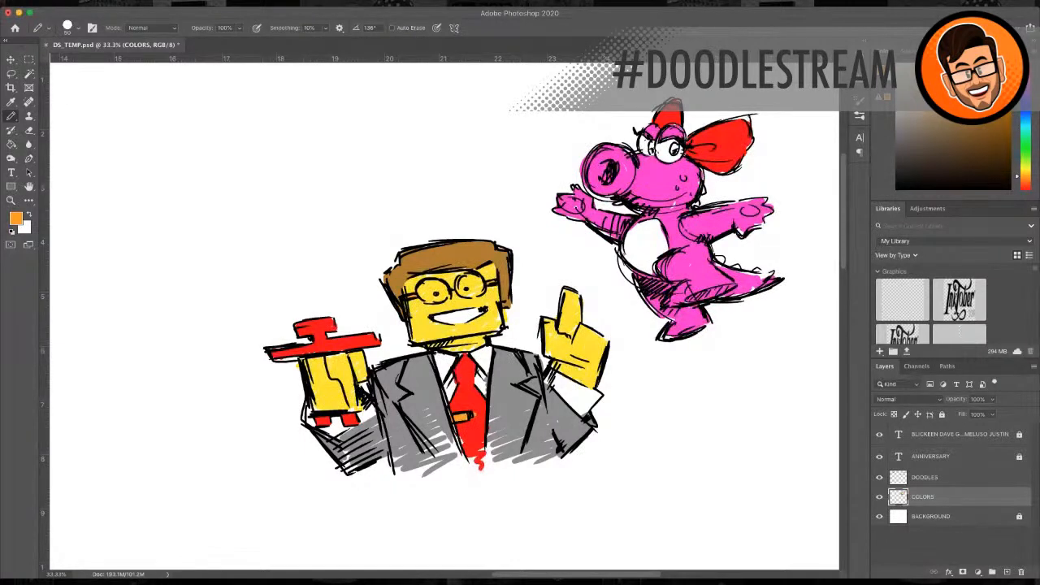
# Step: Set the pencil to black at size 15 and make the DOODLES layer active for line drawing
pyautogui.click(18, 221)
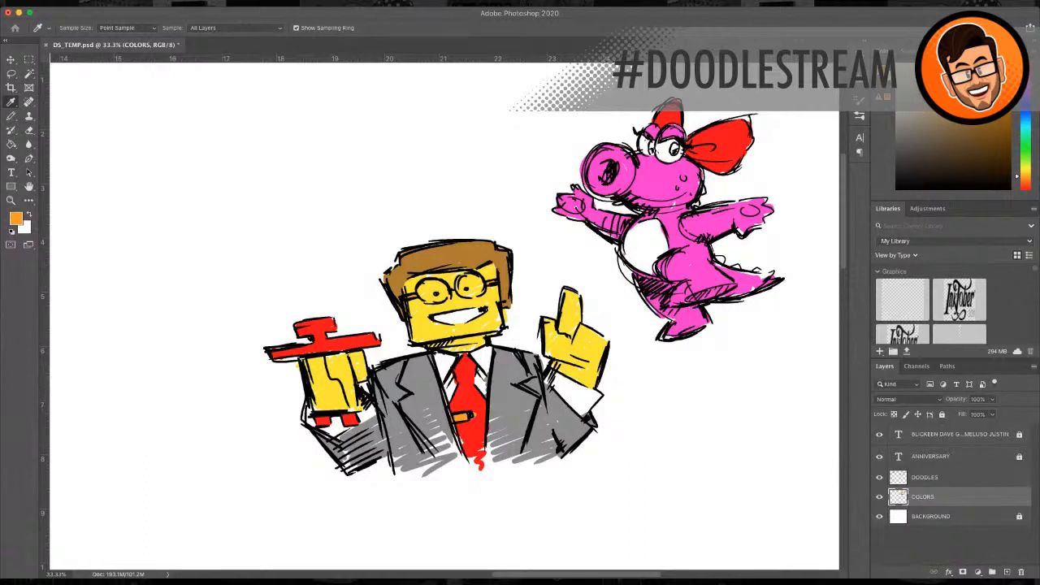
pyautogui.press('Return')
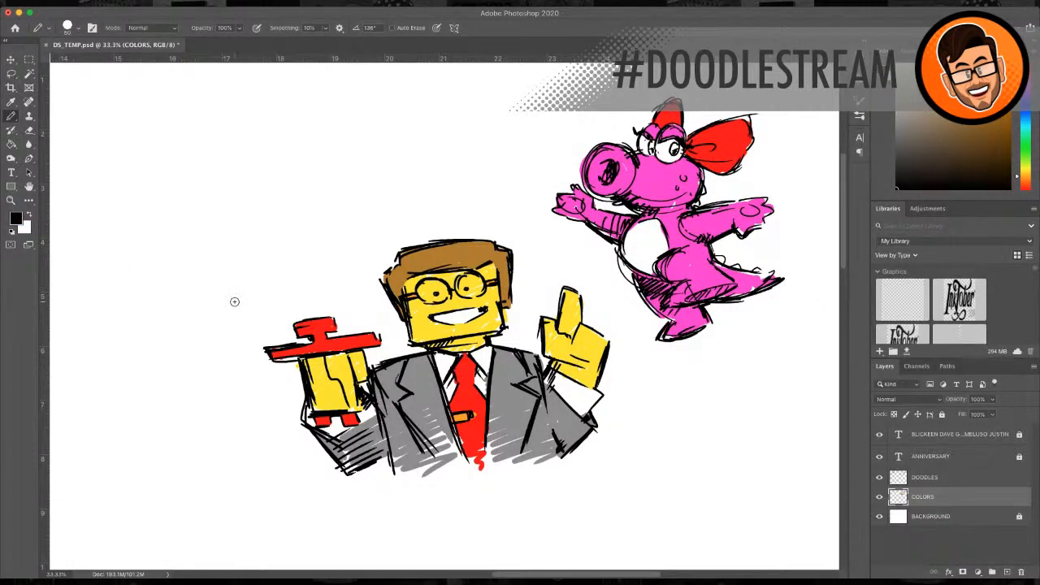
pyautogui.press('[')
pyautogui.press('[')
pyautogui.press('[')
pyautogui.press('[')
pyautogui.press('[')
pyautogui.press('[')
pyautogui.press('[')
pyautogui.click(942, 485)
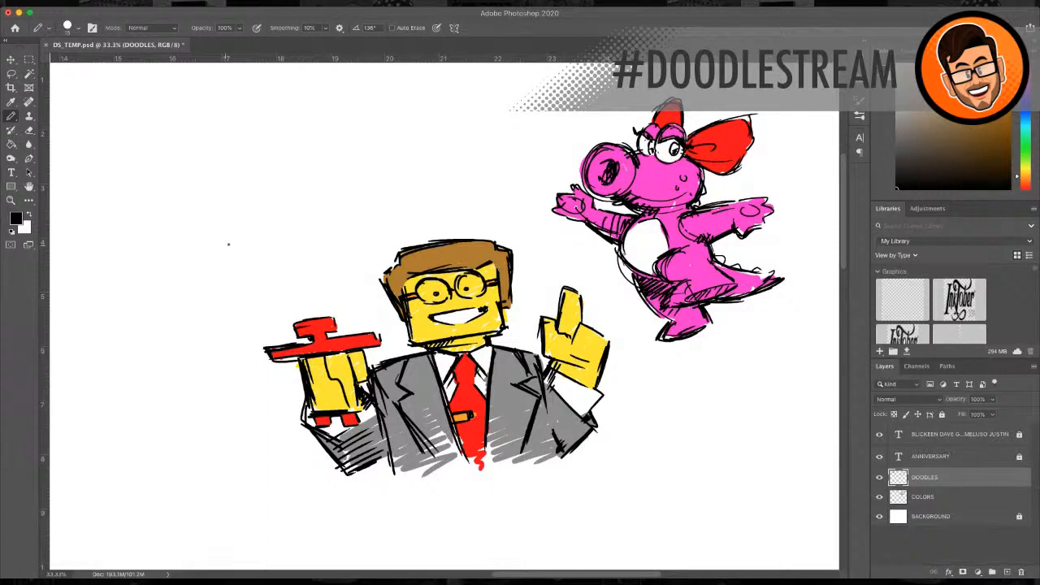
pyautogui.scroll(3, 253, 242)
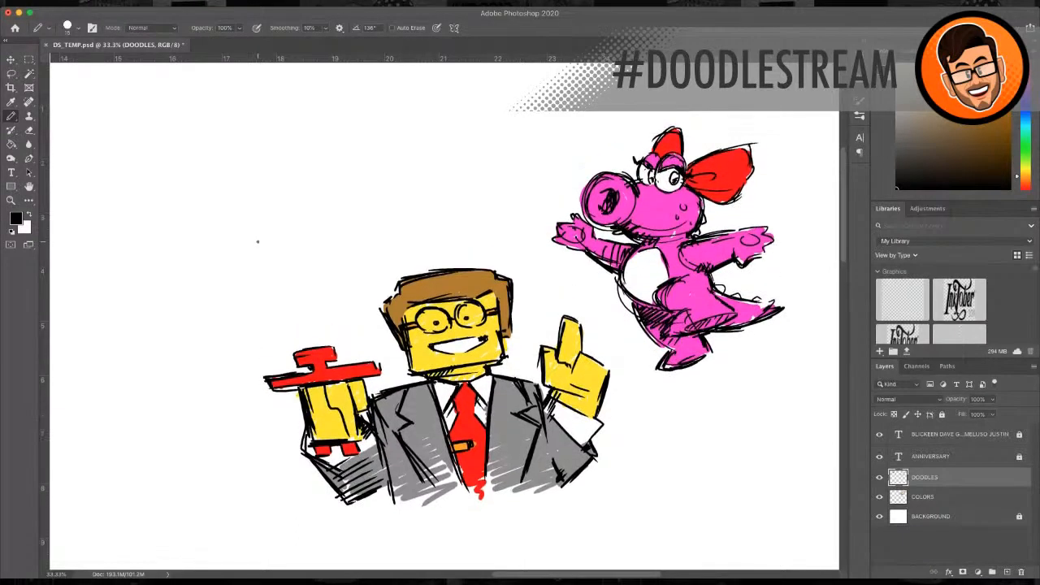
pyautogui.scroll(1, 257, 241)
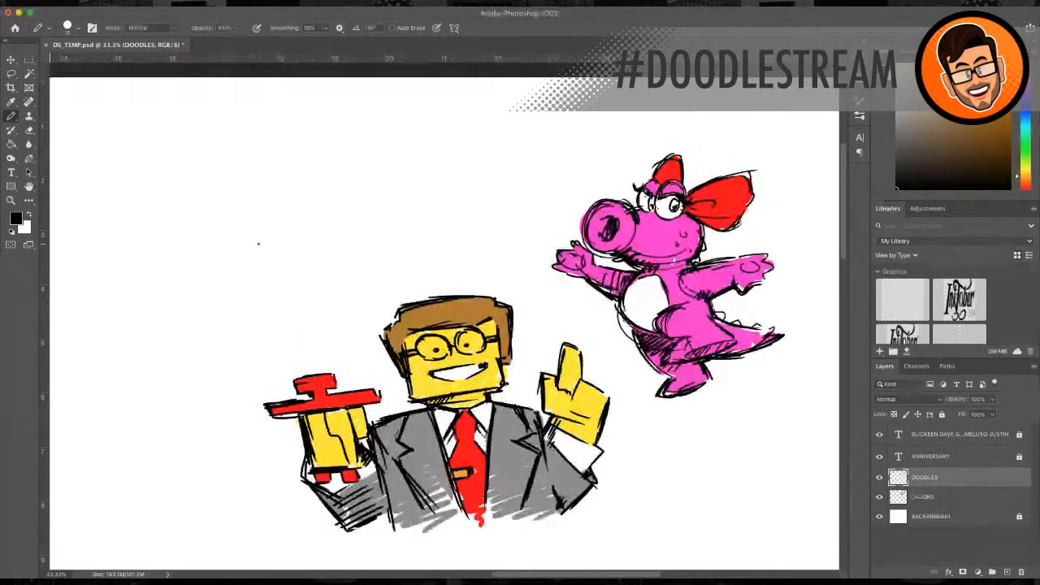
pyautogui.scroll(1, 259, 244)
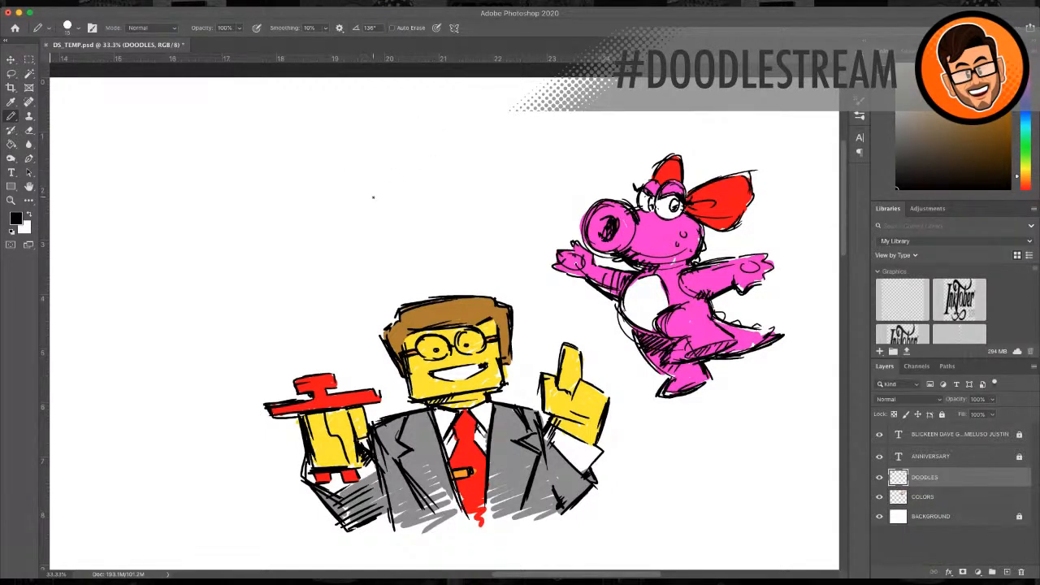
pyautogui.scroll(2, 349, 183)
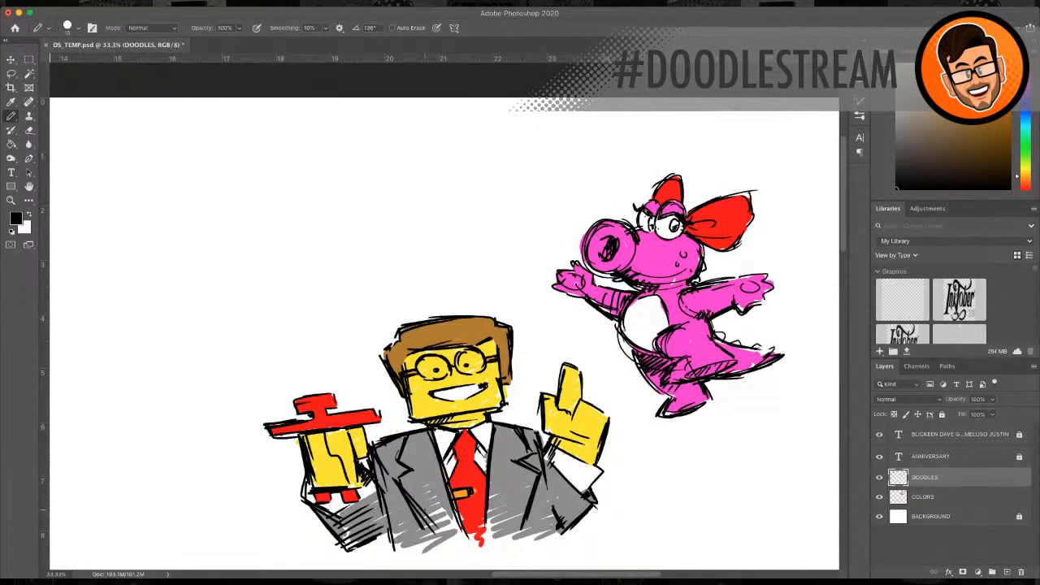
pyautogui.moveTo(570, 573); pyautogui.dragTo(562, 576)
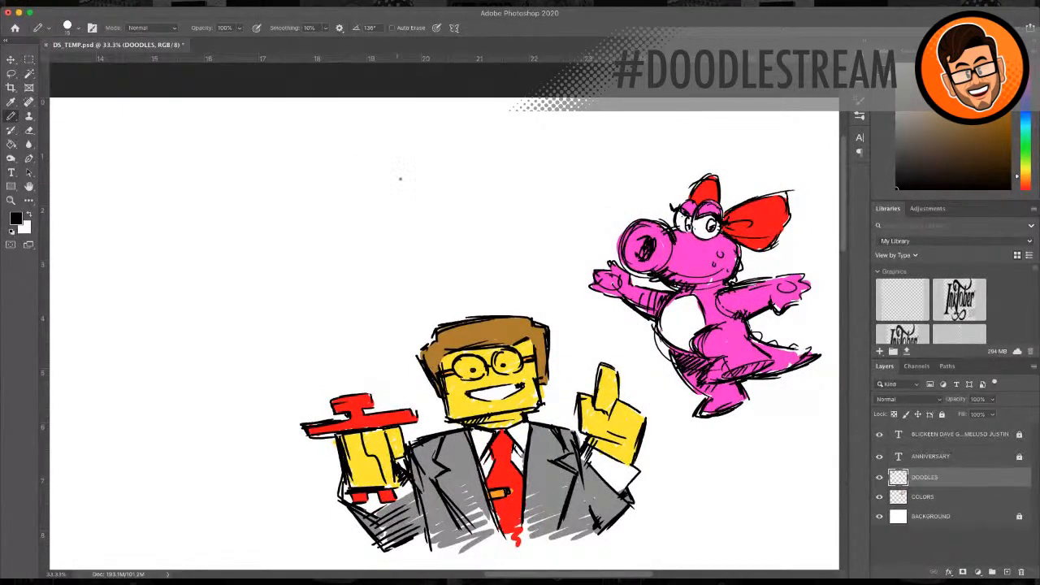
pyautogui.moveTo(325, 157)
pyautogui.mouseDown()
pyautogui.moveTo(324, 203)
pyautogui.moveTo(328, 146)
pyautogui.mouseUp()
pyautogui.moveTo(370, 197)
pyautogui.mouseDown()
pyautogui.moveTo(380, 166)
pyautogui.moveTo(356, 146)
pyautogui.mouseUp()
pyautogui.moveTo(332, 192); pyautogui.dragTo(372, 197)
pyautogui.moveTo(358, 146); pyautogui.dragTo(389, 169)
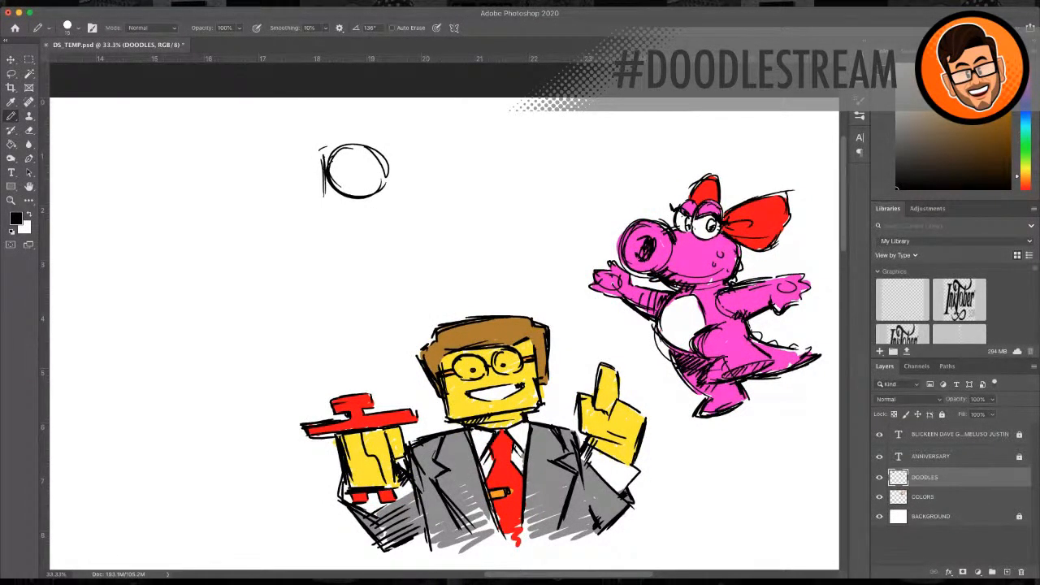
pyautogui.click(27, 131)
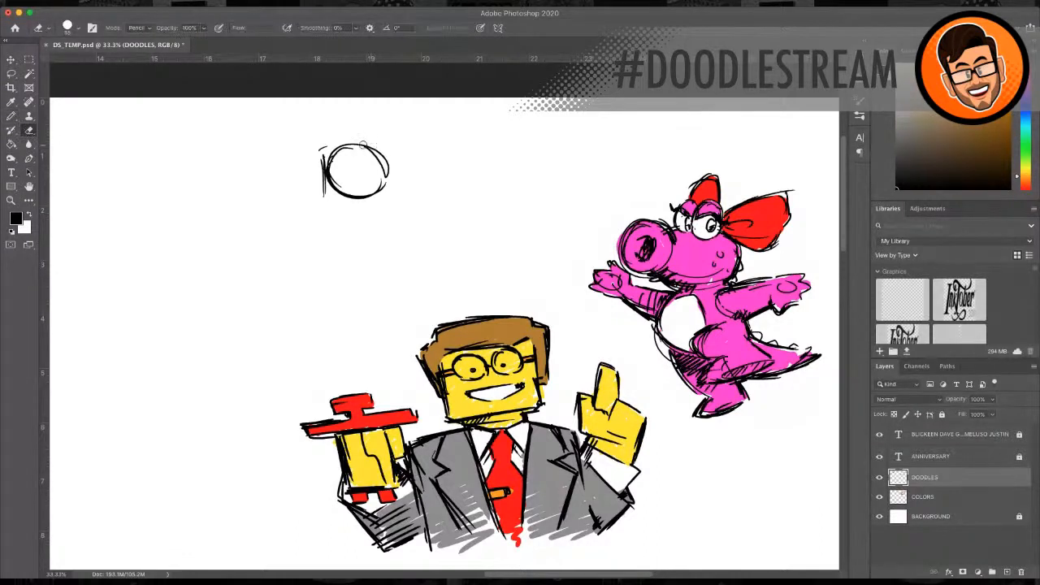
pyautogui.moveTo(358, 144)
pyautogui.mouseDown()
pyautogui.moveTo(308, 161)
pyautogui.moveTo(390, 153)
pyautogui.moveTo(374, 158)
pyautogui.moveTo(419, 163)
pyautogui.moveTo(330, 174)
pyautogui.moveTo(379, 180)
pyautogui.moveTo(300, 199)
pyautogui.moveTo(301, 209)
pyautogui.moveTo(368, 189)
pyautogui.moveTo(334, 179)
pyautogui.moveTo(362, 182)
pyautogui.moveTo(320, 194)
pyautogui.mouseUp()
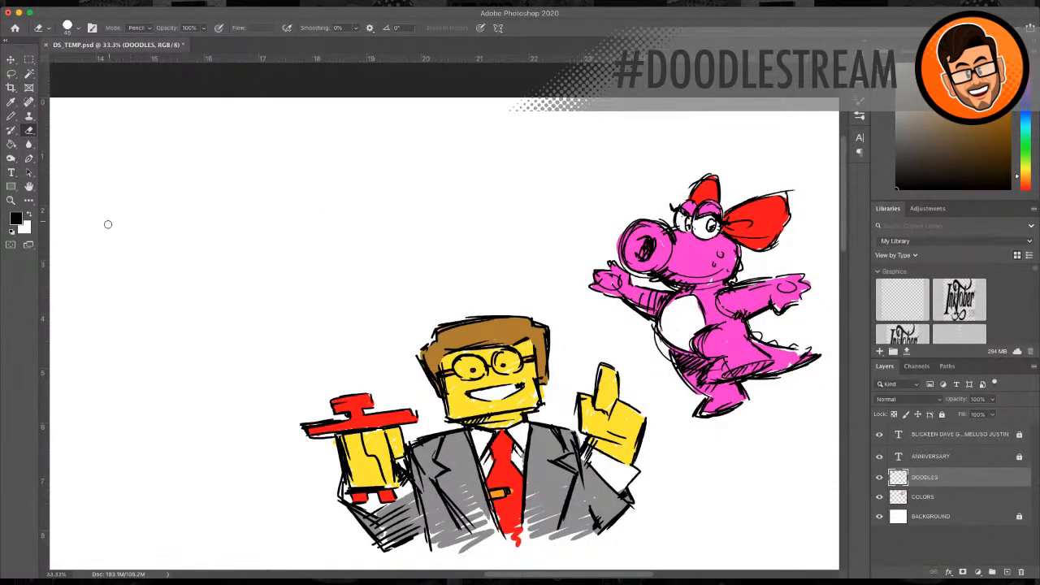
pyautogui.click(12, 201)
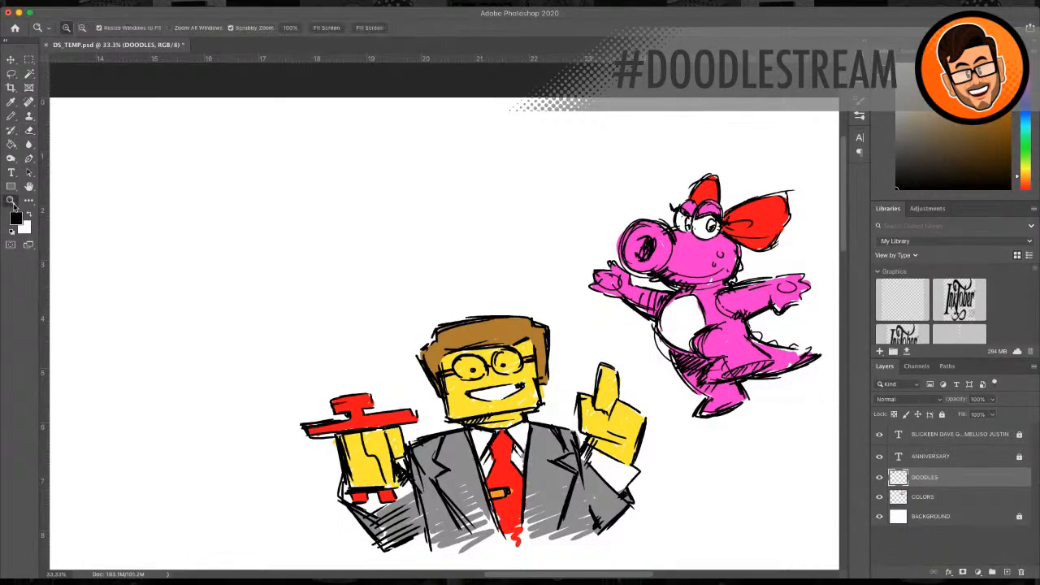
pyautogui.keyDown('alt'); pyautogui.click(432, 257); pyautogui.keyUp('alt')
pyautogui.keyDown('alt'); pyautogui.click(447, 285); pyautogui.keyUp('alt')
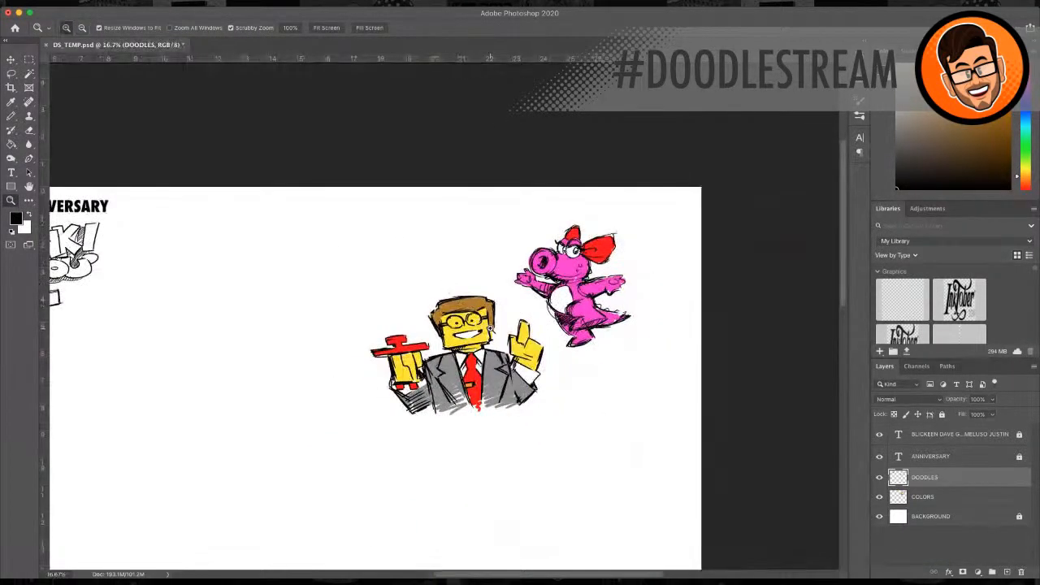
pyautogui.scroll(-5, 531, 360)
pyautogui.click(575, 336)
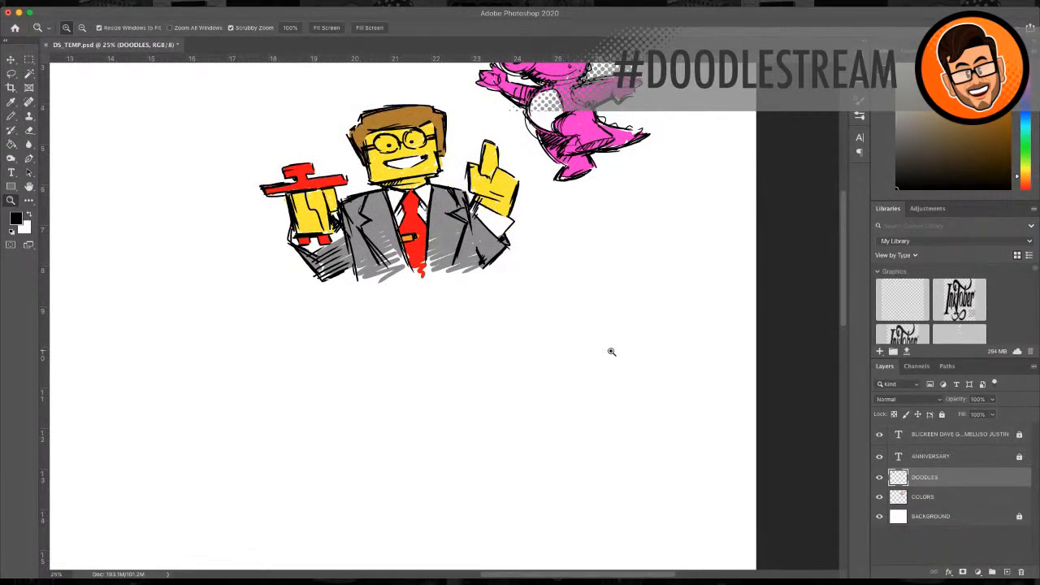
pyautogui.click(7, 116)
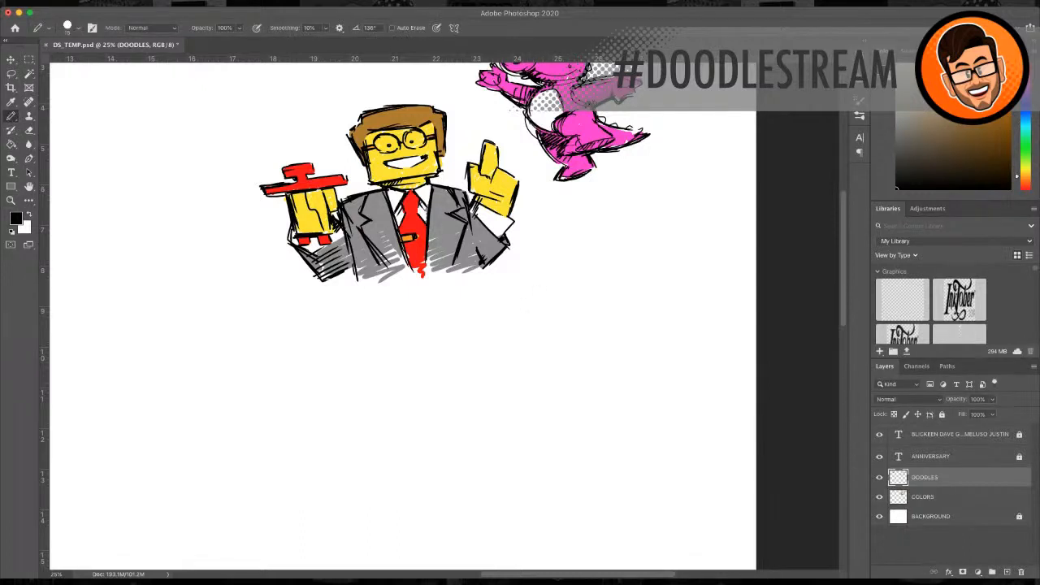
pyautogui.press('z')
pyautogui.click(585, 358)
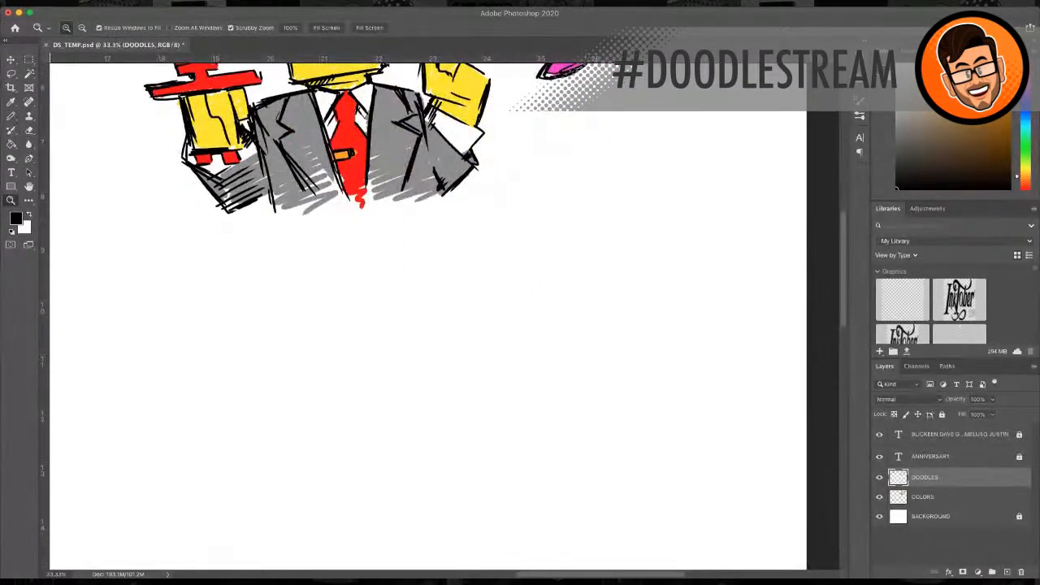
pyautogui.press('b')
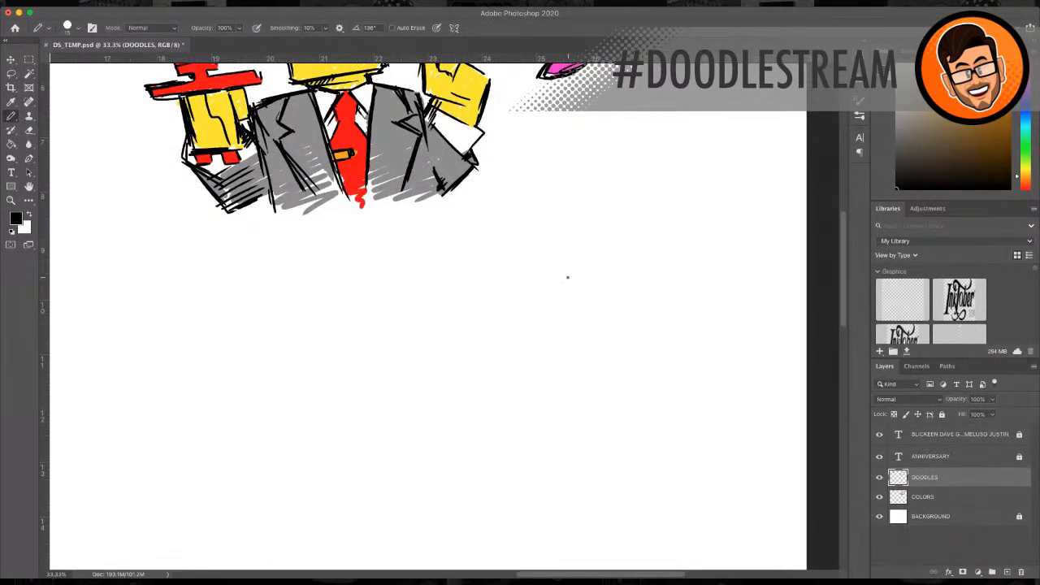
pyautogui.scroll(-6, 567, 277)
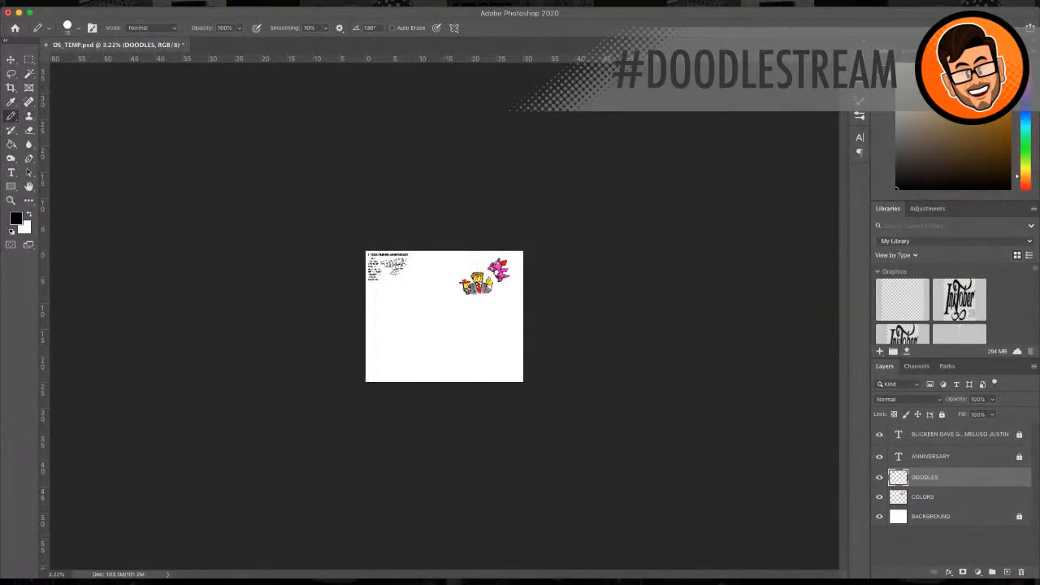
# Step: Examine the 1 YEAR PATRON ANNIVERSARY name list and the THANK YOU lettering beside it
pyautogui.click(11, 200)
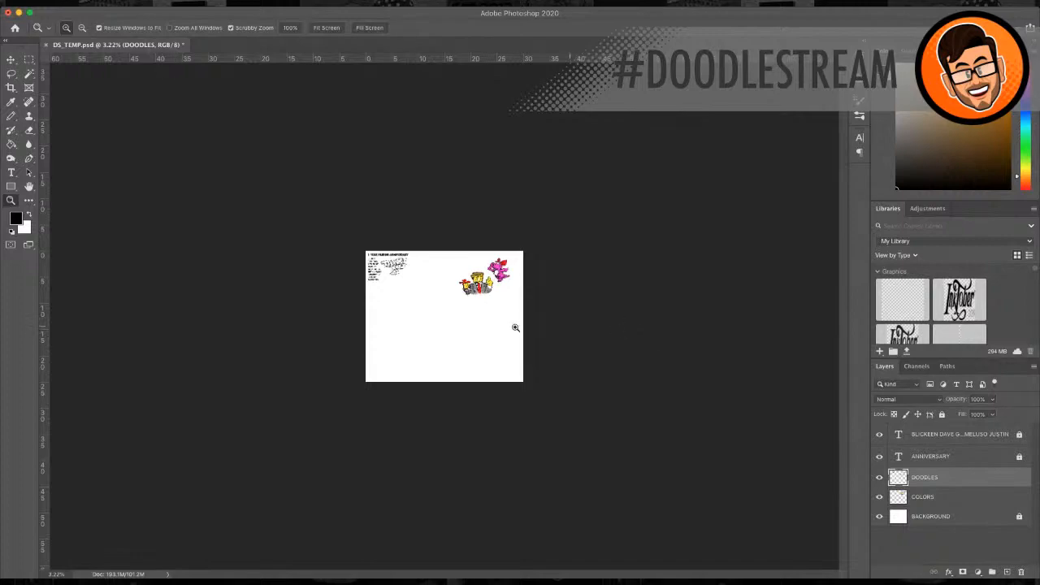
pyautogui.click(488, 323)
pyautogui.scroll(5, 489, 323)
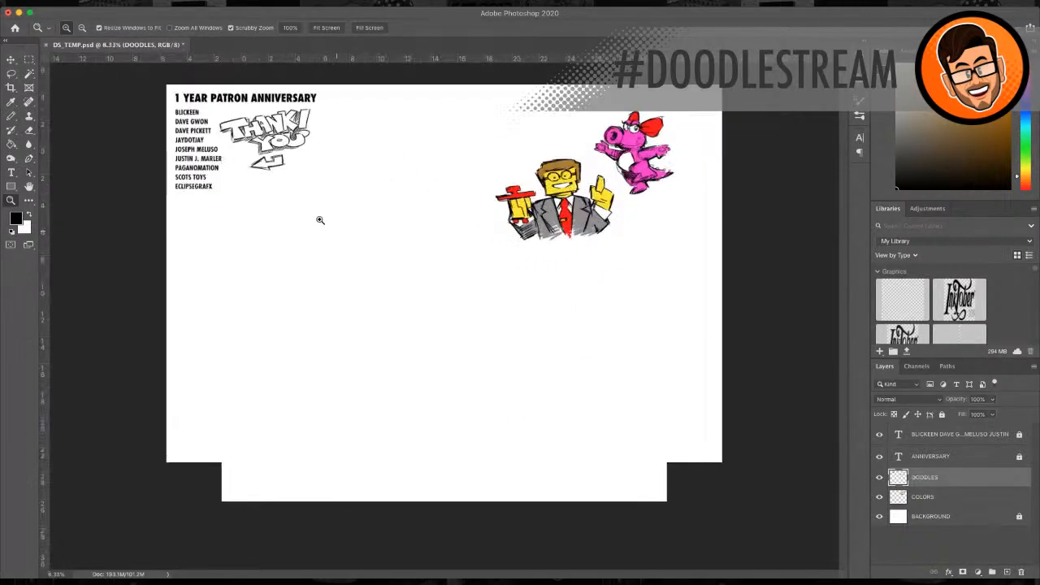
pyautogui.scroll(6, 245, 215)
pyautogui.click(176, 319)
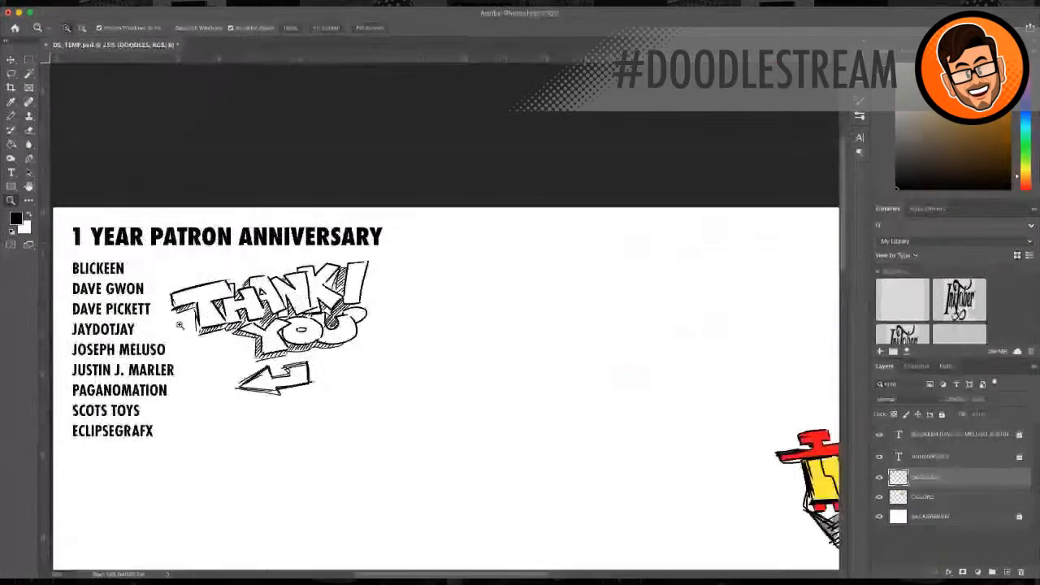
pyautogui.click(178, 322)
pyautogui.moveTo(476, 576); pyautogui.dragTo(456, 576)
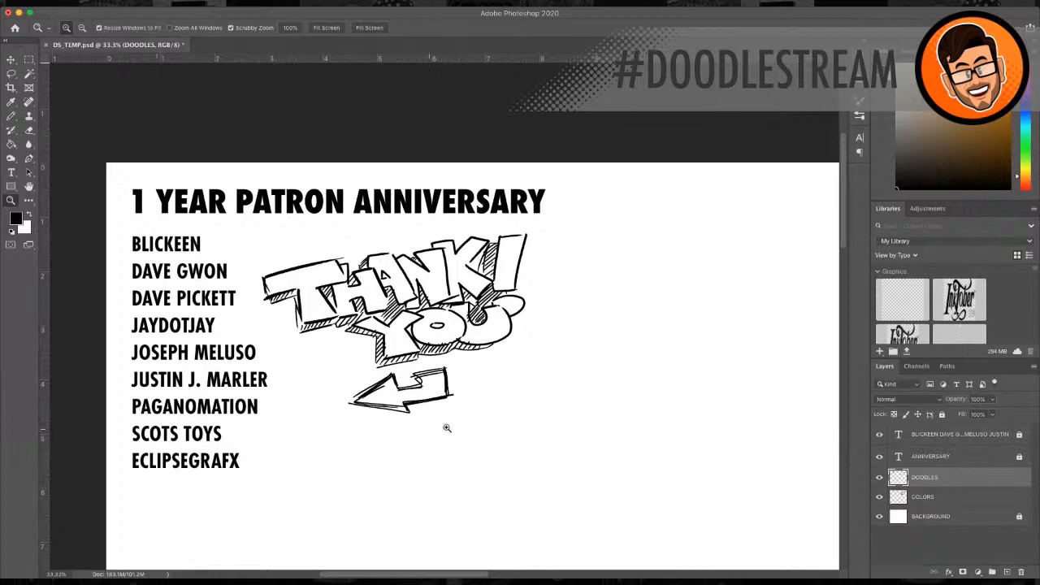
pyautogui.keyDown('alt'); pyautogui.click(614, 416); pyautogui.keyUp('alt')
pyautogui.keyDown('alt'); pyautogui.click(655, 429); pyautogui.keyUp('alt')
pyautogui.keyDown('alt'); pyautogui.click(671, 436); pyautogui.keyUp('alt')
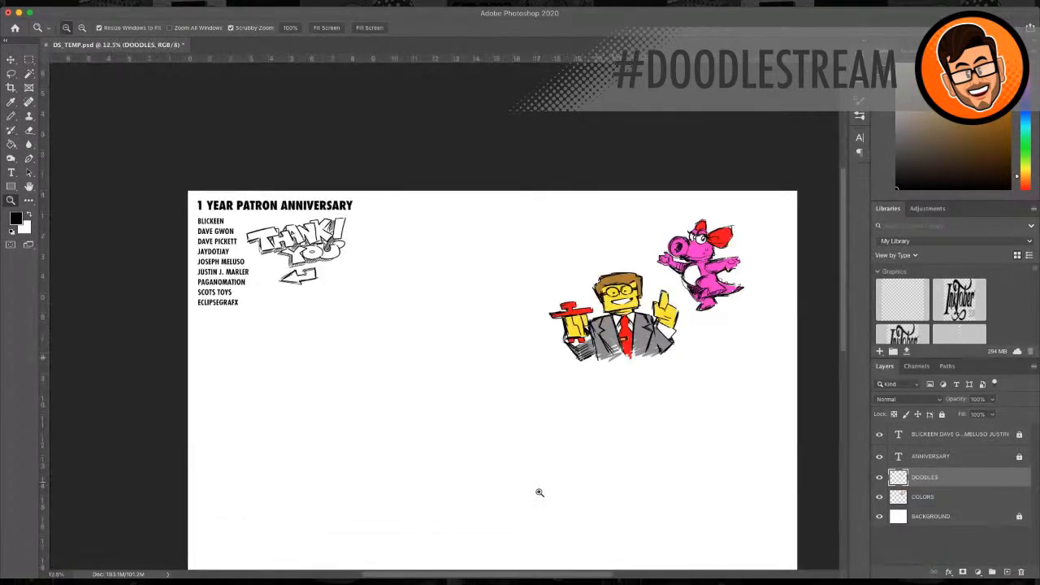
# Step: Rough out a new figure's blocky torso in black pencil below the dinosaur, with a rounded shoulder and an upper-arm line
pyautogui.scroll(-1, 677, 481)
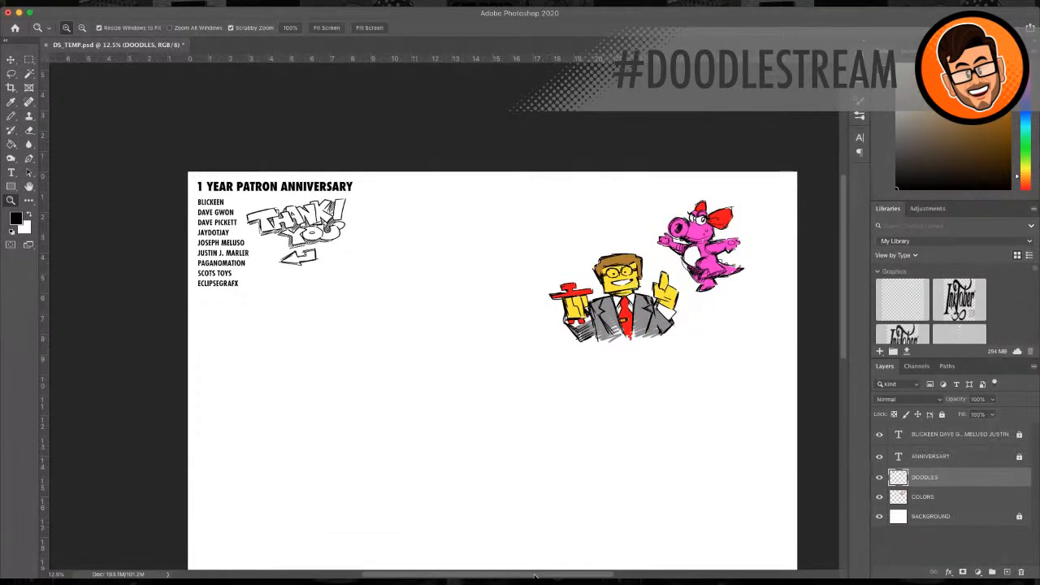
pyautogui.moveTo(534, 573); pyautogui.dragTo(549, 574)
pyautogui.moveTo(665, 355); pyautogui.dragTo(694, 378)
pyautogui.moveTo(555, 574); pyautogui.dragTo(579, 574)
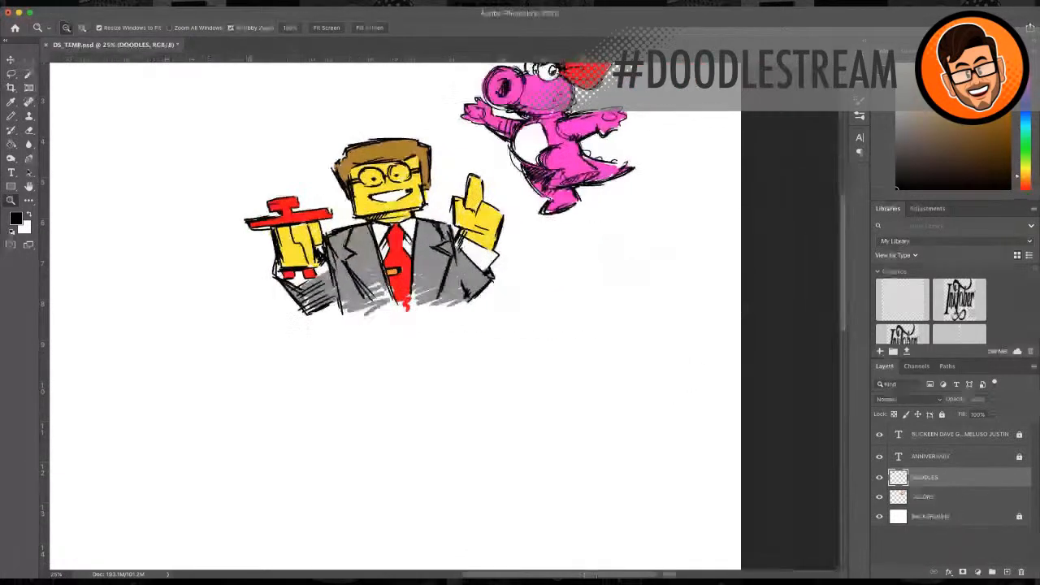
pyautogui.click(538, 346)
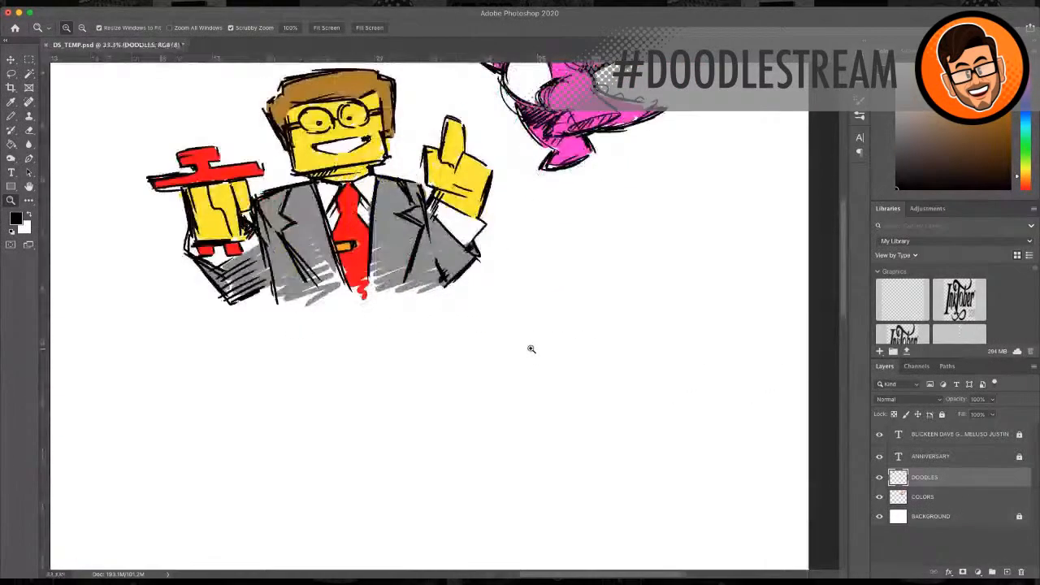
pyautogui.click(11, 117)
pyautogui.scroll(-2, 501, 395)
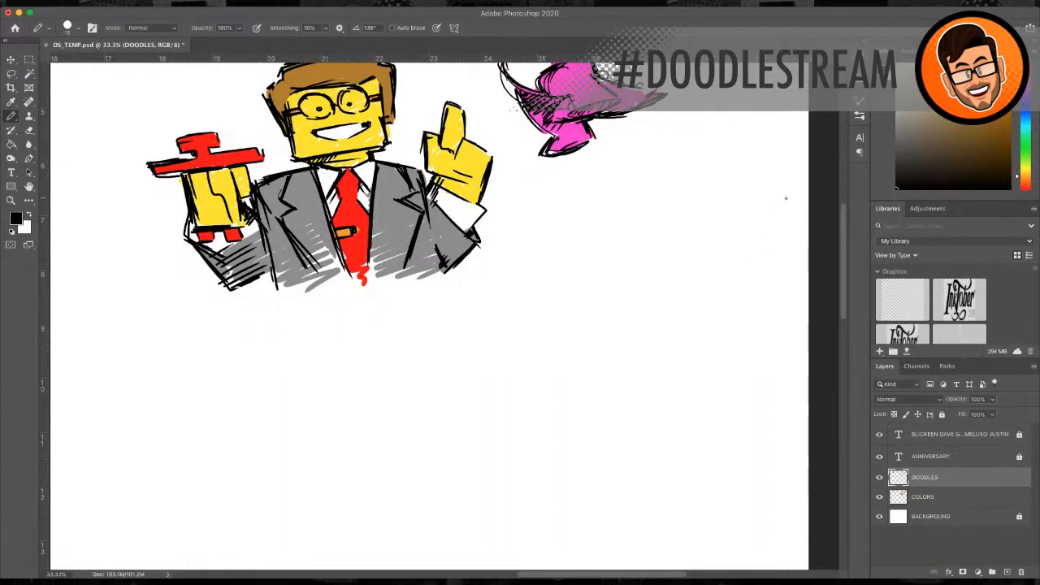
pyautogui.scroll(-1, 678, 284)
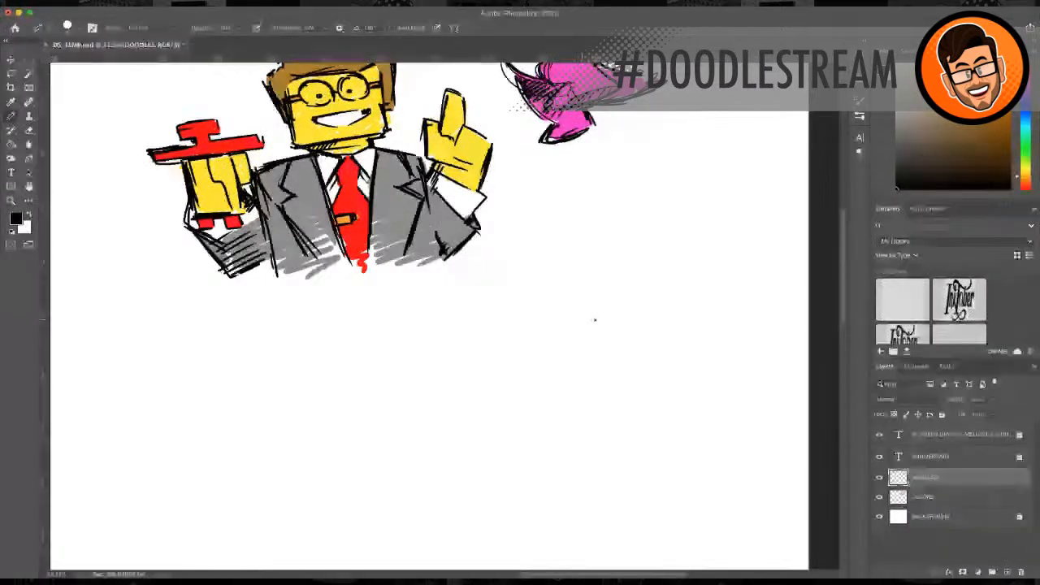
pyautogui.moveTo(556, 323); pyautogui.dragTo(658, 314)
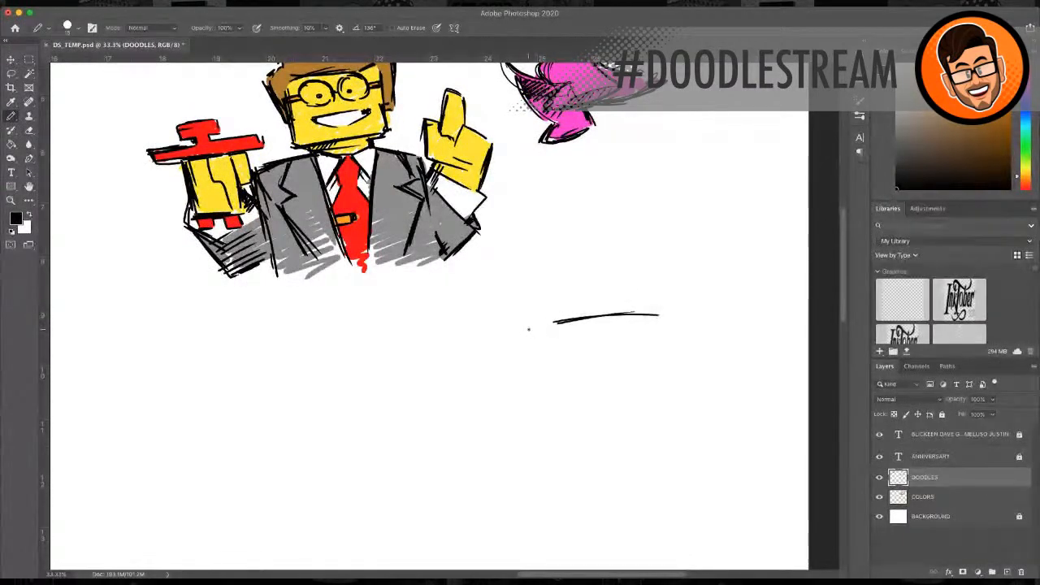
pyautogui.moveTo(549, 324)
pyautogui.mouseDown()
pyautogui.moveTo(539, 406)
pyautogui.moveTo(638, 420)
pyautogui.moveTo(650, 405)
pyautogui.mouseUp()
pyautogui.moveTo(651, 405); pyautogui.dragTo(682, 382)
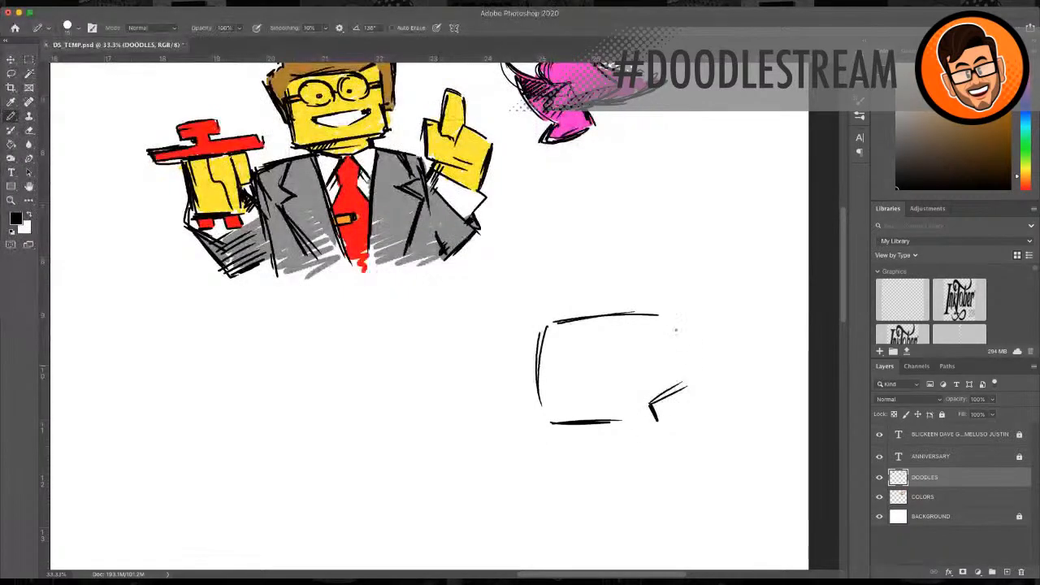
pyautogui.moveTo(669, 311)
pyautogui.mouseDown()
pyautogui.moveTo(698, 350)
pyautogui.moveTo(702, 341)
pyautogui.moveTo(739, 420)
pyautogui.mouseUp()
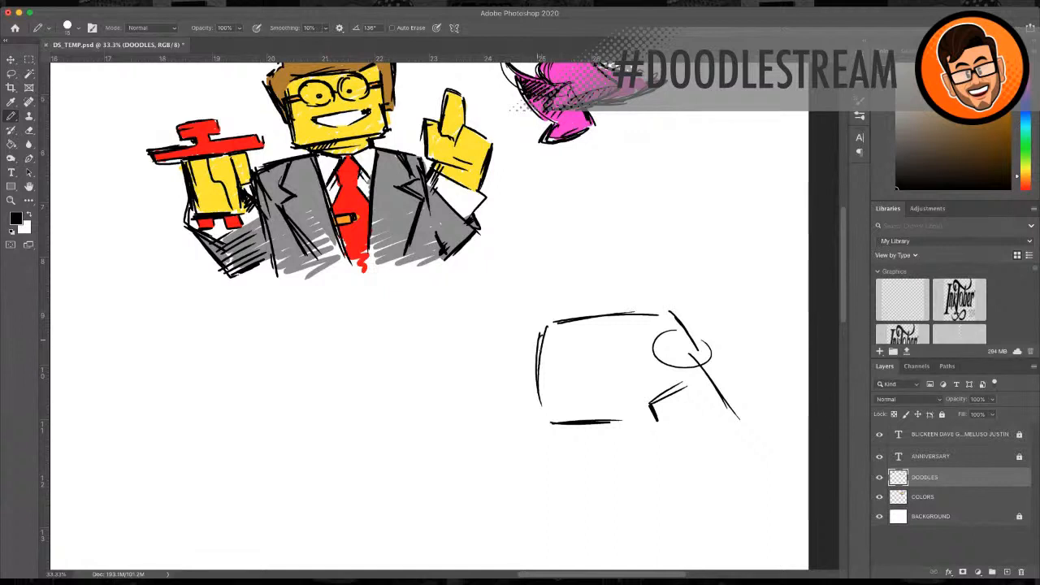
# Step: Sketch the figure's outstretched arm with a blocky fist and a squarish head above the torso
pyautogui.moveTo(537, 367); pyautogui.dragTo(470, 410)
pyautogui.moveTo(425, 385)
pyautogui.mouseDown()
pyautogui.moveTo(466, 377)
pyautogui.moveTo(481, 418)
pyautogui.moveTo(452, 428)
pyautogui.moveTo(470, 425)
pyautogui.mouseUp()
pyautogui.moveTo(433, 382)
pyautogui.mouseDown()
pyautogui.moveTo(486, 376)
pyautogui.moveTo(488, 397)
pyautogui.mouseUp()
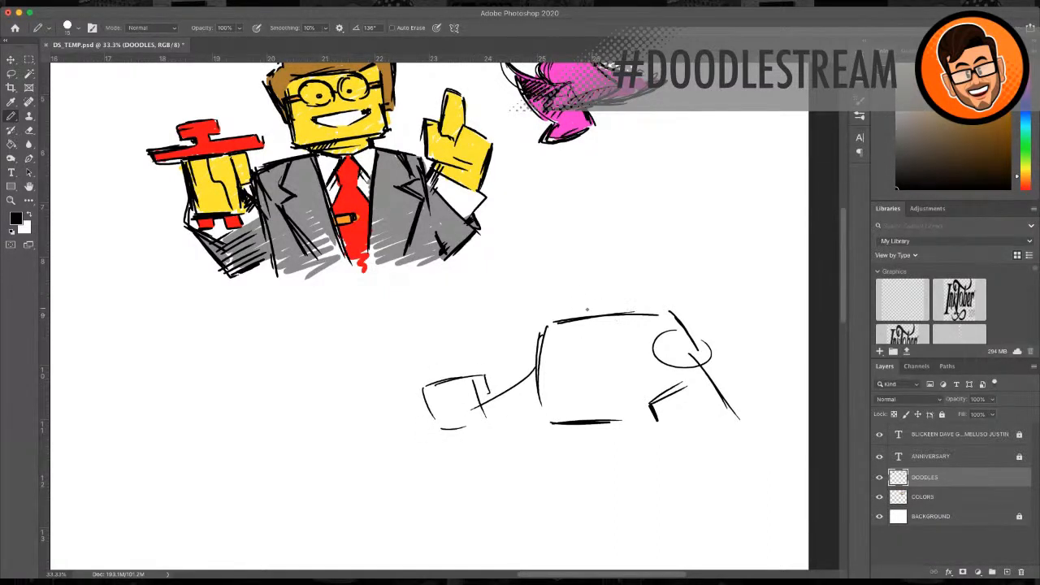
pyautogui.moveTo(559, 242)
pyautogui.mouseDown()
pyautogui.moveTo(614, 233)
pyautogui.moveTo(560, 262)
pyautogui.moveTo(567, 299)
pyautogui.mouseUp()
pyautogui.moveTo(567, 303); pyautogui.dragTo(616, 299)
pyautogui.moveTo(615, 237); pyautogui.dragTo(619, 294)
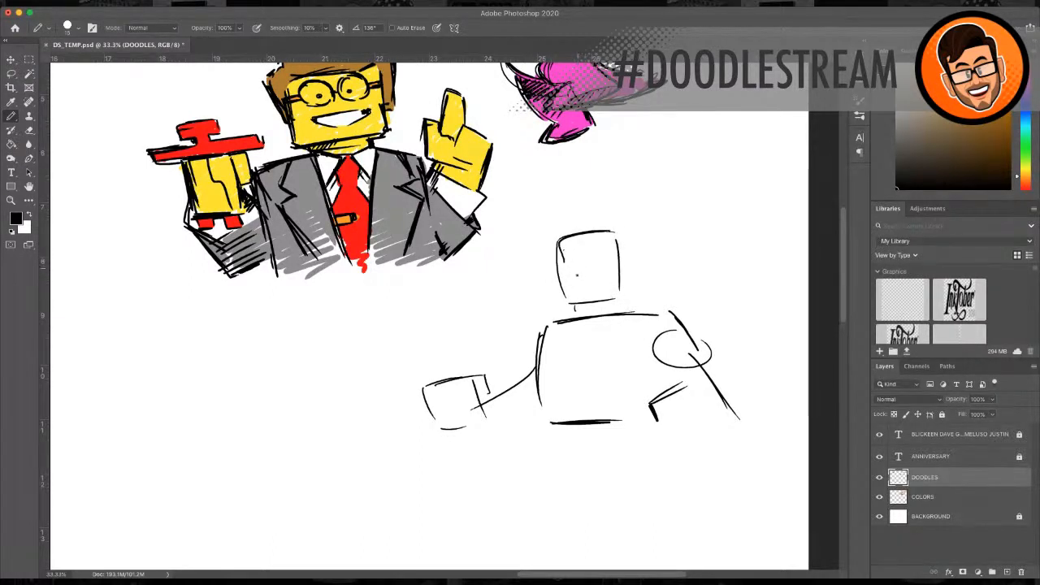
# Step: Sketch the figure's belt line and tapered hips, and rough in the bent forearm and hand on the other side
pyautogui.moveTo(552, 436); pyautogui.dragTo(637, 431)
pyautogui.moveTo(566, 436)
pyautogui.mouseDown()
pyautogui.moveTo(564, 493)
pyautogui.moveTo(598, 512)
pyautogui.moveTo(648, 489)
pyautogui.mouseUp()
pyautogui.moveTo(623, 432); pyautogui.dragTo(639, 477)
pyautogui.moveTo(563, 436); pyautogui.dragTo(559, 478)
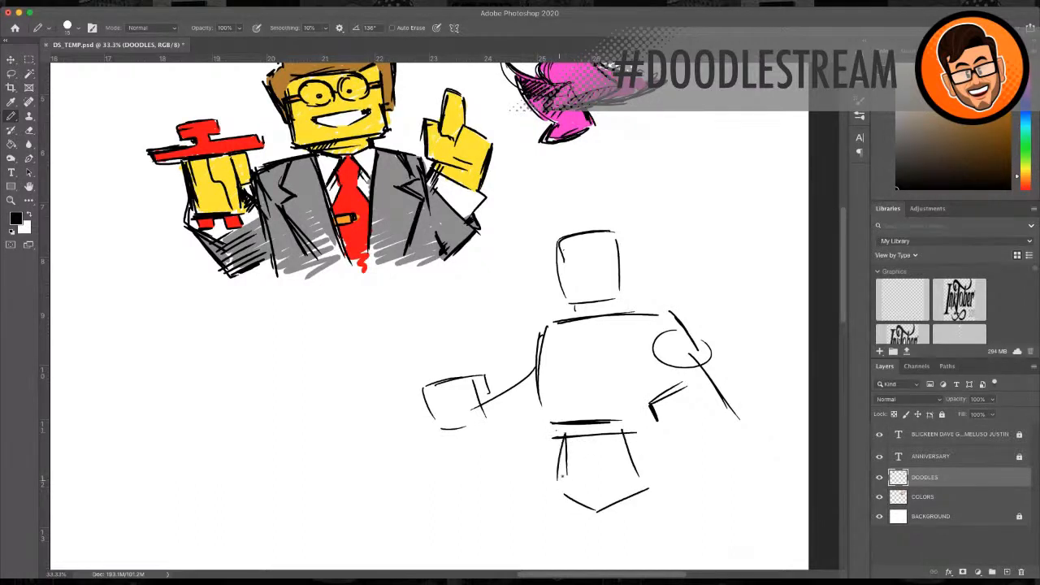
pyautogui.moveTo(630, 440); pyautogui.dragTo(660, 428)
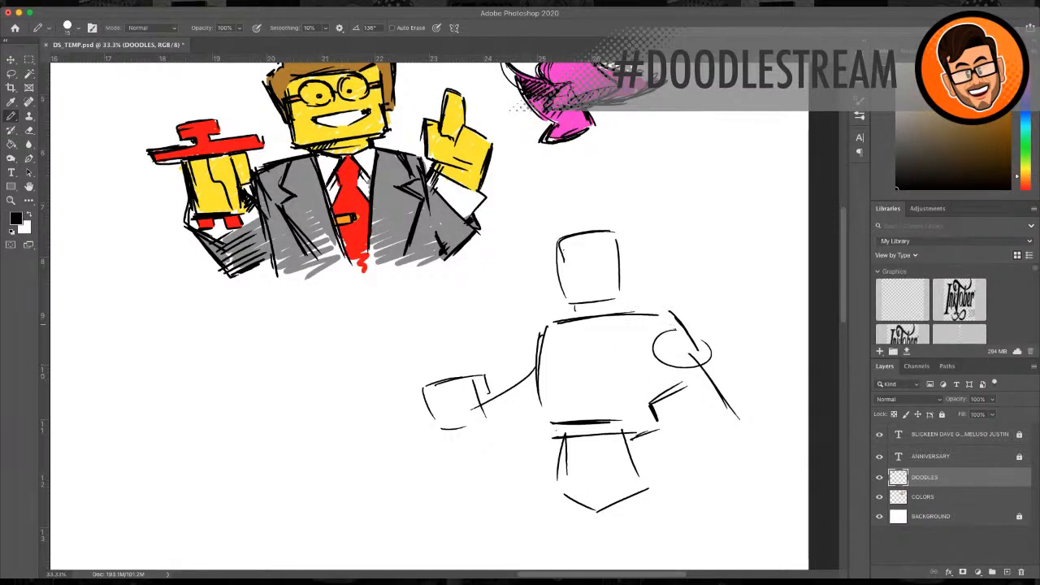
pyautogui.moveTo(682, 377)
pyautogui.mouseDown()
pyautogui.moveTo(729, 414)
pyautogui.moveTo(701, 466)
pyautogui.mouseUp()
pyautogui.moveTo(730, 426)
pyautogui.mouseDown()
pyautogui.moveTo(707, 468)
pyautogui.moveTo(677, 476)
pyautogui.moveTo(695, 501)
pyautogui.mouseUp()
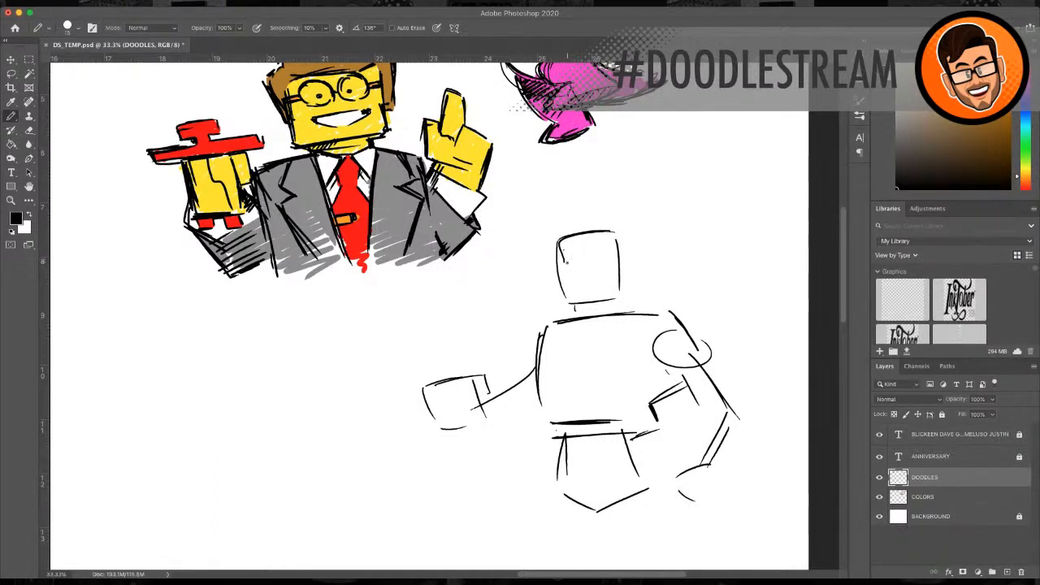
# Step: Draw an oval on the figure's chest with a curved line rising over the shoulder, and a small cape fold at the opposite shoulder
pyautogui.moveTo(574, 346)
pyautogui.mouseDown()
pyautogui.moveTo(585, 372)
pyautogui.moveTo(569, 369)
pyautogui.moveTo(605, 360)
pyautogui.moveTo(603, 371)
pyautogui.mouseUp()
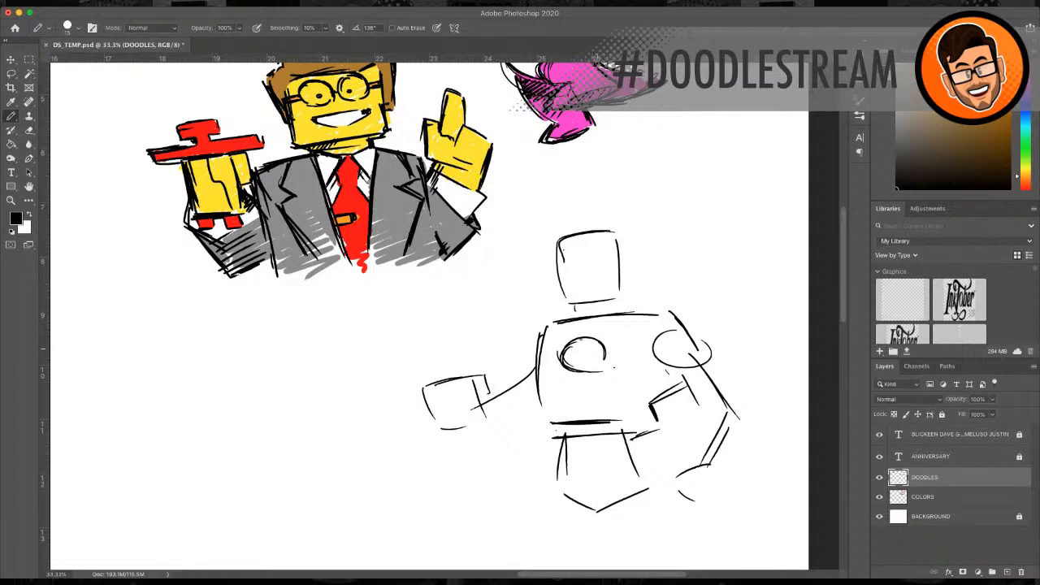
pyautogui.moveTo(552, 320)
pyautogui.mouseDown()
pyautogui.moveTo(556, 340)
pyautogui.moveTo(667, 311)
pyautogui.mouseUp()
pyautogui.moveTo(612, 348)
pyautogui.mouseDown()
pyautogui.moveTo(699, 301)
pyautogui.moveTo(680, 305)
pyautogui.mouseUp()
pyautogui.moveTo(556, 345); pyautogui.dragTo(544, 309)
pyautogui.moveTo(542, 314); pyautogui.dragTo(568, 306)
pyautogui.moveTo(567, 305)
pyautogui.mouseDown()
pyautogui.moveTo(569, 324)
pyautogui.moveTo(545, 321)
pyautogui.moveTo(571, 334)
pyautogui.moveTo(557, 309)
pyautogui.moveTo(567, 308)
pyautogui.mouseUp()
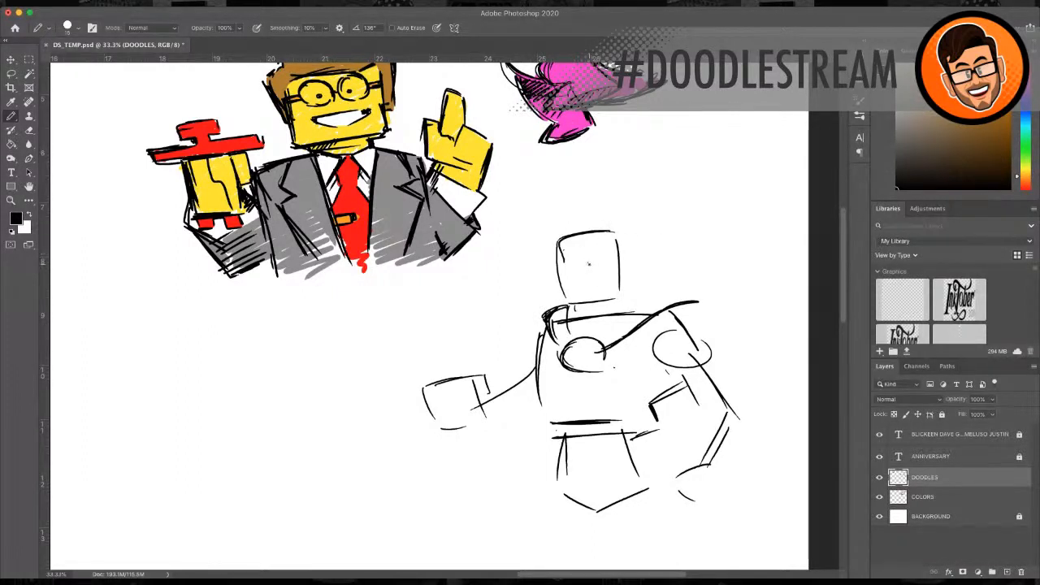
# Step: Draw a skull face on the figure's head with filled angry eyes, a nose hole, bared teeth and a heavier cranium outline
pyautogui.moveTo(590, 265)
pyautogui.mouseDown()
pyautogui.moveTo(613, 255)
pyautogui.moveTo(558, 255)
pyautogui.moveTo(564, 271)
pyautogui.moveTo(591, 267)
pyautogui.mouseUp()
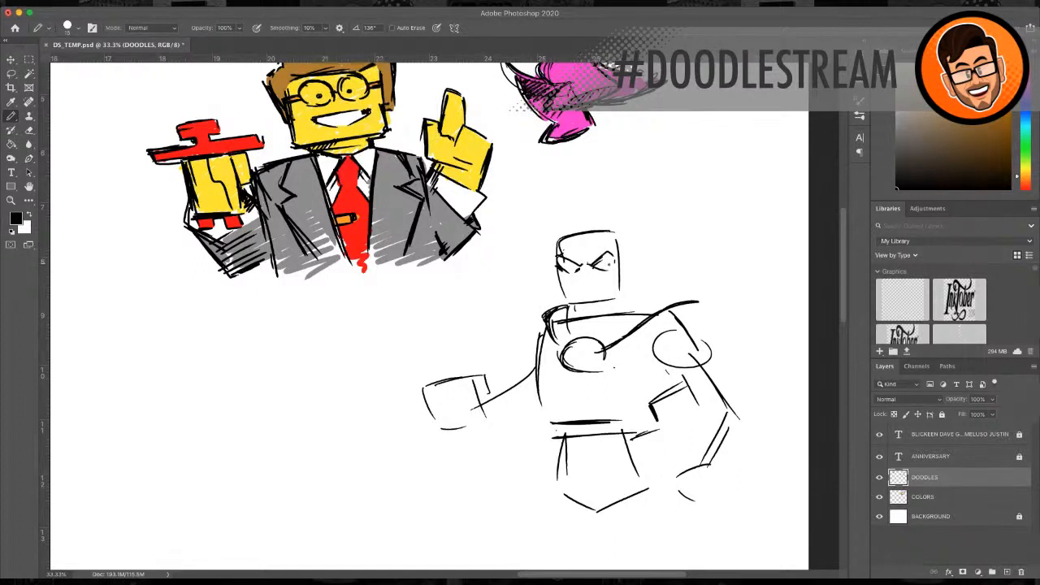
pyautogui.click(583, 275)
pyautogui.moveTo(599, 267)
pyautogui.mouseDown()
pyautogui.moveTo(613, 264)
pyautogui.moveTo(554, 263)
pyautogui.mouseUp()
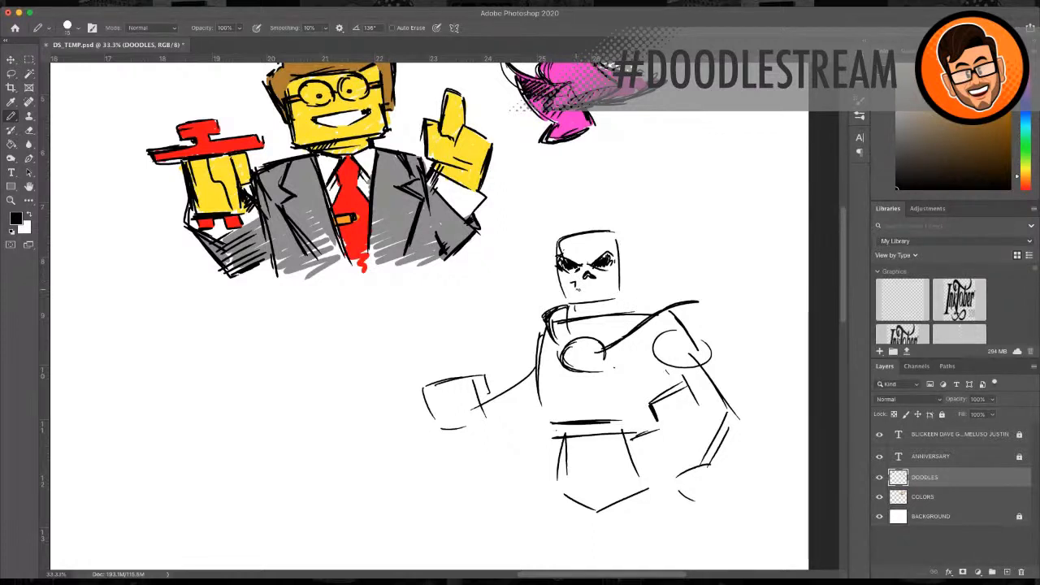
pyautogui.moveTo(575, 287)
pyautogui.mouseDown()
pyautogui.moveTo(607, 291)
pyautogui.moveTo(578, 290)
pyautogui.mouseUp()
pyautogui.moveTo(582, 283)
pyautogui.mouseDown()
pyautogui.moveTo(576, 300)
pyautogui.moveTo(608, 295)
pyautogui.moveTo(574, 297)
pyautogui.moveTo(604, 293)
pyautogui.moveTo(616, 273)
pyautogui.moveTo(568, 281)
pyautogui.mouseUp()
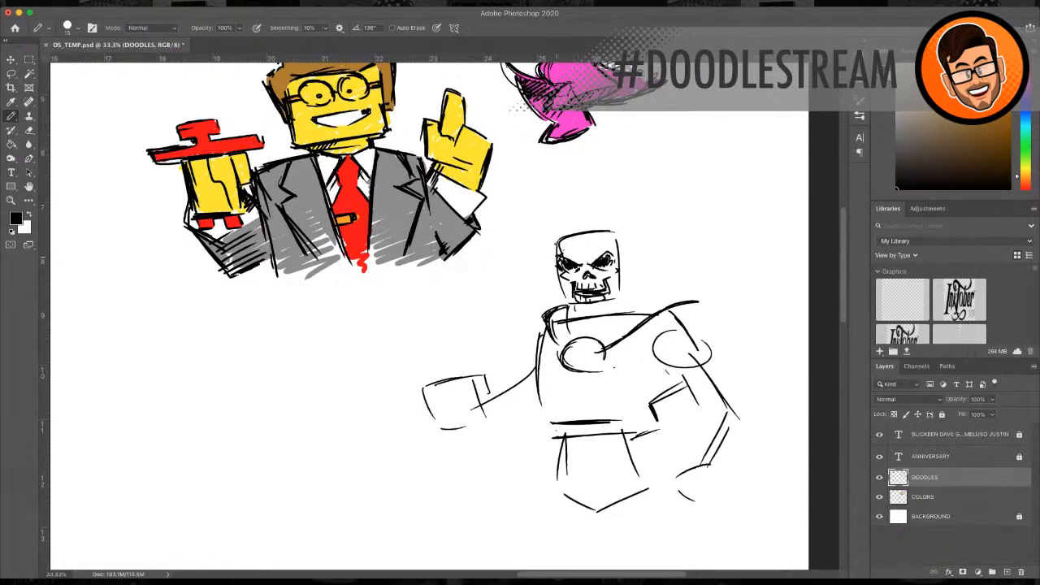
pyautogui.moveTo(561, 236)
pyautogui.mouseDown()
pyautogui.moveTo(555, 259)
pyautogui.moveTo(586, 226)
pyautogui.moveTo(603, 226)
pyautogui.mouseUp()
pyautogui.moveTo(600, 226)
pyautogui.mouseDown()
pyautogui.moveTo(621, 245)
pyautogui.moveTo(598, 226)
pyautogui.mouseUp()
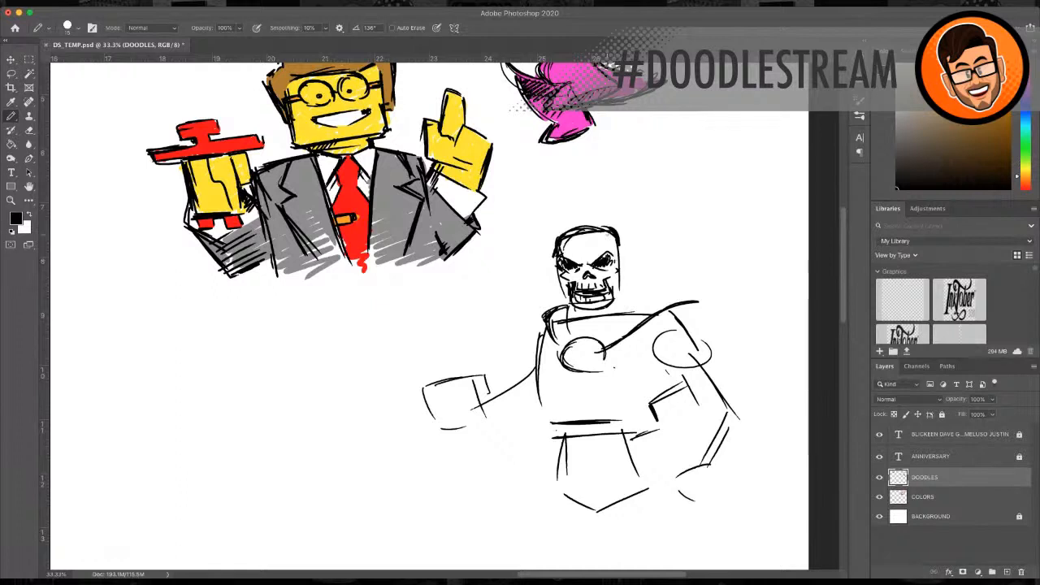
# Step: Draw a pointed hood around the skull and fill the shadows inside it on both sides of the jaw
pyautogui.moveTo(596, 219)
pyautogui.mouseDown()
pyautogui.moveTo(630, 271)
pyautogui.moveTo(631, 301)
pyautogui.mouseUp()
pyautogui.moveTo(571, 235)
pyautogui.mouseDown()
pyautogui.moveTo(547, 287)
pyautogui.moveTo(579, 316)
pyautogui.moveTo(553, 255)
pyautogui.moveTo(606, 213)
pyautogui.moveTo(578, 204)
pyautogui.moveTo(553, 242)
pyautogui.moveTo(538, 306)
pyautogui.mouseUp()
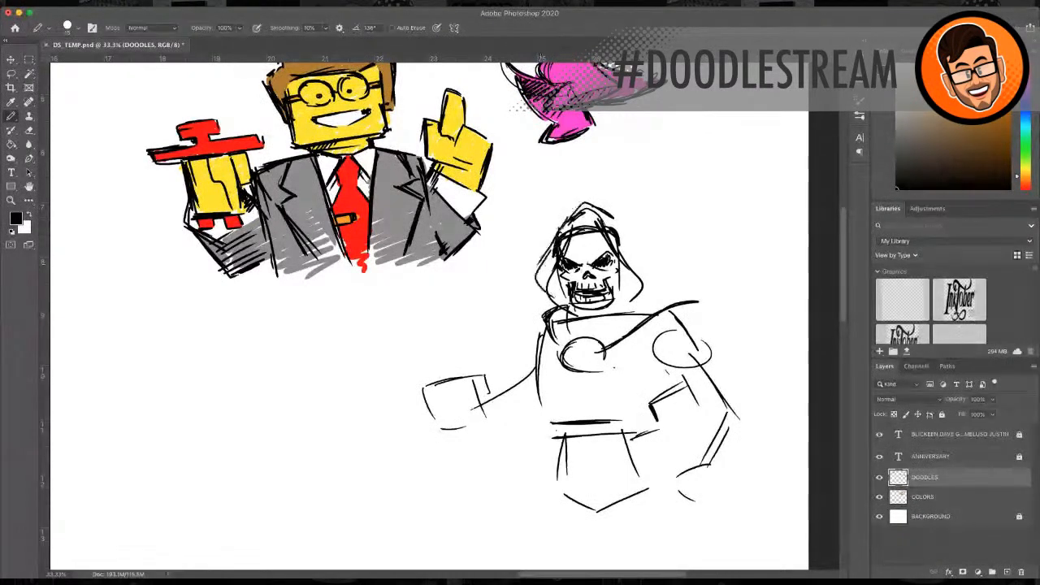
pyautogui.moveTo(611, 216); pyautogui.dragTo(650, 282)
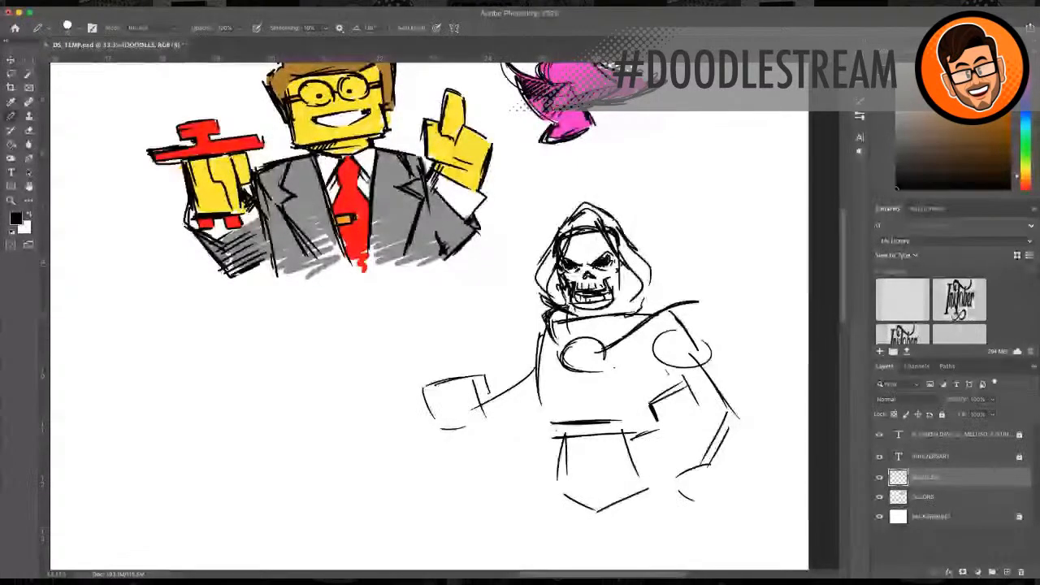
pyautogui.moveTo(634, 268); pyautogui.dragTo(616, 291)
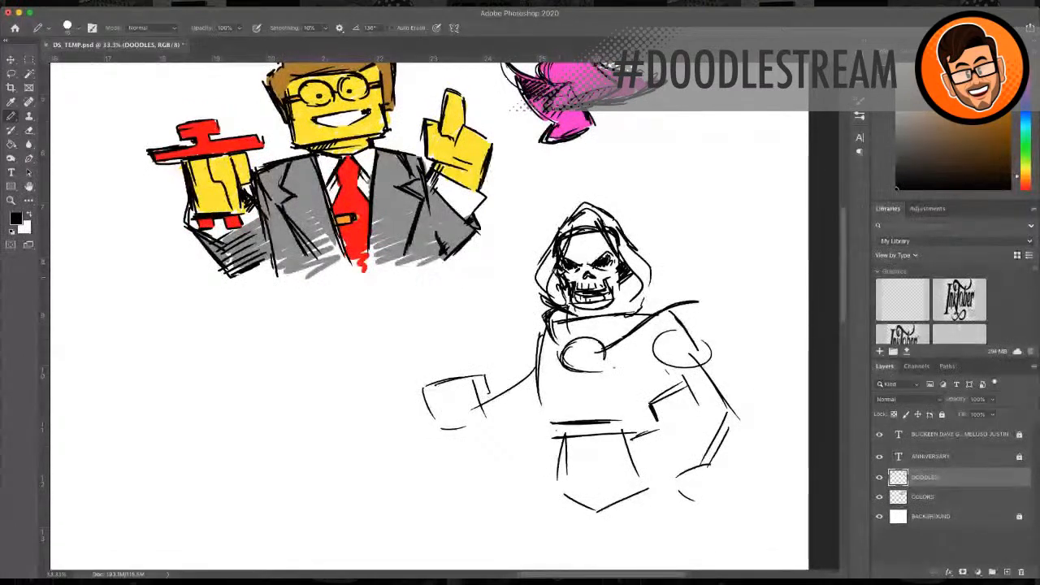
pyautogui.moveTo(566, 269)
pyautogui.mouseDown()
pyautogui.moveTo(545, 302)
pyautogui.moveTo(564, 304)
pyautogui.mouseUp()
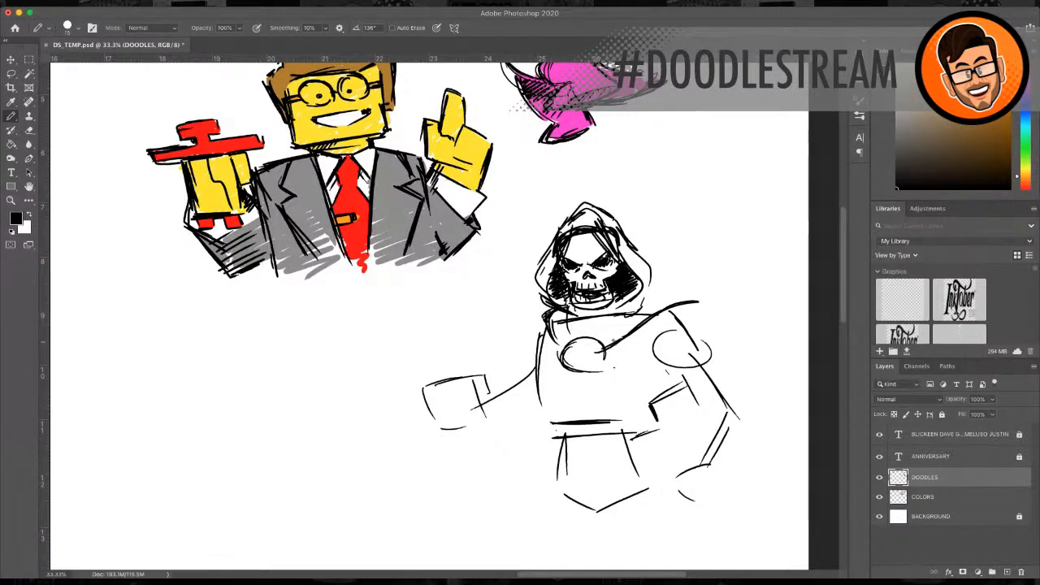
# Step: Turn the chest oval into a crossbones emblem with four knobbed bone ends and an inner ring shaded at its edge
pyautogui.moveTo(600, 342)
pyautogui.mouseDown()
pyautogui.moveTo(611, 328)
pyautogui.moveTo(630, 339)
pyautogui.mouseUp()
pyautogui.moveTo(554, 332); pyautogui.dragTo(565, 334)
pyautogui.moveTo(550, 338)
pyautogui.mouseDown()
pyautogui.moveTo(556, 328)
pyautogui.moveTo(555, 348)
pyautogui.moveTo(567, 340)
pyautogui.moveTo(559, 379)
pyautogui.moveTo(577, 382)
pyautogui.moveTo(551, 384)
pyautogui.moveTo(610, 377)
pyautogui.mouseUp()
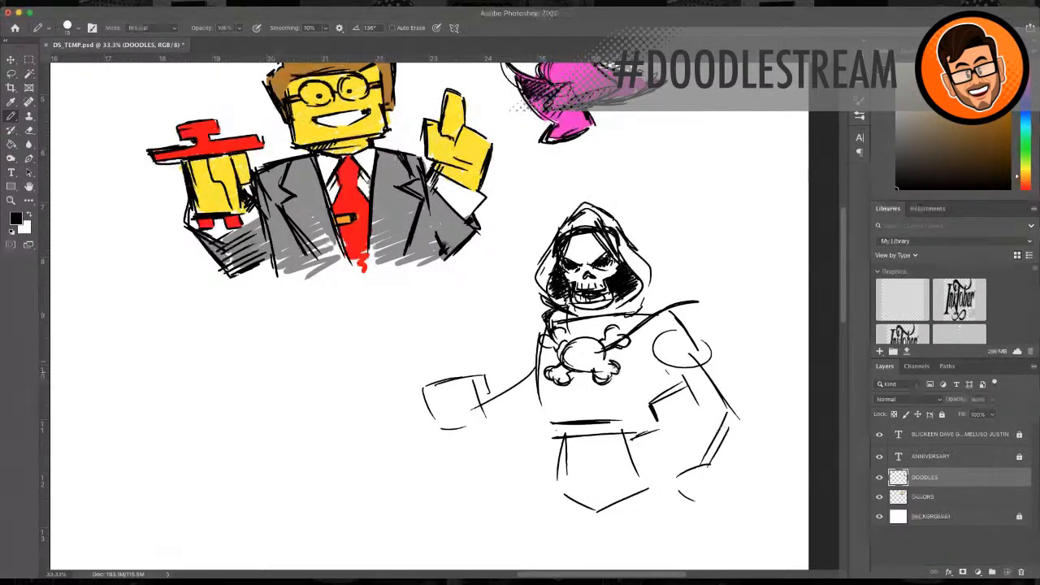
pyautogui.moveTo(582, 353)
pyautogui.mouseDown()
pyautogui.moveTo(572, 349)
pyautogui.moveTo(593, 361)
pyautogui.mouseUp()
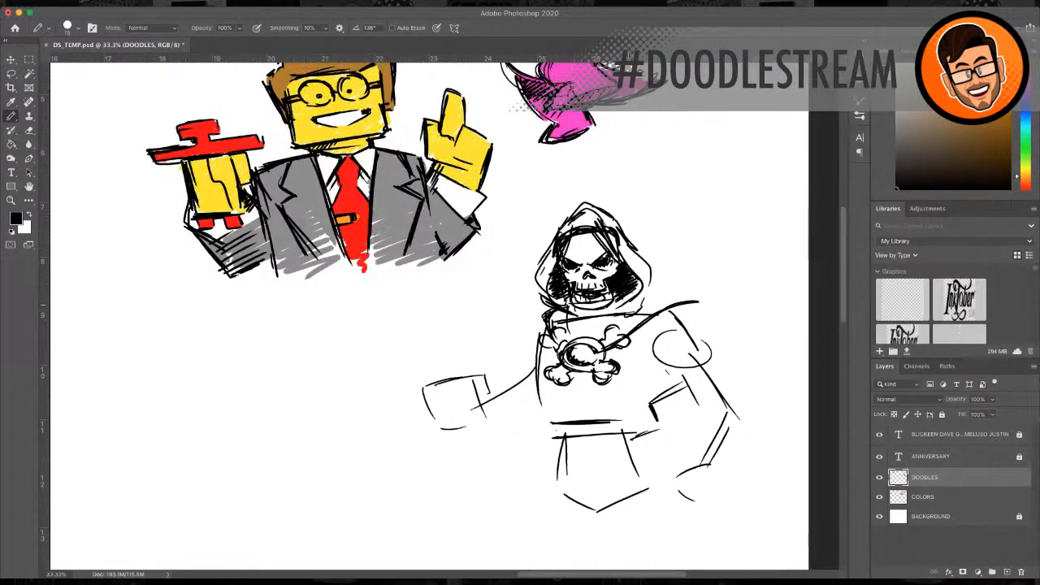
# Step: Thicken the cape fold over the shoulder, strengthen the hood's outer edges and hatch the shadow beneath the skull's jaw
pyautogui.moveTo(624, 328)
pyautogui.mouseDown()
pyautogui.moveTo(665, 294)
pyautogui.moveTo(700, 313)
pyautogui.mouseUp()
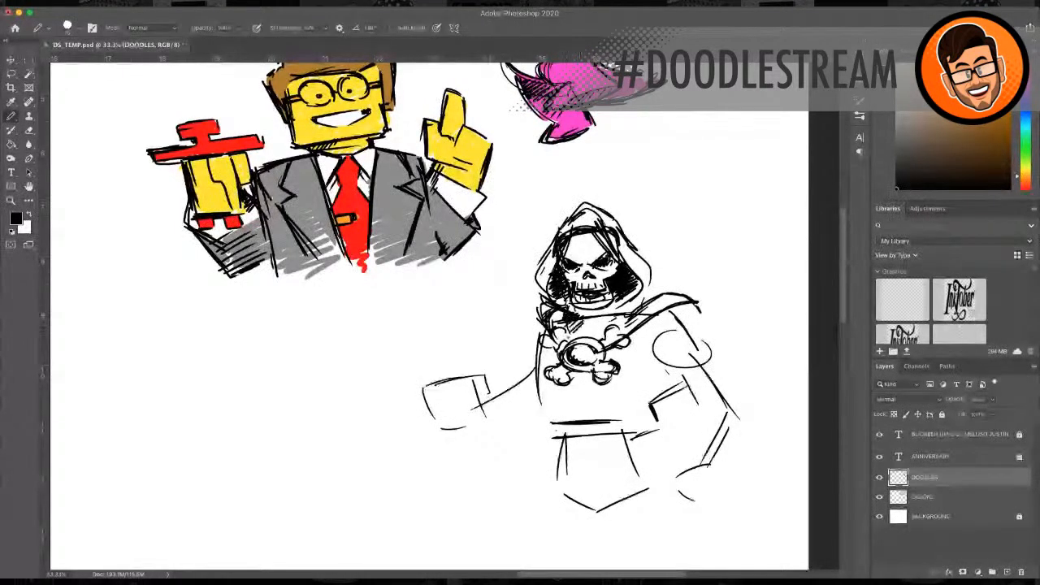
pyautogui.moveTo(535, 281)
pyautogui.mouseDown()
pyautogui.moveTo(548, 304)
pyautogui.moveTo(546, 254)
pyautogui.mouseUp()
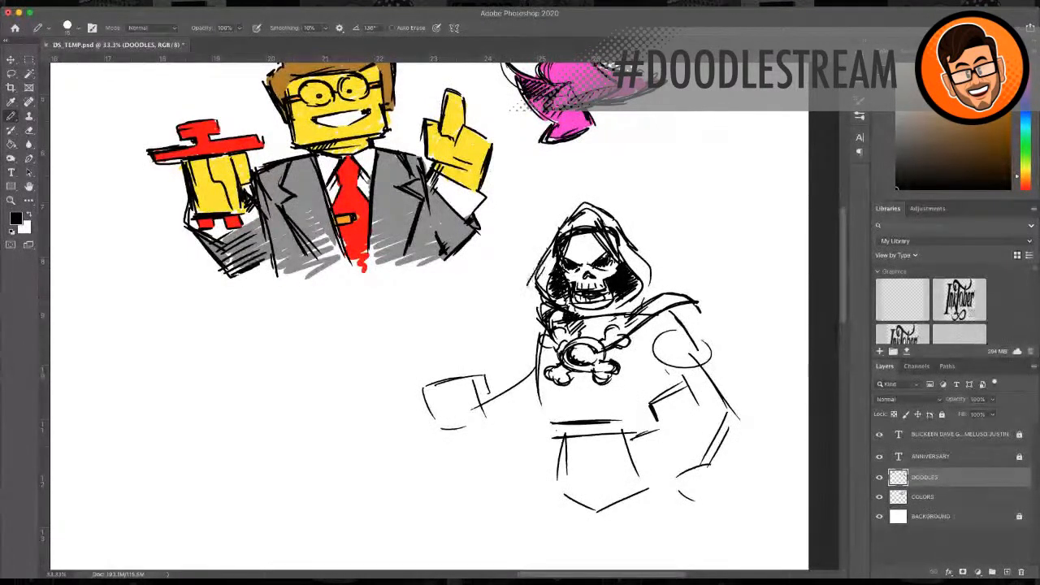
pyautogui.moveTo(653, 270)
pyautogui.mouseDown()
pyautogui.moveTo(636, 303)
pyautogui.moveTo(574, 315)
pyautogui.mouseUp()
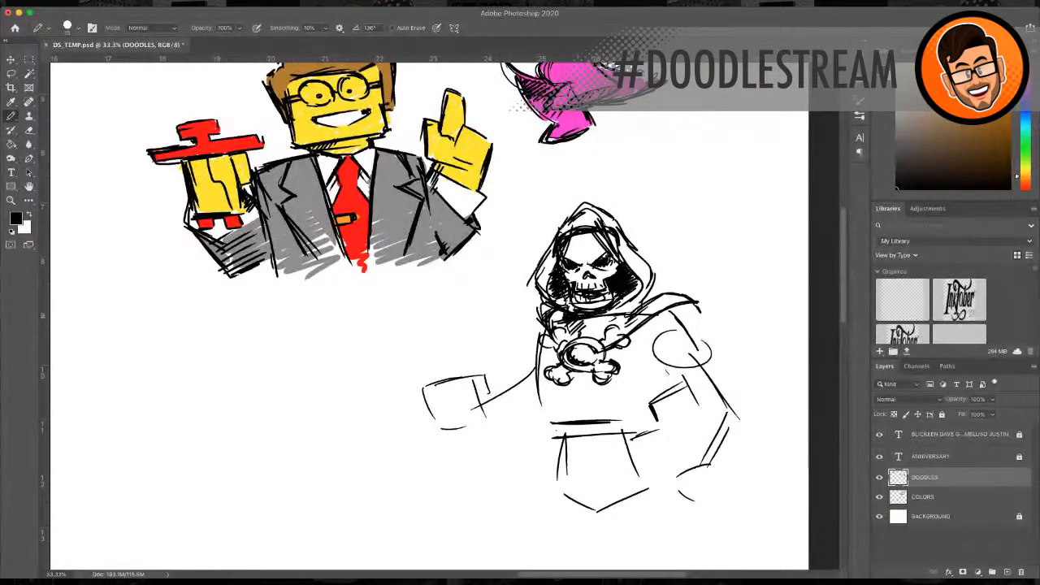
pyautogui.moveTo(620, 292); pyautogui.dragTo(612, 306)
pyautogui.moveTo(623, 300); pyautogui.dragTo(615, 308)
pyautogui.moveTo(641, 289); pyautogui.dragTo(616, 308)
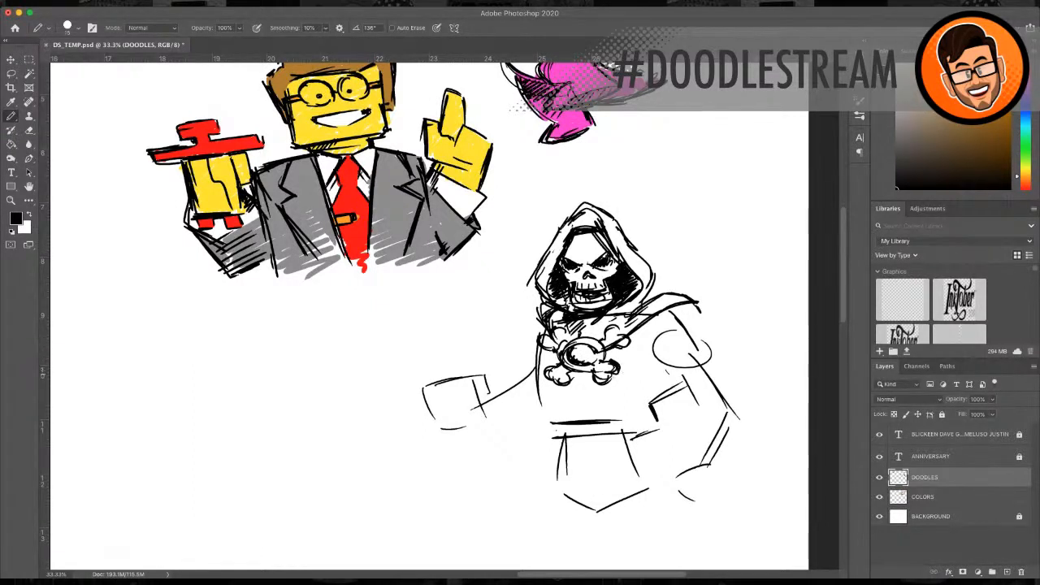
# Step: Define the lower chest contour and the torso's side, and sketch the abdominal muscles below the emblem
pyautogui.moveTo(641, 381); pyautogui.dragTo(670, 373)
pyautogui.moveTo(539, 328)
pyautogui.mouseDown()
pyautogui.moveTo(531, 362)
pyautogui.moveTo(542, 394)
pyautogui.mouseUp()
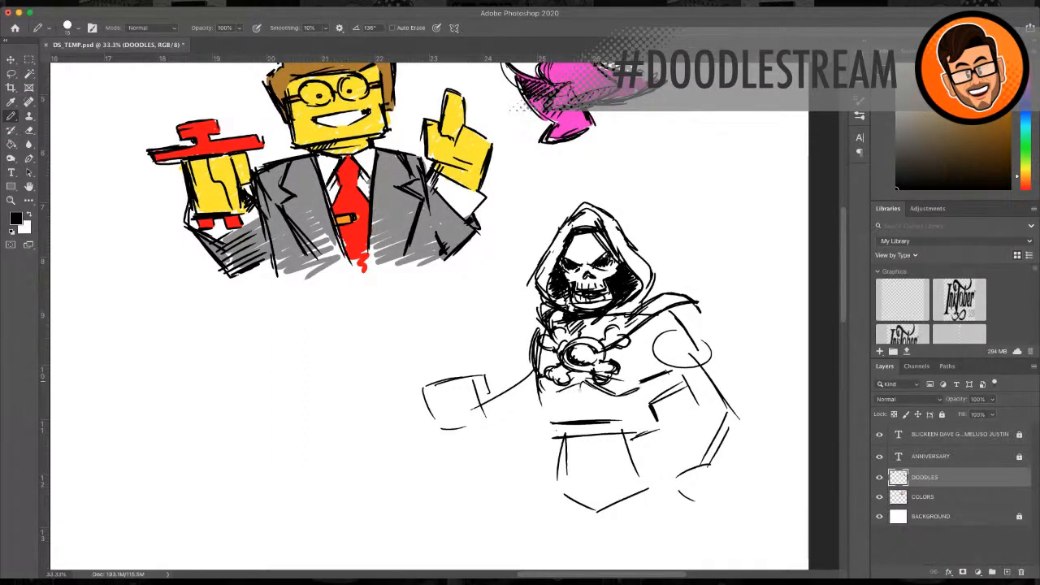
pyautogui.moveTo(589, 395)
pyautogui.mouseDown()
pyautogui.moveTo(609, 404)
pyautogui.moveTo(608, 420)
pyautogui.moveTo(565, 419)
pyautogui.mouseUp()
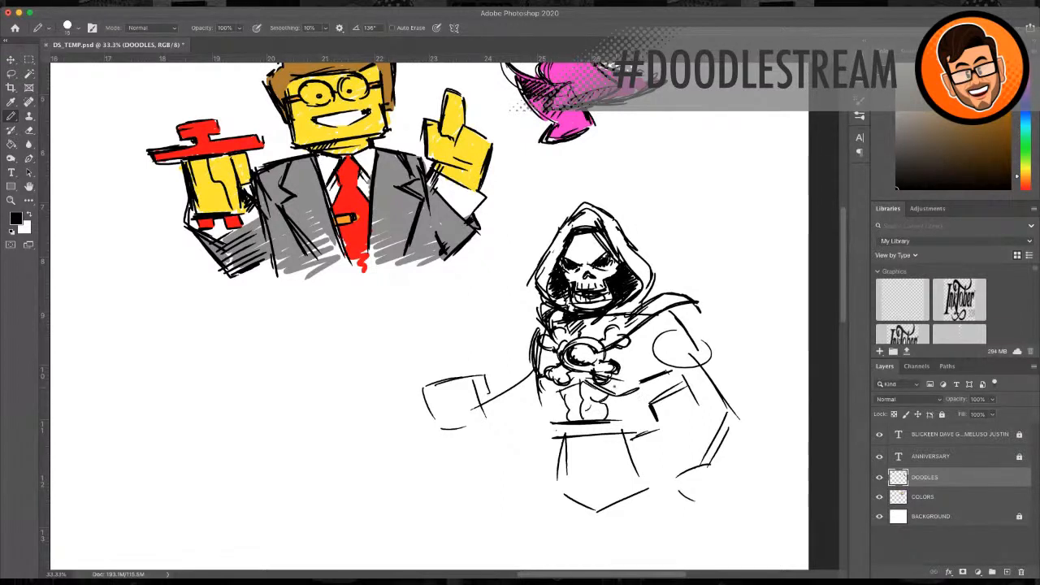
# Step: Draw dark diagonal harness straps running from the chest emblem down to both sides of the waist
pyautogui.moveTo(601, 382)
pyautogui.mouseDown()
pyautogui.moveTo(633, 419)
pyautogui.moveTo(648, 407)
pyautogui.mouseUp()
pyautogui.moveTo(585, 368); pyautogui.dragTo(643, 418)
pyautogui.moveTo(601, 376)
pyautogui.mouseDown()
pyautogui.moveTo(616, 386)
pyautogui.moveTo(564, 408)
pyautogui.moveTo(572, 392)
pyautogui.mouseUp()
pyautogui.moveTo(551, 390); pyautogui.dragTo(567, 418)
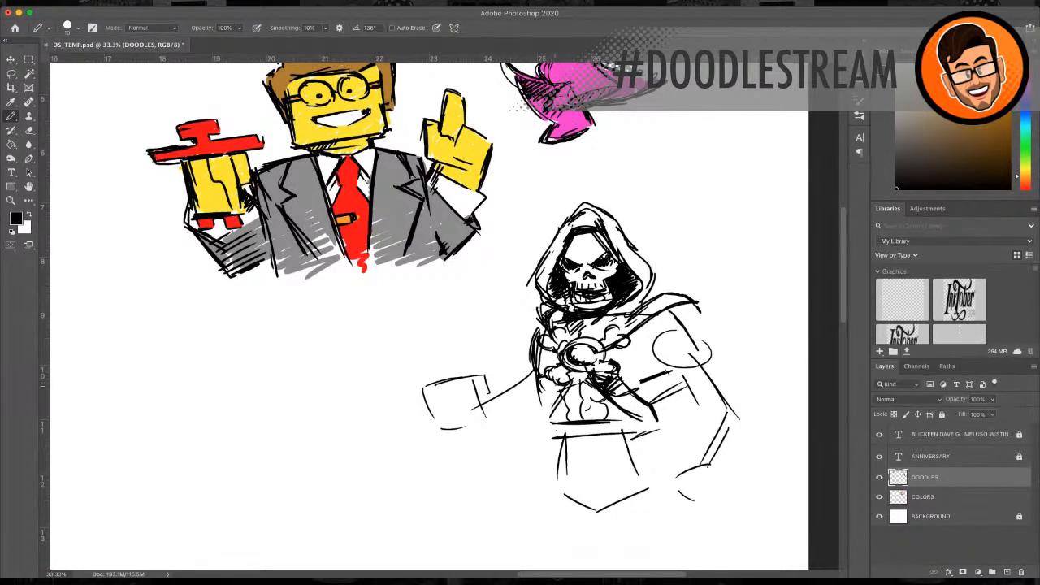
pyautogui.moveTo(540, 384); pyautogui.dragTo(556, 411)
pyautogui.moveTo(543, 408)
pyautogui.mouseDown()
pyautogui.moveTo(564, 421)
pyautogui.moveTo(544, 423)
pyautogui.mouseUp()
pyautogui.moveTo(559, 387)
pyautogui.mouseDown()
pyautogui.moveTo(542, 400)
pyautogui.moveTo(577, 384)
pyautogui.mouseUp()
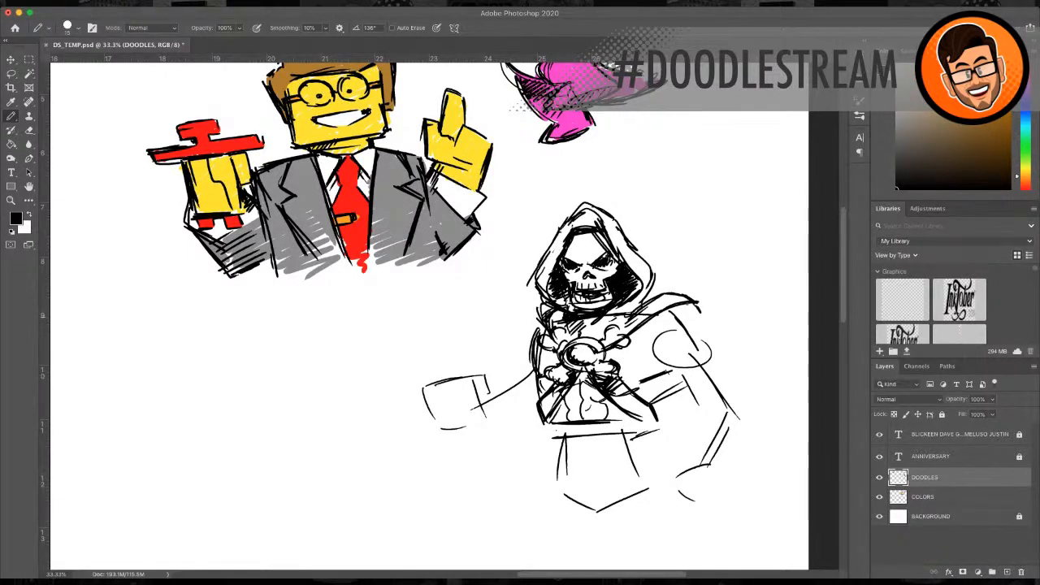
# Step: Shade under the cape at the shoulder and ink the lowered arm's upper arm, elbow and forearm outlines
pyautogui.moveTo(670, 311)
pyautogui.mouseDown()
pyautogui.moveTo(700, 302)
pyautogui.moveTo(684, 334)
pyautogui.mouseUp()
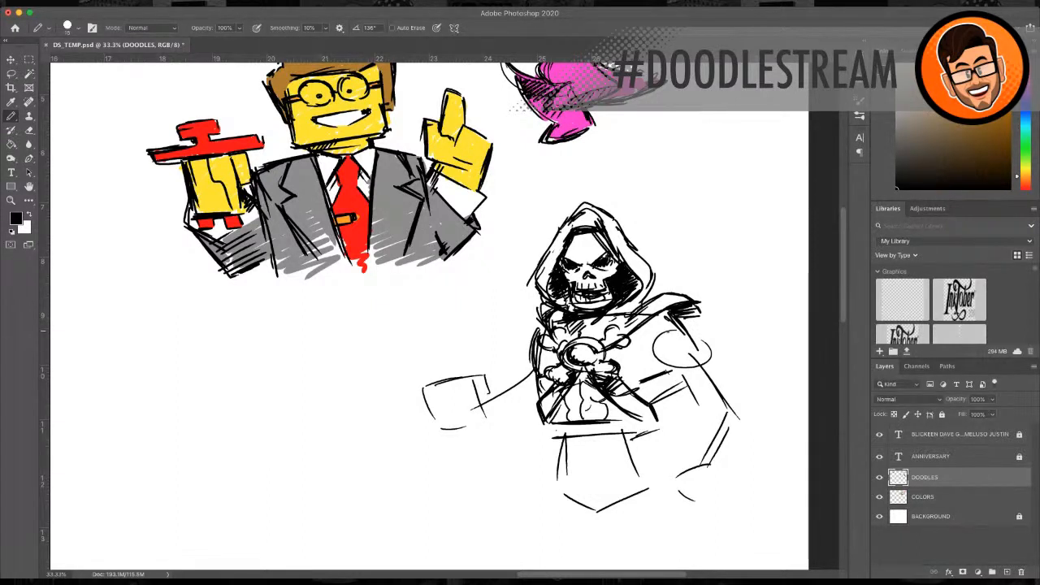
pyautogui.moveTo(636, 356)
pyautogui.mouseDown()
pyautogui.moveTo(691, 367)
pyautogui.moveTo(703, 356)
pyautogui.moveTo(672, 381)
pyautogui.moveTo(720, 409)
pyautogui.mouseUp()
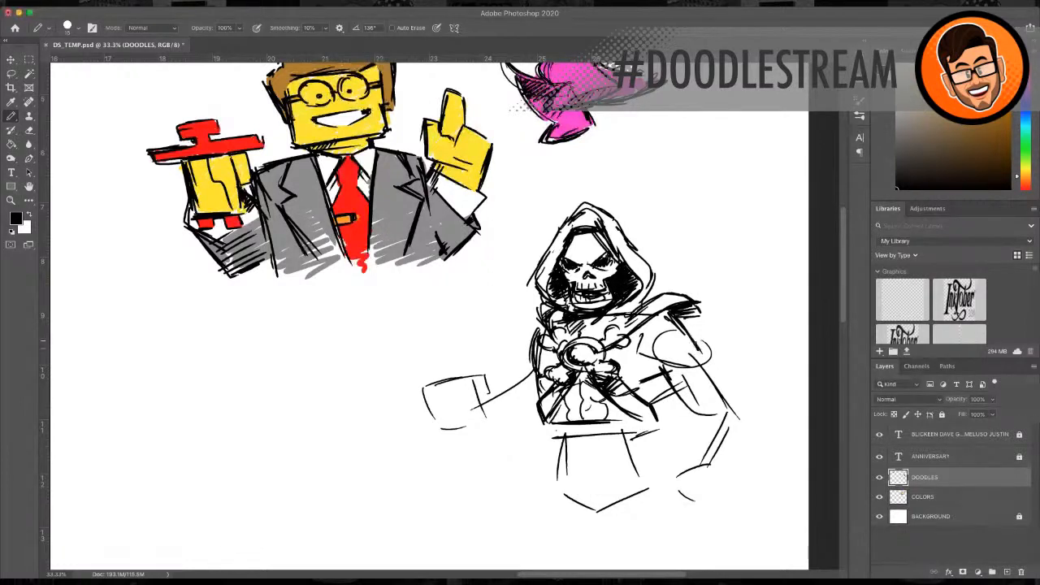
pyautogui.moveTo(697, 341); pyautogui.dragTo(729, 402)
pyautogui.moveTo(668, 366); pyautogui.dragTo(690, 400)
pyautogui.moveTo(687, 413); pyautogui.dragTo(725, 400)
pyautogui.moveTo(722, 403)
pyautogui.mouseDown()
pyautogui.moveTo(746, 416)
pyautogui.moveTo(691, 446)
pyautogui.moveTo(688, 461)
pyautogui.mouseUp()
pyautogui.moveTo(748, 417); pyautogui.dragTo(728, 480)
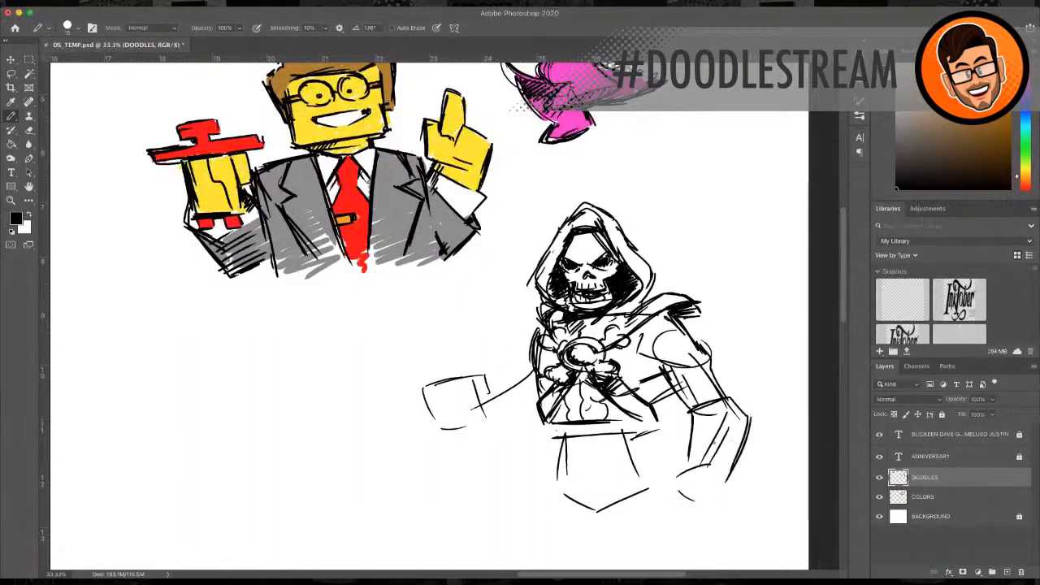
# Step: Draw the lowered arm's clenched fist with knuckles, curled fingers and a heavy lower edge
pyautogui.moveTo(693, 411)
pyautogui.mouseDown()
pyautogui.moveTo(690, 478)
pyautogui.moveTo(664, 480)
pyautogui.mouseUp()
pyautogui.moveTo(665, 478); pyautogui.dragTo(667, 496)
pyautogui.moveTo(665, 494)
pyautogui.mouseDown()
pyautogui.moveTo(674, 490)
pyautogui.moveTo(669, 501)
pyautogui.mouseUp()
pyautogui.moveTo(683, 470)
pyautogui.mouseDown()
pyautogui.moveTo(666, 486)
pyautogui.moveTo(671, 475)
pyautogui.mouseUp()
pyautogui.moveTo(667, 478)
pyautogui.mouseDown()
pyautogui.moveTo(673, 516)
pyautogui.moveTo(703, 522)
pyautogui.moveTo(680, 530)
pyautogui.moveTo(720, 509)
pyautogui.mouseUp()
pyautogui.moveTo(717, 513); pyautogui.dragTo(730, 488)
pyautogui.moveTo(686, 517); pyautogui.dragTo(709, 509)
pyautogui.moveTo(704, 512); pyautogui.dragTo(728, 490)
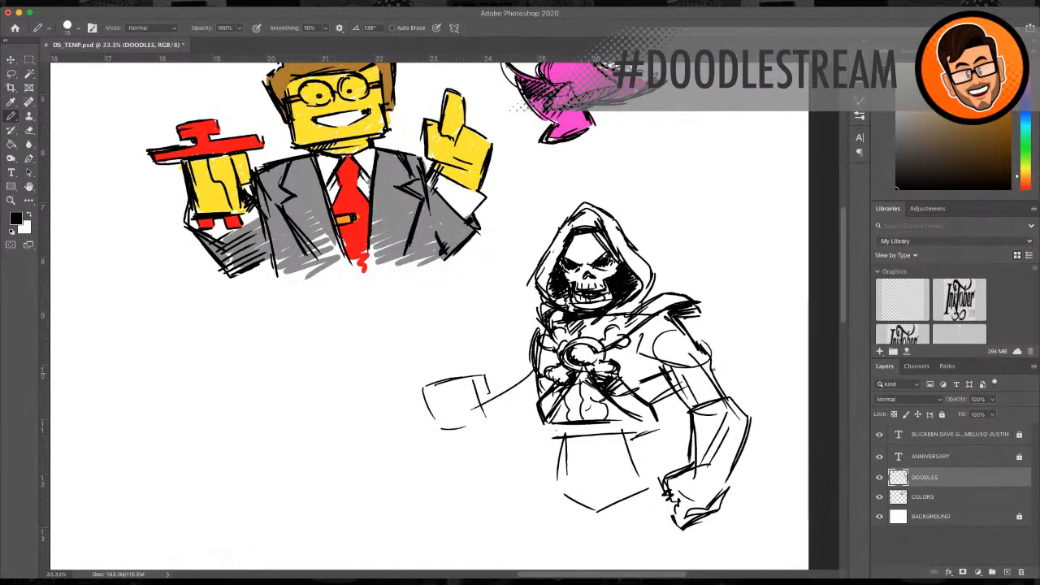
# Step: Reinforce the lowered arm's elbow and inner forearm lines, and hatch the dark area beside the armpit
pyautogui.moveTo(714, 369); pyautogui.dragTo(725, 429)
pyautogui.moveTo(725, 431); pyautogui.dragTo(696, 460)
pyautogui.moveTo(703, 447); pyautogui.dragTo(696, 466)
pyautogui.moveTo(649, 402)
pyautogui.mouseDown()
pyautogui.moveTo(665, 388)
pyautogui.moveTo(660, 379)
pyautogui.moveTo(642, 395)
pyautogui.mouseUp()
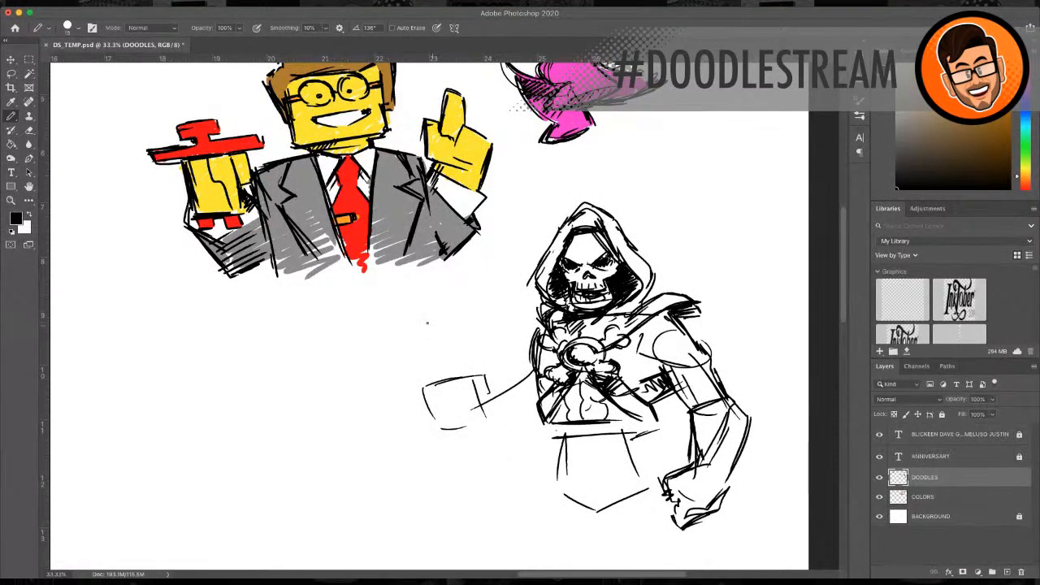
# Step: Sketch a ram skull with two curled horns above the outstretched fist as the head of a staff
pyautogui.moveTo(463, 307)
pyautogui.mouseDown()
pyautogui.moveTo(426, 308)
pyautogui.moveTo(400, 361)
pyautogui.moveTo(436, 379)
pyautogui.moveTo(465, 345)
pyautogui.moveTo(453, 327)
pyautogui.moveTo(488, 295)
pyautogui.moveTo(479, 342)
pyautogui.moveTo(467, 346)
pyautogui.moveTo(499, 307)
pyautogui.moveTo(483, 321)
pyautogui.moveTo(496, 318)
pyautogui.mouseUp()
pyautogui.moveTo(406, 307)
pyautogui.mouseDown()
pyautogui.moveTo(378, 333)
pyautogui.moveTo(388, 353)
pyautogui.mouseUp()
pyautogui.moveTo(392, 316)
pyautogui.mouseDown()
pyautogui.moveTo(396, 355)
pyautogui.moveTo(396, 345)
pyautogui.moveTo(404, 366)
pyautogui.moveTo(443, 379)
pyautogui.moveTo(464, 429)
pyautogui.mouseUp()
# Step: Redraw the outstretched blocky fist with heavier outlines and finger lines gripping the staff
pyautogui.moveTo(435, 397); pyautogui.dragTo(471, 375)
pyautogui.moveTo(477, 375)
pyautogui.mouseDown()
pyautogui.moveTo(472, 402)
pyautogui.moveTo(432, 424)
pyautogui.mouseUp()
pyautogui.moveTo(431, 410); pyautogui.dragTo(445, 437)
pyautogui.moveTo(472, 381)
pyautogui.mouseDown()
pyautogui.moveTo(484, 373)
pyautogui.moveTo(493, 402)
pyautogui.mouseUp()
pyautogui.moveTo(474, 378)
pyautogui.mouseDown()
pyautogui.moveTo(481, 402)
pyautogui.moveTo(469, 393)
pyautogui.mouseUp()
# Step: Draw the outstretched arm's forearm edges, elbow and upper arm, connecting the gripping fist to the shoulder
pyautogui.moveTo(460, 396)
pyautogui.mouseDown()
pyautogui.moveTo(480, 431)
pyautogui.moveTo(496, 400)
pyautogui.moveTo(534, 378)
pyautogui.mouseUp()
pyautogui.moveTo(483, 438); pyautogui.dragTo(540, 430)
pyautogui.moveTo(479, 439); pyautogui.dragTo(515, 430)
pyautogui.moveTo(534, 372)
pyautogui.mouseDown()
pyautogui.moveTo(526, 398)
pyautogui.moveTo(508, 395)
pyautogui.mouseUp()
pyautogui.moveTo(525, 391); pyautogui.dragTo(486, 411)
pyautogui.moveTo(540, 321)
pyautogui.mouseDown()
pyautogui.moveTo(518, 371)
pyautogui.moveTo(516, 363)
pyautogui.mouseUp()
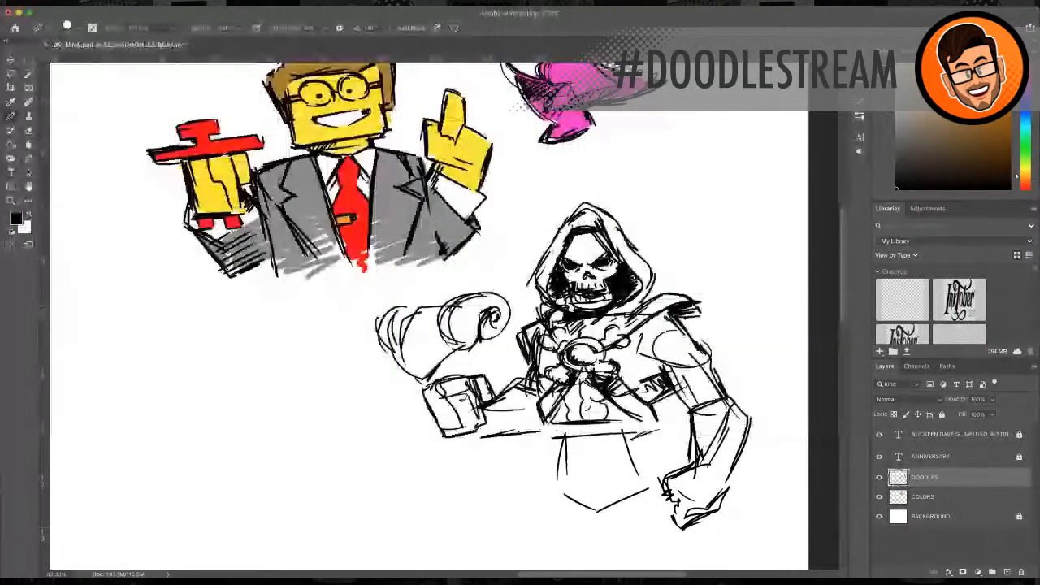
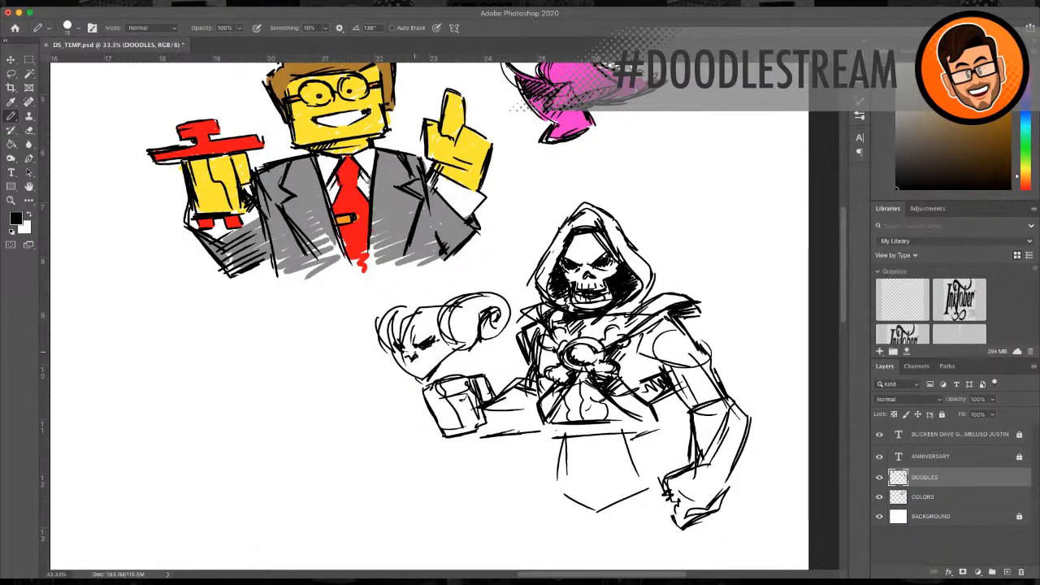
# Step: Add the ram skull's toothed jaw, draw the staff's tapering shaft below the fist, and firm up the forearm's lower edge
pyautogui.moveTo(401, 373)
pyautogui.mouseDown()
pyautogui.moveTo(423, 376)
pyautogui.moveTo(461, 357)
pyautogui.moveTo(462, 368)
pyautogui.mouseUp()
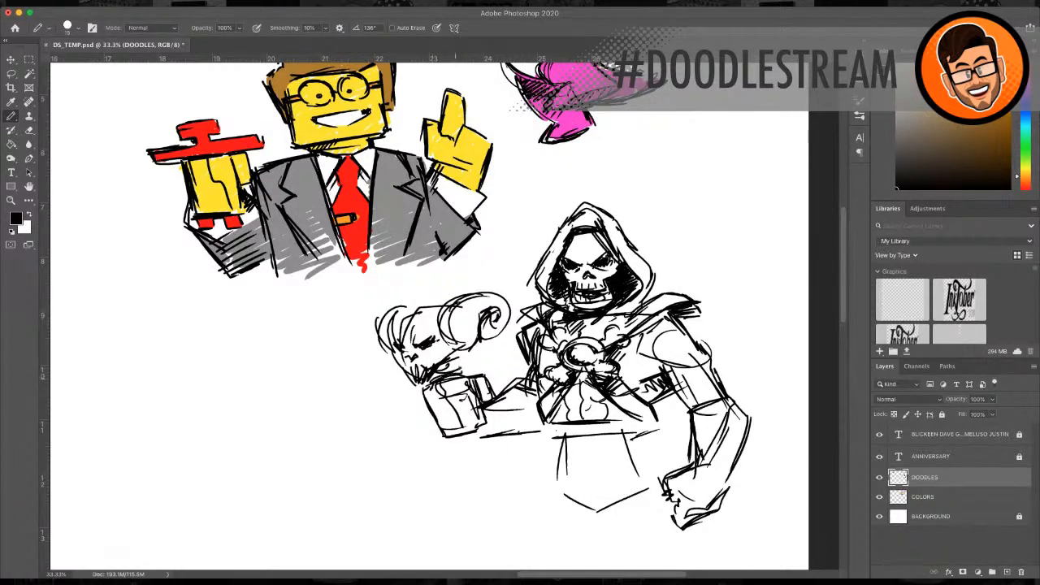
pyautogui.moveTo(461, 434); pyautogui.dragTo(486, 512)
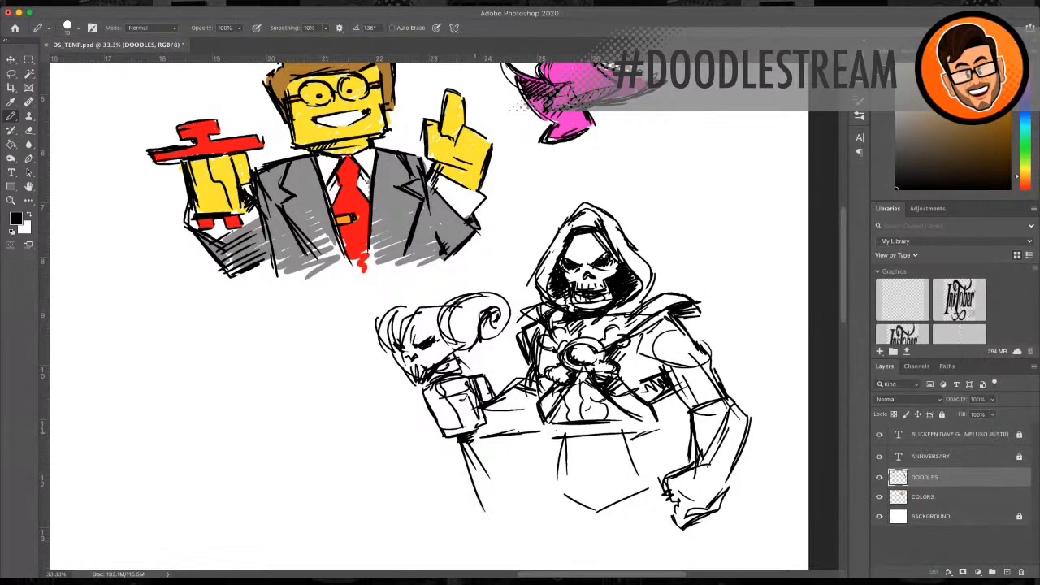
pyautogui.moveTo(475, 433); pyautogui.dragTo(501, 488)
pyautogui.moveTo(465, 456); pyautogui.dragTo(488, 514)
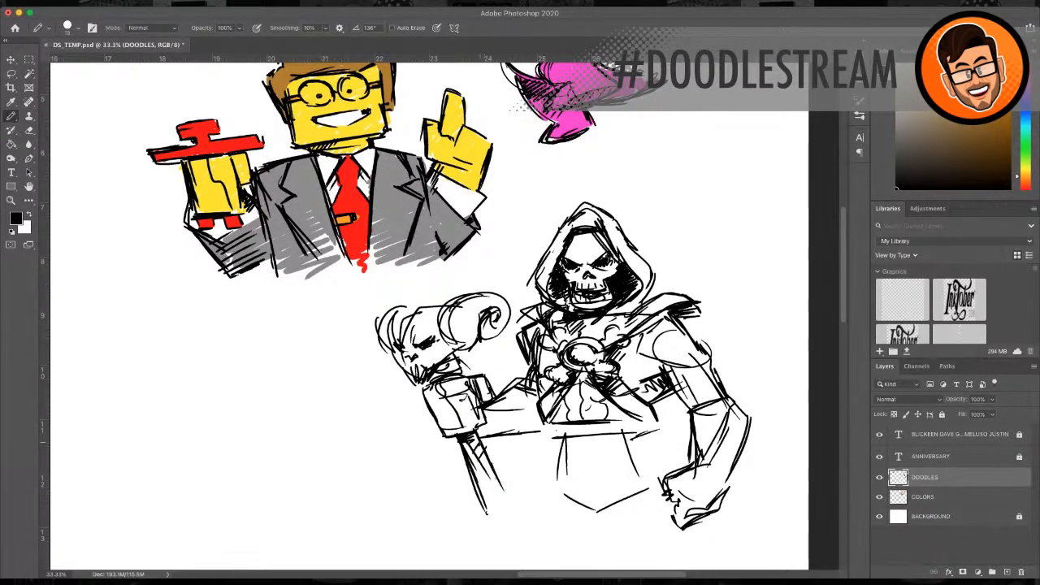
pyautogui.moveTo(478, 443); pyautogui.dragTo(516, 539)
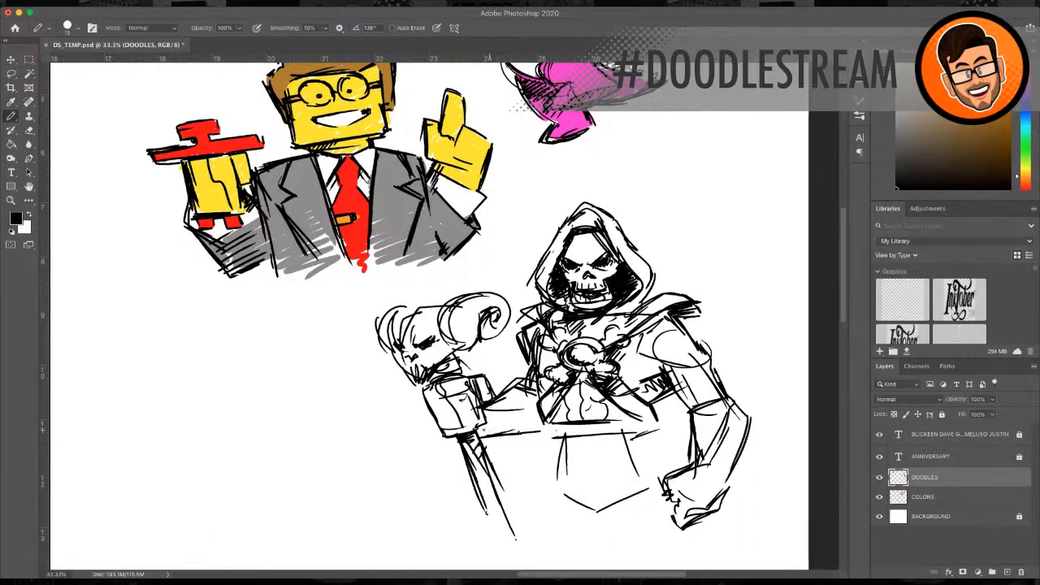
pyautogui.moveTo(481, 438)
pyautogui.mouseDown()
pyautogui.moveTo(499, 399)
pyautogui.moveTo(556, 423)
pyautogui.mouseUp()
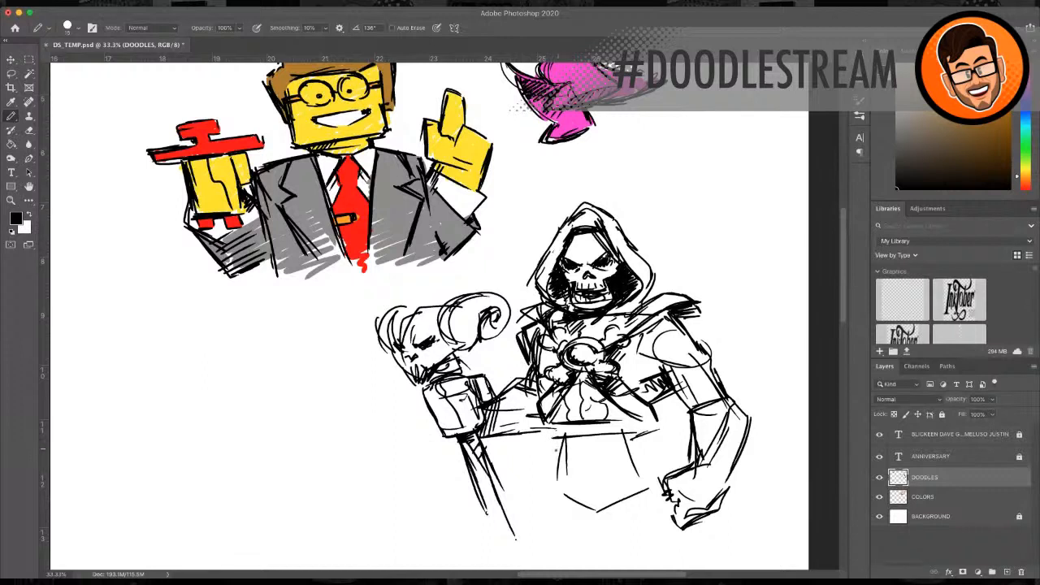
# Step: Outline the belt band around the figure's waist with heavier lines and closed ends
pyautogui.moveTo(627, 432); pyautogui.dragTo(662, 428)
pyautogui.moveTo(630, 440)
pyautogui.mouseDown()
pyautogui.moveTo(667, 430)
pyautogui.moveTo(652, 435)
pyautogui.mouseUp()
pyautogui.moveTo(543, 433); pyautogui.dragTo(565, 436)
pyautogui.moveTo(551, 439); pyautogui.dragTo(541, 432)
pyautogui.moveTo(642, 413); pyautogui.dragTo(658, 423)
# Step: Divide the area below the belt into pointed skirt panels with heavy vertical edges and a rivet near each tip
pyautogui.moveTo(659, 422)
pyautogui.mouseDown()
pyautogui.moveTo(626, 420)
pyautogui.moveTo(575, 482)
pyautogui.moveTo(599, 513)
pyautogui.mouseUp()
pyautogui.moveTo(604, 435); pyautogui.dragTo(615, 498)
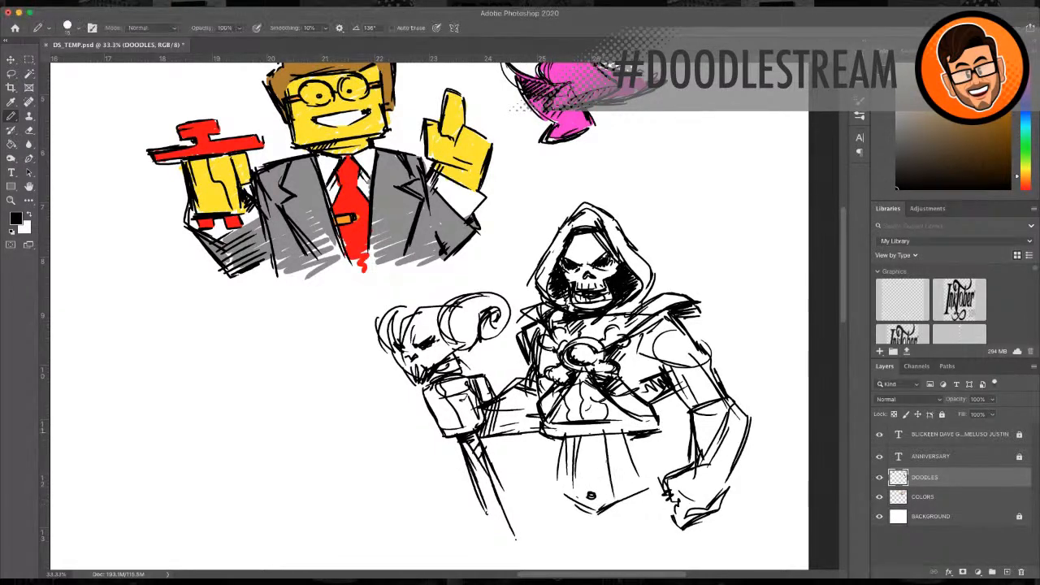
pyautogui.moveTo(602, 434); pyautogui.dragTo(618, 500)
pyautogui.moveTo(613, 496)
pyautogui.mouseDown()
pyautogui.moveTo(625, 506)
pyautogui.moveTo(654, 488)
pyautogui.moveTo(636, 491)
pyautogui.mouseUp()
pyautogui.moveTo(626, 434); pyautogui.dragTo(650, 489)
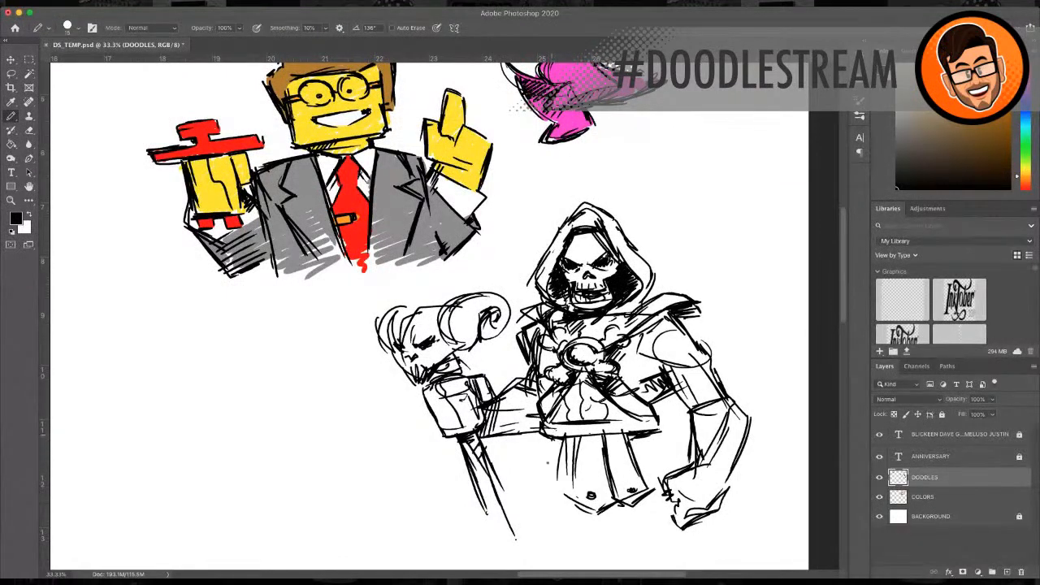
pyautogui.moveTo(554, 441)
pyautogui.mouseDown()
pyautogui.moveTo(556, 504)
pyautogui.moveTo(561, 491)
pyautogui.mouseUp()
pyautogui.moveTo(555, 441); pyautogui.dragTo(569, 440)
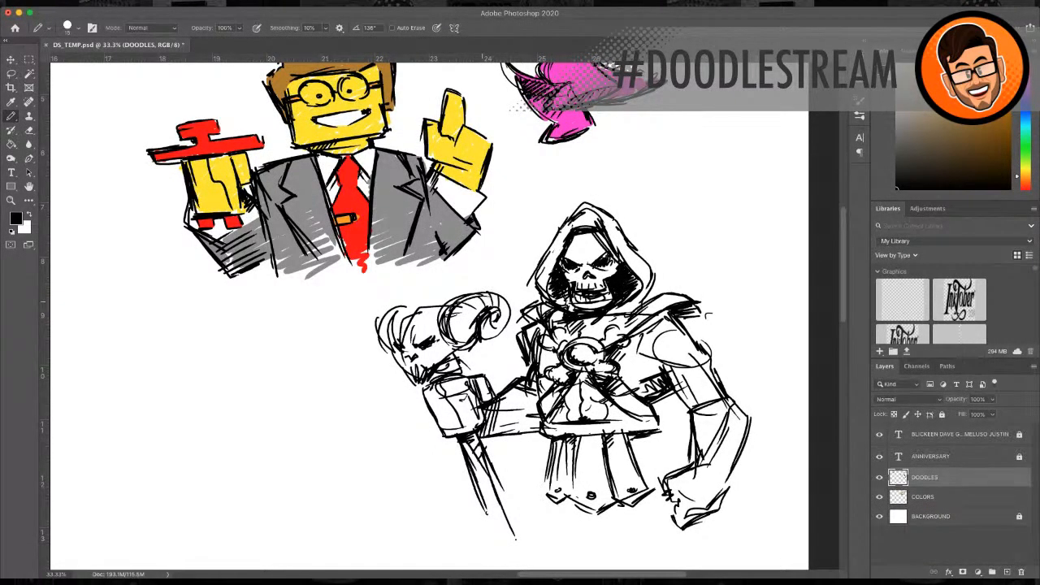
# Step: Thicken the outlines of the ram skull's curled horns and darken the edge of its face
pyautogui.moveTo(493, 291); pyautogui.dragTo(497, 339)
pyautogui.moveTo(407, 305)
pyautogui.mouseDown()
pyautogui.moveTo(376, 325)
pyautogui.moveTo(397, 339)
pyautogui.moveTo(405, 376)
pyautogui.mouseUp()
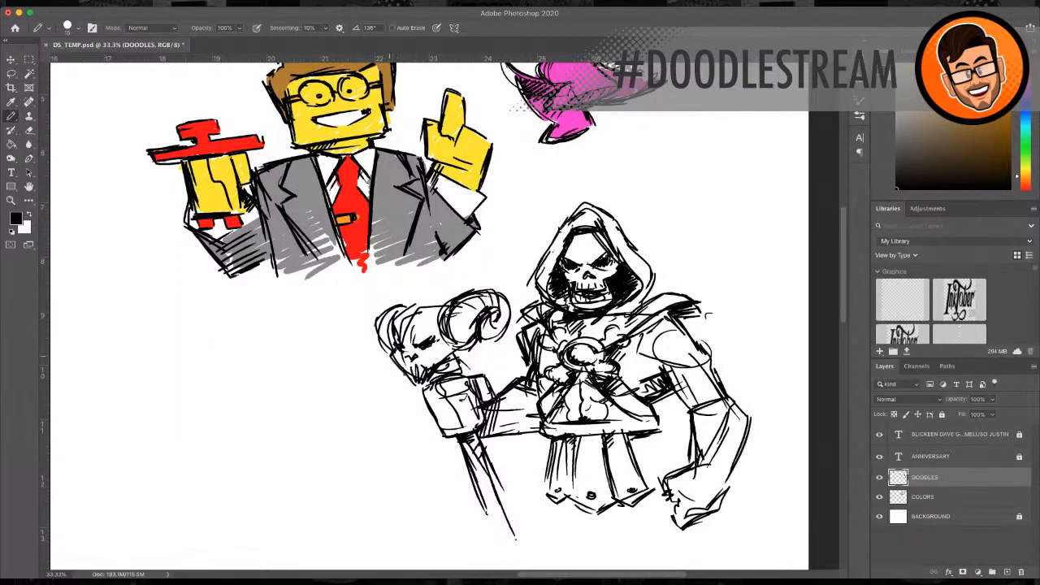
pyautogui.moveTo(401, 318)
pyautogui.mouseDown()
pyautogui.moveTo(447, 304)
pyautogui.moveTo(385, 345)
pyautogui.mouseUp()
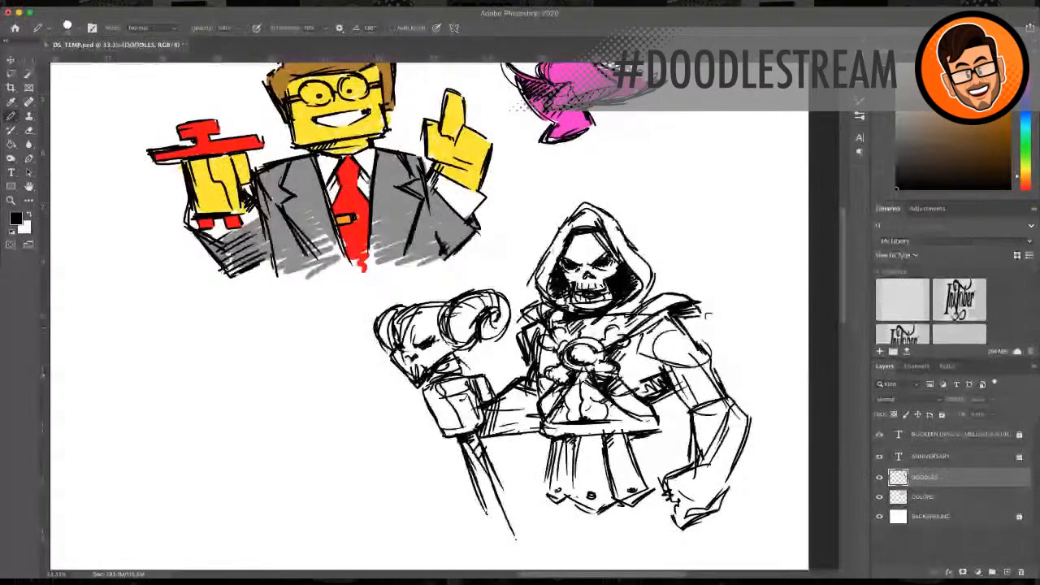
# Step: Extend the ram skull's far horn with a pointed tip along its outer edge
pyautogui.moveTo(396, 303); pyautogui.dragTo(369, 350)
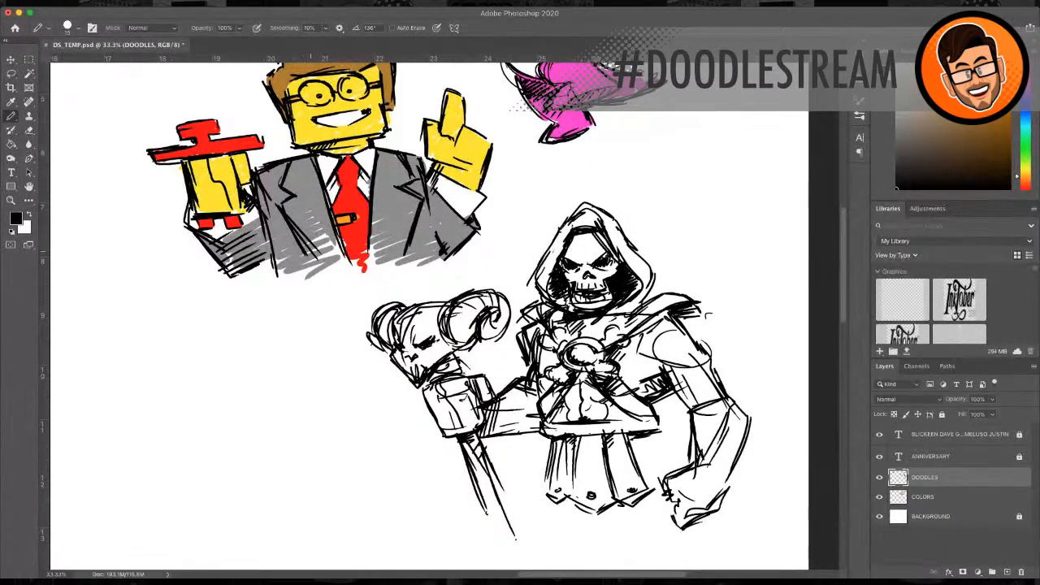
# Step: Paint the villain's chest, staff-side arm and abdomen light blue on the COLORS layer
pyautogui.click(928, 496)
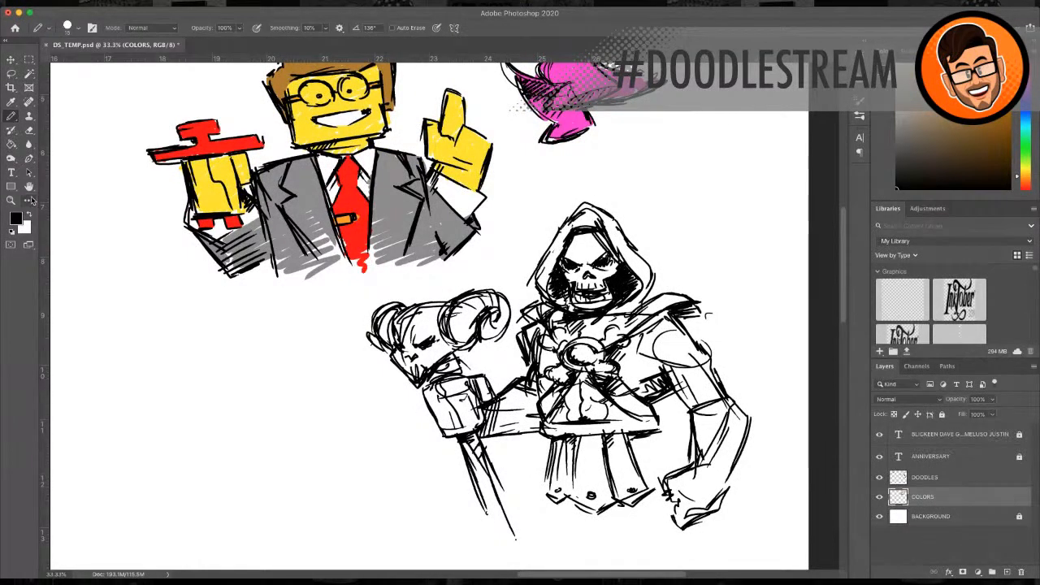
pyautogui.press('i')
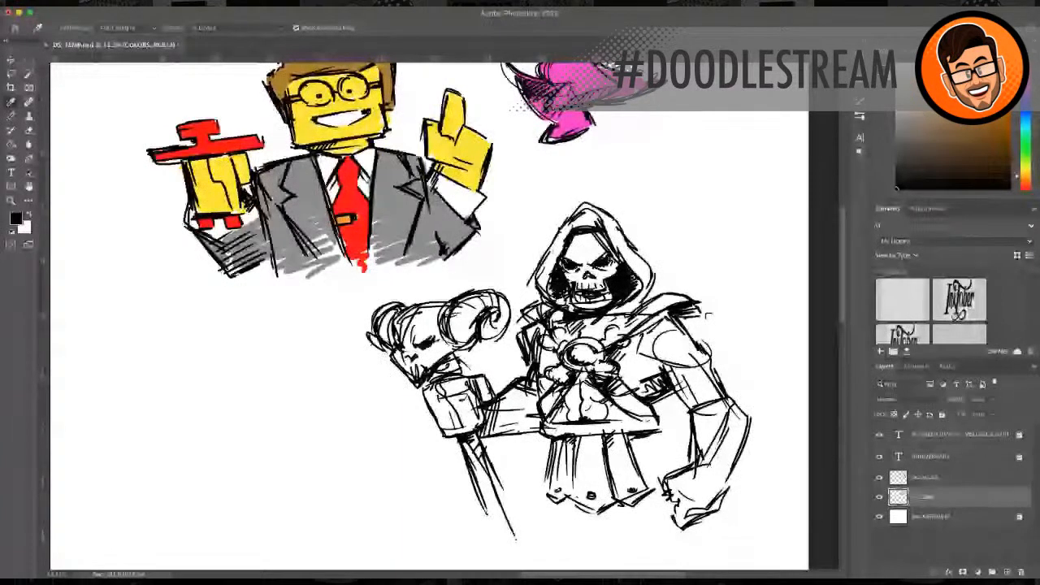
pyautogui.press('Return')
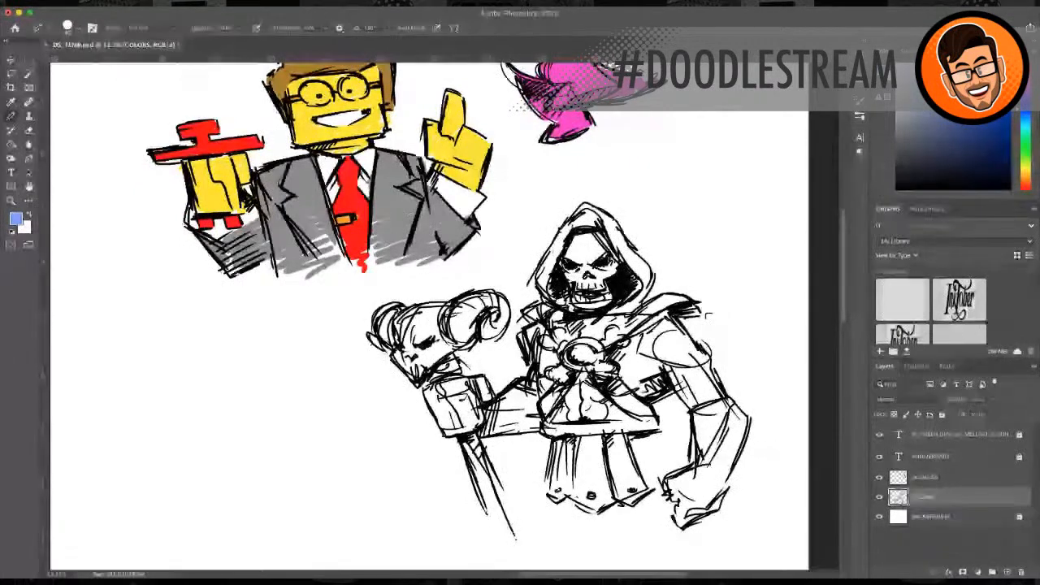
pyautogui.click(879, 498)
pyautogui.click(879, 499)
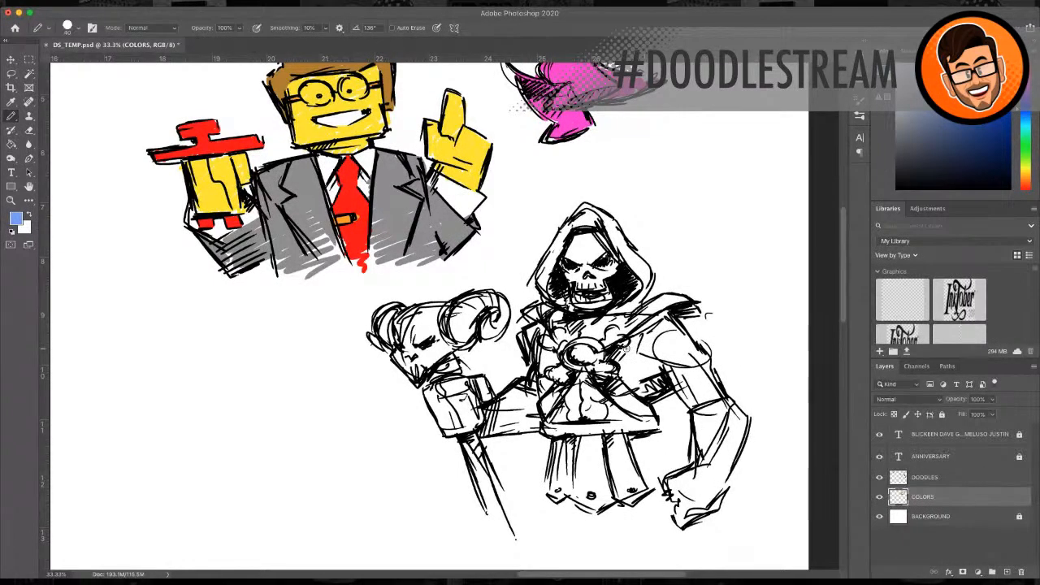
pyautogui.moveTo(626, 348)
pyautogui.mouseDown()
pyautogui.moveTo(616, 353)
pyautogui.moveTo(652, 364)
pyautogui.moveTo(629, 385)
pyautogui.moveTo(637, 393)
pyautogui.moveTo(676, 373)
pyautogui.moveTo(642, 333)
pyautogui.moveTo(650, 319)
pyautogui.moveTo(620, 351)
pyautogui.mouseUp()
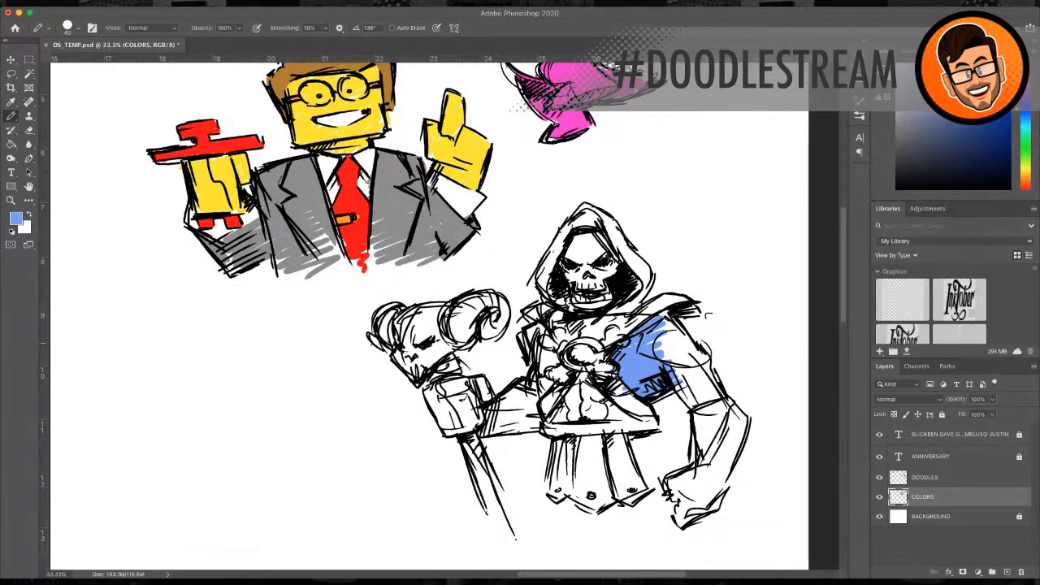
pyautogui.moveTo(529, 342)
pyautogui.mouseDown()
pyautogui.moveTo(538, 337)
pyautogui.moveTo(534, 351)
pyautogui.moveTo(548, 361)
pyautogui.moveTo(520, 398)
pyautogui.moveTo(534, 392)
pyautogui.moveTo(511, 395)
pyautogui.moveTo(538, 392)
pyautogui.moveTo(496, 419)
pyautogui.moveTo(537, 411)
pyautogui.moveTo(488, 431)
pyautogui.moveTo(532, 428)
pyautogui.moveTo(542, 411)
pyautogui.mouseUp()
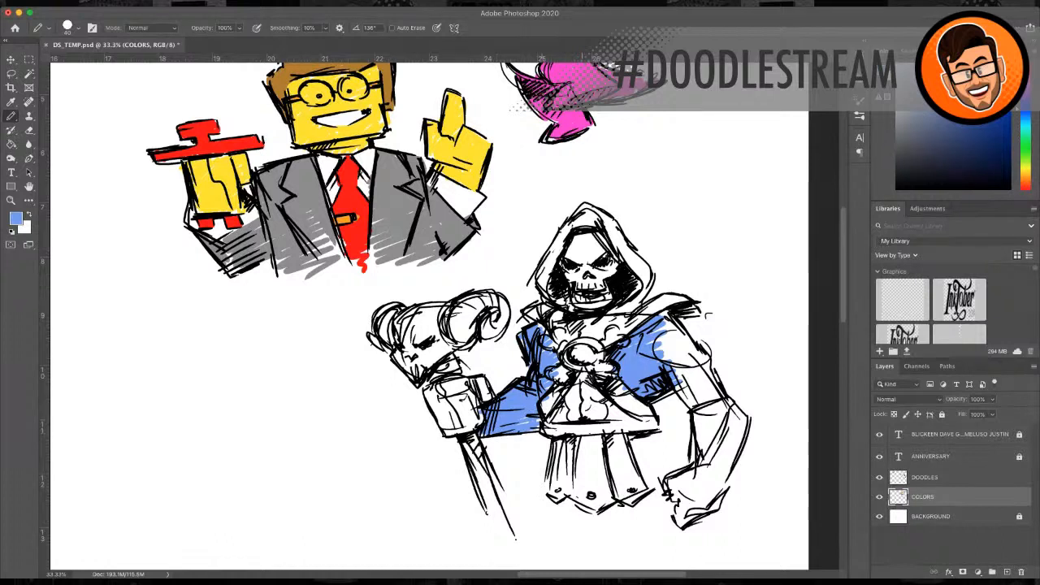
pyautogui.moveTo(588, 379)
pyautogui.mouseDown()
pyautogui.moveTo(552, 419)
pyautogui.moveTo(599, 399)
pyautogui.moveTo(589, 423)
pyautogui.moveTo(634, 420)
pyautogui.moveTo(582, 375)
pyautogui.moveTo(596, 403)
pyautogui.mouseUp()
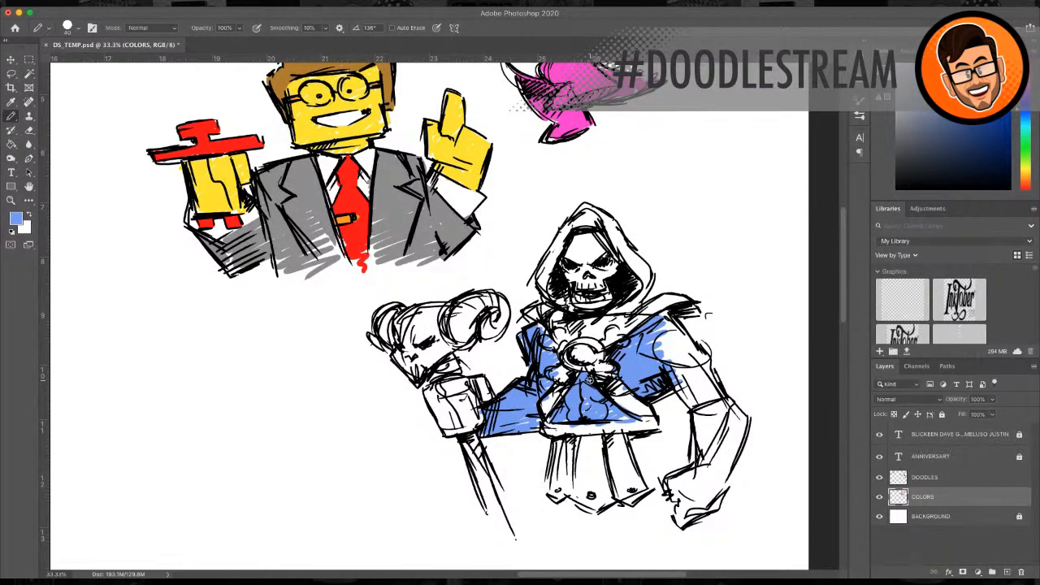
# Step: Fill the villain's lowered fist, forearm, upper arm and shoulder with the same light blue
pyautogui.moveTo(687, 472)
pyautogui.mouseDown()
pyautogui.moveTo(672, 495)
pyautogui.moveTo(680, 512)
pyautogui.moveTo(696, 472)
pyautogui.moveTo(684, 504)
pyautogui.moveTo(695, 473)
pyautogui.moveTo(721, 475)
pyautogui.moveTo(722, 498)
pyautogui.moveTo(713, 510)
pyautogui.moveTo(690, 476)
pyautogui.mouseUp()
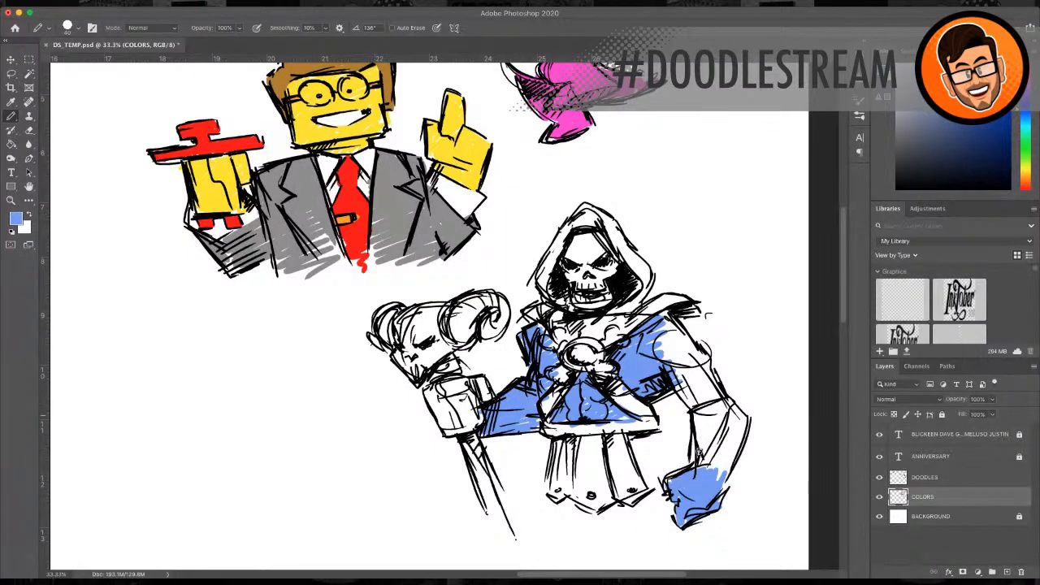
pyautogui.moveTo(697, 412)
pyautogui.mouseDown()
pyautogui.moveTo(699, 465)
pyautogui.moveTo(715, 464)
pyautogui.moveTo(725, 413)
pyautogui.moveTo(737, 468)
pyautogui.moveTo(741, 423)
pyautogui.mouseUp()
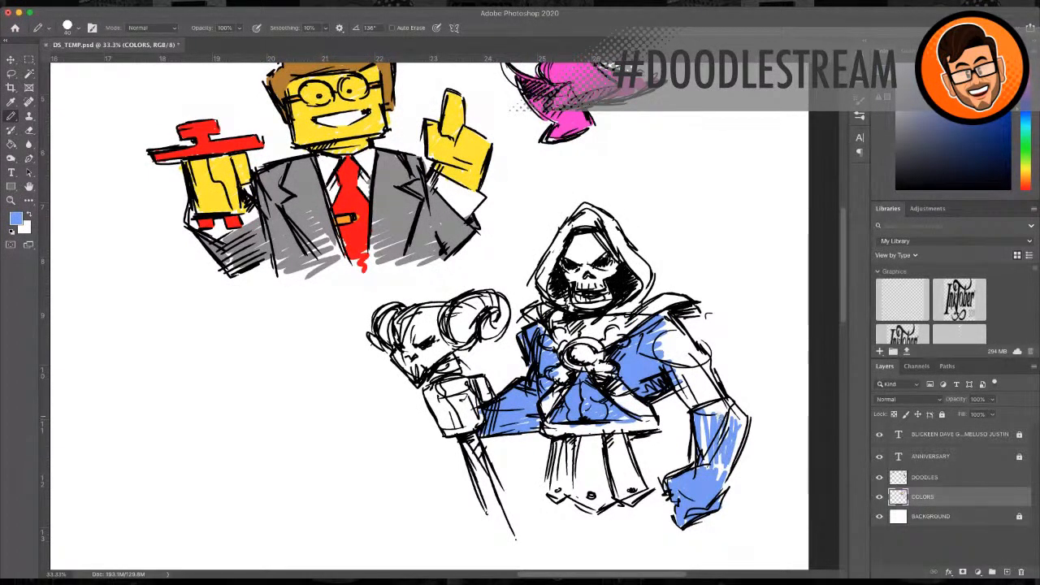
pyautogui.moveTo(707, 422)
pyautogui.mouseDown()
pyautogui.moveTo(726, 416)
pyautogui.moveTo(709, 470)
pyautogui.moveTo(720, 492)
pyautogui.moveTo(735, 443)
pyautogui.mouseUp()
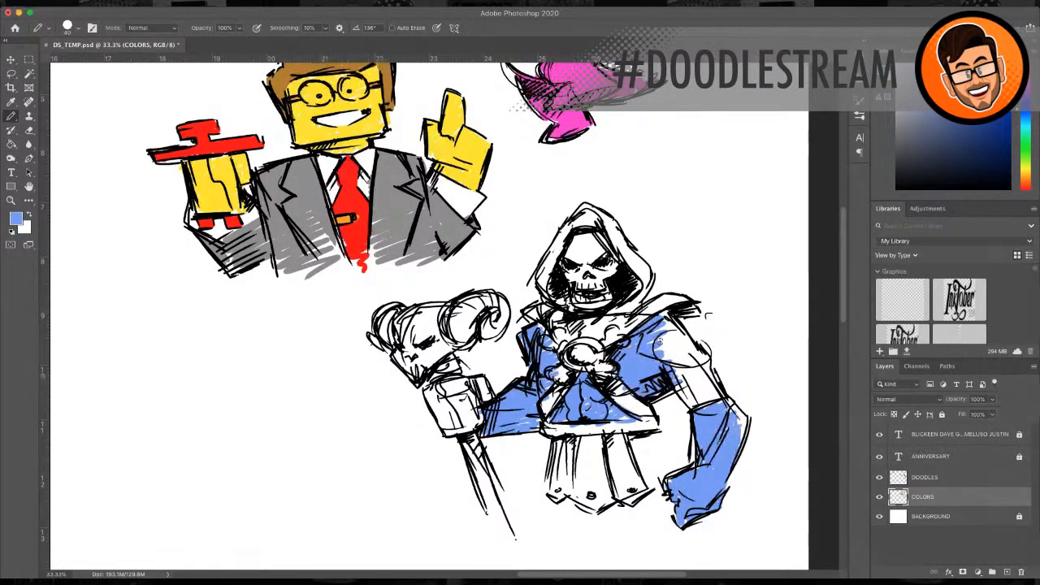
pyautogui.moveTo(641, 345)
pyautogui.mouseDown()
pyautogui.moveTo(649, 365)
pyautogui.moveTo(691, 370)
pyautogui.moveTo(706, 384)
pyautogui.moveTo(716, 406)
pyautogui.moveTo(696, 406)
pyautogui.mouseUp()
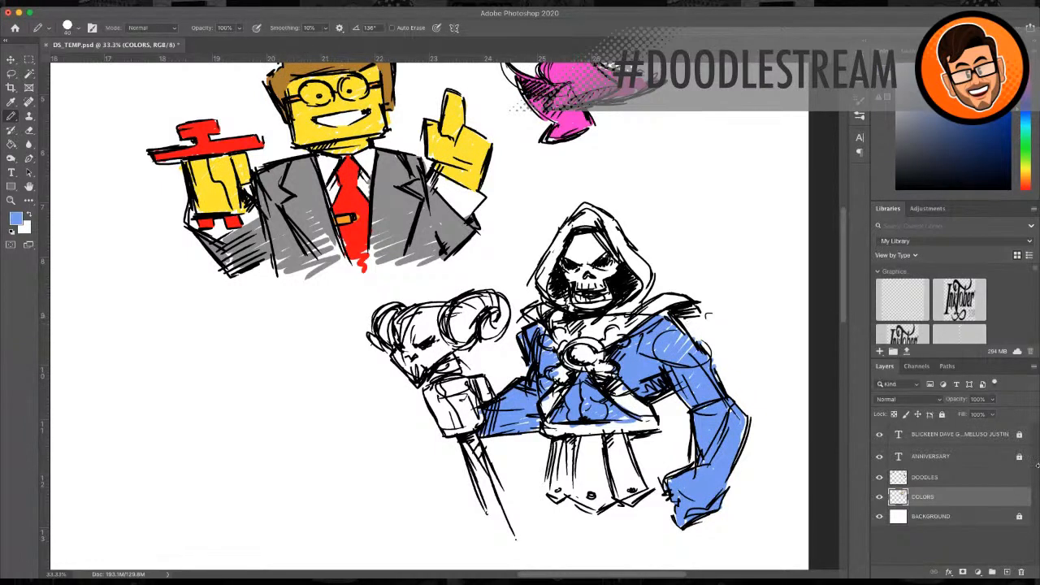
# Step: Add thin black shading strokes beneath the shoulder armour and along the upper arm and chest on the DOODLES layer
pyautogui.click(967, 456)
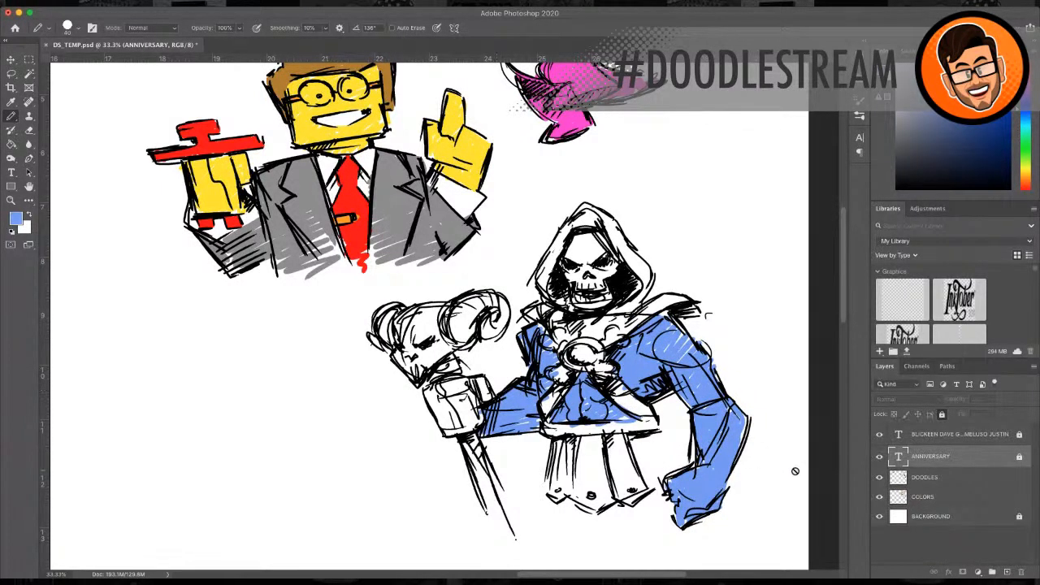
pyautogui.click(935, 480)
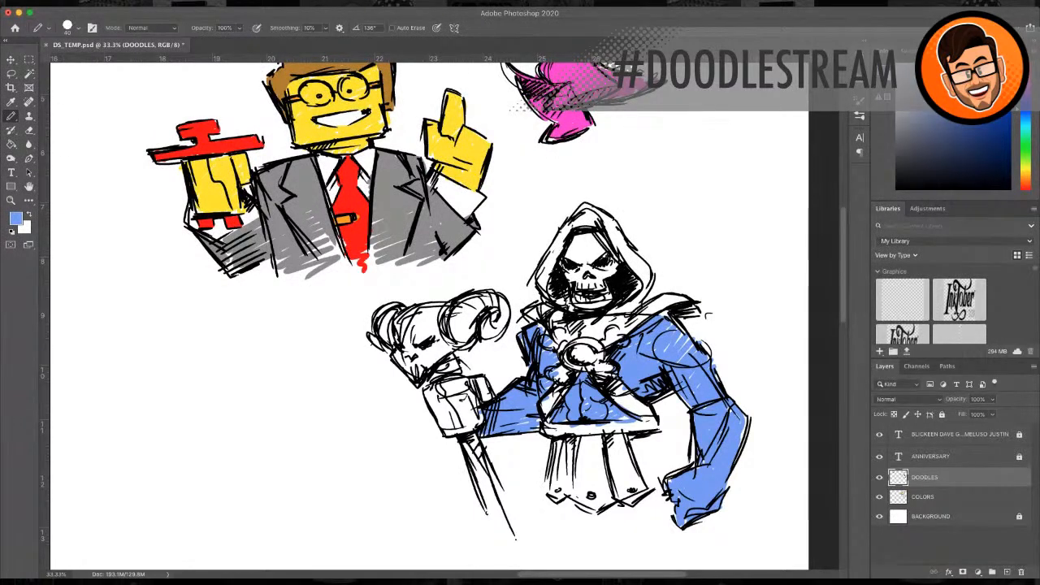
pyautogui.click(11, 231)
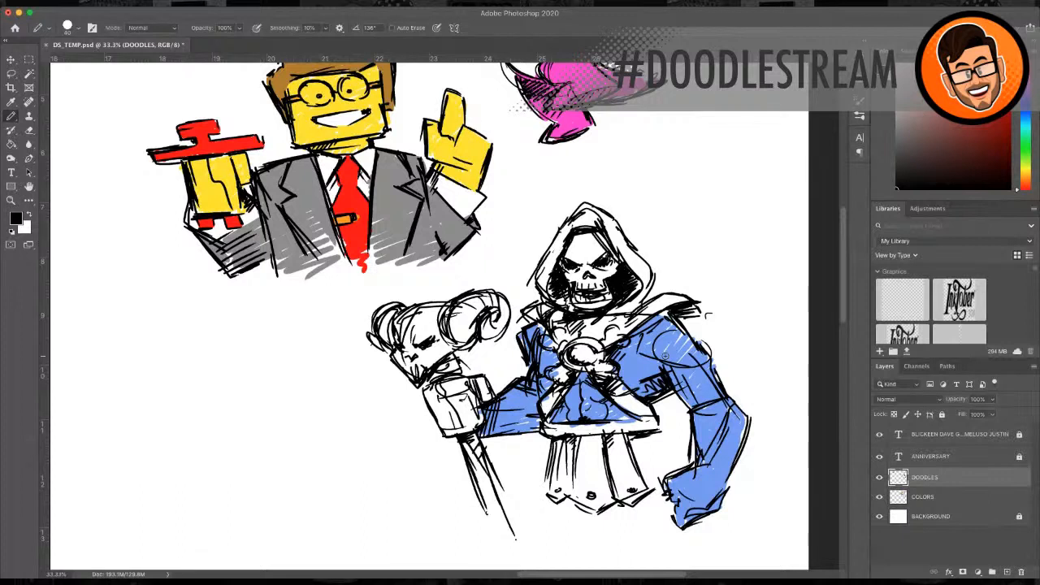
pyautogui.press('[')
pyautogui.moveTo(695, 322); pyautogui.dragTo(709, 349)
pyautogui.moveTo(674, 380); pyautogui.dragTo(690, 409)
pyautogui.moveTo(692, 372); pyautogui.dragTo(706, 383)
pyautogui.moveTo(665, 356); pyautogui.dragTo(687, 363)
pyautogui.moveTo(639, 339); pyautogui.dragTo(615, 357)
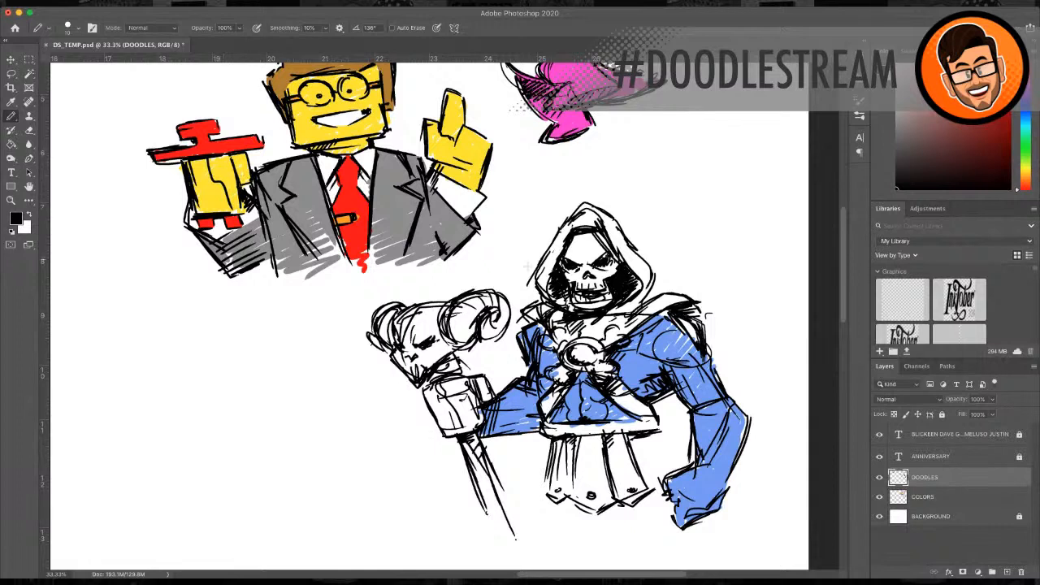
# Step: Sample the skin's light blue and paint the fist gripping the staff on the COLORS layer
pyautogui.click(926, 499)
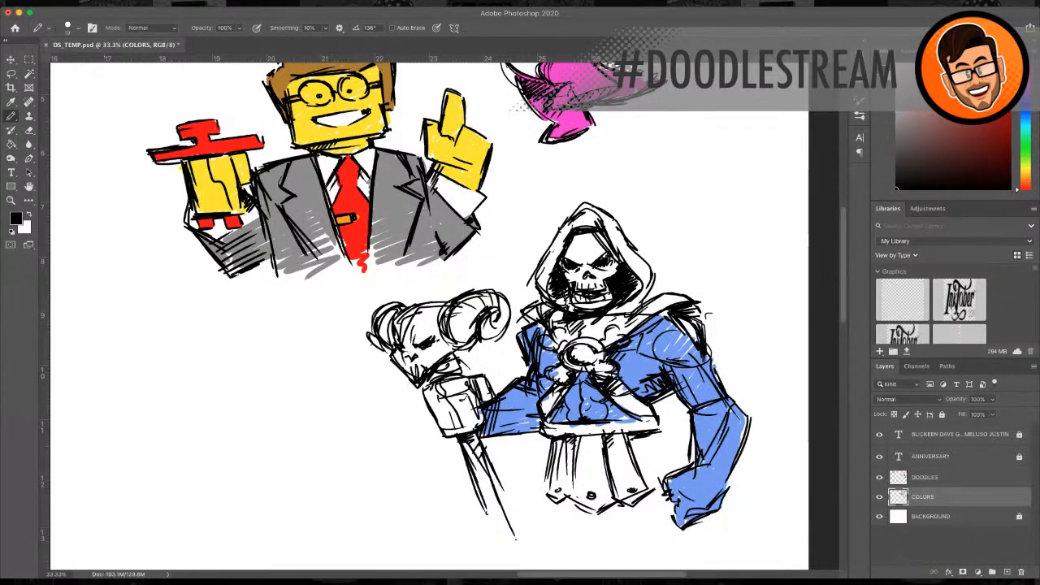
pyautogui.press('i')
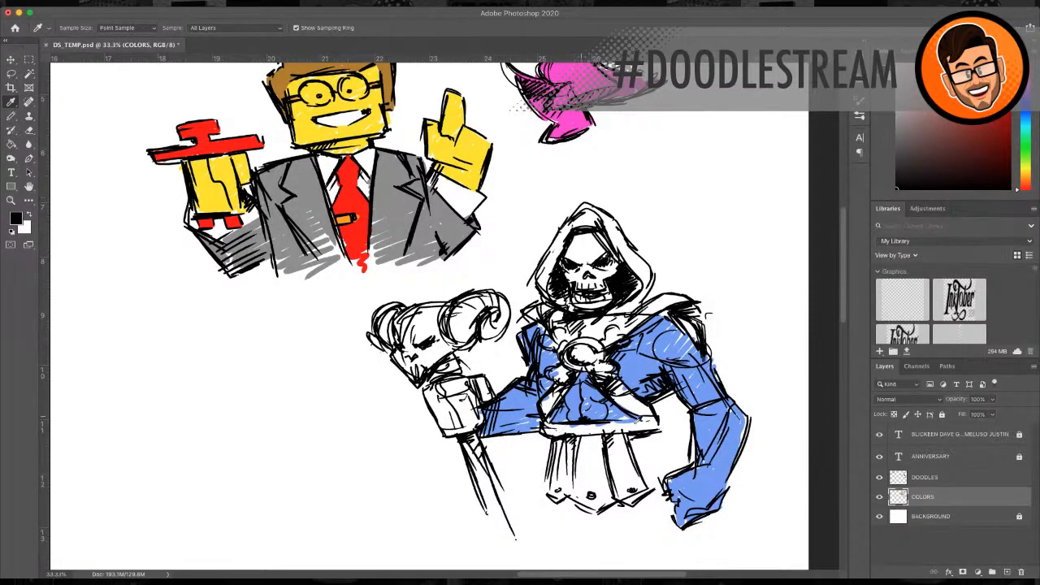
pyautogui.click(512, 397)
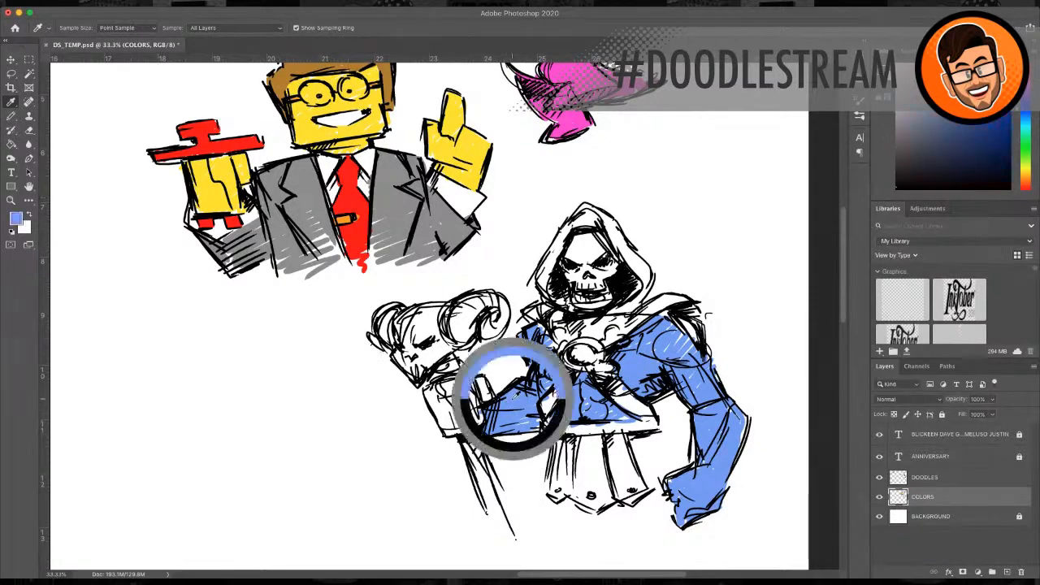
pyautogui.click(13, 116)
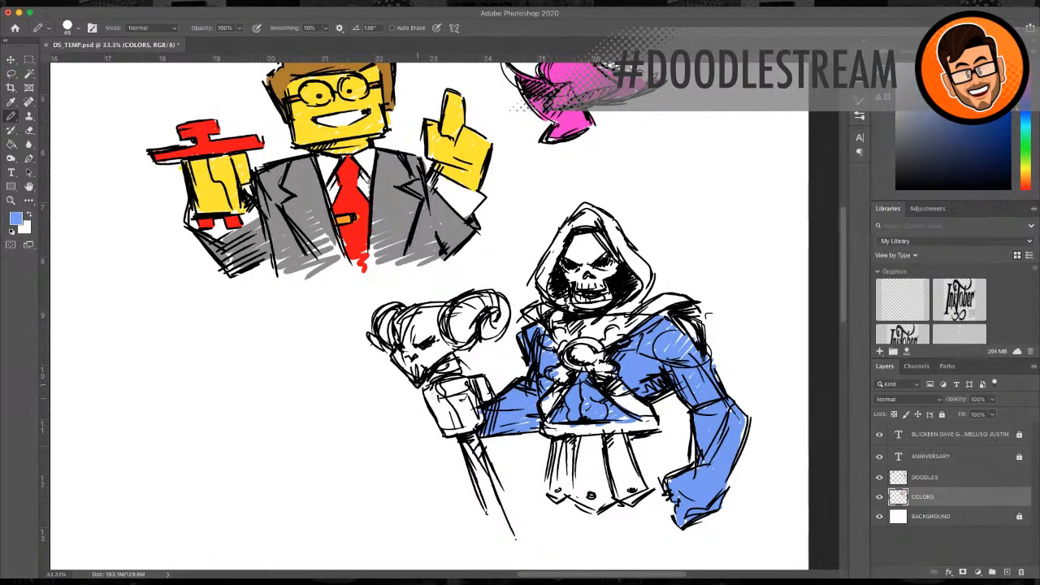
pyautogui.moveTo(426, 392)
pyautogui.mouseDown()
pyautogui.moveTo(484, 423)
pyautogui.moveTo(488, 392)
pyautogui.moveTo(459, 383)
pyautogui.moveTo(444, 429)
pyautogui.moveTo(467, 432)
pyautogui.mouseUp()
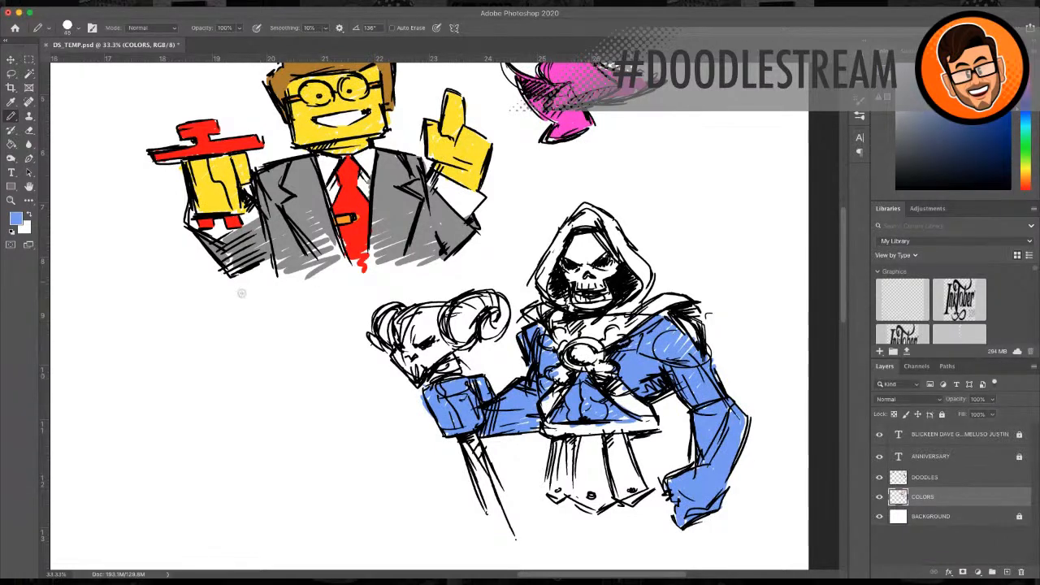
# Step: Choose a medium purple and paint the villain's shoulder armour, chest emblem and crossed straps
pyautogui.press('i')
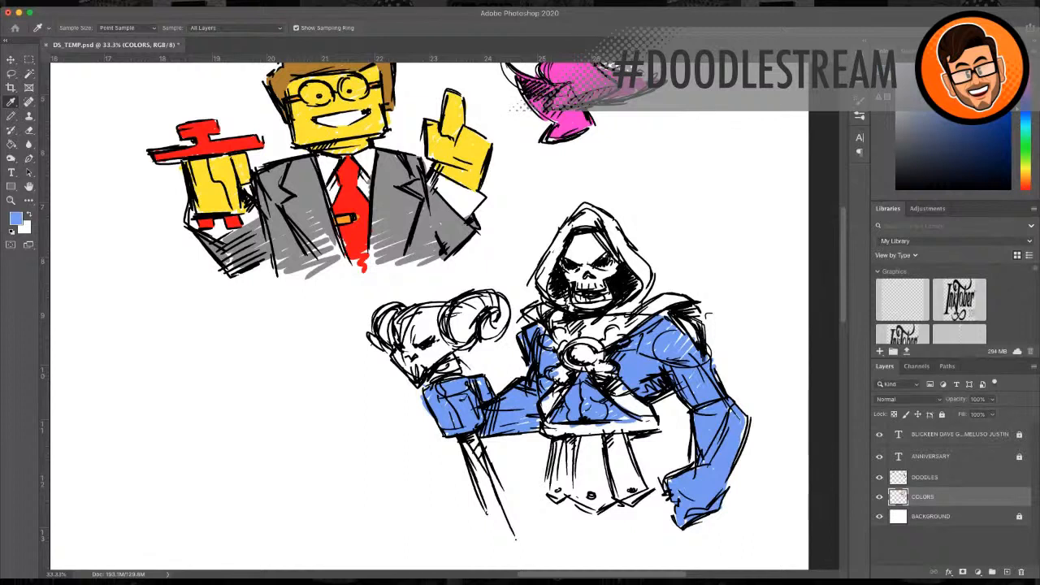
pyautogui.press('Return')
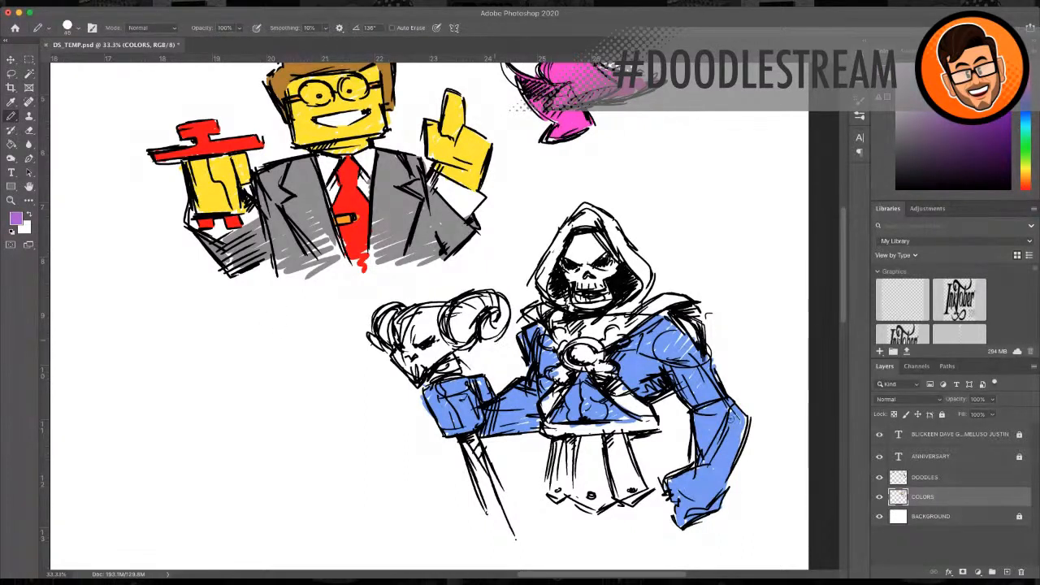
pyautogui.moveTo(549, 397)
pyautogui.mouseDown()
pyautogui.moveTo(543, 406)
pyautogui.moveTo(566, 381)
pyautogui.moveTo(552, 371)
pyautogui.mouseUp()
pyautogui.moveTo(555, 327)
pyautogui.mouseDown()
pyautogui.moveTo(526, 307)
pyautogui.moveTo(622, 357)
pyautogui.moveTo(597, 366)
pyautogui.moveTo(633, 328)
pyautogui.moveTo(587, 337)
pyautogui.moveTo(632, 310)
pyautogui.moveTo(586, 319)
pyautogui.moveTo(642, 318)
pyautogui.moveTo(673, 295)
pyautogui.moveTo(629, 327)
pyautogui.mouseUp()
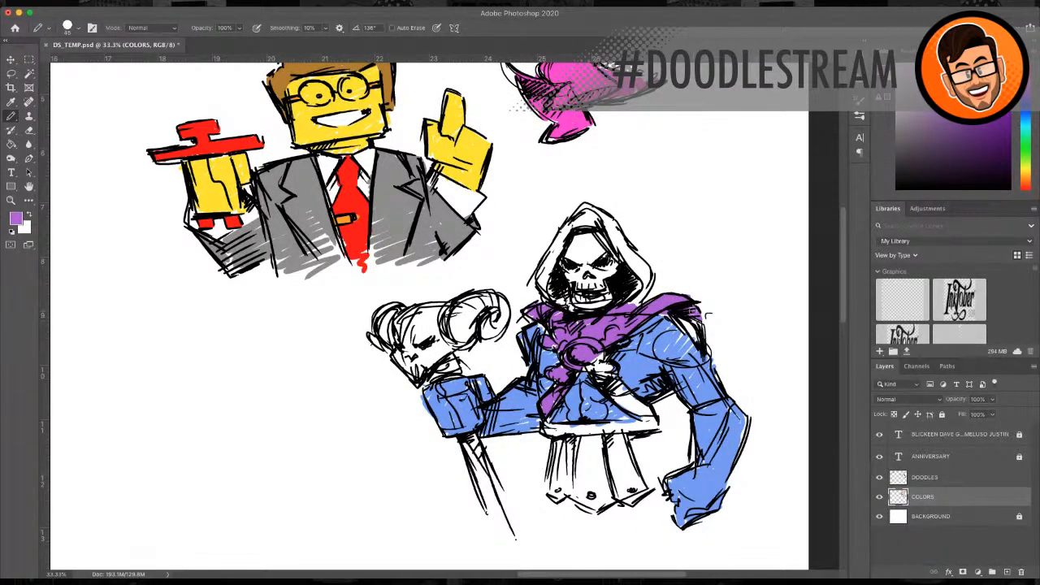
pyautogui.moveTo(584, 364)
pyautogui.mouseDown()
pyautogui.moveTo(602, 354)
pyautogui.moveTo(623, 403)
pyautogui.moveTo(651, 416)
pyautogui.mouseUp()
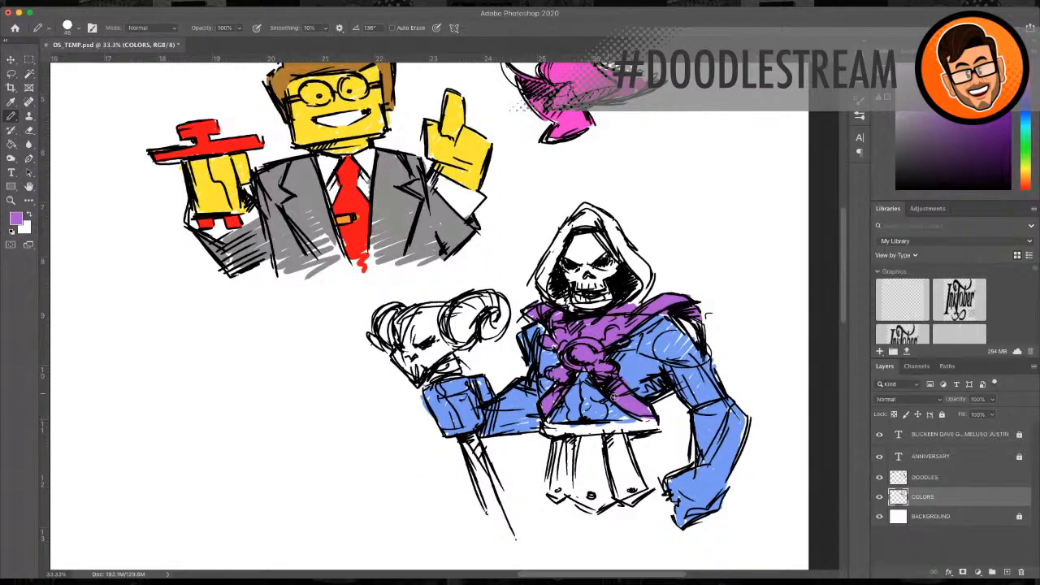
# Step: Fill the belt, the pointed skirt panels and the hood around the skull face with purple
pyautogui.moveTo(543, 429)
pyautogui.mouseDown()
pyautogui.moveTo(656, 424)
pyautogui.moveTo(647, 420)
pyautogui.mouseUp()
pyautogui.moveTo(561, 446)
pyautogui.mouseDown()
pyautogui.moveTo(544, 477)
pyautogui.moveTo(611, 446)
pyautogui.moveTo(583, 475)
pyautogui.moveTo(619, 453)
pyautogui.moveTo(573, 486)
pyautogui.moveTo(650, 449)
pyautogui.moveTo(617, 439)
pyautogui.moveTo(609, 477)
pyautogui.moveTo(594, 460)
pyautogui.moveTo(550, 465)
pyautogui.moveTo(551, 445)
pyautogui.moveTo(551, 470)
pyautogui.moveTo(572, 477)
pyautogui.moveTo(563, 495)
pyautogui.moveTo(575, 477)
pyautogui.moveTo(571, 495)
pyautogui.moveTo(599, 499)
pyautogui.moveTo(589, 495)
pyautogui.moveTo(623, 484)
pyautogui.mouseUp()
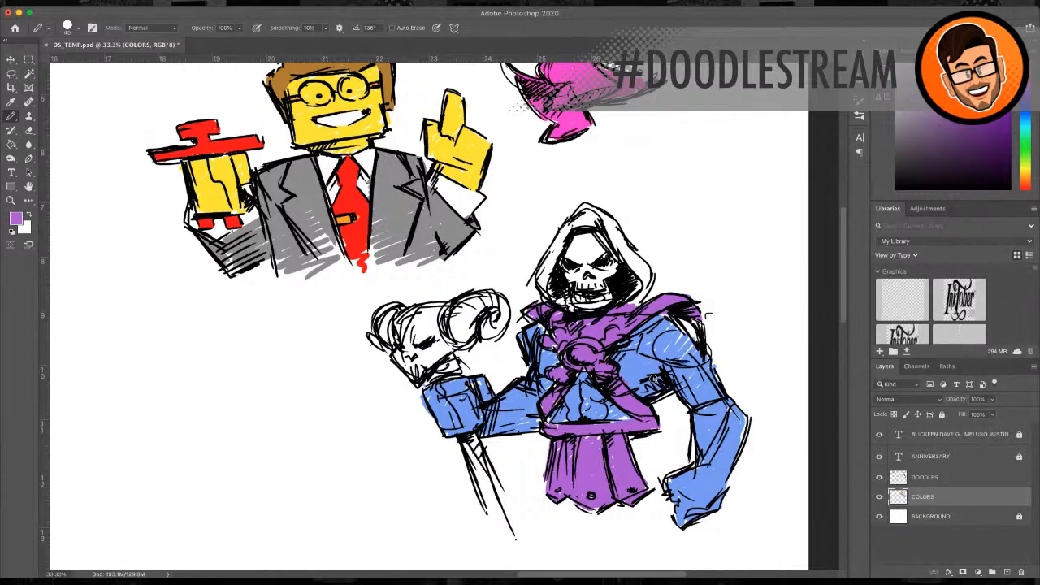
pyautogui.moveTo(569, 238)
pyautogui.mouseDown()
pyautogui.moveTo(540, 275)
pyautogui.moveTo(550, 299)
pyautogui.mouseUp()
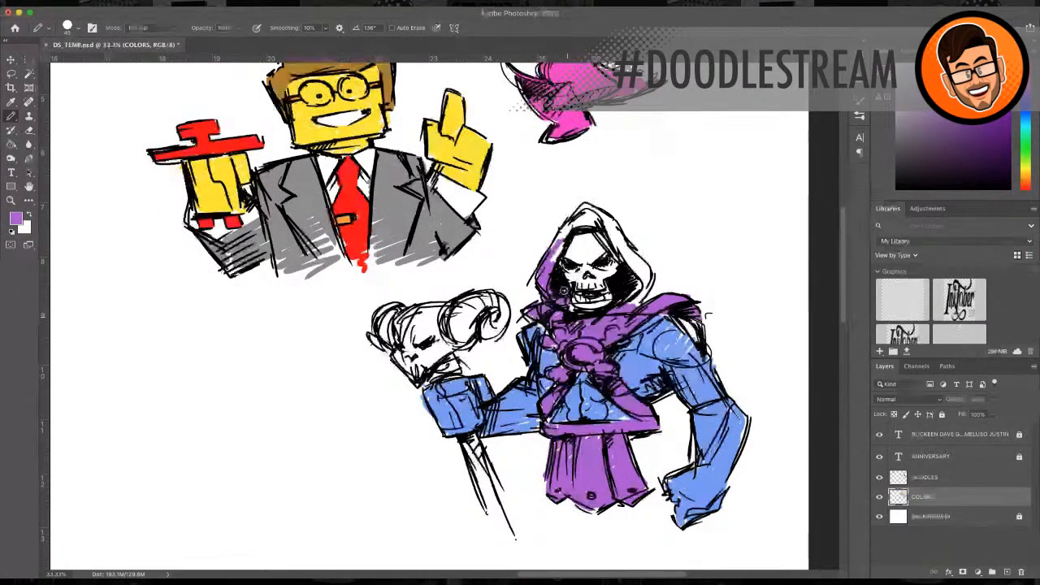
pyautogui.moveTo(641, 273)
pyautogui.mouseDown()
pyautogui.moveTo(633, 312)
pyautogui.moveTo(648, 281)
pyautogui.mouseUp()
pyautogui.moveTo(575, 220)
pyautogui.mouseDown()
pyautogui.moveTo(556, 243)
pyautogui.moveTo(559, 236)
pyautogui.moveTo(556, 257)
pyautogui.moveTo(587, 213)
pyautogui.moveTo(580, 226)
pyautogui.moveTo(650, 271)
pyautogui.mouseUp()
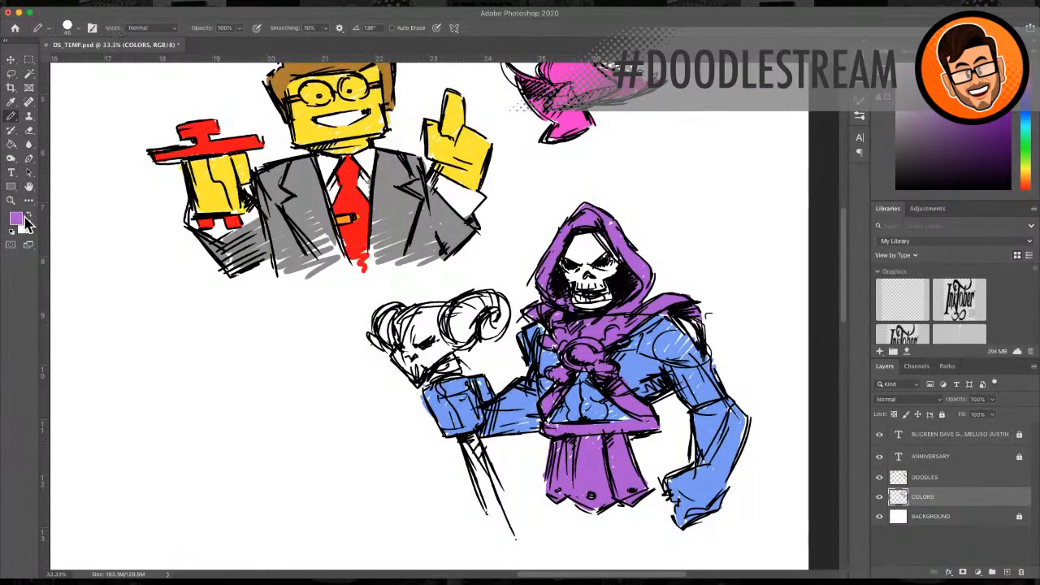
# Step: Choose a neutral grey and block in the ram skull's face and the staff's shaft
pyautogui.click(10, 102)
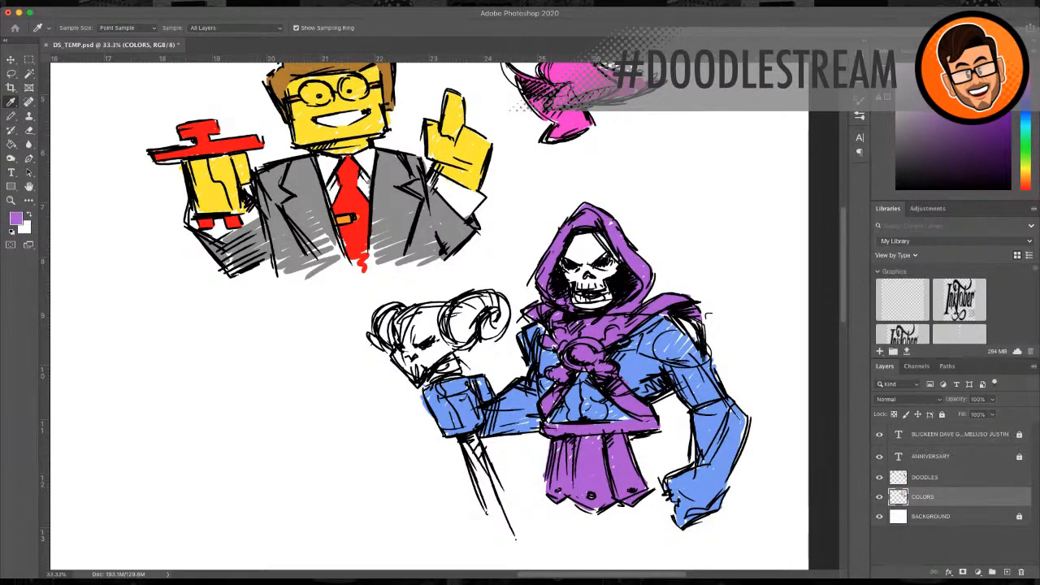
pyautogui.click(10, 292)
pyautogui.press('b')
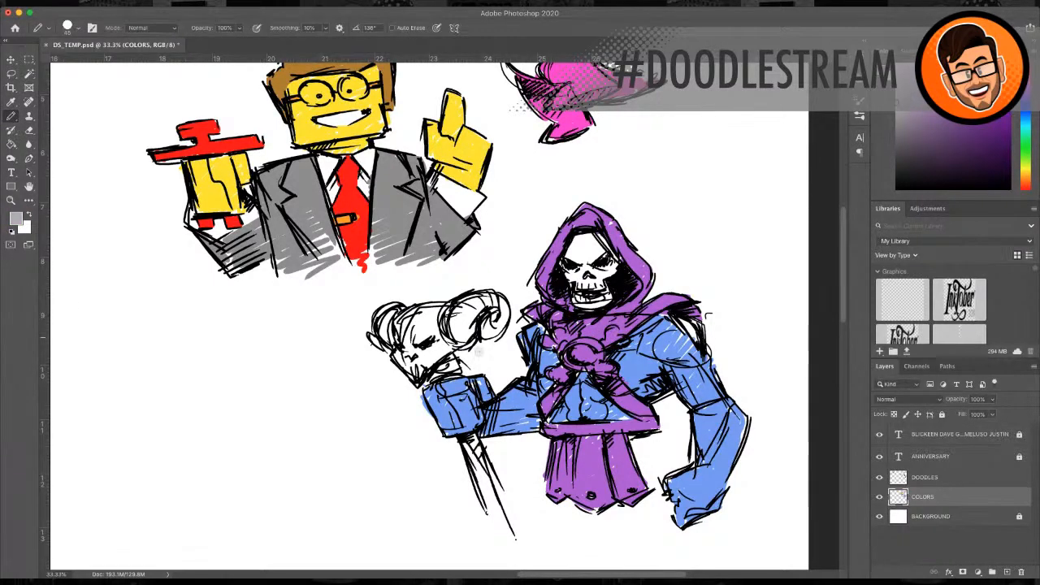
pyautogui.moveTo(418, 326)
pyautogui.mouseDown()
pyautogui.moveTo(382, 317)
pyautogui.moveTo(398, 327)
pyautogui.moveTo(419, 317)
pyautogui.moveTo(452, 358)
pyautogui.moveTo(460, 335)
pyautogui.moveTo(409, 378)
pyautogui.moveTo(430, 358)
pyautogui.moveTo(459, 382)
pyautogui.moveTo(466, 355)
pyautogui.mouseUp()
pyautogui.moveTo(486, 439)
pyautogui.mouseDown()
pyautogui.moveTo(468, 440)
pyautogui.moveTo(501, 513)
pyautogui.mouseUp()
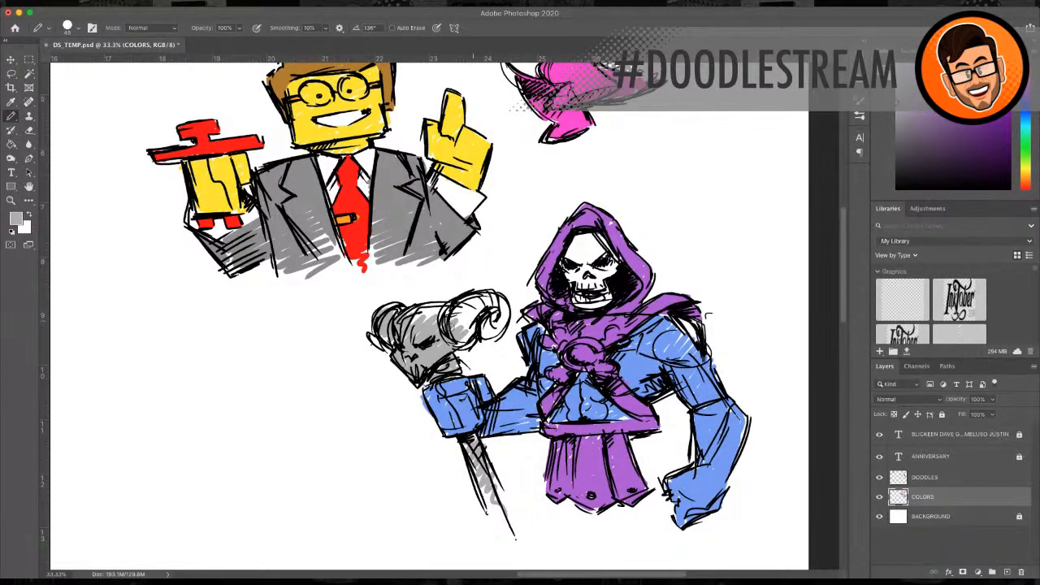
# Step: Fill both curled horns and the remaining gaps in the ram skull's jaw and the shaft with grey
pyautogui.moveTo(467, 311); pyautogui.dragTo(447, 327)
pyautogui.moveTo(400, 323)
pyautogui.mouseDown()
pyautogui.moveTo(452, 307)
pyautogui.moveTo(469, 326)
pyautogui.moveTo(460, 342)
pyautogui.moveTo(467, 350)
pyautogui.mouseUp()
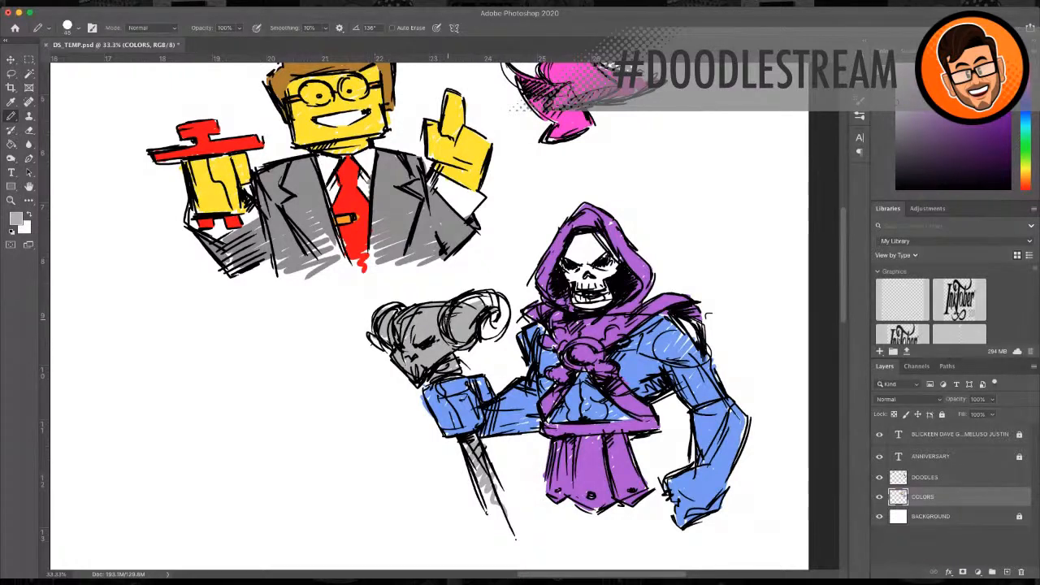
pyautogui.moveTo(468, 306)
pyautogui.mouseDown()
pyautogui.moveTo(459, 302)
pyautogui.moveTo(488, 295)
pyautogui.moveTo(502, 306)
pyautogui.moveTo(491, 332)
pyautogui.moveTo(500, 299)
pyautogui.mouseUp()
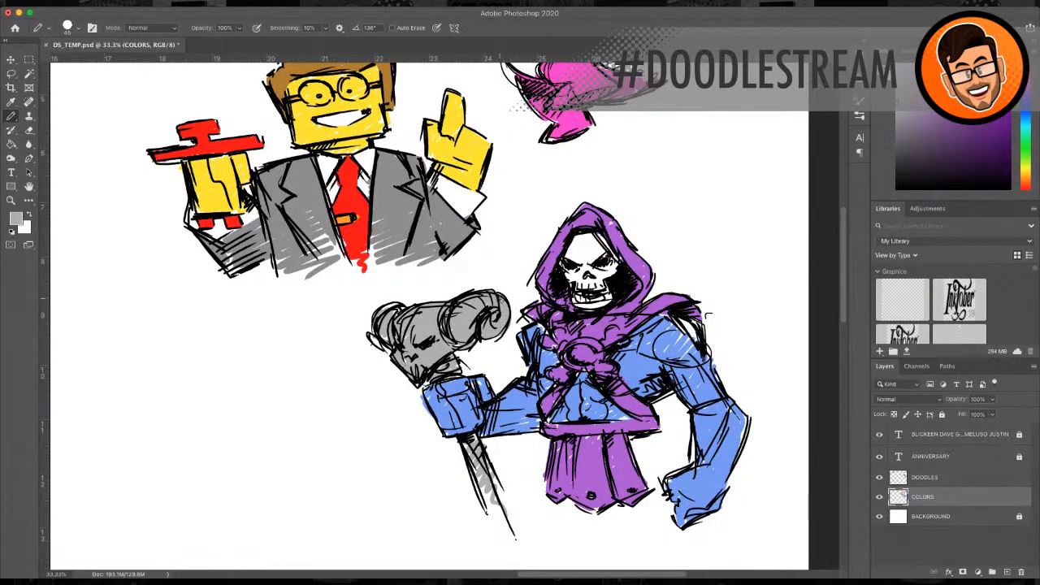
pyautogui.moveTo(370, 336)
pyautogui.mouseDown()
pyautogui.moveTo(388, 350)
pyautogui.moveTo(393, 306)
pyautogui.moveTo(409, 327)
pyautogui.mouseUp()
pyautogui.moveTo(441, 365)
pyautogui.mouseDown()
pyautogui.moveTo(437, 374)
pyautogui.moveTo(446, 362)
pyautogui.moveTo(452, 373)
pyautogui.moveTo(407, 363)
pyautogui.mouseUp()
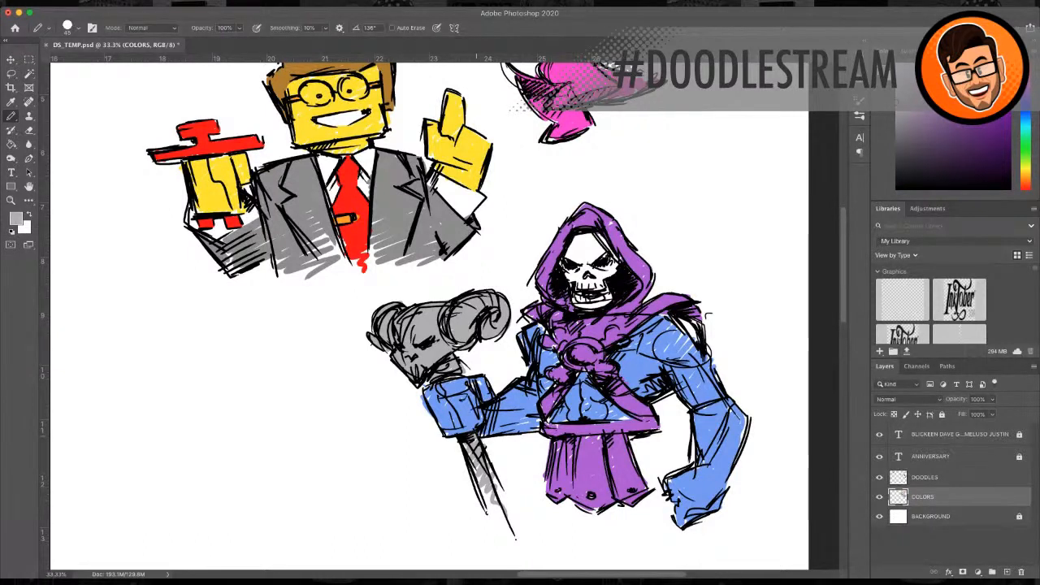
pyautogui.moveTo(472, 439); pyautogui.dragTo(497, 504)
# Step: Sample the blue from the villain's skin and fill the remaining white gaps on the shoulder and bent arm
pyautogui.press('i')
pyautogui.click(527, 405)
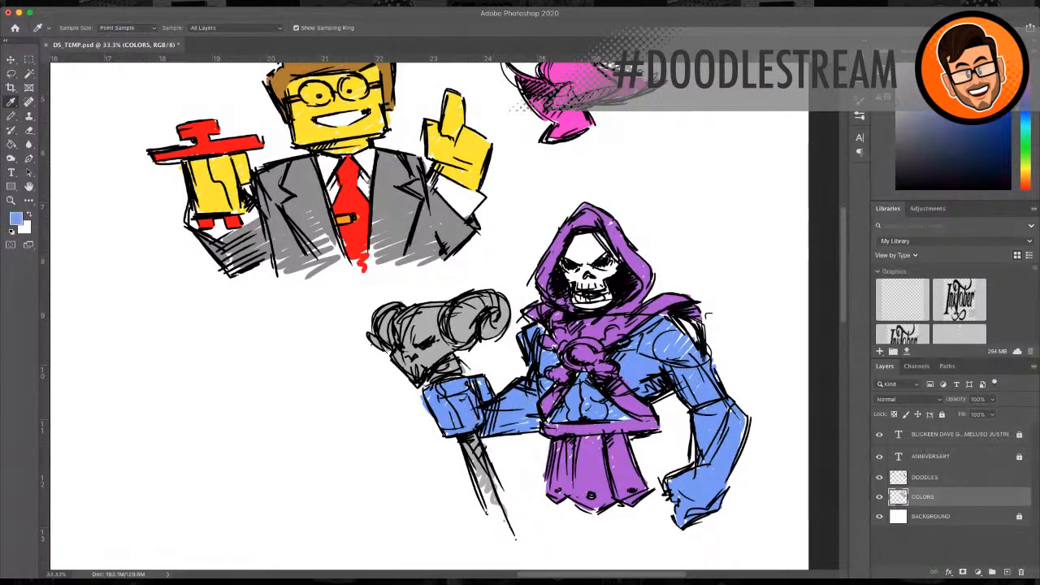
pyautogui.click(11, 115)
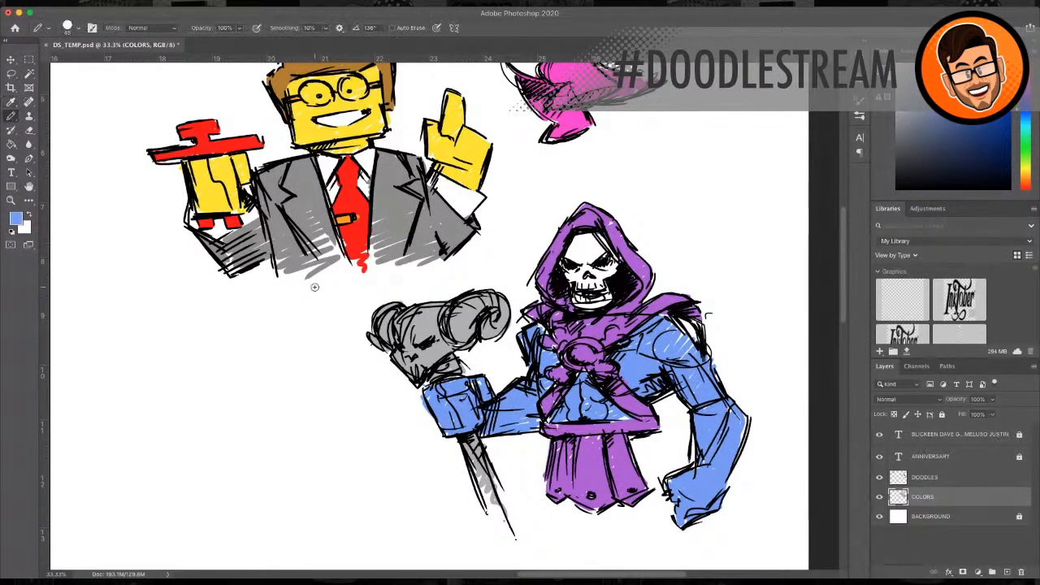
pyautogui.moveTo(694, 332)
pyautogui.mouseDown()
pyautogui.moveTo(673, 319)
pyautogui.moveTo(693, 360)
pyautogui.moveTo(693, 350)
pyautogui.mouseUp()
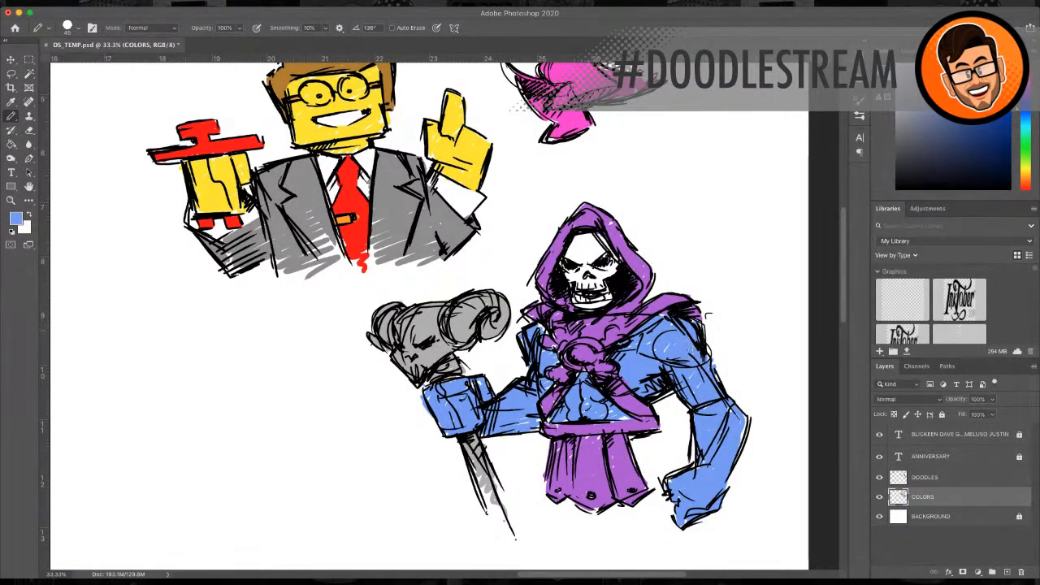
pyautogui.moveTo(714, 385)
pyautogui.mouseDown()
pyautogui.moveTo(711, 373)
pyautogui.moveTo(717, 387)
pyautogui.mouseUp()
pyautogui.moveTo(748, 440)
pyautogui.mouseDown()
pyautogui.moveTo(744, 419)
pyautogui.moveTo(723, 405)
pyautogui.mouseUp()
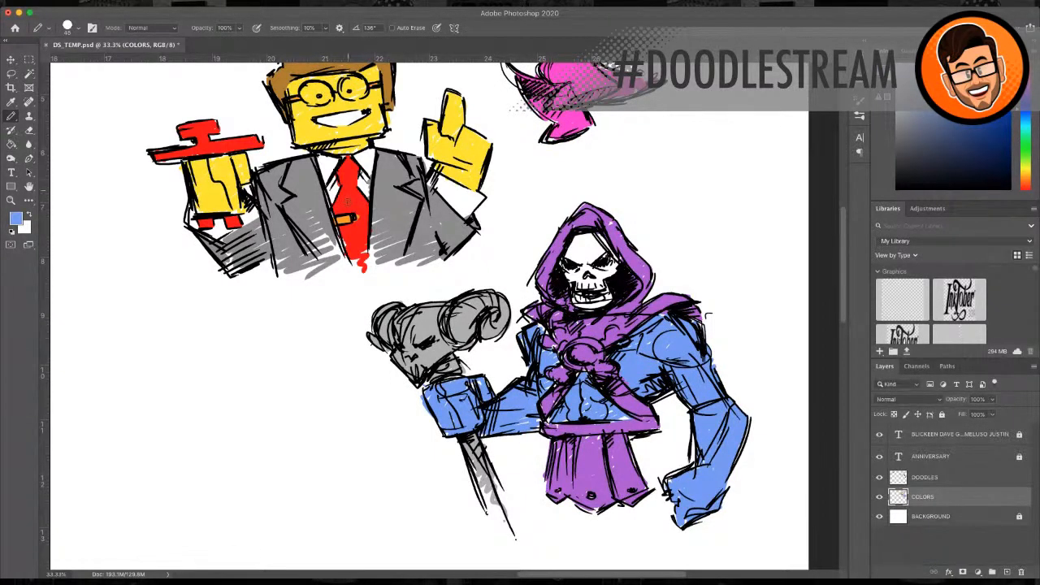
# Step: Try filling the villain's skull face with a light green
pyautogui.press('i')
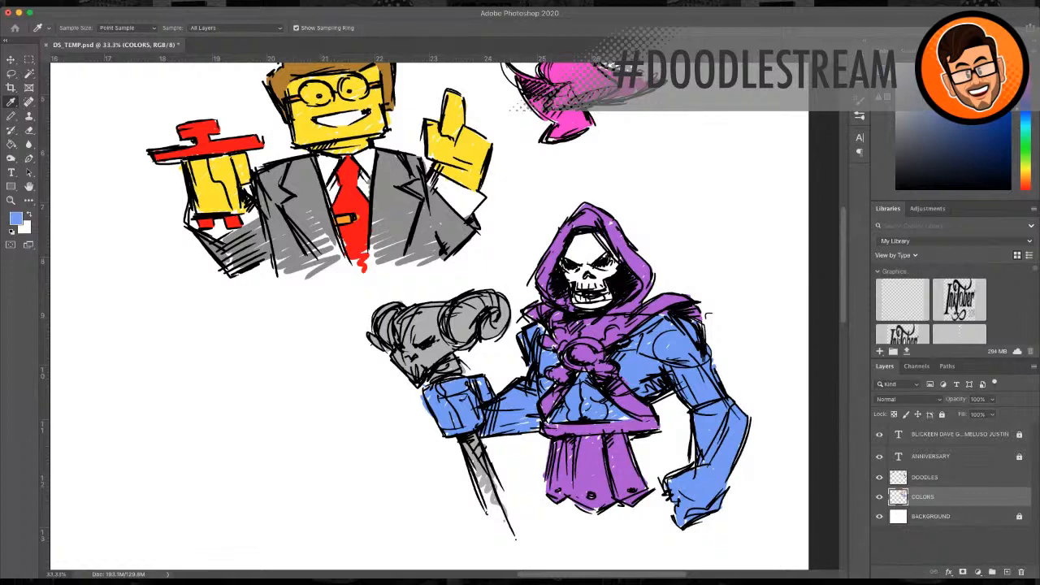
pyautogui.press('b')
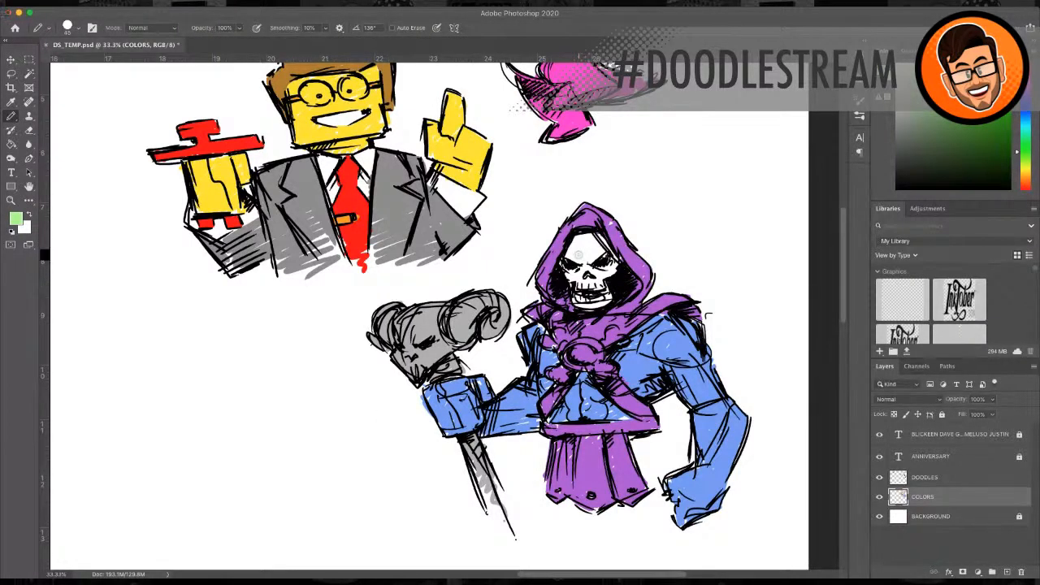
pyautogui.moveTo(576, 244)
pyautogui.mouseDown()
pyautogui.moveTo(597, 295)
pyautogui.moveTo(608, 252)
pyautogui.mouseUp()
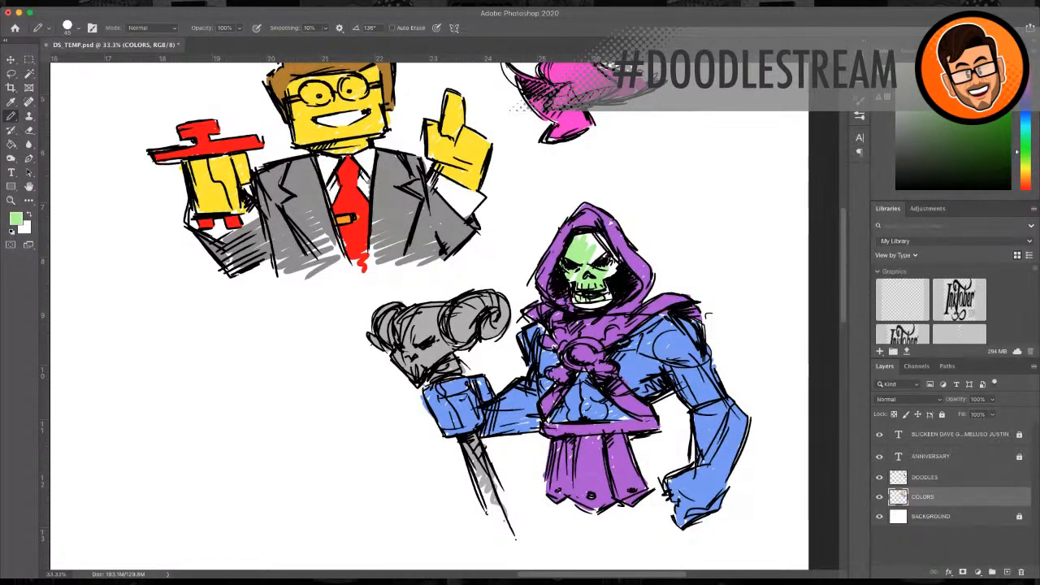
pyautogui.hotkey('ctrl', 'z')
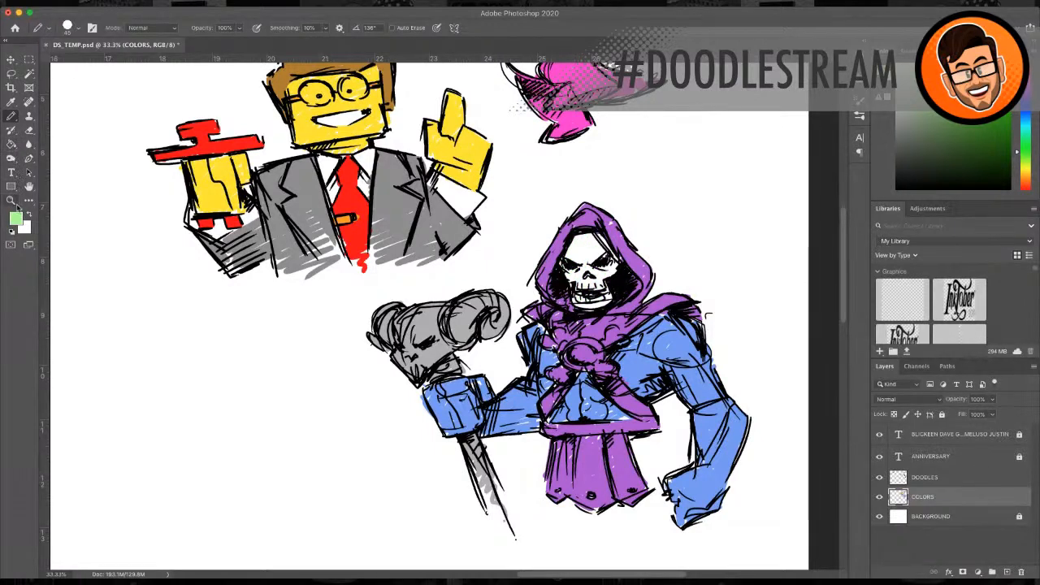
# Step: Choose a paler green and fill the villain's skull face with it, from forehead to jaw
pyautogui.press('i')
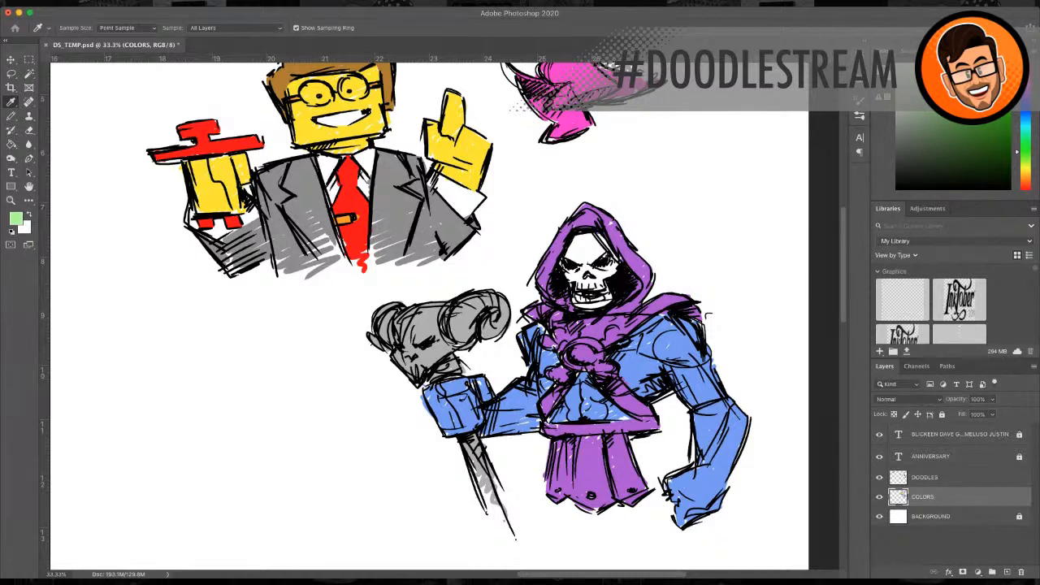
pyautogui.press('b')
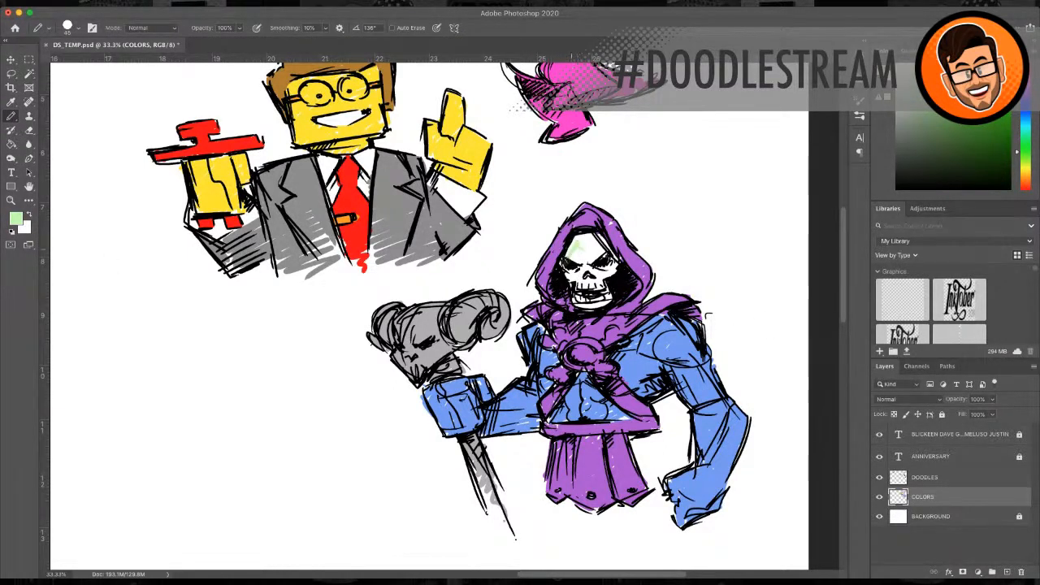
pyautogui.moveTo(566, 260)
pyautogui.mouseDown()
pyautogui.moveTo(578, 245)
pyautogui.moveTo(581, 285)
pyautogui.moveTo(602, 272)
pyautogui.moveTo(595, 303)
pyautogui.moveTo(605, 306)
pyautogui.moveTo(569, 281)
pyautogui.moveTo(586, 255)
pyautogui.moveTo(579, 306)
pyautogui.moveTo(592, 305)
pyautogui.moveTo(613, 269)
pyautogui.moveTo(583, 268)
pyautogui.moveTo(579, 239)
pyautogui.moveTo(599, 239)
pyautogui.moveTo(615, 267)
pyautogui.moveTo(584, 263)
pyautogui.moveTo(582, 235)
pyautogui.moveTo(602, 235)
pyautogui.moveTo(611, 266)
pyautogui.moveTo(564, 270)
pyautogui.moveTo(578, 301)
pyautogui.moveTo(604, 302)
pyautogui.mouseUp()
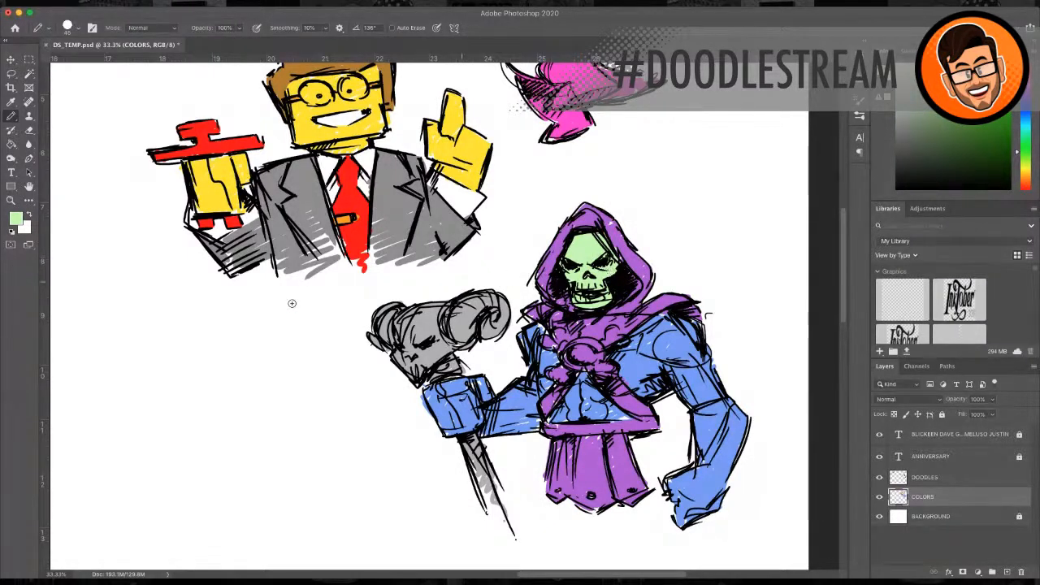
# Step: Examine the coloured villain up close and together with the suited man and the pink dinosaur
pyautogui.click(11, 200)
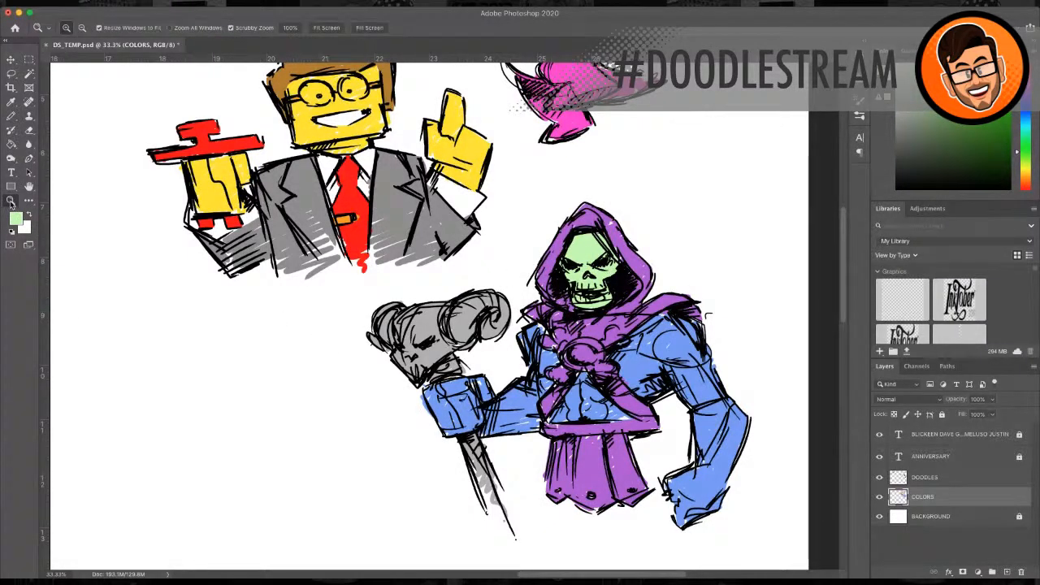
pyautogui.keyDown('alt'); pyautogui.click(415, 284); pyautogui.keyUp('alt')
pyautogui.keyDown('alt'); pyautogui.click(415, 284); pyautogui.keyUp('alt')
pyautogui.keyDown('alt'); pyautogui.click(392, 268); pyautogui.keyUp('alt')
pyautogui.click(478, 315)
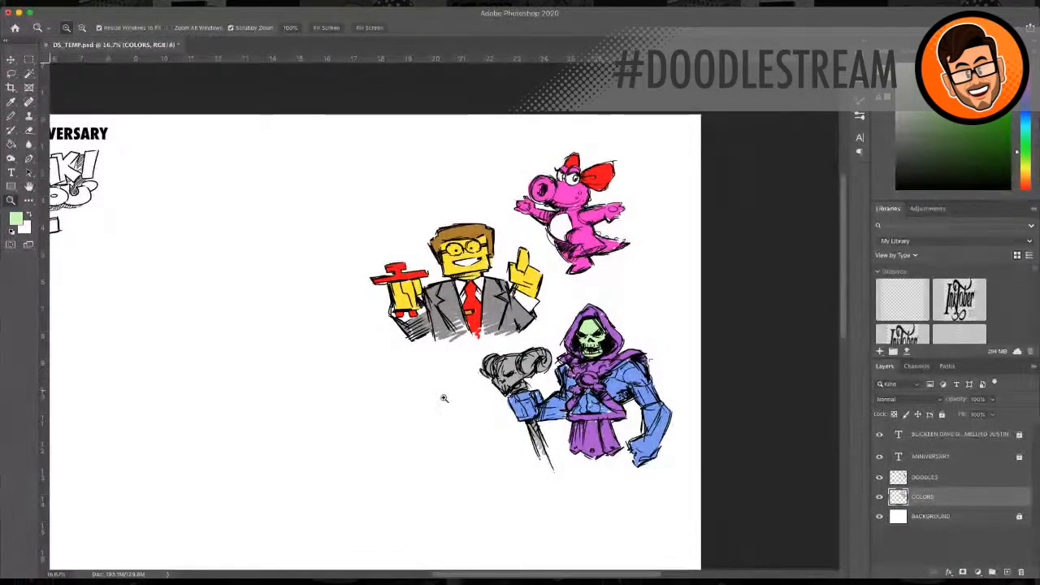
pyautogui.click(621, 387)
pyautogui.click(581, 387)
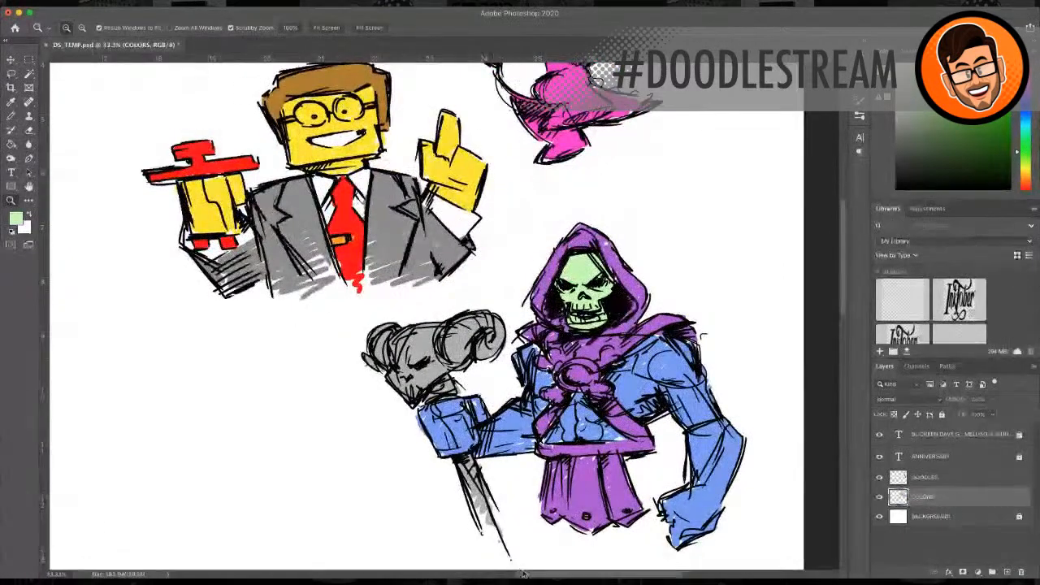
pyautogui.moveTo(523, 577); pyautogui.dragTo(536, 576)
pyautogui.moveTo(843, 254); pyautogui.dragTo(843, 257)
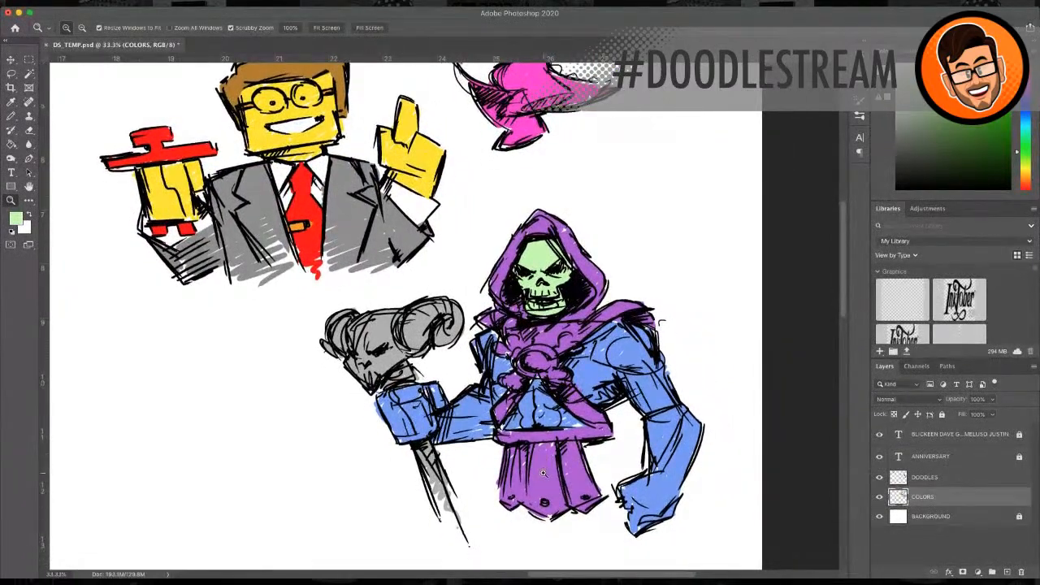
pyautogui.click(28, 130)
pyautogui.scroll(-1, 418, 307)
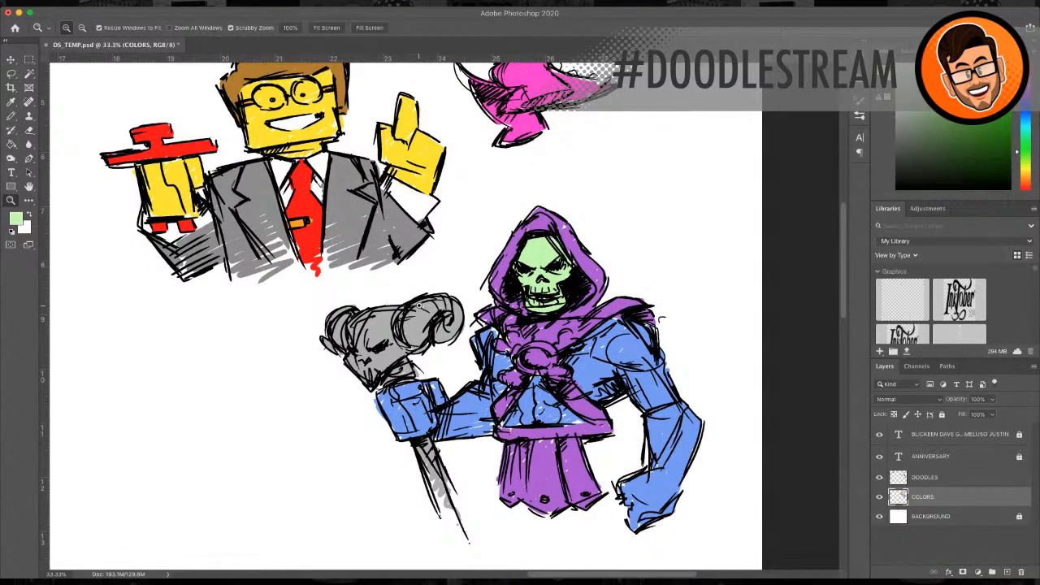
pyautogui.keyDown('alt'); pyautogui.click(252, 330); pyautogui.keyUp('alt')
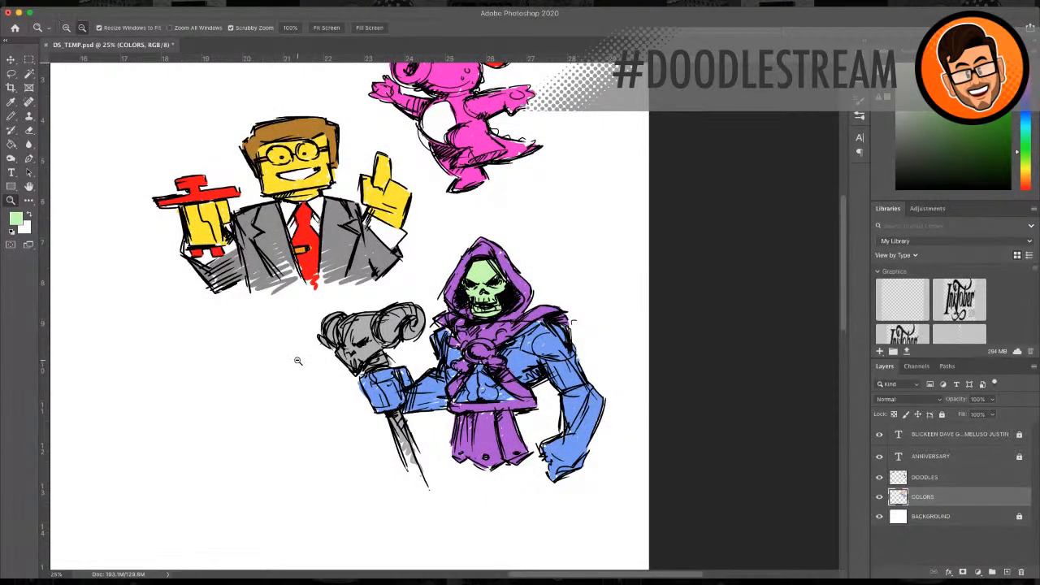
pyautogui.keyDown('alt'); pyautogui.click(294, 358); pyautogui.keyUp('alt')
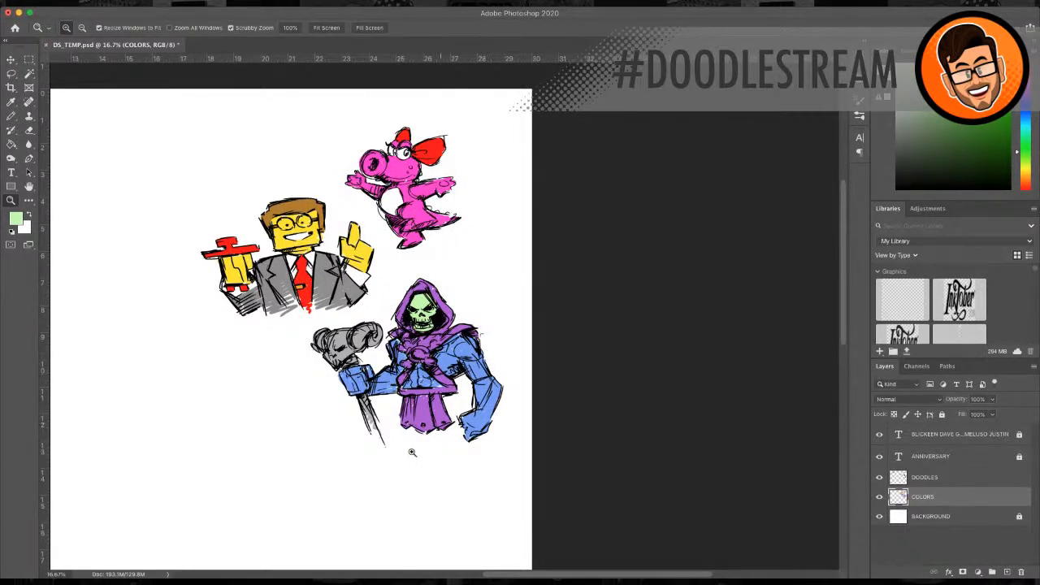
# Step: On the DOODLES layer, sketch a van's front face, windscreen slope and roofline in black with a size 20 pencil, below the suited man
pyautogui.moveTo(511, 576); pyautogui.dragTo(462, 576)
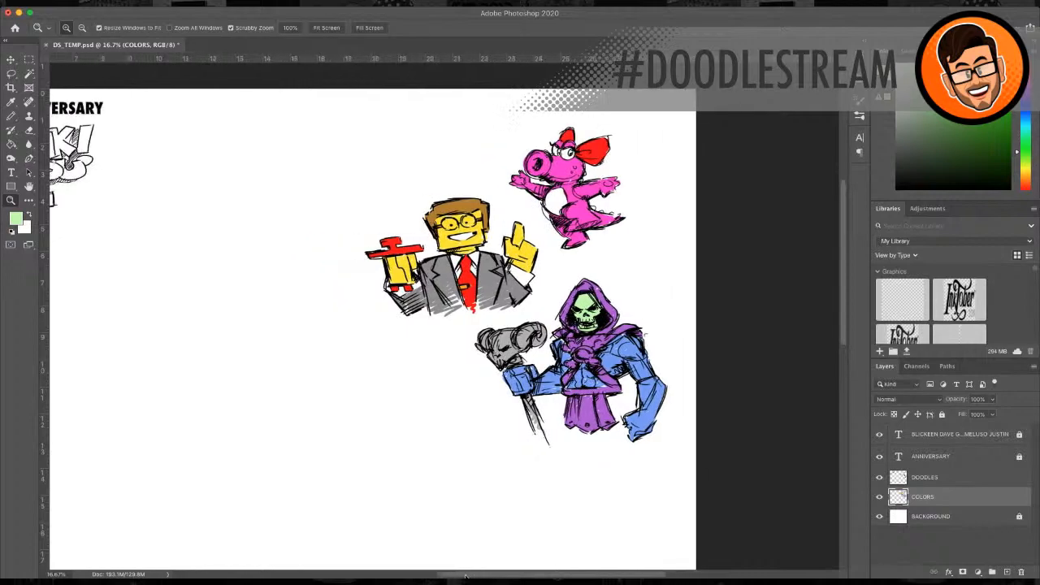
pyautogui.scroll(-3, 397, 437)
pyautogui.click(352, 312)
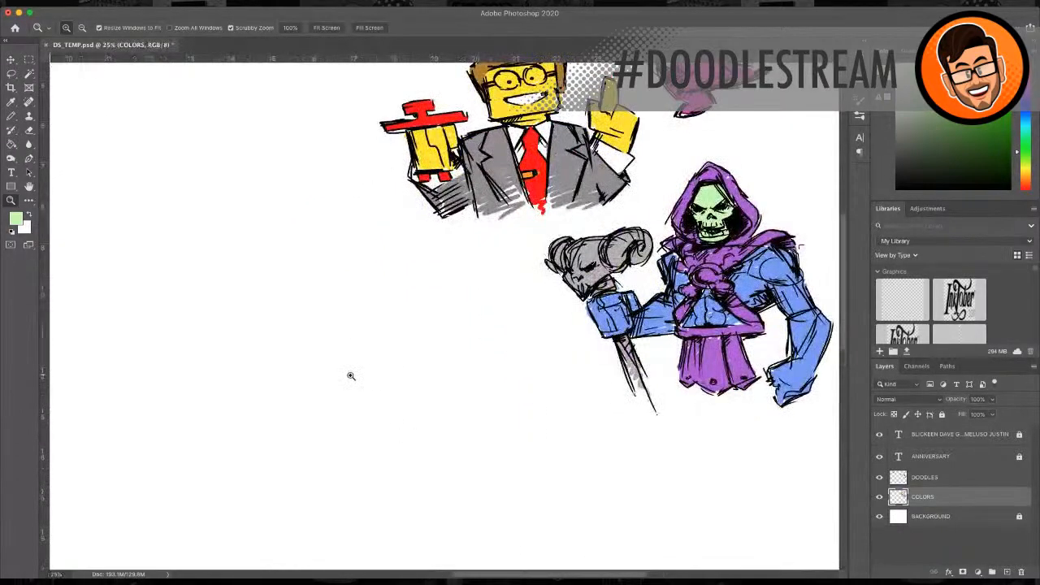
pyautogui.press('b')
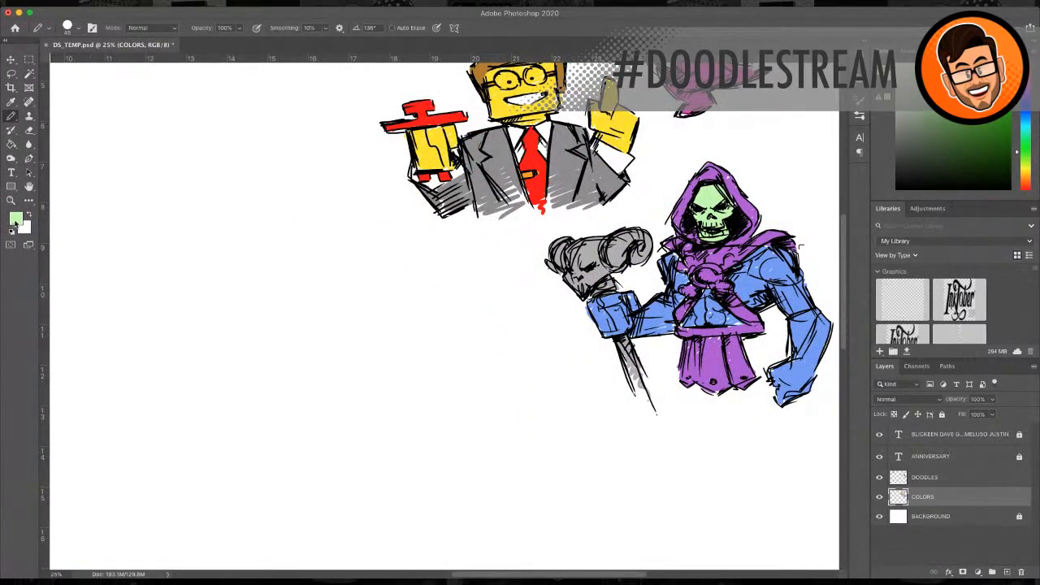
pyautogui.press('i')
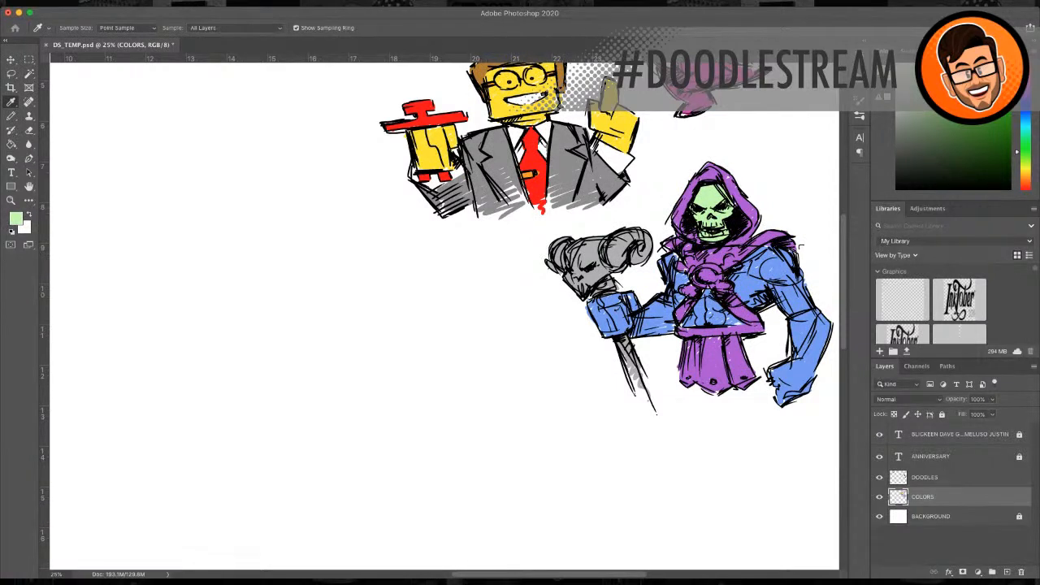
pyautogui.press('d')
pyautogui.press('b')
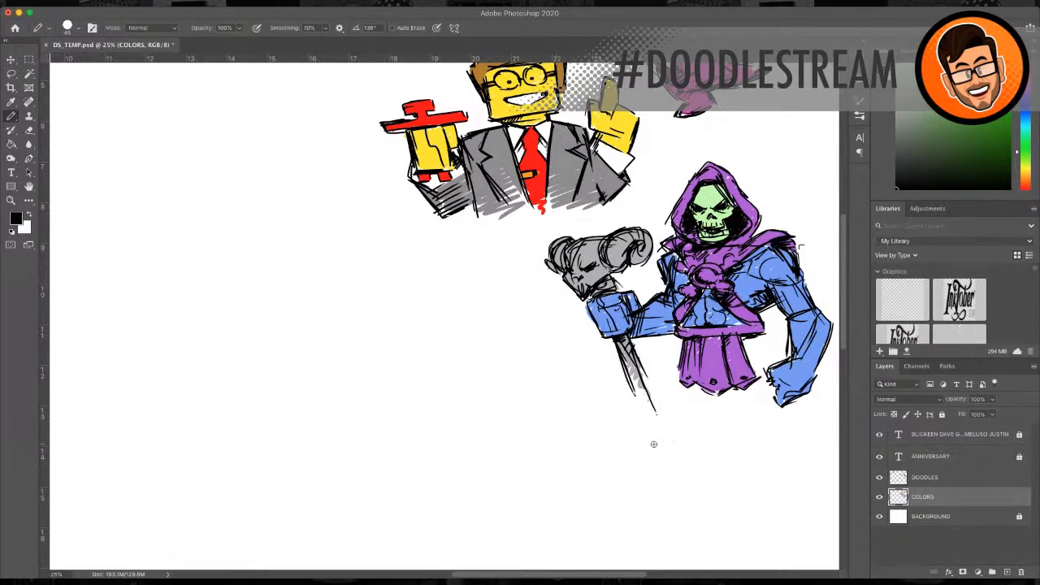
pyautogui.click(932, 479)
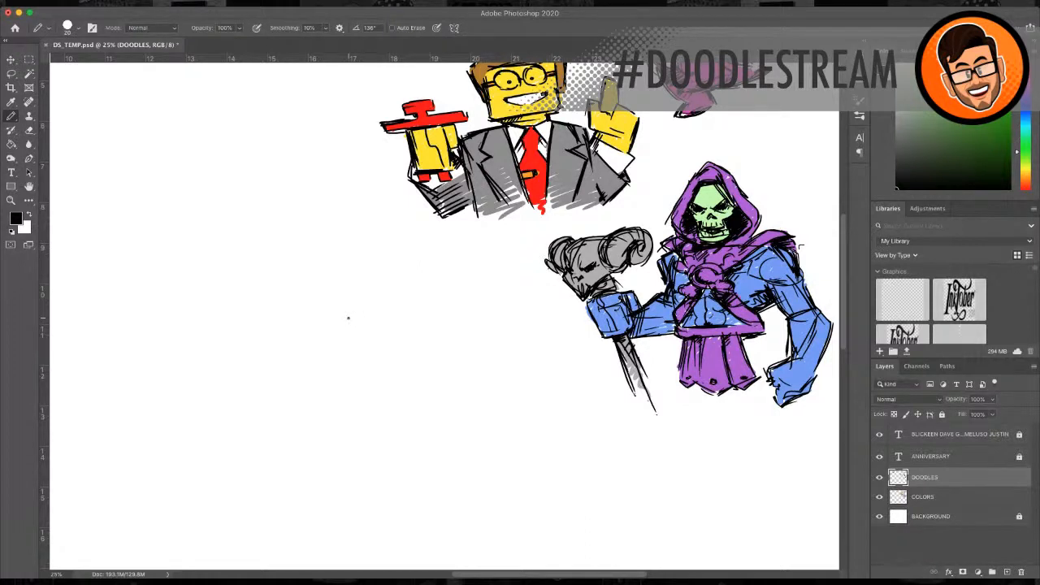
pyautogui.press('[')
pyautogui.moveTo(304, 354)
pyautogui.mouseDown()
pyautogui.moveTo(309, 387)
pyautogui.moveTo(382, 342)
pyautogui.mouseUp()
pyautogui.moveTo(312, 389); pyautogui.dragTo(402, 387)
pyautogui.moveTo(302, 353)
pyautogui.mouseDown()
pyautogui.moveTo(347, 326)
pyautogui.moveTo(372, 291)
pyautogui.moveTo(488, 288)
pyautogui.mouseUp()
pyautogui.moveTo(309, 391); pyautogui.dragTo(390, 392)
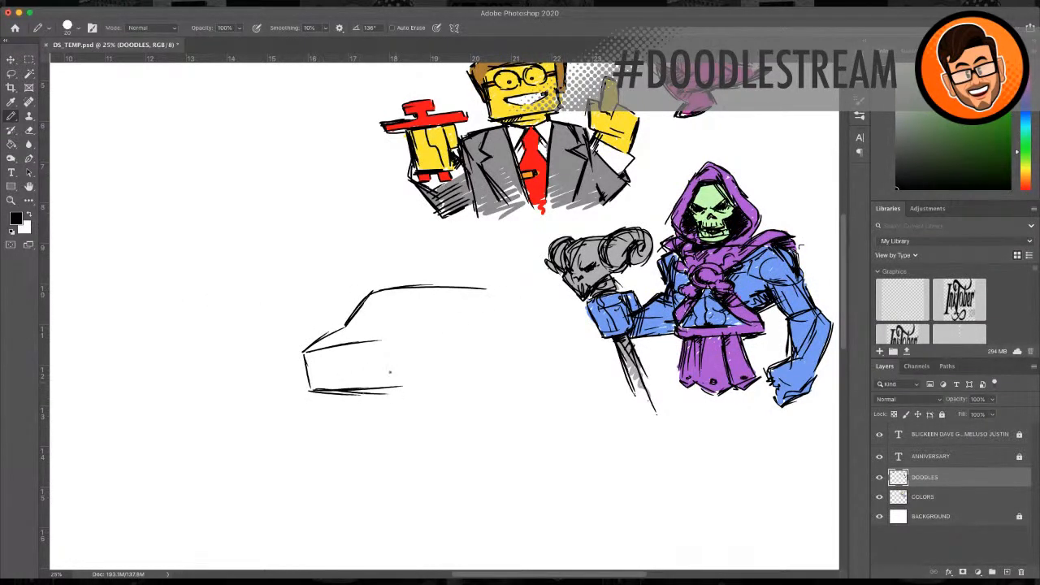
# Step: Add the van's front corner, door pillar and bumper lines, then remove the bonnet line and redraw the windscreen slope farther forward
pyautogui.moveTo(392, 353); pyautogui.dragTo(396, 388)
pyautogui.moveTo(416, 316); pyautogui.dragTo(405, 333)
pyautogui.moveTo(306, 344)
pyautogui.mouseDown()
pyautogui.moveTo(314, 402)
pyautogui.moveTo(361, 403)
pyautogui.mouseUp()
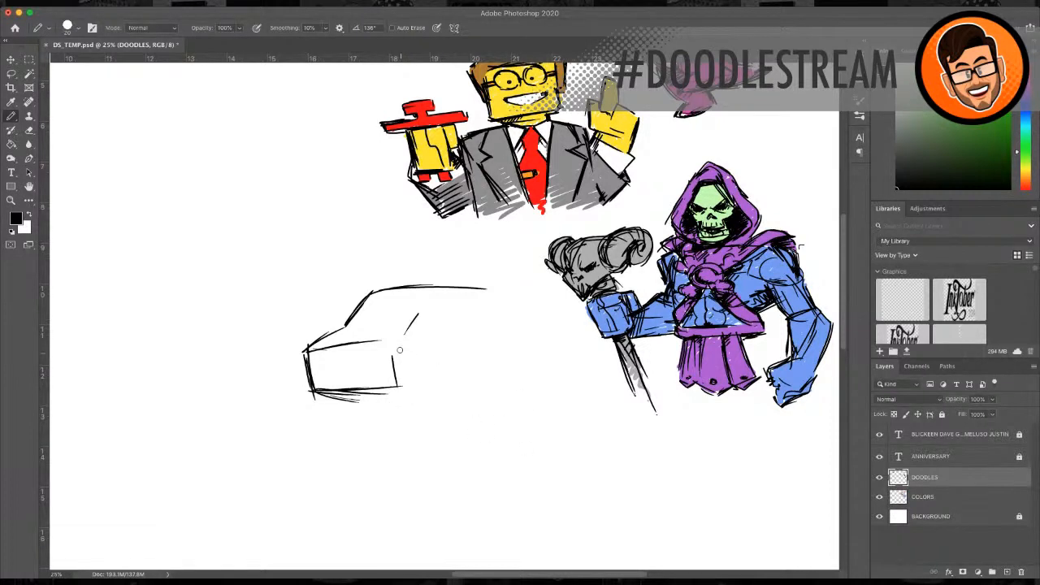
pyautogui.press('super+z')
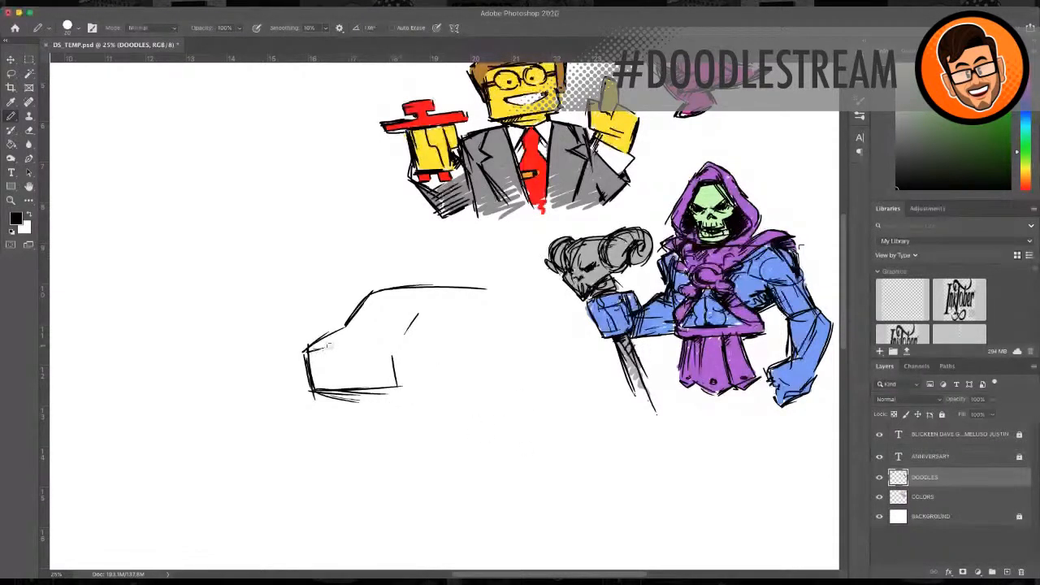
pyautogui.press('super+z')
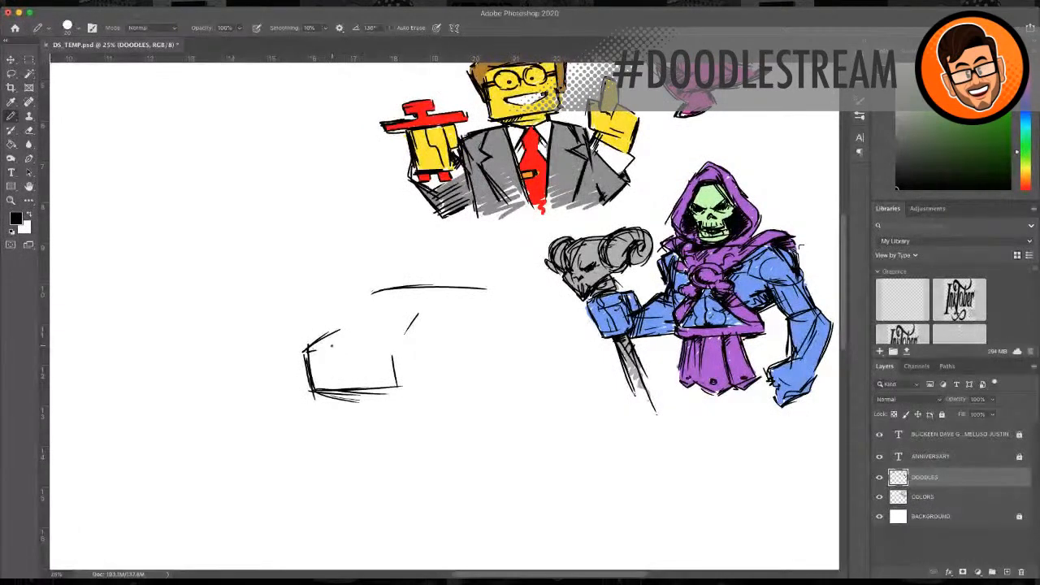
pyautogui.moveTo(334, 335)
pyautogui.mouseDown()
pyautogui.moveTo(359, 292)
pyautogui.moveTo(397, 287)
pyautogui.mouseUp()
# Step: Sketch the van's lower side edge, upright rear end and rear wheel arch
pyautogui.moveTo(335, 399); pyautogui.dragTo(470, 383)
pyautogui.moveTo(408, 402); pyautogui.dragTo(498, 379)
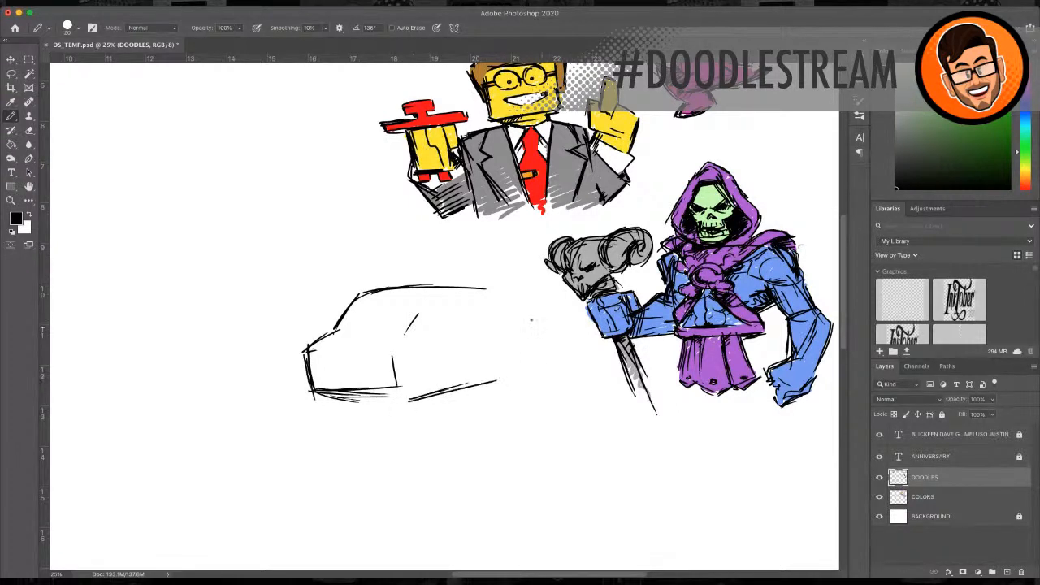
pyautogui.moveTo(502, 294)
pyautogui.mouseDown()
pyautogui.moveTo(512, 368)
pyautogui.moveTo(480, 367)
pyautogui.moveTo(494, 357)
pyautogui.moveTo(511, 379)
pyautogui.mouseUp()
pyautogui.moveTo(479, 374); pyautogui.dragTo(504, 353)
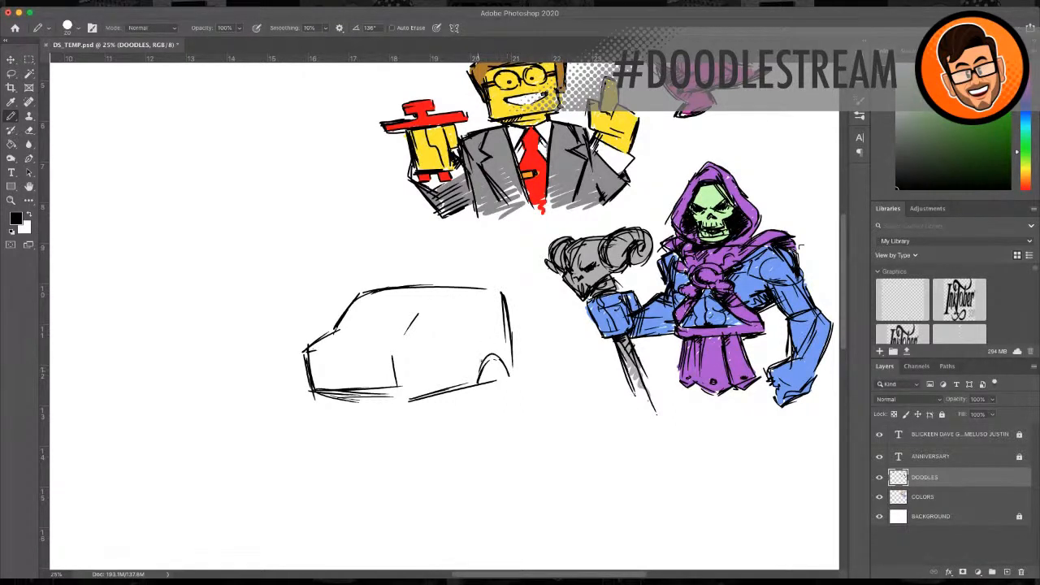
# Step: Draw the van's front and rear wheels with hub details, and shade the far-side tyres beneath the body
pyautogui.moveTo(420, 395)
pyautogui.mouseDown()
pyautogui.moveTo(428, 369)
pyautogui.moveTo(439, 366)
pyautogui.moveTo(452, 388)
pyautogui.moveTo(450, 372)
pyautogui.moveTo(424, 402)
pyautogui.moveTo(434, 416)
pyautogui.mouseUp()
pyautogui.moveTo(449, 379)
pyautogui.mouseDown()
pyautogui.moveTo(450, 396)
pyautogui.moveTo(441, 366)
pyautogui.moveTo(436, 414)
pyautogui.mouseUp()
pyautogui.moveTo(494, 356)
pyautogui.mouseDown()
pyautogui.moveTo(483, 389)
pyautogui.moveTo(491, 400)
pyautogui.moveTo(504, 395)
pyautogui.moveTo(491, 398)
pyautogui.mouseUp()
pyautogui.moveTo(496, 360); pyautogui.dragTo(509, 378)
pyautogui.moveTo(330, 394); pyautogui.dragTo(345, 410)
pyautogui.moveTo(335, 405); pyautogui.dragTo(368, 400)
pyautogui.moveTo(437, 376)
pyautogui.mouseDown()
pyautogui.moveTo(436, 400)
pyautogui.moveTo(408, 412)
pyautogui.moveTo(435, 417)
pyautogui.moveTo(452, 402)
pyautogui.moveTo(410, 413)
pyautogui.moveTo(444, 414)
pyautogui.mouseUp()
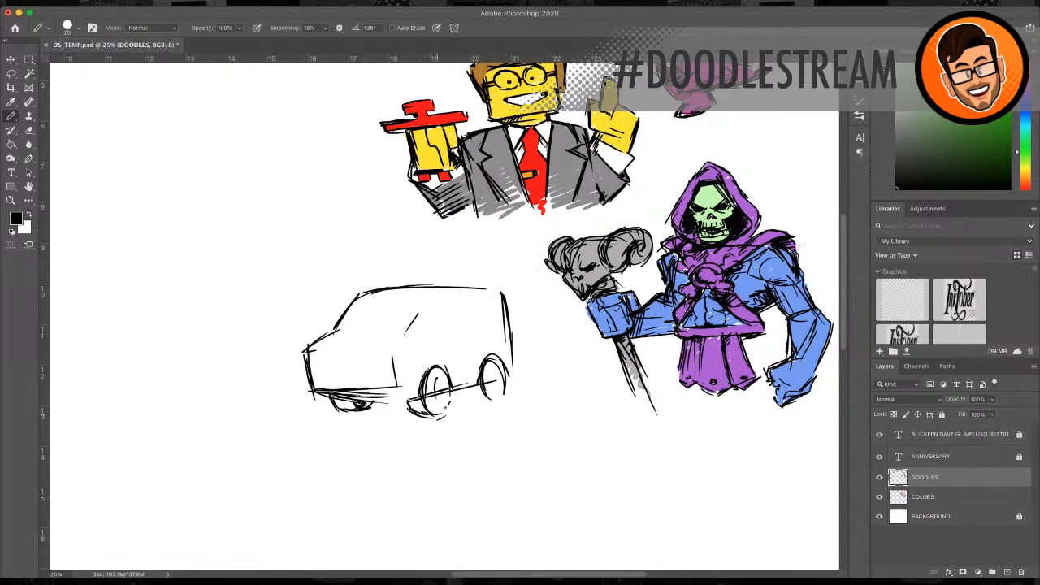
pyautogui.moveTo(431, 376)
pyautogui.mouseDown()
pyautogui.moveTo(436, 399)
pyautogui.moveTo(445, 390)
pyautogui.mouseUp()
pyautogui.moveTo(496, 370); pyautogui.dragTo(492, 383)
pyautogui.moveTo(474, 389); pyautogui.dragTo(481, 399)
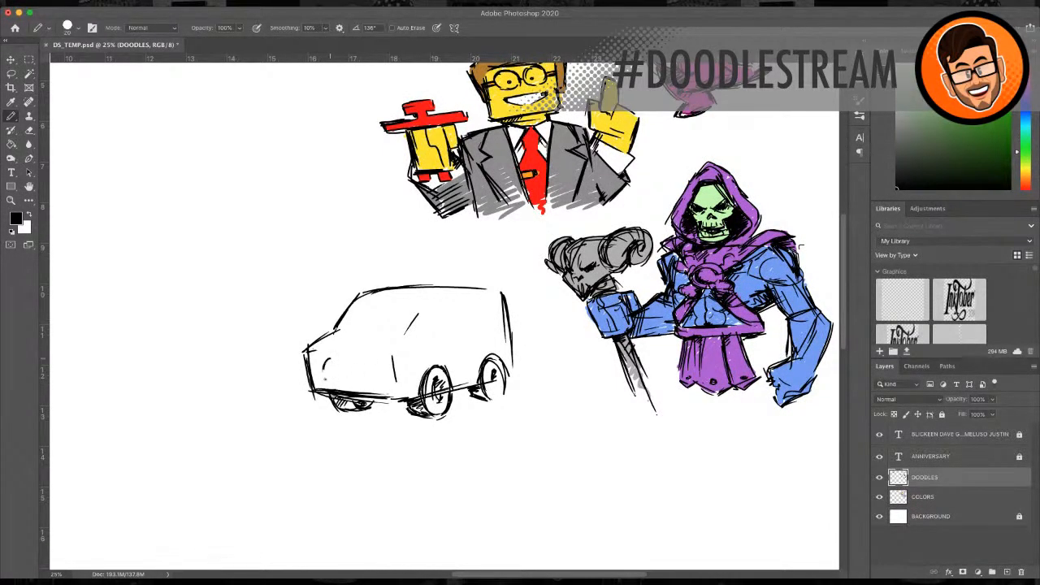
# Step: Draw a round emblem with a star on the van's front, and outline the windscreen and front side window
pyautogui.moveTo(330, 357)
pyautogui.mouseDown()
pyautogui.moveTo(332, 378)
pyautogui.moveTo(343, 352)
pyautogui.moveTo(360, 380)
pyautogui.moveTo(352, 386)
pyautogui.moveTo(341, 353)
pyautogui.moveTo(323, 376)
pyautogui.moveTo(335, 385)
pyautogui.moveTo(351, 369)
pyautogui.moveTo(352, 385)
pyautogui.mouseUp()
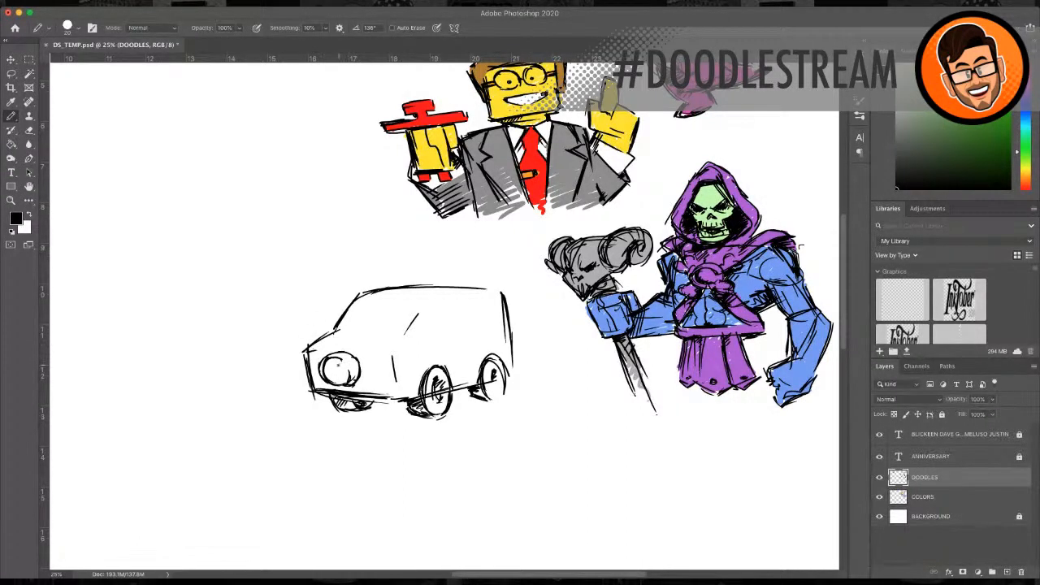
pyautogui.moveTo(330, 365)
pyautogui.mouseDown()
pyautogui.moveTo(331, 383)
pyautogui.moveTo(345, 368)
pyautogui.moveTo(336, 368)
pyautogui.moveTo(326, 372)
pyautogui.moveTo(357, 374)
pyautogui.moveTo(320, 376)
pyautogui.moveTo(342, 388)
pyautogui.moveTo(360, 370)
pyautogui.mouseUp()
pyautogui.moveTo(341, 327)
pyautogui.mouseDown()
pyautogui.moveTo(359, 302)
pyautogui.moveTo(387, 299)
pyautogui.moveTo(344, 328)
pyautogui.moveTo(396, 328)
pyautogui.moveTo(382, 298)
pyautogui.moveTo(411, 300)
pyautogui.moveTo(398, 329)
pyautogui.moveTo(414, 306)
pyautogui.moveTo(405, 321)
pyautogui.moveTo(414, 310)
pyautogui.moveTo(428, 323)
pyautogui.mouseUp()
pyautogui.moveTo(406, 333)
pyautogui.mouseDown()
pyautogui.moveTo(435, 316)
pyautogui.moveTo(420, 302)
pyautogui.moveTo(445, 313)
pyautogui.mouseUp()
pyautogui.moveTo(382, 303)
pyautogui.mouseDown()
pyautogui.moveTo(419, 298)
pyautogui.moveTo(447, 324)
pyautogui.mouseUp()
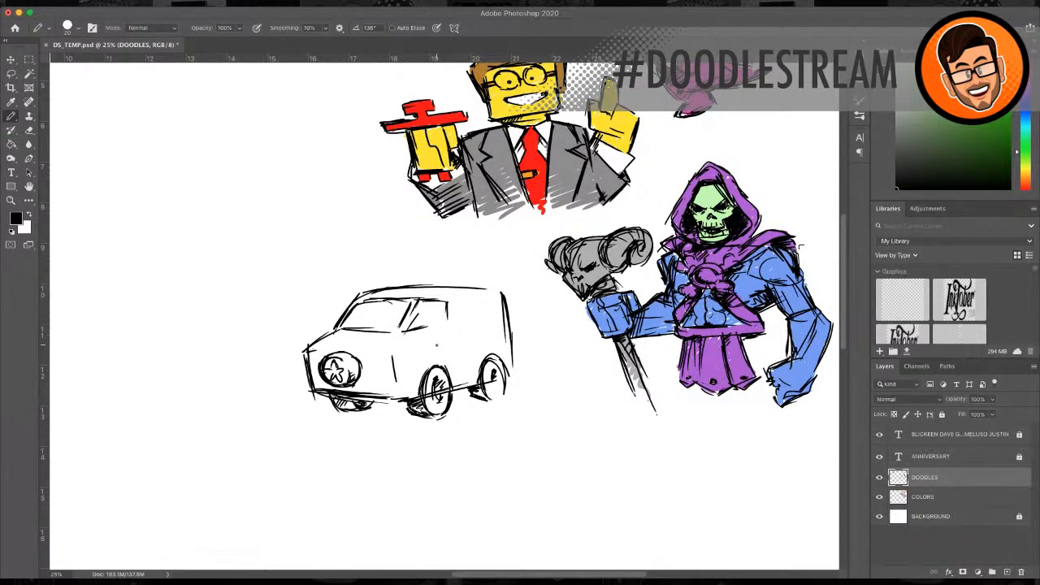
# Step: Add headlights on both sides of the round emblem and sketch the horizontal trim lines across the van's front
pyautogui.moveTo(378, 357); pyautogui.dragTo(392, 375)
pyautogui.moveTo(314, 354); pyautogui.dragTo(314, 363)
pyautogui.moveTo(380, 356); pyautogui.dragTo(378, 369)
pyautogui.moveTo(394, 356); pyautogui.dragTo(395, 366)
pyautogui.moveTo(309, 351); pyautogui.dragTo(380, 366)
pyautogui.moveTo(317, 348)
pyautogui.mouseDown()
pyautogui.moveTo(349, 350)
pyautogui.moveTo(336, 349)
pyautogui.mouseUp()
pyautogui.moveTo(335, 347); pyautogui.dragTo(390, 350)
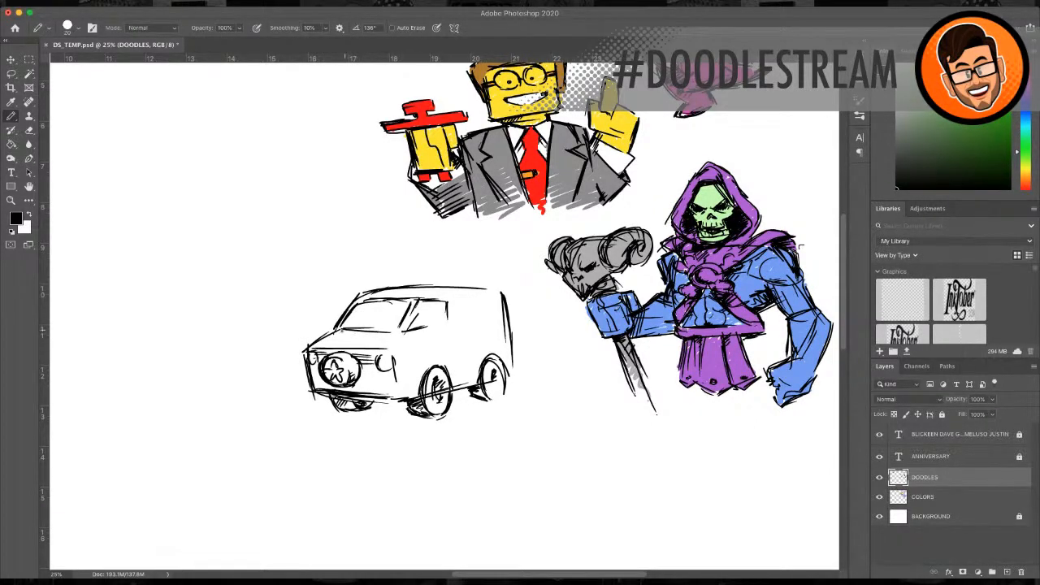
# Step: Detail the van's headlights and front trim, and draw flowers with a wavy line along its side
pyautogui.moveTo(339, 332); pyautogui.dragTo(393, 327)
pyautogui.moveTo(390, 377); pyautogui.dragTo(394, 384)
pyautogui.moveTo(359, 378); pyautogui.dragTo(393, 366)
pyautogui.moveTo(310, 366); pyautogui.dragTo(332, 386)
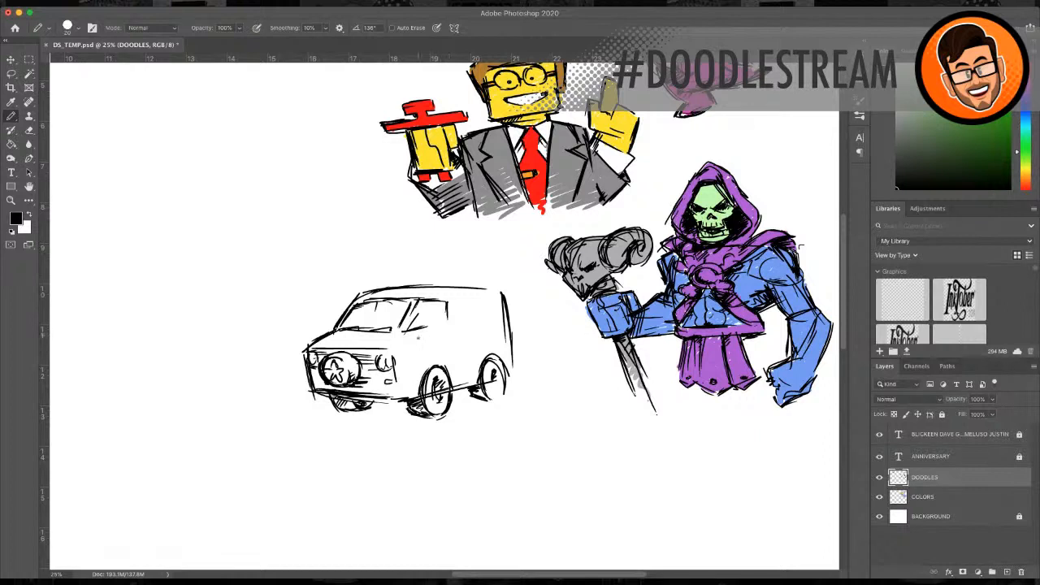
pyautogui.moveTo(429, 335)
pyautogui.mouseDown()
pyautogui.moveTo(413, 350)
pyautogui.moveTo(431, 361)
pyautogui.moveTo(437, 340)
pyautogui.moveTo(421, 350)
pyautogui.moveTo(459, 369)
pyautogui.moveTo(473, 346)
pyautogui.moveTo(482, 359)
pyautogui.moveTo(491, 349)
pyautogui.moveTo(508, 356)
pyautogui.mouseUp()
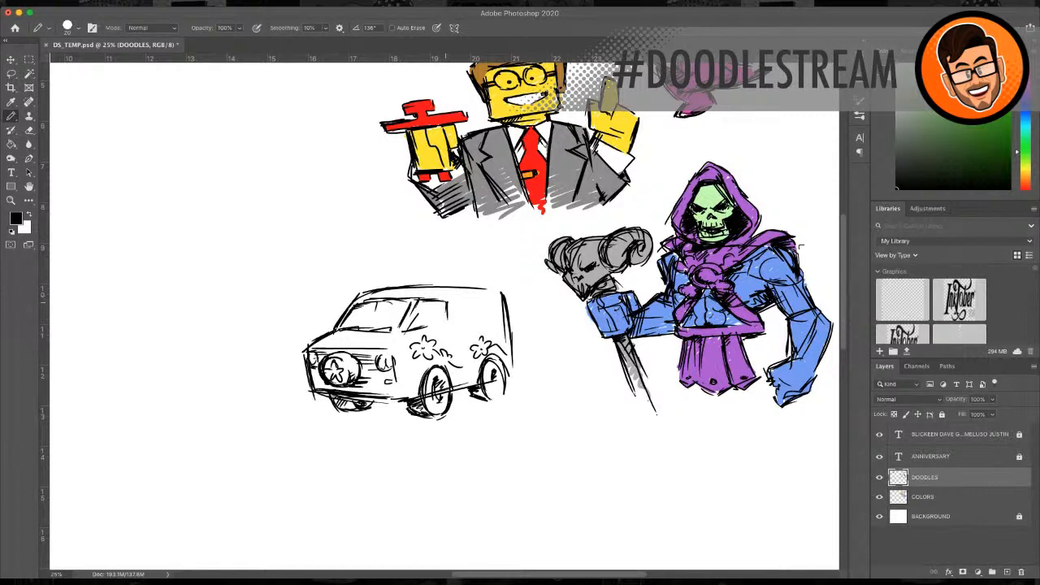
# Step: Redraw the van's front side window as a narrower pane with a slanted rear edge
pyautogui.moveTo(419, 300); pyautogui.dragTo(438, 298)
pyautogui.moveTo(437, 297); pyautogui.dragTo(436, 332)
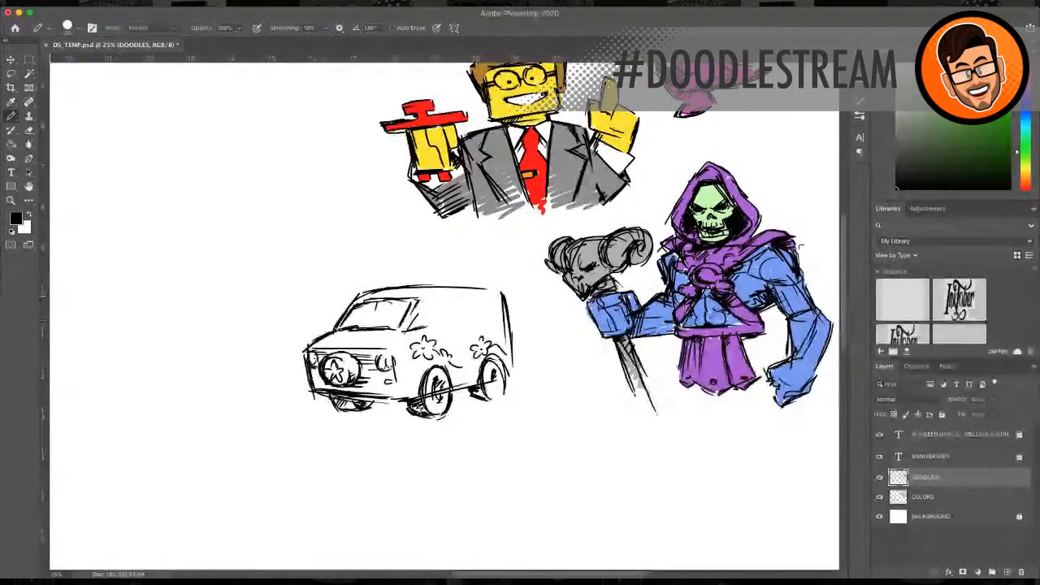
pyautogui.moveTo(421, 297)
pyautogui.mouseDown()
pyautogui.moveTo(408, 324)
pyautogui.moveTo(436, 295)
pyautogui.moveTo(434, 328)
pyautogui.mouseUp()
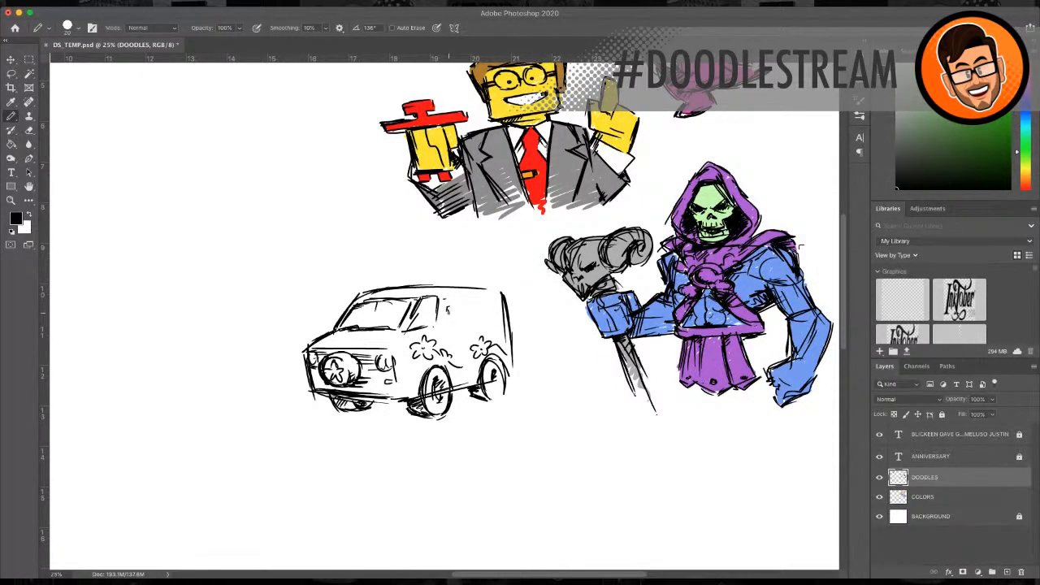
# Step: Hand-letter two lines of scribbled text on the van's upper side behind the front window
pyautogui.moveTo(451, 307); pyautogui.dragTo(459, 317)
pyautogui.moveTo(461, 298)
pyautogui.mouseDown()
pyautogui.moveTo(492, 294)
pyautogui.moveTo(487, 324)
pyautogui.moveTo(500, 322)
pyautogui.moveTo(487, 305)
pyautogui.moveTo(501, 301)
pyautogui.moveTo(460, 316)
pyautogui.moveTo(492, 306)
pyautogui.moveTo(469, 321)
pyautogui.mouseUp()
pyautogui.moveTo(471, 315); pyautogui.dragTo(473, 321)
pyautogui.moveTo(475, 314); pyautogui.dragTo(491, 322)
pyautogui.moveTo(495, 306); pyautogui.dragTo(499, 321)
pyautogui.moveTo(501, 312)
pyautogui.mouseDown()
pyautogui.moveTo(501, 322)
pyautogui.moveTo(496, 314)
pyautogui.mouseUp()
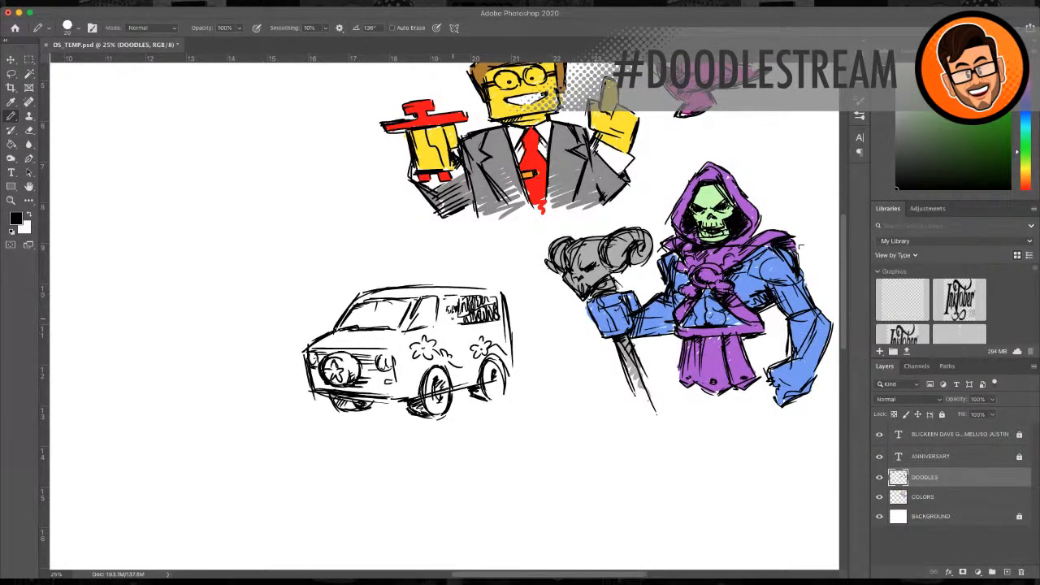
# Step: Draw the door line behind the van's side window and extend the wavy pattern around the front corner
pyautogui.moveTo(445, 295); pyautogui.dragTo(446, 323)
pyautogui.moveTo(440, 295); pyautogui.dragTo(455, 369)
pyautogui.moveTo(395, 346); pyautogui.dragTo(401, 362)
pyautogui.moveTo(396, 360); pyautogui.dragTo(412, 369)
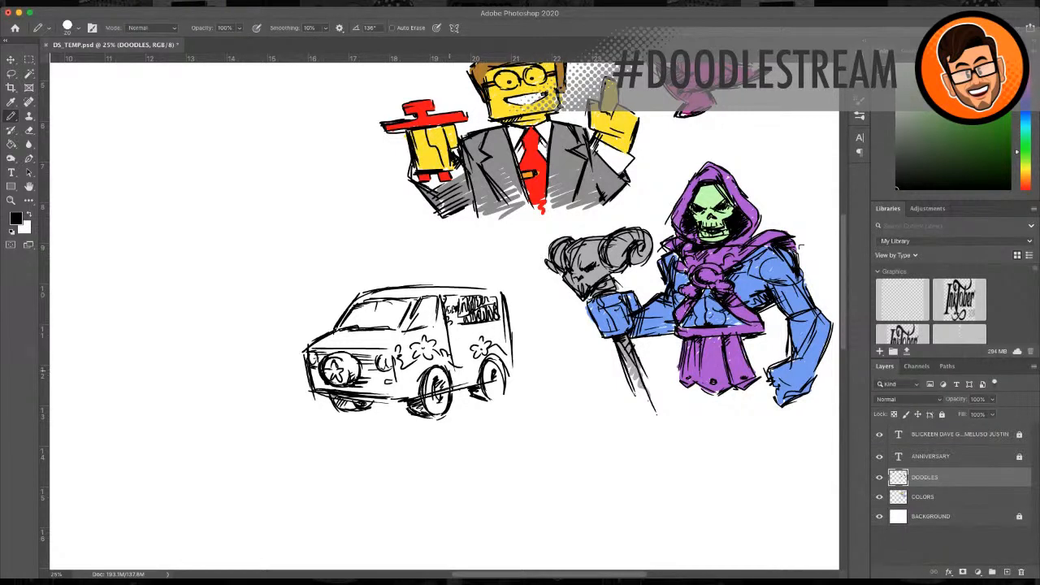
# Step: Reinforce the van's rear edge, lower side edge and front corner with darker strokes
pyautogui.moveTo(455, 382)
pyautogui.mouseDown()
pyautogui.moveTo(474, 388)
pyautogui.moveTo(505, 358)
pyautogui.moveTo(515, 375)
pyautogui.mouseUp()
pyautogui.moveTo(503, 298); pyautogui.dragTo(512, 373)
pyautogui.moveTo(303, 352); pyautogui.dragTo(309, 378)
pyautogui.moveTo(303, 358)
pyautogui.mouseDown()
pyautogui.moveTo(319, 395)
pyautogui.moveTo(398, 402)
pyautogui.moveTo(437, 380)
pyautogui.moveTo(453, 390)
pyautogui.moveTo(478, 377)
pyautogui.mouseUp()
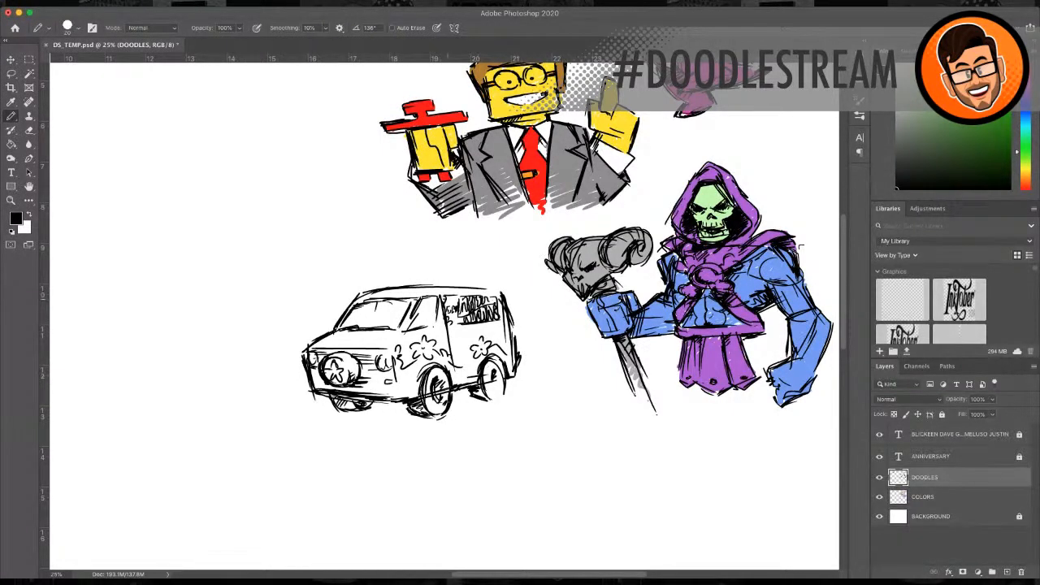
# Step: Add speed lines and a dust puff behind the van, and sketch passengers inside the windows
pyautogui.moveTo(483, 287); pyautogui.dragTo(501, 291)
pyautogui.moveTo(509, 388)
pyautogui.mouseDown()
pyautogui.moveTo(541, 371)
pyautogui.moveTo(545, 387)
pyautogui.mouseUp()
pyautogui.moveTo(492, 299); pyautogui.dragTo(526, 296)
pyautogui.moveTo(518, 353); pyautogui.dragTo(537, 350)
pyautogui.moveTo(373, 307)
pyautogui.mouseDown()
pyautogui.moveTo(405, 325)
pyautogui.moveTo(396, 330)
pyautogui.moveTo(379, 326)
pyautogui.moveTo(429, 316)
pyautogui.mouseUp()
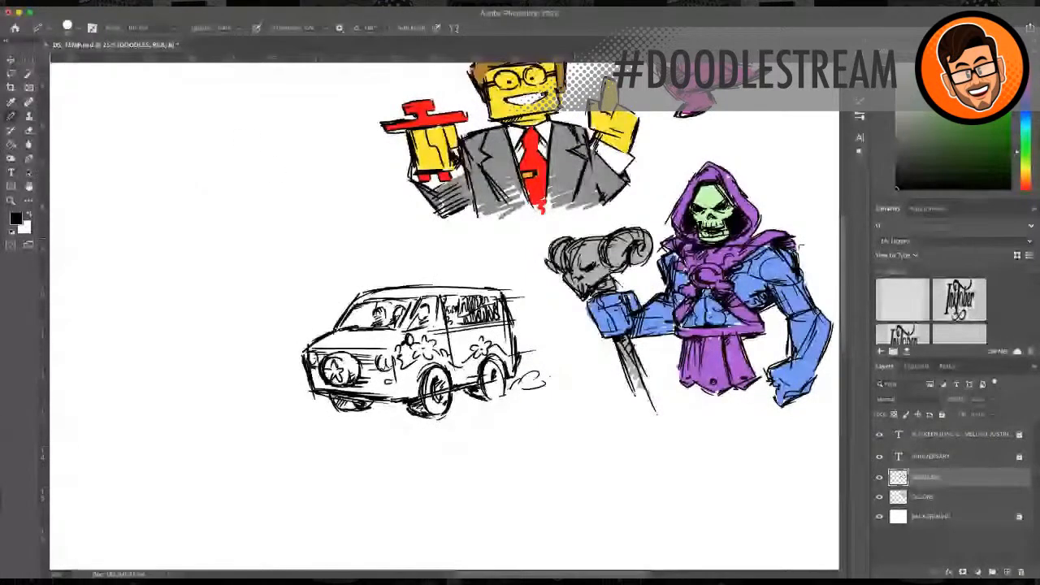
# Step: Make the COLORS layer active and choose a bright blue foreground colour for painting
pyautogui.click(974, 503)
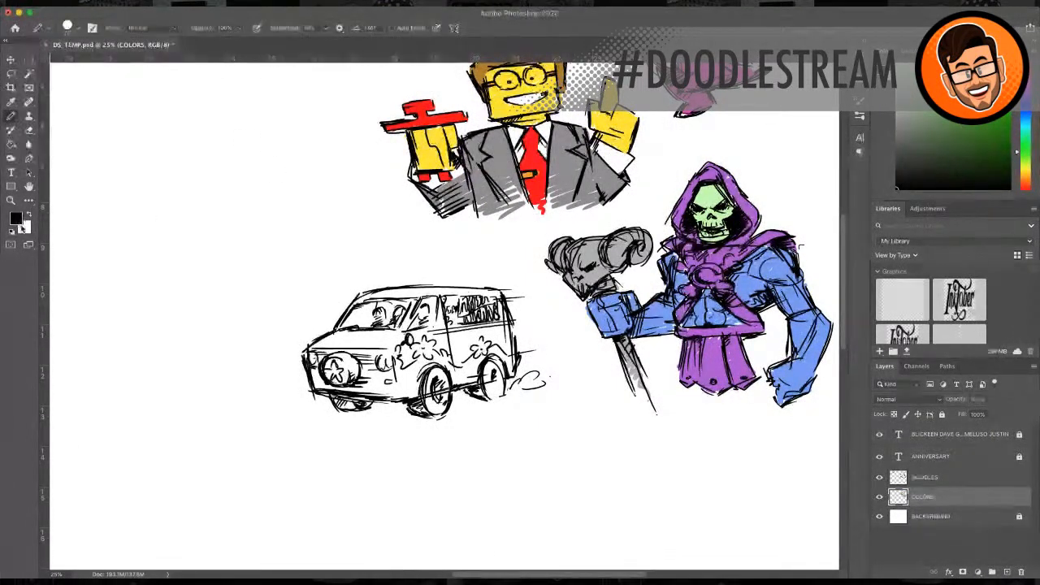
pyautogui.press('i')
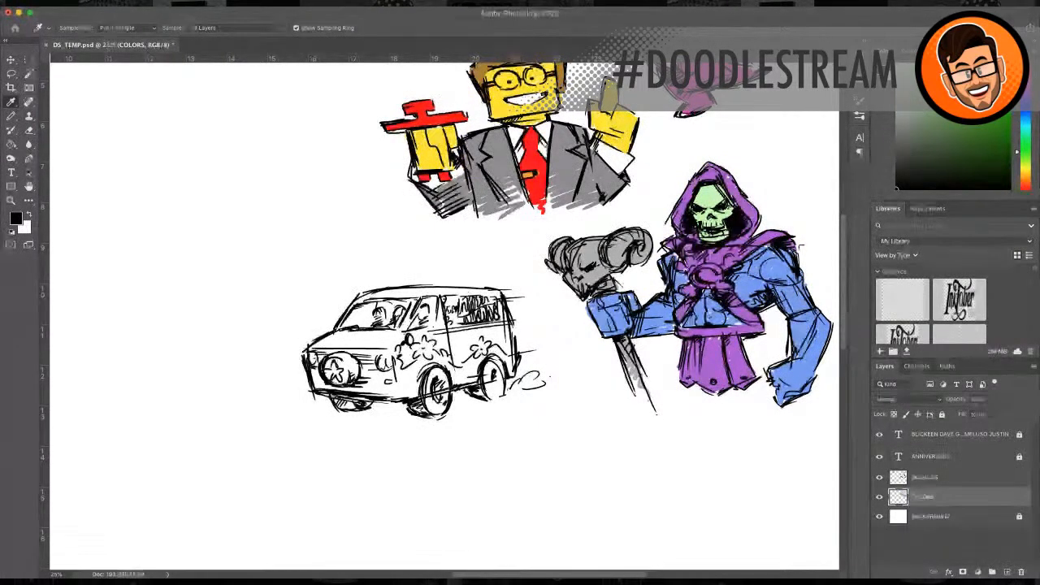
pyautogui.click(801, 246)
pyautogui.press('b')
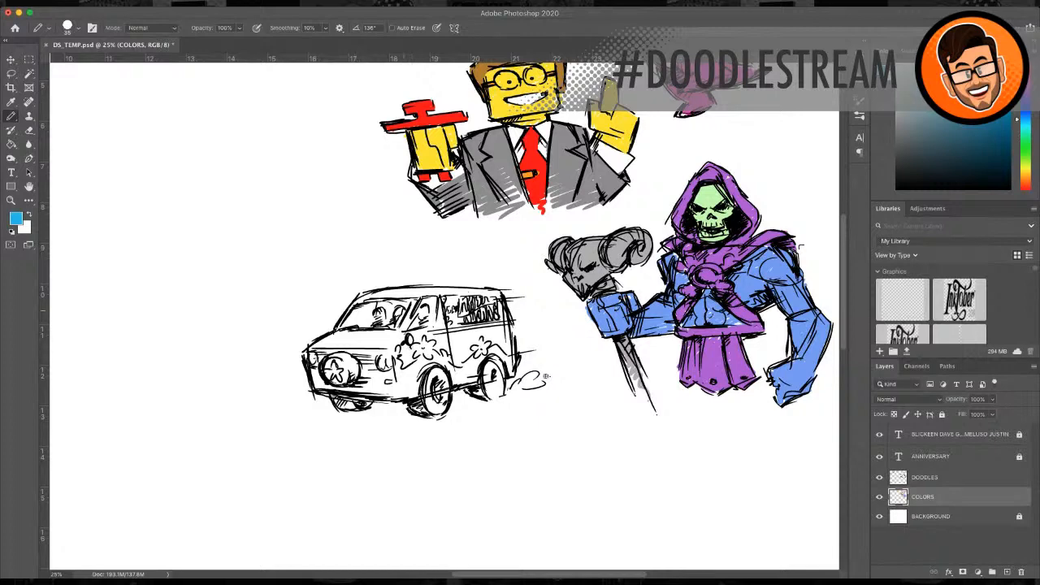
pyautogui.click(879, 497)
pyautogui.click(880, 496)
pyautogui.click(879, 497)
pyautogui.click(879, 497)
pyautogui.click(11, 74)
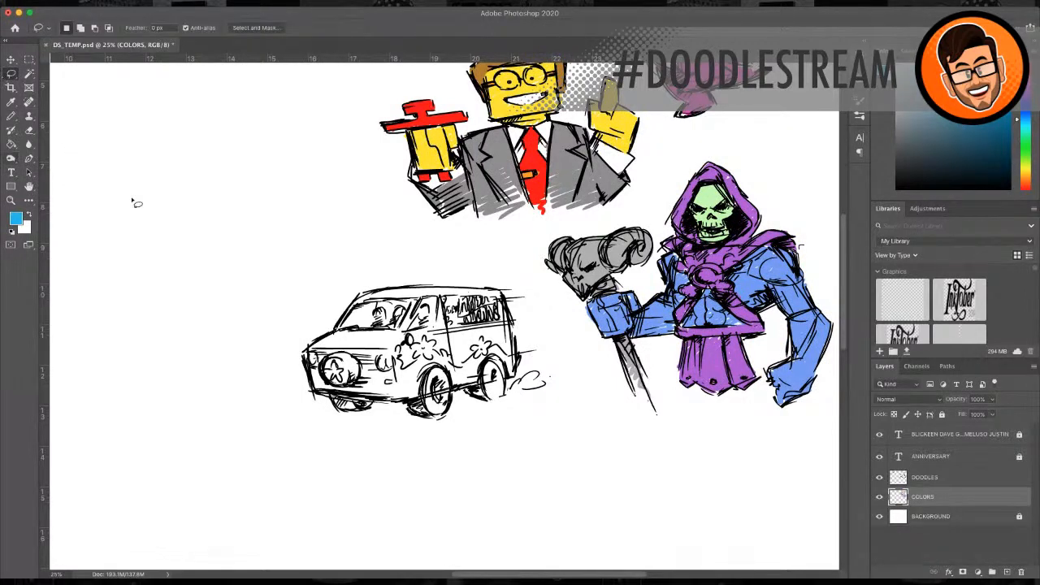
pyautogui.moveTo(341, 279)
pyautogui.mouseDown()
pyautogui.moveTo(298, 345)
pyautogui.moveTo(287, 404)
pyautogui.moveTo(389, 435)
pyautogui.moveTo(486, 433)
pyautogui.moveTo(540, 414)
pyautogui.moveTo(561, 385)
pyautogui.moveTo(565, 353)
pyautogui.moveTo(528, 288)
pyautogui.moveTo(418, 255)
pyautogui.moveTo(349, 280)
pyautogui.mouseUp()
pyautogui.click(879, 497)
pyautogui.click(880, 497)
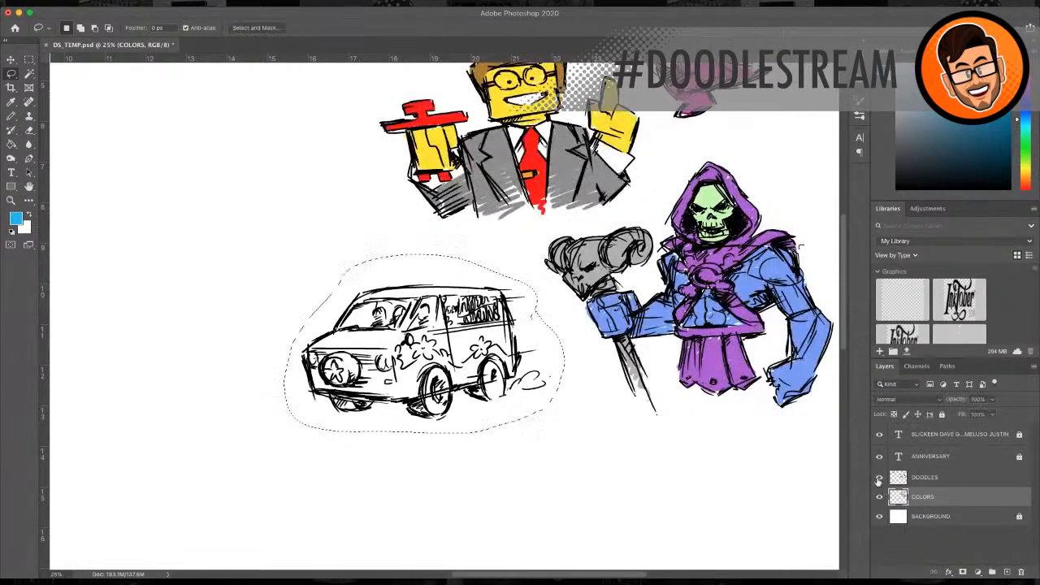
pyautogui.click(879, 477)
pyautogui.click(879, 477)
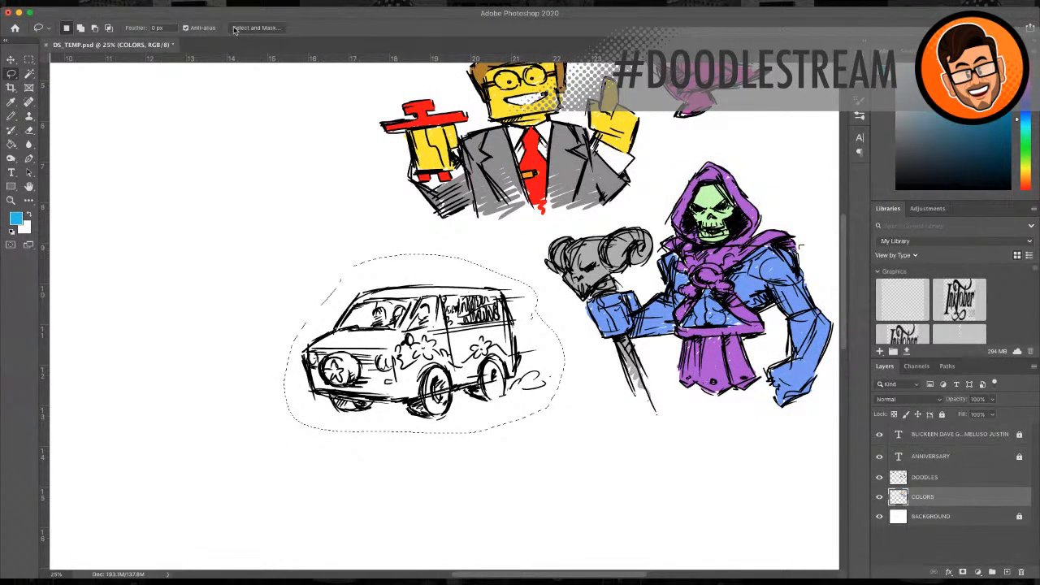
pyautogui.hotkey('ctrl', 'd')
# Step: Paint the van's bonnet, windscreen frame, roof and upper side bright blue with the Pencil tool
pyautogui.click(11, 115)
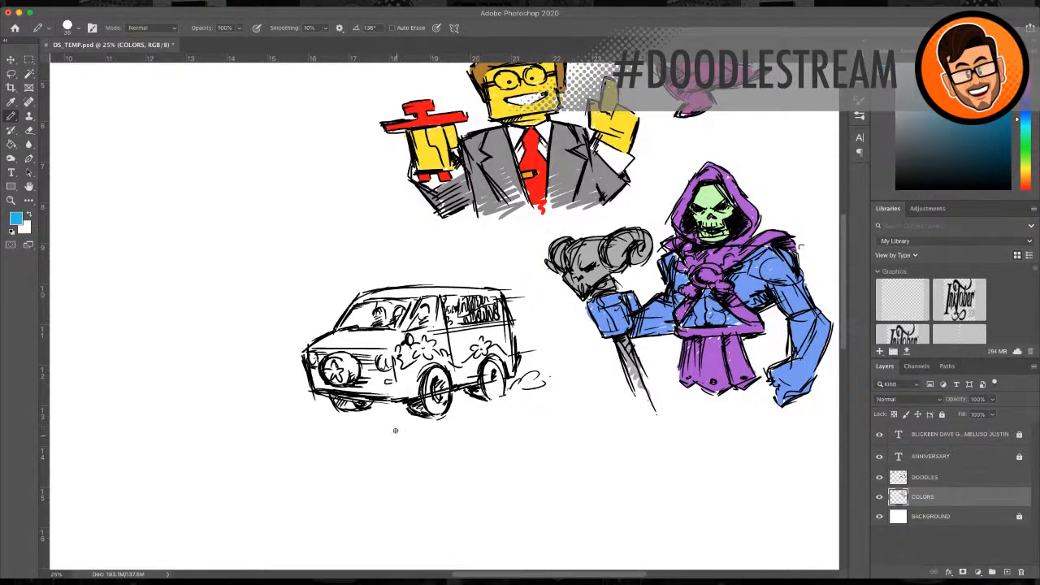
pyautogui.moveTo(336, 346)
pyautogui.mouseDown()
pyautogui.moveTo(313, 346)
pyautogui.moveTo(351, 336)
pyautogui.mouseUp()
pyautogui.moveTo(326, 362)
pyautogui.mouseDown()
pyautogui.moveTo(398, 341)
pyautogui.moveTo(374, 361)
pyautogui.moveTo(382, 335)
pyautogui.moveTo(325, 341)
pyautogui.moveTo(337, 323)
pyautogui.moveTo(351, 356)
pyautogui.mouseUp()
pyautogui.moveTo(403, 329)
pyautogui.mouseDown()
pyautogui.moveTo(417, 299)
pyautogui.moveTo(404, 333)
pyautogui.mouseUp()
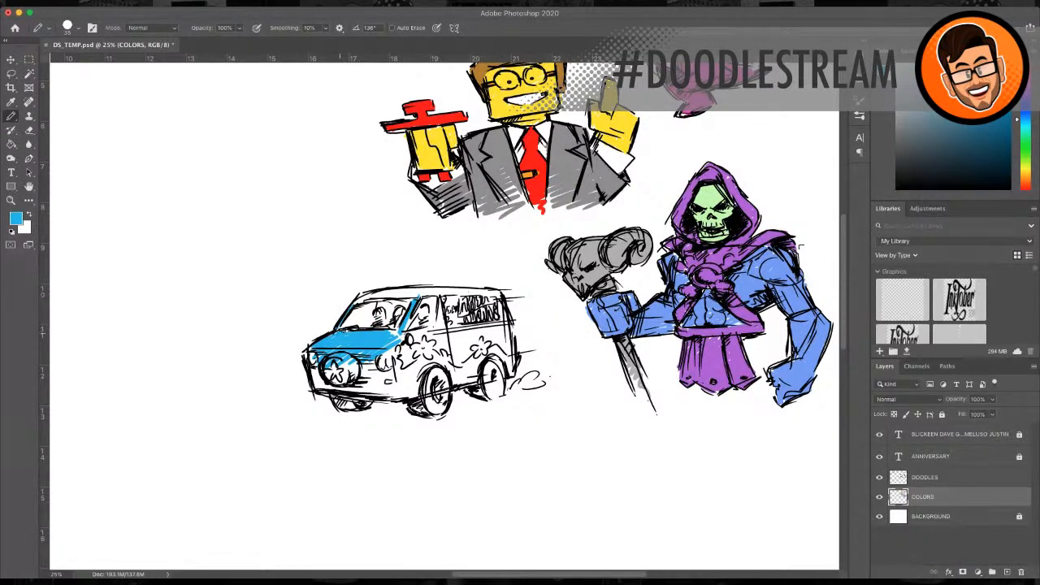
pyautogui.moveTo(357, 298)
pyautogui.mouseDown()
pyautogui.moveTo(458, 293)
pyautogui.moveTo(492, 304)
pyautogui.mouseUp()
pyautogui.moveTo(413, 326)
pyautogui.mouseDown()
pyautogui.moveTo(392, 331)
pyautogui.moveTo(474, 329)
pyautogui.moveTo(382, 361)
pyautogui.moveTo(478, 341)
pyautogui.mouseUp()
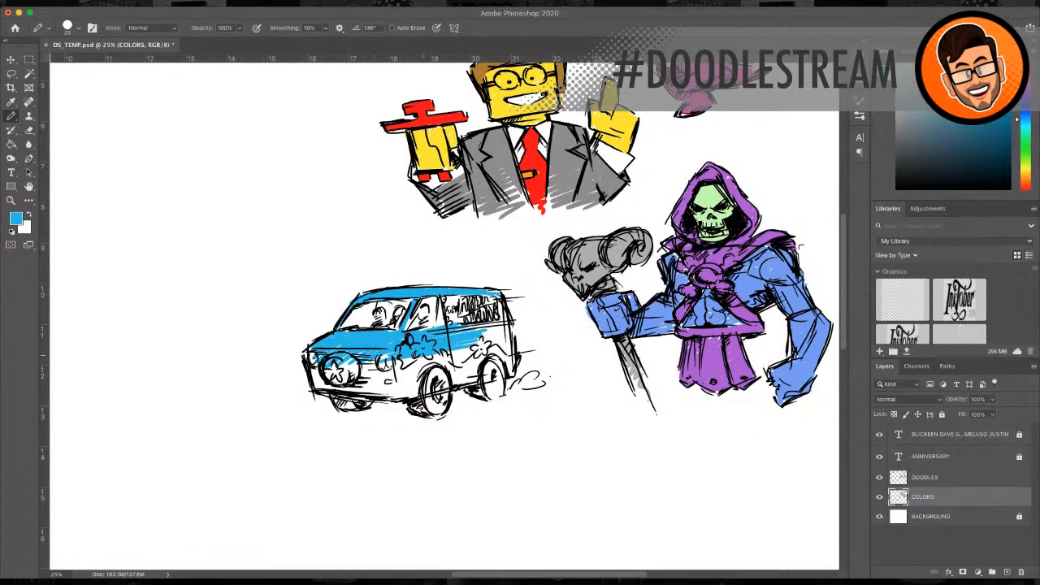
# Step: Fill the rest of the van's front and side bodywork with bright blue, using a larger pencil tip
pyautogui.moveTo(440, 297)
pyautogui.mouseDown()
pyautogui.moveTo(437, 329)
pyautogui.moveTo(444, 295)
pyautogui.moveTo(452, 324)
pyautogui.moveTo(460, 300)
pyautogui.moveTo(473, 323)
pyautogui.moveTo(479, 301)
pyautogui.moveTo(489, 341)
pyautogui.moveTo(497, 302)
pyautogui.moveTo(502, 319)
pyautogui.moveTo(498, 295)
pyautogui.moveTo(448, 302)
pyautogui.moveTo(473, 293)
pyautogui.moveTo(477, 320)
pyautogui.moveTo(457, 348)
pyautogui.moveTo(434, 366)
pyautogui.moveTo(401, 356)
pyautogui.moveTo(439, 366)
pyautogui.moveTo(406, 376)
pyautogui.moveTo(439, 384)
pyautogui.moveTo(392, 396)
pyautogui.moveTo(476, 374)
pyautogui.moveTo(439, 380)
pyautogui.mouseUp()
pyautogui.press(']')
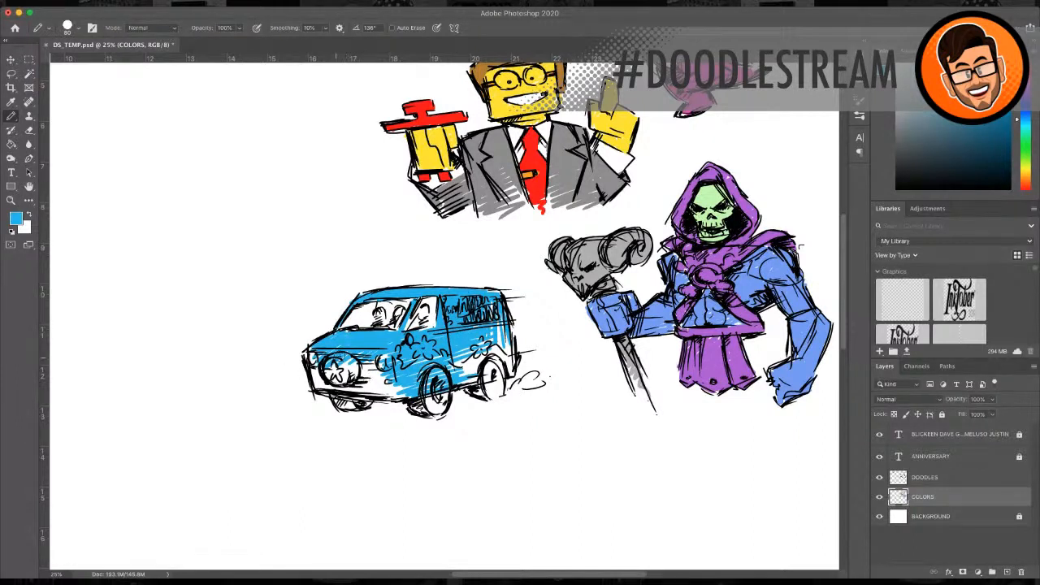
pyautogui.moveTo(372, 354)
pyautogui.mouseDown()
pyautogui.moveTo(344, 367)
pyautogui.moveTo(420, 393)
pyautogui.moveTo(455, 369)
pyautogui.moveTo(426, 361)
pyautogui.moveTo(479, 343)
pyautogui.moveTo(492, 357)
pyautogui.moveTo(471, 370)
pyautogui.moveTo(488, 374)
pyautogui.moveTo(472, 384)
pyautogui.mouseUp()
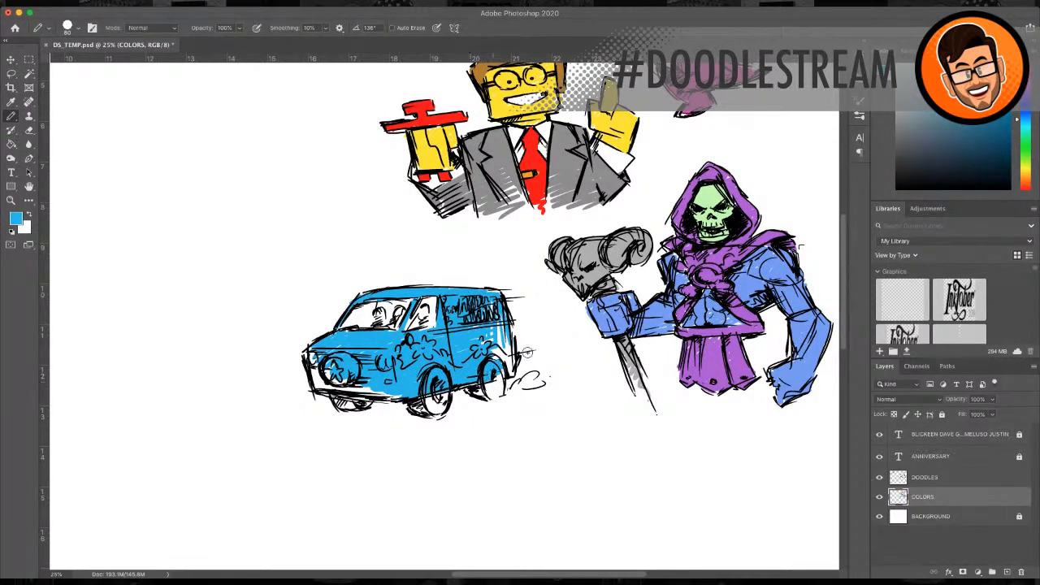
pyautogui.moveTo(488, 338)
pyautogui.mouseDown()
pyautogui.moveTo(501, 351)
pyautogui.moveTo(498, 371)
pyautogui.moveTo(510, 357)
pyautogui.moveTo(507, 373)
pyautogui.mouseUp()
pyautogui.moveTo(313, 341)
pyautogui.mouseDown()
pyautogui.moveTo(305, 358)
pyautogui.moveTo(321, 390)
pyautogui.moveTo(329, 365)
pyautogui.moveTo(340, 381)
pyautogui.moveTo(395, 397)
pyautogui.mouseUp()
pyautogui.moveTo(312, 381); pyautogui.dragTo(316, 391)
pyautogui.moveTo(394, 389); pyautogui.dragTo(397, 381)
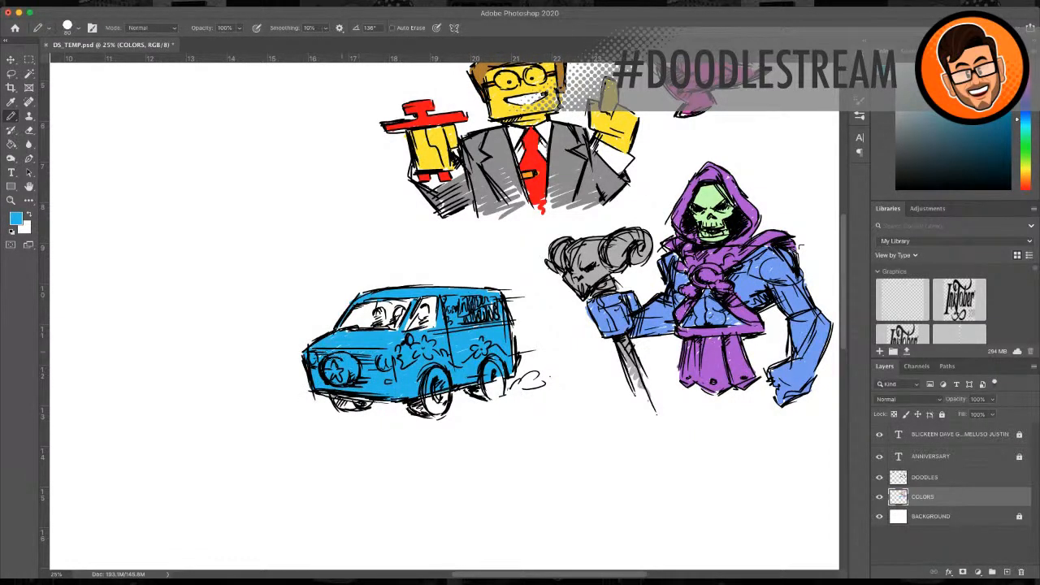
pyautogui.moveTo(330, 352)
pyautogui.mouseDown()
pyautogui.moveTo(318, 355)
pyautogui.moveTo(331, 340)
pyautogui.mouseUp()
# Step: Paint the van's round emblem, upper front band and side panels above the wavy line bright green
pyautogui.press('i')
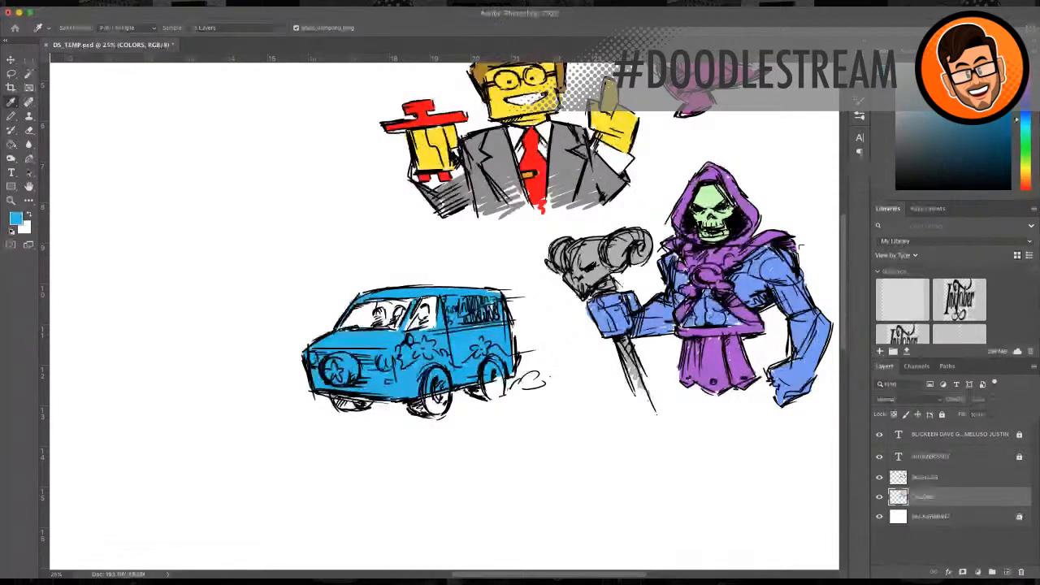
pyautogui.click(1026, 142)
pyautogui.press('b')
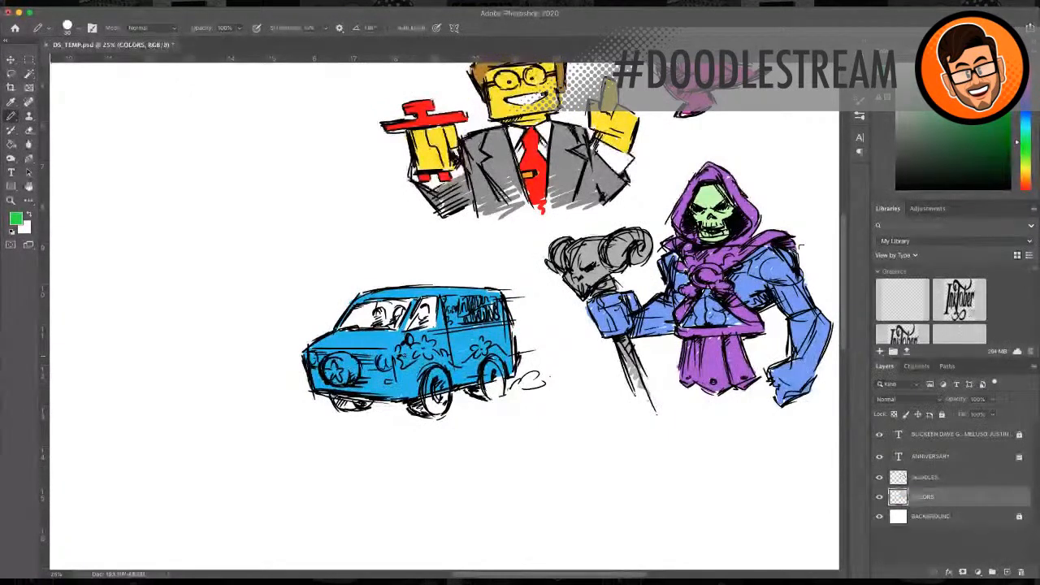
pyautogui.moveTo(335, 363)
pyautogui.mouseDown()
pyautogui.moveTo(340, 374)
pyautogui.moveTo(329, 376)
pyautogui.moveTo(345, 360)
pyautogui.moveTo(354, 373)
pyautogui.mouseUp()
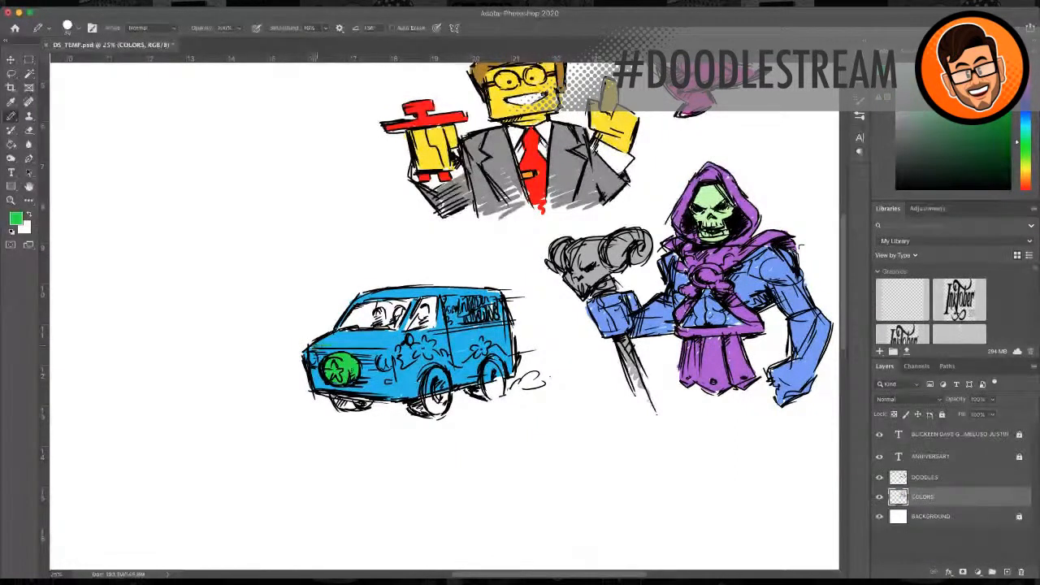
pyautogui.moveTo(318, 348); pyautogui.dragTo(393, 345)
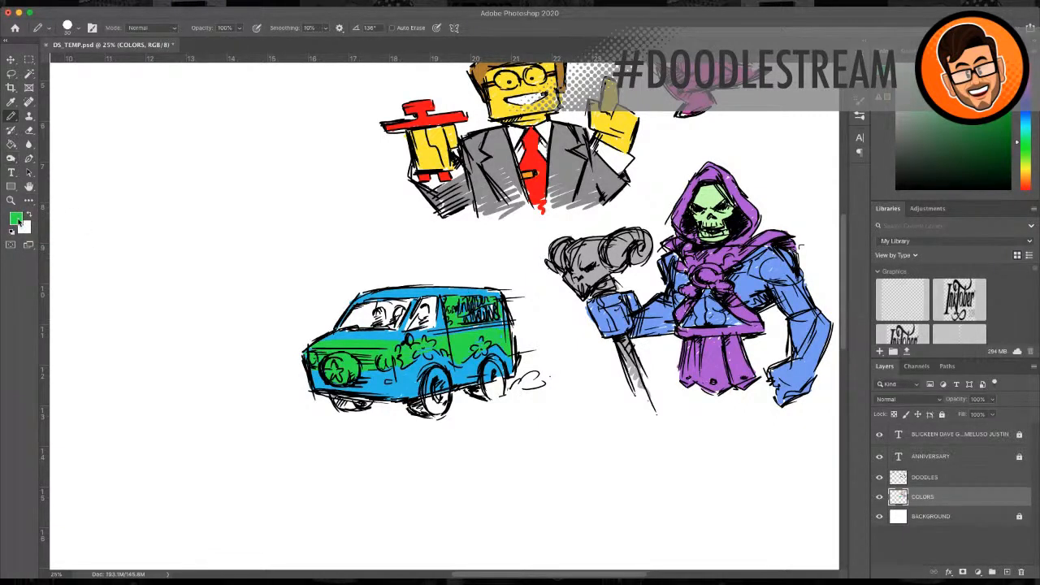
# Step: Colour the van's tyres dark grey and its wheel hubs a lighter grey
pyautogui.press('i')
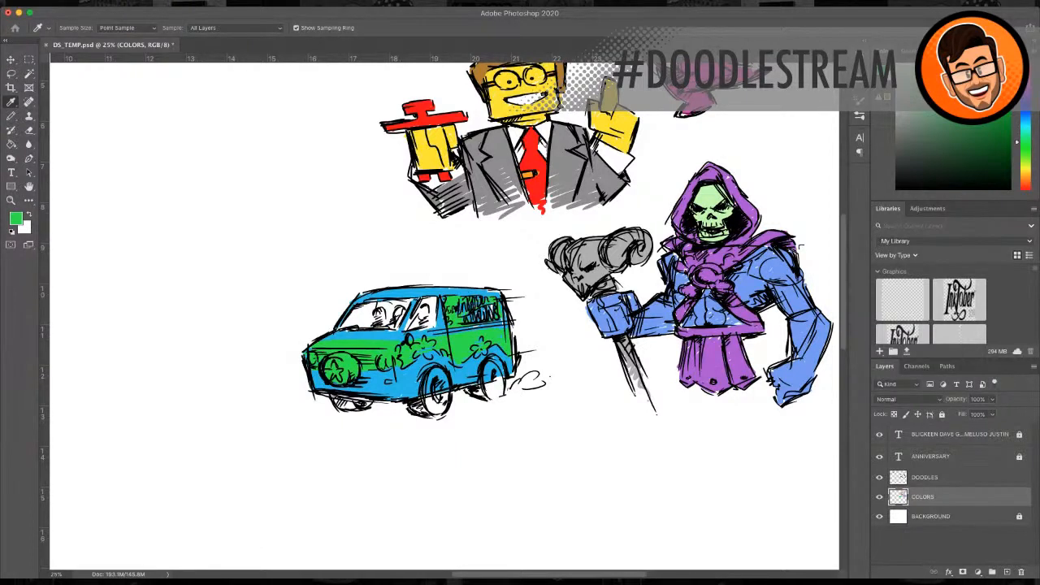
pyautogui.click(897, 165)
pyautogui.press('b')
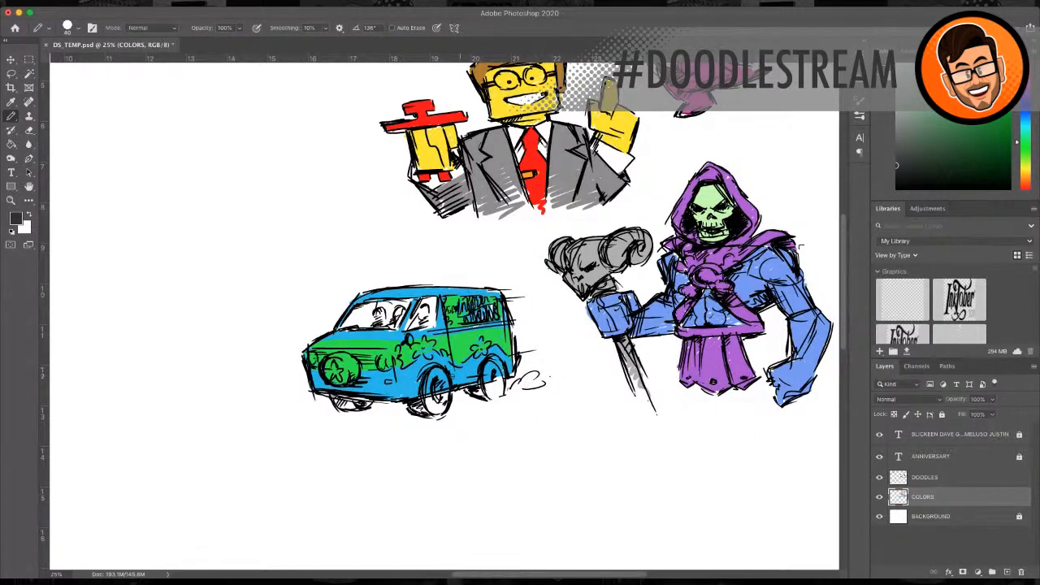
pyautogui.moveTo(431, 378)
pyautogui.mouseDown()
pyautogui.moveTo(447, 407)
pyautogui.moveTo(429, 379)
pyautogui.moveTo(440, 371)
pyautogui.moveTo(443, 382)
pyautogui.moveTo(437, 369)
pyautogui.moveTo(418, 409)
pyautogui.moveTo(435, 397)
pyautogui.moveTo(446, 405)
pyautogui.moveTo(431, 397)
pyautogui.moveTo(441, 403)
pyautogui.moveTo(443, 394)
pyautogui.moveTo(422, 406)
pyautogui.moveTo(415, 399)
pyautogui.moveTo(437, 367)
pyautogui.moveTo(444, 397)
pyautogui.mouseUp()
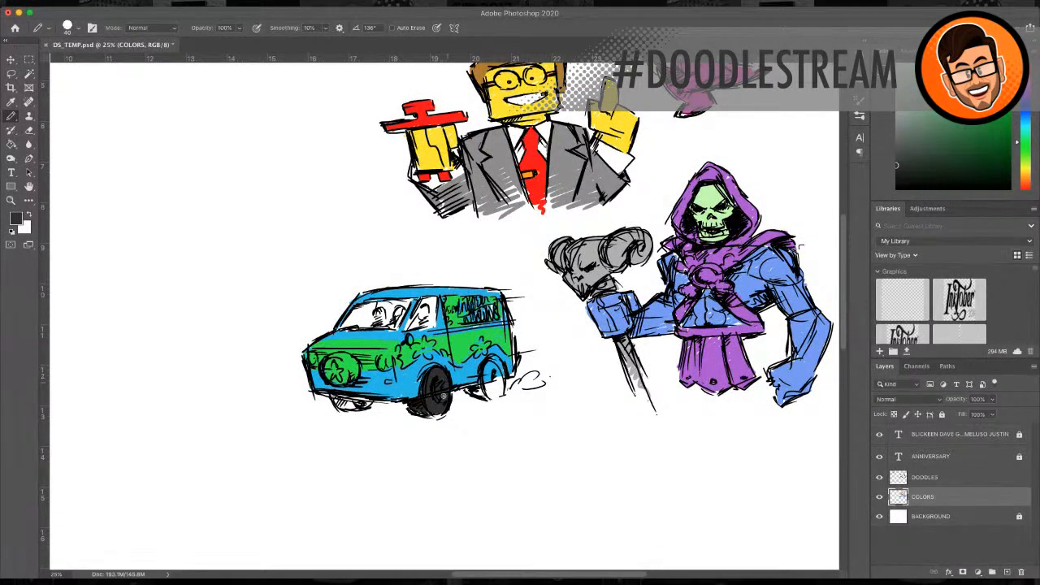
pyautogui.moveTo(492, 365)
pyautogui.mouseDown()
pyautogui.moveTo(469, 394)
pyautogui.moveTo(494, 395)
pyautogui.moveTo(495, 363)
pyautogui.moveTo(502, 389)
pyautogui.moveTo(490, 355)
pyautogui.moveTo(497, 374)
pyautogui.moveTo(483, 396)
pyautogui.mouseUp()
pyautogui.moveTo(335, 398)
pyautogui.mouseDown()
pyautogui.moveTo(364, 404)
pyautogui.moveTo(350, 397)
pyautogui.moveTo(343, 408)
pyautogui.moveTo(364, 399)
pyautogui.mouseUp()
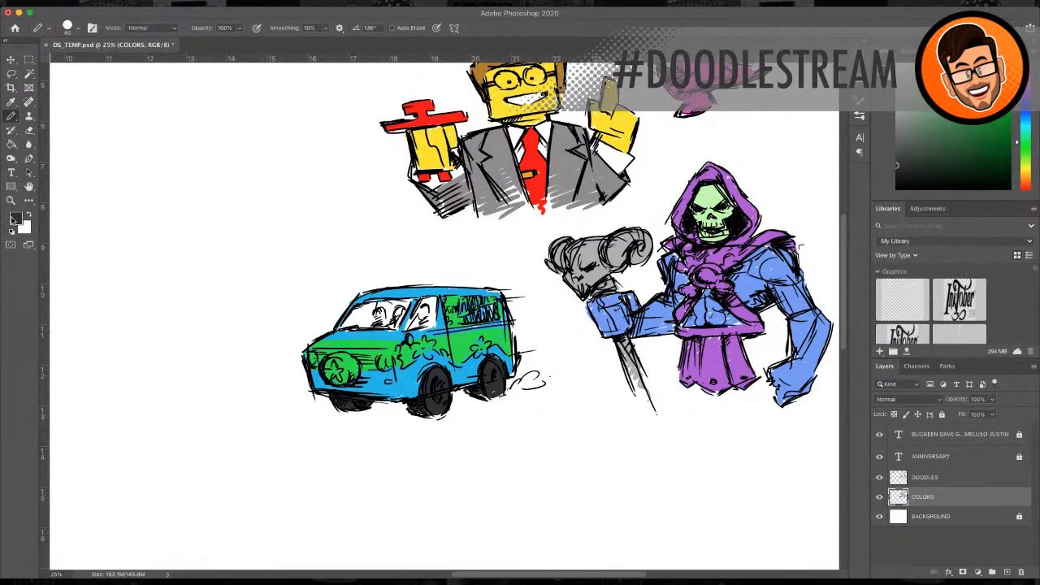
pyautogui.press('i')
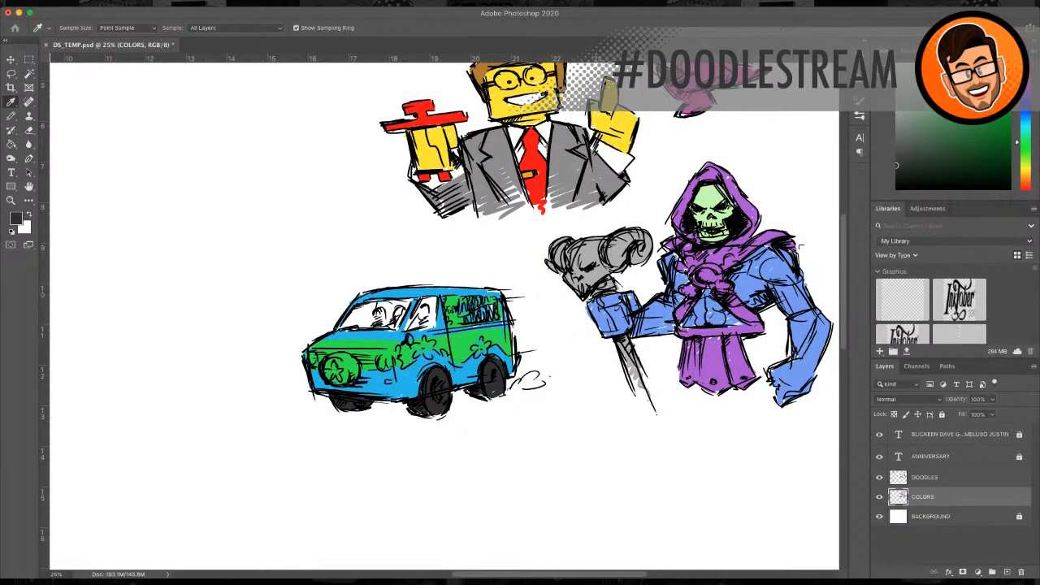
pyautogui.press('b')
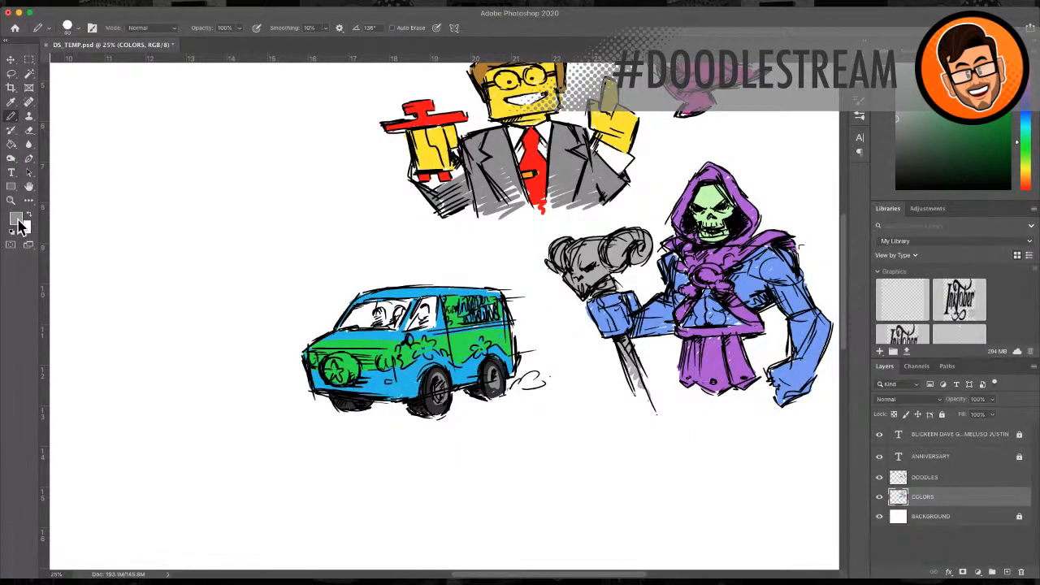
# Step: Colour the star on the front emblem and the two side flowers orange
pyautogui.press('i')
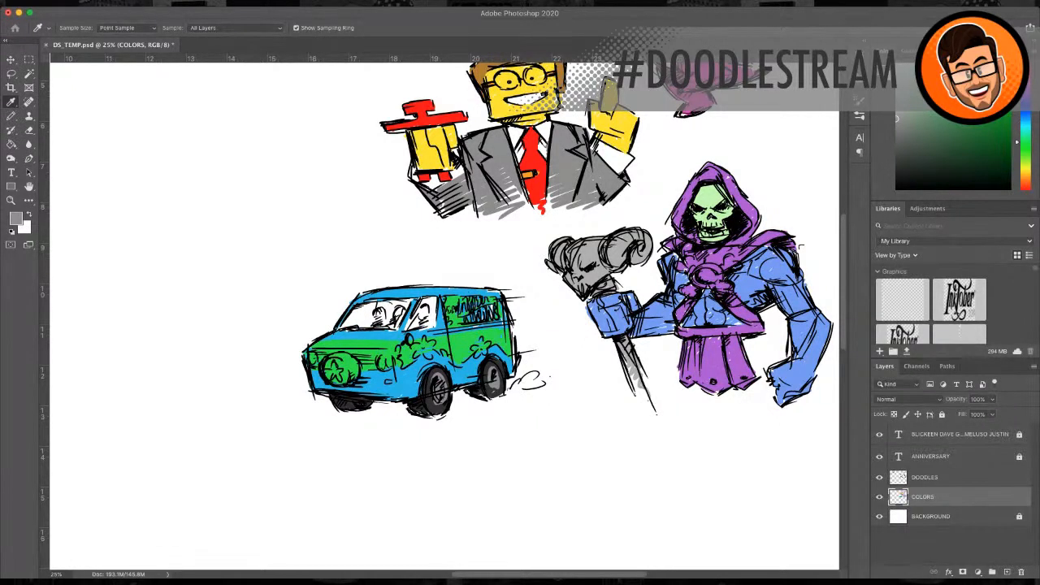
pyautogui.press('b')
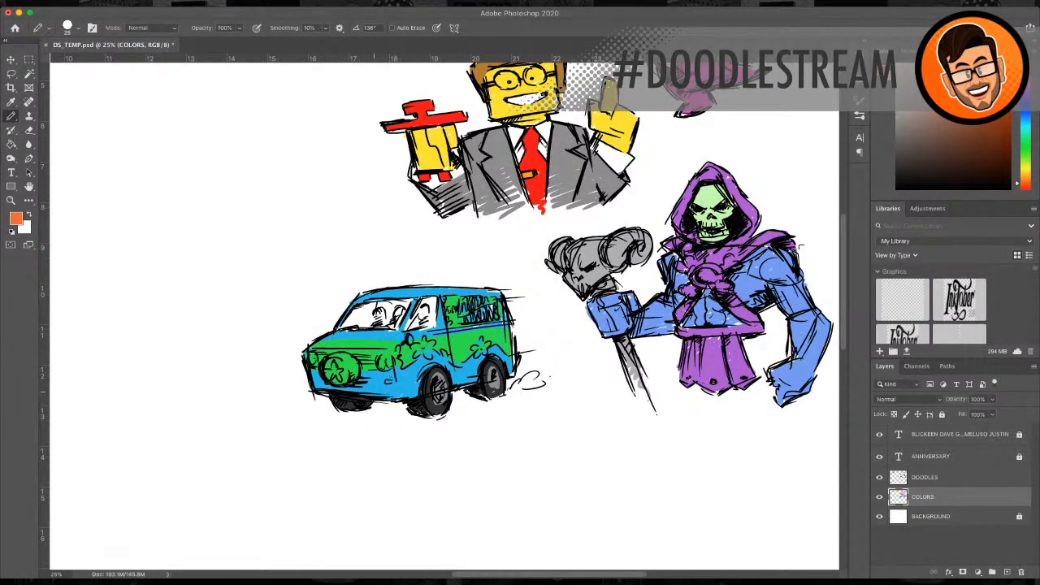
pyautogui.moveTo(332, 367); pyautogui.dragTo(336, 378)
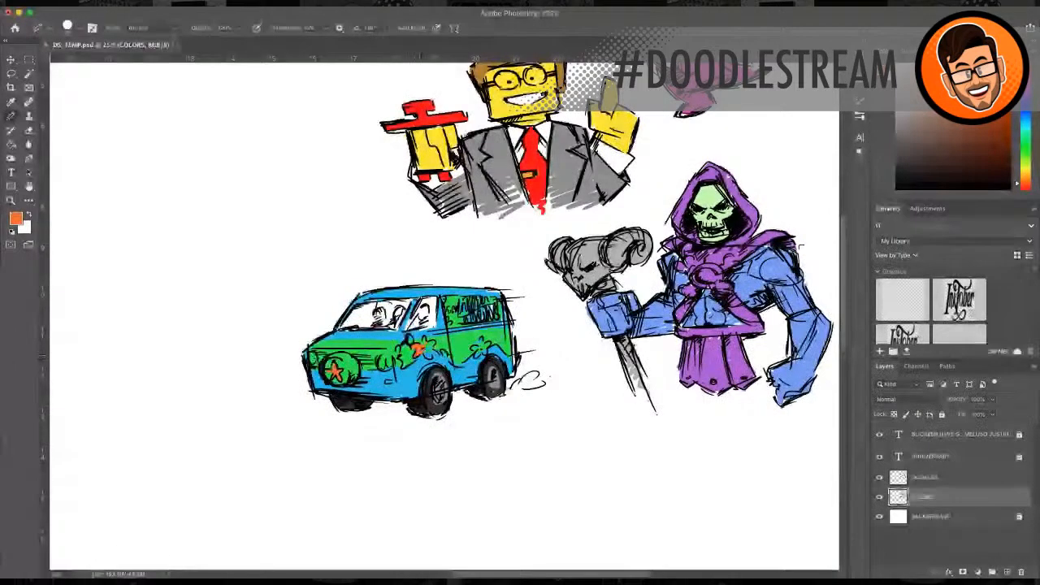
pyautogui.moveTo(423, 343)
pyautogui.mouseDown()
pyautogui.moveTo(417, 354)
pyautogui.moveTo(435, 347)
pyautogui.mouseUp()
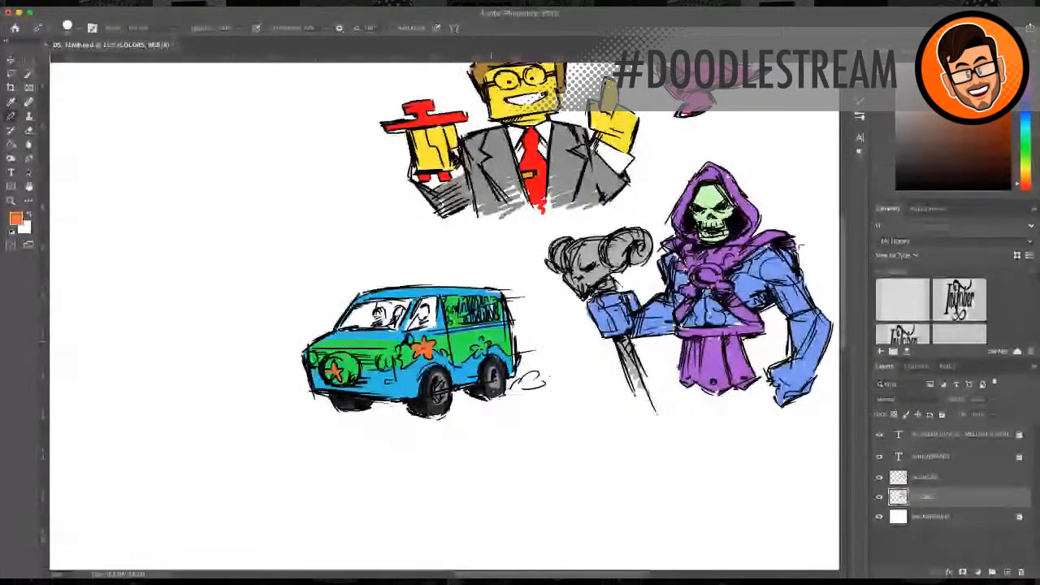
pyautogui.moveTo(476, 340); pyautogui.dragTo(483, 356)
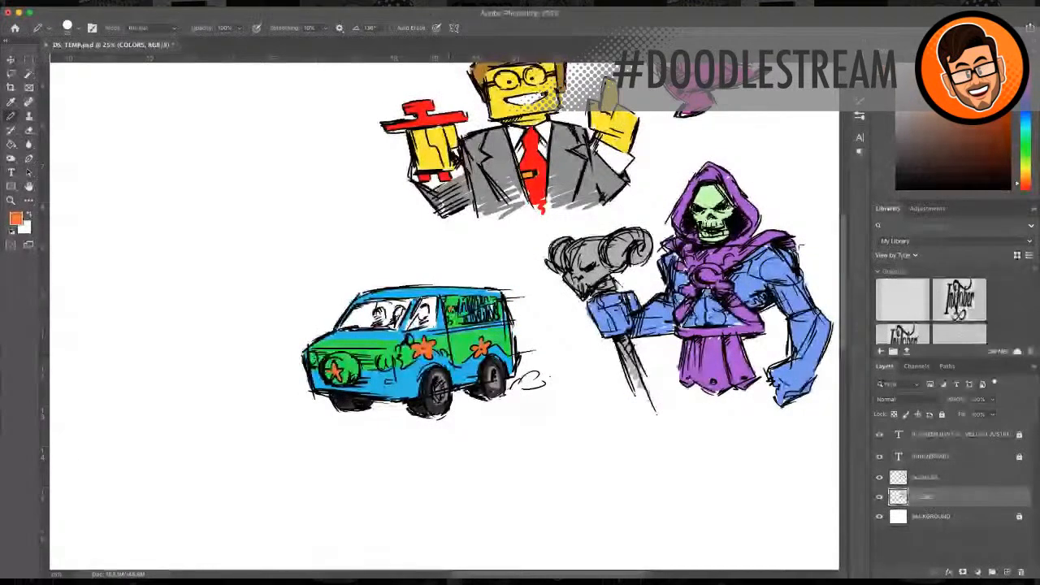
# Step: Colour the lettering panel on the van's side orange and fill its two headlights with white
pyautogui.moveTo(461, 311)
pyautogui.mouseDown()
pyautogui.moveTo(493, 302)
pyautogui.moveTo(498, 312)
pyautogui.mouseUp()
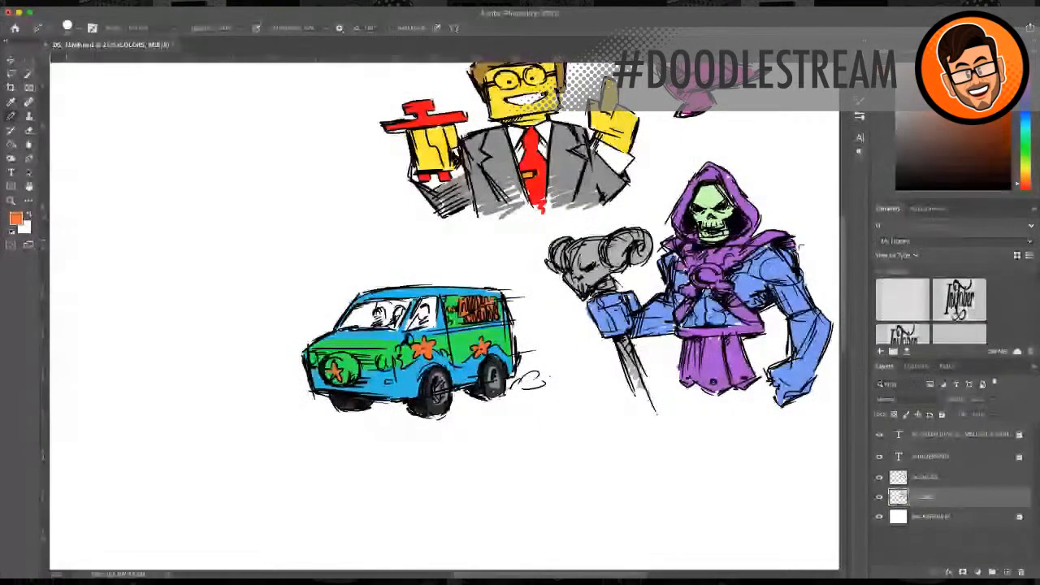
pyautogui.press('i')
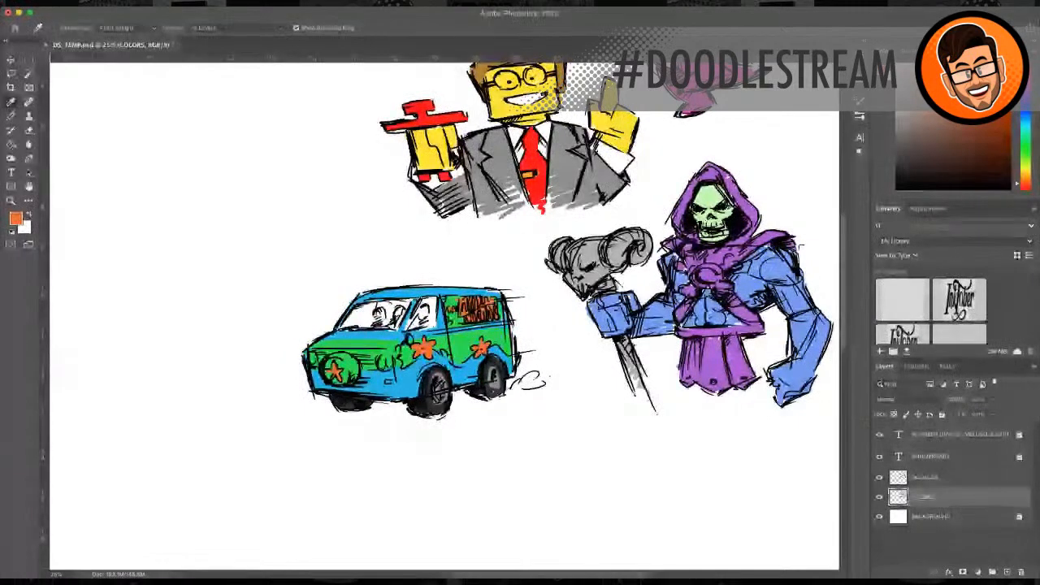
pyautogui.click(492, 176)
pyautogui.press('b')
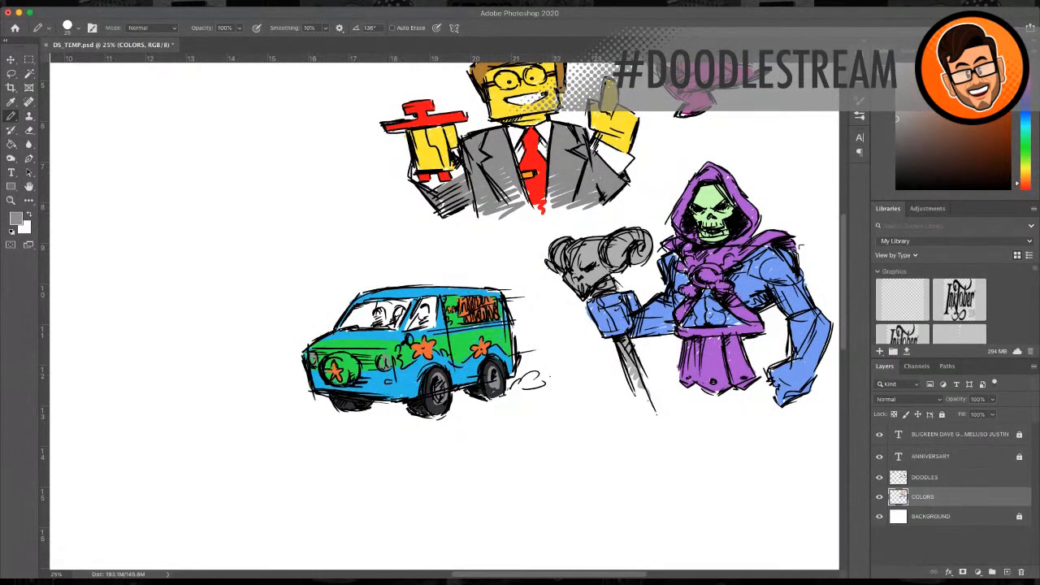
pyautogui.click(30, 216)
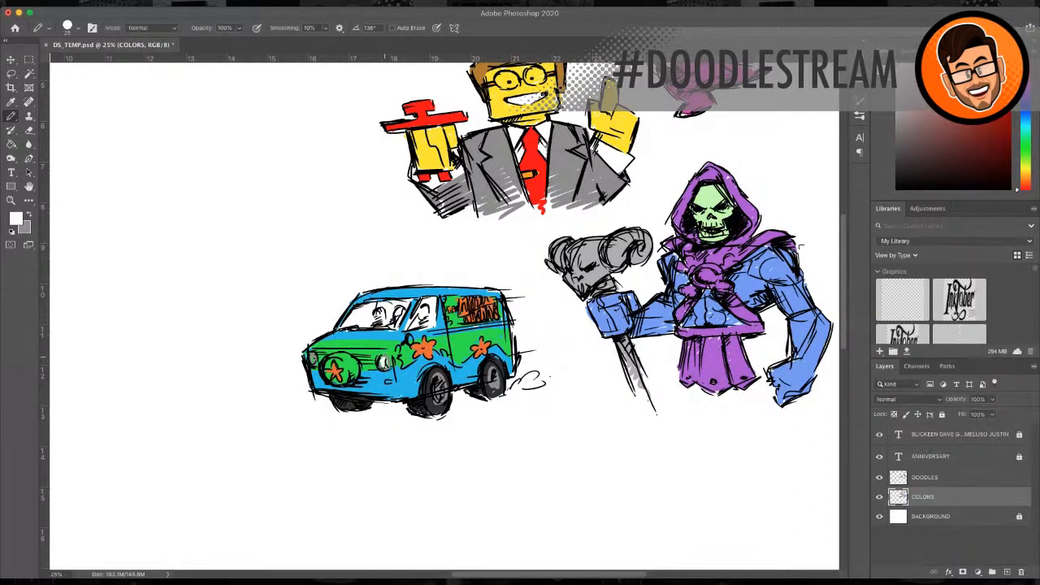
pyautogui.moveTo(380, 362); pyautogui.dragTo(386, 360)
pyautogui.click(312, 358)
# Step: Fill the van's windscreen and front side window with dark blue around the passengers
pyautogui.press('i')
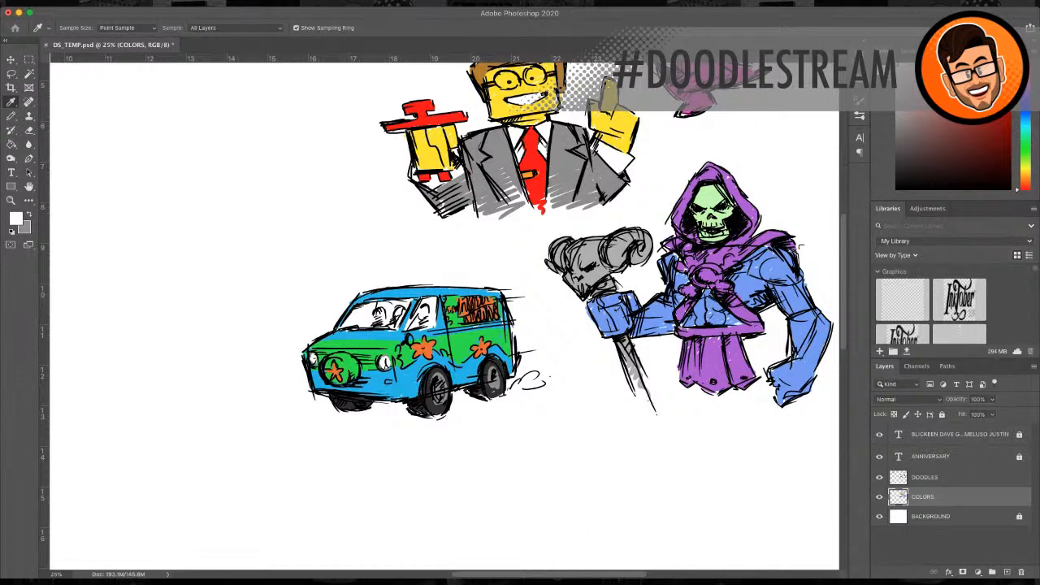
pyautogui.press('b')
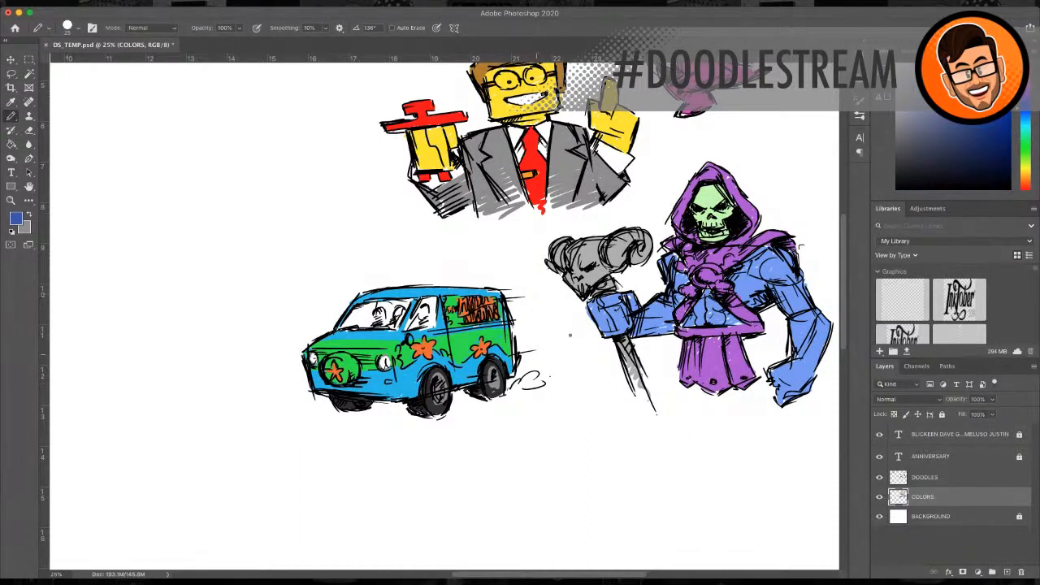
pyautogui.moveTo(423, 309)
pyautogui.mouseDown()
pyautogui.moveTo(421, 300)
pyautogui.moveTo(437, 301)
pyautogui.moveTo(413, 318)
pyautogui.moveTo(428, 326)
pyautogui.moveTo(434, 304)
pyautogui.moveTo(405, 318)
pyautogui.moveTo(407, 301)
pyautogui.moveTo(380, 305)
pyautogui.moveTo(399, 313)
pyautogui.moveTo(382, 318)
pyautogui.moveTo(405, 324)
pyautogui.moveTo(372, 319)
pyautogui.moveTo(380, 303)
pyautogui.moveTo(368, 332)
pyautogui.moveTo(387, 325)
pyautogui.moveTo(370, 317)
pyautogui.mouseUp()
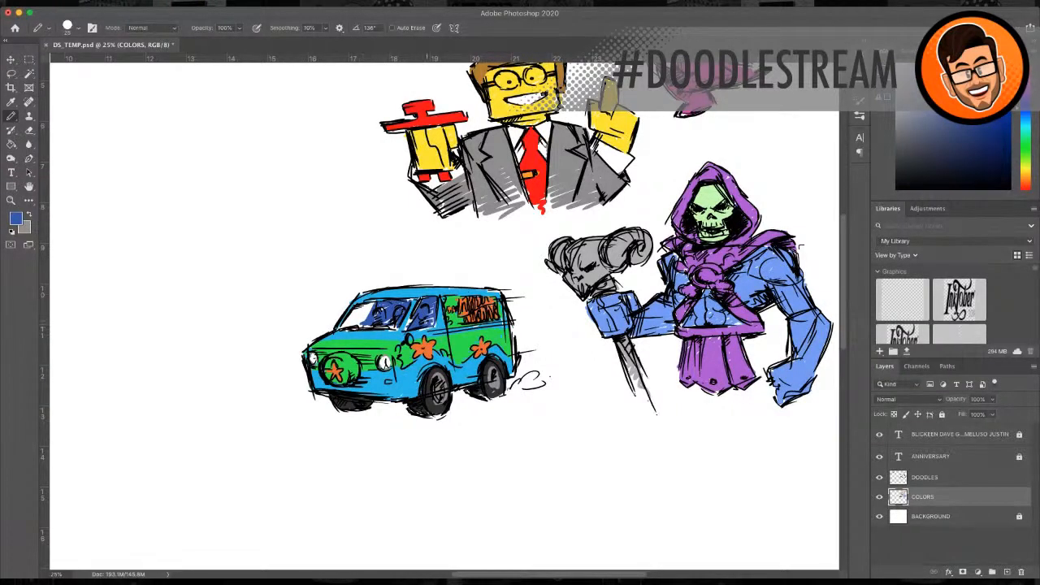
pyautogui.moveTo(435, 310)
pyautogui.mouseDown()
pyautogui.moveTo(431, 327)
pyautogui.moveTo(408, 317)
pyautogui.moveTo(358, 327)
pyautogui.moveTo(369, 317)
pyautogui.mouseUp()
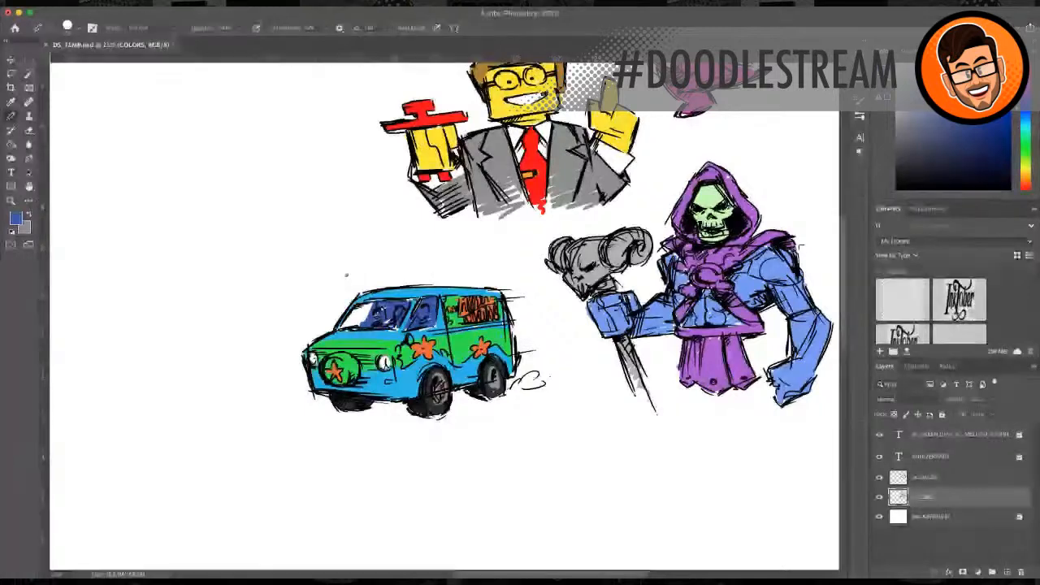
# Step: Paint the small light below the van's headlight with the red sampled from the man's tie
pyautogui.press('i')
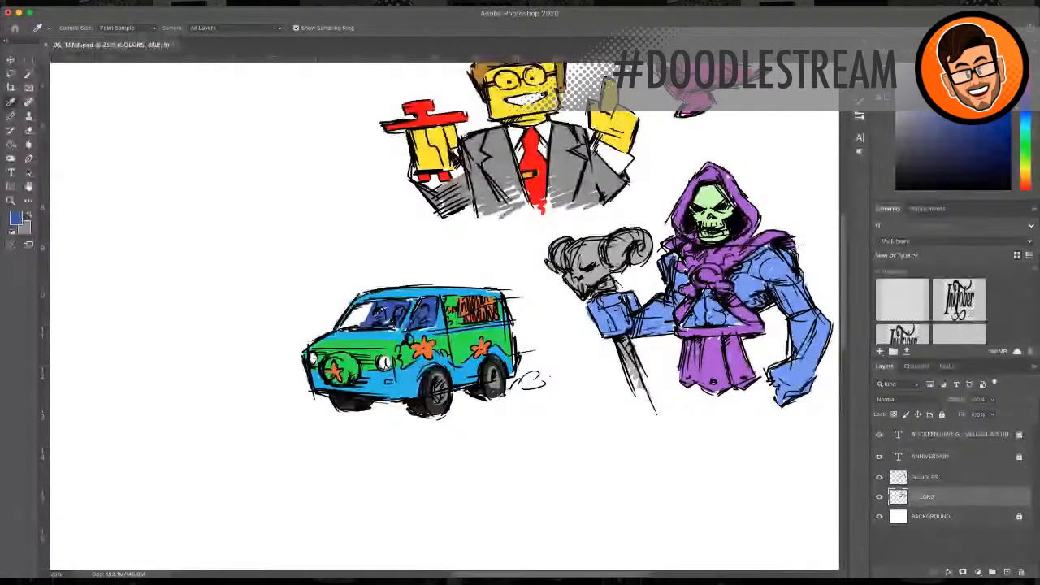
pyautogui.click(535, 172)
pyautogui.press('b')
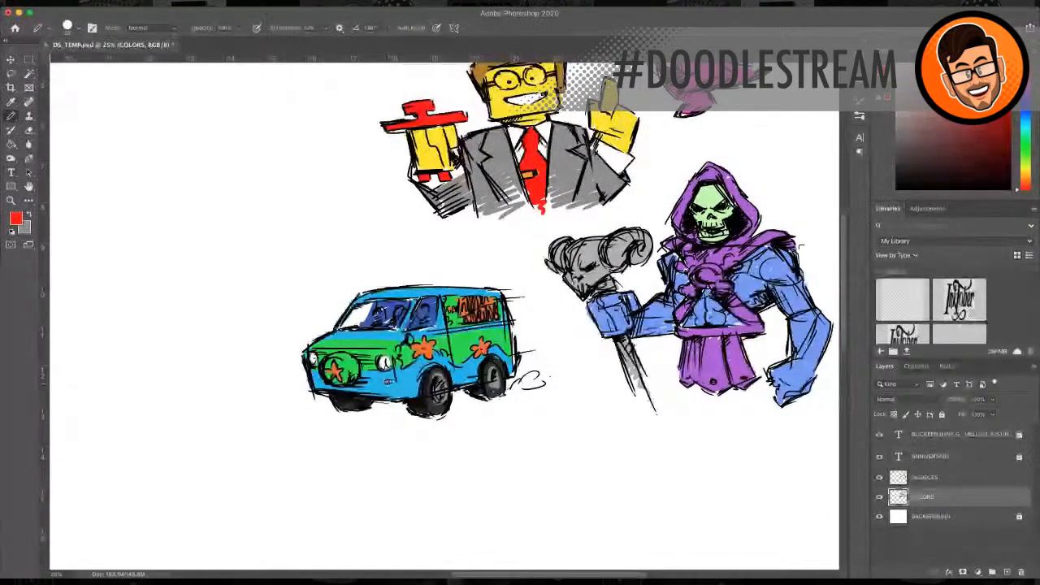
pyautogui.moveTo(385, 382); pyautogui.dragTo(393, 382)
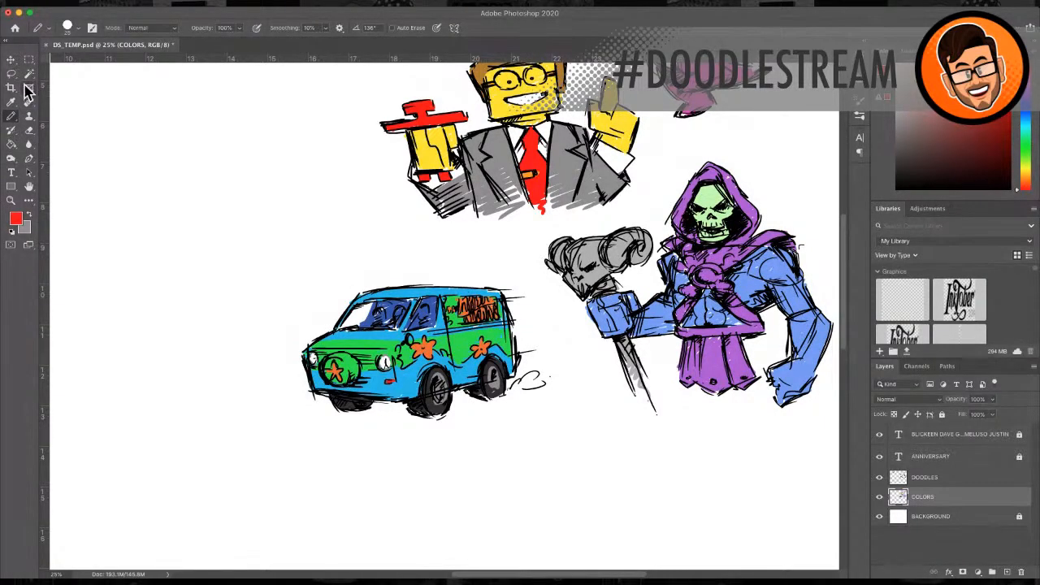
# Step: Sample black as the foreground colour and make the DOODLES layer active for drawing with the Pencil tool
pyautogui.click(12, 203)
pyautogui.keyDown('alt'); pyautogui.click(397, 271); pyautogui.keyUp('alt')
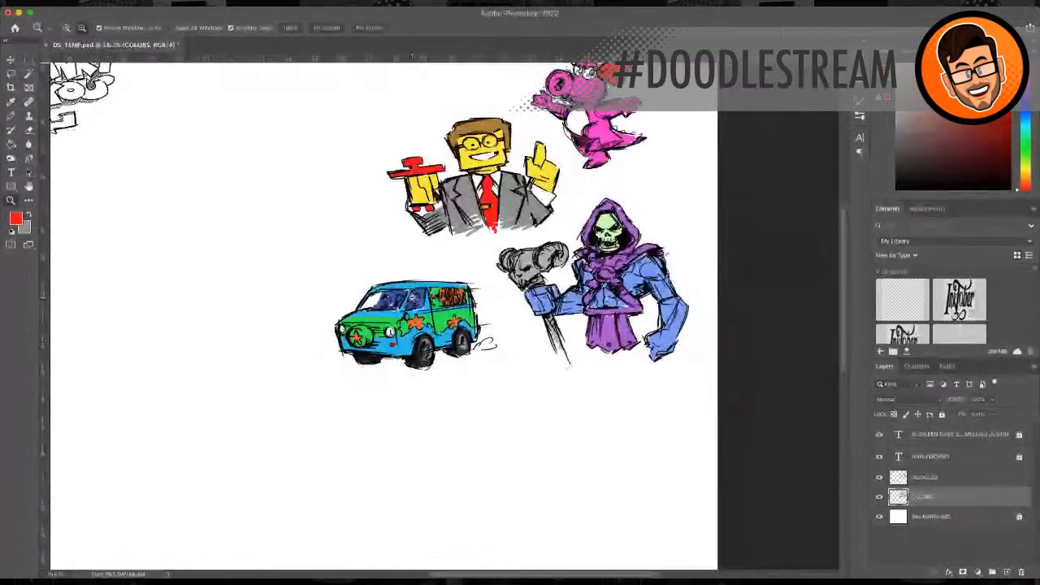
pyautogui.keyDown('alt'); pyautogui.click(402, 274); pyautogui.keyUp('alt')
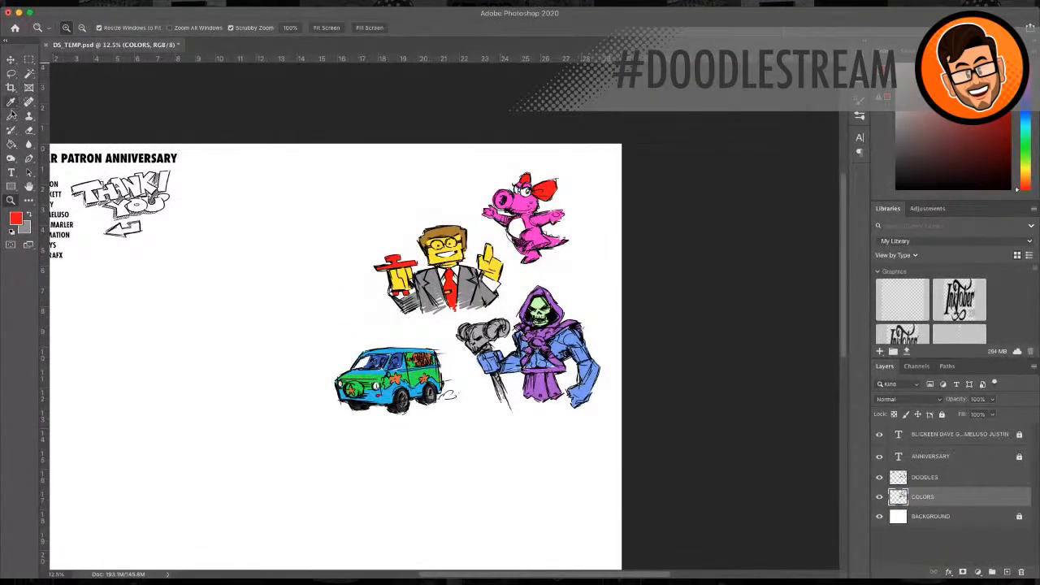
pyautogui.click(11, 116)
pyautogui.press('i')
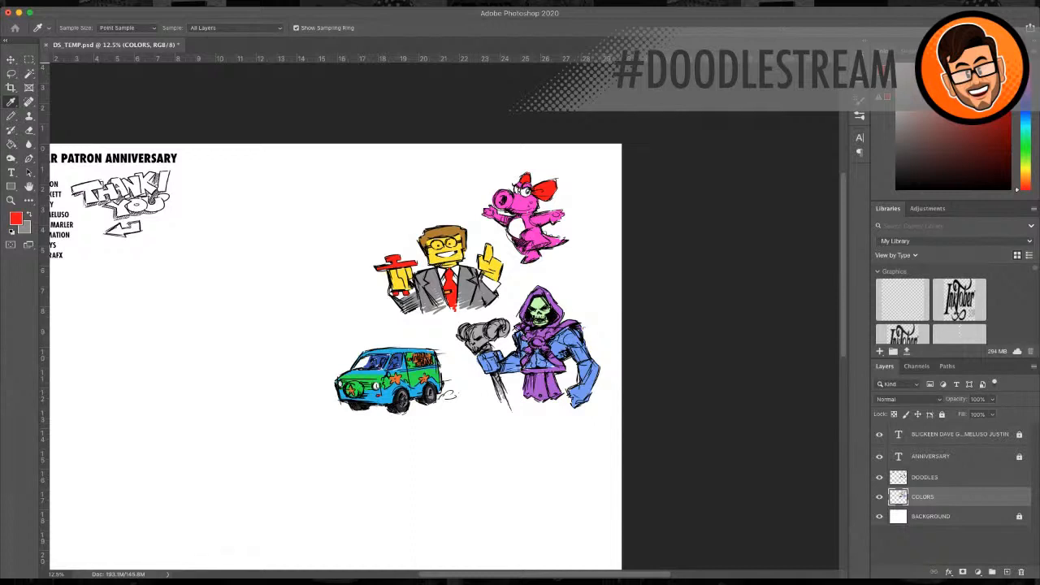
pyautogui.keyDown('alt'); pyautogui.click(384, 364); pyautogui.keyUp('alt')
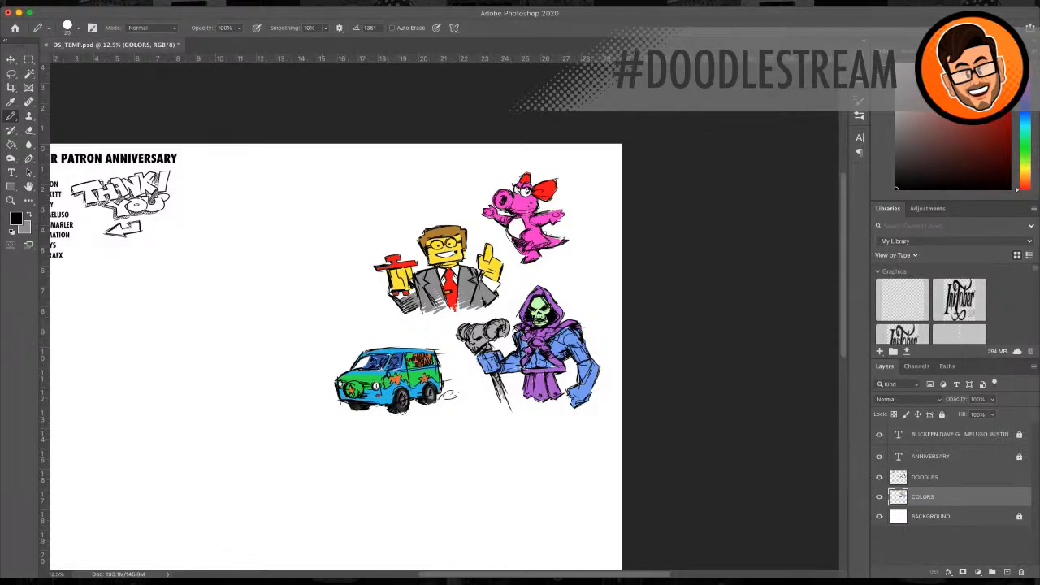
pyautogui.click(11, 200)
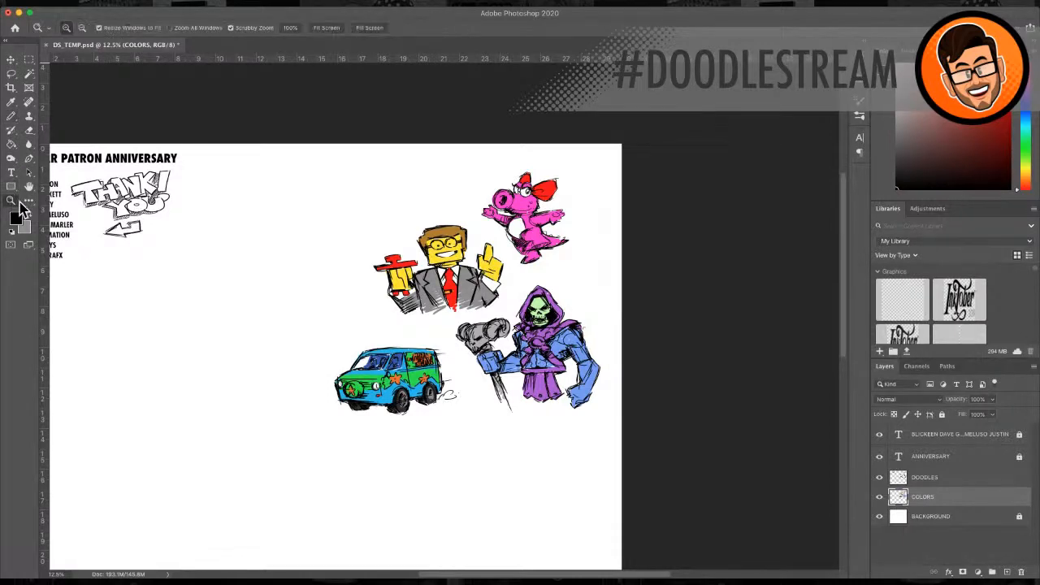
pyautogui.click(308, 264)
pyautogui.click(308, 264)
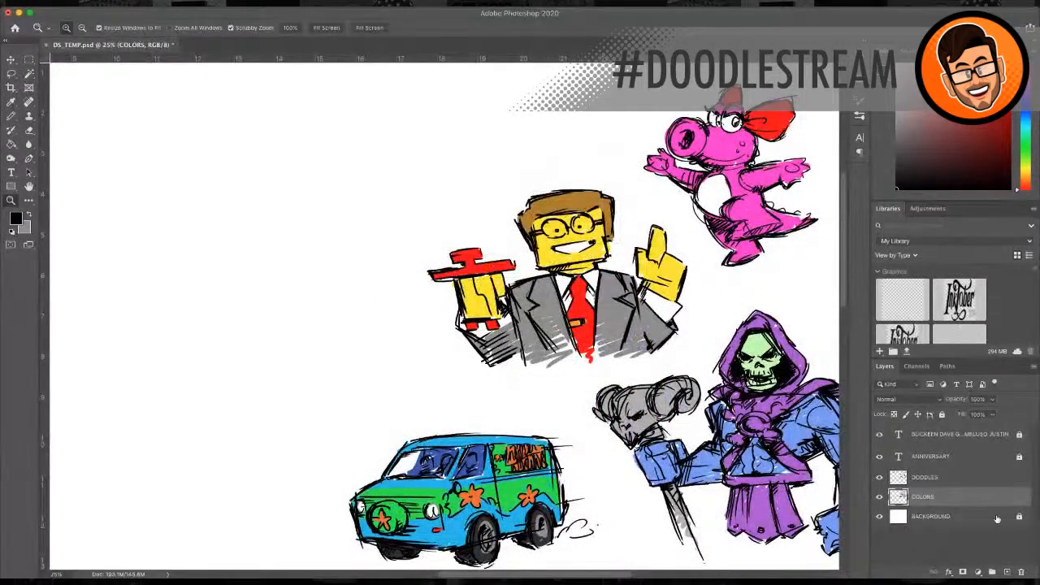
pyautogui.click(960, 482)
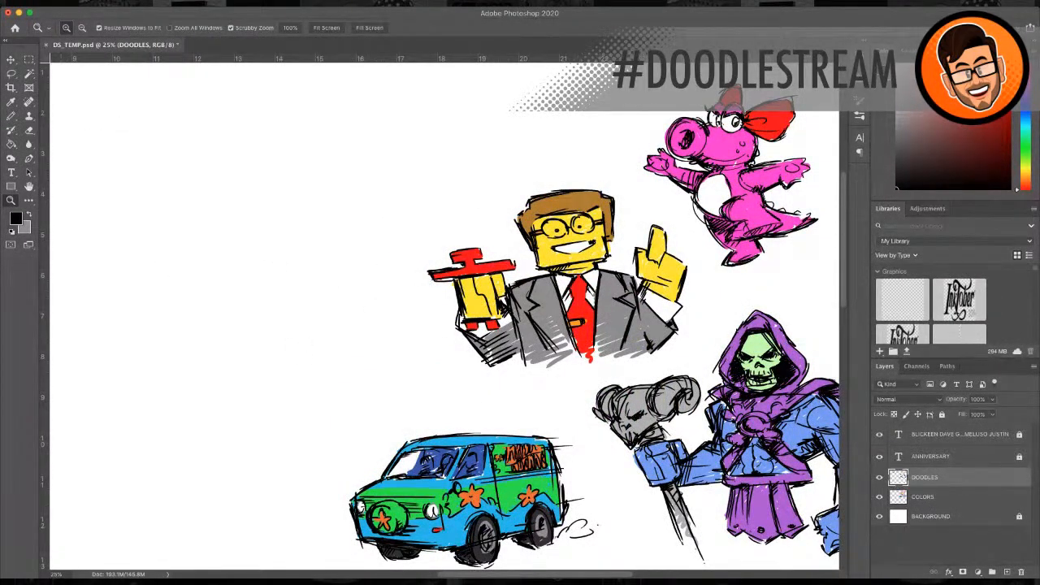
pyautogui.click(10, 117)
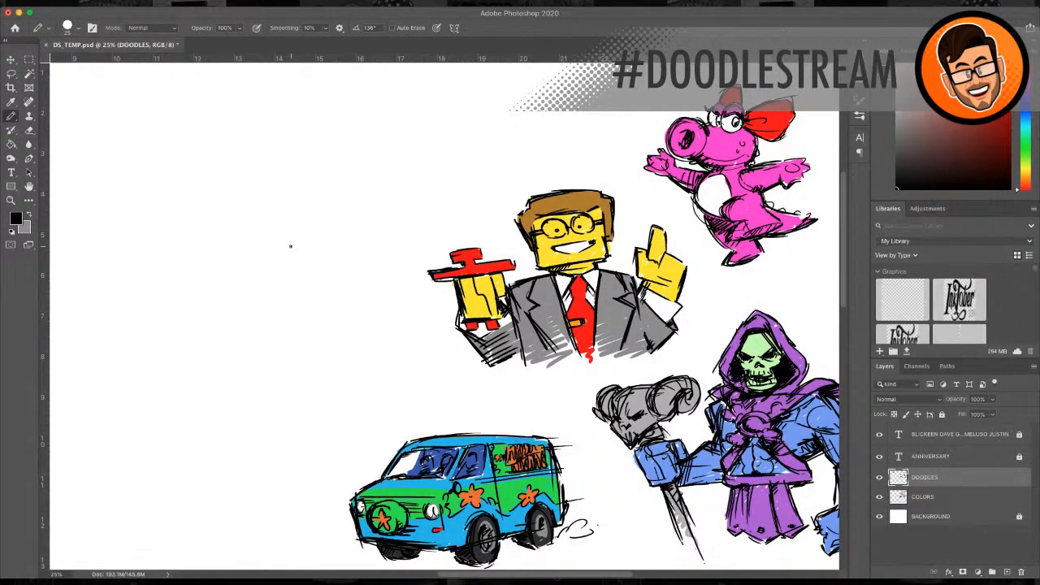
# Step: Sketch a new figure's torso beside the suited man: a tapered chest block with a narrower waist block below it
pyautogui.scroll(2, 291, 245)
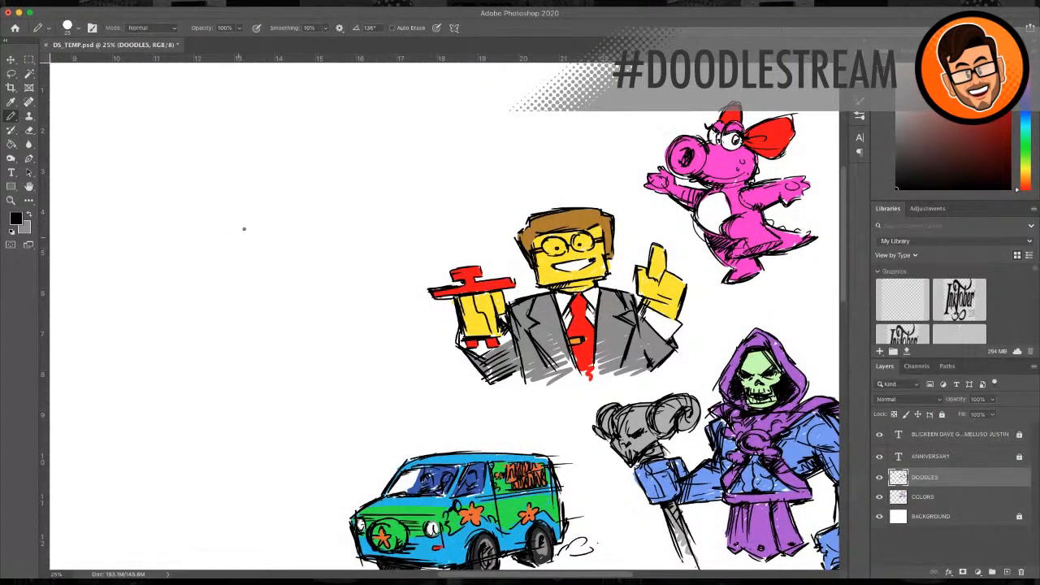
pyautogui.moveTo(248, 228)
pyautogui.mouseDown()
pyautogui.moveTo(291, 222)
pyautogui.moveTo(321, 239)
pyautogui.mouseUp()
pyautogui.moveTo(239, 230)
pyautogui.mouseDown()
pyautogui.moveTo(262, 280)
pyautogui.moveTo(253, 309)
pyautogui.moveTo(301, 306)
pyautogui.mouseUp()
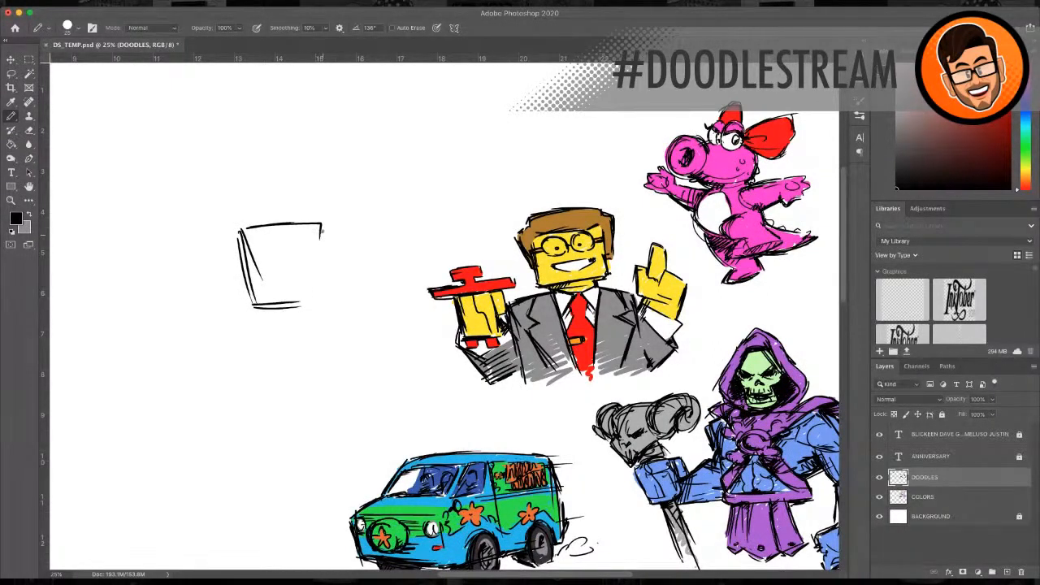
pyautogui.moveTo(321, 231); pyautogui.dragTo(320, 299)
pyautogui.moveTo(259, 307)
pyautogui.mouseDown()
pyautogui.moveTo(268, 346)
pyautogui.moveTo(301, 355)
pyautogui.mouseUp()
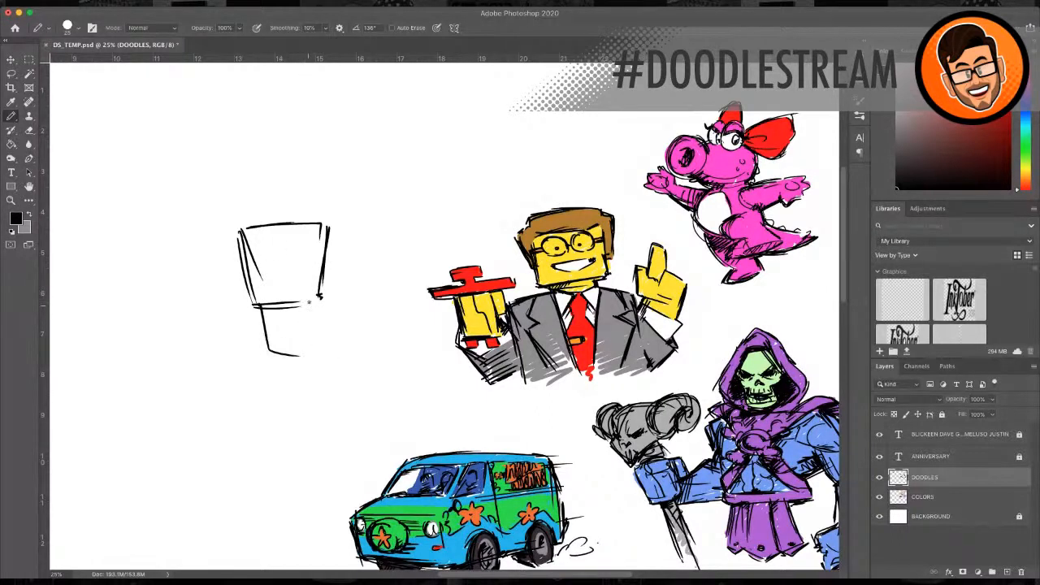
pyautogui.moveTo(309, 300); pyautogui.dragTo(312, 337)
pyautogui.moveTo(315, 297); pyautogui.dragTo(316, 343)
pyautogui.moveTo(259, 306); pyautogui.dragTo(268, 350)
pyautogui.moveTo(268, 356); pyautogui.dragTo(304, 358)
pyautogui.moveTo(272, 352); pyautogui.dragTo(314, 355)
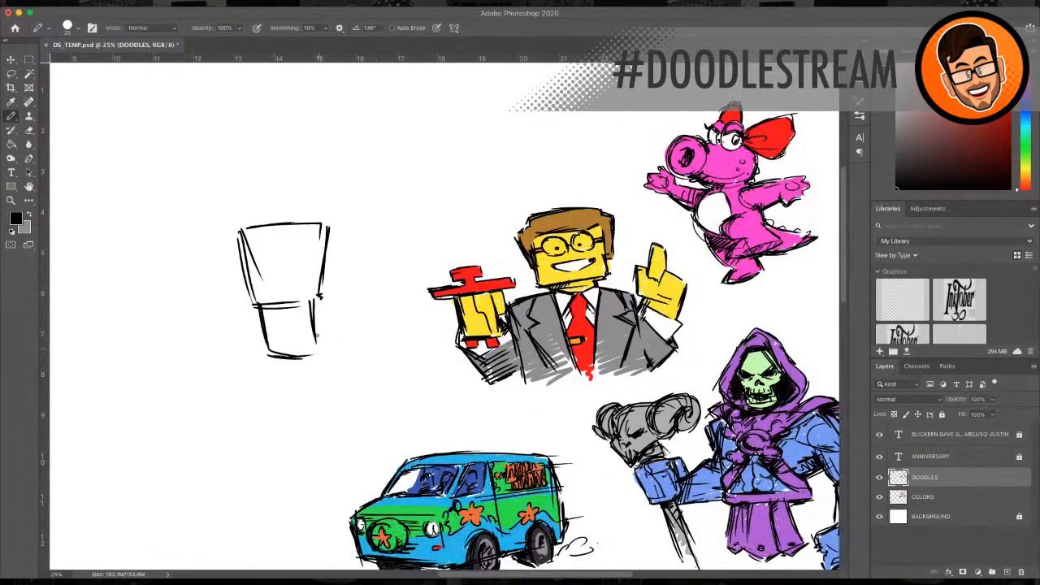
# Step: Sketch the new figure's curved shoulder and jointed arm nearest the suited man, with a large pointed blade rising above the hand
pyautogui.moveTo(305, 221)
pyautogui.mouseDown()
pyautogui.moveTo(308, 208)
pyautogui.moveTo(340, 196)
pyautogui.mouseUp()
pyautogui.moveTo(339, 196); pyautogui.dragTo(364, 235)
pyautogui.moveTo(303, 239); pyautogui.dragTo(347, 260)
pyautogui.moveTo(354, 209)
pyautogui.mouseDown()
pyautogui.moveTo(365, 242)
pyautogui.moveTo(342, 258)
pyautogui.mouseUp()
pyautogui.moveTo(350, 271)
pyautogui.mouseDown()
pyautogui.moveTo(347, 309)
pyautogui.moveTo(356, 298)
pyautogui.mouseUp()
pyautogui.moveTo(370, 300); pyautogui.dragTo(409, 262)
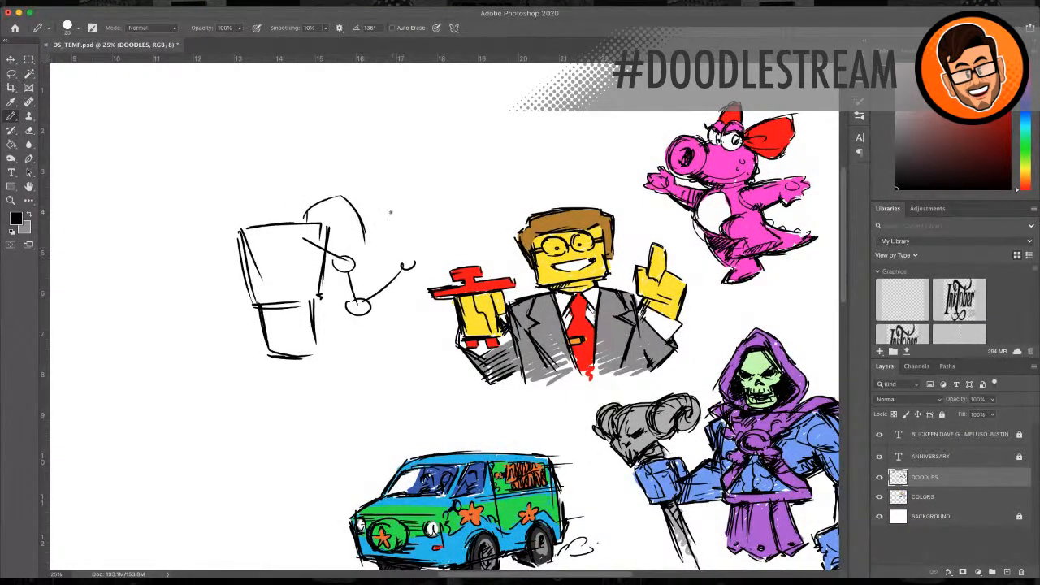
pyautogui.moveTo(447, 97)
pyautogui.mouseDown()
pyautogui.moveTo(424, 207)
pyautogui.moveTo(404, 137)
pyautogui.moveTo(374, 173)
pyautogui.mouseUp()
pyautogui.moveTo(372, 189); pyautogui.dragTo(411, 252)
pyautogui.moveTo(447, 114); pyautogui.dragTo(412, 231)
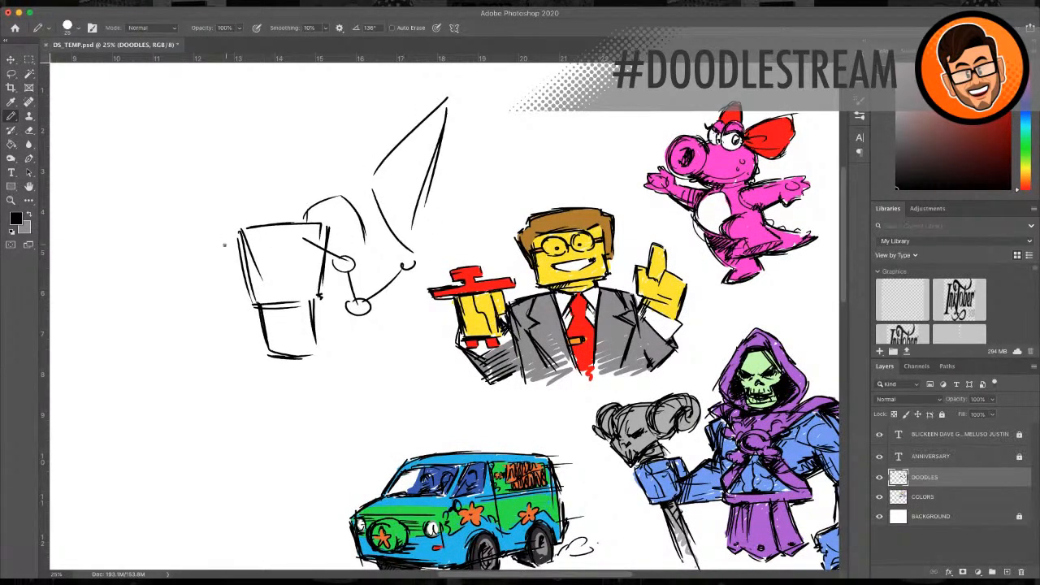
# Step: Sketch the figure's opposite shoulder and outstretched arm, ending in a long pointed blade angled up and outward
pyautogui.moveTo(256, 215)
pyautogui.mouseDown()
pyautogui.moveTo(233, 215)
pyautogui.moveTo(216, 256)
pyautogui.moveTo(227, 272)
pyautogui.mouseUp()
pyautogui.moveTo(225, 272)
pyautogui.mouseDown()
pyautogui.moveTo(220, 281)
pyautogui.moveTo(229, 273)
pyautogui.mouseUp()
pyautogui.moveTo(219, 278); pyautogui.dragTo(175, 296)
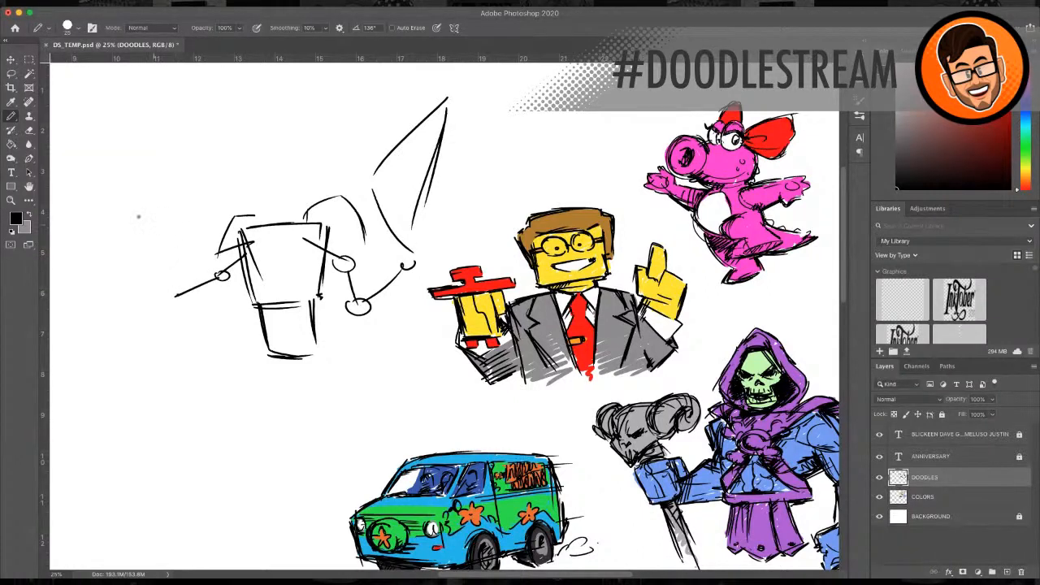
pyautogui.moveTo(92, 138); pyautogui.dragTo(192, 280)
pyautogui.moveTo(85, 129); pyautogui.dragTo(159, 330)
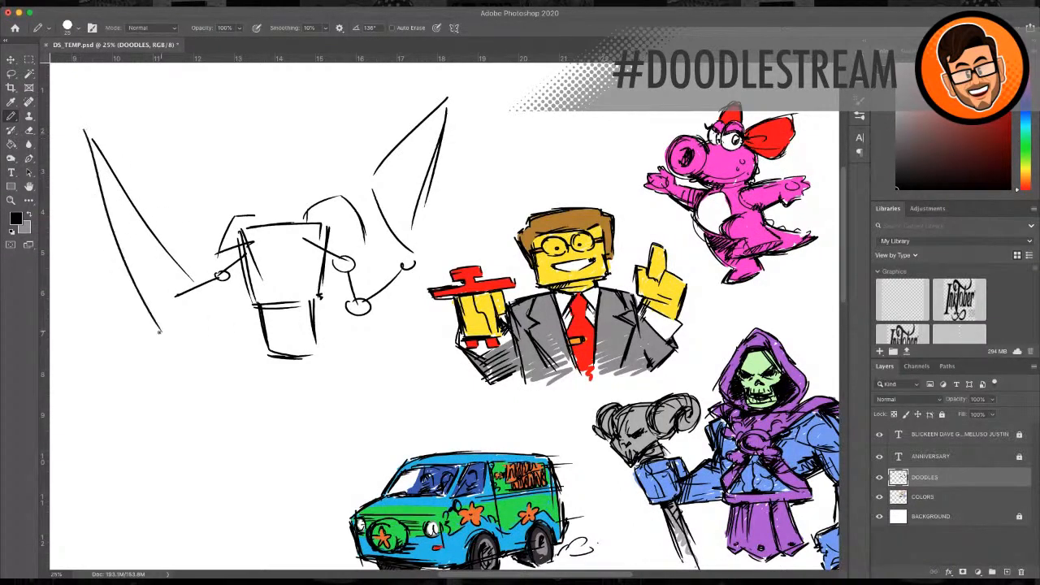
pyautogui.moveTo(92, 148); pyautogui.dragTo(142, 229)
pyautogui.moveTo(181, 273); pyautogui.dragTo(173, 301)
pyautogui.moveTo(129, 291); pyautogui.dragTo(164, 302)
pyautogui.moveTo(84, 128); pyautogui.dragTo(114, 242)
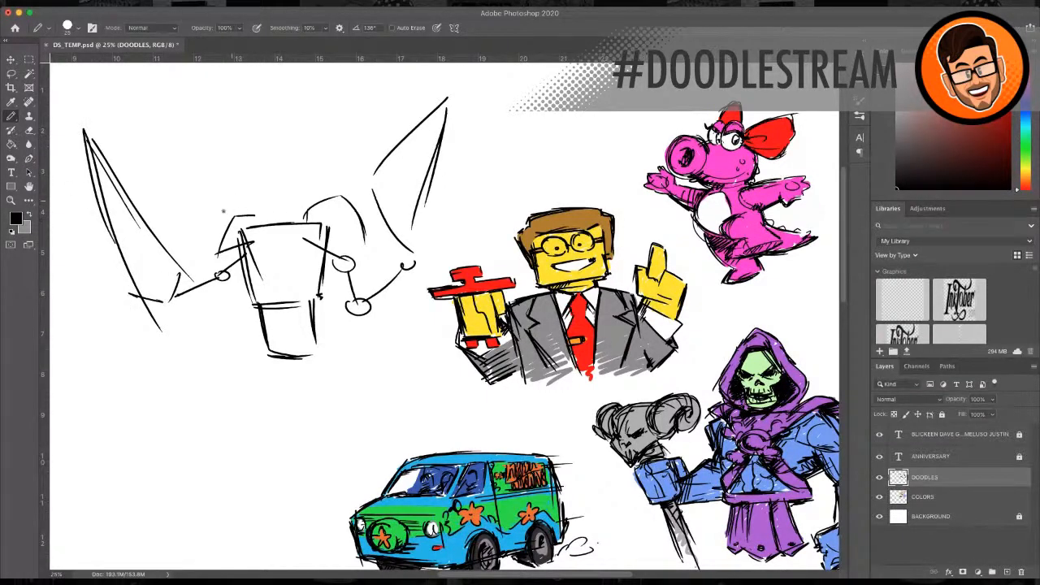
# Step: Darken the shoulder line and outline a tall, rounded helmet-shaped head above the figure's torso
pyautogui.moveTo(261, 212)
pyautogui.mouseDown()
pyautogui.moveTo(238, 209)
pyautogui.moveTo(213, 239)
pyautogui.mouseUp()
pyautogui.moveTo(266, 194); pyautogui.dragTo(288, 202)
pyautogui.moveTo(244, 203); pyautogui.dragTo(300, 200)
pyautogui.moveTo(252, 143)
pyautogui.mouseDown()
pyautogui.moveTo(310, 164)
pyautogui.moveTo(246, 140)
pyautogui.moveTo(244, 189)
pyautogui.mouseUp()
pyautogui.moveTo(239, 204); pyautogui.dragTo(253, 203)
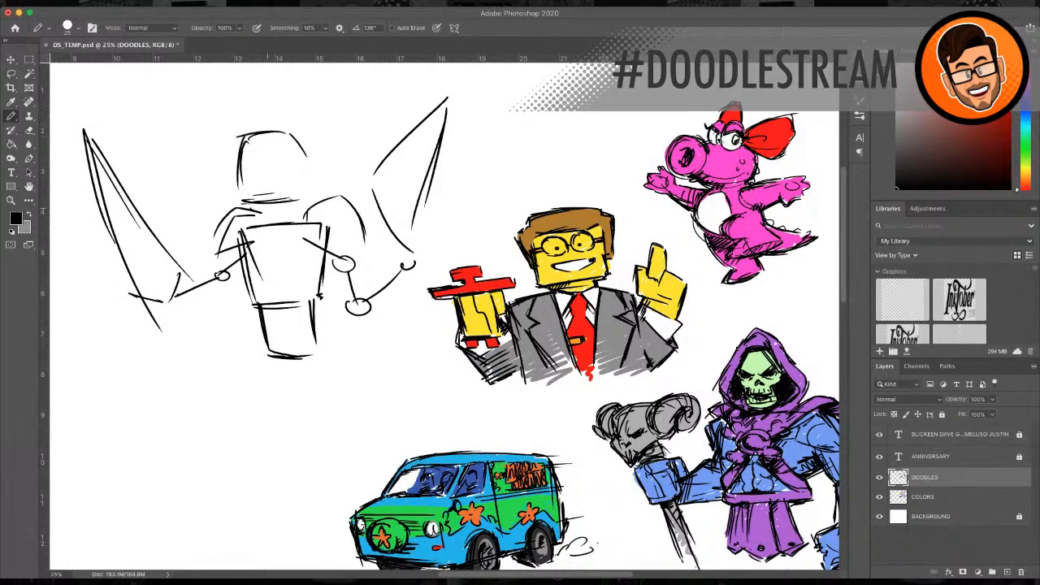
pyautogui.moveTo(288, 132); pyautogui.dragTo(306, 184)
pyautogui.moveTo(301, 148); pyautogui.dragTo(307, 190)
pyautogui.moveTo(242, 201)
pyautogui.mouseDown()
pyautogui.moveTo(268, 205)
pyautogui.moveTo(300, 177)
pyautogui.moveTo(312, 202)
pyautogui.mouseUp()
pyautogui.moveTo(254, 132)
pyautogui.mouseDown()
pyautogui.moveTo(290, 128)
pyautogui.moveTo(268, 130)
pyautogui.mouseUp()
pyautogui.moveTo(242, 143)
pyautogui.mouseDown()
pyautogui.moveTo(237, 174)
pyautogui.moveTo(241, 148)
pyautogui.mouseUp()
pyautogui.moveTo(241, 167); pyautogui.dragTo(246, 204)
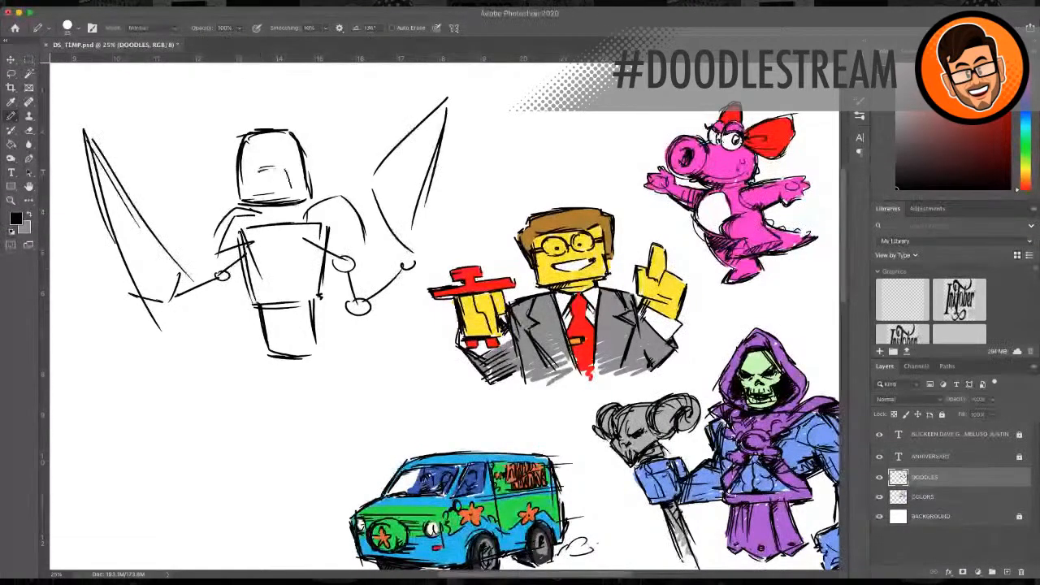
# Step: Draw a central face plate, angry angled brows and rows of short horizontal vents on both sides of the helmet
pyautogui.moveTo(260, 172)
pyautogui.mouseDown()
pyautogui.moveTo(258, 200)
pyautogui.moveTo(277, 207)
pyautogui.mouseUp()
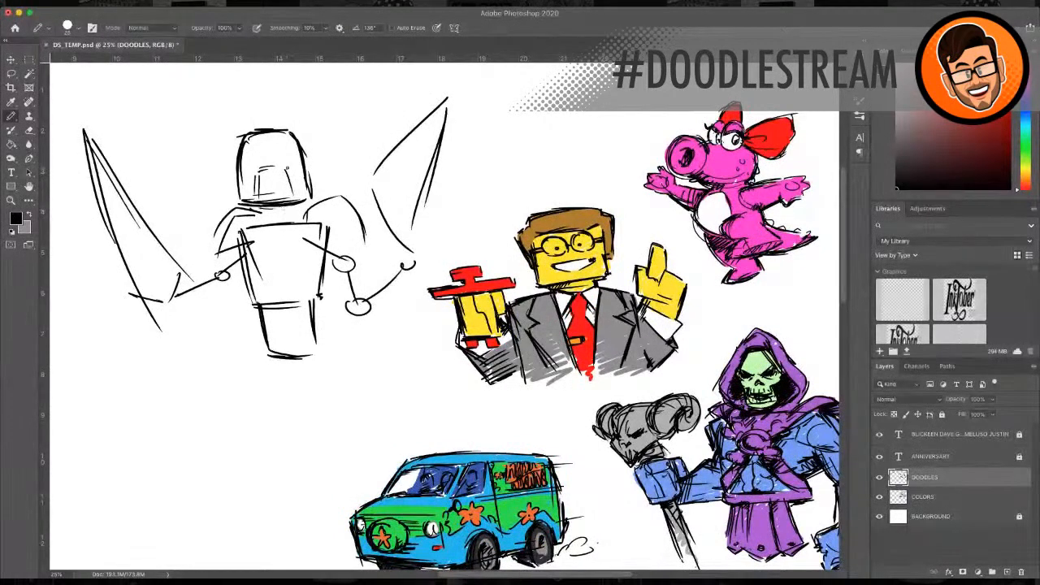
pyautogui.moveTo(293, 167); pyautogui.dragTo(294, 203)
pyautogui.moveTo(261, 163)
pyautogui.mouseDown()
pyautogui.moveTo(299, 152)
pyautogui.moveTo(242, 163)
pyautogui.moveTo(288, 163)
pyautogui.moveTo(260, 169)
pyautogui.moveTo(295, 157)
pyautogui.moveTo(240, 163)
pyautogui.moveTo(299, 163)
pyautogui.mouseUp()
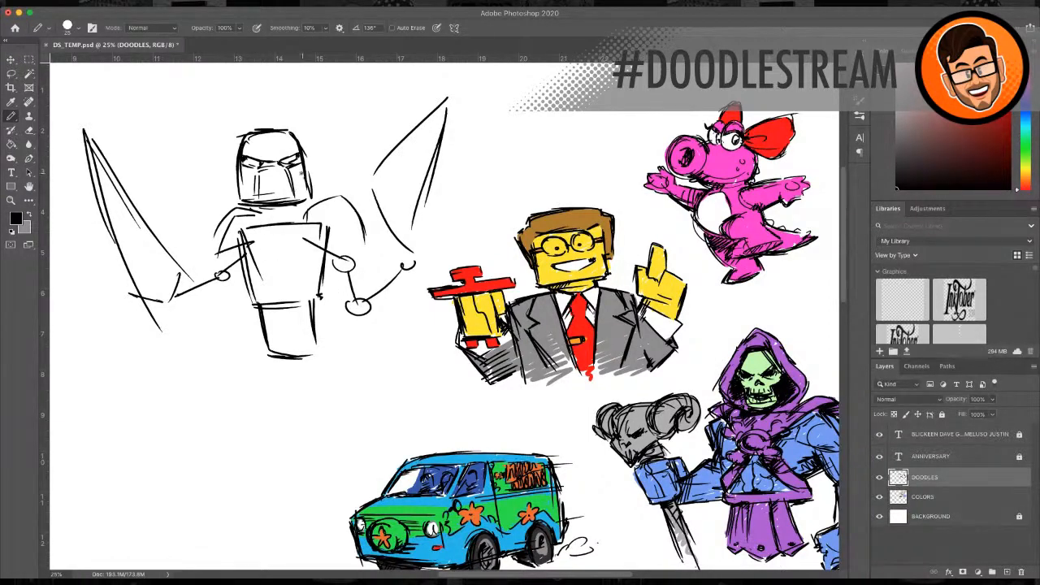
pyautogui.moveTo(292, 173); pyautogui.dragTo(304, 192)
pyautogui.moveTo(240, 171)
pyautogui.mouseDown()
pyautogui.moveTo(253, 174)
pyautogui.moveTo(253, 196)
pyautogui.moveTo(236, 194)
pyautogui.moveTo(239, 168)
pyautogui.moveTo(258, 205)
pyautogui.moveTo(312, 196)
pyautogui.mouseUp()
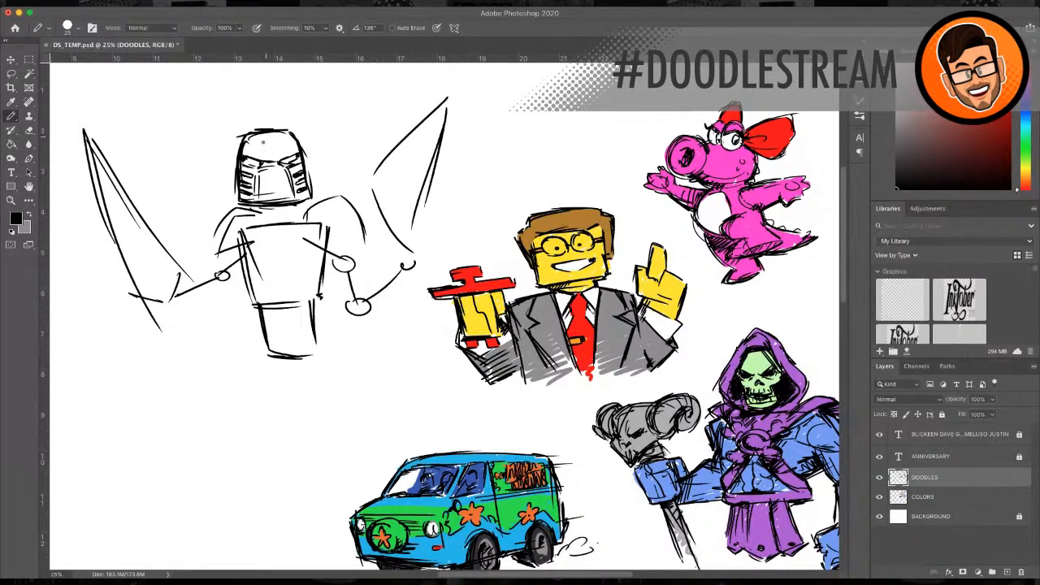
# Step: Strengthen the helmet's brow and face plate edges, add a small detail in the plate, and draw the collar line beneath the head
pyautogui.moveTo(296, 148); pyautogui.dragTo(278, 159)
pyautogui.moveTo(252, 153); pyautogui.dragTo(283, 159)
pyautogui.moveTo(273, 187); pyautogui.dragTo(274, 179)
pyautogui.moveTo(268, 170)
pyautogui.mouseDown()
pyautogui.moveTo(256, 173)
pyautogui.moveTo(258, 199)
pyautogui.mouseUp()
pyautogui.moveTo(261, 171)
pyautogui.mouseDown()
pyautogui.moveTo(288, 174)
pyautogui.moveTo(294, 202)
pyautogui.moveTo(257, 204)
pyautogui.mouseUp()
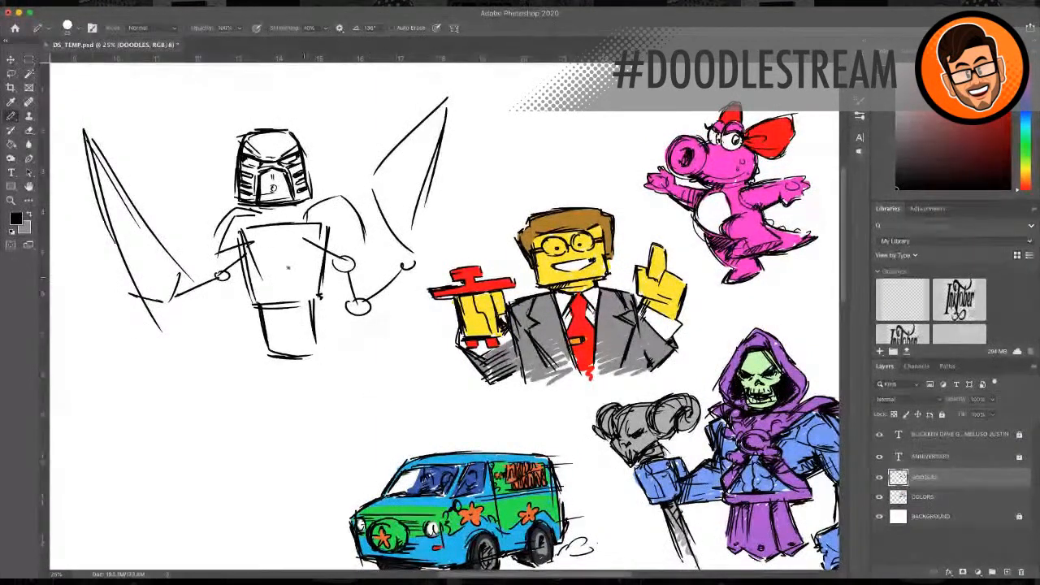
pyautogui.moveTo(247, 224); pyautogui.dragTo(297, 222)
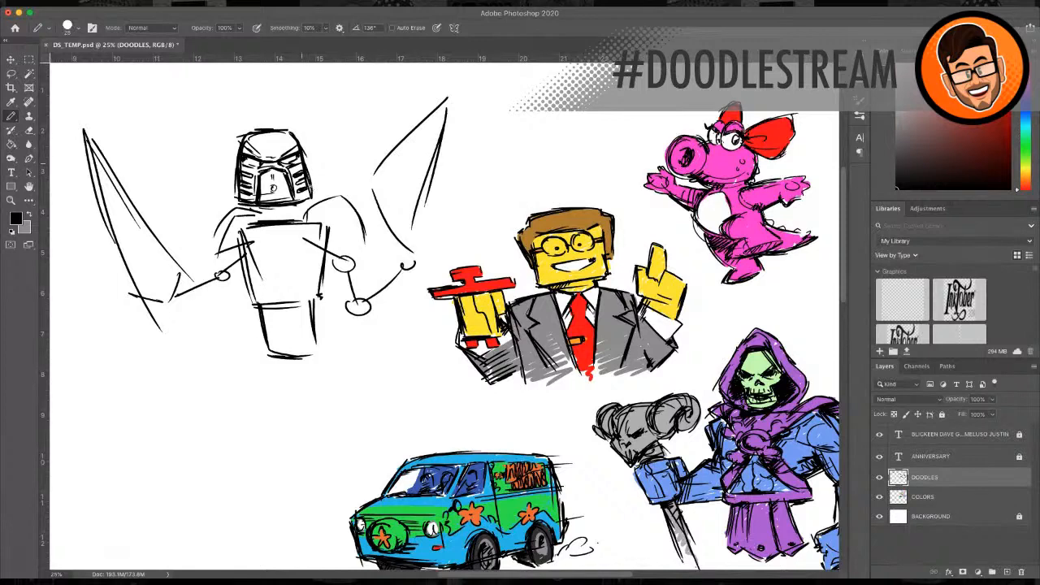
# Step: Darken the helmet's side edge and draw chest details: a small central emblem, a V-shaped lower line, collar bolts and angled chest lines
pyautogui.moveTo(237, 169)
pyautogui.mouseDown()
pyautogui.moveTo(234, 201)
pyautogui.moveTo(249, 206)
pyautogui.mouseUp()
pyautogui.moveTo(245, 263)
pyautogui.mouseDown()
pyautogui.moveTo(291, 272)
pyautogui.moveTo(305, 260)
pyautogui.moveTo(274, 275)
pyautogui.moveTo(277, 245)
pyautogui.moveTo(263, 239)
pyautogui.moveTo(262, 259)
pyautogui.moveTo(274, 243)
pyautogui.moveTo(276, 257)
pyautogui.mouseUp()
pyautogui.moveTo(275, 252); pyautogui.dragTo(280, 263)
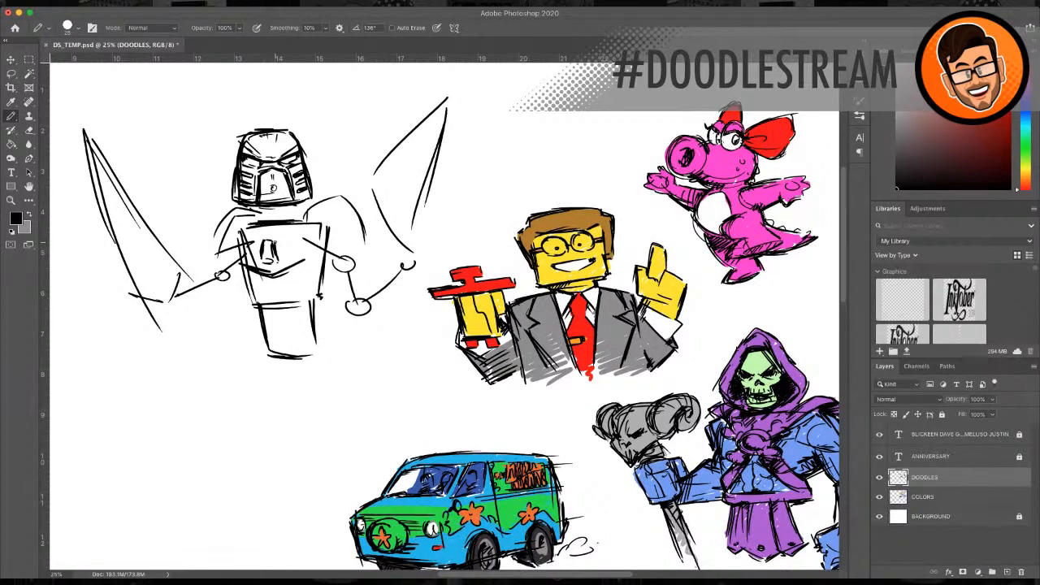
pyautogui.moveTo(290, 216)
pyautogui.mouseDown()
pyautogui.moveTo(307, 220)
pyautogui.moveTo(242, 226)
pyautogui.moveTo(276, 227)
pyautogui.mouseUp()
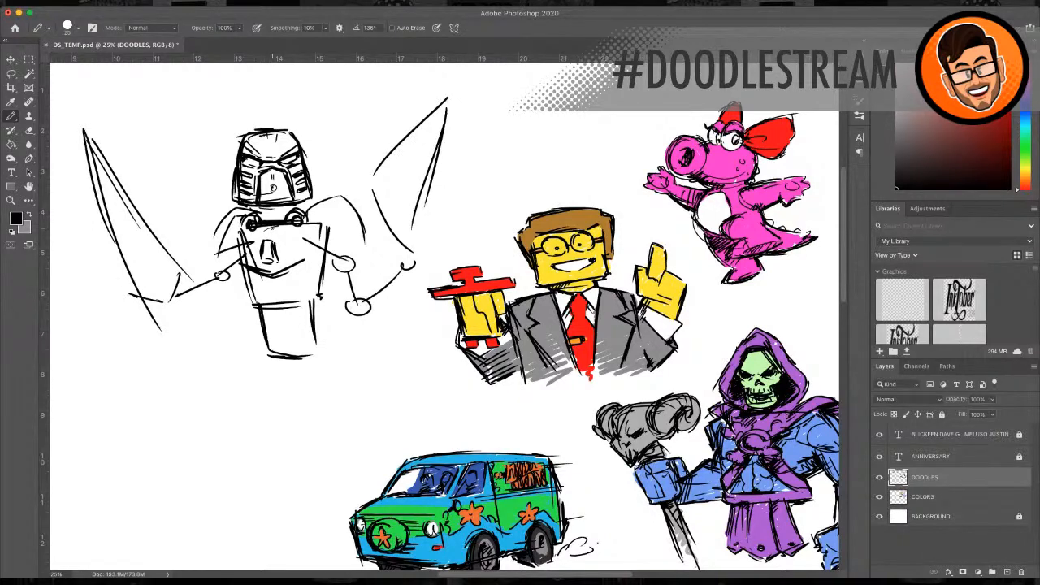
pyautogui.moveTo(276, 257)
pyautogui.mouseDown()
pyautogui.moveTo(302, 239)
pyautogui.moveTo(283, 237)
pyautogui.mouseUp()
pyautogui.moveTo(281, 238)
pyautogui.mouseDown()
pyautogui.moveTo(298, 234)
pyautogui.moveTo(255, 244)
pyautogui.mouseUp()
pyautogui.moveTo(236, 245)
pyautogui.mouseDown()
pyautogui.moveTo(256, 249)
pyautogui.moveTo(252, 234)
pyautogui.mouseUp()
pyautogui.moveTo(244, 244)
pyautogui.mouseDown()
pyautogui.moveTo(239, 311)
pyautogui.moveTo(308, 230)
pyautogui.mouseUp()
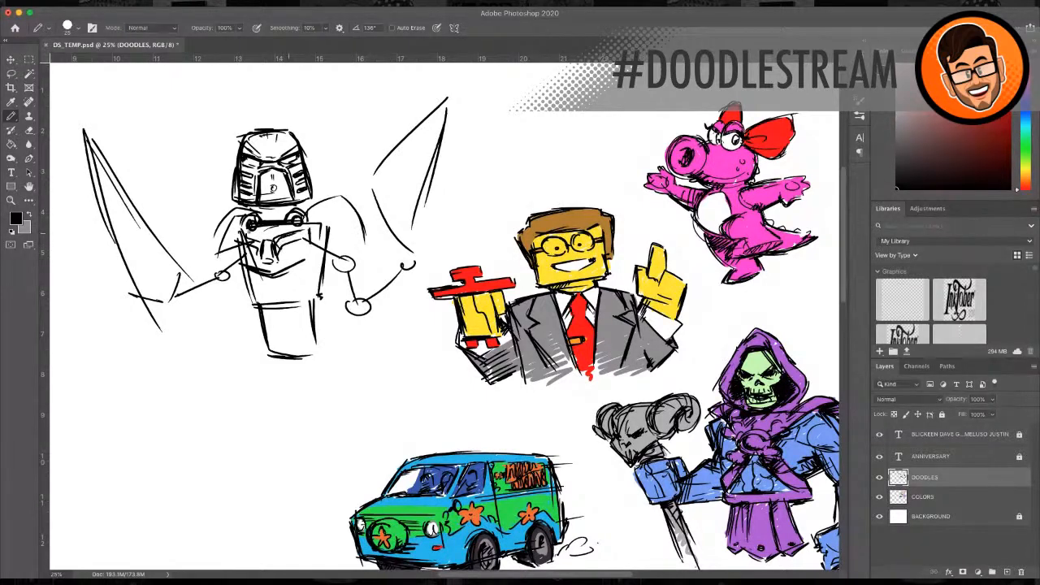
# Step: Close off both sides of the figure's chest plate and strengthen its panel lines
pyautogui.moveTo(234, 238); pyautogui.dragTo(235, 265)
pyautogui.moveTo(316, 259)
pyautogui.mouseDown()
pyautogui.moveTo(278, 275)
pyautogui.moveTo(298, 269)
pyautogui.mouseUp()
pyautogui.moveTo(306, 240)
pyautogui.mouseDown()
pyautogui.moveTo(240, 236)
pyautogui.moveTo(305, 260)
pyautogui.mouseUp()
pyautogui.moveTo(236, 235)
pyautogui.mouseDown()
pyautogui.moveTo(233, 258)
pyautogui.moveTo(231, 237)
pyautogui.moveTo(255, 215)
pyautogui.mouseUp()
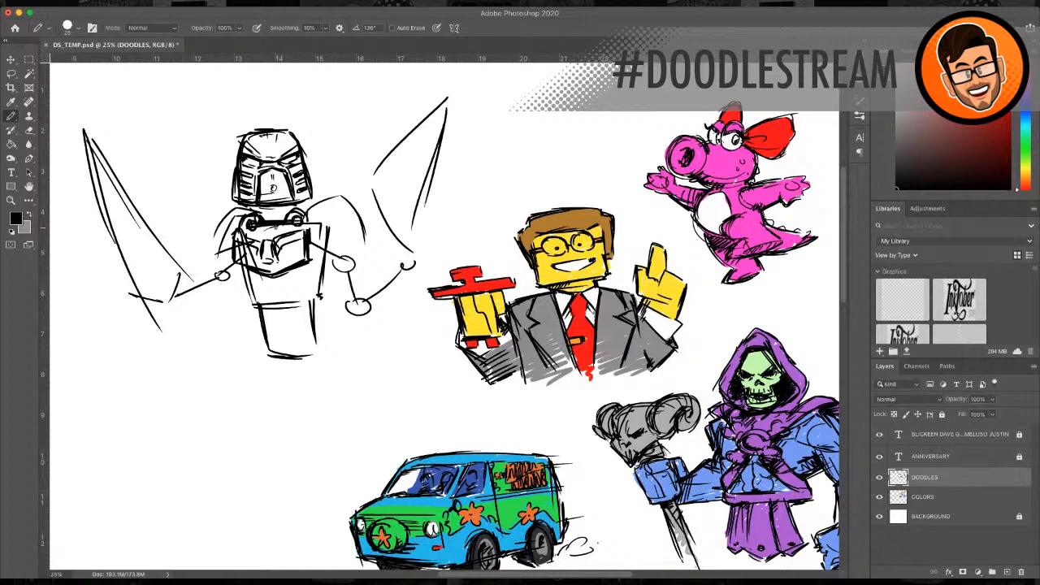
pyautogui.moveTo(234, 232); pyautogui.dragTo(258, 243)
pyautogui.moveTo(257, 240)
pyautogui.mouseDown()
pyautogui.moveTo(259, 253)
pyautogui.moveTo(298, 254)
pyautogui.moveTo(261, 252)
pyautogui.mouseUp()
# Step: Draw the midsection beneath the chest plate with angled upper bands, narrow vertical panels, dark hatching and a waist edge
pyautogui.moveTo(287, 278)
pyautogui.mouseDown()
pyautogui.moveTo(317, 262)
pyautogui.moveTo(301, 279)
pyautogui.mouseUp()
pyautogui.moveTo(237, 283)
pyautogui.mouseDown()
pyautogui.moveTo(257, 268)
pyautogui.moveTo(315, 267)
pyautogui.mouseUp()
pyautogui.moveTo(287, 280); pyautogui.dragTo(311, 268)
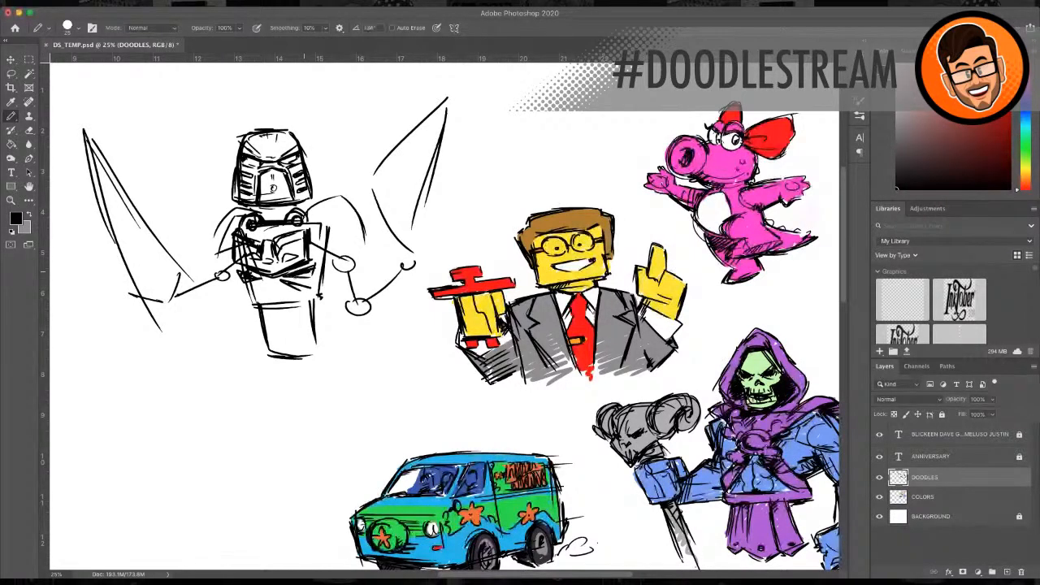
pyautogui.moveTo(249, 282); pyautogui.dragTo(267, 327)
pyautogui.moveTo(267, 341); pyautogui.dragTo(283, 339)
pyautogui.moveTo(278, 279)
pyautogui.mouseDown()
pyautogui.moveTo(275, 337)
pyautogui.moveTo(286, 342)
pyautogui.moveTo(284, 331)
pyautogui.moveTo(258, 331)
pyautogui.moveTo(322, 327)
pyautogui.moveTo(293, 291)
pyautogui.moveTo(314, 315)
pyautogui.moveTo(314, 299)
pyautogui.mouseUp()
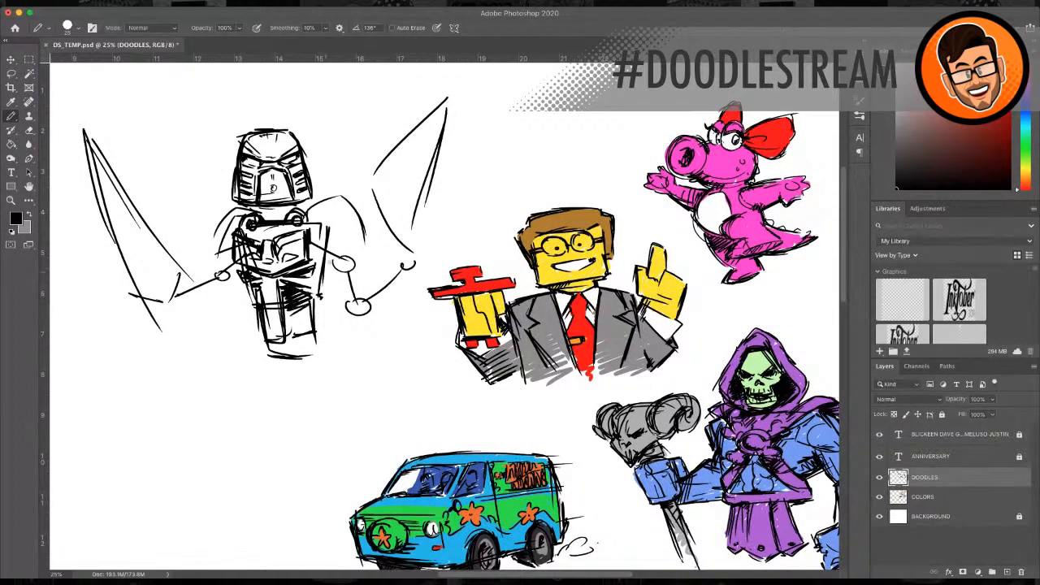
pyautogui.moveTo(324, 259); pyautogui.dragTo(334, 291)
pyautogui.moveTo(260, 310); pyautogui.dragTo(263, 359)
pyautogui.moveTo(258, 358); pyautogui.dragTo(277, 354)
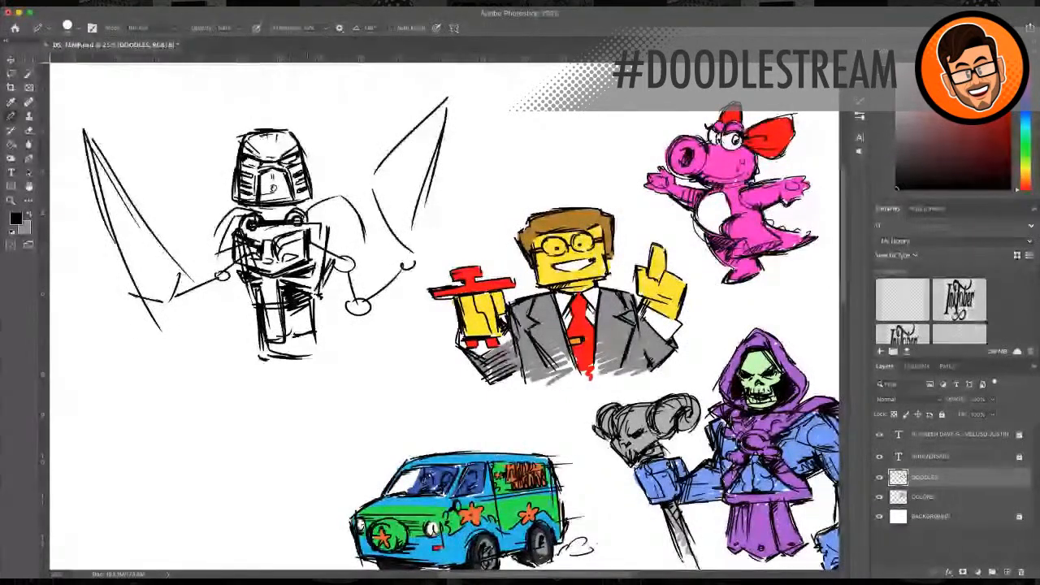
# Step: Draw a layered, pointed shoulder pad with a hanging side plate over the figure's right-hand shoulder
pyautogui.moveTo(307, 223); pyautogui.dragTo(364, 233)
pyautogui.moveTo(301, 213)
pyautogui.mouseDown()
pyautogui.moveTo(340, 193)
pyautogui.moveTo(373, 220)
pyautogui.mouseUp()
pyautogui.moveTo(346, 193); pyautogui.dragTo(374, 232)
pyautogui.moveTo(358, 226); pyautogui.dragTo(380, 237)
pyautogui.moveTo(372, 221)
pyautogui.mouseDown()
pyautogui.moveTo(380, 236)
pyautogui.moveTo(345, 267)
pyautogui.moveTo(369, 265)
pyautogui.moveTo(358, 265)
pyautogui.mouseUp()
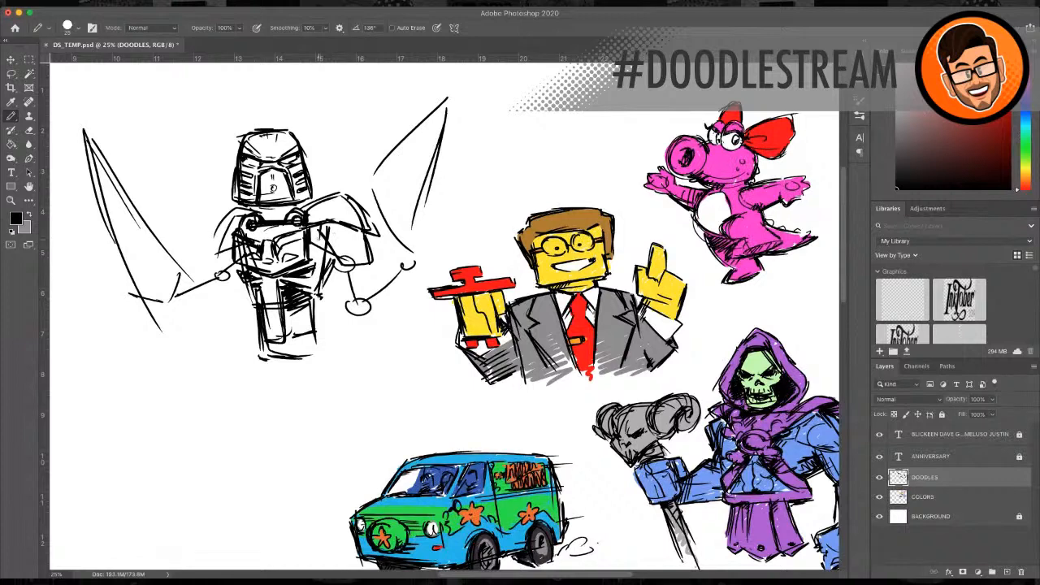
# Step: Draw the figure's right-hand arm below the shoulder pad, with a segmented forearm and a rounded fist
pyautogui.moveTo(323, 225)
pyautogui.mouseDown()
pyautogui.moveTo(344, 252)
pyautogui.moveTo(331, 253)
pyautogui.moveTo(351, 260)
pyautogui.moveTo(326, 275)
pyautogui.moveTo(319, 261)
pyautogui.moveTo(363, 272)
pyautogui.moveTo(346, 298)
pyautogui.moveTo(360, 274)
pyautogui.moveTo(349, 280)
pyautogui.moveTo(362, 284)
pyautogui.mouseUp()
pyautogui.moveTo(355, 288)
pyautogui.mouseDown()
pyautogui.moveTo(367, 270)
pyautogui.moveTo(372, 285)
pyautogui.mouseUp()
pyautogui.moveTo(333, 295)
pyautogui.mouseDown()
pyautogui.moveTo(331, 267)
pyautogui.moveTo(346, 306)
pyautogui.mouseUp()
pyautogui.moveTo(335, 307); pyautogui.dragTo(370, 273)
pyautogui.moveTo(356, 311)
pyautogui.mouseDown()
pyautogui.moveTo(375, 320)
pyautogui.moveTo(383, 304)
pyautogui.moveTo(366, 298)
pyautogui.mouseUp()
pyautogui.moveTo(357, 304); pyautogui.dragTo(350, 320)
pyautogui.moveTo(356, 321); pyautogui.dragTo(364, 326)
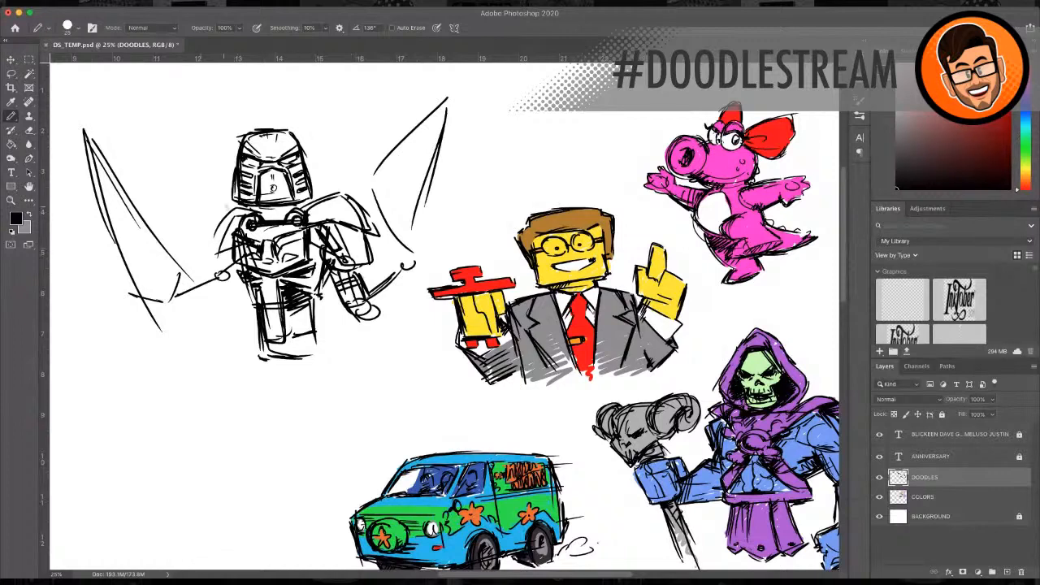
# Step: Draw the left-hand shoulder pad and the arm beneath it, ending in a fist and shaded with dark hatching
pyautogui.moveTo(226, 213)
pyautogui.mouseDown()
pyautogui.moveTo(244, 206)
pyautogui.moveTo(209, 255)
pyautogui.moveTo(231, 244)
pyautogui.mouseUp()
pyautogui.moveTo(208, 228); pyautogui.dragTo(203, 256)
pyautogui.moveTo(223, 212); pyautogui.dragTo(209, 233)
pyautogui.moveTo(240, 218); pyautogui.dragTo(213, 245)
pyautogui.moveTo(226, 226)
pyautogui.mouseDown()
pyautogui.moveTo(206, 256)
pyautogui.moveTo(222, 233)
pyautogui.mouseUp()
pyautogui.moveTo(238, 229); pyautogui.dragTo(204, 249)
pyautogui.moveTo(236, 237)
pyautogui.mouseDown()
pyautogui.moveTo(207, 260)
pyautogui.moveTo(206, 275)
pyautogui.moveTo(226, 291)
pyautogui.mouseUp()
pyautogui.moveTo(221, 252); pyautogui.dragTo(196, 288)
pyautogui.moveTo(219, 281)
pyautogui.mouseDown()
pyautogui.moveTo(198, 296)
pyautogui.moveTo(202, 284)
pyautogui.mouseUp()
pyautogui.moveTo(232, 263)
pyautogui.mouseDown()
pyautogui.moveTo(205, 280)
pyautogui.moveTo(218, 278)
pyautogui.mouseUp()
pyautogui.moveTo(231, 243)
pyautogui.mouseDown()
pyautogui.moveTo(239, 266)
pyautogui.moveTo(220, 261)
pyautogui.moveTo(203, 300)
pyautogui.moveTo(182, 301)
pyautogui.mouseUp()
# Step: Add the short neck above the collar and strengthen the outlines of both shoulder pads
pyautogui.moveTo(235, 225)
pyautogui.mouseDown()
pyautogui.moveTo(248, 209)
pyautogui.moveTo(274, 223)
pyautogui.mouseUp()
pyautogui.moveTo(276, 216); pyautogui.dragTo(268, 228)
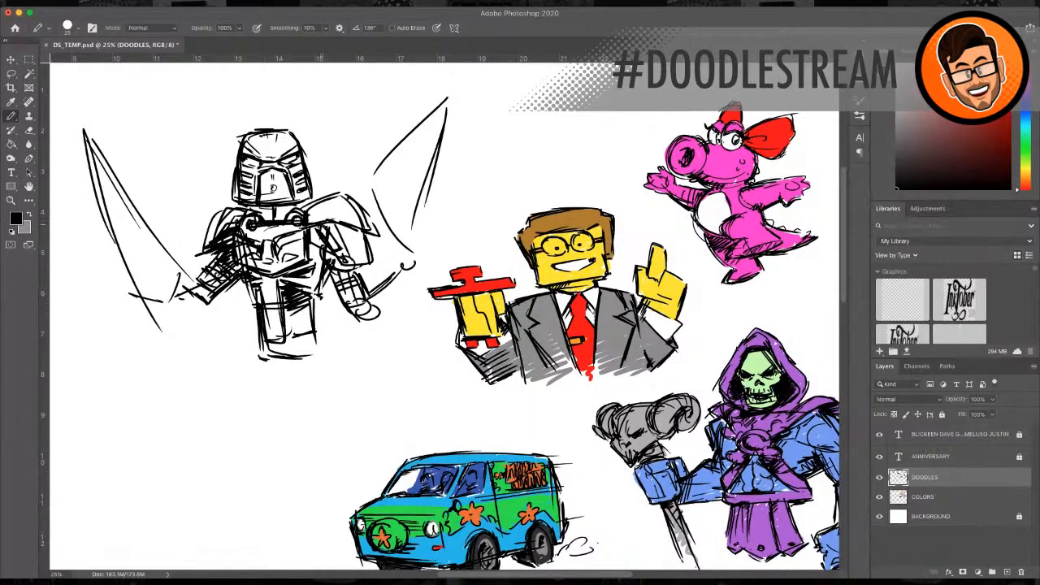
pyautogui.moveTo(309, 223)
pyautogui.mouseDown()
pyautogui.moveTo(343, 208)
pyautogui.moveTo(333, 195)
pyautogui.moveTo(324, 203)
pyautogui.moveTo(358, 208)
pyautogui.moveTo(372, 236)
pyautogui.mouseUp()
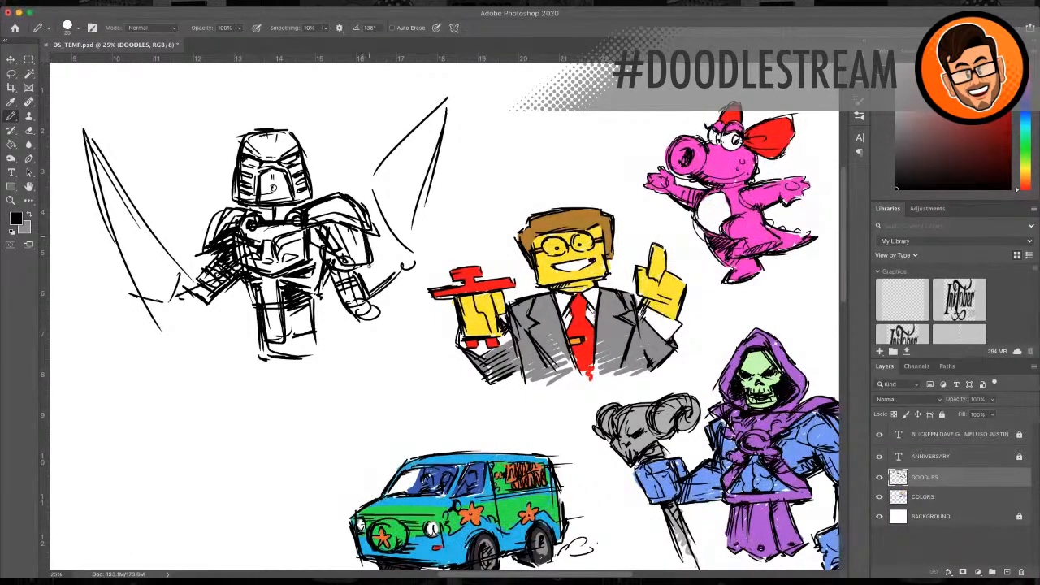
pyautogui.moveTo(224, 206)
pyautogui.mouseDown()
pyautogui.moveTo(246, 203)
pyautogui.moveTo(207, 223)
pyautogui.moveTo(198, 249)
pyautogui.mouseUp()
# Step: Add crossing lines at the left blade's base and draw struts across the upper part of the right blade
pyautogui.moveTo(189, 288)
pyautogui.mouseDown()
pyautogui.moveTo(201, 294)
pyautogui.moveTo(166, 286)
pyautogui.moveTo(147, 298)
pyautogui.mouseUp()
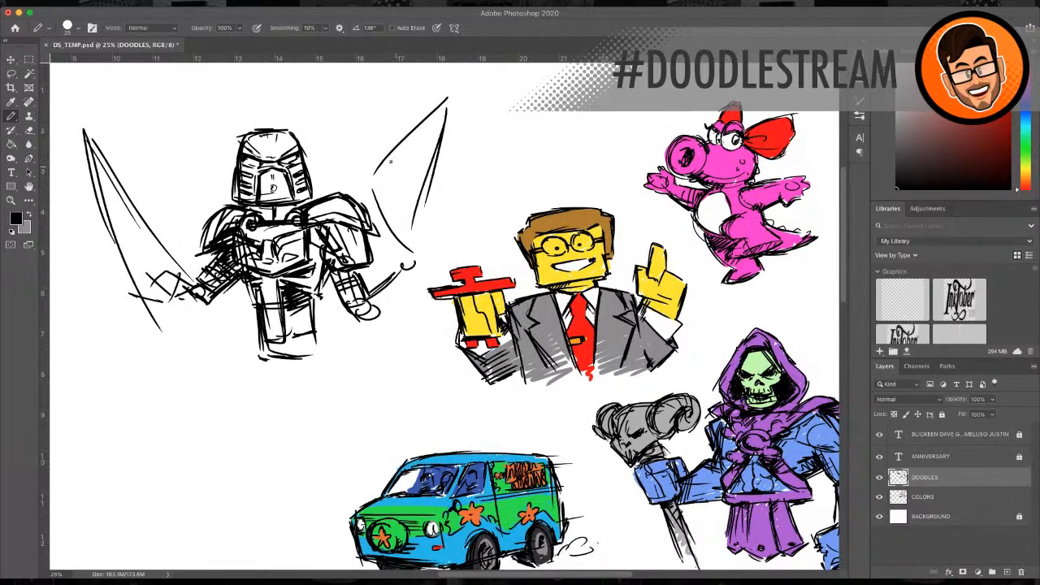
pyautogui.moveTo(390, 162); pyautogui.dragTo(411, 208)
pyautogui.moveTo(421, 147); pyautogui.dragTo(416, 195)
pyautogui.moveTo(415, 124)
pyautogui.mouseDown()
pyautogui.moveTo(429, 174)
pyautogui.moveTo(418, 165)
pyautogui.mouseUp()
pyautogui.moveTo(454, 133); pyautogui.dragTo(438, 100)
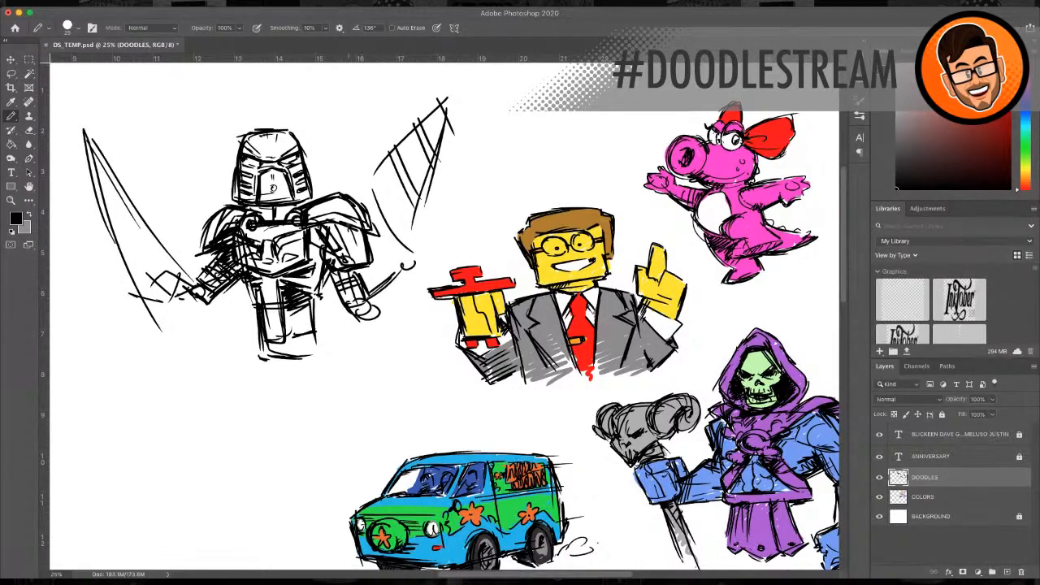
# Step: Draw the curved grip linking the right-hand fist to its raised blade, and darken the blade's edges and extended tip
pyautogui.moveTo(390, 227)
pyautogui.mouseDown()
pyautogui.moveTo(407, 258)
pyautogui.moveTo(388, 315)
pyautogui.mouseUp()
pyautogui.moveTo(403, 260)
pyautogui.mouseDown()
pyautogui.moveTo(384, 317)
pyautogui.moveTo(378, 303)
pyautogui.mouseUp()
pyautogui.moveTo(392, 301); pyautogui.dragTo(378, 320)
pyautogui.moveTo(413, 260); pyautogui.dragTo(404, 284)
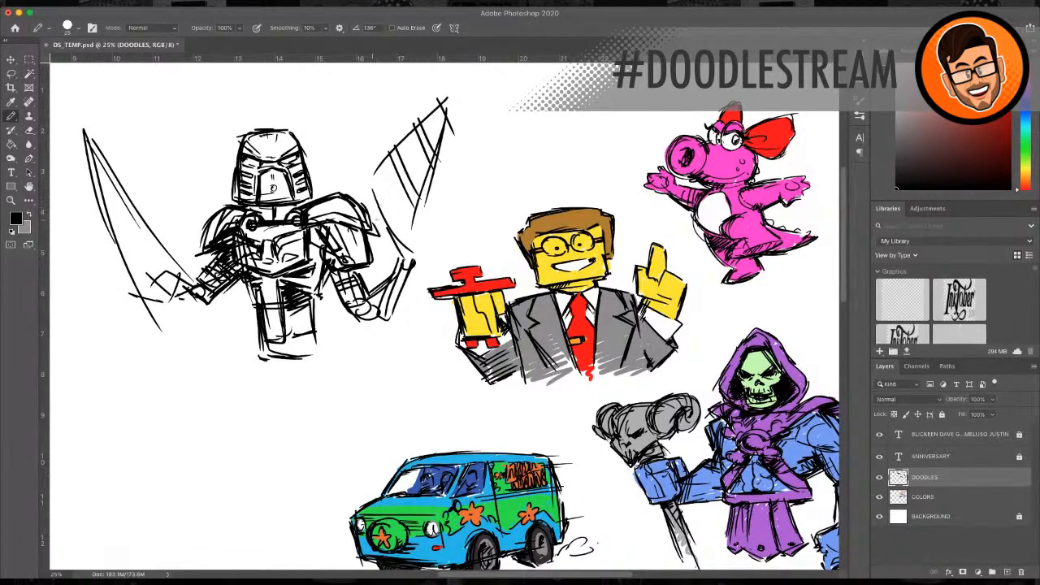
pyautogui.moveTo(377, 206); pyautogui.dragTo(395, 272)
pyautogui.moveTo(375, 210)
pyautogui.mouseDown()
pyautogui.moveTo(396, 260)
pyautogui.moveTo(398, 172)
pyautogui.moveTo(457, 86)
pyautogui.moveTo(429, 216)
pyautogui.mouseUp()
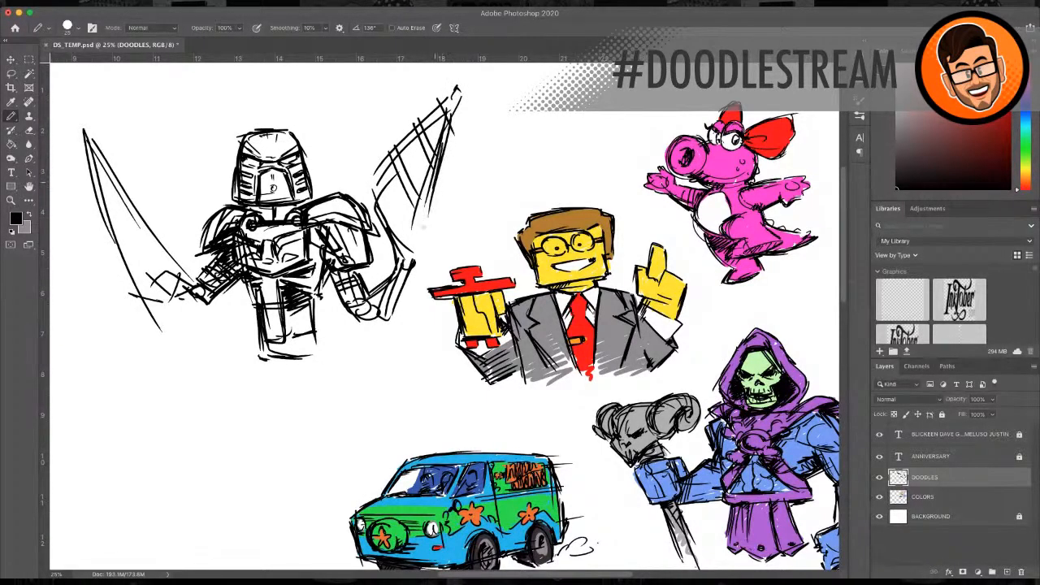
pyautogui.moveTo(444, 147); pyautogui.dragTo(421, 242)
pyautogui.moveTo(432, 188); pyautogui.dragTo(417, 234)
# Step: Extend the left raised blade to a longer tip and draw struts across its width
pyautogui.moveTo(467, 575); pyautogui.dragTo(450, 575)
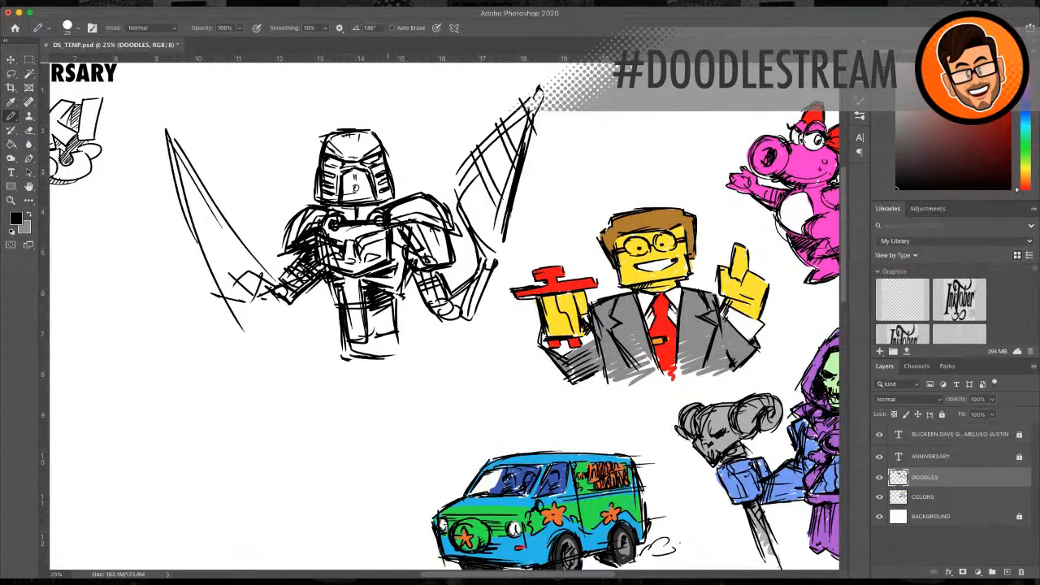
pyautogui.moveTo(282, 321); pyautogui.dragTo(271, 295)
pyautogui.moveTo(153, 109)
pyautogui.mouseDown()
pyautogui.moveTo(171, 162)
pyautogui.moveTo(173, 130)
pyautogui.mouseUp()
pyautogui.moveTo(201, 161)
pyautogui.mouseDown()
pyautogui.moveTo(191, 218)
pyautogui.moveTo(205, 168)
pyautogui.moveTo(226, 200)
pyautogui.moveTo(216, 271)
pyautogui.mouseUp()
# Step: Sketch a second long blade pointing downward from the left-hand fist toward the area beneath the figure's waist
pyautogui.moveTo(230, 204)
pyautogui.mouseDown()
pyautogui.moveTo(218, 270)
pyautogui.moveTo(296, 395)
pyautogui.mouseUp()
pyautogui.moveTo(277, 325); pyautogui.dragTo(343, 353)
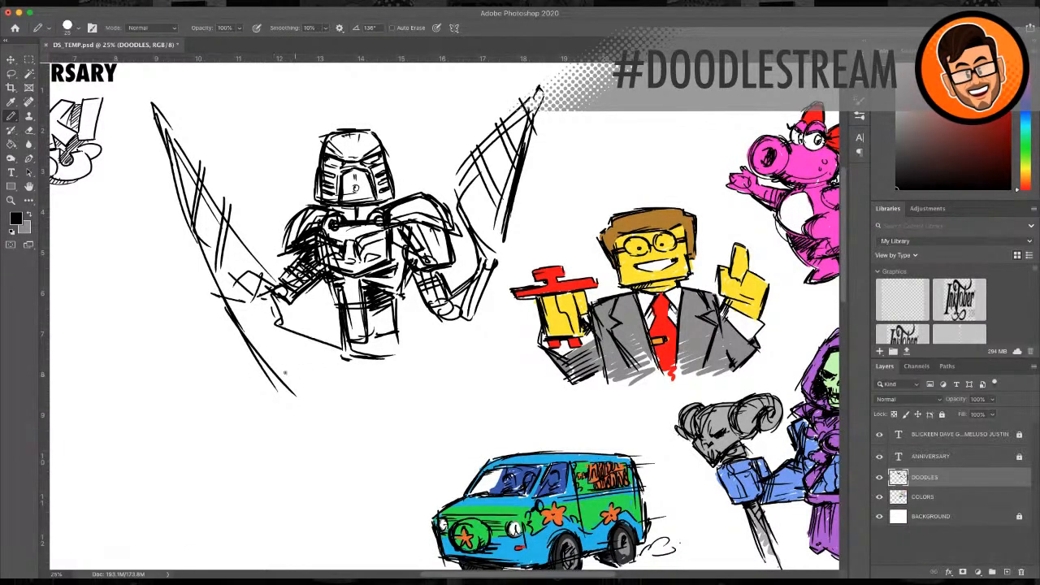
pyautogui.moveTo(236, 331); pyautogui.dragTo(323, 431)
pyautogui.moveTo(308, 335); pyautogui.dragTo(358, 444)
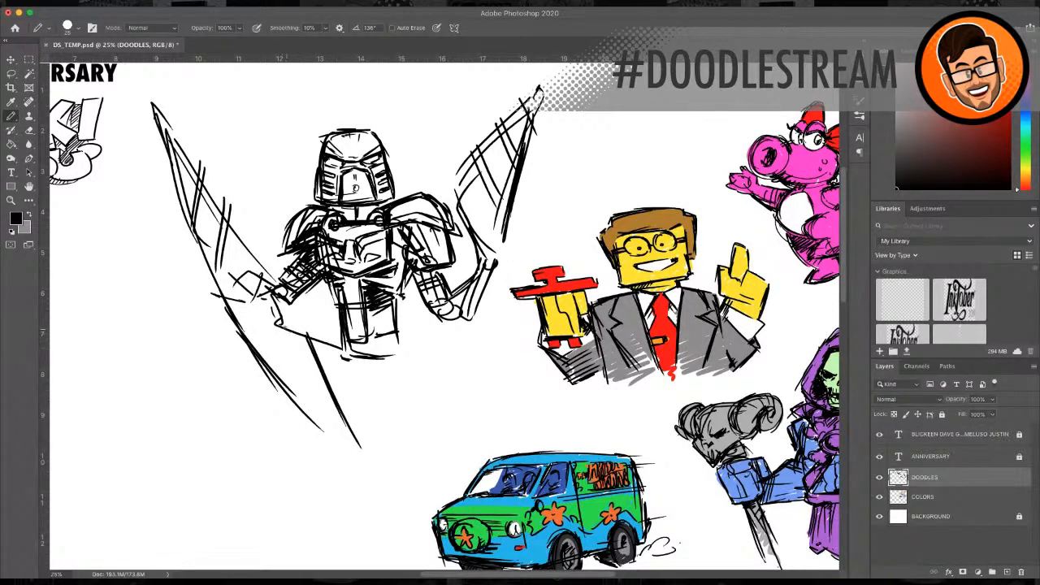
pyautogui.moveTo(285, 326)
pyautogui.mouseDown()
pyautogui.moveTo(295, 387)
pyautogui.moveTo(323, 421)
pyautogui.mouseUp()
# Step: Sketch a matching downward blade below the right-hand fist and hatch the base of the figure's waist
pyautogui.moveTo(444, 291); pyautogui.dragTo(423, 401)
pyautogui.moveTo(478, 306); pyautogui.dragTo(440, 412)
pyautogui.moveTo(470, 334); pyautogui.dragTo(439, 418)
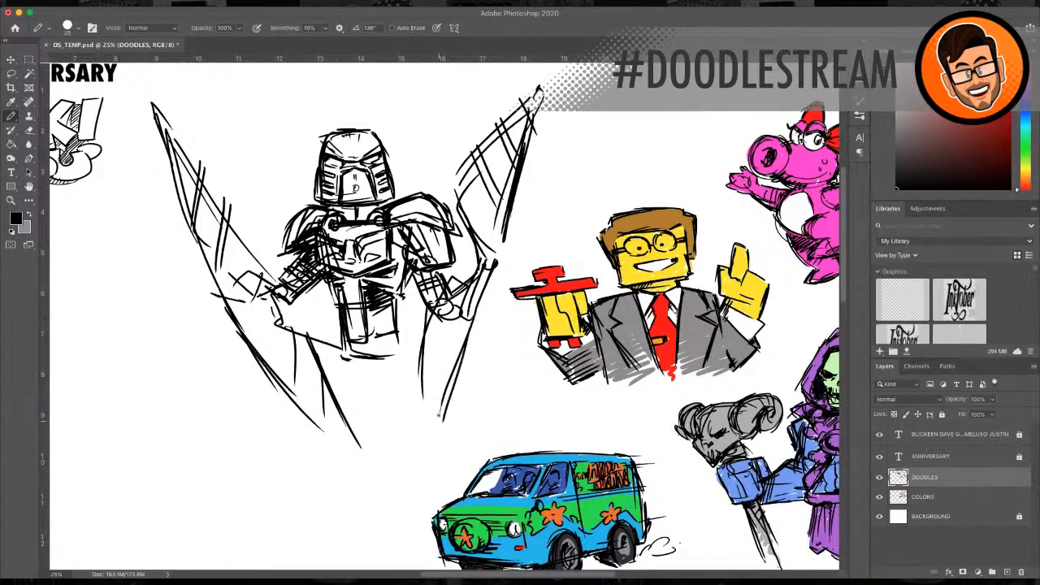
pyautogui.moveTo(362, 342); pyautogui.dragTo(363, 356)
pyautogui.moveTo(361, 358)
pyautogui.mouseDown()
pyautogui.moveTo(394, 345)
pyautogui.moveTo(398, 370)
pyautogui.moveTo(345, 364)
pyautogui.moveTo(384, 389)
pyautogui.mouseUp()
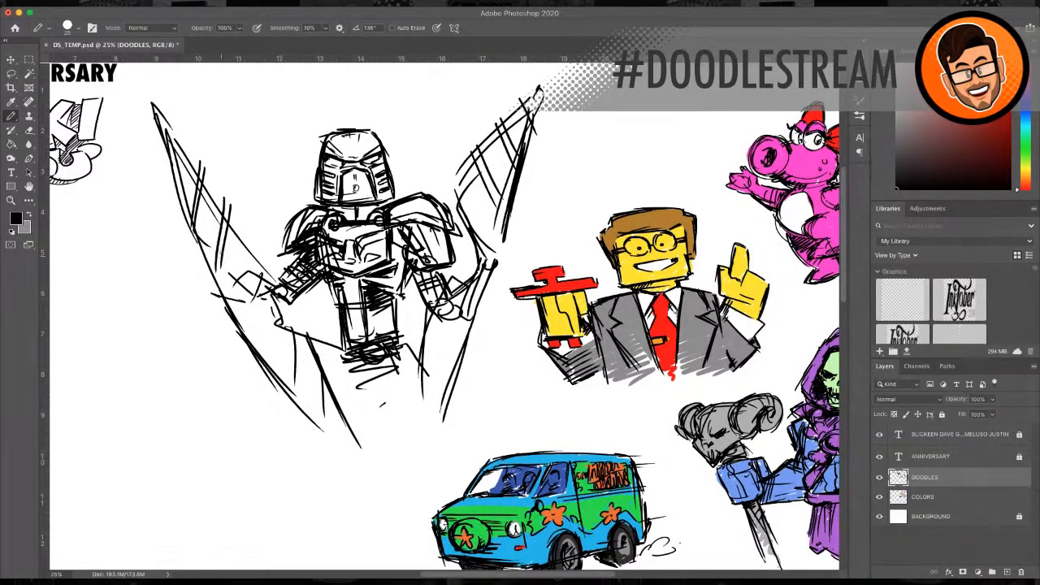
# Step: Darken the left raised blade's base and the collar, and add struts and hatching to the lower left blade
pyautogui.moveTo(246, 254); pyautogui.dragTo(225, 215)
pyautogui.moveTo(231, 236); pyautogui.dragTo(246, 275)
pyautogui.moveTo(238, 260)
pyautogui.mouseDown()
pyautogui.moveTo(232, 297)
pyautogui.moveTo(226, 262)
pyautogui.moveTo(228, 294)
pyautogui.mouseUp()
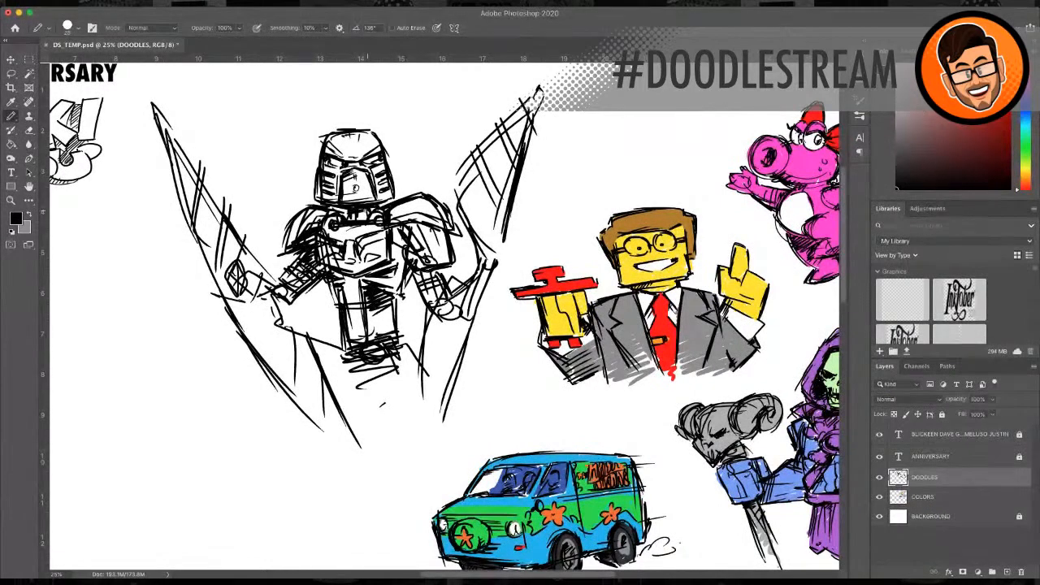
pyautogui.moveTo(367, 212); pyautogui.dragTo(352, 216)
pyautogui.moveTo(319, 273)
pyautogui.mouseDown()
pyautogui.moveTo(265, 333)
pyautogui.moveTo(307, 379)
pyautogui.moveTo(282, 391)
pyautogui.moveTo(305, 402)
pyautogui.mouseUp()
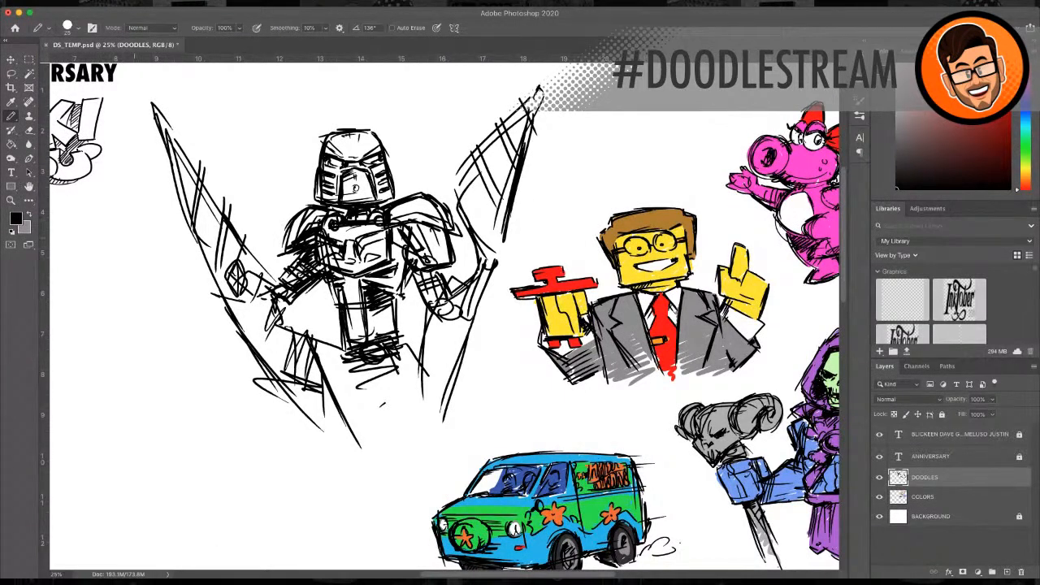
# Step: On the COLORS layer, sample yellow from the suited man's face and paint the armoured figure's chest plate with it
pyautogui.click(925, 497)
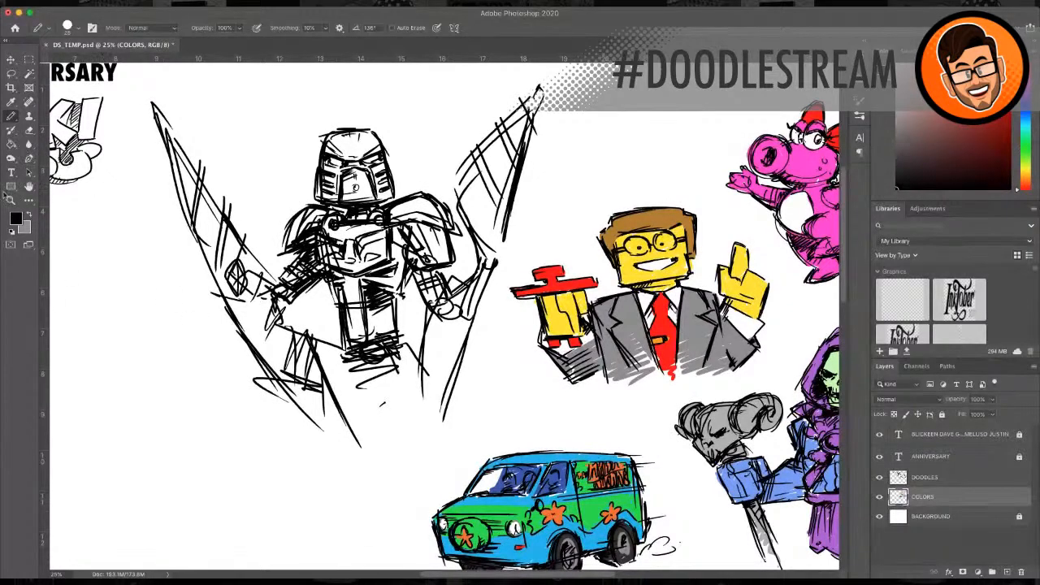
pyautogui.press('i')
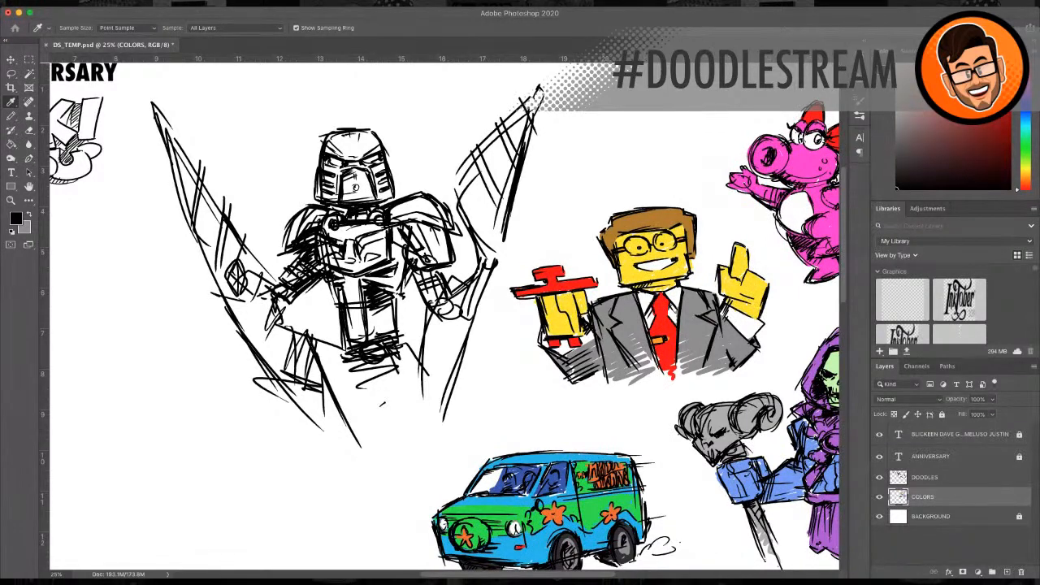
pyautogui.click(631, 265)
pyautogui.press('b')
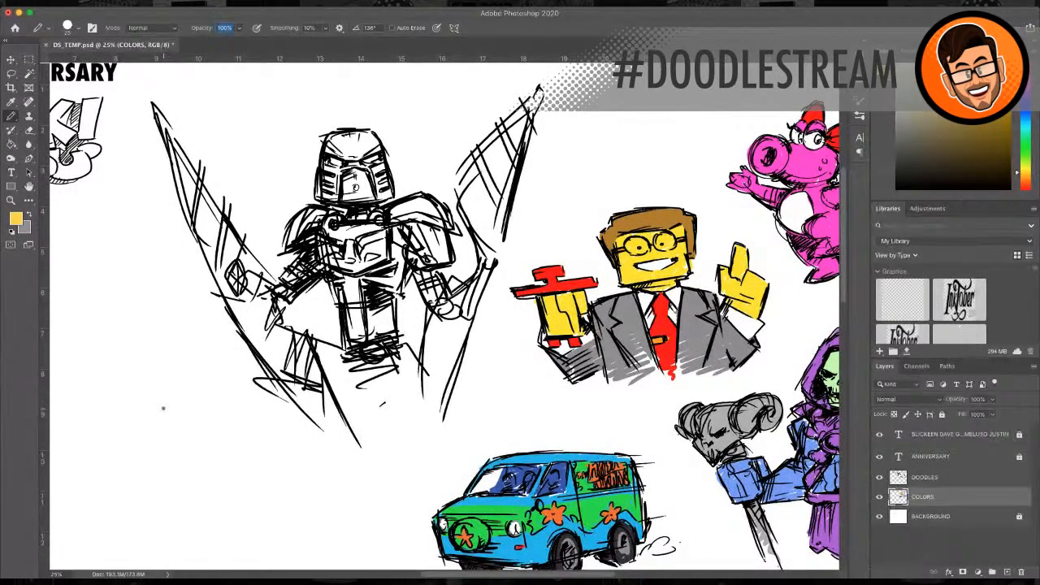
pyautogui.press('Return')
pyautogui.press('Return')
pyautogui.moveTo(330, 218)
pyautogui.mouseDown()
pyautogui.moveTo(322, 247)
pyautogui.moveTo(358, 231)
pyautogui.moveTo(351, 250)
pyautogui.moveTo(382, 256)
pyautogui.moveTo(345, 268)
pyautogui.moveTo(329, 260)
pyautogui.moveTo(358, 270)
pyautogui.mouseUp()
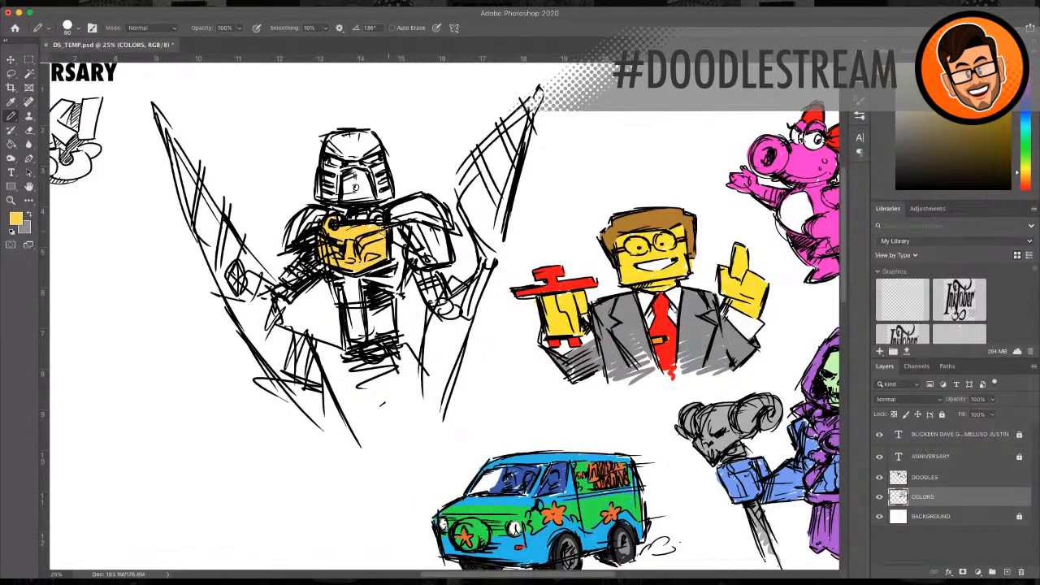
# Step: Paint both shoulder pads and the helmet of the armoured figure in the same yellow
pyautogui.moveTo(379, 212)
pyautogui.mouseDown()
pyautogui.moveTo(402, 206)
pyautogui.moveTo(439, 224)
pyautogui.moveTo(449, 218)
pyautogui.mouseUp()
pyautogui.moveTo(295, 223)
pyautogui.mouseDown()
pyautogui.moveTo(321, 213)
pyautogui.moveTo(322, 226)
pyautogui.moveTo(294, 241)
pyautogui.mouseUp()
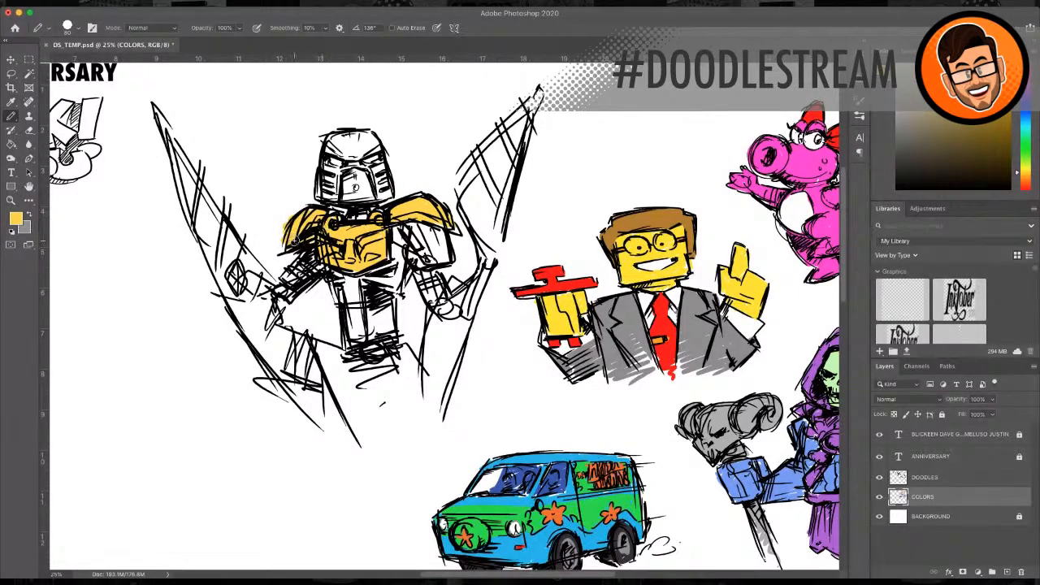
pyautogui.moveTo(364, 135)
pyautogui.mouseDown()
pyautogui.moveTo(338, 143)
pyautogui.moveTo(350, 152)
pyautogui.moveTo(337, 184)
pyautogui.moveTo(381, 174)
pyautogui.moveTo(339, 211)
pyautogui.moveTo(357, 221)
pyautogui.moveTo(385, 192)
pyautogui.moveTo(374, 144)
pyautogui.moveTo(325, 162)
pyautogui.moveTo(335, 189)
pyautogui.moveTo(323, 192)
pyautogui.mouseUp()
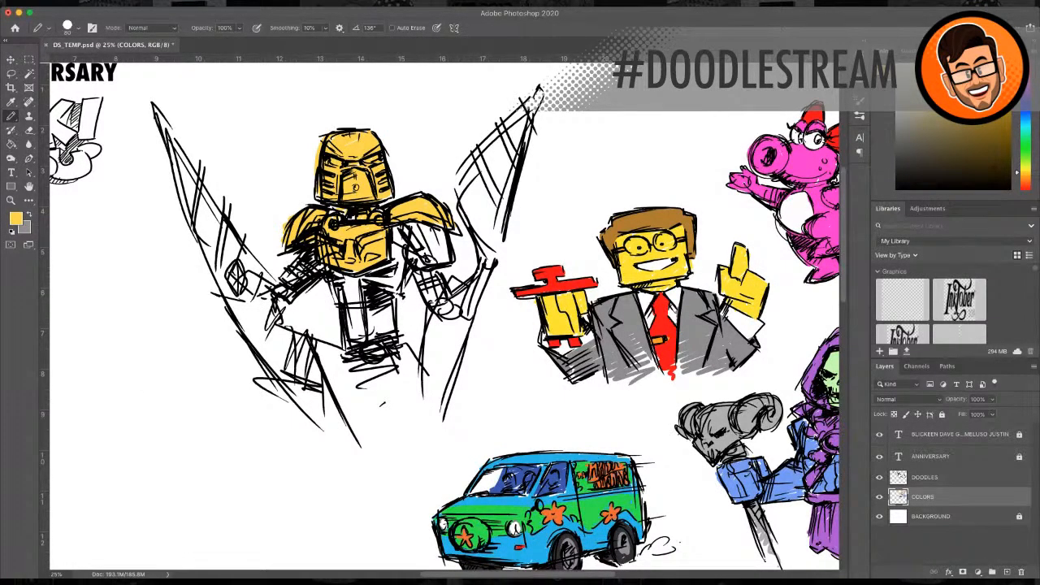
# Step: Sample red from the object beside the suited man, darken it to a deep red, and paint the armoured figure's arms and midsection
pyautogui.press('i')
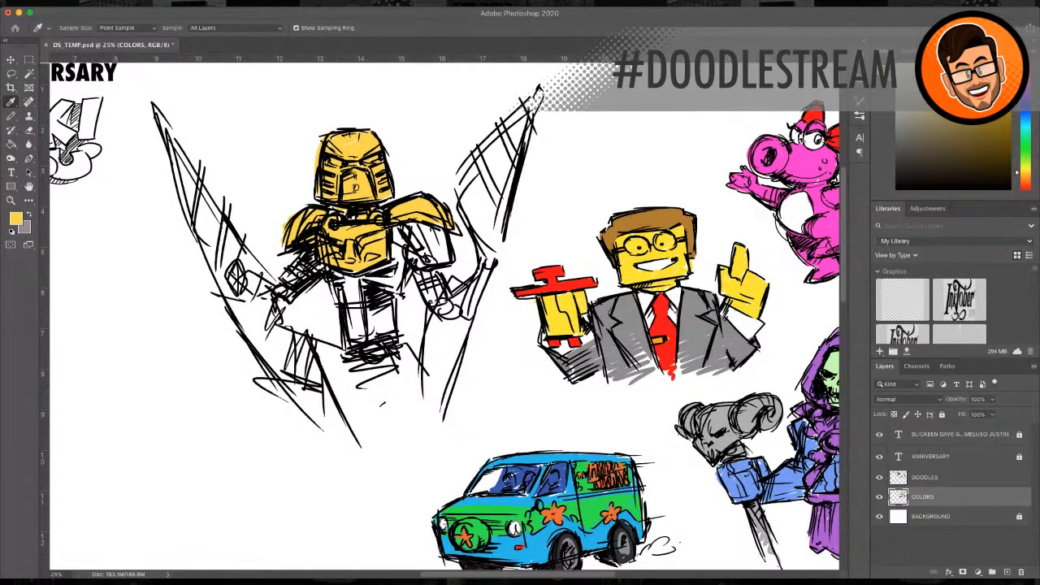
pyautogui.click(561, 285)
pyautogui.press('b')
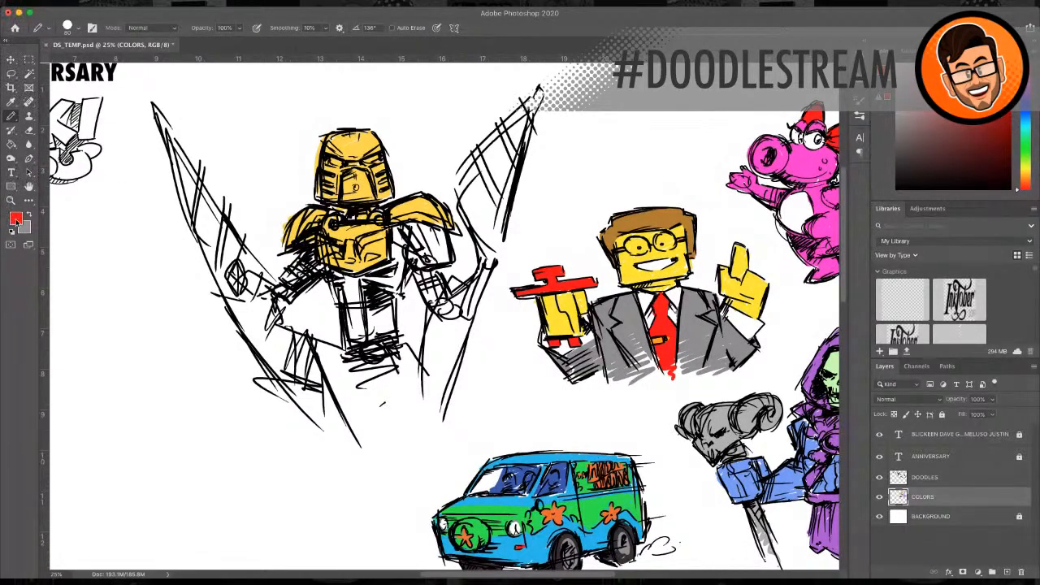
pyautogui.press('i')
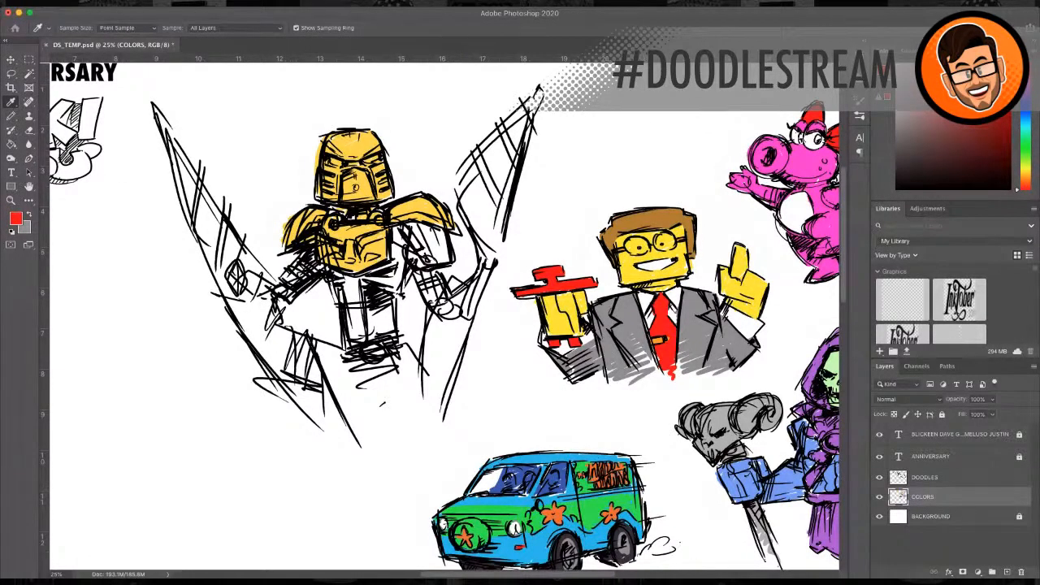
pyautogui.press('b')
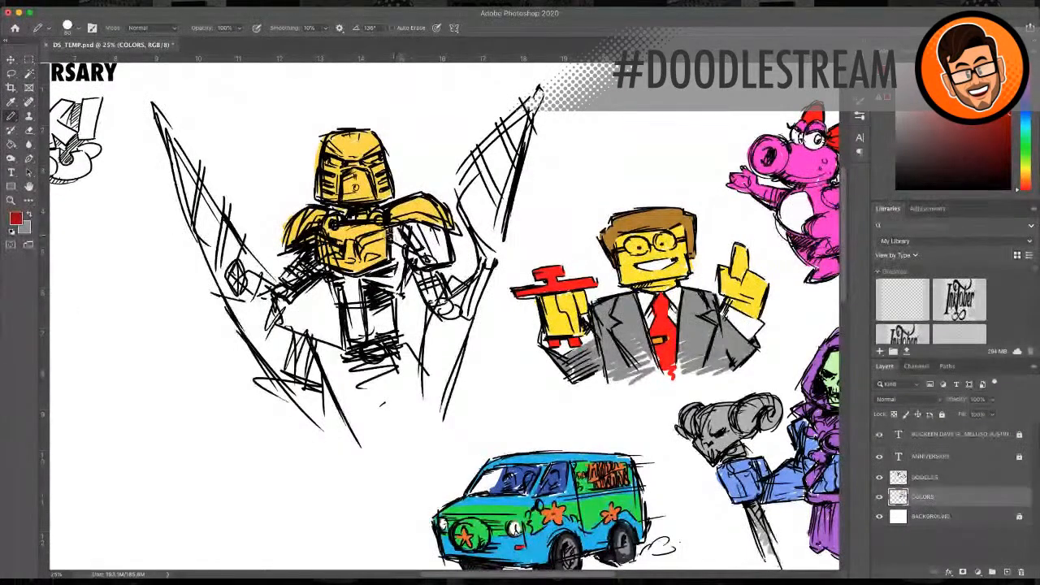
pyautogui.moveTo(397, 228)
pyautogui.mouseDown()
pyautogui.moveTo(415, 228)
pyautogui.moveTo(394, 239)
pyautogui.moveTo(395, 222)
pyautogui.mouseUp()
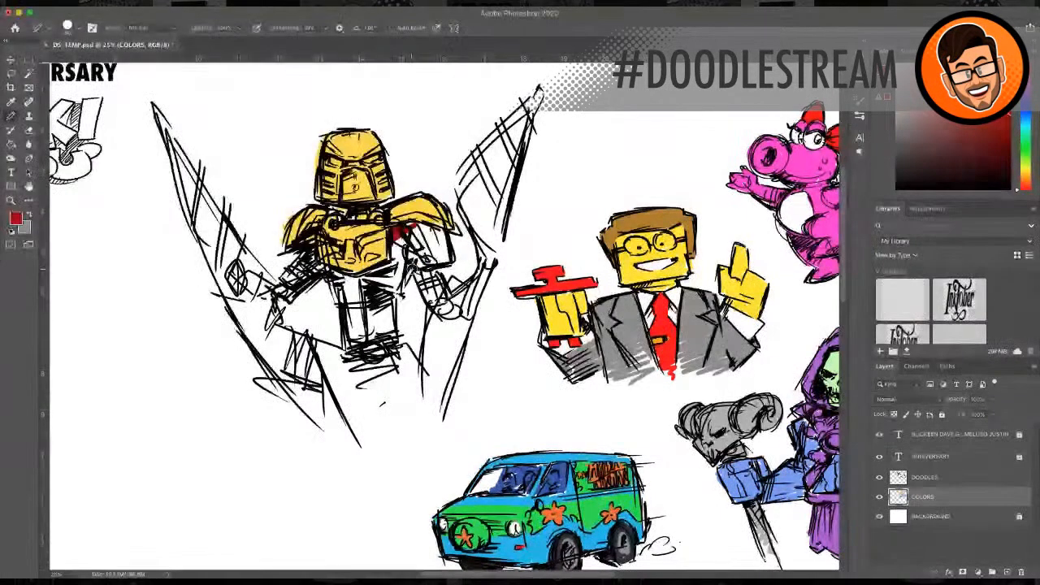
pyautogui.moveTo(408, 245)
pyautogui.mouseDown()
pyautogui.moveTo(390, 277)
pyautogui.moveTo(423, 275)
pyautogui.moveTo(434, 302)
pyautogui.moveTo(429, 293)
pyautogui.mouseUp()
pyautogui.moveTo(358, 283)
pyautogui.mouseDown()
pyautogui.moveTo(398, 276)
pyautogui.moveTo(362, 317)
pyautogui.moveTo(392, 327)
pyautogui.moveTo(379, 345)
pyautogui.mouseUp()
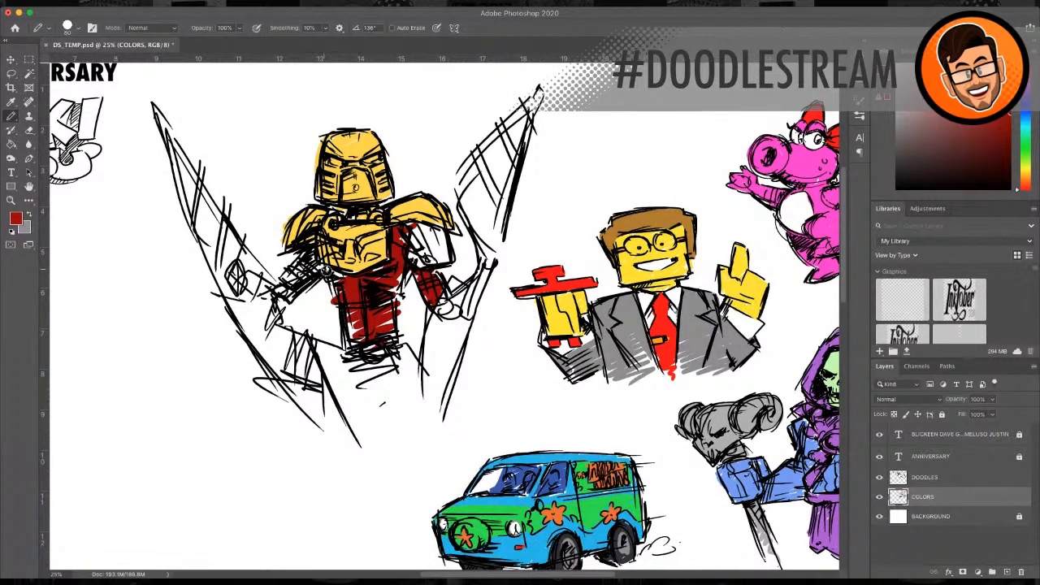
pyautogui.moveTo(329, 272)
pyautogui.mouseDown()
pyautogui.moveTo(344, 279)
pyautogui.moveTo(285, 268)
pyautogui.moveTo(308, 283)
pyautogui.moveTo(276, 286)
pyautogui.mouseUp()
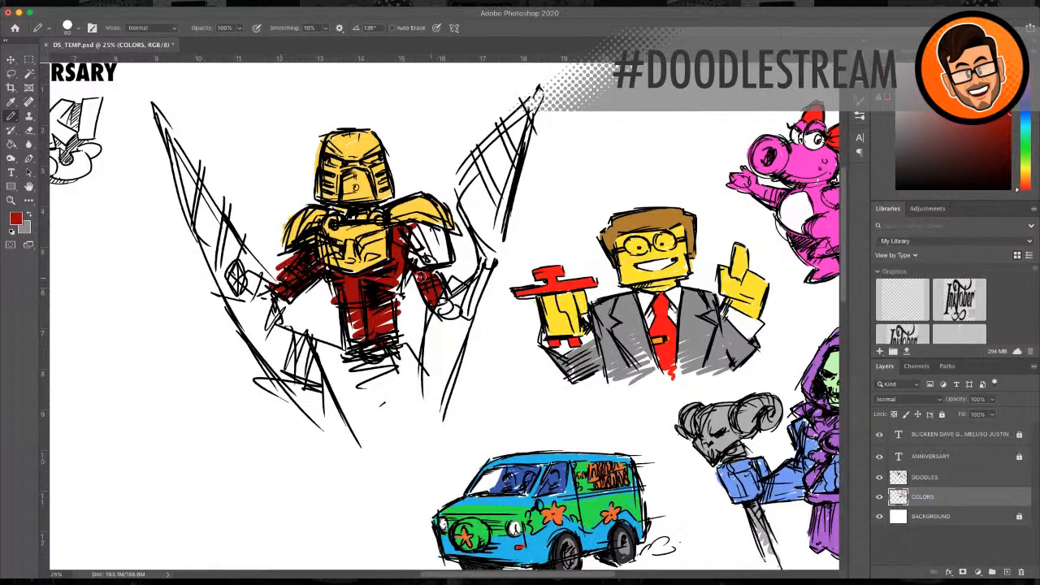
# Step: Fill the remaining gaps in the armoured figure's midsection and both arms with the deep red
pyautogui.moveTo(409, 273)
pyautogui.mouseDown()
pyautogui.moveTo(392, 335)
pyautogui.moveTo(391, 297)
pyautogui.moveTo(349, 302)
pyautogui.moveTo(354, 341)
pyautogui.mouseUp()
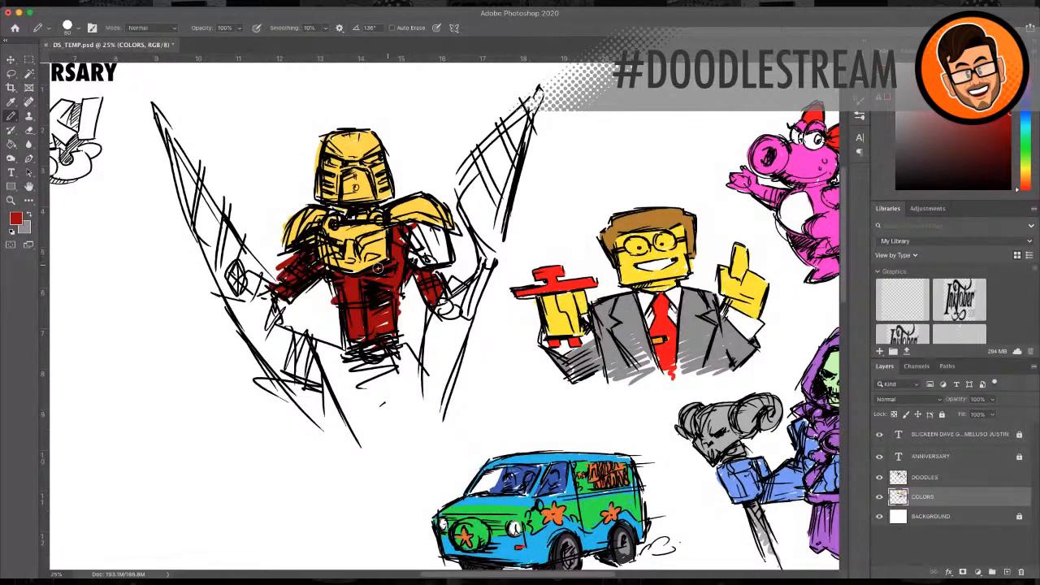
pyautogui.moveTo(406, 251)
pyautogui.mouseDown()
pyautogui.moveTo(441, 271)
pyautogui.moveTo(432, 296)
pyautogui.mouseUp()
pyautogui.moveTo(288, 280)
pyautogui.mouseDown()
pyautogui.moveTo(267, 293)
pyautogui.moveTo(283, 280)
pyautogui.mouseUp()
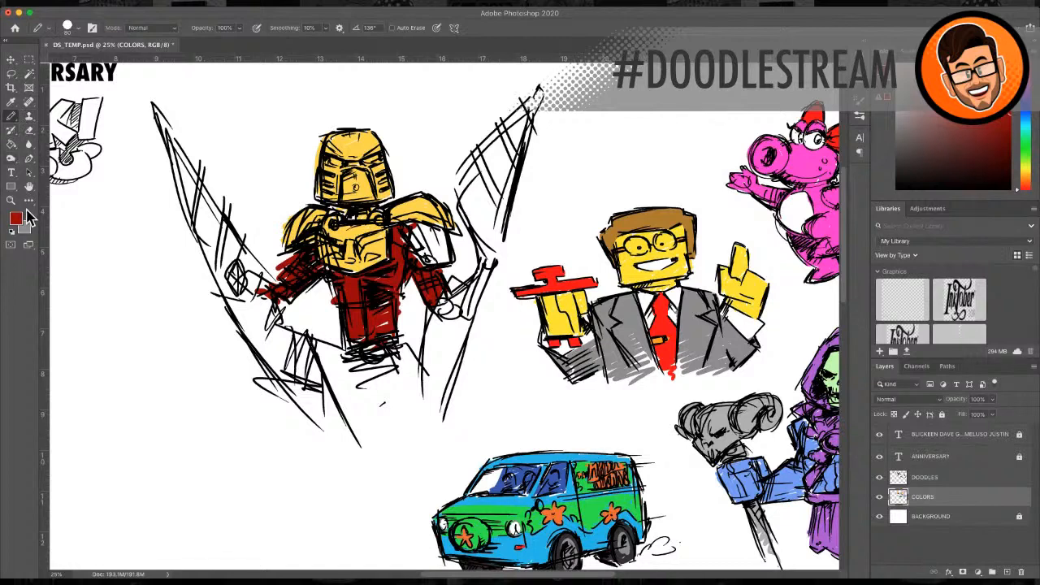
# Step: Sample yellow from the armoured figure's helmet and paint the upper-arm plate below the right-hand shoulder pad with it
pyautogui.press('i')
pyautogui.click(355, 137)
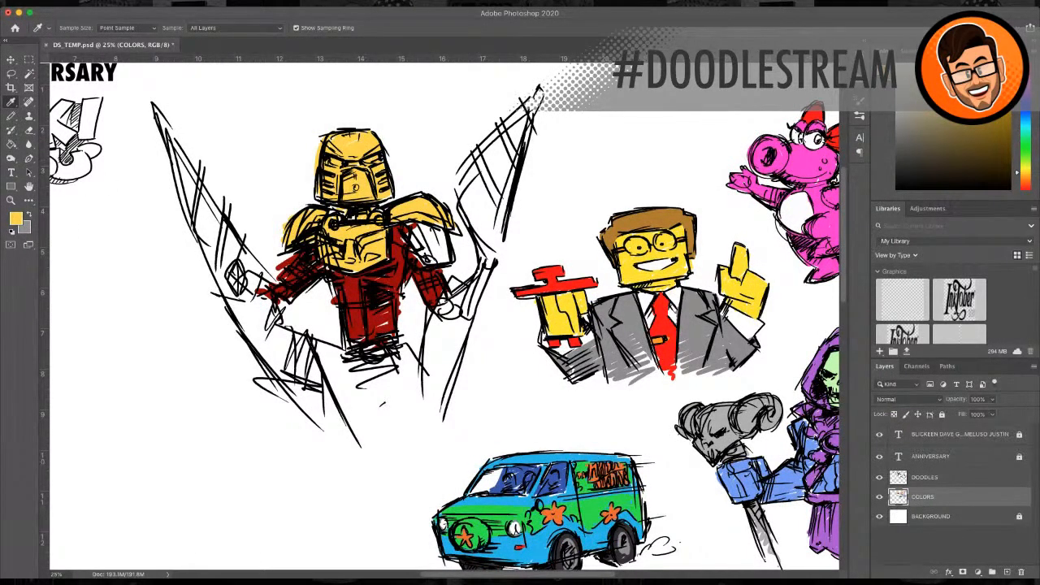
pyautogui.press('b')
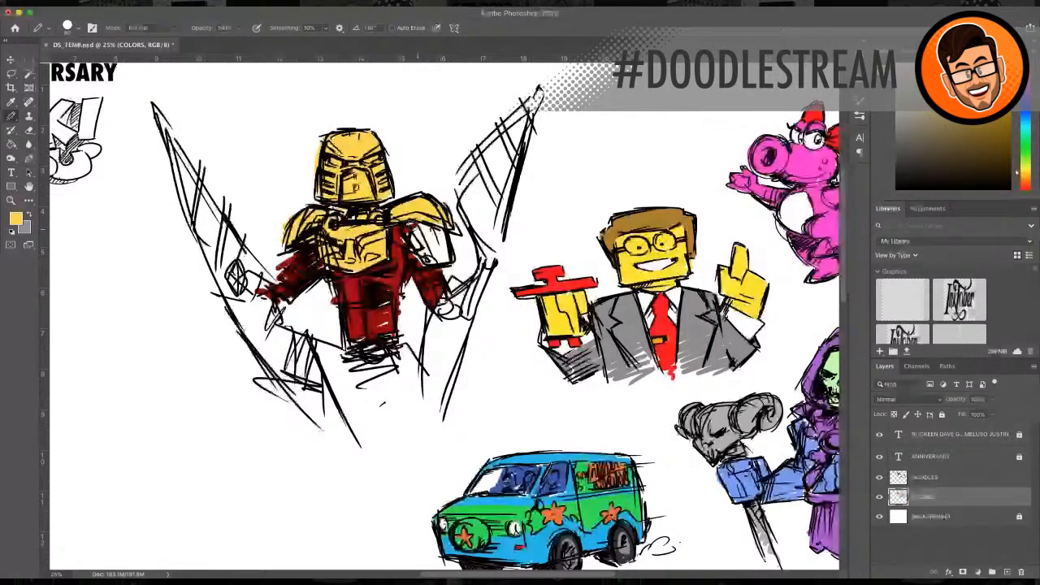
pyautogui.moveTo(418, 230); pyautogui.dragTo(436, 262)
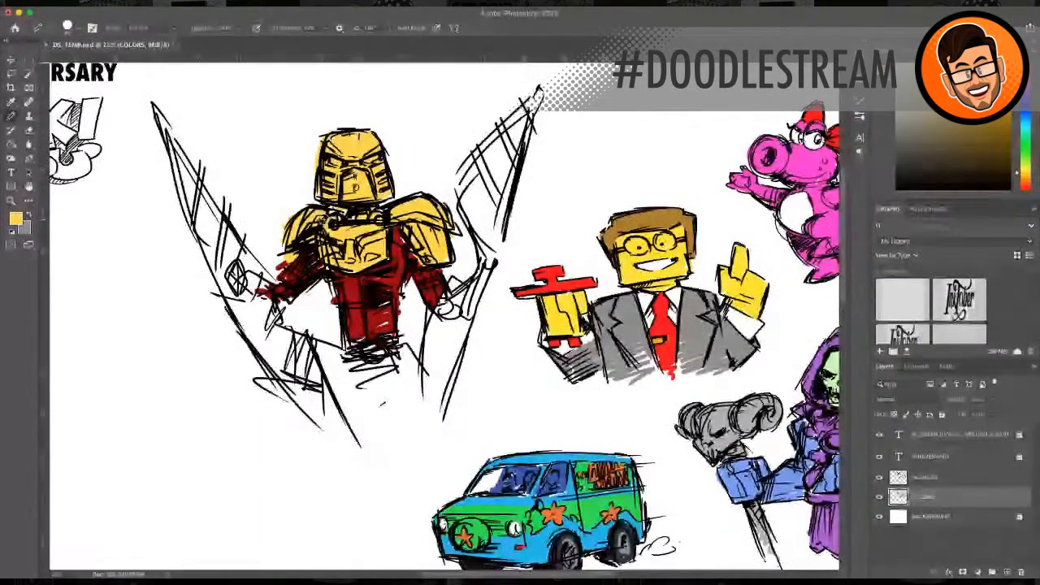
# Step: Darken the yellow to a deeper gold and shade the armoured figure's shoulder pads, chest plate and helmet with it
pyautogui.click(16, 218)
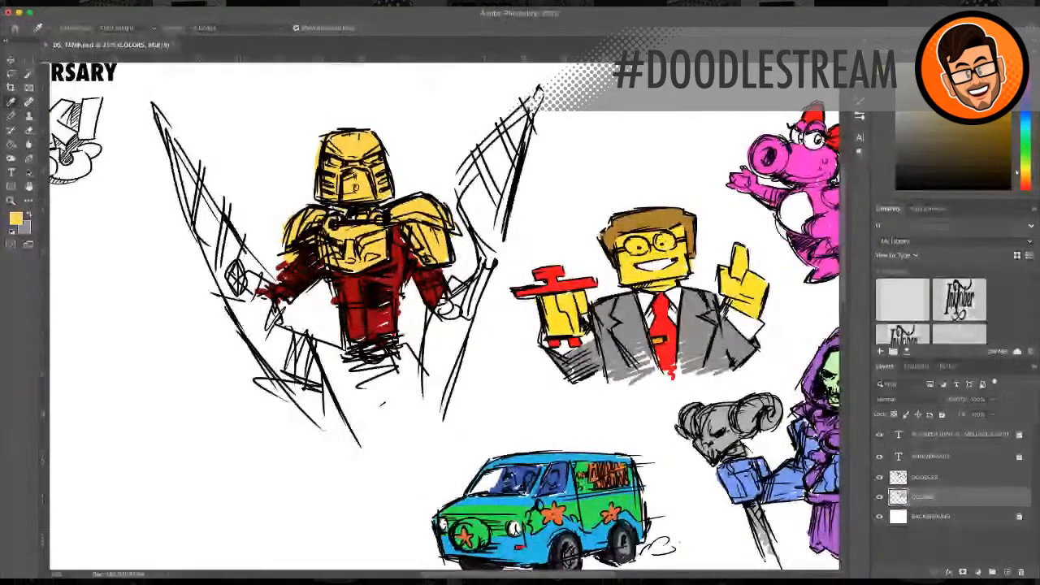
pyautogui.press('Return')
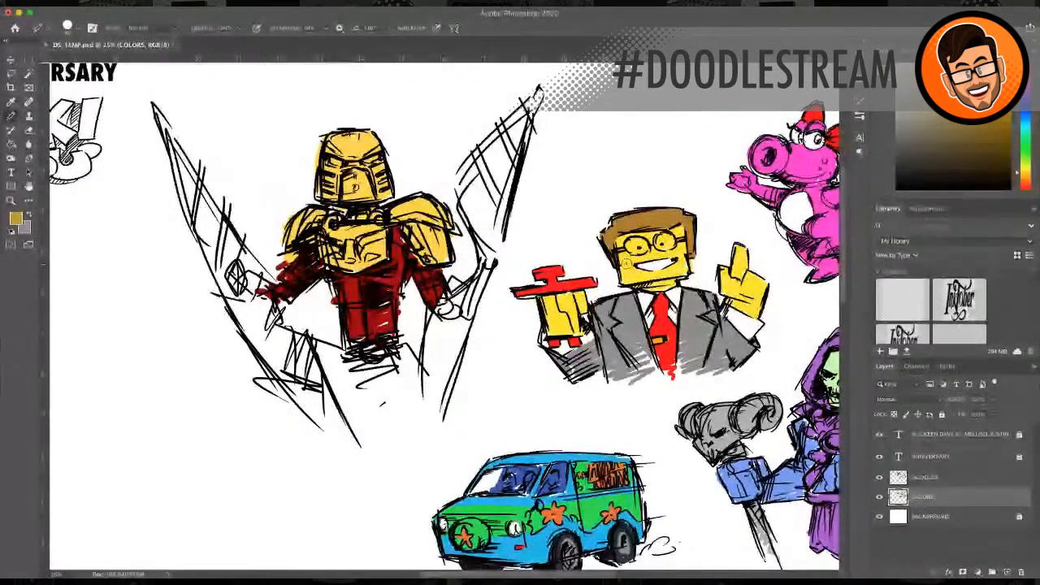
pyautogui.moveTo(335, 219)
pyautogui.mouseDown()
pyautogui.moveTo(386, 213)
pyautogui.moveTo(406, 223)
pyautogui.mouseUp()
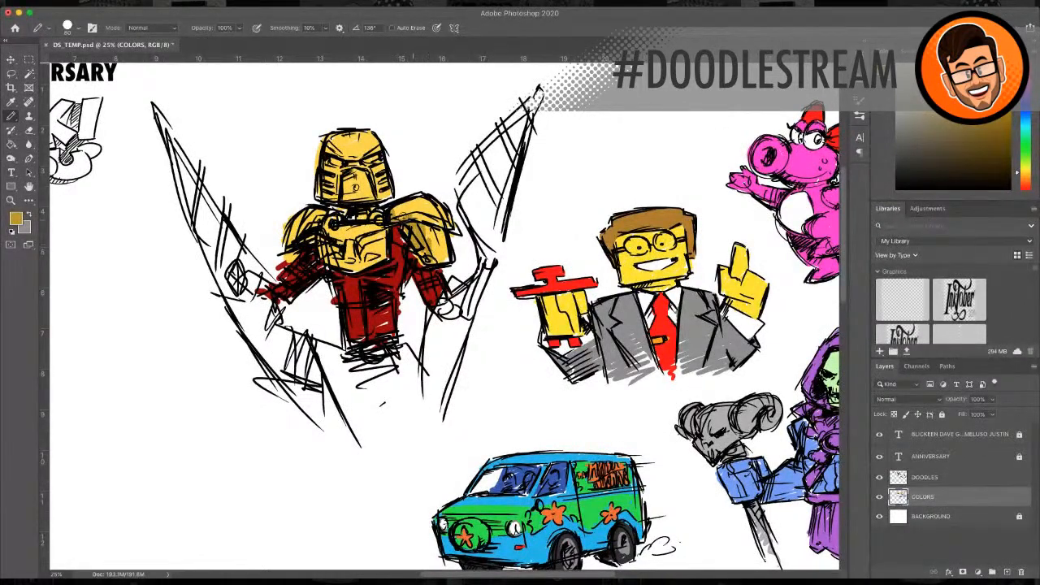
pyautogui.moveTo(431, 217); pyautogui.dragTo(456, 229)
pyautogui.moveTo(325, 226)
pyautogui.mouseDown()
pyautogui.moveTo(328, 244)
pyautogui.moveTo(295, 253)
pyautogui.mouseUp()
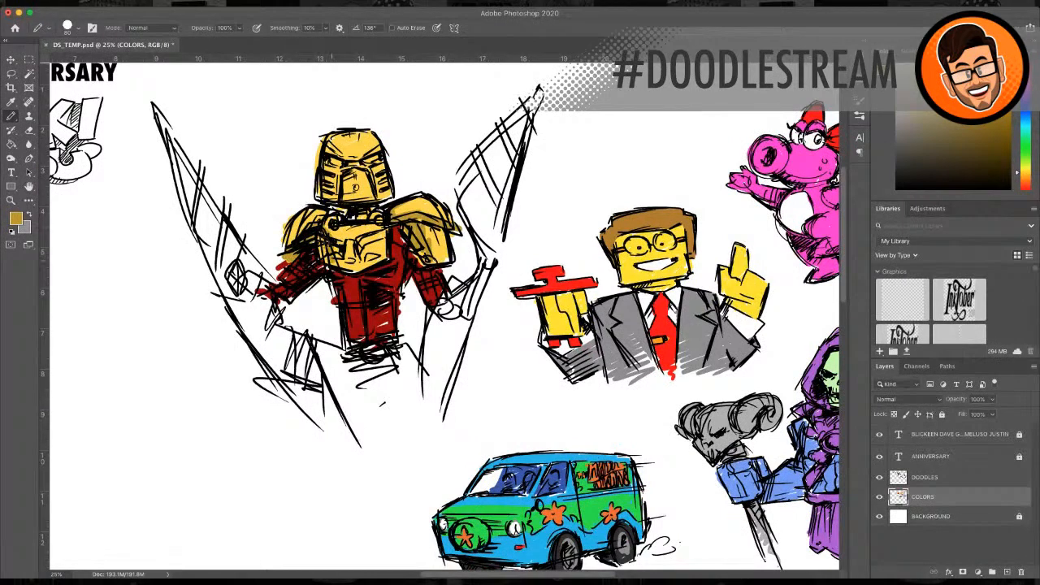
pyautogui.moveTo(374, 242)
pyautogui.mouseDown()
pyautogui.moveTo(330, 218)
pyautogui.moveTo(359, 216)
pyautogui.mouseUp()
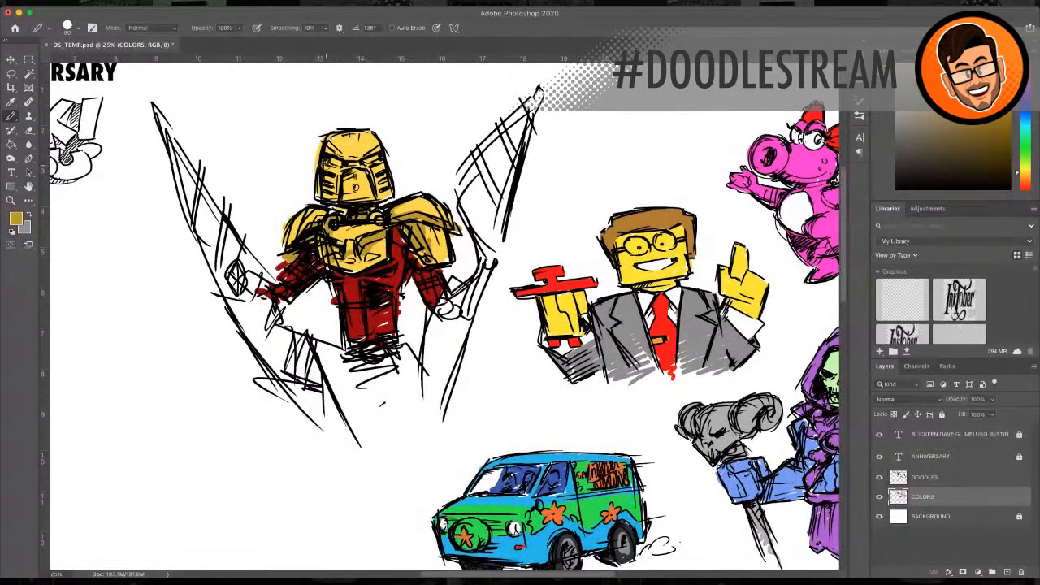
pyautogui.moveTo(326, 164)
pyautogui.mouseDown()
pyautogui.moveTo(380, 166)
pyautogui.moveTo(330, 147)
pyautogui.moveTo(378, 145)
pyautogui.moveTo(328, 201)
pyautogui.moveTo(348, 172)
pyautogui.mouseUp()
pyautogui.moveTo(347, 172)
pyautogui.mouseDown()
pyautogui.moveTo(327, 262)
pyautogui.moveTo(361, 266)
pyautogui.mouseUp()
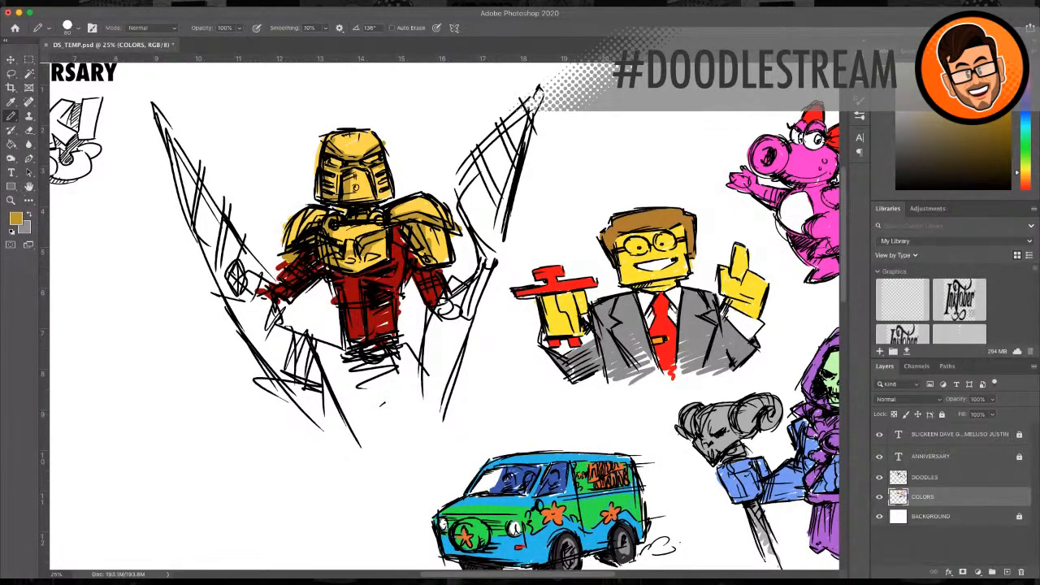
# Step: Sample white as the new painting colour for the Pencil tool
pyautogui.press('i')
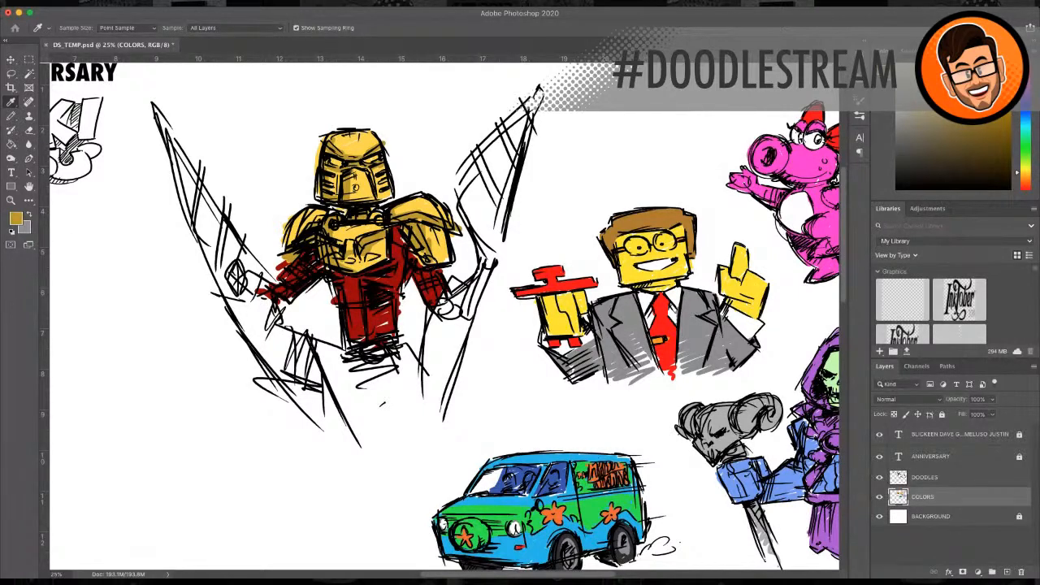
pyautogui.press('b')
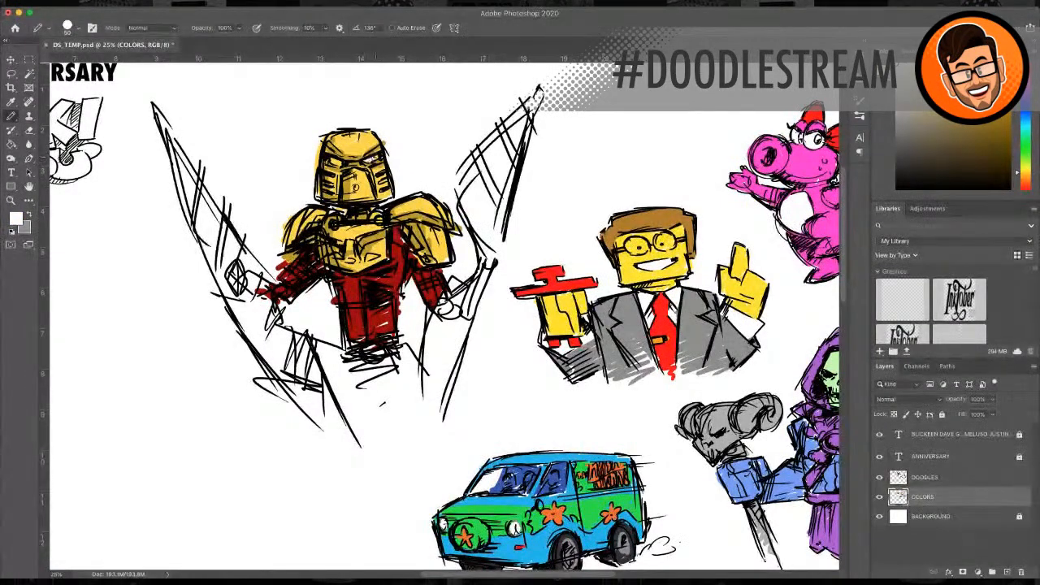
# Step: Paint white highlights on the golden armour, and add yellow eyes and glow lines on both sides of the helmet
pyautogui.moveTo(329, 160); pyautogui.dragTo(335, 163)
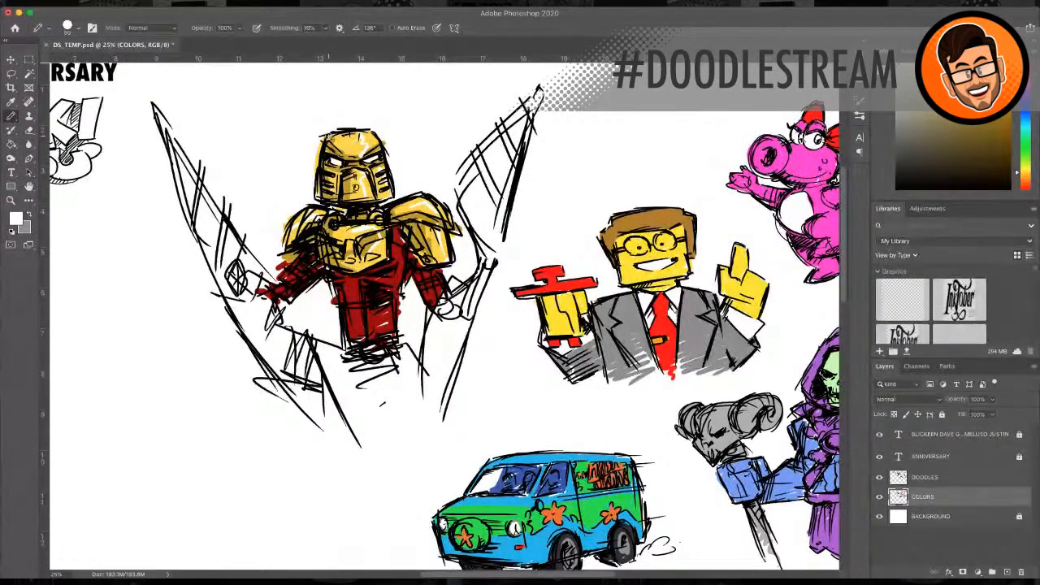
pyautogui.press('i')
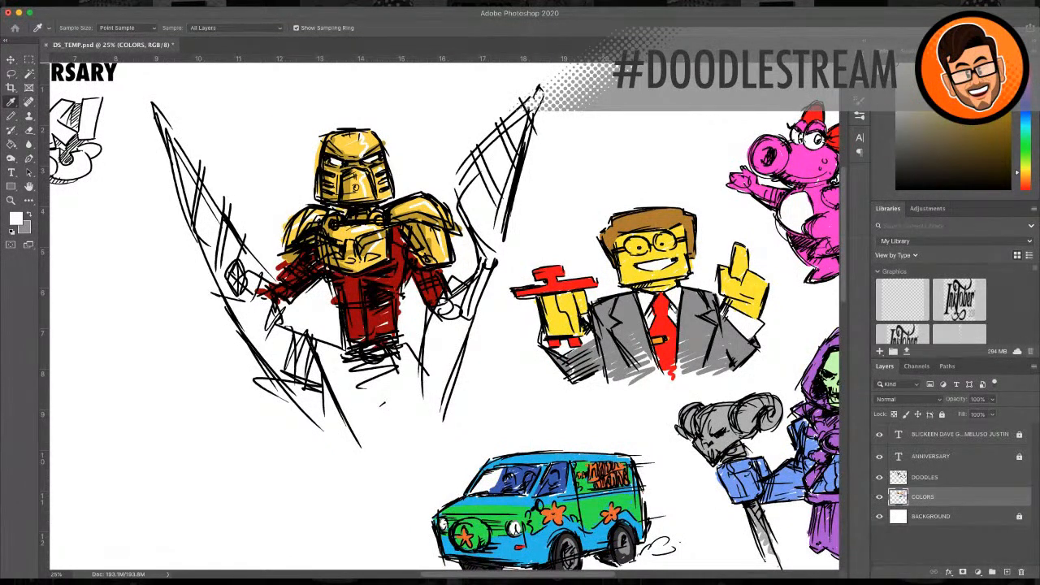
pyautogui.press('b')
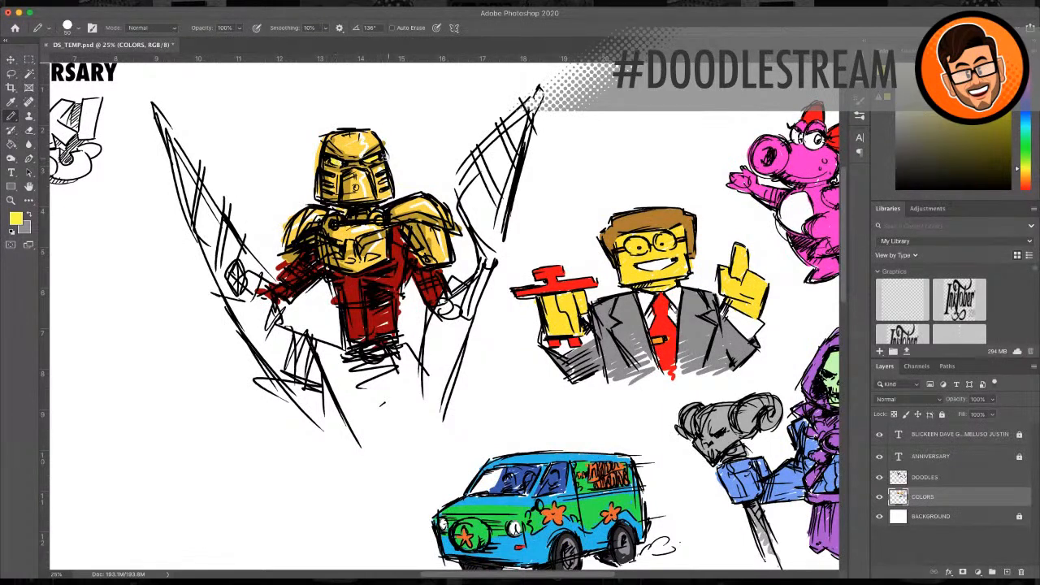
pyautogui.moveTo(392, 154); pyautogui.dragTo(408, 142)
pyautogui.moveTo(324, 162)
pyautogui.mouseDown()
pyautogui.moveTo(287, 165)
pyautogui.moveTo(417, 156)
pyautogui.moveTo(286, 167)
pyautogui.mouseUp()
# Step: Fill both large blades beside the armoured figure with sampled grey, using a 200 px pencil
pyautogui.press('i')
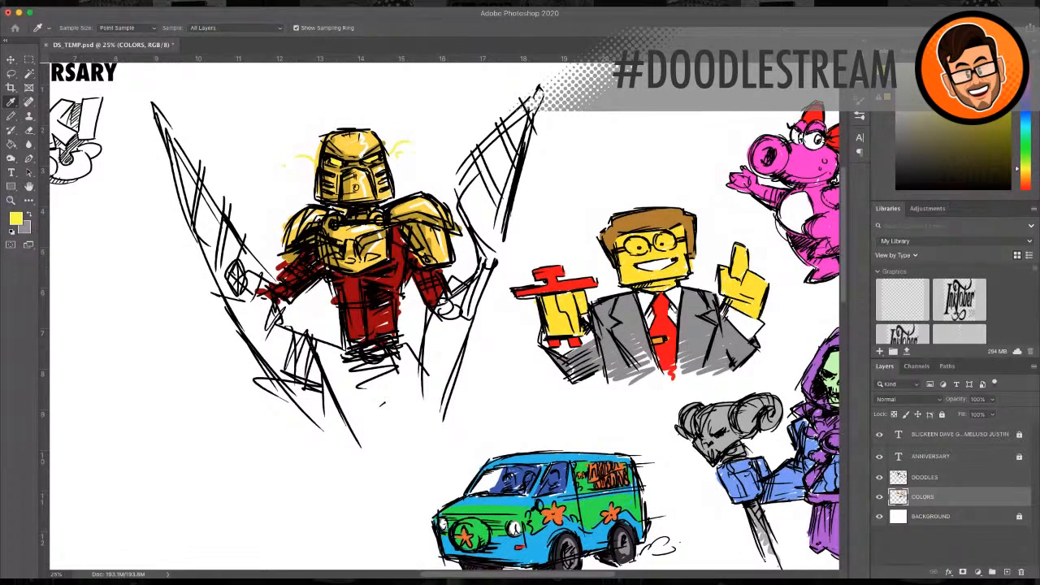
pyautogui.press('b')
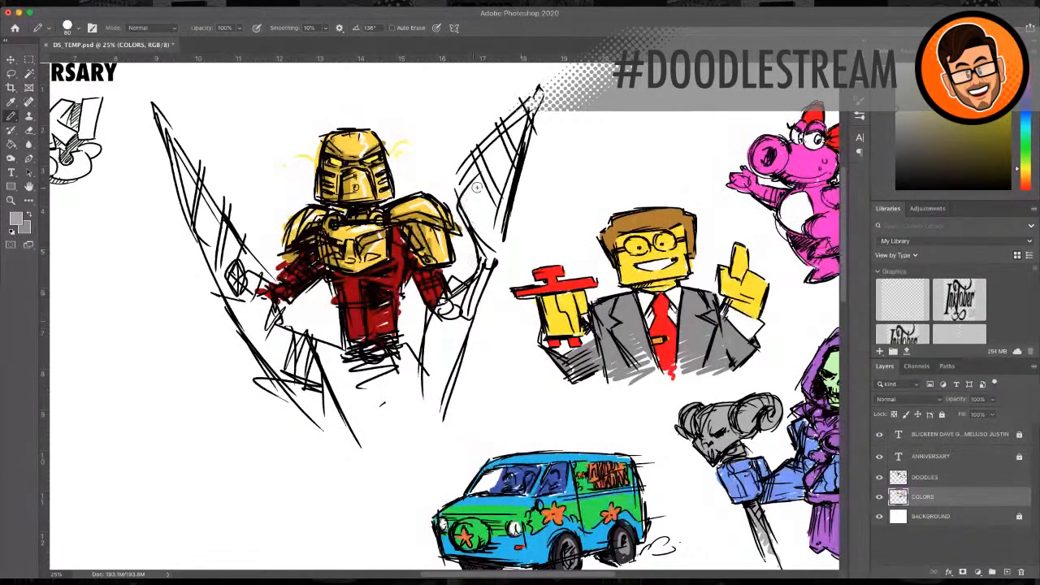
pyautogui.moveTo(478, 184); pyautogui.dragTo(465, 183)
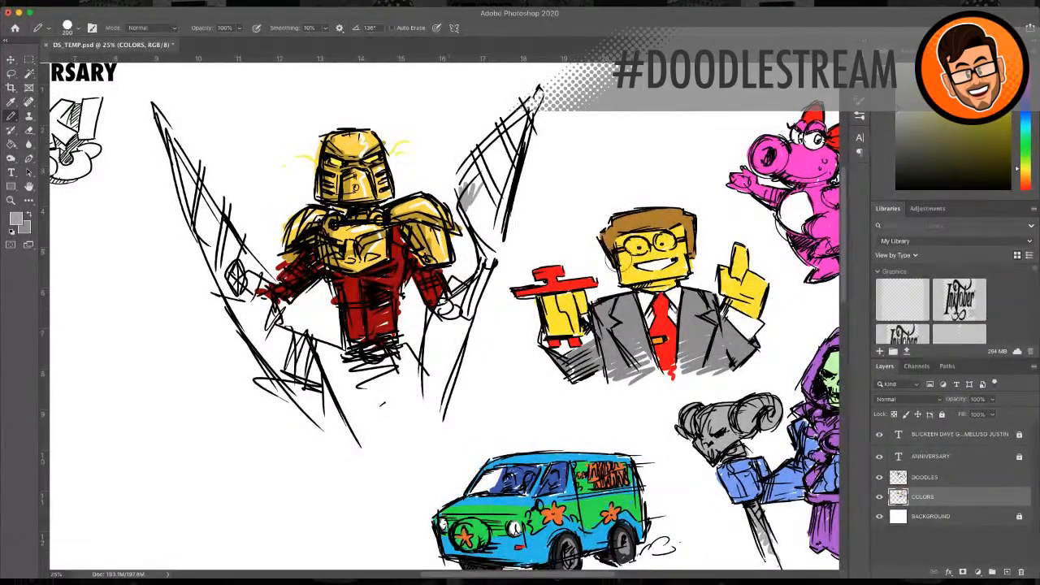
pyautogui.moveTo(497, 198)
pyautogui.mouseDown()
pyautogui.moveTo(487, 245)
pyautogui.moveTo(497, 155)
pyautogui.moveTo(520, 128)
pyautogui.moveTo(469, 183)
pyautogui.moveTo(502, 154)
pyautogui.moveTo(491, 236)
pyautogui.moveTo(489, 185)
pyautogui.moveTo(494, 218)
pyautogui.moveTo(473, 259)
pyautogui.moveTo(491, 266)
pyautogui.moveTo(434, 348)
pyautogui.moveTo(433, 374)
pyautogui.moveTo(439, 333)
pyautogui.moveTo(437, 379)
pyautogui.moveTo(465, 309)
pyautogui.moveTo(442, 345)
pyautogui.moveTo(457, 281)
pyautogui.moveTo(473, 302)
pyautogui.moveTo(496, 244)
pyautogui.moveTo(479, 307)
pyautogui.mouseUp()
pyautogui.moveTo(234, 277)
pyautogui.mouseDown()
pyautogui.moveTo(257, 333)
pyautogui.moveTo(244, 328)
pyautogui.moveTo(272, 352)
pyautogui.moveTo(264, 306)
pyautogui.moveTo(278, 359)
pyautogui.moveTo(277, 338)
pyautogui.moveTo(316, 401)
pyautogui.moveTo(294, 330)
pyautogui.moveTo(301, 395)
pyautogui.mouseUp()
pyautogui.moveTo(163, 148)
pyautogui.mouseDown()
pyautogui.moveTo(223, 260)
pyautogui.moveTo(183, 191)
pyautogui.moveTo(267, 275)
pyautogui.moveTo(211, 224)
pyautogui.moveTo(193, 185)
pyautogui.moveTo(218, 230)
pyautogui.moveTo(201, 218)
pyautogui.moveTo(172, 172)
pyautogui.moveTo(167, 128)
pyautogui.moveTo(213, 205)
pyautogui.mouseUp()
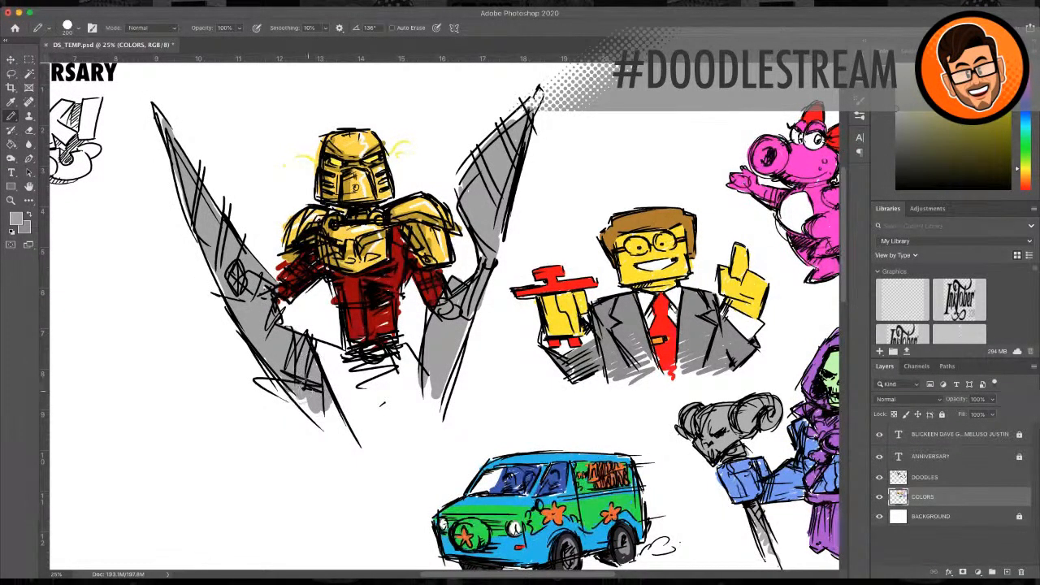
pyautogui.moveTo(311, 398); pyautogui.dragTo(348, 441)
pyautogui.click(351, 444)
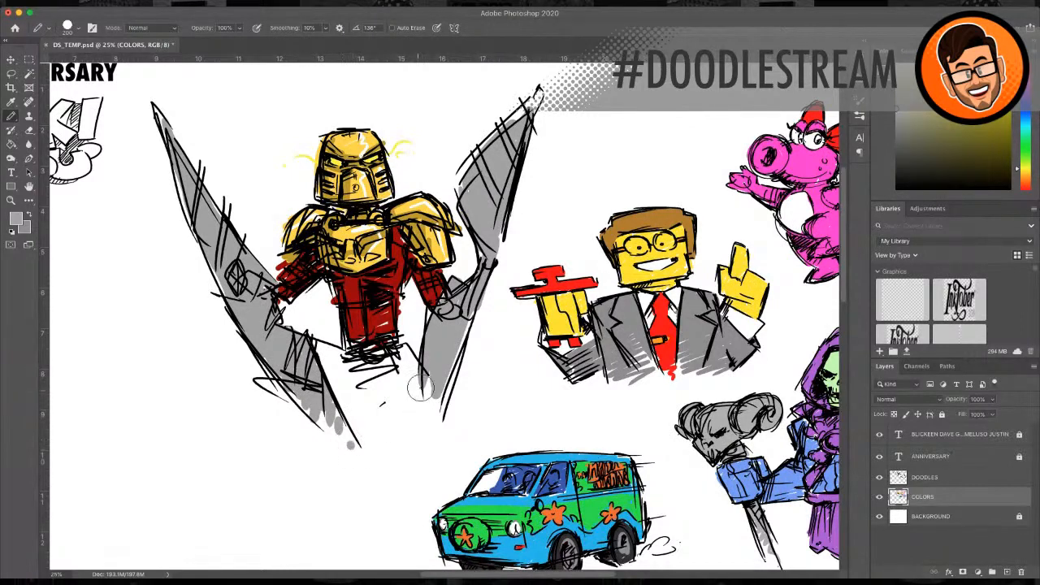
pyautogui.moveTo(431, 388); pyautogui.dragTo(428, 414)
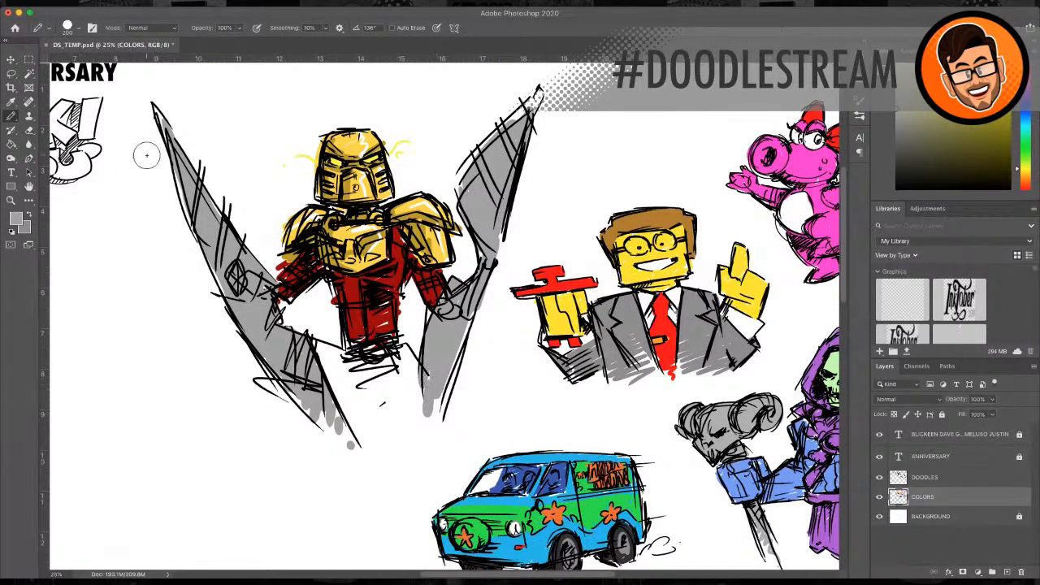
# Step: Shade both blades with darker grey strokes using a 70 px pencil
pyautogui.press('i')
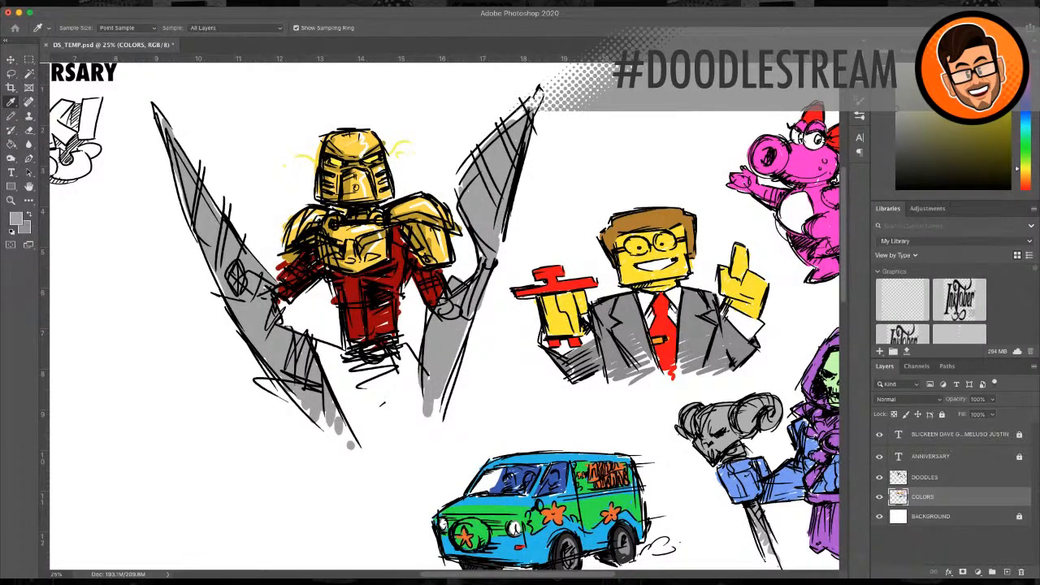
pyautogui.press('b')
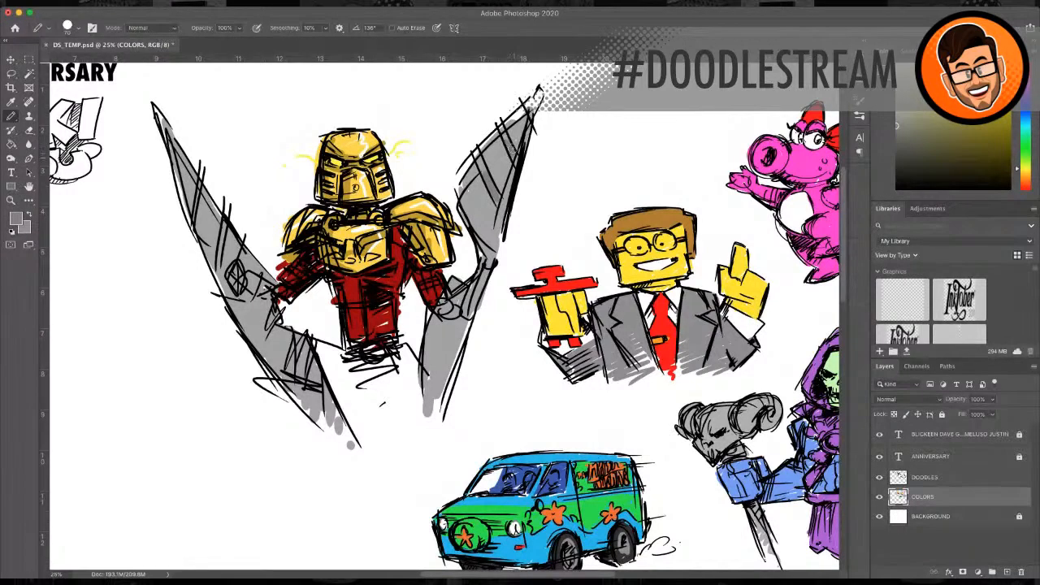
pyautogui.moveTo(474, 197); pyautogui.dragTo(484, 221)
pyautogui.moveTo(484, 262)
pyautogui.mouseDown()
pyautogui.moveTo(462, 309)
pyautogui.moveTo(452, 305)
pyautogui.moveTo(456, 326)
pyautogui.moveTo(445, 294)
pyautogui.mouseUp()
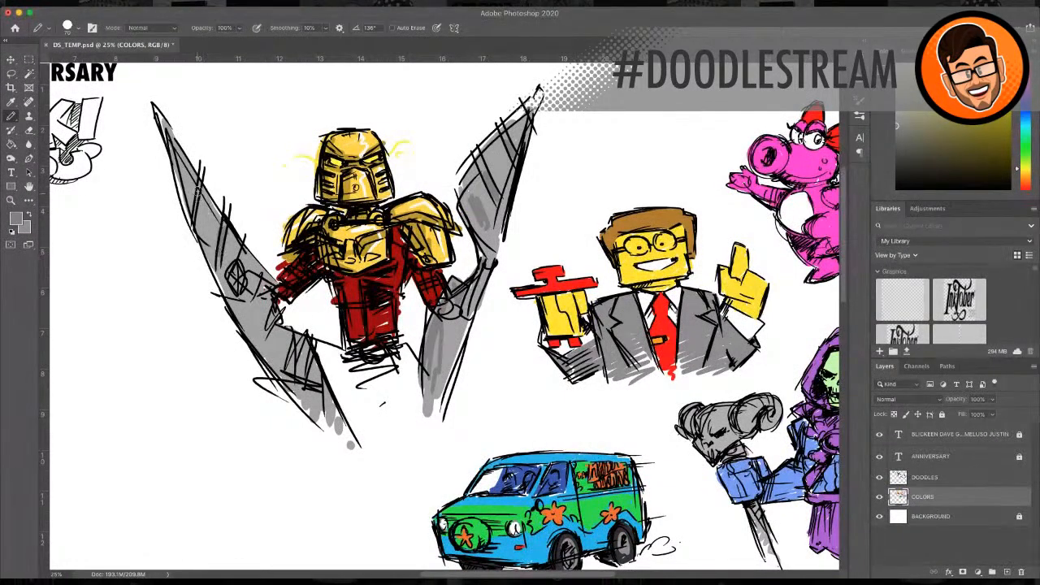
pyautogui.moveTo(236, 291)
pyautogui.mouseDown()
pyautogui.moveTo(279, 319)
pyautogui.moveTo(281, 298)
pyautogui.moveTo(268, 341)
pyautogui.moveTo(297, 382)
pyautogui.mouseUp()
pyautogui.moveTo(309, 340)
pyautogui.mouseDown()
pyautogui.moveTo(306, 382)
pyautogui.moveTo(318, 382)
pyautogui.moveTo(345, 432)
pyautogui.mouseUp()
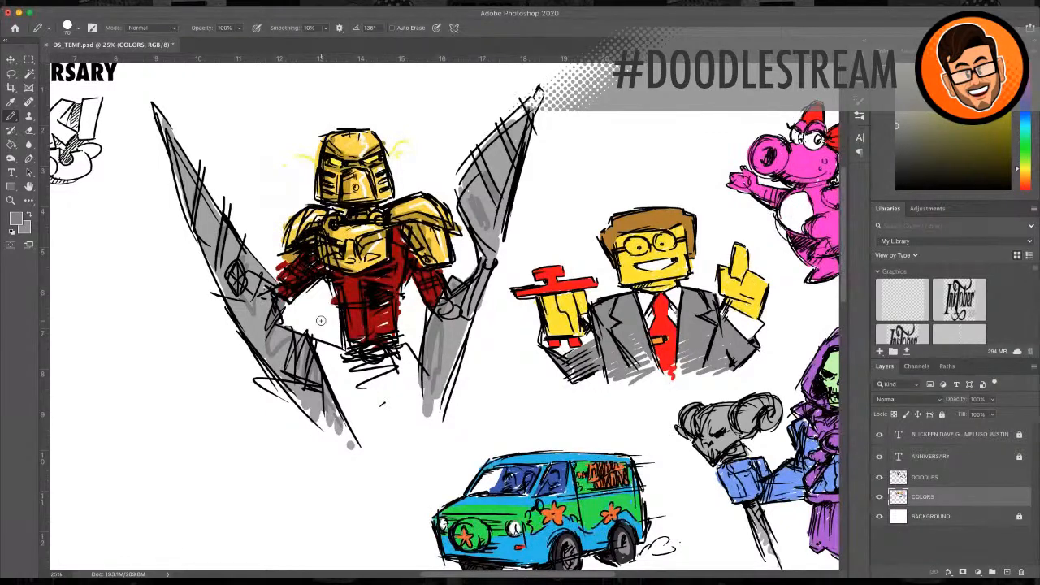
# Step: Set the drawing colour to black and make the DOODLES layer active
pyautogui.click(12, 201)
pyautogui.keyDown('alt'); pyautogui.click(331, 248); pyautogui.keyUp('alt')
pyautogui.keyDown('alt'); pyautogui.click(338, 284); pyautogui.keyUp('alt')
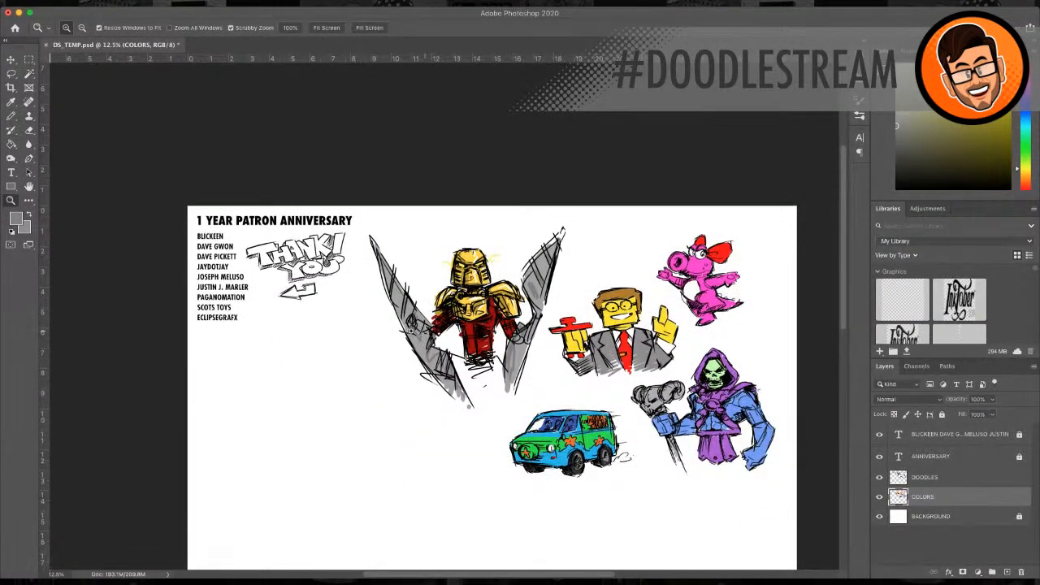
pyautogui.scroll(-3, 411, 335)
pyautogui.scroll(-1, 402, 332)
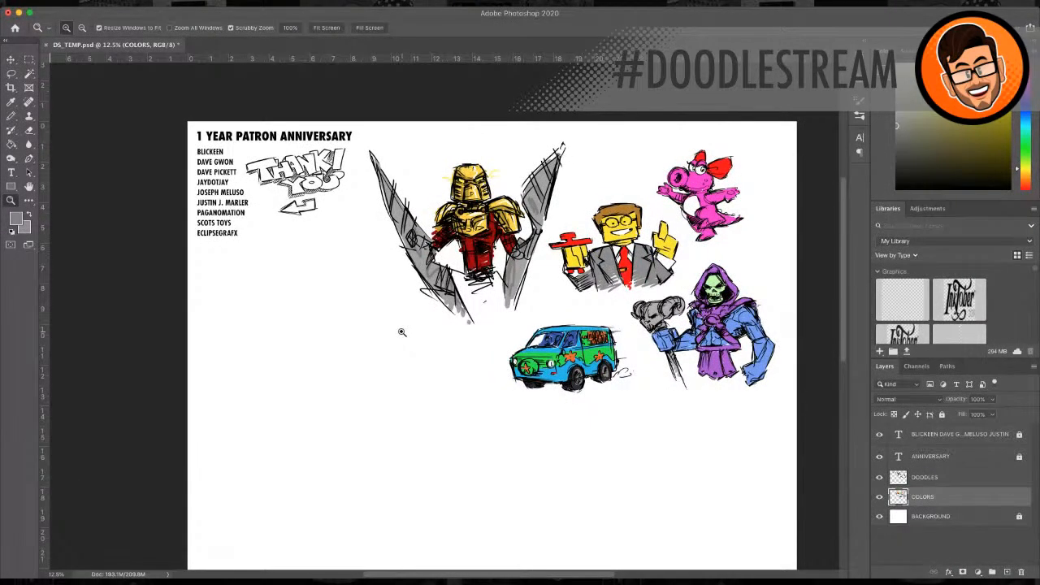
pyautogui.click(12, 116)
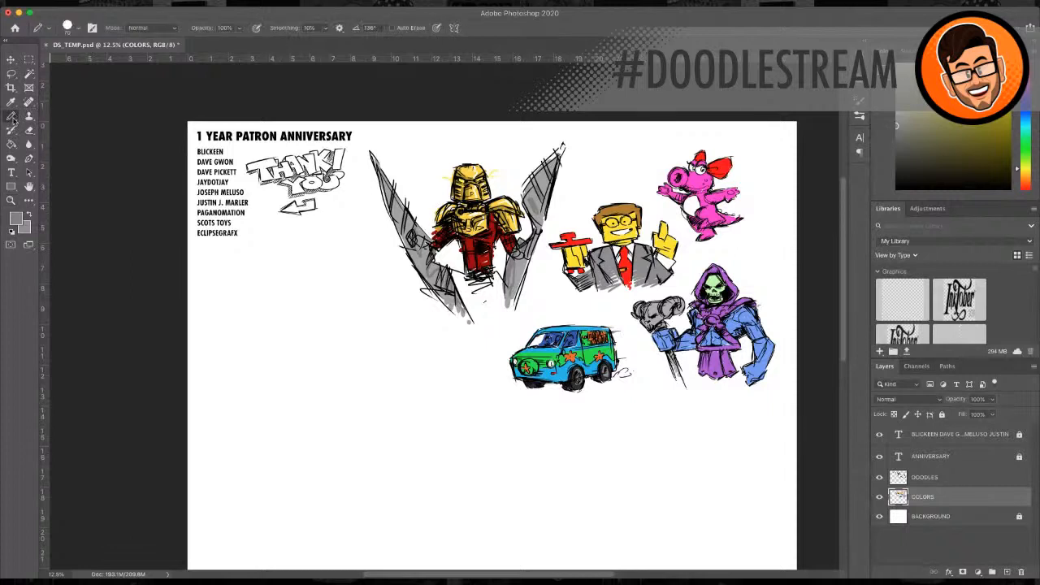
pyautogui.press('i')
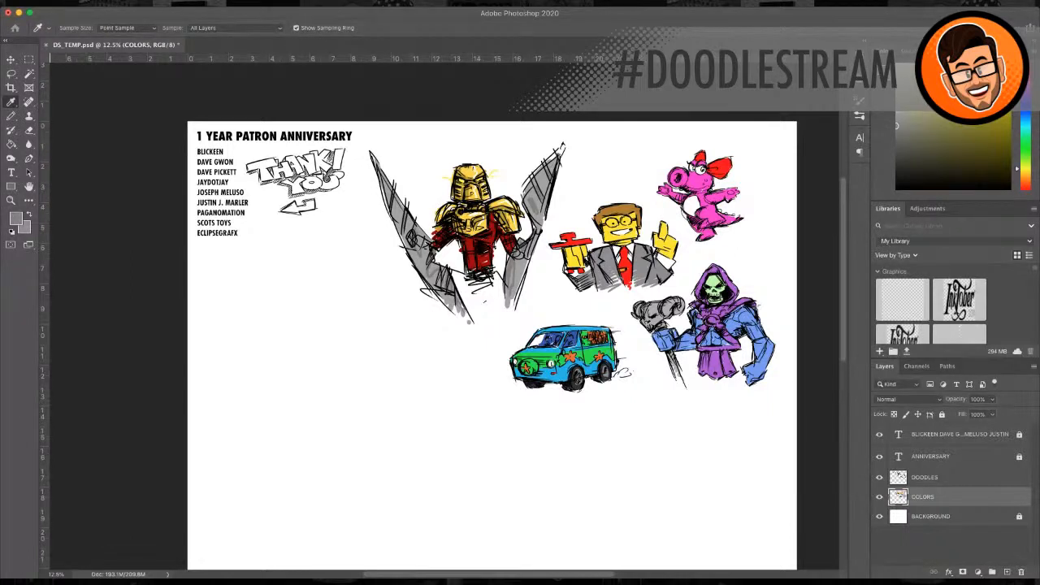
pyautogui.press('b')
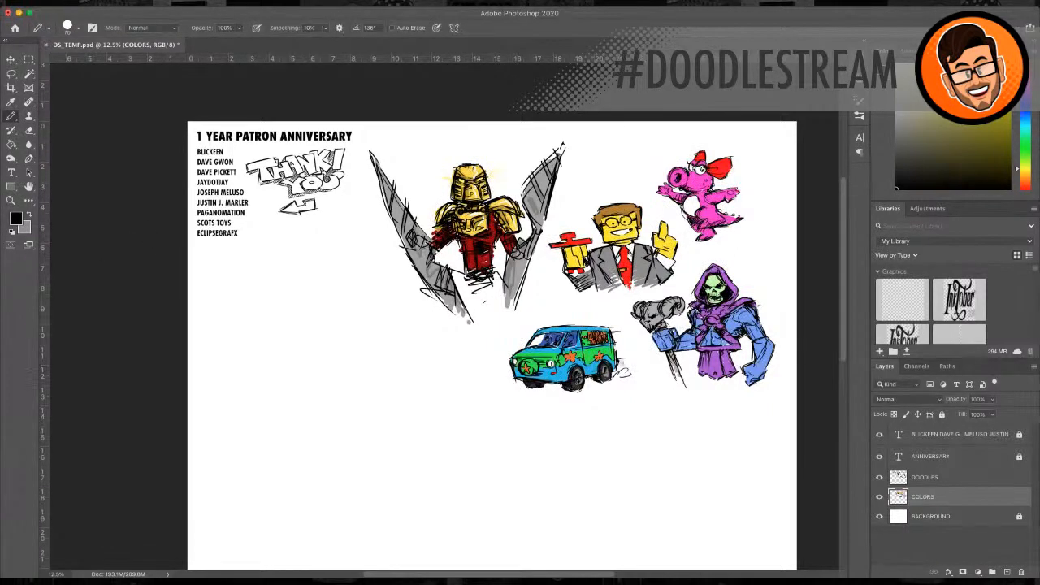
pyautogui.click(965, 482)
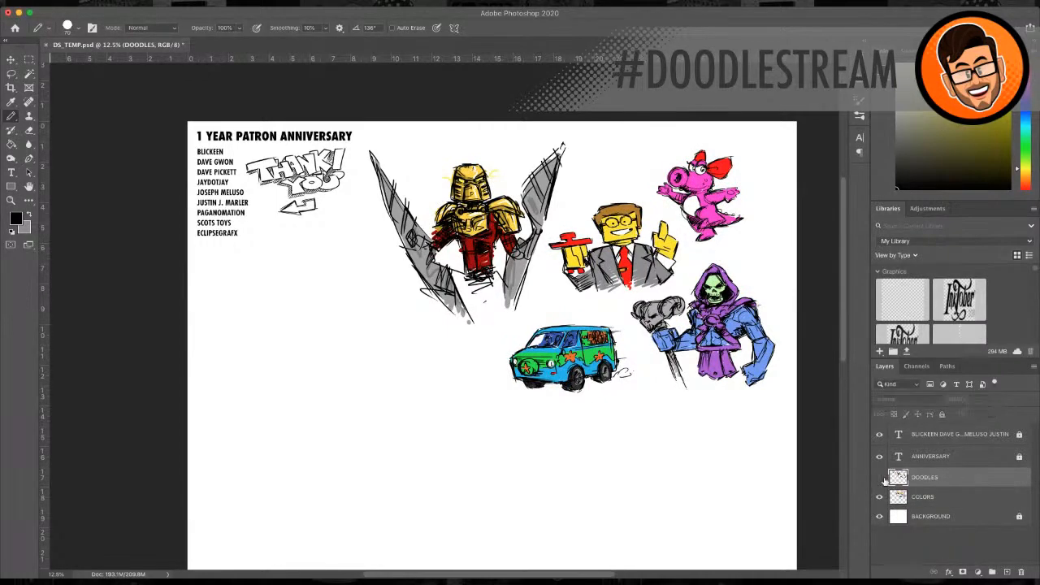
pyautogui.keyDown('super'); pyautogui.click(898, 478); pyautogui.keyUp('super')
# Step: Sketch the shoulder line, sides and waist of a new figure's torso in the blank area, using a 25 px pencil
pyautogui.press('z')
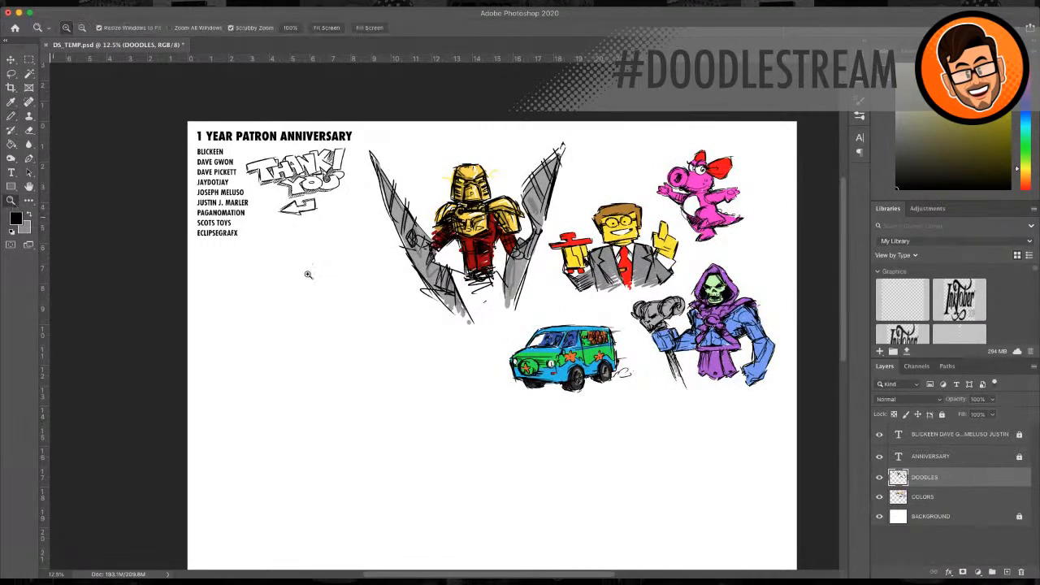
pyautogui.click(413, 344)
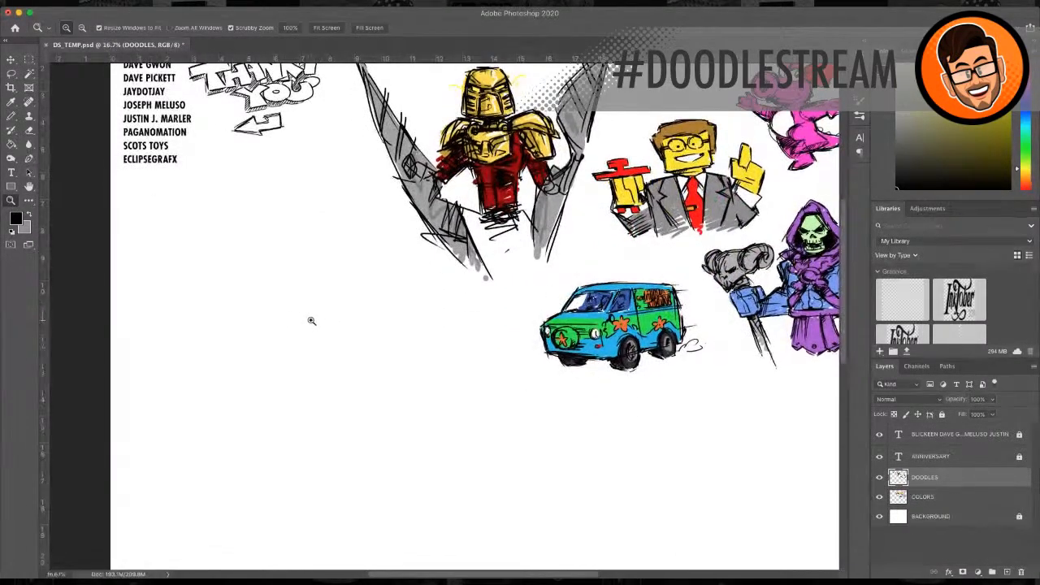
pyautogui.click(309, 320)
pyautogui.press('b')
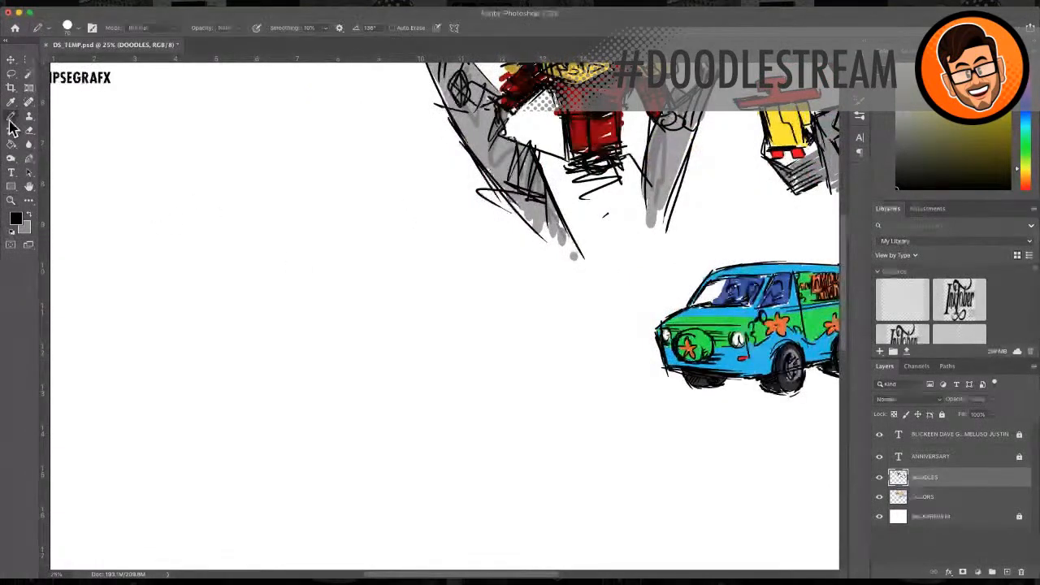
pyautogui.press('[')
pyautogui.press('[')
pyautogui.press('[')
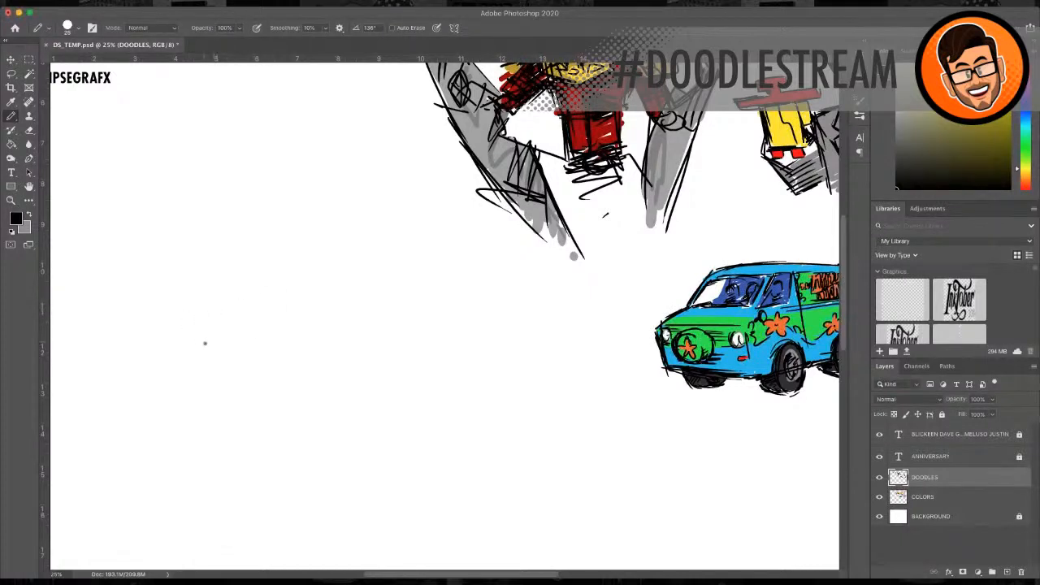
pyautogui.moveTo(225, 331); pyautogui.dragTo(287, 323)
pyautogui.moveTo(225, 345)
pyautogui.mouseDown()
pyautogui.moveTo(245, 388)
pyautogui.moveTo(232, 384)
pyautogui.moveTo(275, 413)
pyautogui.mouseUp()
pyautogui.moveTo(295, 340); pyautogui.dragTo(295, 388)
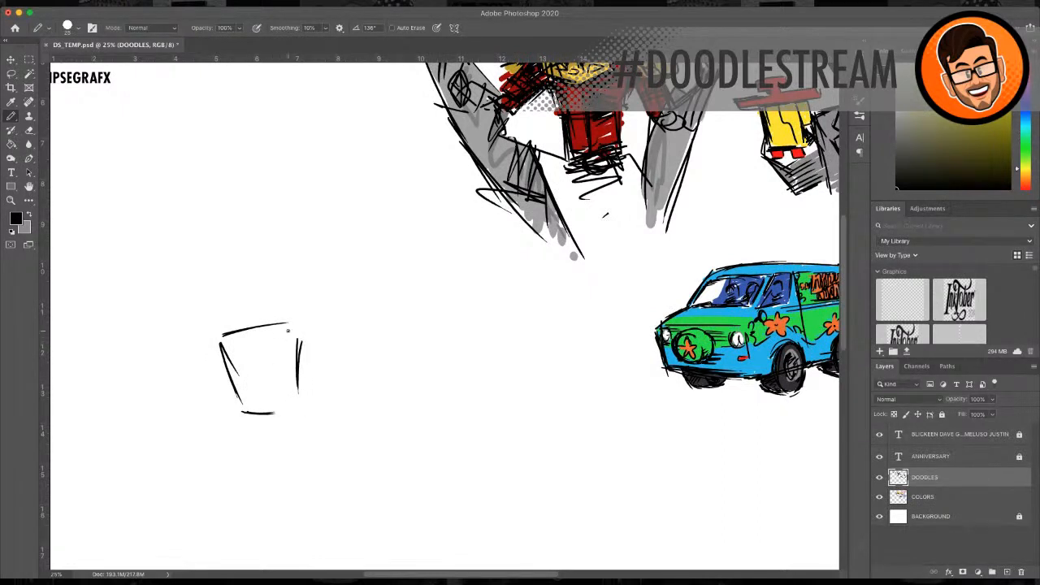
# Step: Sketch gesture lines for both arms with oval hands, the hips, and the legs with one thigh raised horizontally
pyautogui.moveTo(289, 330)
pyautogui.mouseDown()
pyautogui.moveTo(351, 383)
pyautogui.moveTo(340, 384)
pyautogui.moveTo(359, 313)
pyautogui.mouseUp()
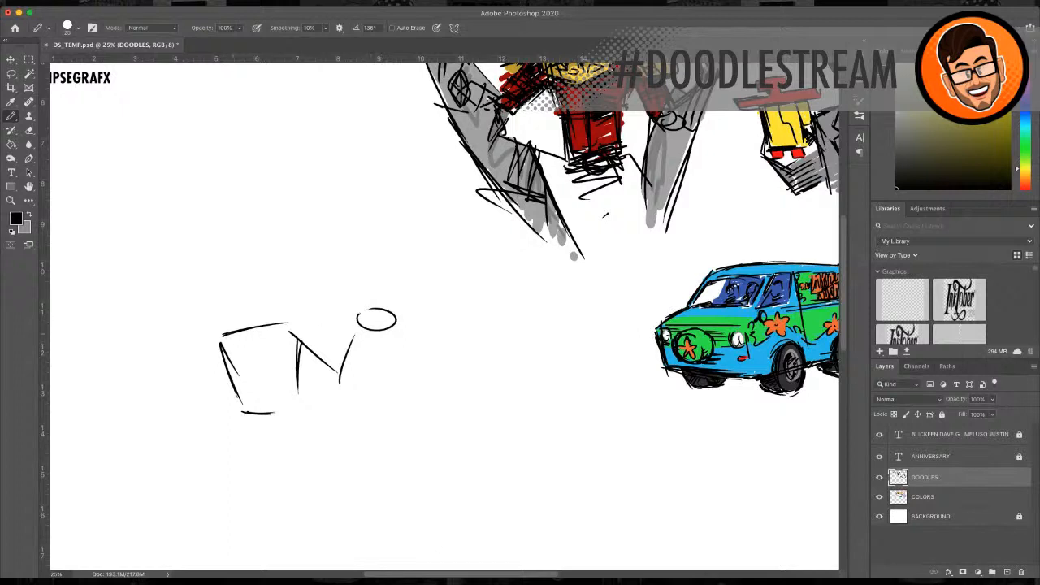
pyautogui.moveTo(222, 341); pyautogui.dragTo(201, 375)
pyautogui.moveTo(198, 380); pyautogui.dragTo(155, 397)
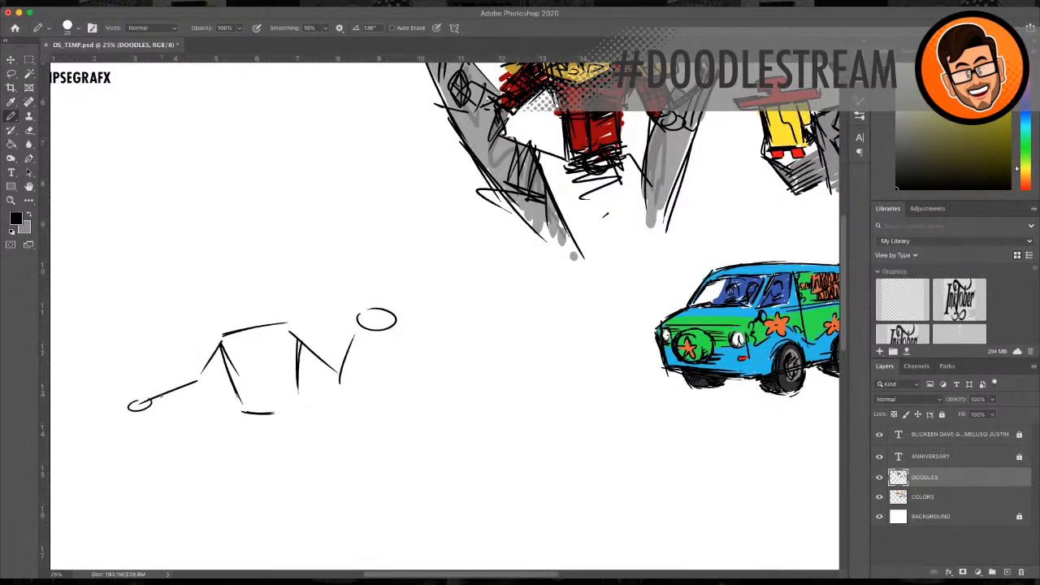
pyautogui.moveTo(248, 412)
pyautogui.mouseDown()
pyautogui.moveTo(251, 473)
pyautogui.moveTo(283, 525)
pyautogui.mouseUp()
pyautogui.scroll(-3, 285, 463)
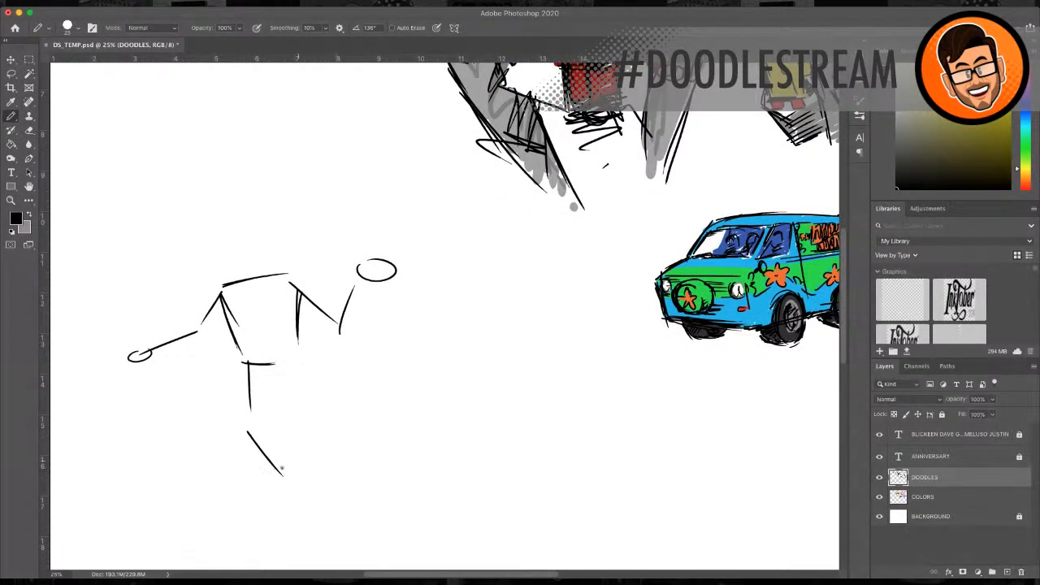
pyautogui.moveTo(282, 479); pyautogui.dragTo(280, 509)
pyautogui.moveTo(286, 358)
pyautogui.mouseDown()
pyautogui.moveTo(275, 428)
pyautogui.moveTo(378, 418)
pyautogui.mouseUp()
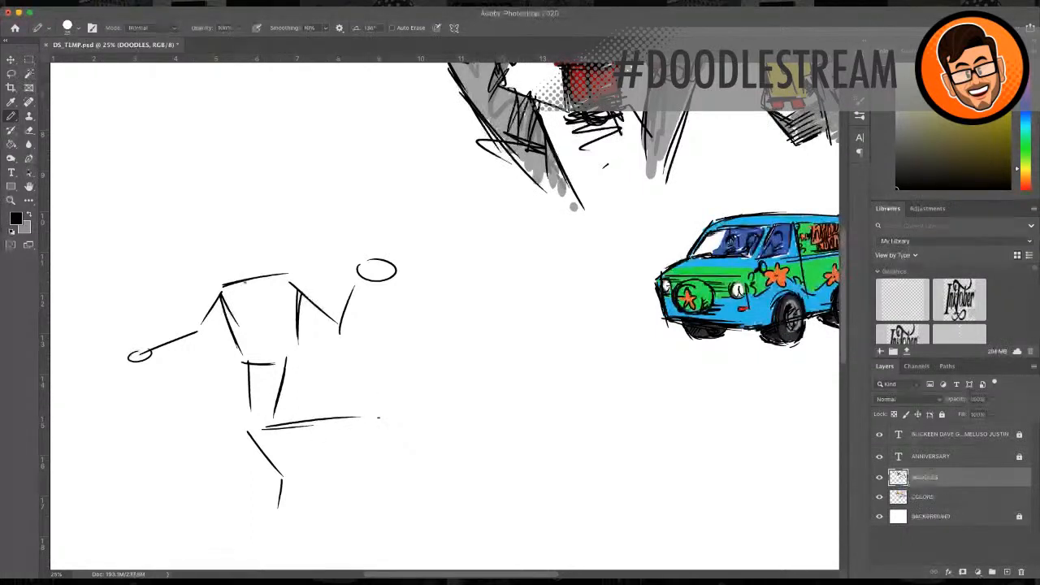
# Step: Sketch the neck and an oval head above the new figure's shoulders
pyautogui.moveTo(239, 255); pyautogui.dragTo(243, 284)
pyautogui.moveTo(222, 223); pyautogui.dragTo(235, 259)
pyautogui.moveTo(244, 210)
pyautogui.mouseDown()
pyautogui.moveTo(254, 261)
pyautogui.moveTo(218, 248)
pyautogui.moveTo(269, 228)
pyautogui.moveTo(242, 261)
pyautogui.moveTo(213, 236)
pyautogui.moveTo(262, 263)
pyautogui.mouseUp()
pyautogui.moveTo(261, 204); pyautogui.dragTo(270, 247)
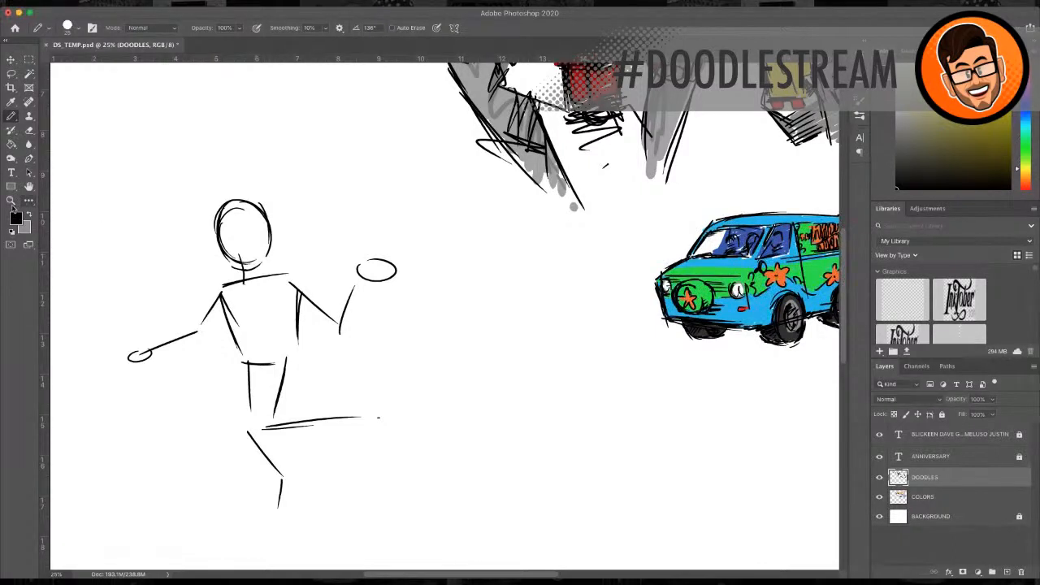
# Step: Erase the left side of the new figure's head outline
pyautogui.press('z')
pyautogui.click(277, 276)
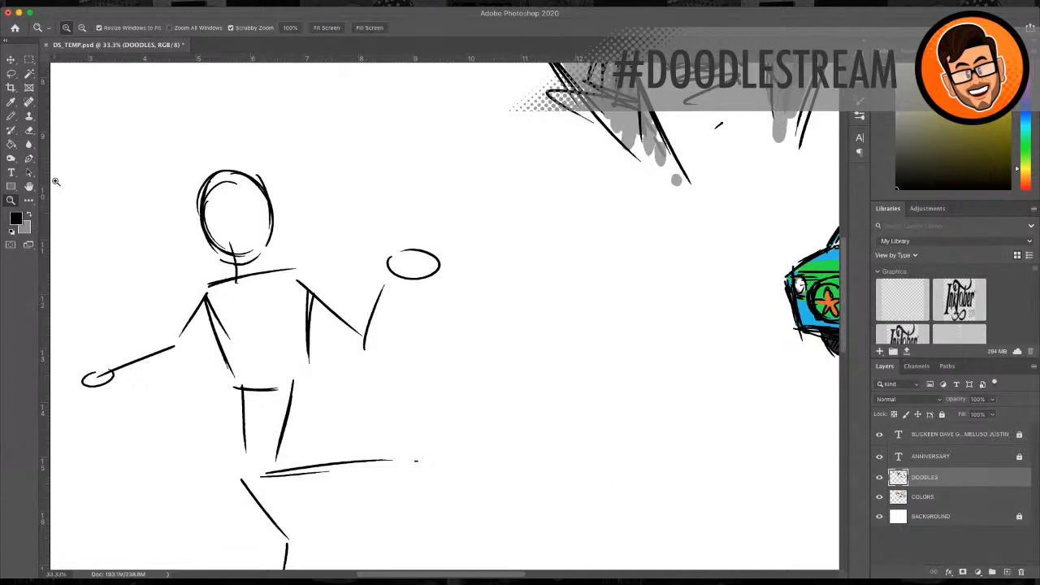
pyautogui.click(11, 116)
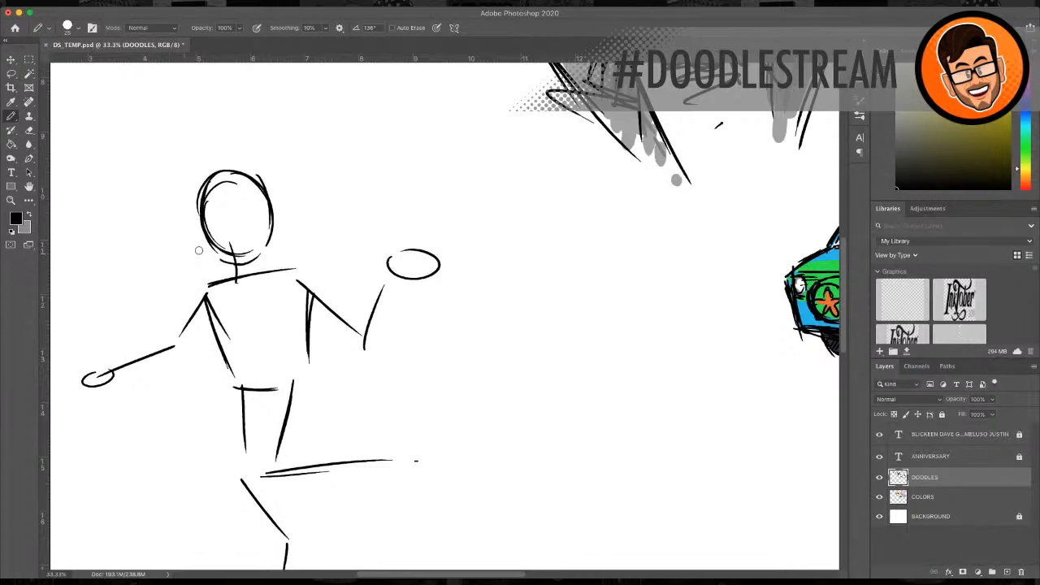
pyautogui.moveTo(200, 185)
pyautogui.mouseDown()
pyautogui.moveTo(227, 184)
pyautogui.moveTo(202, 191)
pyautogui.moveTo(210, 187)
pyautogui.moveTo(194, 231)
pyautogui.moveTo(204, 246)
pyautogui.moveTo(209, 211)
pyautogui.moveTo(206, 244)
pyautogui.mouseUp()
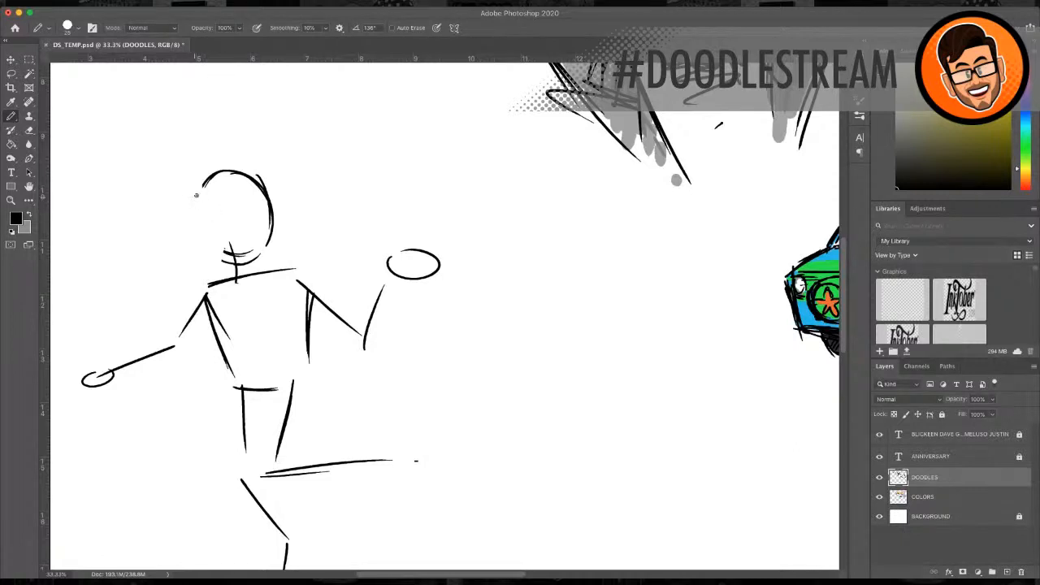
# Step: Draw the left brow contour, a small forehead mark and two long spikes flaring outward from the brow
pyautogui.moveTo(210, 185)
pyautogui.mouseDown()
pyautogui.moveTo(199, 201)
pyautogui.moveTo(206, 219)
pyautogui.mouseUp()
pyautogui.moveTo(217, 219); pyautogui.dragTo(209, 219)
pyautogui.moveTo(216, 182)
pyautogui.mouseDown()
pyautogui.moveTo(223, 197)
pyautogui.moveTo(290, 155)
pyautogui.moveTo(216, 196)
pyautogui.mouseUp()
pyautogui.moveTo(222, 194)
pyautogui.mouseDown()
pyautogui.moveTo(266, 178)
pyautogui.moveTo(225, 211)
pyautogui.moveTo(287, 159)
pyautogui.mouseUp()
pyautogui.moveTo(203, 215); pyautogui.dragTo(138, 166)
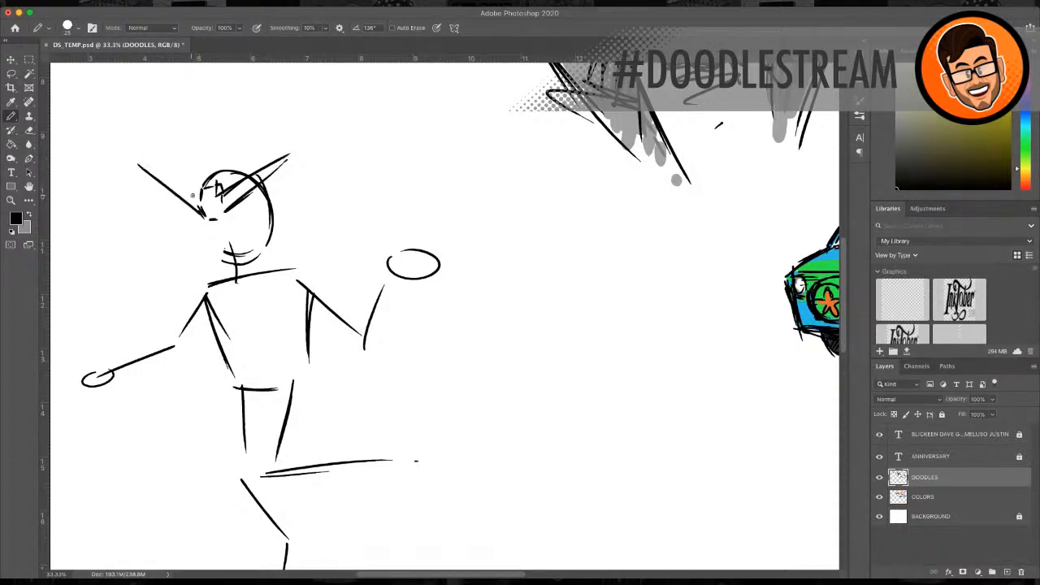
# Step: Clean up the left brow, then add two upright spikes, a forehead crest and the upper eyelids
pyautogui.moveTo(197, 196)
pyautogui.mouseDown()
pyautogui.moveTo(148, 173)
pyautogui.moveTo(197, 197)
pyautogui.moveTo(198, 210)
pyautogui.mouseUp()
pyautogui.moveTo(206, 206)
pyautogui.mouseDown()
pyautogui.moveTo(216, 217)
pyautogui.moveTo(226, 150)
pyautogui.moveTo(228, 181)
pyautogui.moveTo(195, 169)
pyautogui.moveTo(185, 153)
pyautogui.moveTo(200, 208)
pyautogui.moveTo(194, 198)
pyautogui.mouseUp()
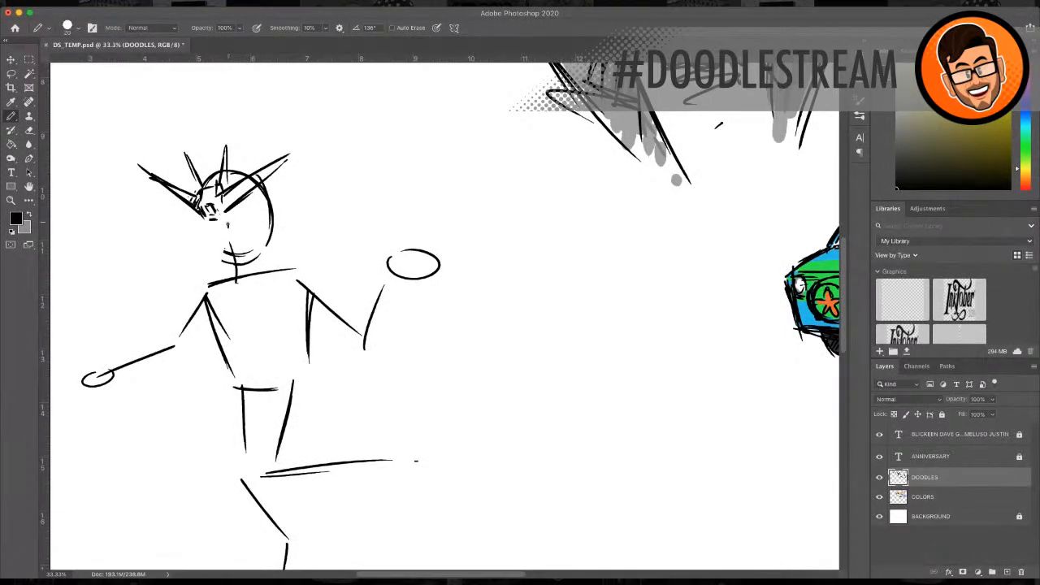
pyautogui.moveTo(228, 229)
pyautogui.mouseDown()
pyautogui.moveTo(203, 221)
pyautogui.moveTo(205, 231)
pyautogui.moveTo(209, 219)
pyautogui.moveTo(251, 225)
pyautogui.mouseUp()
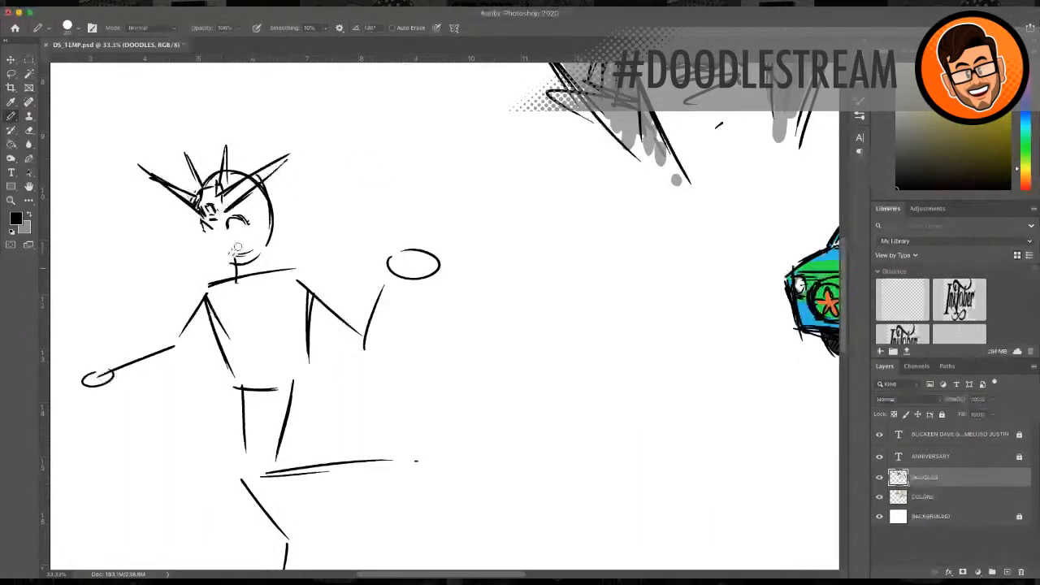
# Step: Replace the old chin lines with a pointed jaw and finish the eyes, nose and small mouth
pyautogui.moveTo(237, 247)
pyautogui.mouseDown()
pyautogui.moveTo(234, 258)
pyautogui.moveTo(253, 254)
pyautogui.mouseUp()
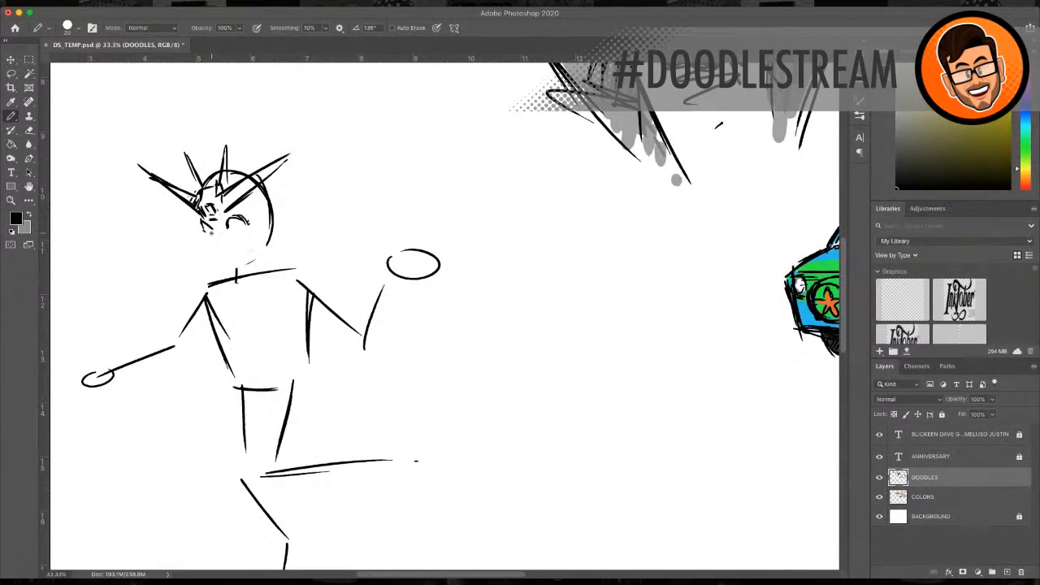
pyautogui.moveTo(214, 241); pyautogui.dragTo(235, 254)
pyautogui.moveTo(201, 224)
pyautogui.mouseDown()
pyautogui.moveTo(204, 244)
pyautogui.moveTo(234, 269)
pyautogui.moveTo(268, 230)
pyautogui.moveTo(203, 230)
pyautogui.moveTo(242, 228)
pyautogui.mouseUp()
pyautogui.press('super+z')
pyautogui.press('super+z')
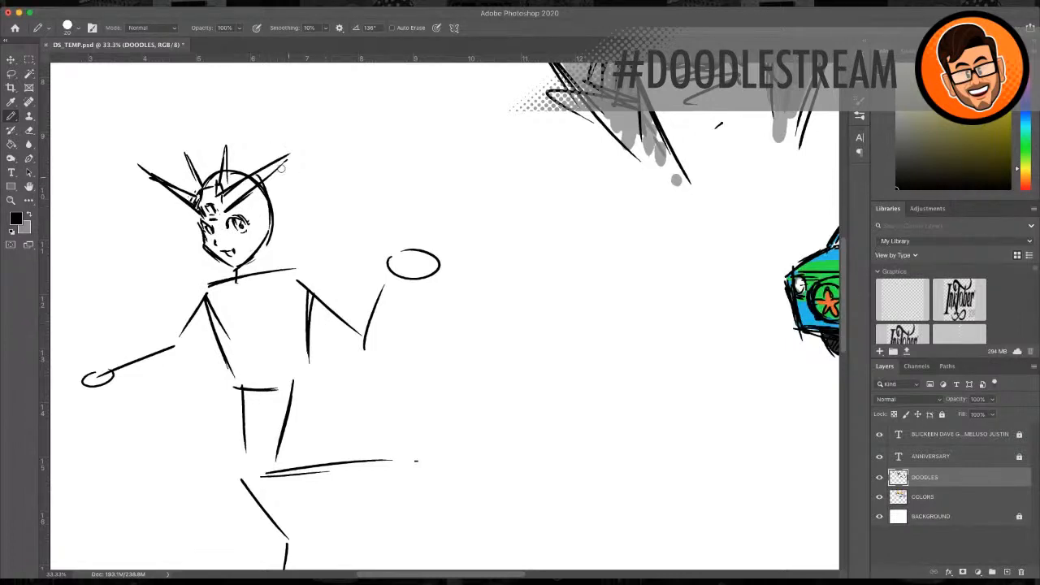
# Step: Draw an angular ear guard with a swept-back fin on the right side of the head
pyautogui.moveTo(274, 213); pyautogui.dragTo(270, 231)
pyautogui.moveTo(271, 209)
pyautogui.mouseDown()
pyautogui.moveTo(277, 234)
pyautogui.moveTo(291, 192)
pyautogui.mouseUp()
pyautogui.moveTo(291, 191)
pyautogui.mouseDown()
pyautogui.moveTo(302, 201)
pyautogui.moveTo(287, 221)
pyautogui.moveTo(289, 196)
pyautogui.moveTo(270, 207)
pyautogui.moveTo(280, 198)
pyautogui.mouseUp()
pyautogui.moveTo(285, 200); pyautogui.dragTo(309, 192)
pyautogui.moveTo(289, 228)
pyautogui.mouseDown()
pyautogui.moveTo(311, 202)
pyautogui.moveTo(258, 229)
pyautogui.mouseUp()
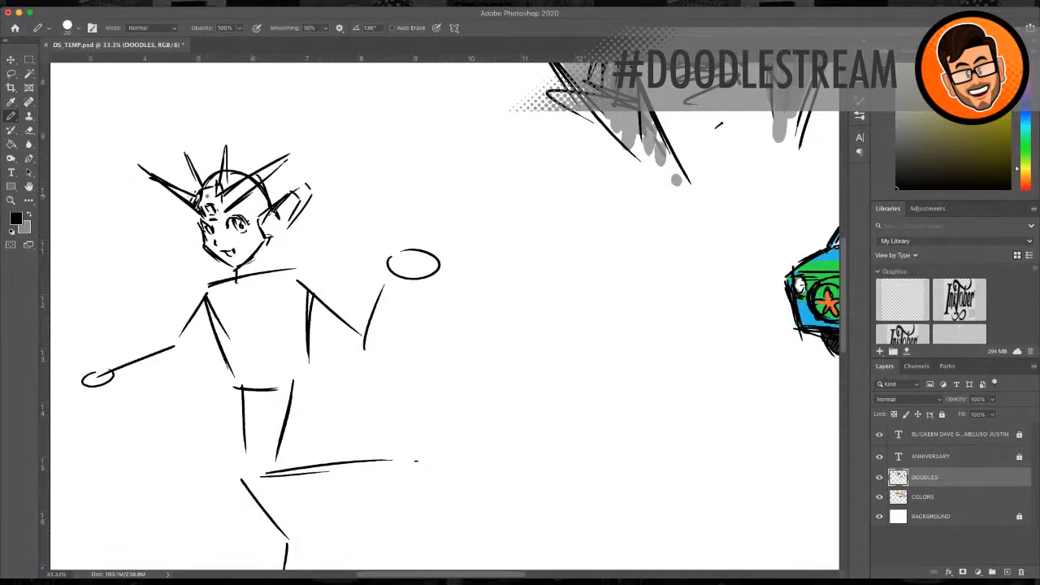
pyautogui.moveTo(278, 203)
pyautogui.mouseDown()
pyautogui.moveTo(300, 167)
pyautogui.moveTo(296, 189)
pyautogui.mouseUp()
# Step: Add hair strokes across the forehead, the left side of the face outline and the neck line
pyautogui.moveTo(236, 202); pyautogui.dragTo(241, 213)
pyautogui.moveTo(227, 208); pyautogui.dragTo(263, 214)
pyautogui.moveTo(192, 205); pyautogui.dragTo(200, 236)
pyautogui.moveTo(238, 268)
pyautogui.mouseDown()
pyautogui.moveTo(243, 281)
pyautogui.moveTo(258, 273)
pyautogui.mouseUp()
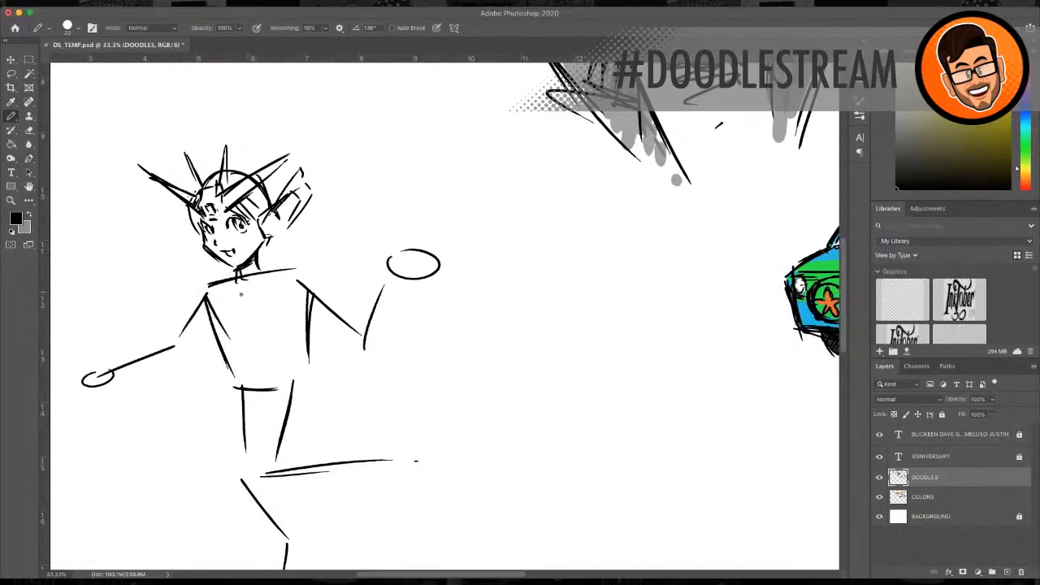
# Step: Sketch a round chest emblem with angular armour details around it on the upper torso
pyautogui.moveTo(222, 298); pyautogui.dragTo(240, 309)
pyautogui.moveTo(221, 298)
pyautogui.mouseDown()
pyautogui.moveTo(244, 310)
pyautogui.moveTo(222, 312)
pyautogui.moveTo(238, 314)
pyautogui.moveTo(233, 298)
pyautogui.mouseUp()
pyautogui.moveTo(215, 290)
pyautogui.mouseDown()
pyautogui.moveTo(257, 284)
pyautogui.moveTo(233, 329)
pyautogui.moveTo(245, 334)
pyautogui.mouseUp()
pyautogui.moveTo(255, 302)
pyautogui.mouseDown()
pyautogui.moveTo(283, 294)
pyautogui.moveTo(259, 314)
pyautogui.moveTo(264, 301)
pyautogui.moveTo(199, 308)
pyautogui.mouseUp()
pyautogui.moveTo(204, 304)
pyautogui.mouseDown()
pyautogui.moveTo(198, 319)
pyautogui.moveTo(206, 316)
pyautogui.mouseUp()
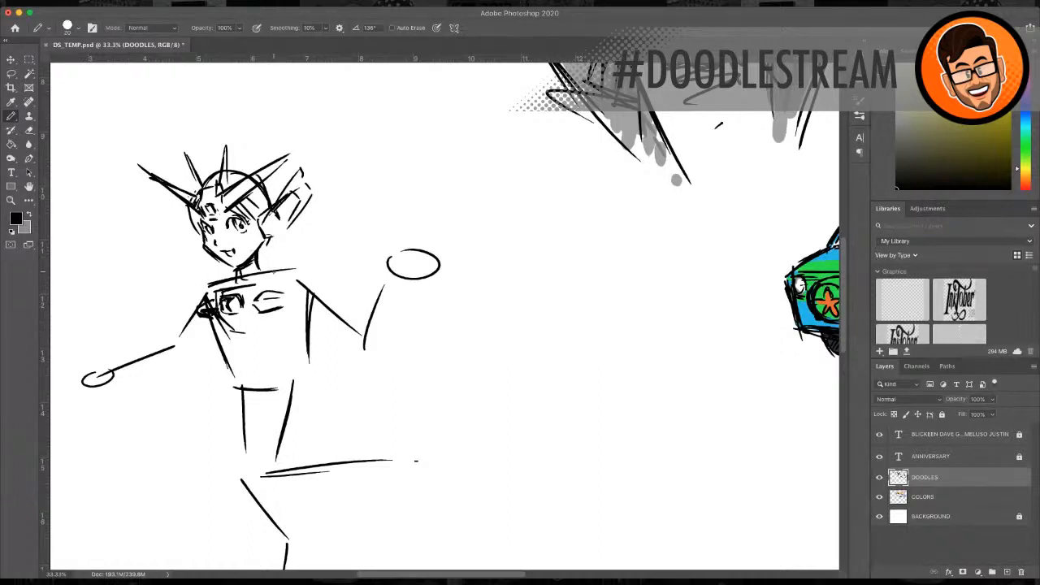
# Step: Draw a round shoulder joint with curved spikes flaring outward on the figure's right-hand side
pyautogui.moveTo(300, 273)
pyautogui.mouseDown()
pyautogui.moveTo(293, 287)
pyautogui.moveTo(318, 286)
pyautogui.moveTo(315, 275)
pyautogui.moveTo(310, 293)
pyautogui.moveTo(282, 290)
pyautogui.moveTo(325, 284)
pyautogui.moveTo(346, 232)
pyautogui.mouseUp()
pyautogui.moveTo(346, 227)
pyautogui.mouseDown()
pyautogui.moveTo(294, 254)
pyautogui.moveTo(346, 227)
pyautogui.mouseUp()
pyautogui.moveTo(329, 245); pyautogui.dragTo(347, 231)
pyautogui.moveTo(310, 270)
pyautogui.mouseDown()
pyautogui.moveTo(325, 250)
pyautogui.moveTo(371, 240)
pyautogui.moveTo(334, 265)
pyautogui.moveTo(374, 247)
pyautogui.mouseUp()
pyautogui.moveTo(369, 248)
pyautogui.mouseDown()
pyautogui.moveTo(313, 275)
pyautogui.moveTo(326, 247)
pyautogui.mouseUp()
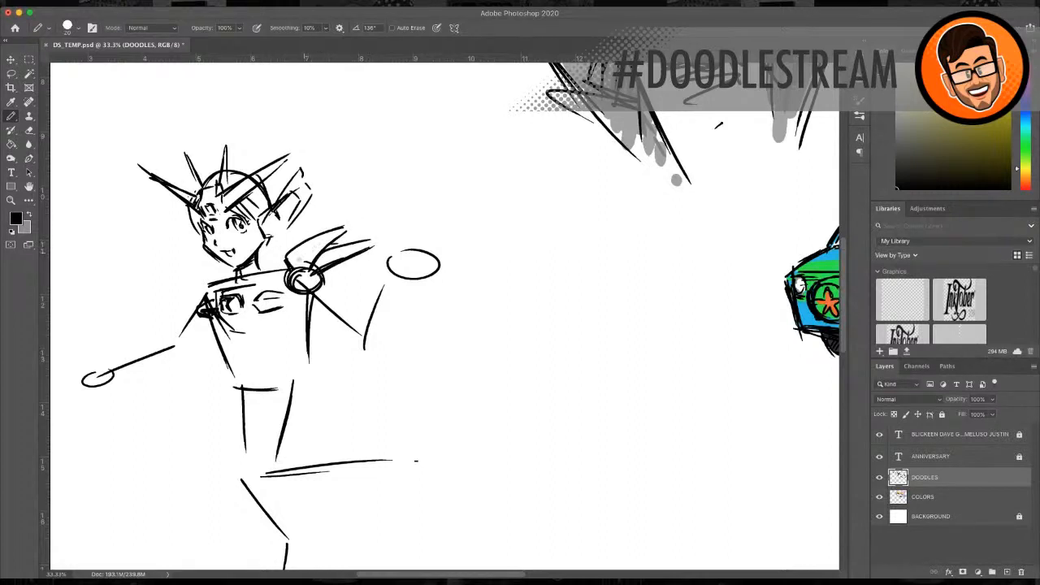
# Step: Outline the bent upper arm and shape the raised oval hand into a clenched fist
pyautogui.moveTo(309, 301)
pyautogui.mouseDown()
pyautogui.moveTo(342, 327)
pyautogui.moveTo(357, 321)
pyautogui.moveTo(338, 326)
pyautogui.moveTo(358, 336)
pyautogui.mouseUp()
pyautogui.moveTo(353, 318)
pyautogui.mouseDown()
pyautogui.moveTo(405, 243)
pyautogui.moveTo(411, 261)
pyautogui.moveTo(413, 241)
pyautogui.moveTo(436, 267)
pyautogui.moveTo(431, 244)
pyautogui.mouseUp()
pyautogui.moveTo(423, 243); pyautogui.dragTo(428, 252)
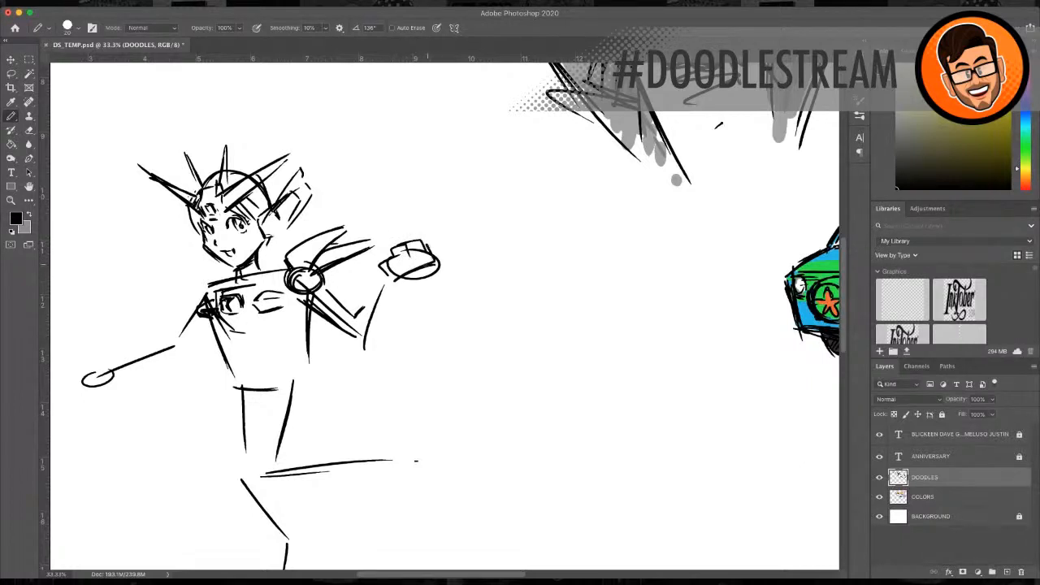
# Step: Draw a boxy gauntlet cuff below the raised fist, with dark hatching at the wrist
pyautogui.moveTo(389, 282)
pyautogui.mouseDown()
pyautogui.moveTo(357, 314)
pyautogui.moveTo(382, 334)
pyautogui.mouseUp()
pyautogui.moveTo(389, 276)
pyautogui.mouseDown()
pyautogui.moveTo(365, 290)
pyautogui.moveTo(395, 311)
pyautogui.moveTo(403, 293)
pyautogui.mouseUp()
pyautogui.moveTo(406, 297); pyautogui.dragTo(429, 291)
pyautogui.moveTo(361, 317)
pyautogui.mouseDown()
pyautogui.moveTo(405, 299)
pyautogui.moveTo(429, 307)
pyautogui.moveTo(416, 312)
pyautogui.mouseUp()
pyautogui.moveTo(431, 288)
pyautogui.mouseDown()
pyautogui.moveTo(429, 310)
pyautogui.moveTo(398, 317)
pyautogui.moveTo(411, 284)
pyautogui.mouseUp()
pyautogui.moveTo(401, 299)
pyautogui.mouseDown()
pyautogui.moveTo(438, 263)
pyautogui.moveTo(421, 259)
pyautogui.mouseUp()
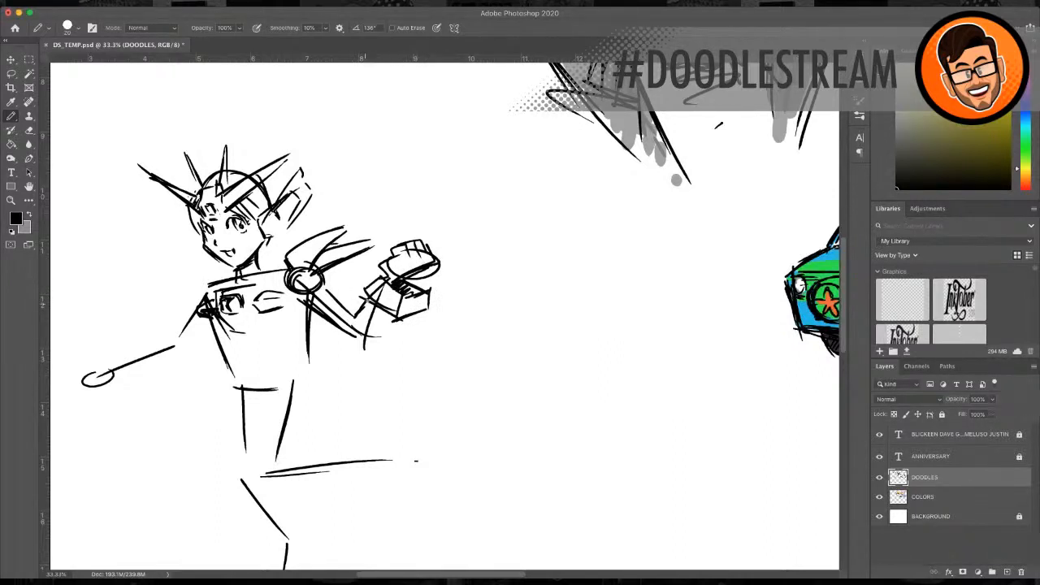
# Step: Define the bent arm's elbow and forearm, and add contour strokes along the torso beneath the shoulder
pyautogui.moveTo(344, 334); pyautogui.dragTo(364, 344)
pyautogui.moveTo(366, 335); pyautogui.dragTo(392, 312)
pyautogui.moveTo(374, 325); pyautogui.dragTo(392, 309)
pyautogui.moveTo(358, 343); pyautogui.dragTo(366, 331)
pyautogui.moveTo(306, 301); pyautogui.dragTo(283, 350)
pyautogui.moveTo(260, 300); pyautogui.dragTo(258, 315)
# Step: Add a lower spike to the right shoulder armour and hatch its underside dark
pyautogui.moveTo(316, 288); pyautogui.dragTo(376, 268)
pyautogui.moveTo(324, 294); pyautogui.dragTo(342, 280)
pyautogui.moveTo(319, 289); pyautogui.dragTo(336, 281)
pyautogui.moveTo(326, 290); pyautogui.dragTo(343, 277)
pyautogui.moveTo(330, 295); pyautogui.dragTo(356, 274)
pyautogui.moveTo(341, 287)
pyautogui.mouseDown()
pyautogui.moveTo(373, 259)
pyautogui.moveTo(337, 243)
pyautogui.mouseUp()
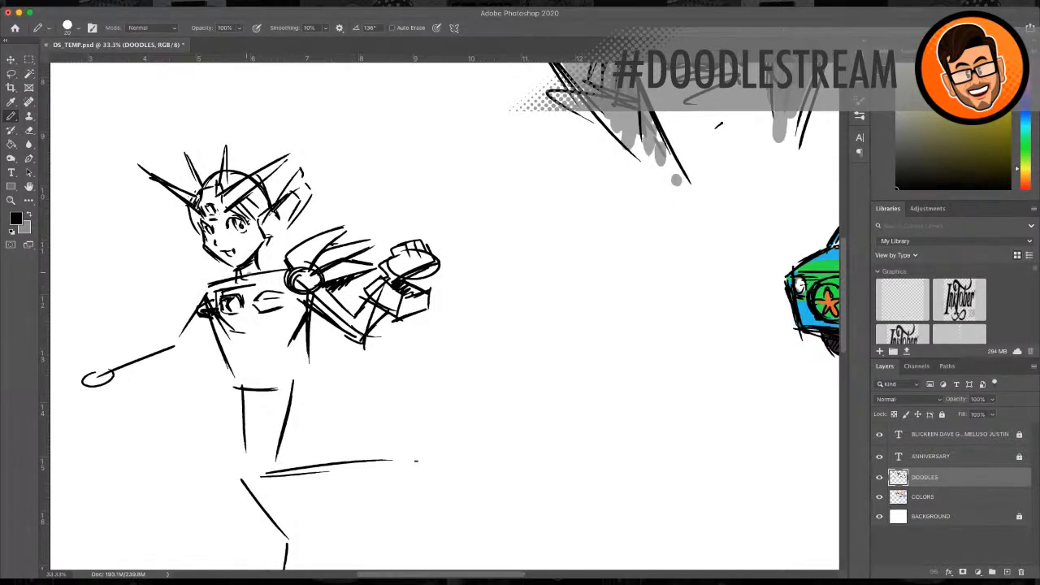
# Step: Draw a pointed collar at the neck and reinforce the right shoulder's upper spike and joint circle
pyautogui.moveTo(243, 275); pyautogui.dragTo(259, 264)
pyautogui.moveTo(260, 264)
pyautogui.mouseDown()
pyautogui.moveTo(274, 270)
pyautogui.moveTo(255, 288)
pyautogui.moveTo(237, 286)
pyautogui.mouseUp()
pyautogui.moveTo(303, 269)
pyautogui.mouseDown()
pyautogui.moveTo(310, 249)
pyautogui.moveTo(343, 229)
pyautogui.mouseUp()
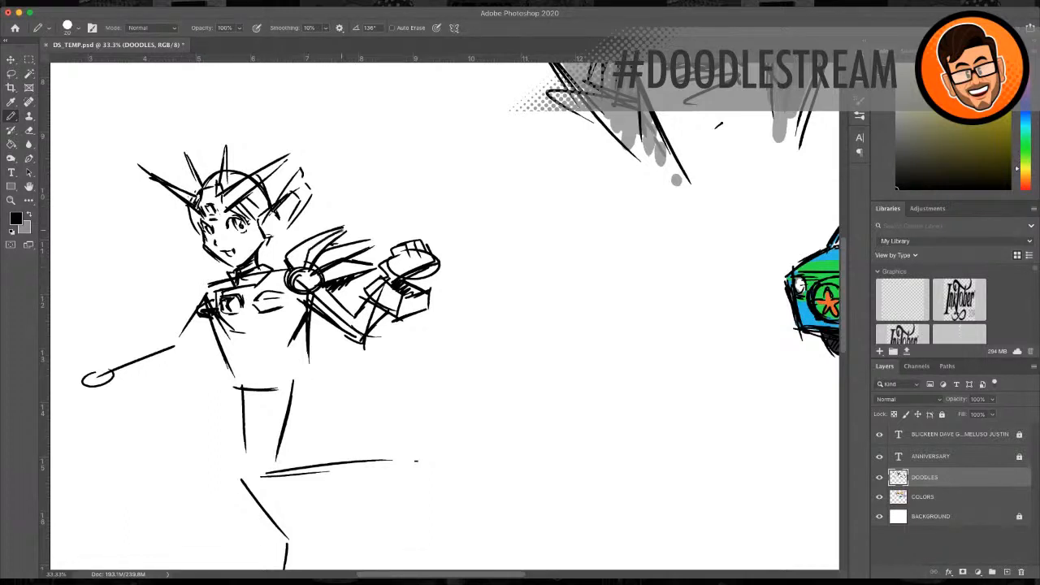
pyautogui.moveTo(297, 273); pyautogui.dragTo(311, 284)
# Step: Draw the left shoulder armour with a round joint, layered outward spikes and an angular upper plate
pyautogui.moveTo(211, 286)
pyautogui.mouseDown()
pyautogui.moveTo(196, 286)
pyautogui.moveTo(216, 296)
pyautogui.moveTo(170, 254)
pyautogui.moveTo(215, 252)
pyautogui.moveTo(151, 273)
pyautogui.moveTo(140, 290)
pyautogui.moveTo(190, 305)
pyautogui.moveTo(139, 297)
pyautogui.mouseUp()
pyautogui.moveTo(194, 305)
pyautogui.mouseDown()
pyautogui.moveTo(137, 297)
pyautogui.moveTo(193, 296)
pyautogui.mouseUp()
pyautogui.moveTo(190, 281); pyautogui.dragTo(201, 305)
pyautogui.moveTo(195, 287); pyautogui.dragTo(203, 305)
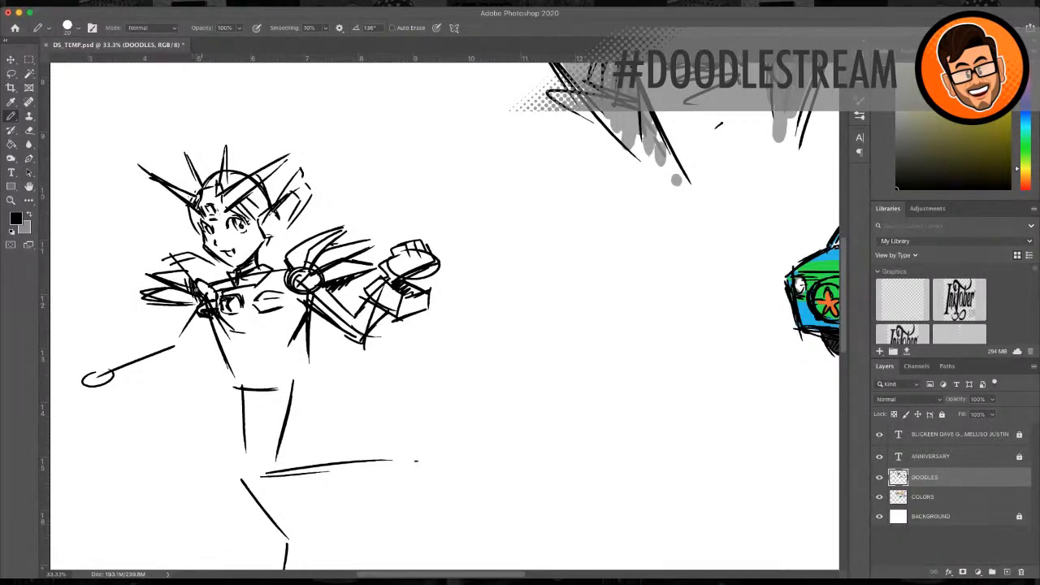
pyautogui.moveTo(170, 259)
pyautogui.mouseDown()
pyautogui.moveTo(182, 271)
pyautogui.moveTo(185, 254)
pyautogui.mouseUp()
pyautogui.moveTo(187, 253); pyautogui.dragTo(225, 276)
pyautogui.moveTo(187, 251); pyautogui.dragTo(233, 274)
# Step: Outline the torso down to the waist and draw a large angular hip plate on the right
pyautogui.moveTo(227, 329)
pyautogui.mouseDown()
pyautogui.moveTo(231, 362)
pyautogui.moveTo(251, 385)
pyautogui.mouseUp()
pyautogui.moveTo(234, 387); pyautogui.dragTo(252, 381)
pyautogui.moveTo(255, 309)
pyautogui.mouseDown()
pyautogui.moveTo(267, 336)
pyautogui.moveTo(257, 352)
pyautogui.moveTo(240, 338)
pyautogui.moveTo(245, 366)
pyautogui.moveTo(282, 384)
pyautogui.mouseUp()
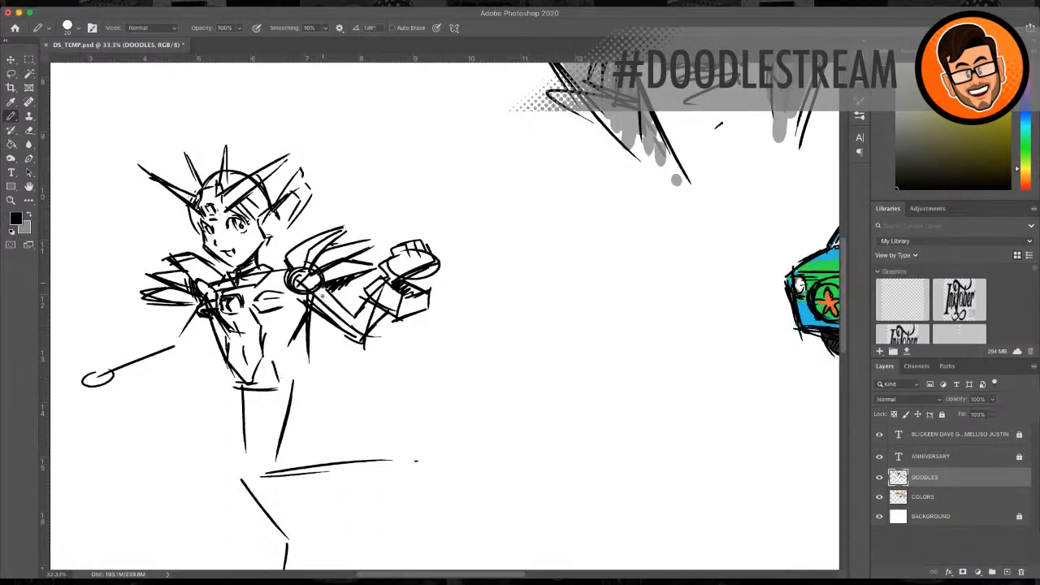
pyautogui.moveTo(273, 361)
pyautogui.mouseDown()
pyautogui.moveTo(286, 402)
pyautogui.moveTo(375, 437)
pyautogui.mouseUp()
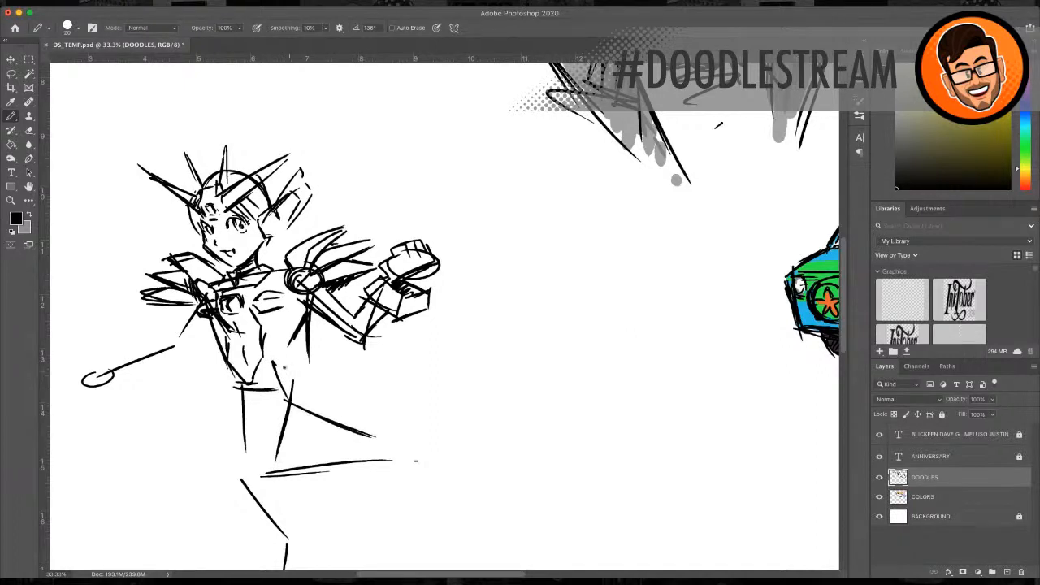
pyautogui.moveTo(271, 356)
pyautogui.mouseDown()
pyautogui.moveTo(334, 379)
pyautogui.moveTo(376, 436)
pyautogui.mouseUp()
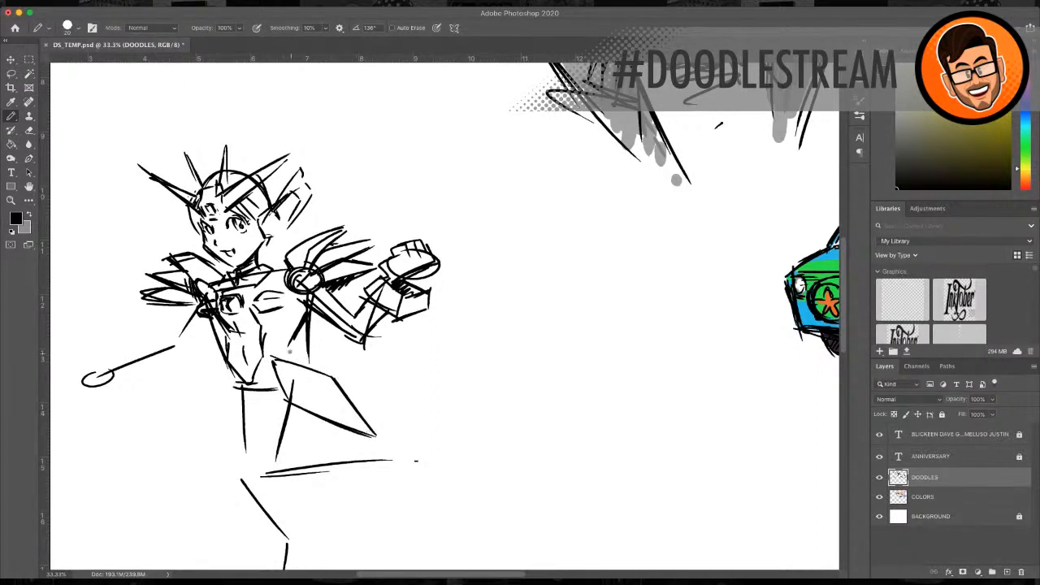
pyautogui.moveTo(299, 339)
pyautogui.mouseDown()
pyautogui.moveTo(288, 362)
pyautogui.moveTo(291, 350)
pyautogui.mouseUp()
# Step: Draw a pointed central skirt plate hanging from the waist, with vertical panel lines and a doubled lower edge
pyautogui.moveTo(238, 376); pyautogui.dragTo(235, 457)
pyautogui.moveTo(233, 457); pyautogui.dragTo(265, 444)
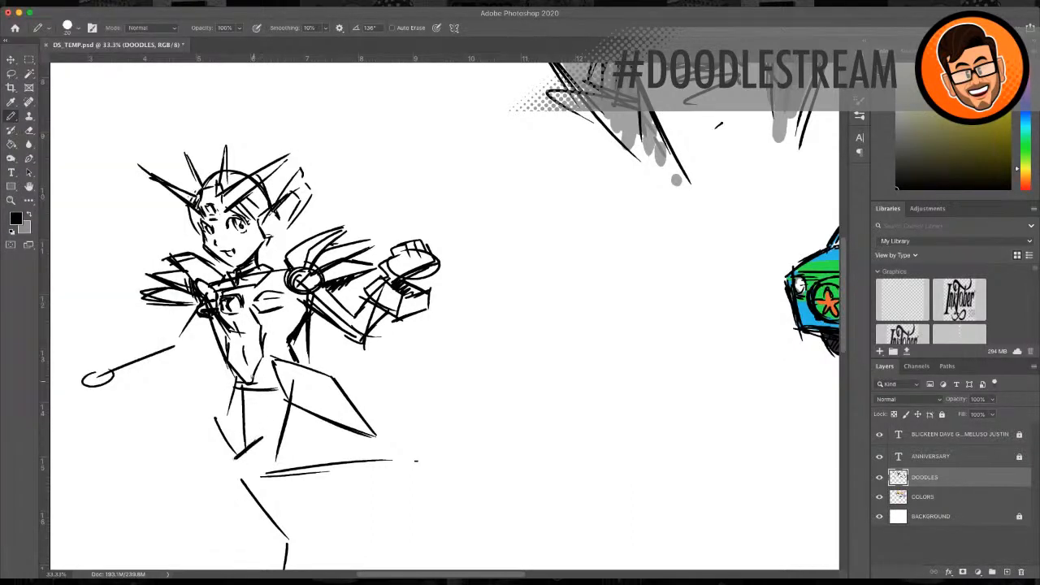
pyautogui.moveTo(254, 375); pyautogui.dragTo(265, 441)
pyautogui.moveTo(238, 372); pyautogui.dragTo(221, 425)
pyautogui.moveTo(243, 372); pyautogui.dragTo(239, 457)
pyautogui.moveTo(238, 456)
pyautogui.mouseDown()
pyautogui.moveTo(248, 467)
pyautogui.moveTo(234, 465)
pyautogui.mouseUp()
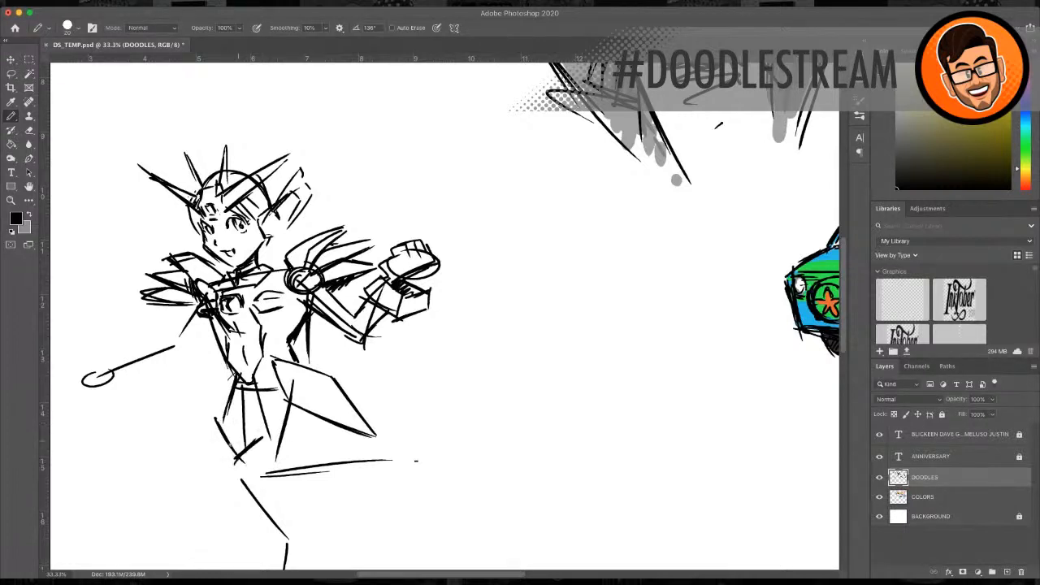
pyautogui.moveTo(262, 428)
pyautogui.mouseDown()
pyautogui.moveTo(229, 448)
pyautogui.moveTo(255, 450)
pyautogui.mouseUp()
pyautogui.moveTo(240, 373); pyautogui.dragTo(269, 428)
pyautogui.moveTo(244, 379); pyautogui.dragTo(250, 383)
# Step: Add an inner border to the right hip plate and draw a matching pointed plate on the left hip
pyautogui.moveTo(261, 359)
pyautogui.mouseDown()
pyautogui.moveTo(251, 382)
pyautogui.moveTo(246, 368)
pyautogui.moveTo(302, 403)
pyautogui.moveTo(361, 420)
pyautogui.mouseUp()
pyautogui.moveTo(304, 398); pyautogui.dragTo(357, 416)
pyautogui.moveTo(345, 399); pyautogui.dragTo(351, 416)
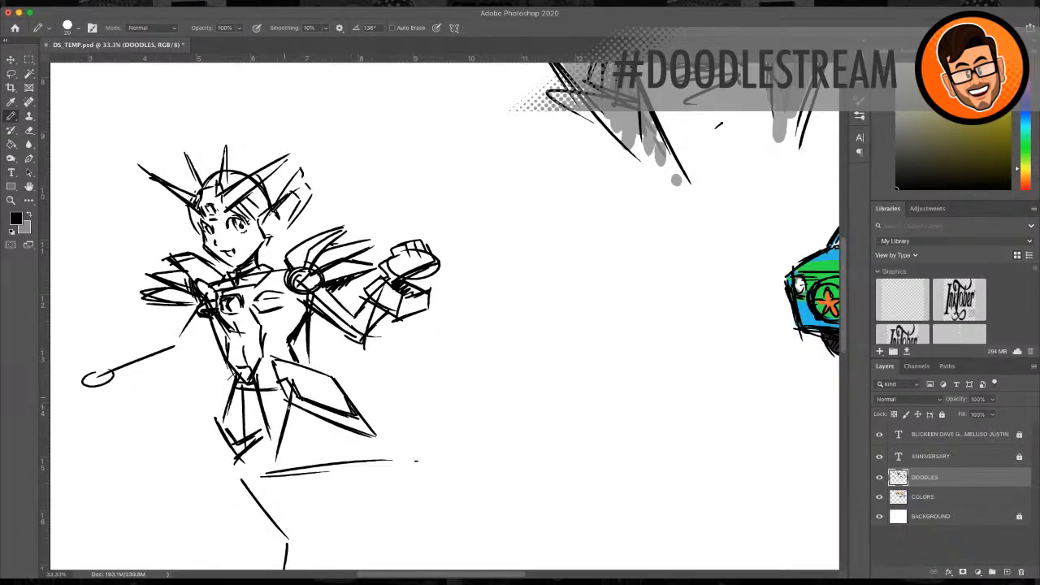
pyautogui.moveTo(254, 386)
pyautogui.mouseDown()
pyautogui.moveTo(282, 382)
pyautogui.moveTo(226, 379)
pyautogui.moveTo(174, 433)
pyautogui.moveTo(216, 416)
pyautogui.mouseUp()
pyautogui.moveTo(213, 377)
pyautogui.mouseDown()
pyautogui.moveTo(180, 405)
pyautogui.moveTo(181, 426)
pyautogui.moveTo(206, 424)
pyautogui.moveTo(189, 415)
pyautogui.mouseUp()
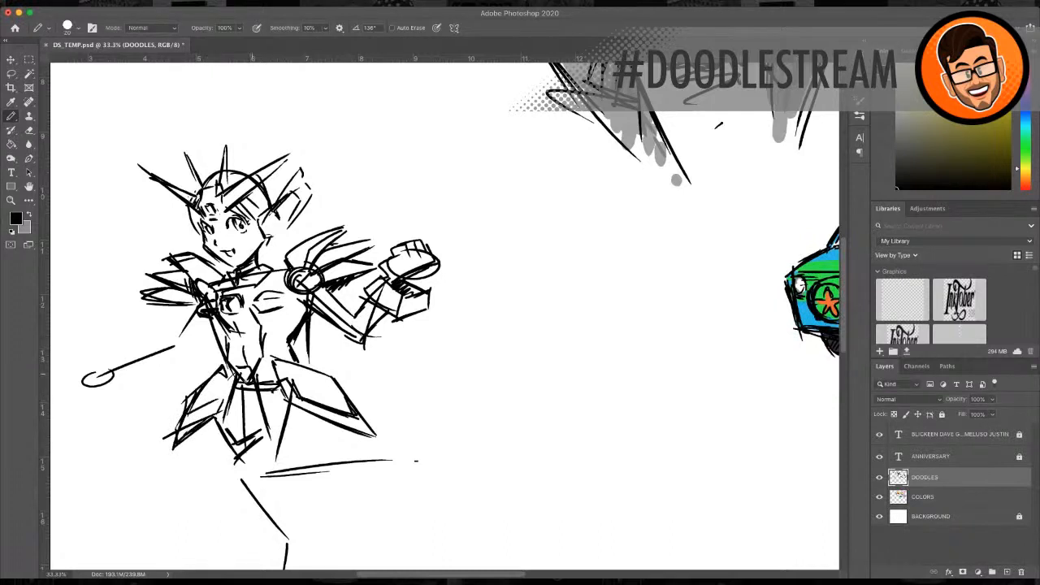
# Step: Close the chest armour's lower edge and extend a tall pointed fin from the right side of the helmet
pyautogui.moveTo(285, 339)
pyautogui.mouseDown()
pyautogui.moveTo(295, 359)
pyautogui.moveTo(284, 339)
pyautogui.mouseUp()
pyautogui.moveTo(252, 293)
pyautogui.mouseDown()
pyautogui.moveTo(301, 308)
pyautogui.moveTo(246, 328)
pyautogui.mouseUp()
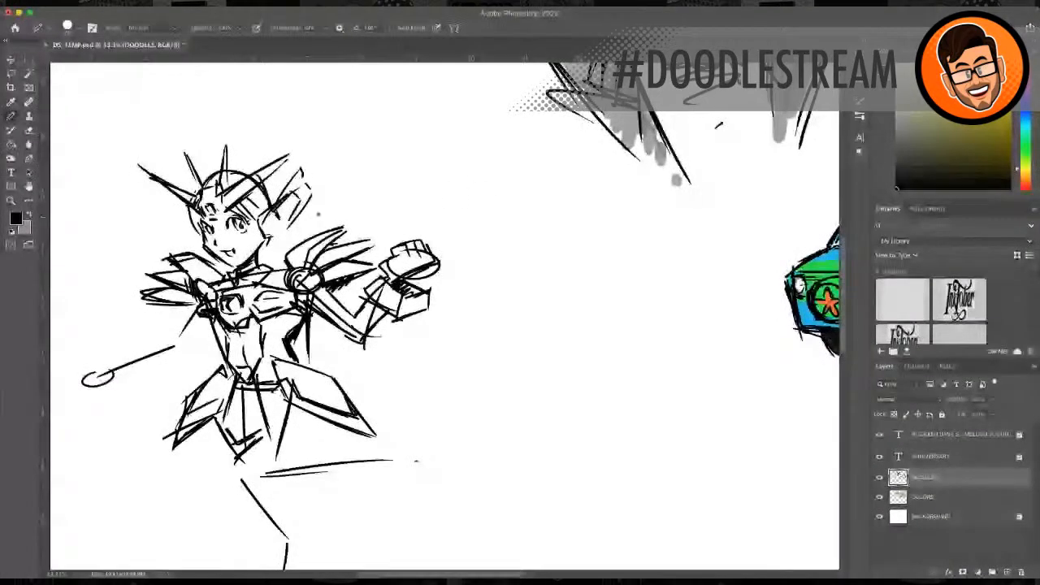
pyautogui.moveTo(266, 181)
pyautogui.mouseDown()
pyautogui.moveTo(313, 143)
pyautogui.moveTo(309, 178)
pyautogui.mouseUp()
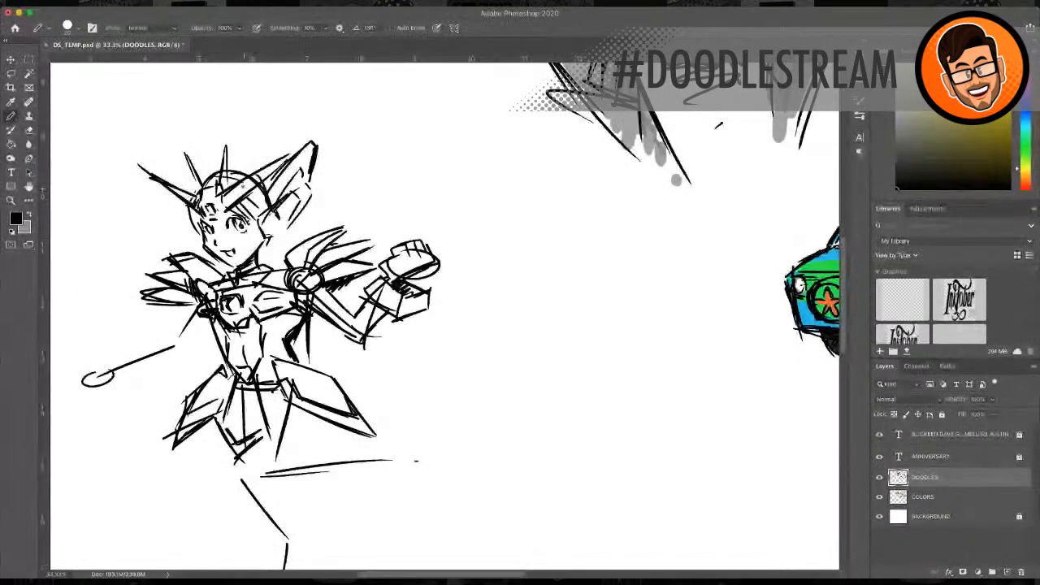
# Step: Draw pointed hair locks flaring out on both sides of the jaw
pyautogui.moveTo(287, 232)
pyautogui.mouseDown()
pyautogui.moveTo(285, 251)
pyautogui.moveTo(260, 255)
pyautogui.mouseUp()
pyautogui.moveTo(195, 218); pyautogui.dragTo(175, 245)
pyautogui.moveTo(175, 245)
pyautogui.mouseDown()
pyautogui.moveTo(205, 251)
pyautogui.moveTo(199, 237)
pyautogui.mouseUp()
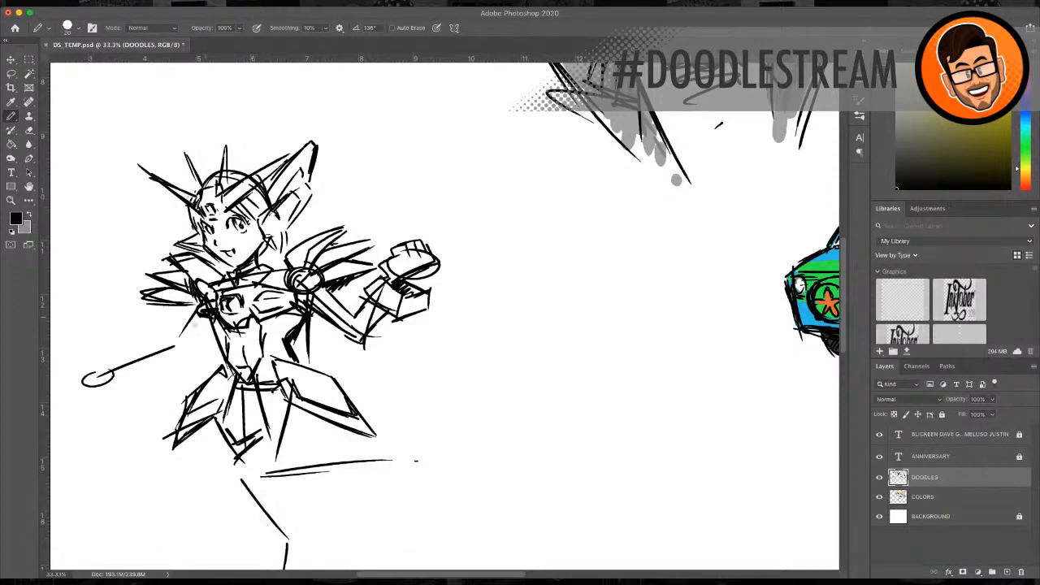
# Step: Outline the extended left arm from the shoulder to the forearm
pyautogui.moveTo(213, 331); pyautogui.dragTo(186, 356)
pyautogui.moveTo(194, 316)
pyautogui.mouseDown()
pyautogui.moveTo(179, 337)
pyautogui.moveTo(119, 361)
pyautogui.mouseUp()
pyautogui.moveTo(154, 354)
pyautogui.mouseDown()
pyautogui.moveTo(116, 362)
pyautogui.moveTo(190, 340)
pyautogui.moveTo(168, 369)
pyautogui.mouseUp()
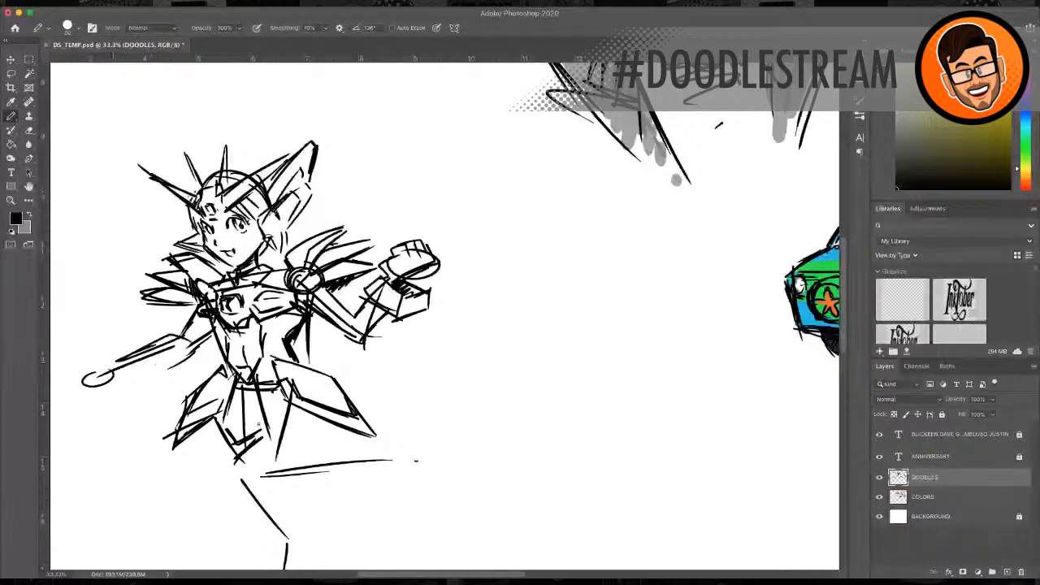
# Step: Draw the left arm's wrist cuff and open hand with spread fingers, and hatch the upper arm dark
pyautogui.moveTo(445, 575); pyautogui.dragTo(418, 575)
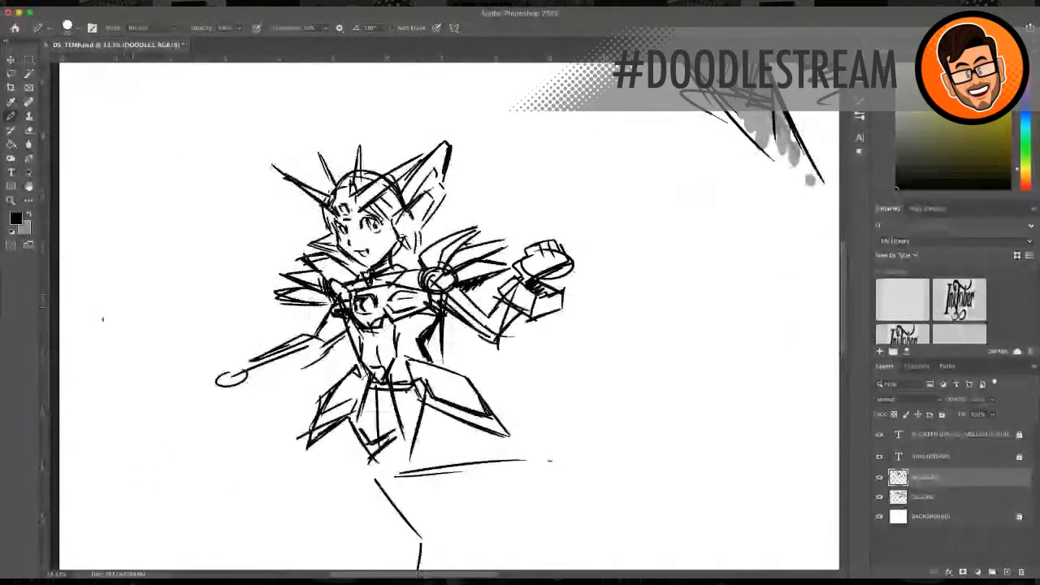
pyautogui.moveTo(237, 372); pyautogui.dragTo(253, 384)
pyautogui.moveTo(256, 364)
pyautogui.mouseDown()
pyautogui.moveTo(265, 385)
pyautogui.moveTo(280, 379)
pyautogui.mouseUp()
pyautogui.moveTo(265, 384)
pyautogui.mouseDown()
pyautogui.moveTo(281, 380)
pyautogui.moveTo(296, 343)
pyautogui.mouseUp()
pyautogui.moveTo(264, 380)
pyautogui.mouseDown()
pyautogui.moveTo(287, 374)
pyautogui.moveTo(203, 379)
pyautogui.moveTo(192, 362)
pyautogui.moveTo(181, 384)
pyautogui.moveTo(195, 402)
pyautogui.mouseUp()
pyautogui.moveTo(196, 402)
pyautogui.mouseDown()
pyautogui.moveTo(212, 382)
pyautogui.moveTo(244, 382)
pyautogui.moveTo(209, 396)
pyautogui.moveTo(248, 385)
pyautogui.mouseUp()
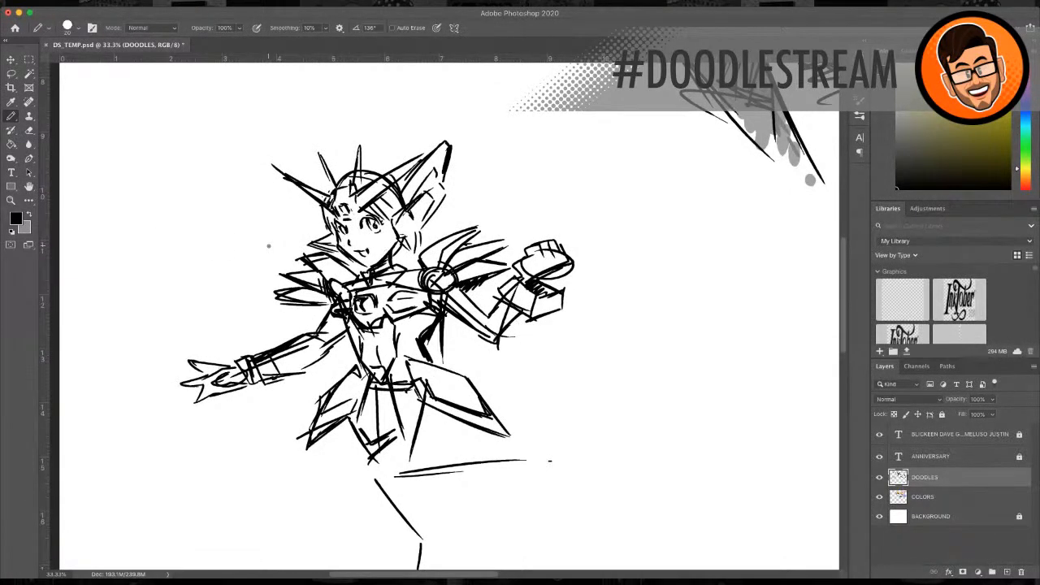
pyautogui.moveTo(341, 310)
pyautogui.mouseDown()
pyautogui.moveTo(323, 340)
pyautogui.moveTo(301, 343)
pyautogui.mouseUp()
# Step: Draw an angular knee guard below the skirt and outline the raised leg's shin extending right
pyautogui.click(10, 201)
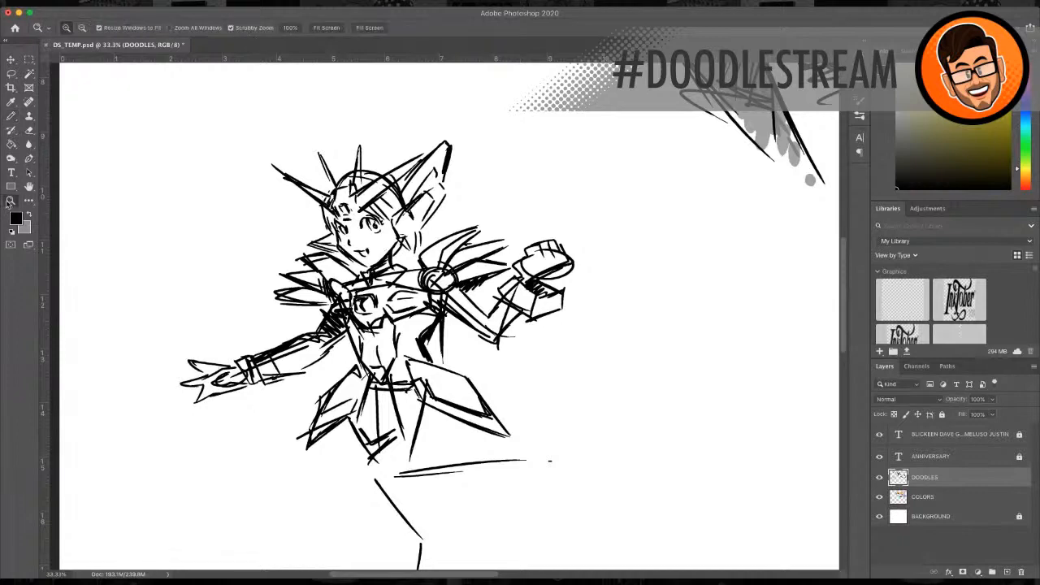
pyautogui.keyDown('alt'); pyautogui.click(483, 304); pyautogui.keyUp('alt')
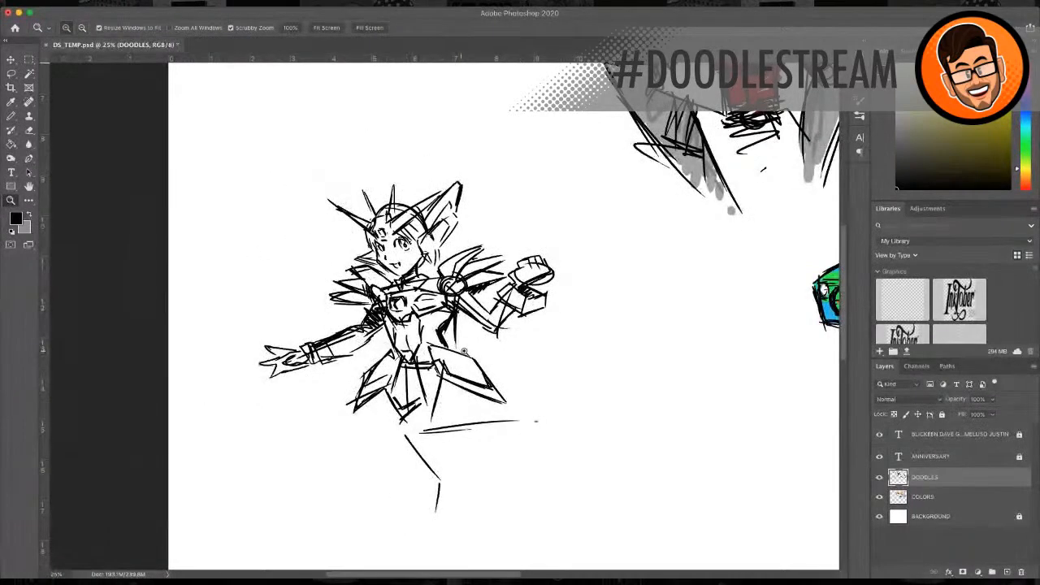
pyautogui.scroll(-1, 464, 352)
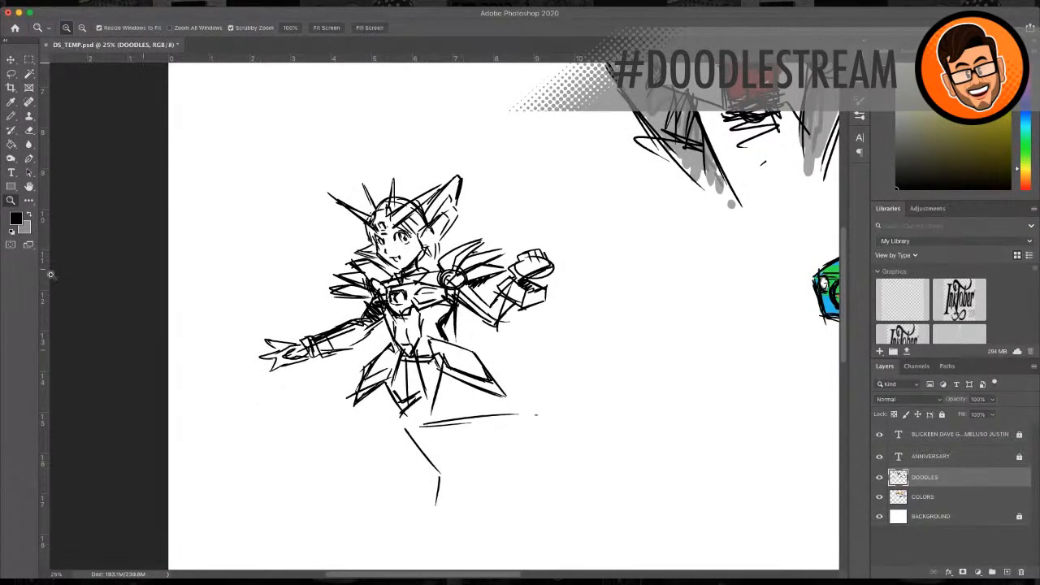
pyautogui.click(12, 116)
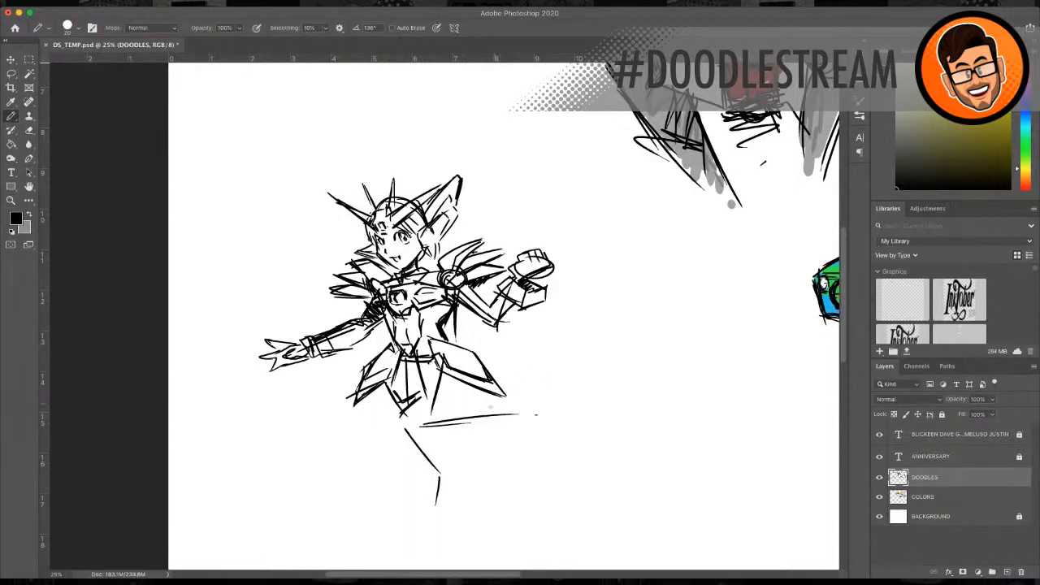
pyautogui.scroll(-3, 491, 407)
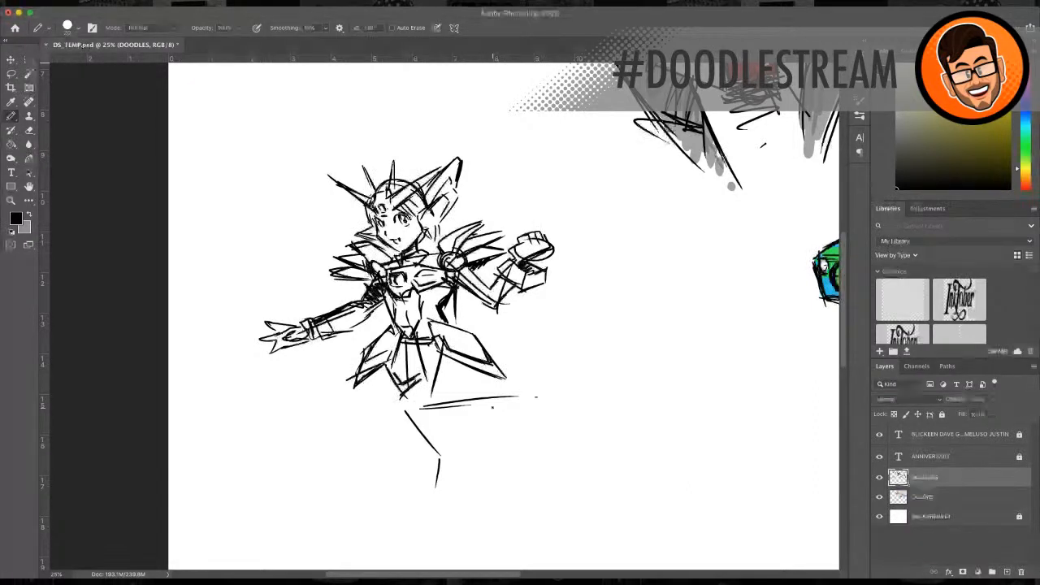
pyautogui.scroll(-3, 492, 407)
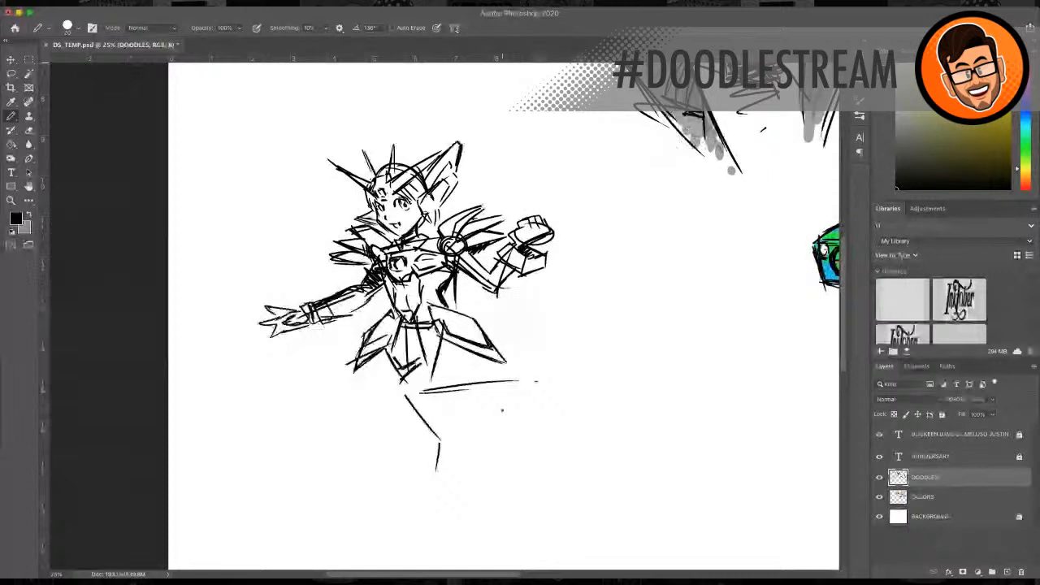
pyautogui.moveTo(420, 359)
pyautogui.mouseDown()
pyautogui.moveTo(401, 381)
pyautogui.moveTo(409, 395)
pyautogui.moveTo(442, 379)
pyautogui.moveTo(427, 415)
pyautogui.moveTo(460, 412)
pyautogui.moveTo(475, 397)
pyautogui.mouseUp()
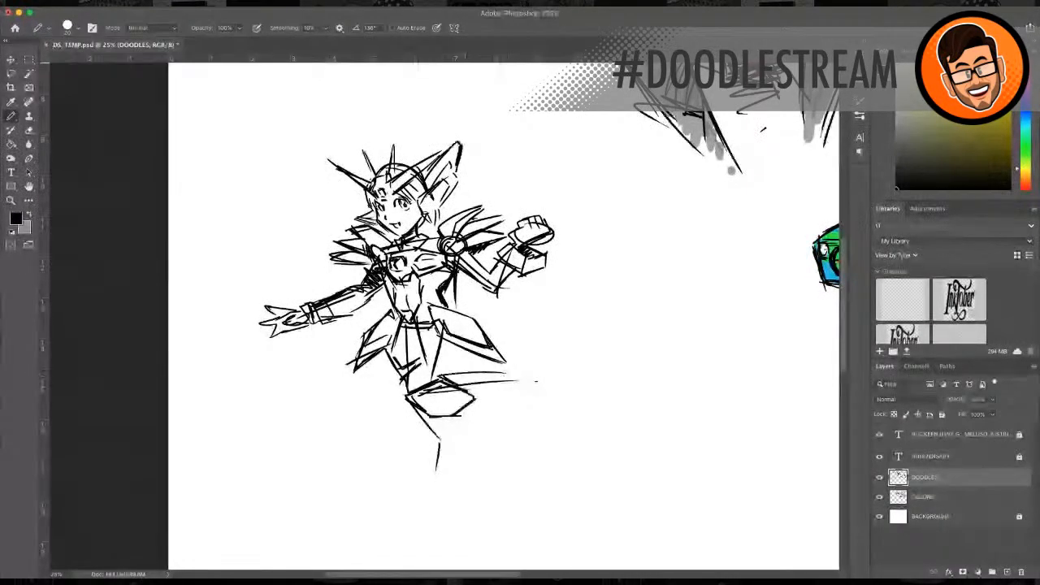
pyautogui.moveTo(436, 392); pyautogui.dragTo(520, 376)
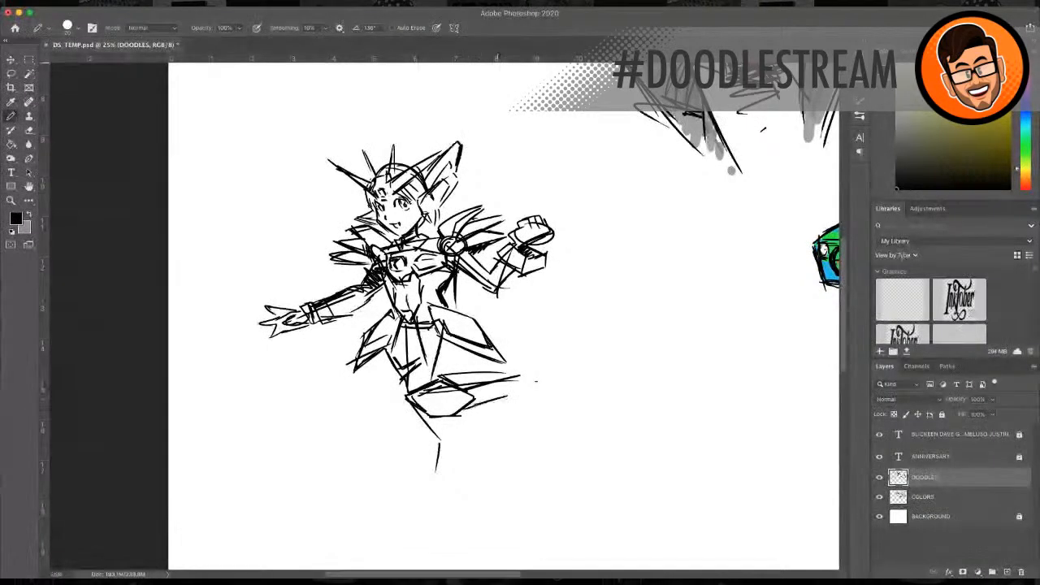
pyautogui.moveTo(464, 411); pyautogui.dragTo(513, 393)
# Step: Draw an ankle cuff and a pointed armoured boot at the end of the raised leg
pyautogui.moveTo(525, 371)
pyautogui.mouseDown()
pyautogui.moveTo(510, 396)
pyautogui.moveTo(532, 410)
pyautogui.moveTo(536, 377)
pyautogui.moveTo(543, 420)
pyautogui.mouseUp()
pyautogui.moveTo(537, 368); pyautogui.dragTo(562, 365)
pyautogui.moveTo(538, 372); pyautogui.dragTo(553, 382)
pyautogui.moveTo(567, 371)
pyautogui.mouseDown()
pyautogui.moveTo(555, 382)
pyautogui.moveTo(566, 373)
pyautogui.mouseUp()
pyautogui.moveTo(544, 366)
pyautogui.mouseDown()
pyautogui.moveTo(564, 364)
pyautogui.moveTo(537, 378)
pyautogui.moveTo(593, 410)
pyautogui.moveTo(543, 402)
pyautogui.mouseUp()
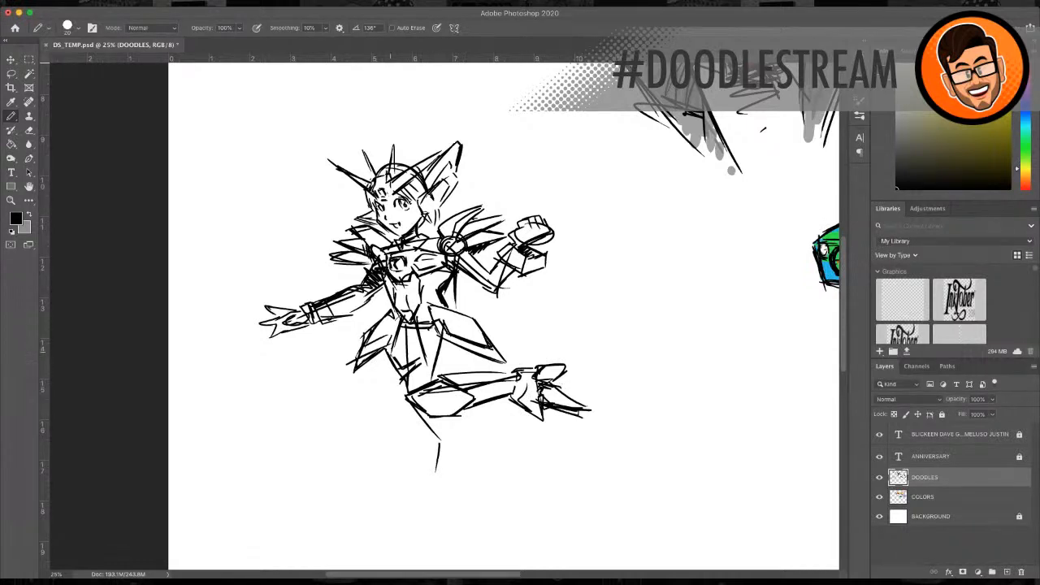
# Step: Sketch a short standing leg with an ankle cuff and boot below the raised knee, and erase its lower part
pyautogui.moveTo(391, 359); pyautogui.dragTo(387, 397)
pyautogui.moveTo(396, 356); pyautogui.dragTo(387, 392)
pyautogui.moveTo(417, 424)
pyautogui.mouseDown()
pyautogui.moveTo(421, 435)
pyautogui.moveTo(433, 428)
pyautogui.moveTo(428, 452)
pyautogui.mouseUp()
pyautogui.moveTo(428, 451)
pyautogui.mouseDown()
pyautogui.moveTo(437, 434)
pyautogui.moveTo(440, 442)
pyautogui.mouseUp()
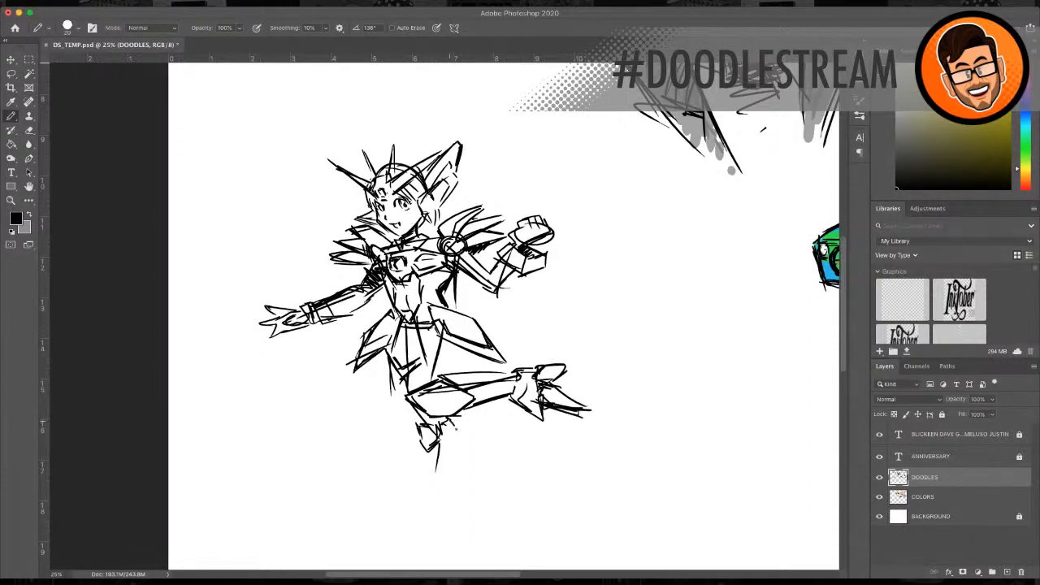
pyautogui.moveTo(426, 447)
pyautogui.mouseDown()
pyautogui.moveTo(416, 473)
pyautogui.moveTo(454, 460)
pyautogui.moveTo(452, 436)
pyautogui.moveTo(464, 443)
pyautogui.mouseUp()
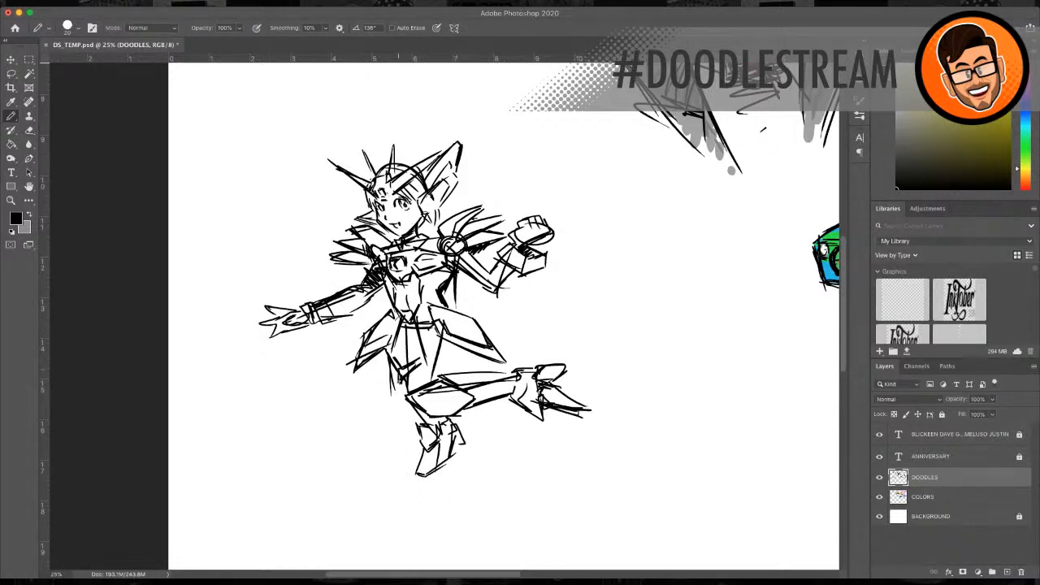
pyautogui.moveTo(399, 379); pyautogui.dragTo(421, 425)
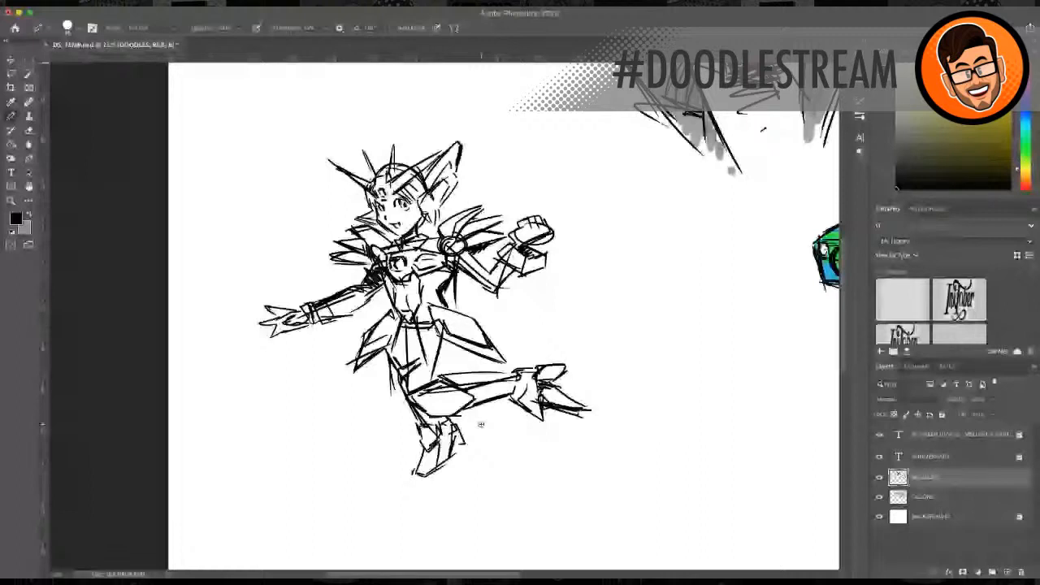
pyautogui.moveTo(481, 424)
pyautogui.mouseDown()
pyautogui.moveTo(479, 452)
pyautogui.moveTo(406, 475)
pyautogui.moveTo(484, 437)
pyautogui.moveTo(474, 429)
pyautogui.moveTo(425, 442)
pyautogui.moveTo(432, 425)
pyautogui.moveTo(443, 445)
pyautogui.moveTo(421, 435)
pyautogui.moveTo(424, 449)
pyautogui.moveTo(425, 426)
pyautogui.moveTo(430, 441)
pyautogui.moveTo(466, 432)
pyautogui.moveTo(426, 441)
pyautogui.moveTo(463, 426)
pyautogui.moveTo(429, 425)
pyautogui.moveTo(480, 430)
pyautogui.moveTo(416, 425)
pyautogui.mouseUp()
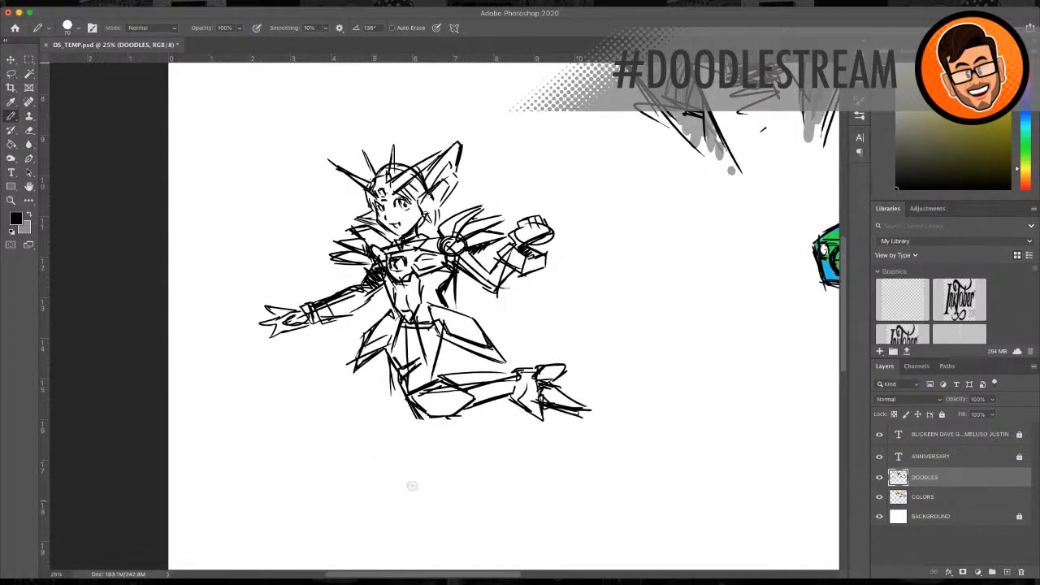
# Step: Outline a longer standing leg running almost straight down from the skirt, using a smaller brush
pyautogui.press('[')
pyautogui.press('[')
pyautogui.press('[')
pyautogui.moveTo(396, 350)
pyautogui.mouseDown()
pyautogui.moveTo(391, 415)
pyautogui.moveTo(410, 512)
pyautogui.mouseUp()
pyautogui.moveTo(426, 408); pyautogui.dragTo(422, 486)
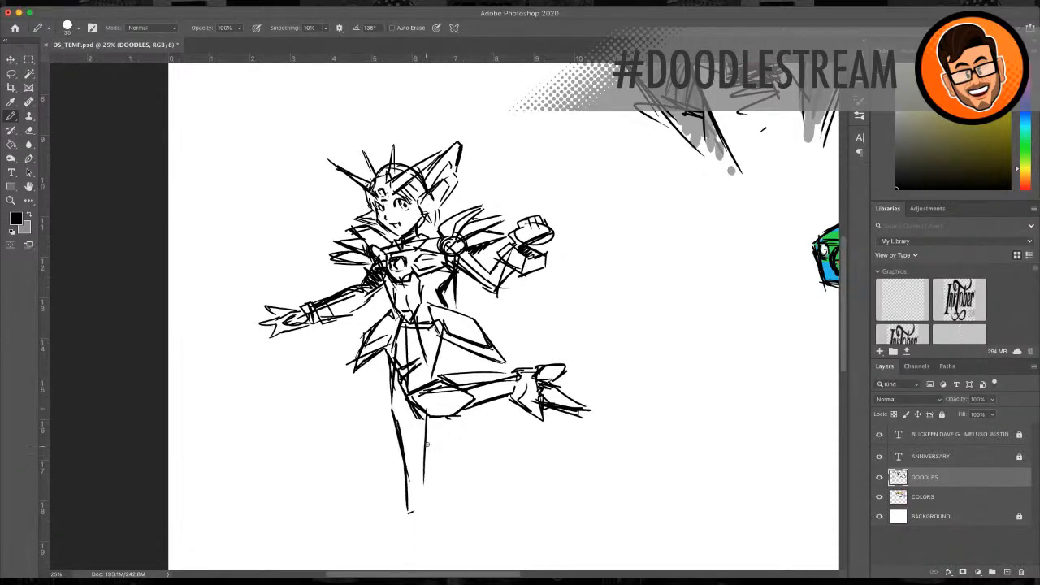
# Step: Add fold lines to the skirt and reinforce the raised leg's knee guard and shin outline
pyautogui.moveTo(448, 338); pyautogui.dragTo(443, 376)
pyautogui.moveTo(414, 332); pyautogui.dragTo(415, 395)
pyautogui.moveTo(417, 394)
pyautogui.mouseDown()
pyautogui.moveTo(421, 403)
pyautogui.moveTo(507, 372)
pyautogui.moveTo(460, 410)
pyautogui.moveTo(512, 394)
pyautogui.moveTo(549, 402)
pyautogui.mouseUp()
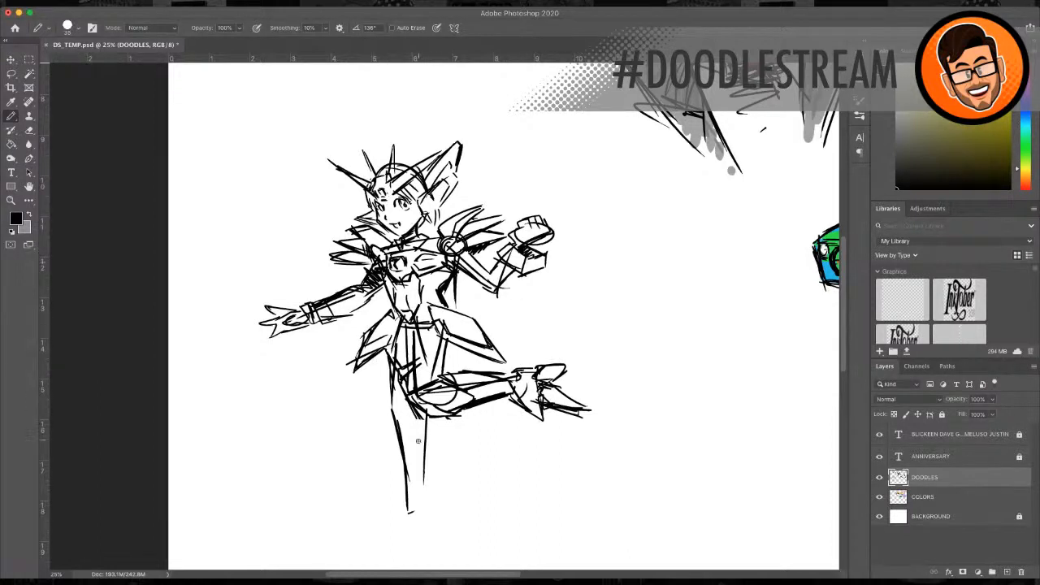
# Step: Draw the standing leg's boot with an angular cuff, pointed toe and heel, and hatch the upper leg dark
pyautogui.moveTo(431, 424); pyautogui.dragTo(431, 448)
pyautogui.moveTo(408, 491); pyautogui.dragTo(392, 534)
pyautogui.moveTo(407, 495)
pyautogui.mouseDown()
pyautogui.moveTo(394, 530)
pyautogui.moveTo(401, 540)
pyautogui.moveTo(427, 524)
pyautogui.moveTo(430, 508)
pyautogui.moveTo(425, 522)
pyautogui.moveTo(450, 509)
pyautogui.moveTo(447, 476)
pyautogui.mouseUp()
pyautogui.moveTo(435, 419)
pyautogui.mouseDown()
pyautogui.moveTo(427, 448)
pyautogui.moveTo(439, 485)
pyautogui.mouseUp()
pyautogui.moveTo(427, 435); pyautogui.dragTo(444, 490)
pyautogui.moveTo(427, 439)
pyautogui.mouseDown()
pyautogui.moveTo(432, 479)
pyautogui.moveTo(423, 452)
pyautogui.mouseUp()
pyautogui.moveTo(423, 447); pyautogui.dragTo(447, 475)
pyautogui.moveTo(403, 459); pyautogui.dragTo(403, 494)
pyautogui.moveTo(402, 374)
pyautogui.mouseDown()
pyautogui.moveTo(395, 420)
pyautogui.moveTo(407, 387)
pyautogui.moveTo(402, 407)
pyautogui.moveTo(426, 429)
pyautogui.mouseUp()
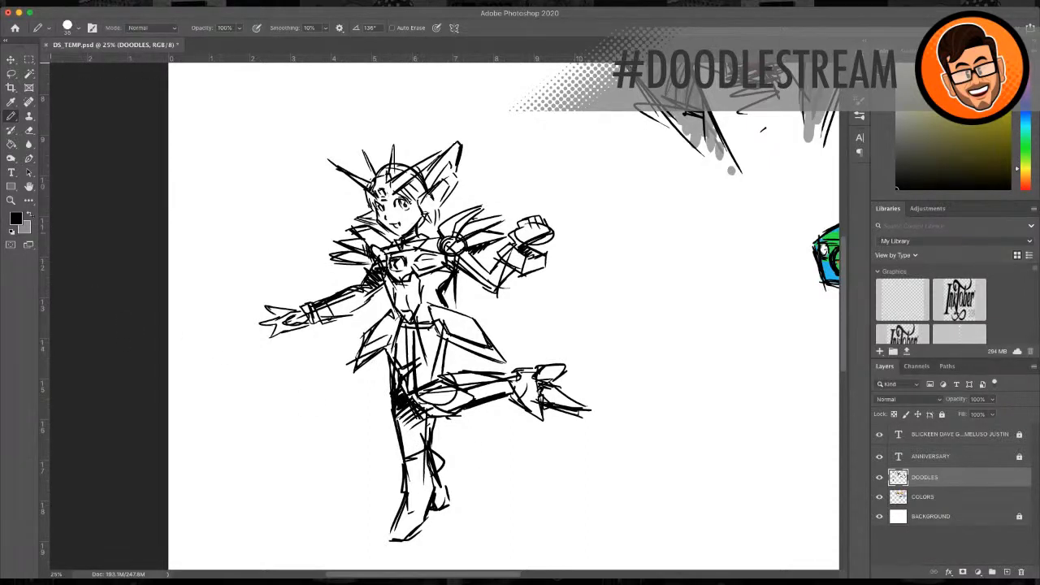
# Step: Thicken the helmet dome's outline and the hair tufts on both sides of the face
pyautogui.click(10, 200)
pyautogui.keyDown('alt'); pyautogui.click(574, 323); pyautogui.keyUp('alt')
pyautogui.keyDown('alt'); pyautogui.click(574, 323); pyautogui.keyUp('alt')
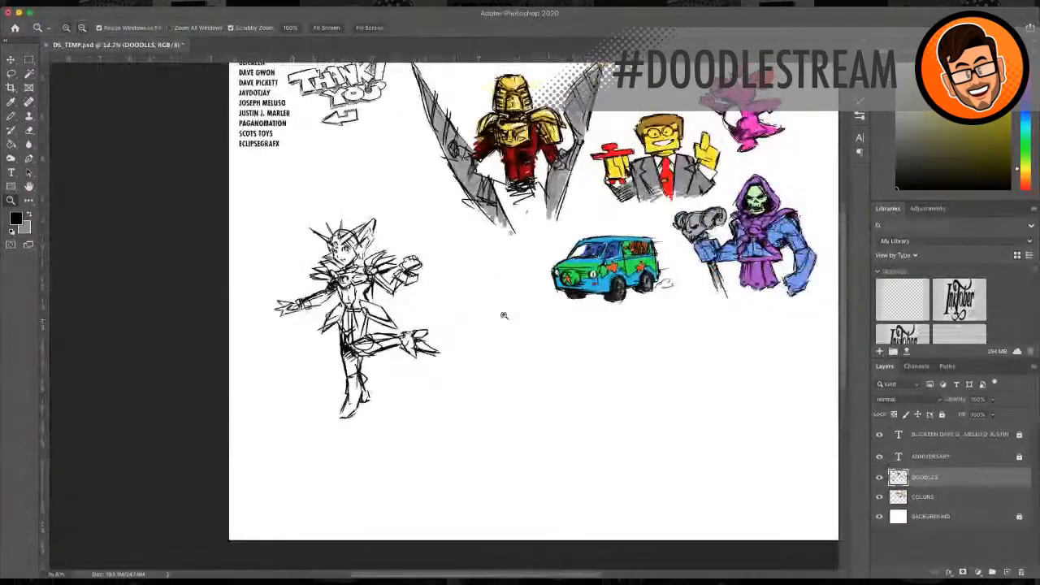
pyautogui.click(389, 296)
pyautogui.click(389, 299)
pyautogui.click(363, 233)
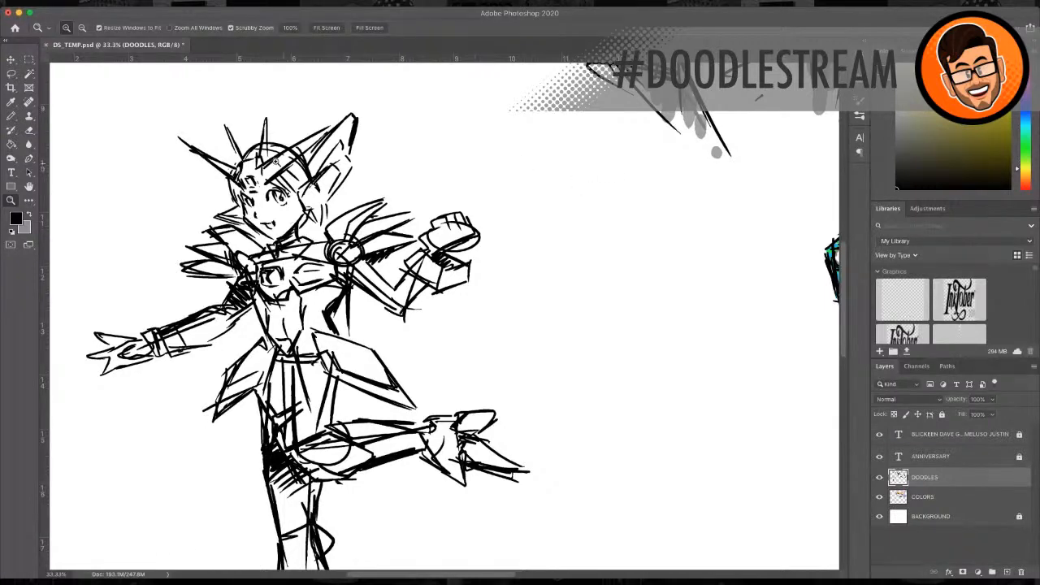
pyautogui.click(239, 158)
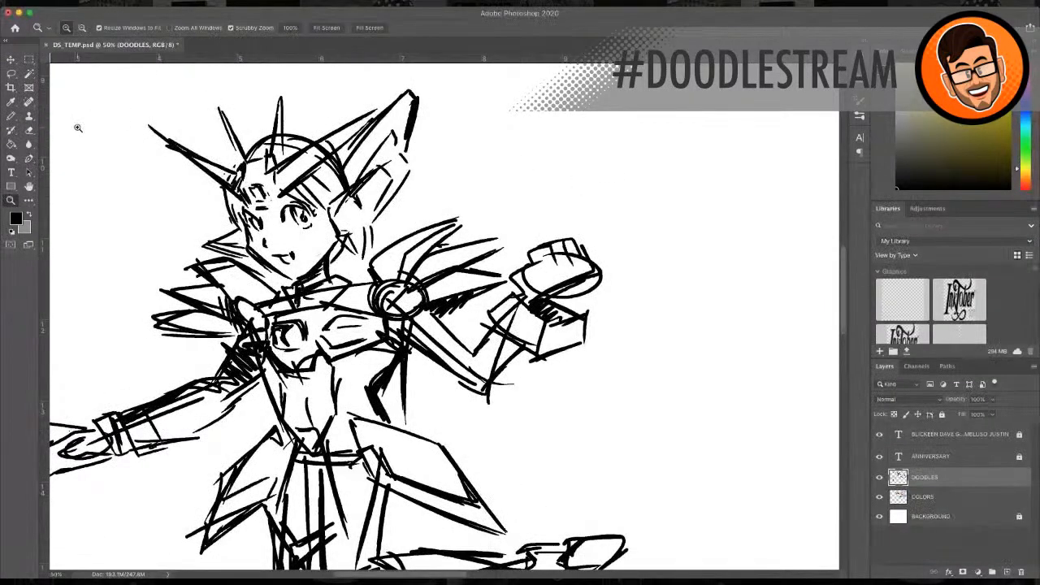
pyautogui.click(11, 116)
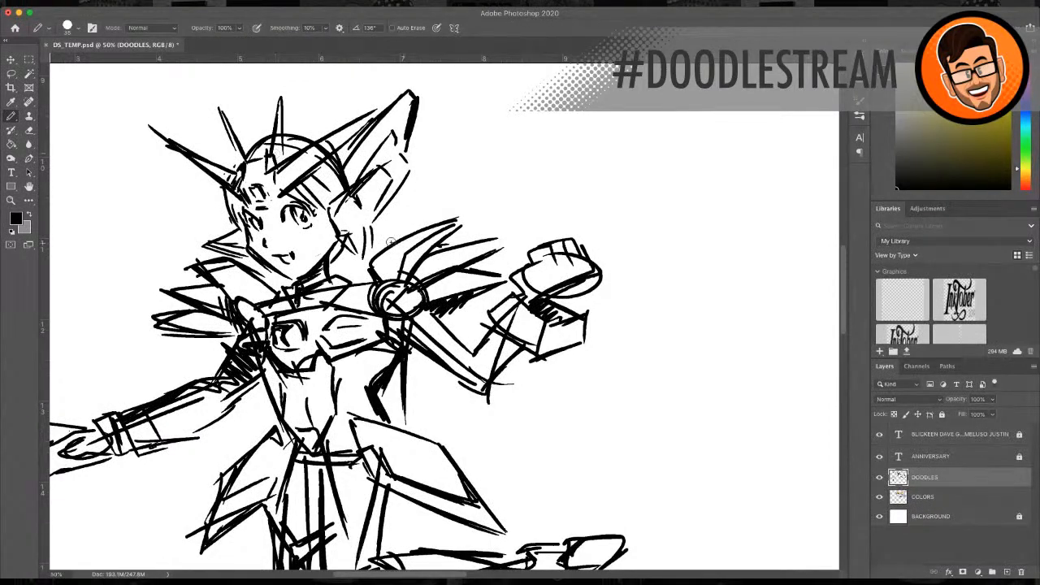
pyautogui.moveTo(233, 167)
pyautogui.mouseDown()
pyautogui.moveTo(267, 133)
pyautogui.moveTo(317, 123)
pyautogui.moveTo(338, 135)
pyautogui.mouseUp()
pyautogui.moveTo(381, 220); pyautogui.dragTo(365, 258)
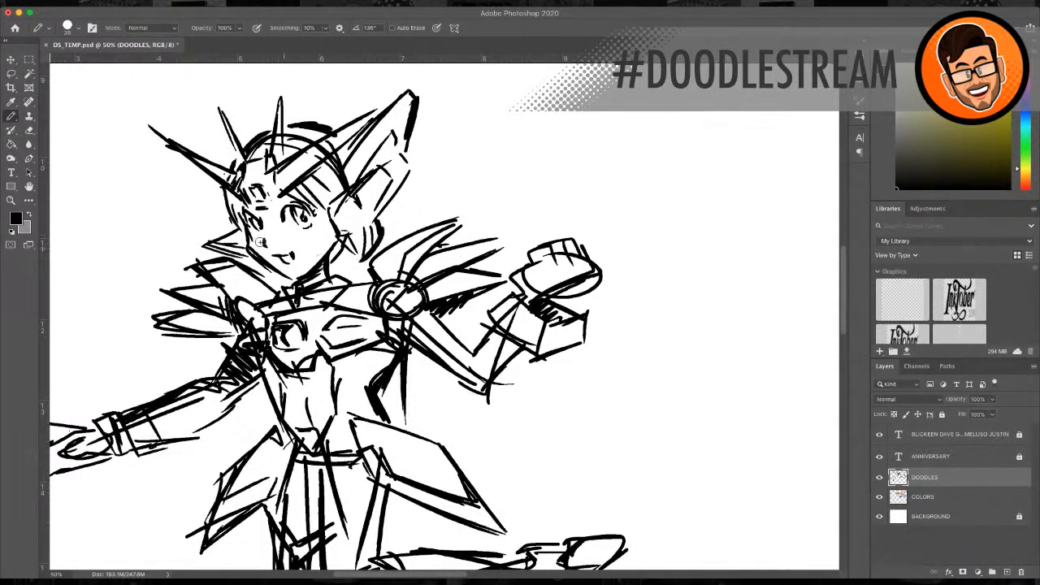
pyautogui.moveTo(240, 226); pyautogui.dragTo(205, 242)
pyautogui.moveTo(205, 243); pyautogui.dragTo(252, 256)
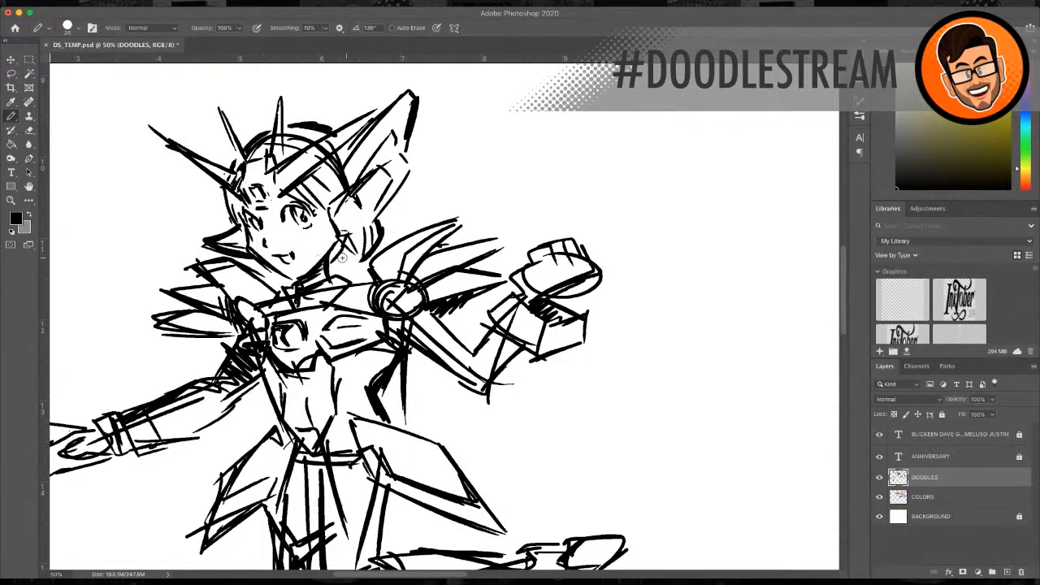
pyautogui.moveTo(353, 247)
pyautogui.mouseDown()
pyautogui.moveTo(336, 261)
pyautogui.moveTo(349, 265)
pyautogui.mouseUp()
# Step: Thicken the outlines of the helmet's side fin, its large right horn and the brow edge
pyautogui.moveTo(332, 204)
pyautogui.mouseDown()
pyautogui.moveTo(340, 233)
pyautogui.moveTo(374, 219)
pyautogui.moveTo(412, 172)
pyautogui.mouseUp()
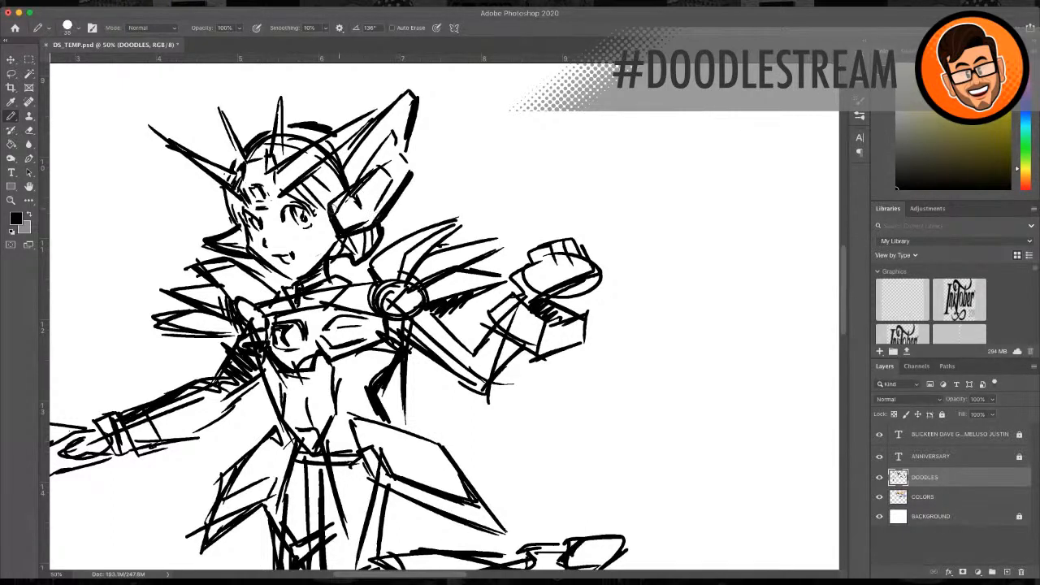
pyautogui.moveTo(331, 208); pyautogui.dragTo(345, 193)
pyautogui.moveTo(338, 177)
pyautogui.mouseDown()
pyautogui.moveTo(347, 194)
pyautogui.moveTo(419, 88)
pyautogui.mouseUp()
pyautogui.moveTo(252, 214); pyautogui.dragTo(388, 109)
pyautogui.moveTo(296, 156)
pyautogui.mouseDown()
pyautogui.moveTo(275, 169)
pyautogui.moveTo(386, 113)
pyautogui.mouseUp()
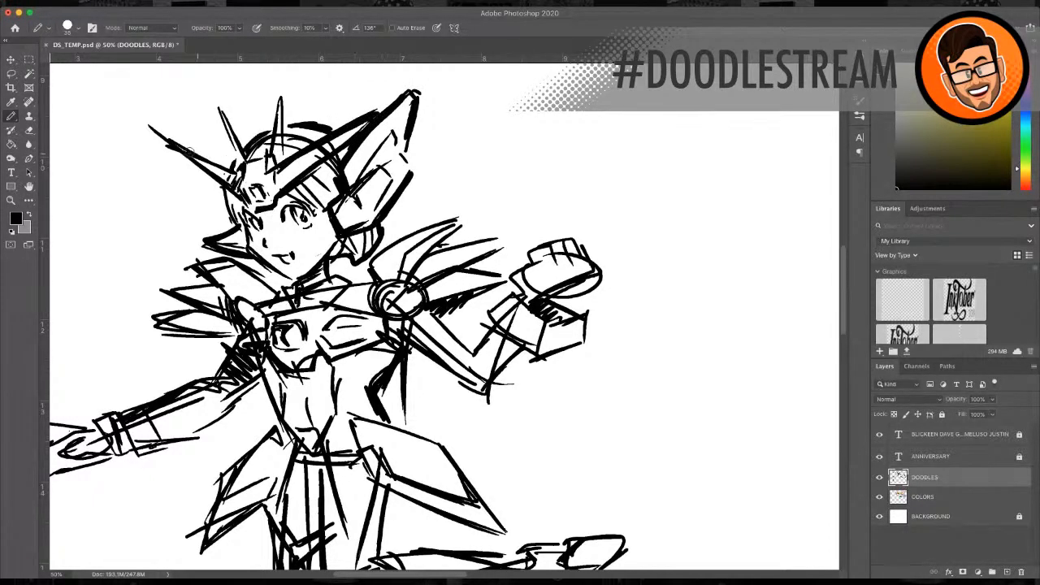
# Step: Thicken the helmet's left horn, the character's jawline and the neck and collar lines
pyautogui.moveTo(168, 144); pyautogui.dragTo(249, 204)
pyautogui.moveTo(265, 268); pyautogui.dragTo(298, 284)
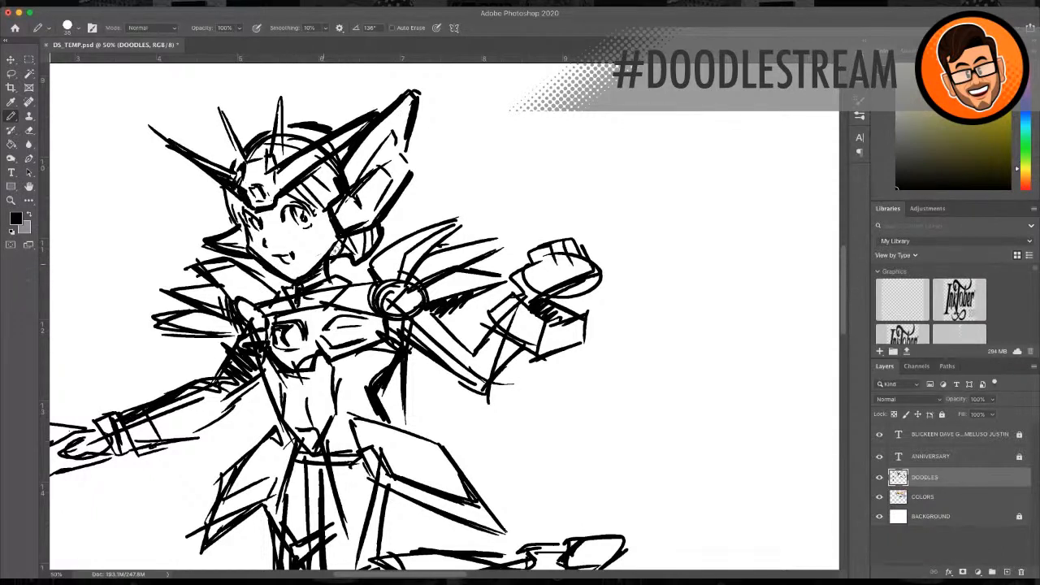
pyautogui.moveTo(340, 239)
pyautogui.mouseDown()
pyautogui.moveTo(322, 263)
pyautogui.moveTo(327, 277)
pyautogui.moveTo(299, 290)
pyautogui.moveTo(355, 284)
pyautogui.moveTo(254, 306)
pyautogui.mouseUp()
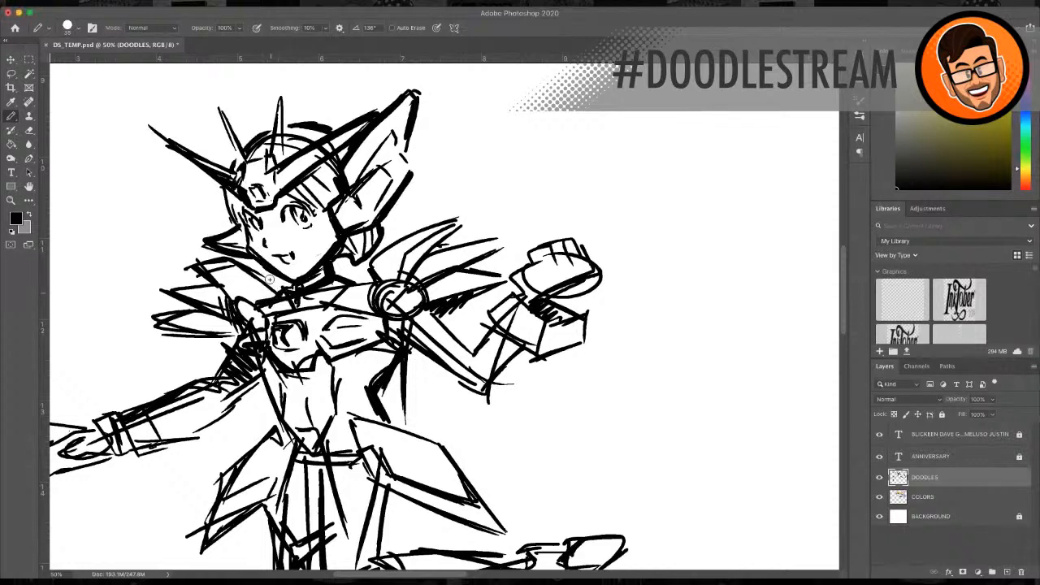
# Step: Sketch large mechanical wings behind the character, with long angular panels on the right and shorter lines beside the head's left
pyautogui.click(12, 201)
pyautogui.keyDown('alt'); pyautogui.click(345, 275); pyautogui.keyUp('alt')
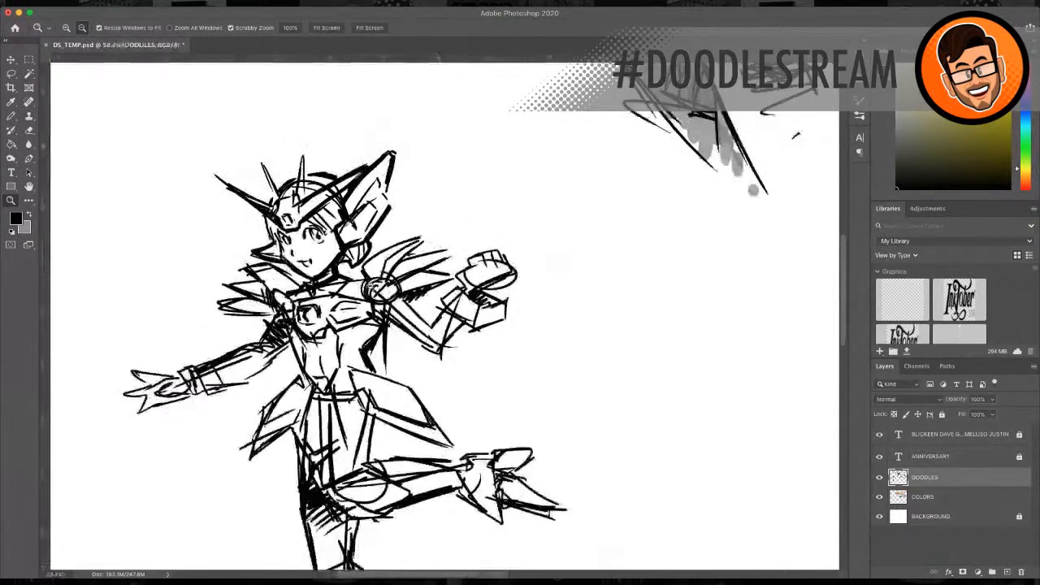
pyautogui.keyDown('alt'); pyautogui.click(391, 293); pyautogui.keyUp('alt')
pyautogui.keyDown('alt'); pyautogui.click(408, 299); pyautogui.keyUp('alt')
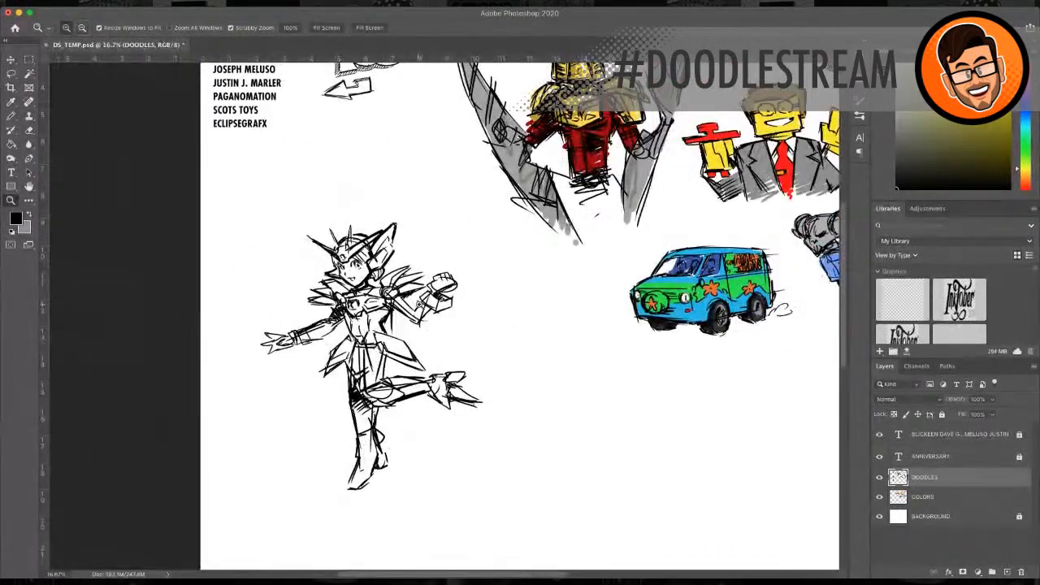
pyautogui.scroll(1, 426, 309)
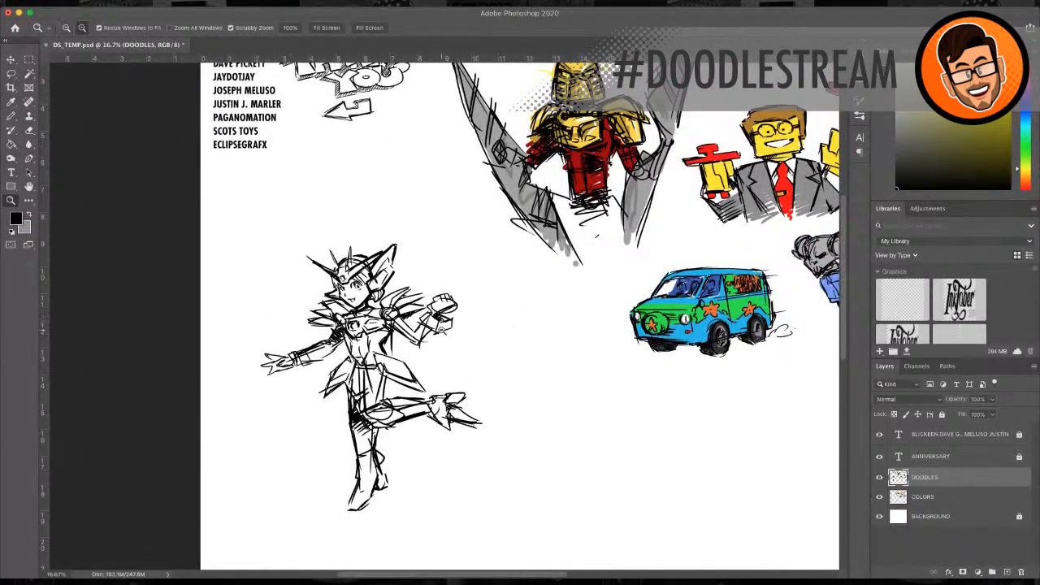
pyautogui.keyDown('alt'); pyautogui.click(420, 323); pyautogui.keyUp('alt')
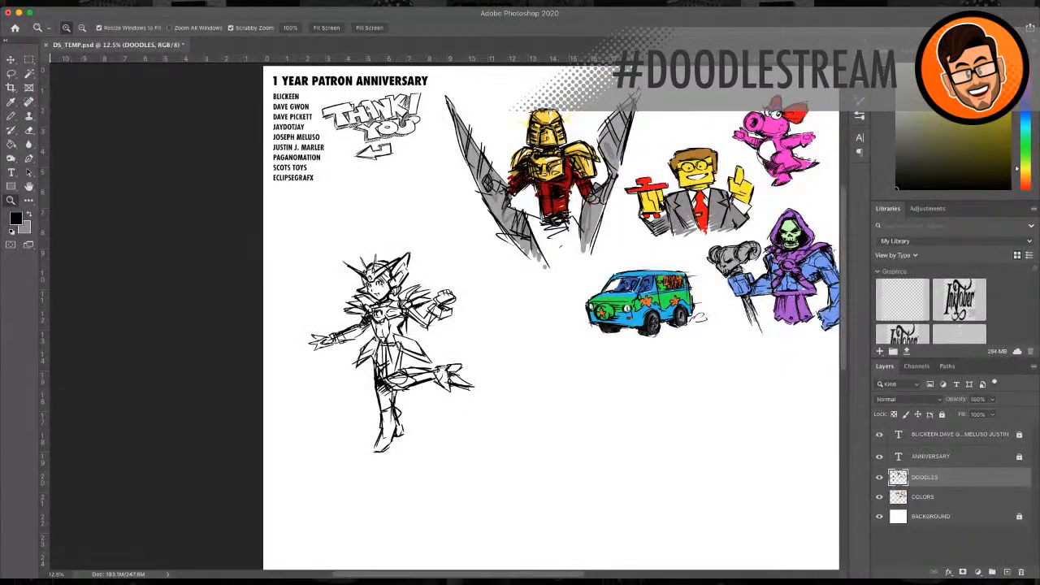
pyautogui.click(10, 117)
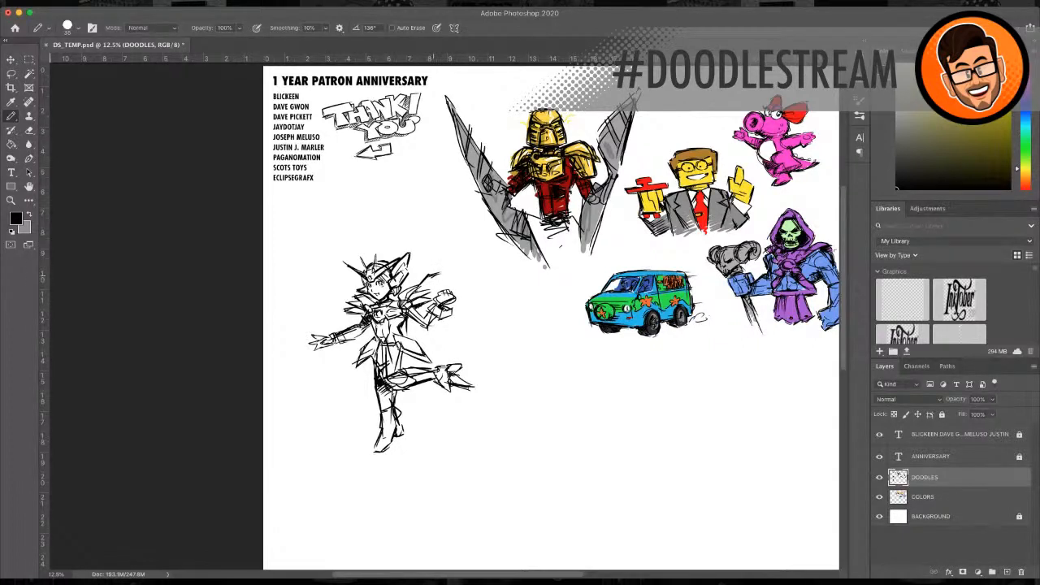
pyautogui.moveTo(432, 275)
pyautogui.mouseDown()
pyautogui.moveTo(540, 275)
pyautogui.moveTo(491, 278)
pyautogui.mouseUp()
pyautogui.moveTo(441, 323); pyautogui.dragTo(480, 351)
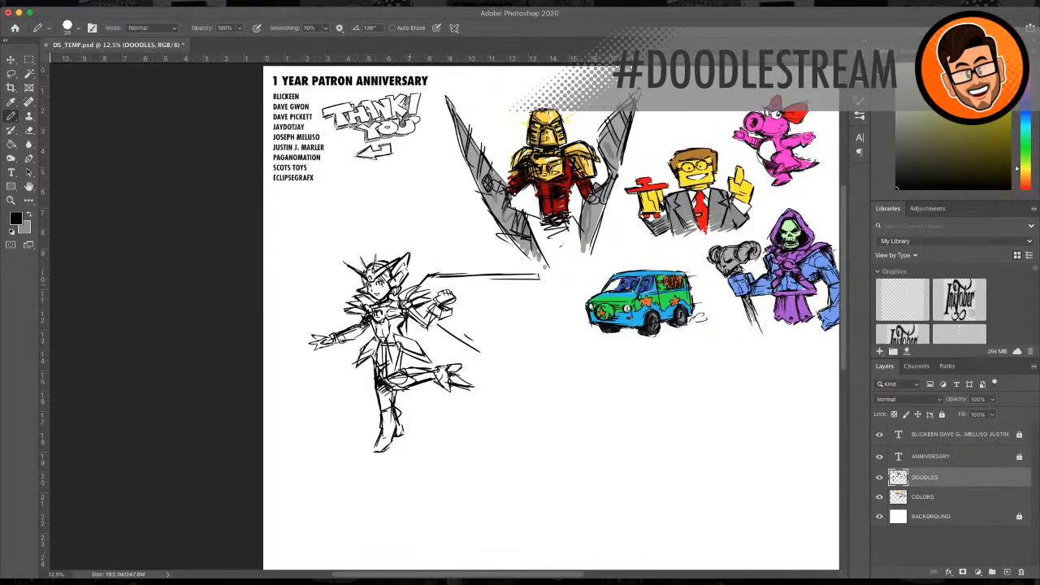
pyautogui.moveTo(449, 291)
pyautogui.mouseDown()
pyautogui.moveTo(540, 304)
pyautogui.moveTo(513, 327)
pyautogui.moveTo(443, 294)
pyautogui.moveTo(467, 298)
pyautogui.mouseUp()
pyautogui.moveTo(452, 288)
pyautogui.mouseDown()
pyautogui.moveTo(558, 309)
pyautogui.moveTo(568, 298)
pyautogui.mouseUp()
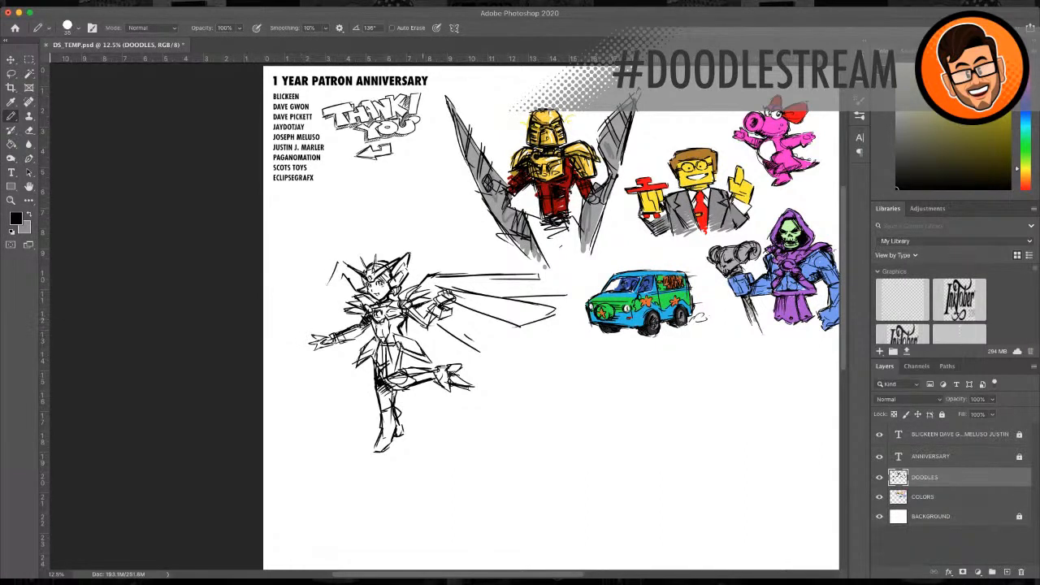
pyautogui.moveTo(420, 323); pyautogui.dragTo(450, 346)
# Step: On the COLORS layer, choose a light orange skin tone and paint shading on the forehead and around the nose
pyautogui.click(10, 200)
pyautogui.click(387, 317)
pyautogui.click(388, 318)
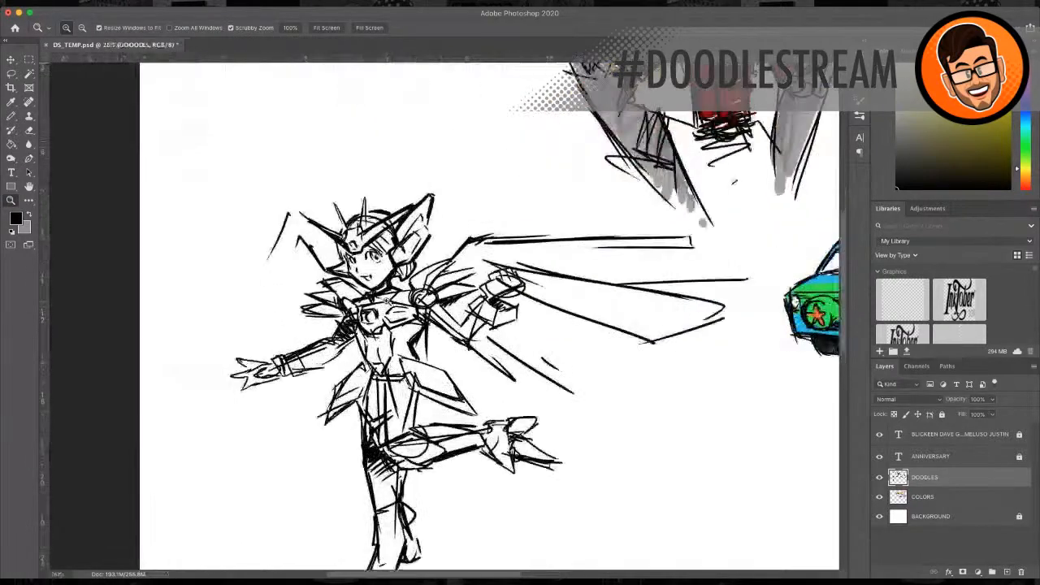
pyautogui.click(389, 317)
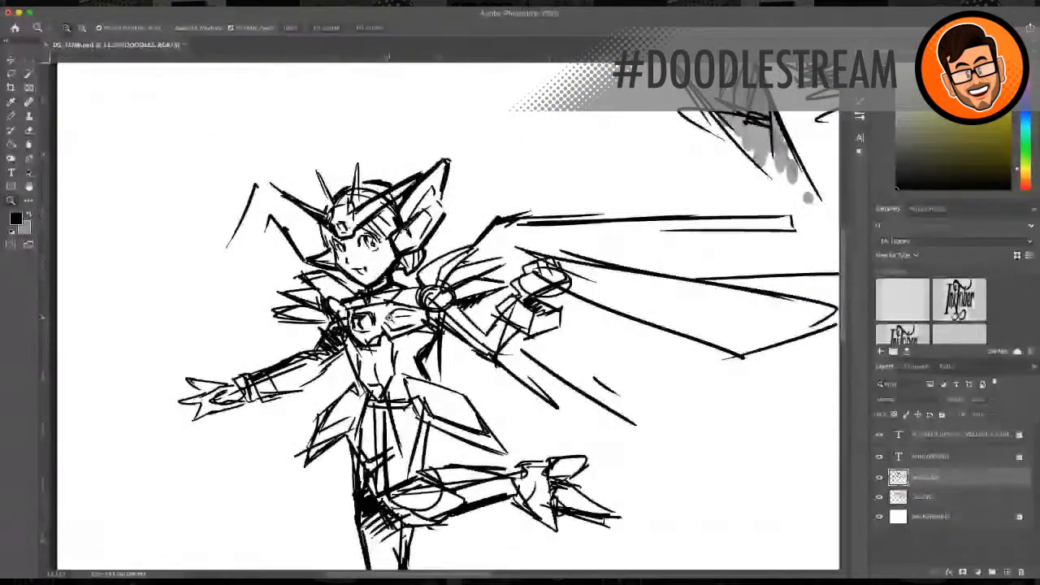
pyautogui.click(389, 317)
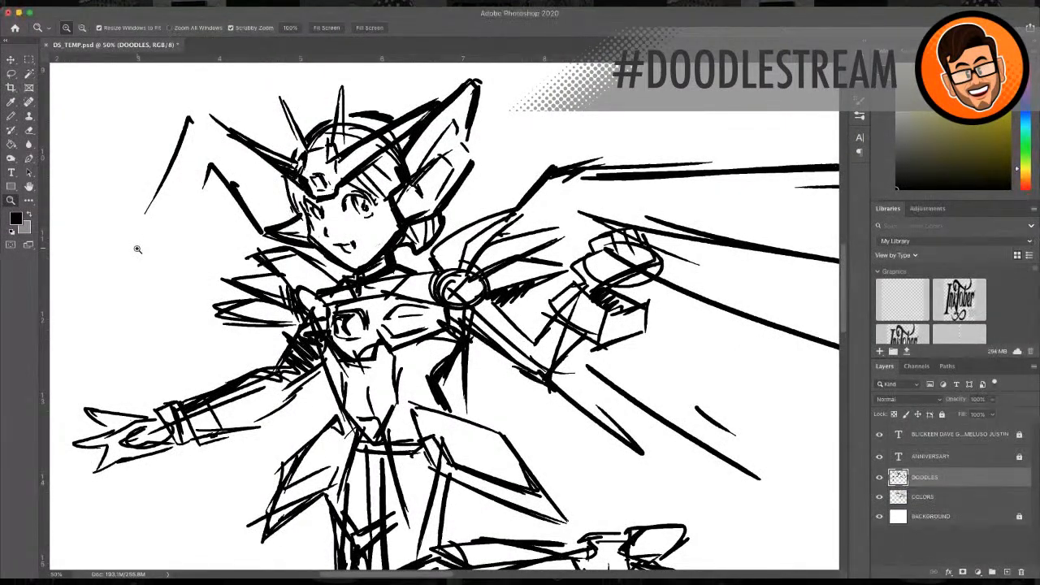
pyautogui.click(946, 497)
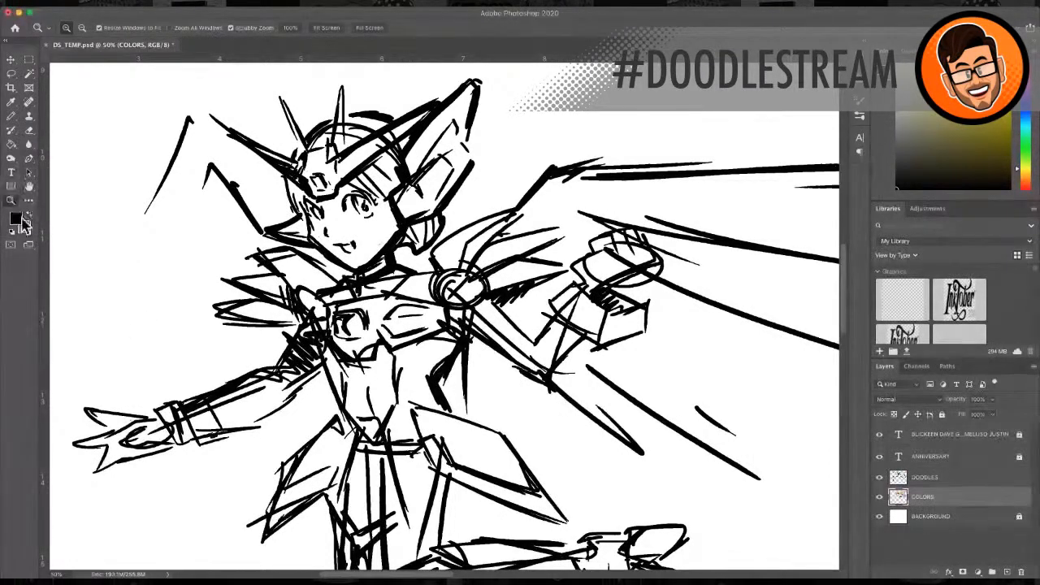
pyautogui.press('i')
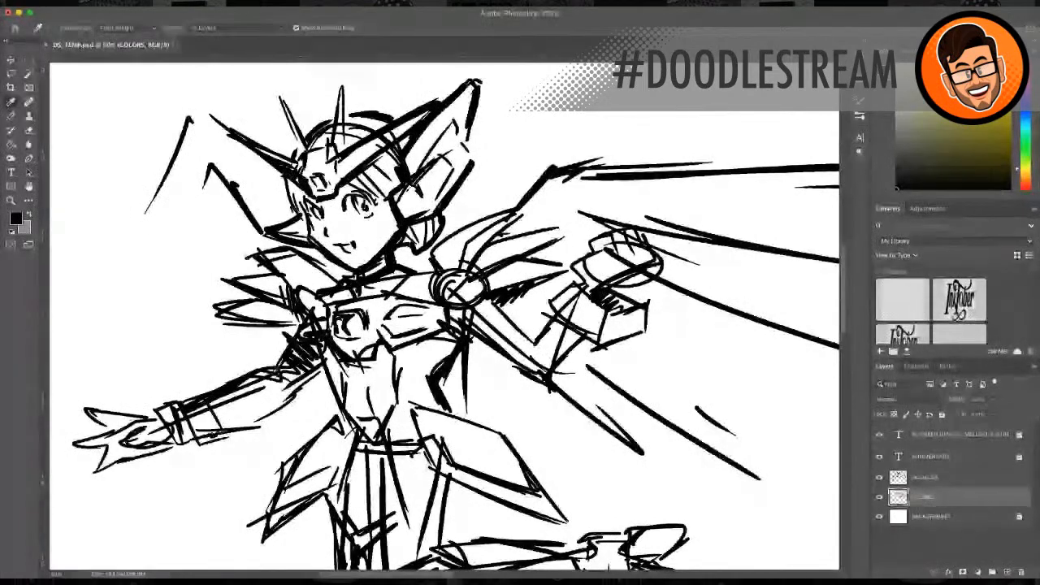
pyautogui.press('z')
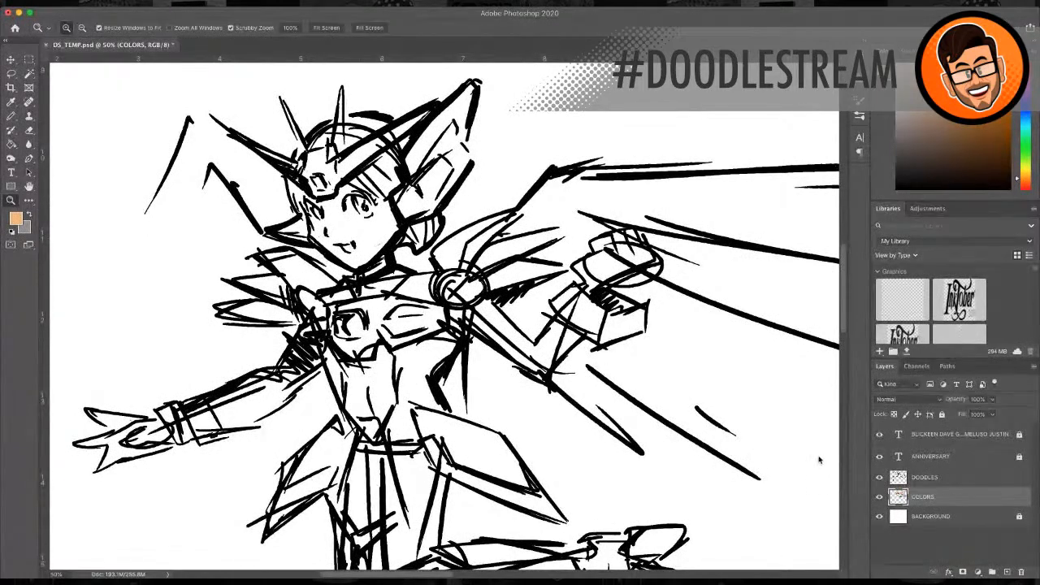
pyautogui.click(351, 232)
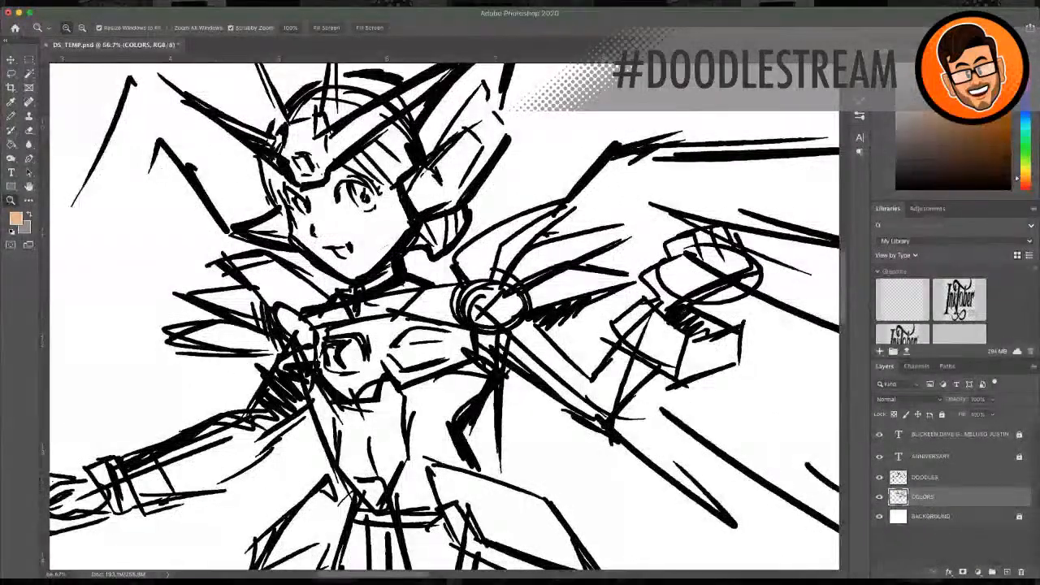
pyautogui.press('b')
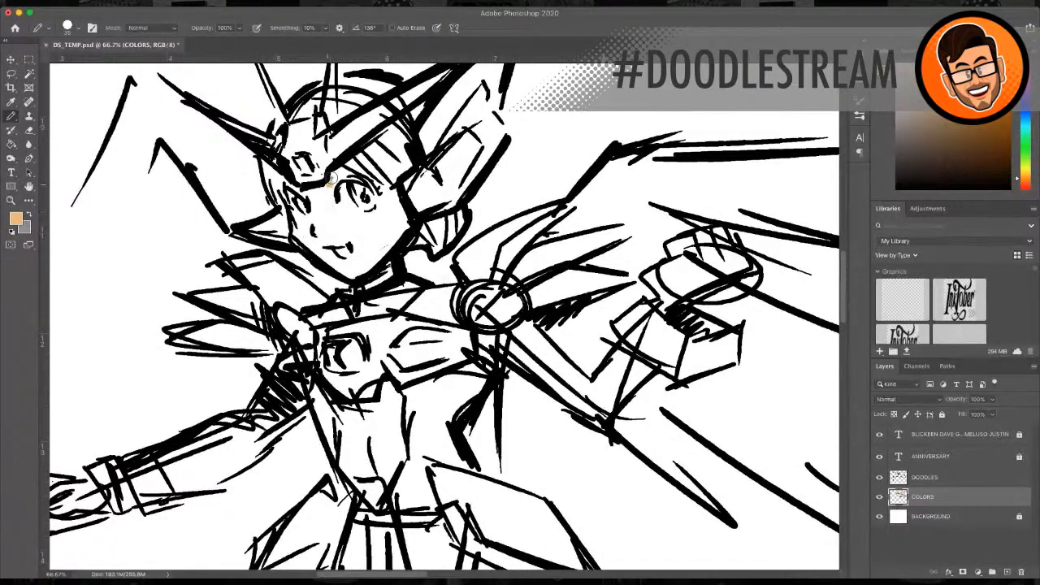
pyautogui.moveTo(331, 181)
pyautogui.mouseDown()
pyautogui.moveTo(321, 215)
pyautogui.moveTo(341, 195)
pyautogui.mouseUp()
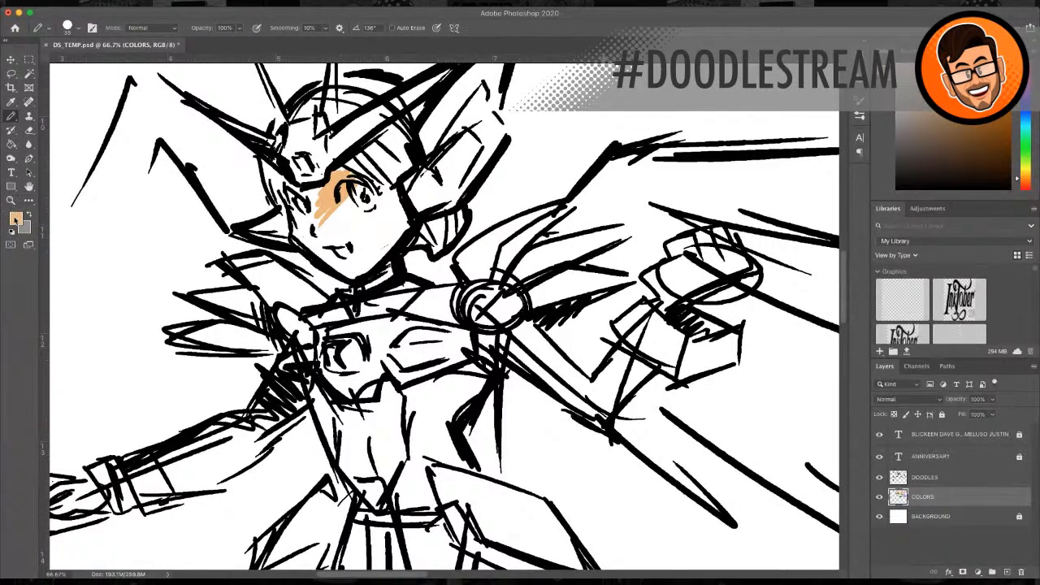
# Step: Choose a lighter peach skin tone and fill the character's whole face with it
pyautogui.press('i')
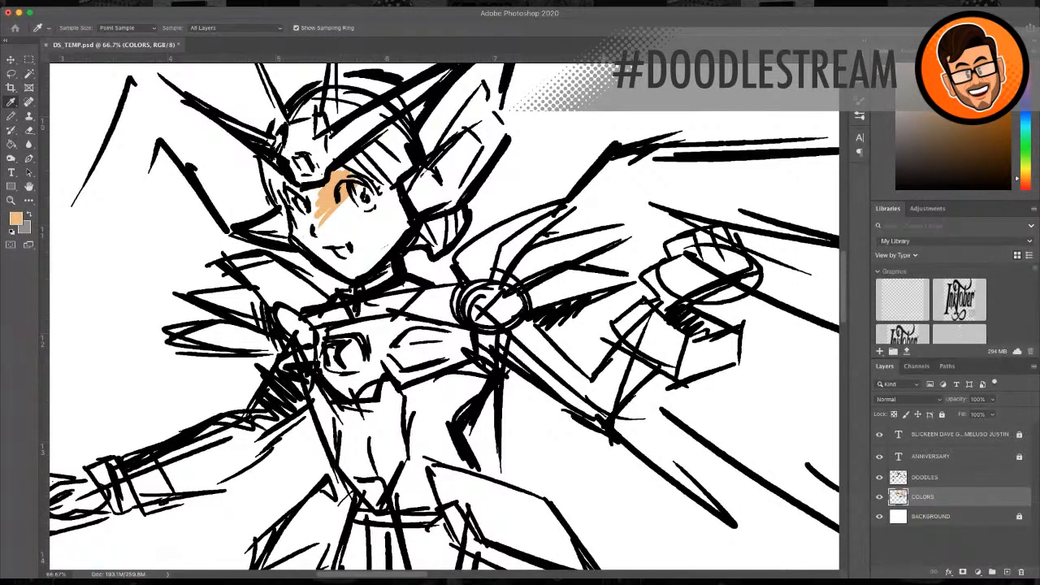
pyautogui.press('b')
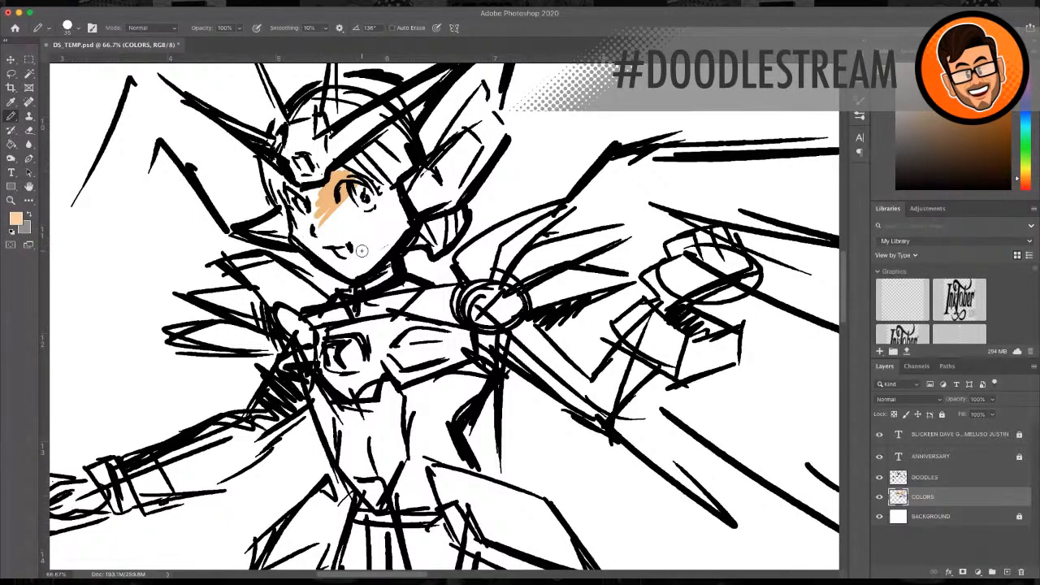
pyautogui.moveTo(316, 205)
pyautogui.mouseDown()
pyautogui.moveTo(342, 177)
pyautogui.moveTo(332, 172)
pyautogui.moveTo(316, 200)
pyautogui.moveTo(321, 227)
pyautogui.moveTo(369, 183)
pyautogui.moveTo(325, 252)
pyautogui.moveTo(344, 260)
pyautogui.moveTo(402, 227)
pyautogui.moveTo(398, 203)
pyautogui.moveTo(300, 218)
pyautogui.moveTo(282, 184)
pyautogui.moveTo(303, 204)
pyautogui.moveTo(322, 197)
pyautogui.moveTo(296, 220)
pyautogui.moveTo(334, 254)
pyautogui.moveTo(376, 201)
pyautogui.moveTo(367, 276)
pyautogui.moveTo(320, 256)
pyautogui.moveTo(353, 270)
pyautogui.mouseUp()
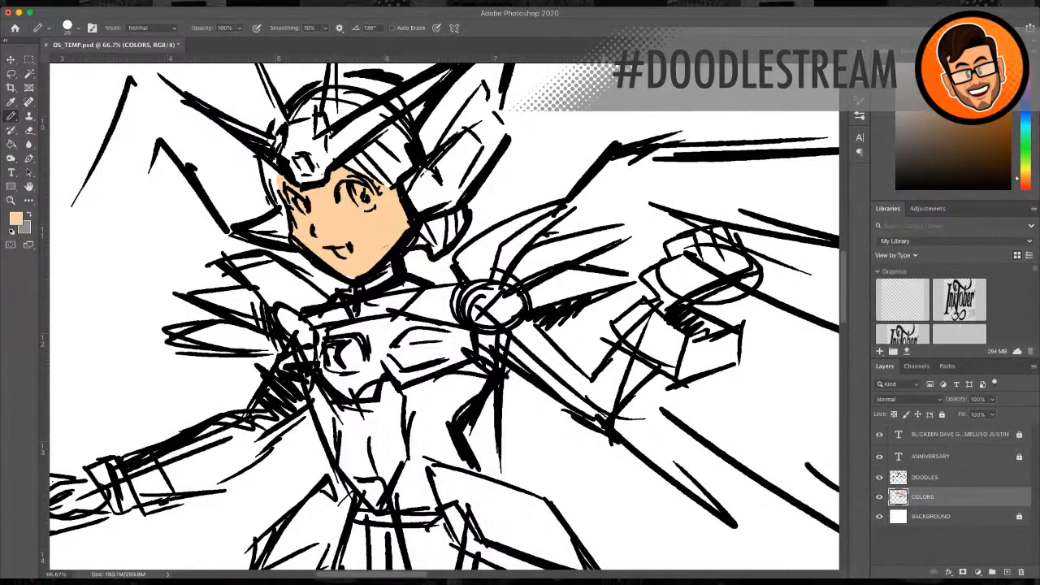
# Step: Choose a purple and fill all of the character's hair, including the bangs, the crown and both side locks
pyautogui.press('i')
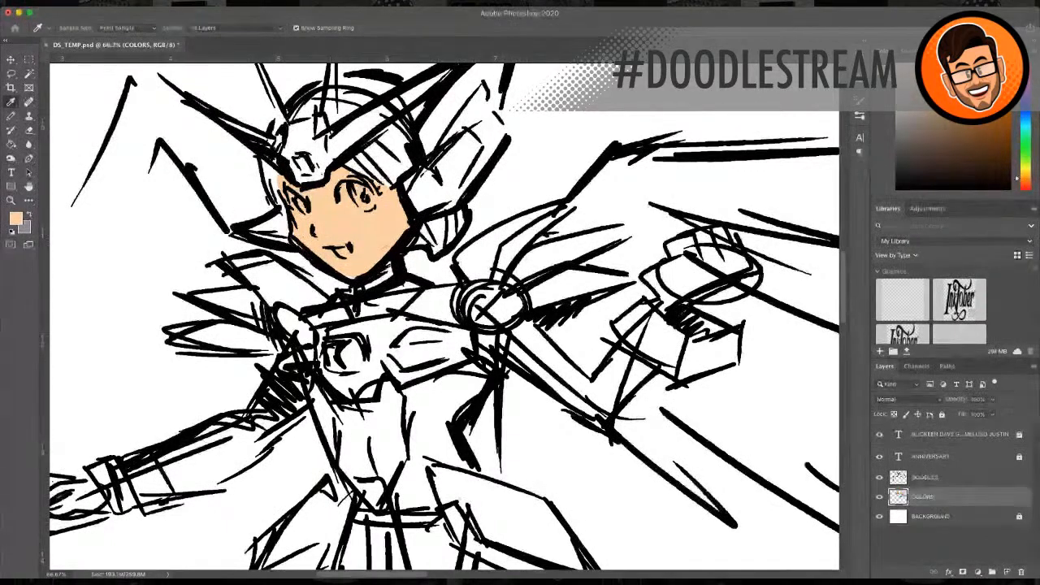
pyautogui.press('b')
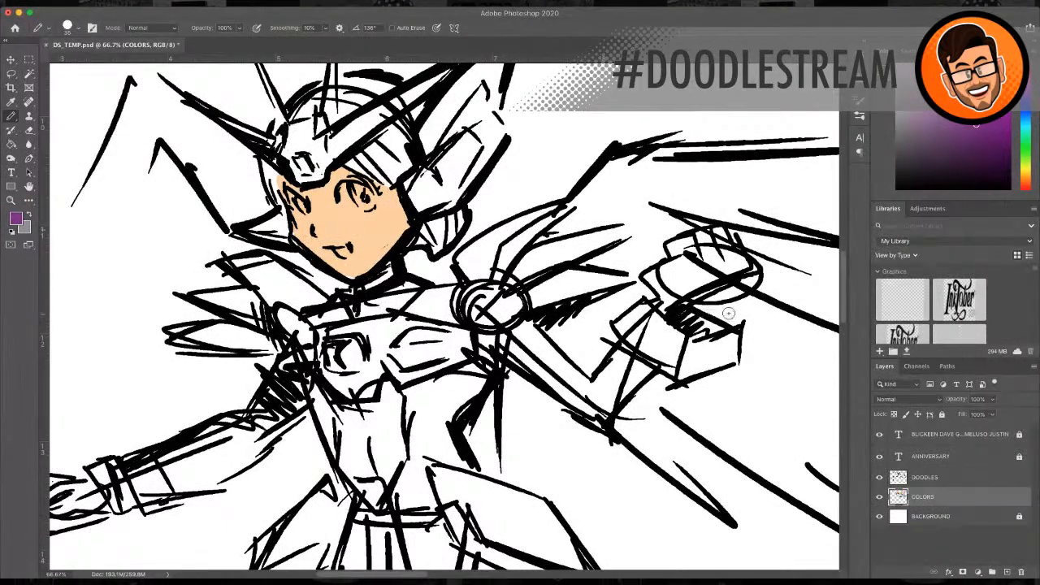
pyautogui.moveTo(444, 224)
pyautogui.mouseDown()
pyautogui.moveTo(416, 244)
pyautogui.moveTo(455, 219)
pyautogui.moveTo(443, 244)
pyautogui.moveTo(446, 218)
pyautogui.moveTo(436, 222)
pyautogui.mouseUp()
pyautogui.moveTo(263, 229)
pyautogui.mouseDown()
pyautogui.moveTo(247, 234)
pyautogui.moveTo(278, 221)
pyautogui.moveTo(283, 229)
pyautogui.mouseUp()
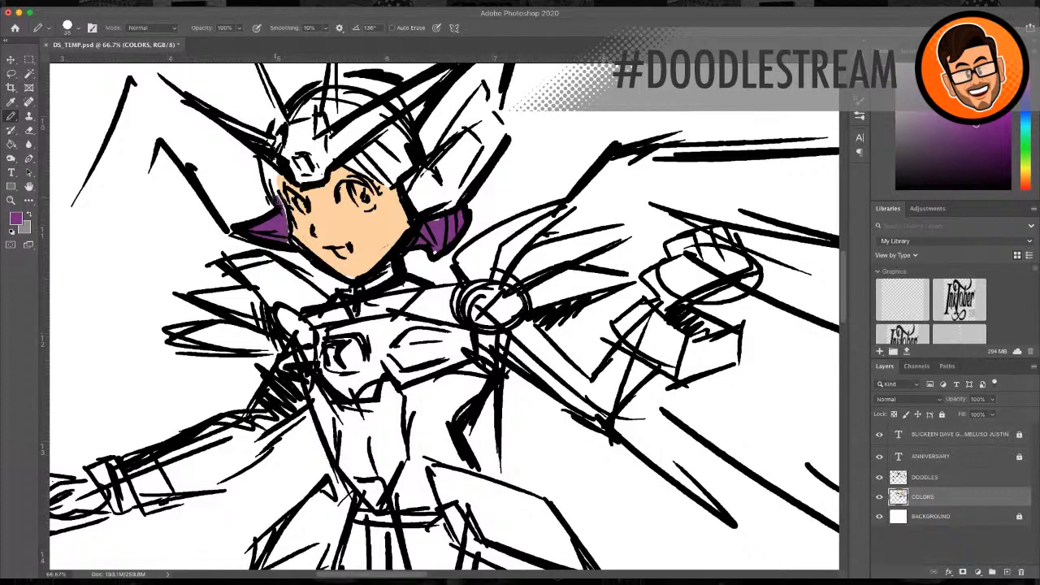
pyautogui.moveTo(374, 159)
pyautogui.mouseDown()
pyautogui.moveTo(394, 123)
pyautogui.moveTo(354, 168)
pyautogui.moveTo(394, 151)
pyautogui.moveTo(409, 163)
pyautogui.mouseUp()
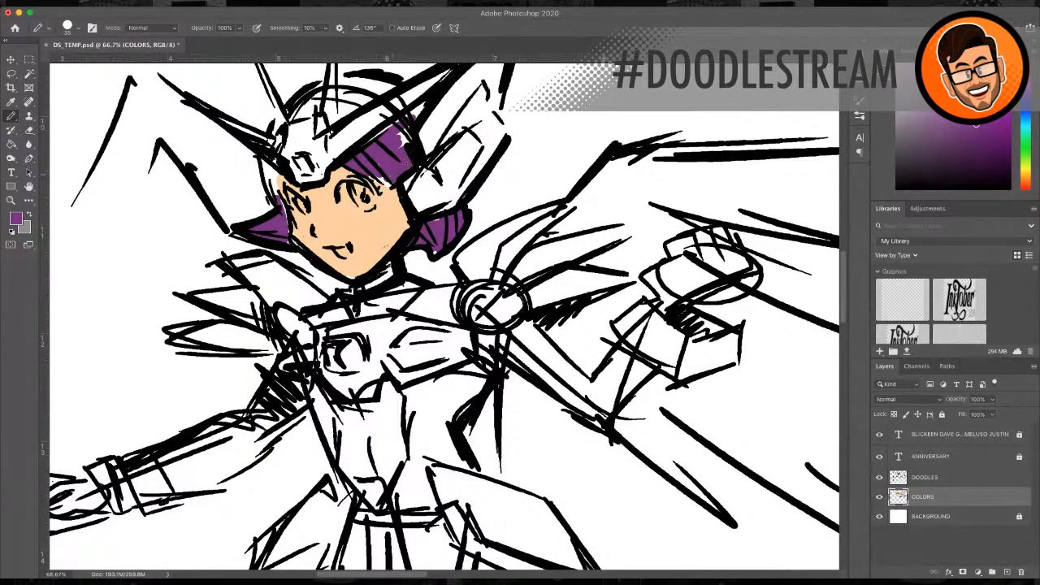
pyautogui.moveTo(322, 102)
pyautogui.mouseDown()
pyautogui.moveTo(299, 110)
pyautogui.moveTo(344, 78)
pyautogui.moveTo(346, 109)
pyautogui.moveTo(380, 89)
pyautogui.moveTo(368, 89)
pyautogui.moveTo(373, 80)
pyautogui.mouseUp()
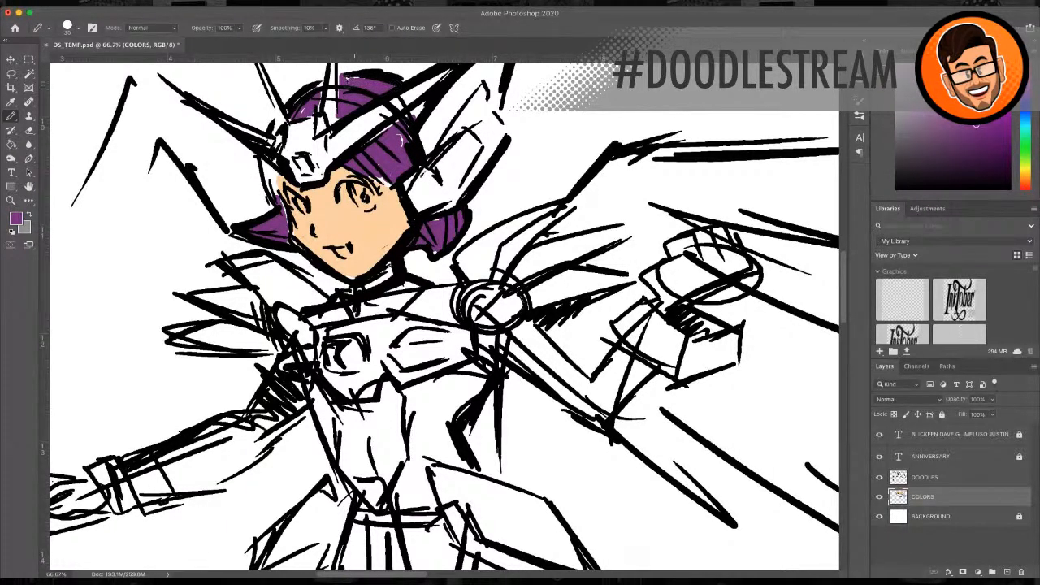
pyautogui.moveTo(420, 111)
pyautogui.mouseDown()
pyautogui.moveTo(411, 118)
pyautogui.moveTo(423, 103)
pyautogui.mouseUp()
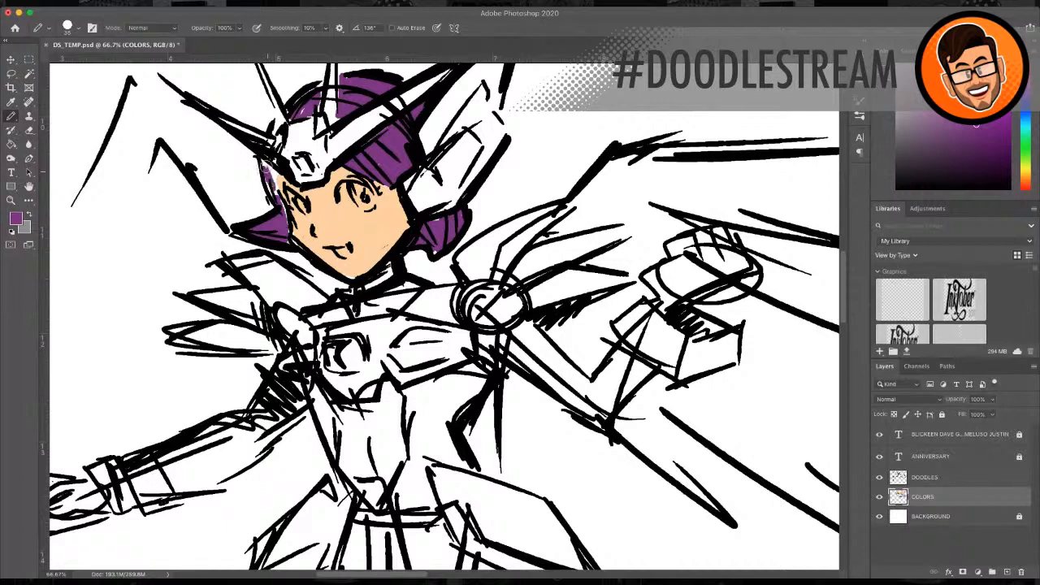
pyautogui.moveTo(268, 171)
pyautogui.mouseDown()
pyautogui.moveTo(272, 187)
pyautogui.moveTo(276, 175)
pyautogui.mouseUp()
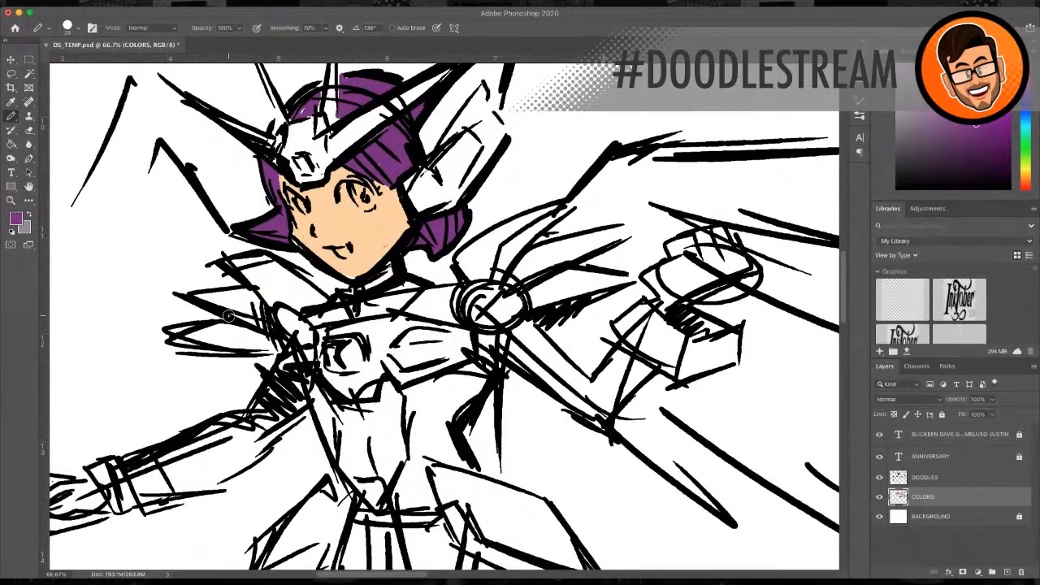
# Step: Colour both eyes' irises grey and paint the white of the larger eye
pyautogui.click(29, 214)
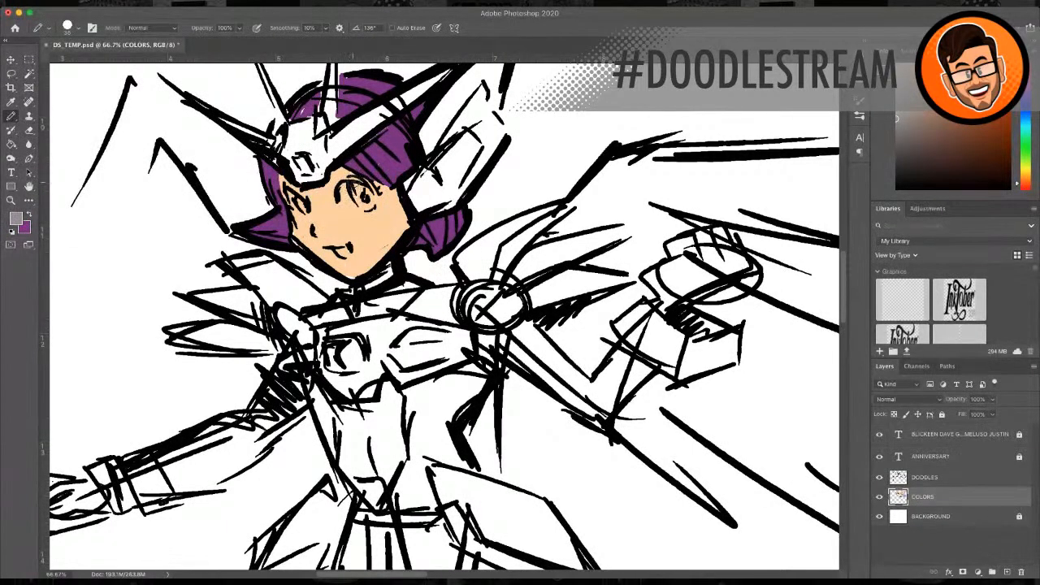
pyautogui.moveTo(348, 187)
pyautogui.mouseDown()
pyautogui.moveTo(365, 197)
pyautogui.moveTo(299, 205)
pyautogui.mouseUp()
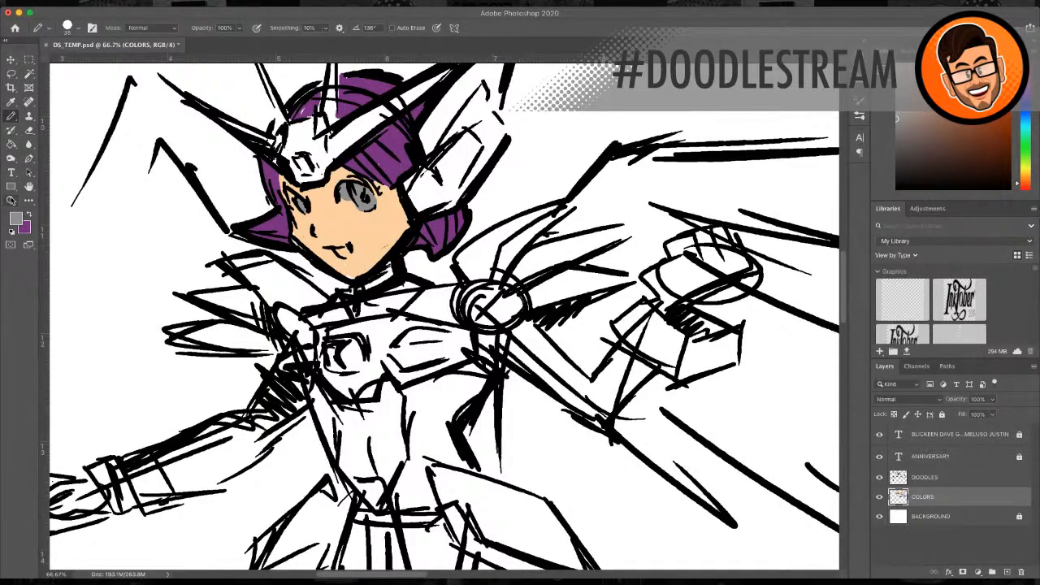
pyautogui.press('i')
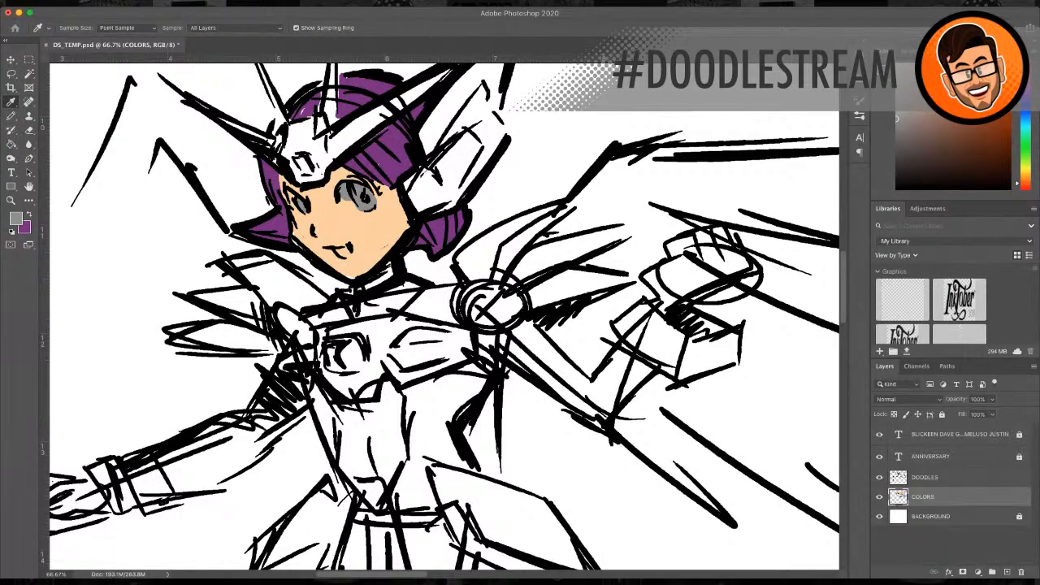
pyautogui.click(75, 291)
pyautogui.press('b')
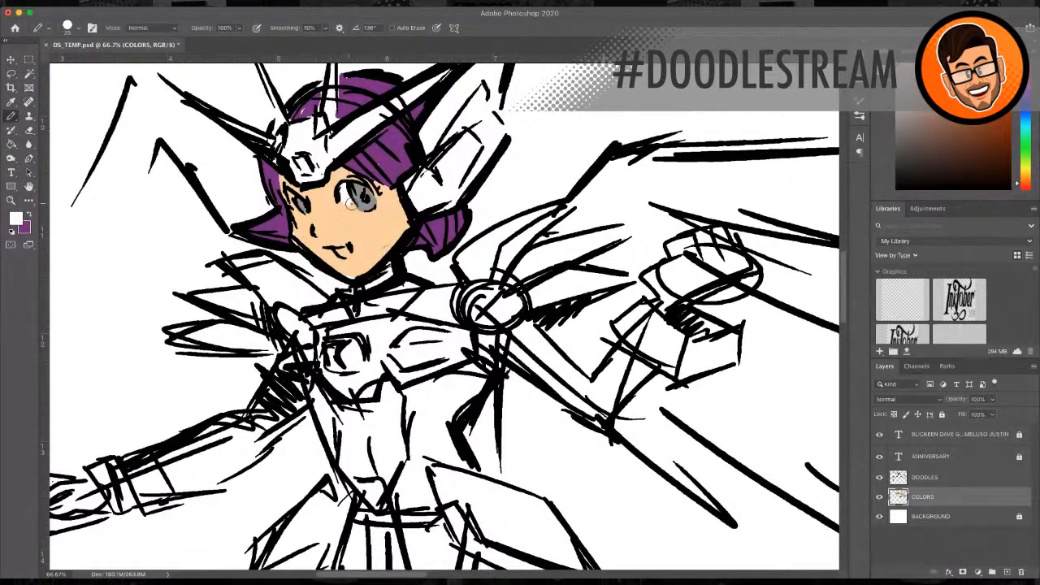
pyautogui.click(349, 205)
# Step: Choose a bright pink and fill the character's mouth
pyautogui.press('i')
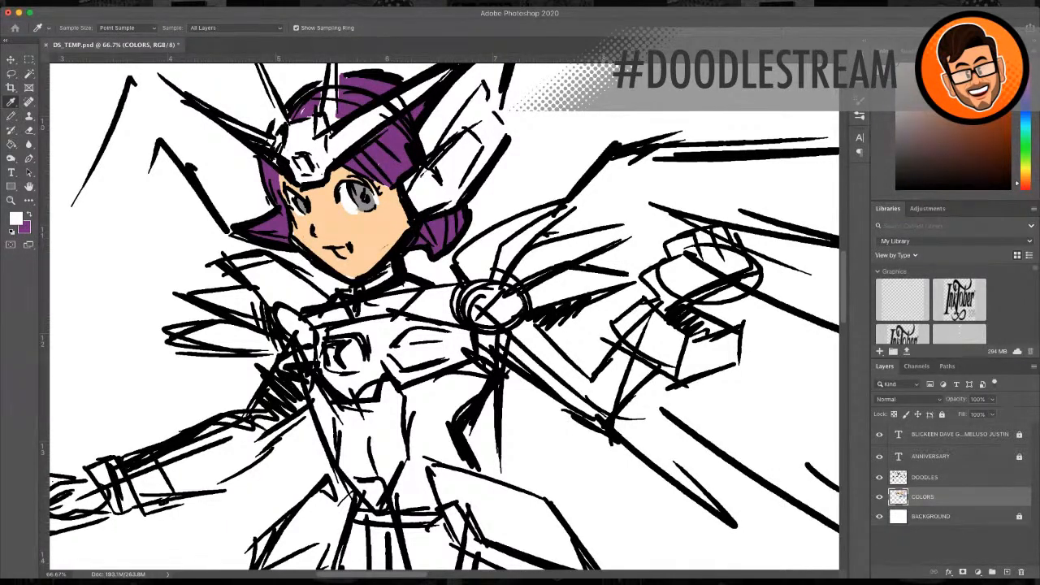
pyautogui.press('b')
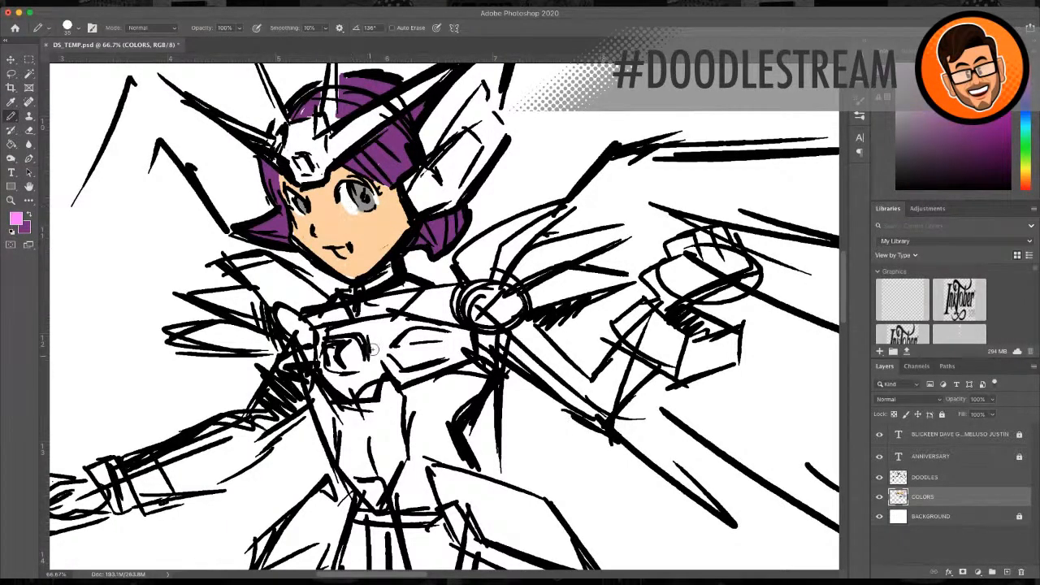
pyautogui.moveTo(339, 250); pyautogui.dragTo(346, 248)
# Step: Choose a golden orange and fill the helmet's crest and spikes, the round shoulder joints and the chest vent
pyautogui.click(11, 200)
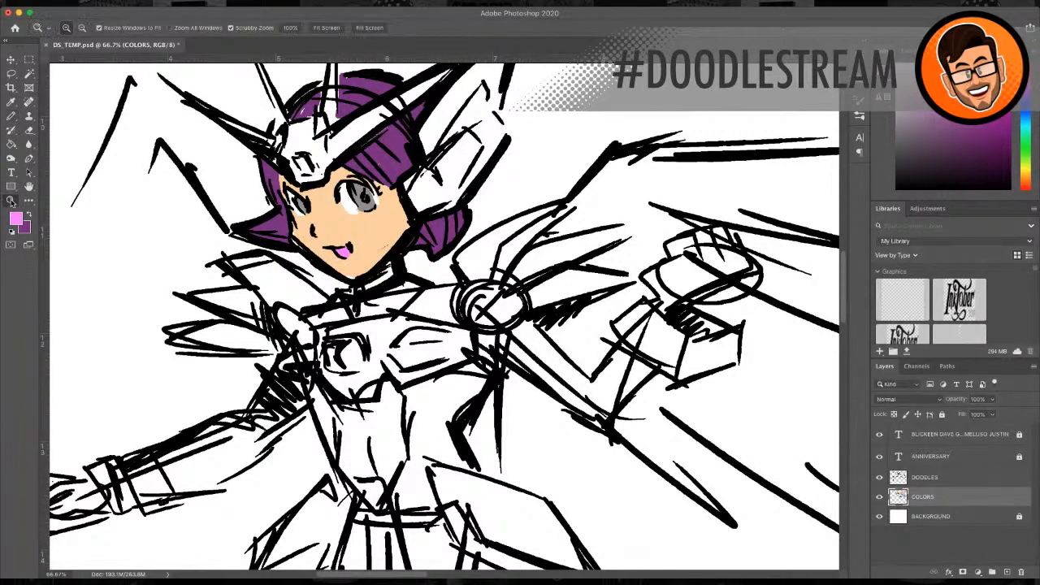
pyautogui.keyDown('alt'); pyautogui.click(355, 211); pyautogui.keyUp('alt')
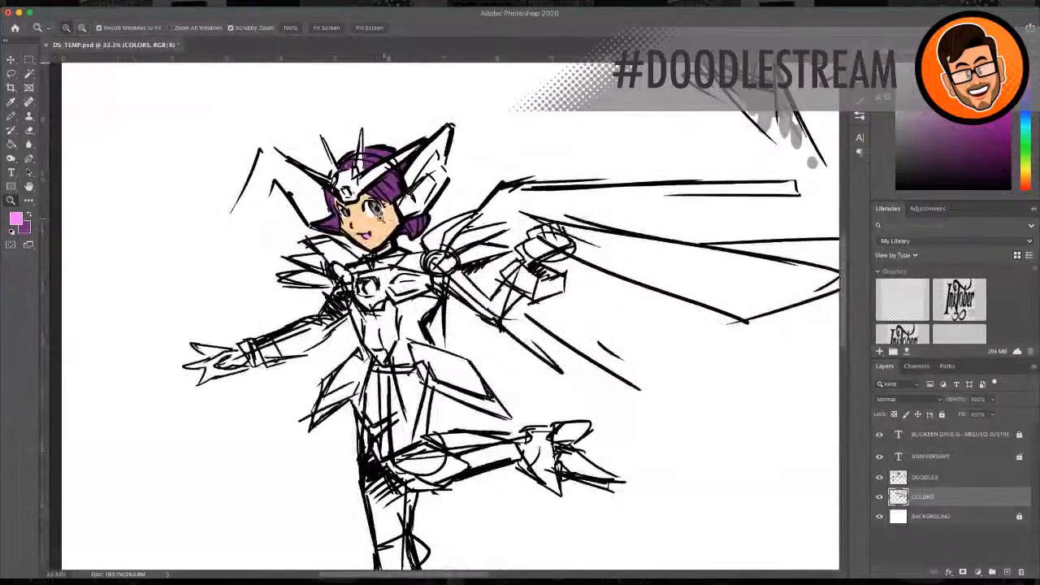
pyautogui.click(10, 116)
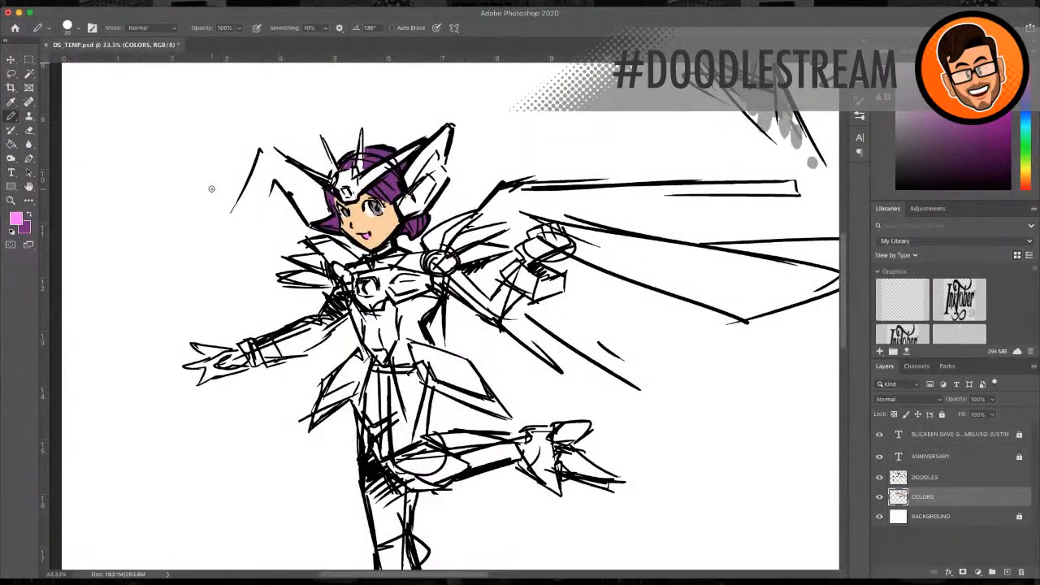
pyautogui.press('i')
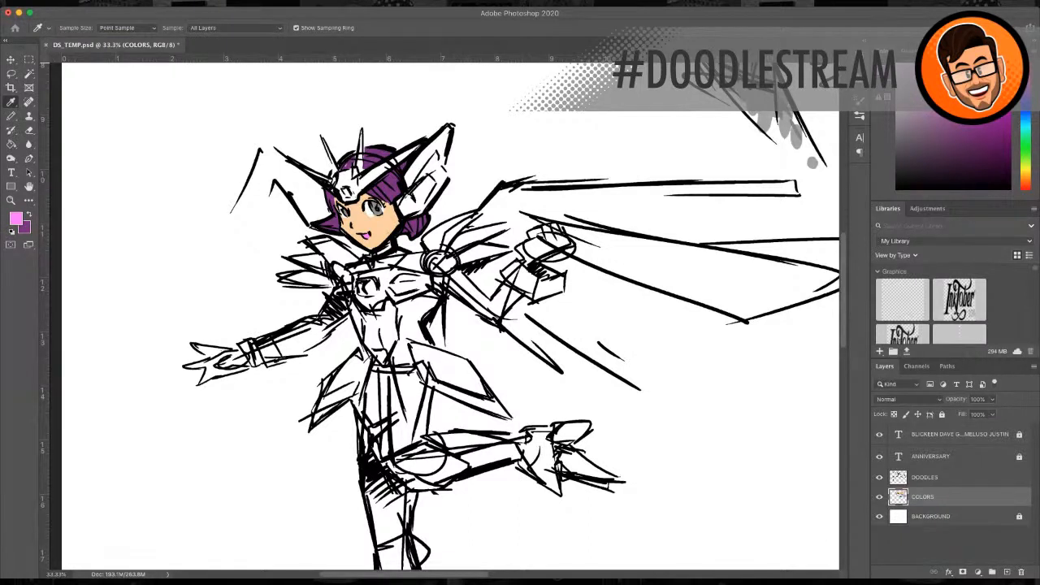
pyautogui.press('Return')
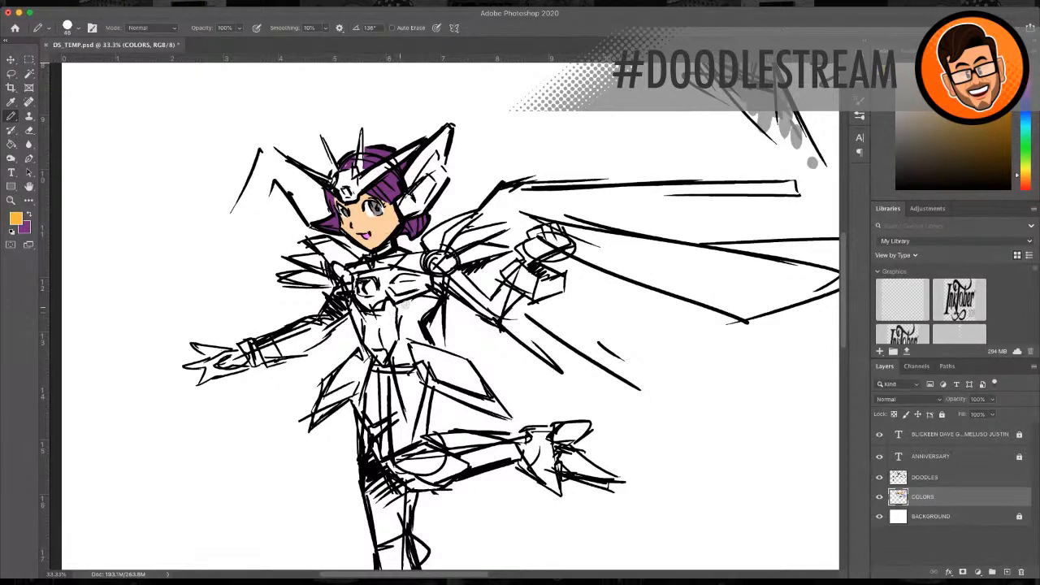
pyautogui.moveTo(340, 172)
pyautogui.mouseDown()
pyautogui.moveTo(346, 186)
pyautogui.moveTo(368, 181)
pyautogui.moveTo(415, 149)
pyautogui.moveTo(384, 164)
pyautogui.moveTo(364, 134)
pyautogui.moveTo(356, 175)
pyautogui.moveTo(327, 143)
pyautogui.moveTo(331, 187)
pyautogui.moveTo(335, 177)
pyautogui.moveTo(353, 199)
pyautogui.mouseUp()
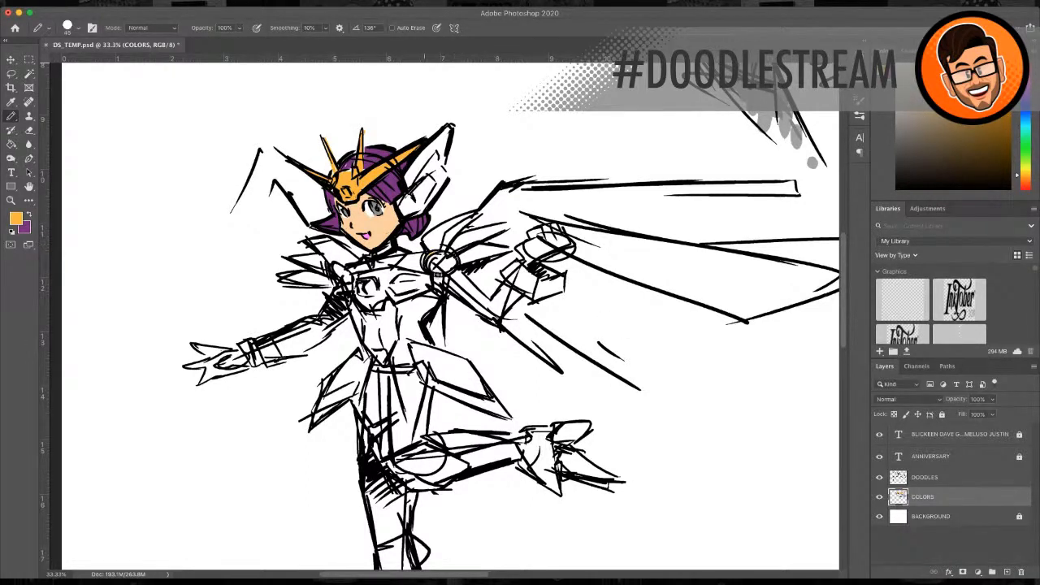
pyautogui.moveTo(433, 253)
pyautogui.mouseDown()
pyautogui.moveTo(443, 264)
pyautogui.moveTo(434, 271)
pyautogui.mouseUp()
pyautogui.moveTo(335, 281); pyautogui.dragTo(335, 292)
pyautogui.moveTo(395, 282)
pyautogui.mouseDown()
pyautogui.moveTo(415, 278)
pyautogui.moveTo(397, 280)
pyautogui.moveTo(417, 287)
pyautogui.mouseUp()
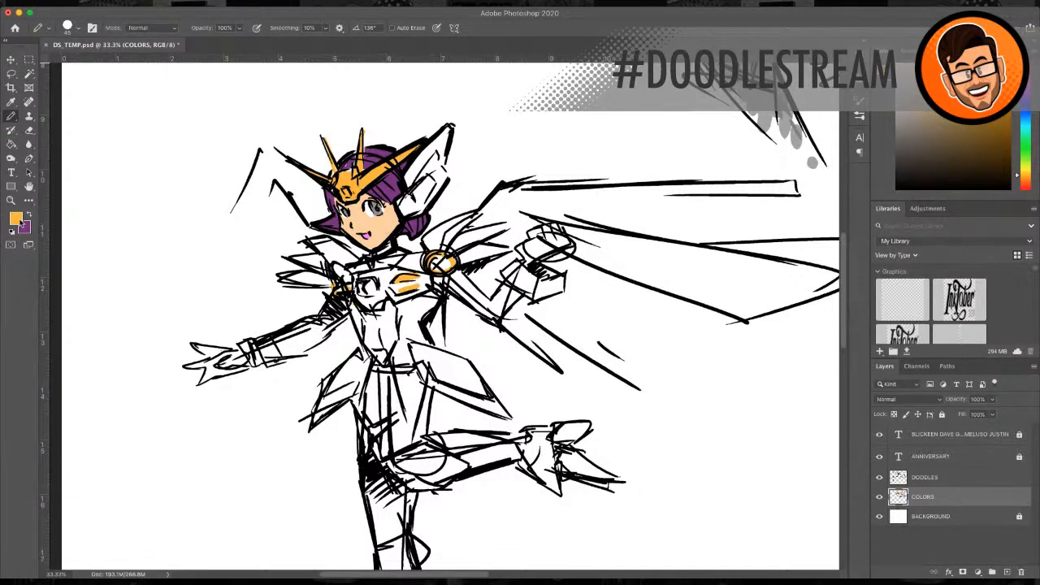
# Step: Choose a bright red and fill the lower panel of the helmet's large side fin
pyautogui.press('i')
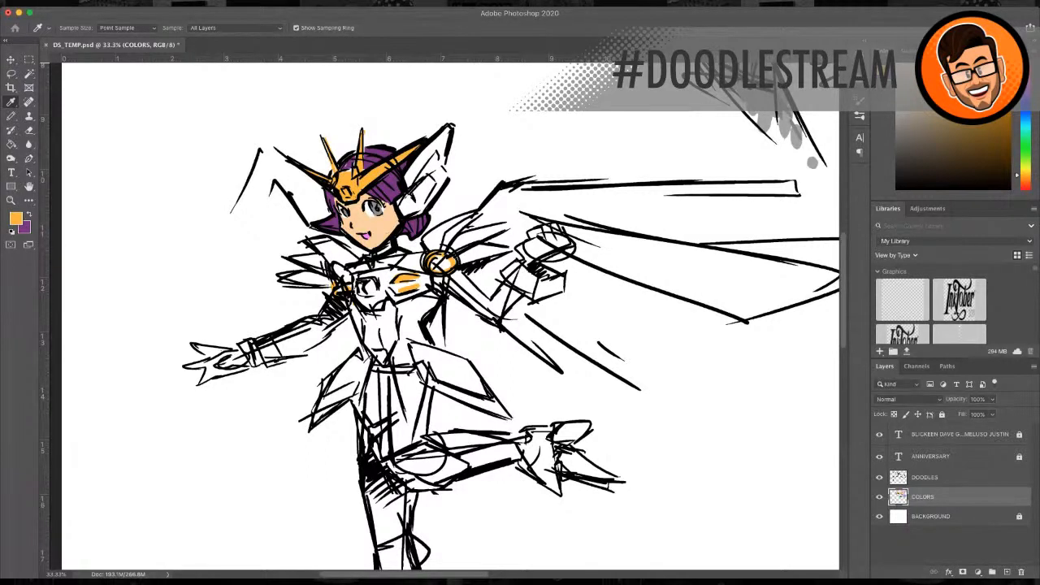
pyautogui.press('Return')
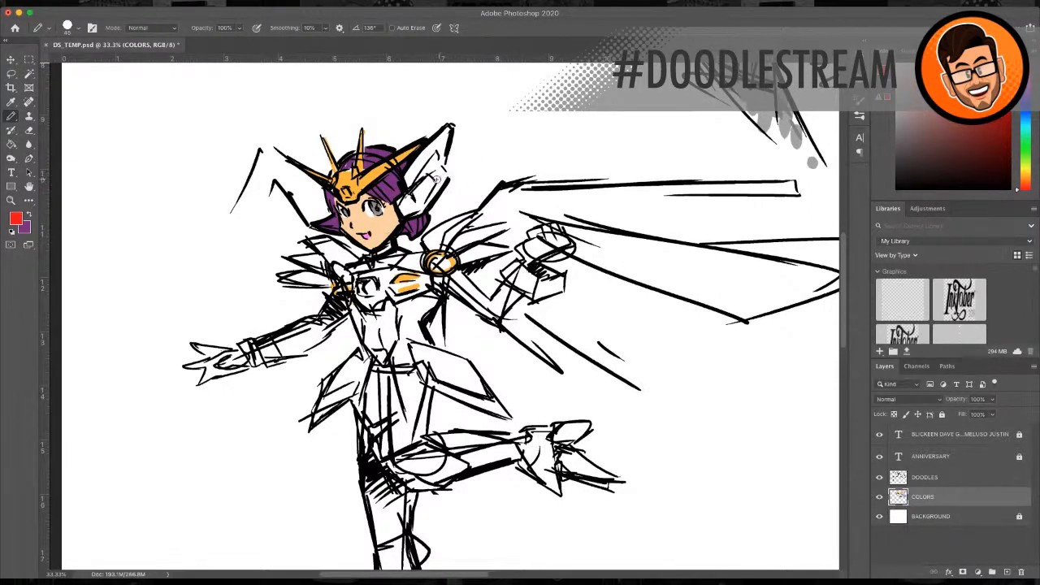
pyautogui.moveTo(439, 172)
pyautogui.mouseDown()
pyautogui.moveTo(420, 193)
pyautogui.moveTo(441, 187)
pyautogui.moveTo(438, 195)
pyautogui.moveTo(421, 204)
pyautogui.moveTo(442, 167)
pyautogui.mouseUp()
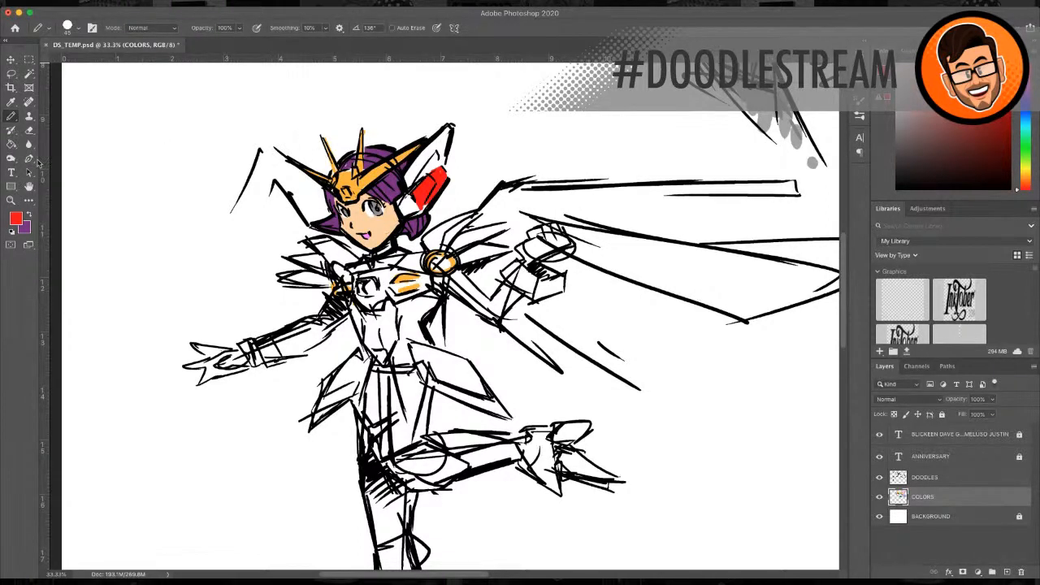
# Step: Choose black and add inner outline strokes to the helmet's left fin on the DOODLES layer
pyautogui.press('i')
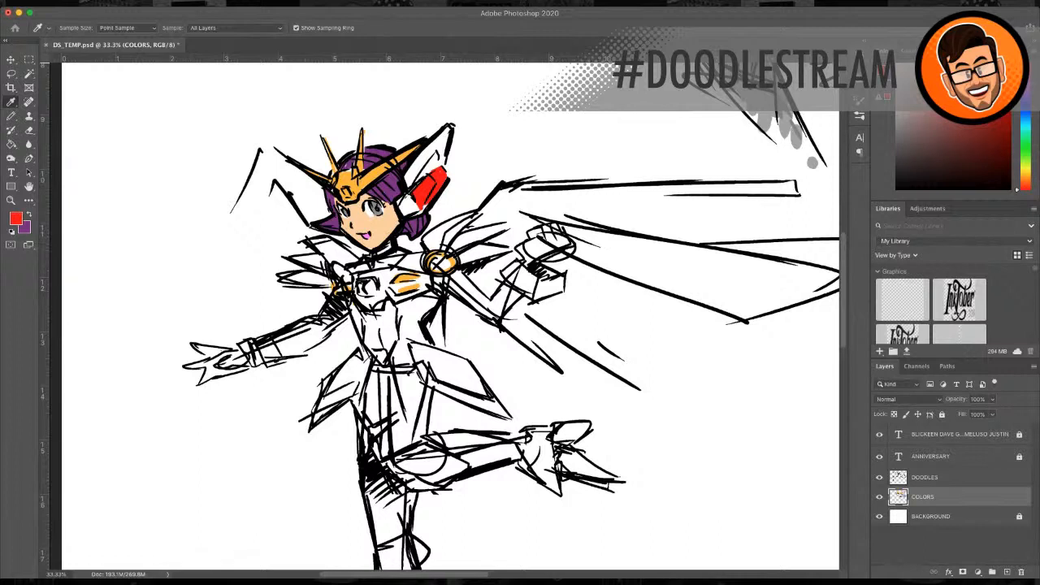
pyautogui.press('Return')
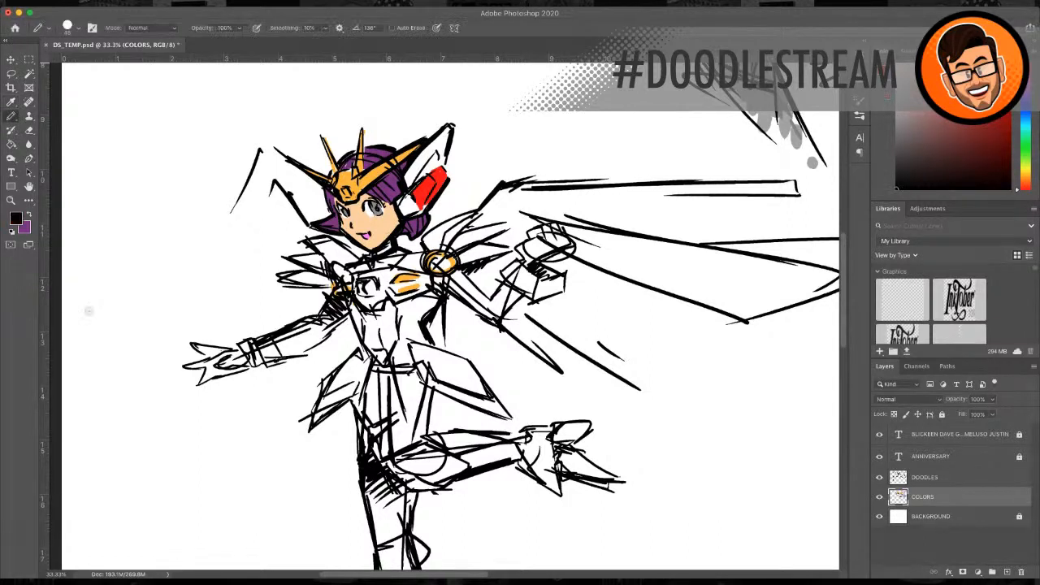
pyautogui.click(944, 467)
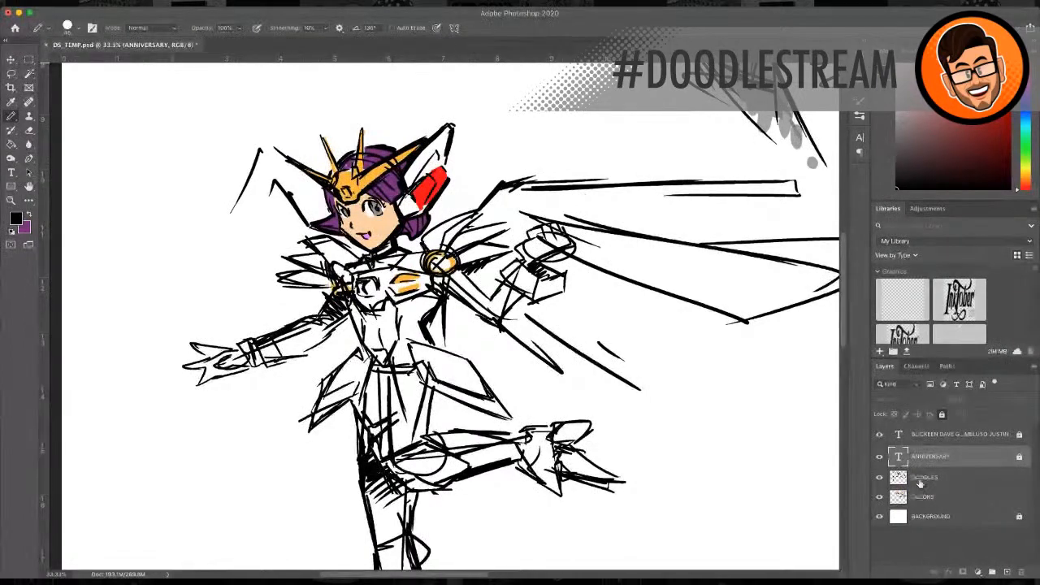
pyautogui.hotkey('alt', '[')
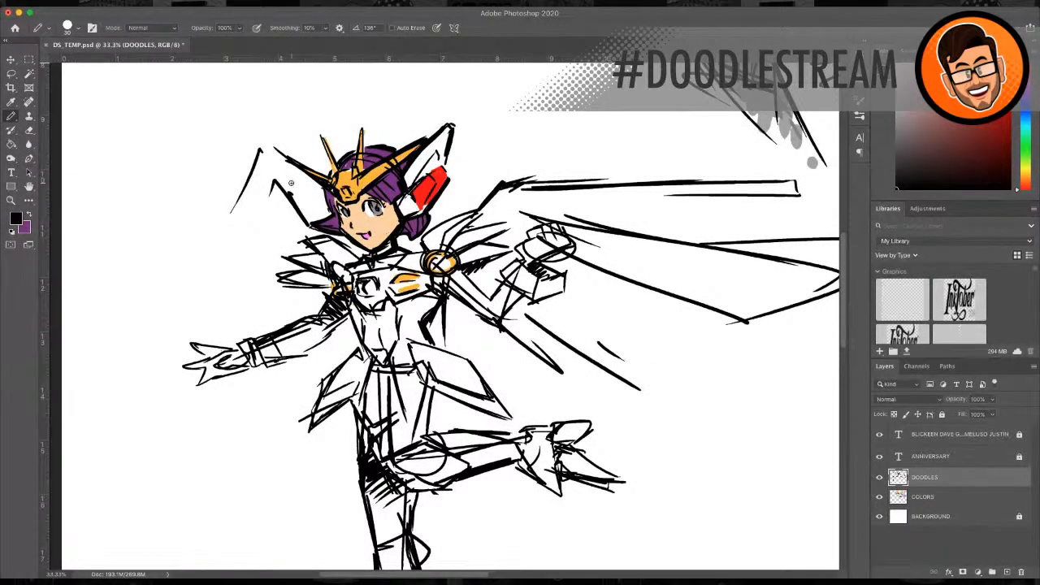
pyautogui.moveTo(286, 165)
pyautogui.mouseDown()
pyautogui.moveTo(333, 209)
pyautogui.moveTo(323, 209)
pyautogui.mouseUp()
pyautogui.moveTo(284, 151)
pyautogui.mouseDown()
pyautogui.moveTo(329, 177)
pyautogui.moveTo(320, 216)
pyautogui.moveTo(322, 198)
pyautogui.mouseUp()
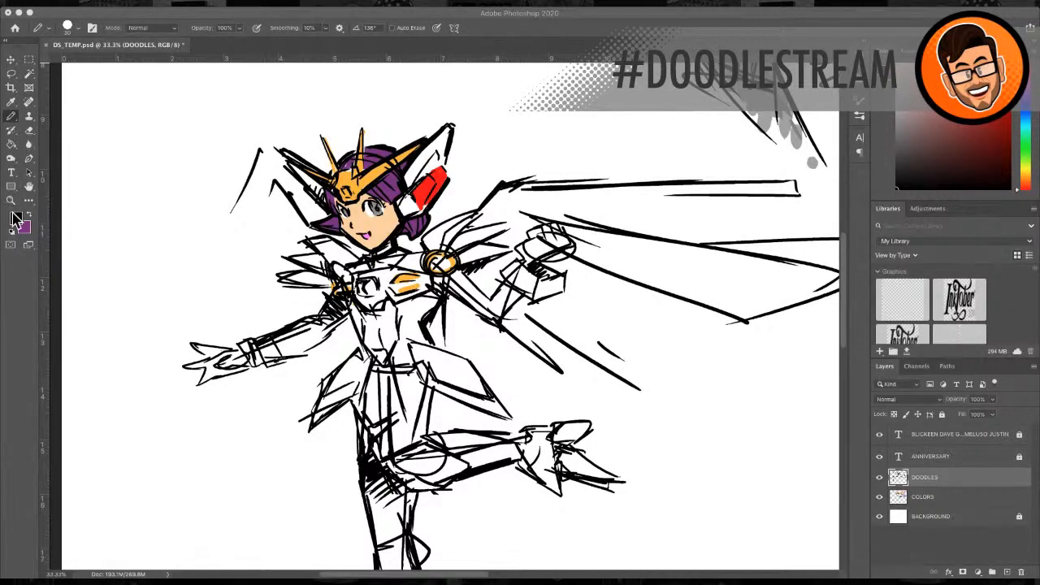
# Step: Try painting the helmet fin's upper panel and the left shoulder spike deep blue on the DOODLES layer, and undo the strokes
pyautogui.press('i')
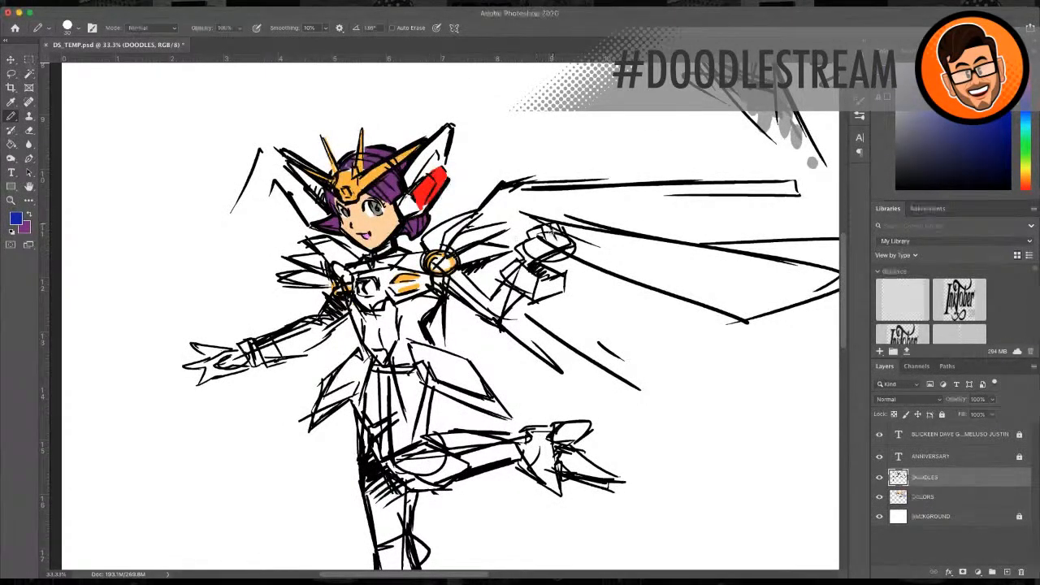
pyautogui.moveTo(437, 159)
pyautogui.mouseDown()
pyautogui.moveTo(416, 179)
pyautogui.moveTo(436, 163)
pyautogui.mouseUp()
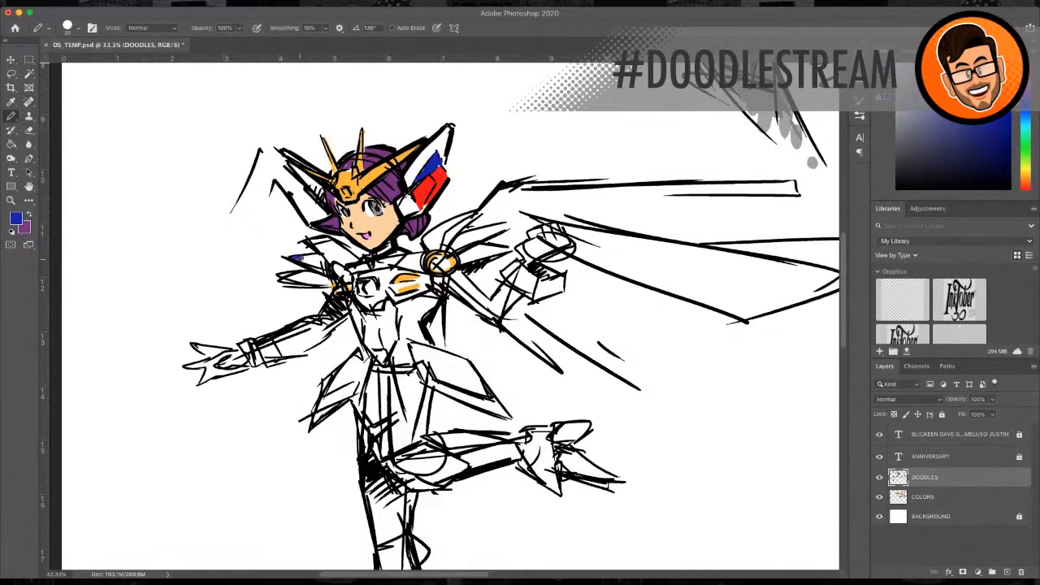
pyautogui.moveTo(302, 260); pyautogui.dragTo(315, 263)
pyautogui.hotkey('ctrl', 'z')
pyautogui.hotkey('ctrl', 'z')
pyautogui.hotkey('ctrl', 'z')
pyautogui.hotkey('ctrl', 'z')
pyautogui.hotkey('ctrl', 'z')
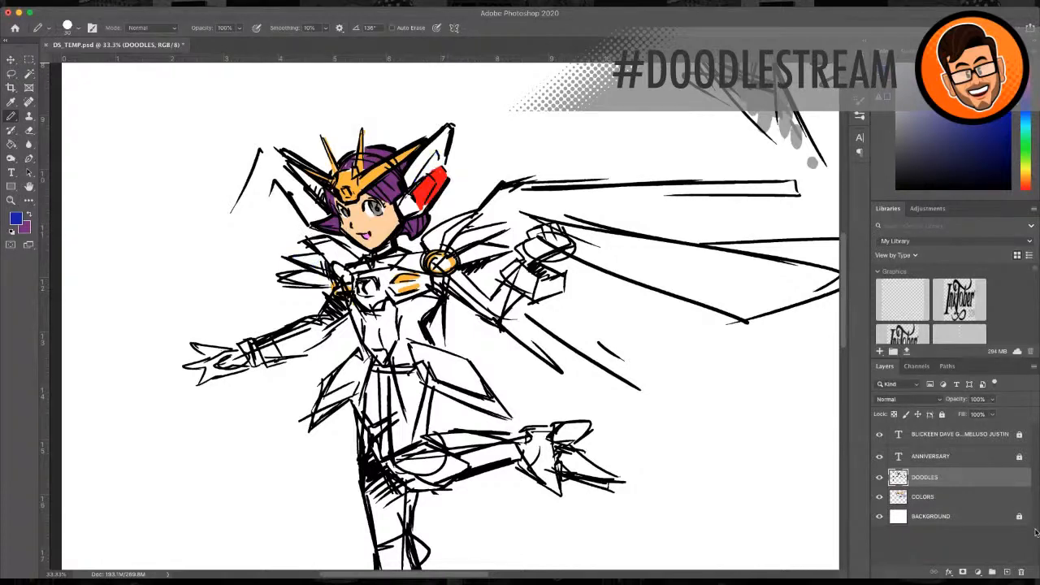
# Step: Paint the helmet fin's upper panel, the upper spike on each shoulder and the whole chest plate deep blue on the COLORS layer
pyautogui.click(976, 497)
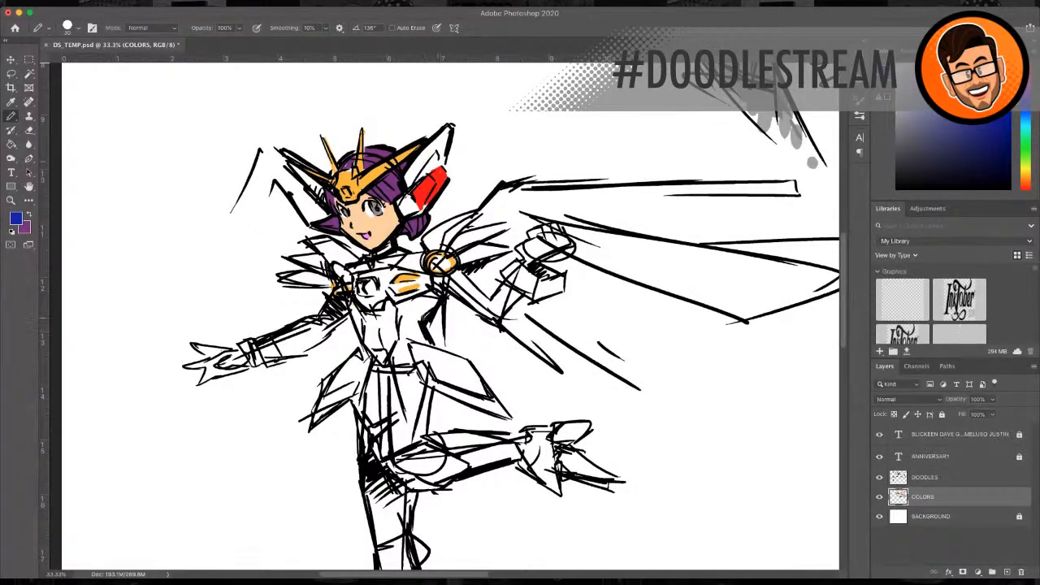
pyautogui.moveTo(423, 163)
pyautogui.mouseDown()
pyautogui.moveTo(439, 166)
pyautogui.moveTo(426, 161)
pyautogui.moveTo(413, 184)
pyautogui.moveTo(430, 170)
pyautogui.mouseUp()
pyautogui.moveTo(323, 260)
pyautogui.mouseDown()
pyautogui.moveTo(302, 256)
pyautogui.moveTo(329, 270)
pyautogui.mouseUp()
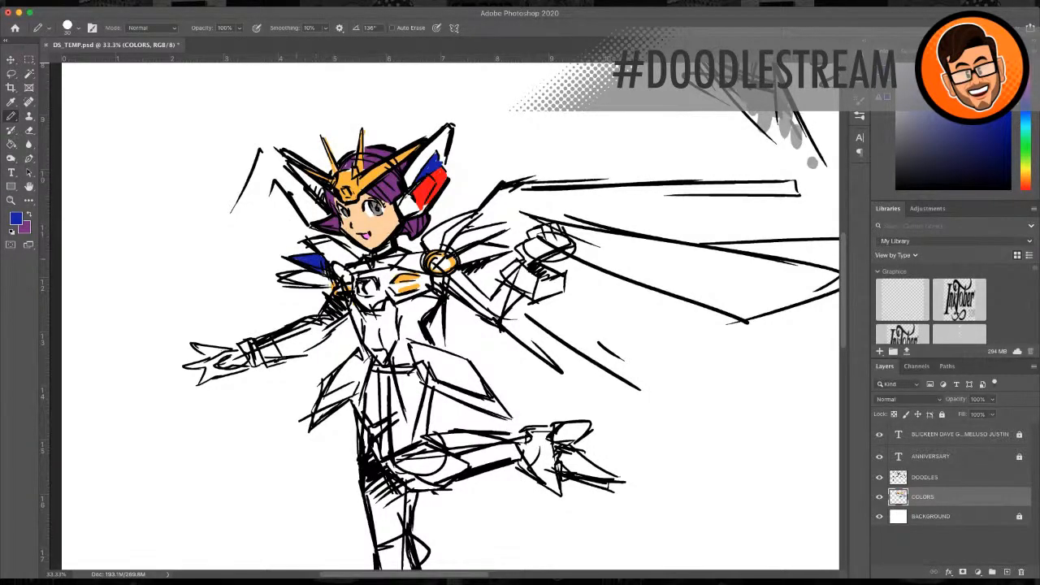
pyautogui.moveTo(475, 241)
pyautogui.mouseDown()
pyautogui.moveTo(452, 244)
pyautogui.moveTo(502, 233)
pyautogui.moveTo(458, 244)
pyautogui.mouseUp()
pyautogui.moveTo(368, 271)
pyautogui.mouseDown()
pyautogui.moveTo(398, 267)
pyautogui.moveTo(400, 281)
pyautogui.moveTo(367, 304)
pyautogui.moveTo(398, 287)
pyautogui.moveTo(397, 301)
pyautogui.mouseUp()
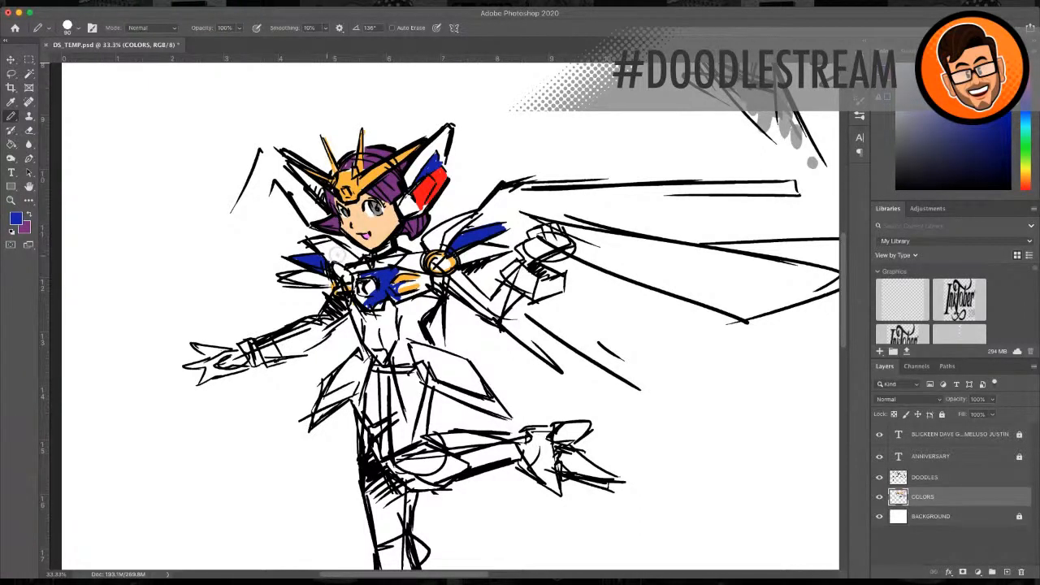
pyautogui.moveTo(349, 282)
pyautogui.mouseDown()
pyautogui.moveTo(379, 300)
pyautogui.moveTo(413, 291)
pyautogui.moveTo(424, 273)
pyautogui.moveTo(393, 283)
pyautogui.moveTo(411, 289)
pyautogui.moveTo(395, 299)
pyautogui.mouseUp()
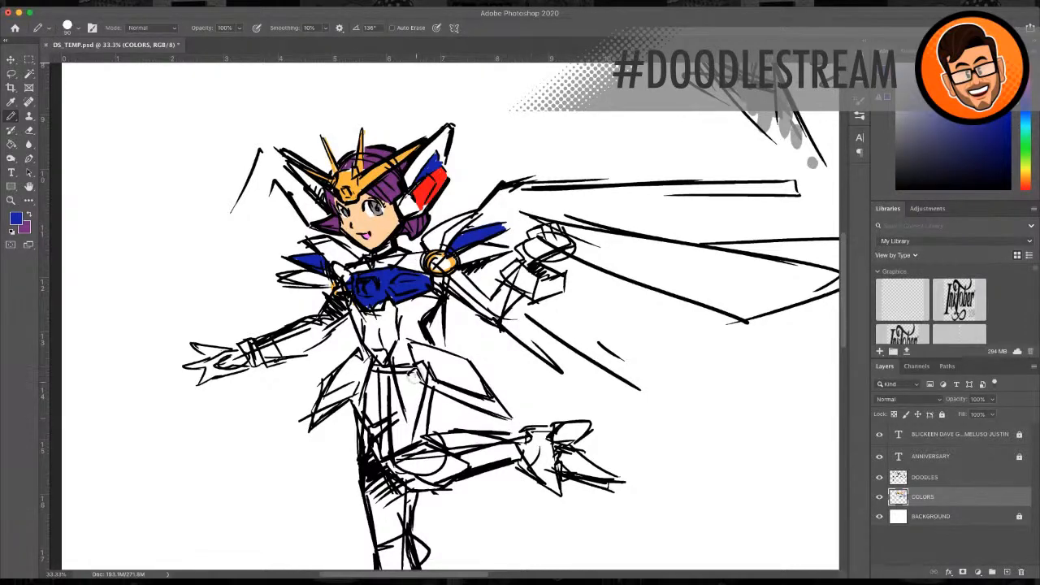
# Step: Paint the belt, the side skirt plates' lower edges and the central skirt trim deep blue
pyautogui.moveTo(418, 364)
pyautogui.mouseDown()
pyautogui.moveTo(431, 382)
pyautogui.moveTo(506, 415)
pyautogui.mouseUp()
pyautogui.moveTo(354, 403)
pyautogui.mouseDown()
pyautogui.moveTo(365, 424)
pyautogui.moveTo(406, 419)
pyautogui.moveTo(397, 416)
pyautogui.mouseUp()
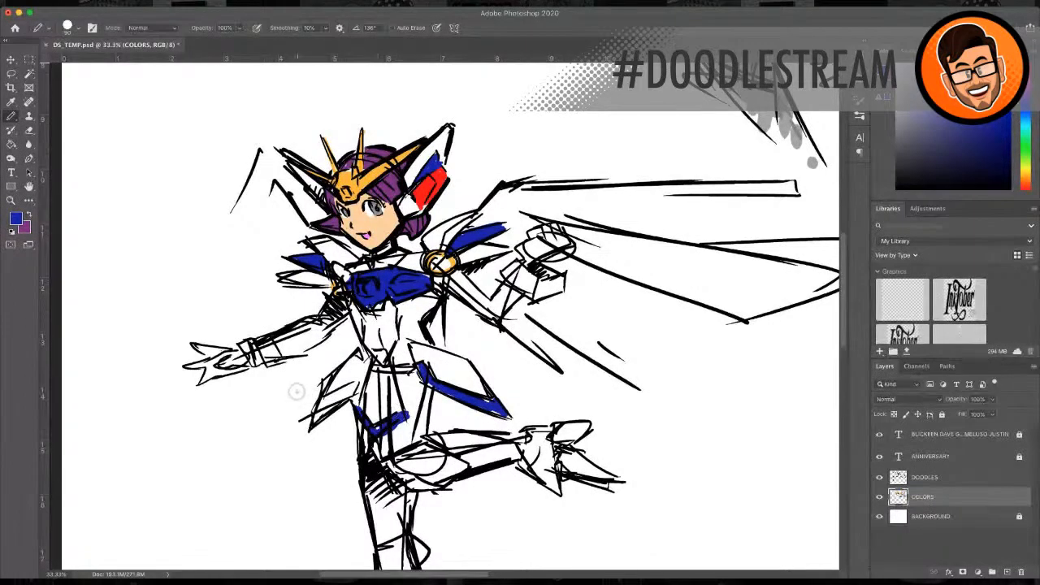
pyautogui.moveTo(312, 409); pyautogui.dragTo(356, 393)
pyautogui.moveTo(398, 356)
pyautogui.mouseDown()
pyautogui.moveTo(378, 367)
pyautogui.moveTo(406, 367)
pyautogui.moveTo(366, 358)
pyautogui.moveTo(387, 366)
pyautogui.mouseUp()
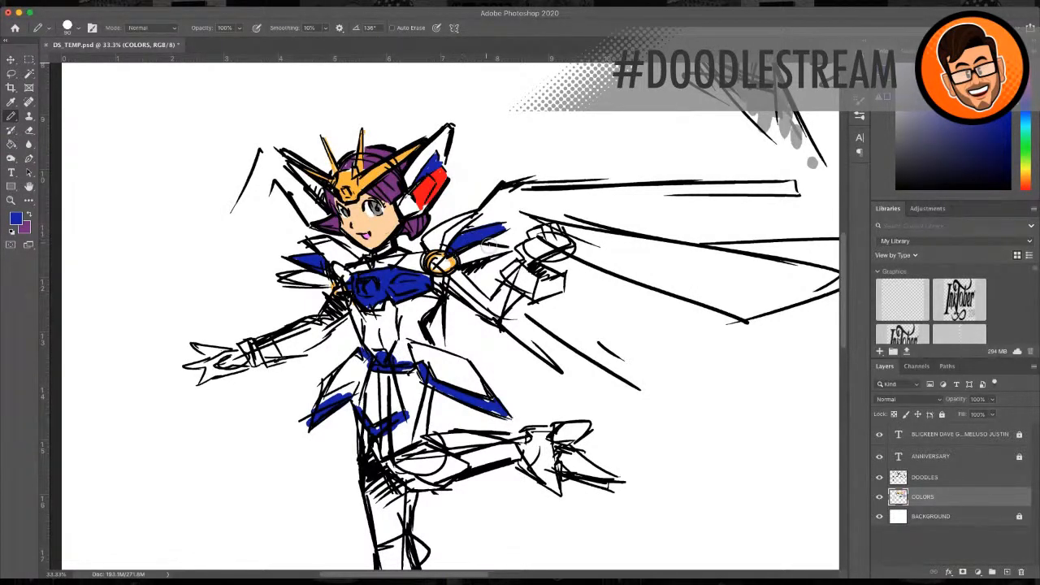
# Step: Fill the forearm cuffs on both arms with the same deep blue
pyautogui.moveTo(502, 275); pyautogui.dragTo(567, 286)
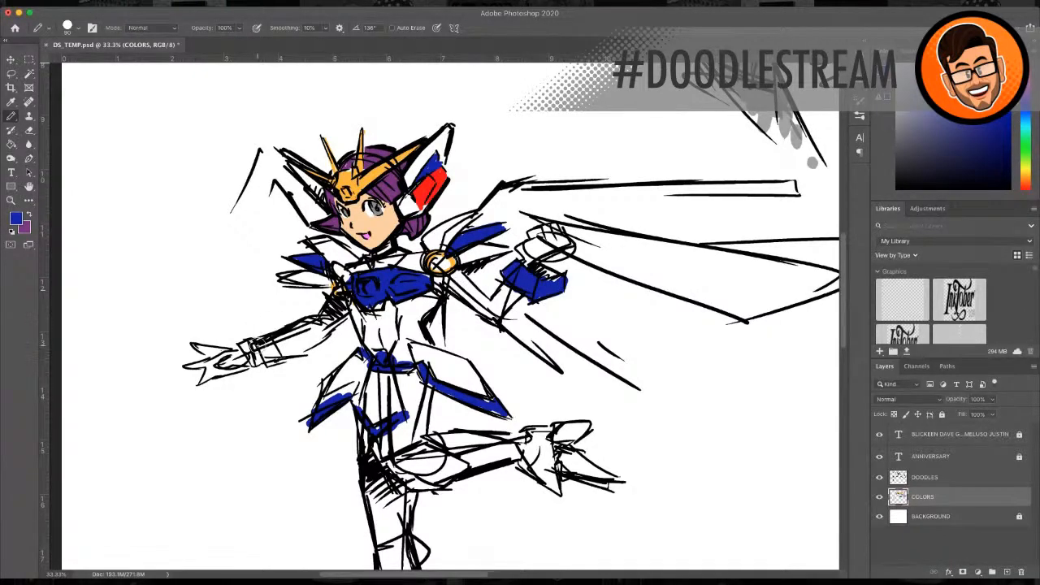
pyautogui.moveTo(253, 338)
pyautogui.mouseDown()
pyautogui.moveTo(263, 358)
pyautogui.moveTo(255, 353)
pyautogui.mouseUp()
pyautogui.moveTo(244, 341)
pyautogui.mouseDown()
pyautogui.moveTo(256, 362)
pyautogui.moveTo(254, 348)
pyautogui.moveTo(271, 342)
pyautogui.mouseUp()
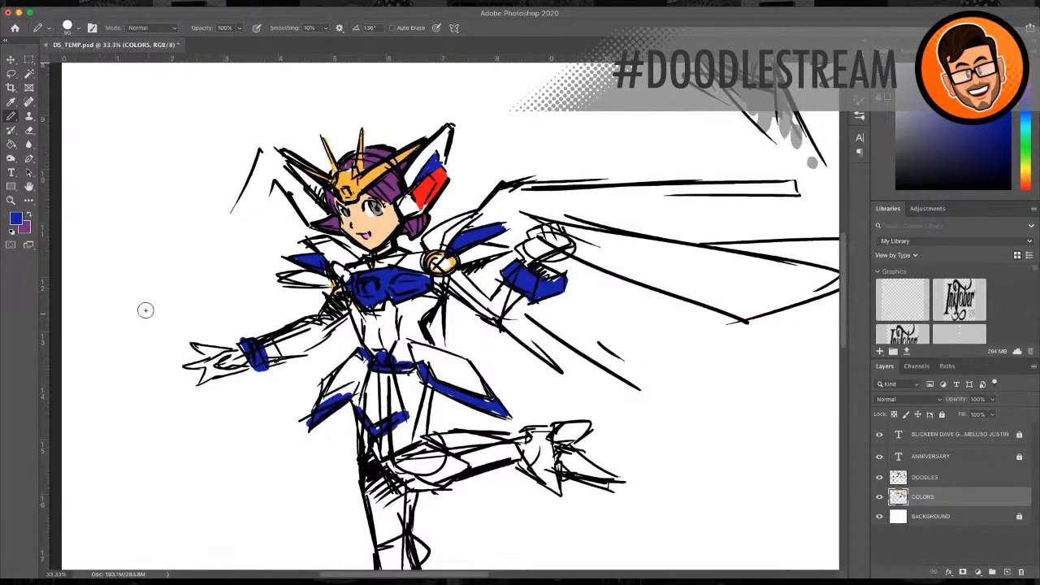
# Step: Sample the bright red from the helmet fin and fill the lower spike on each shoulder
pyautogui.click(11, 102)
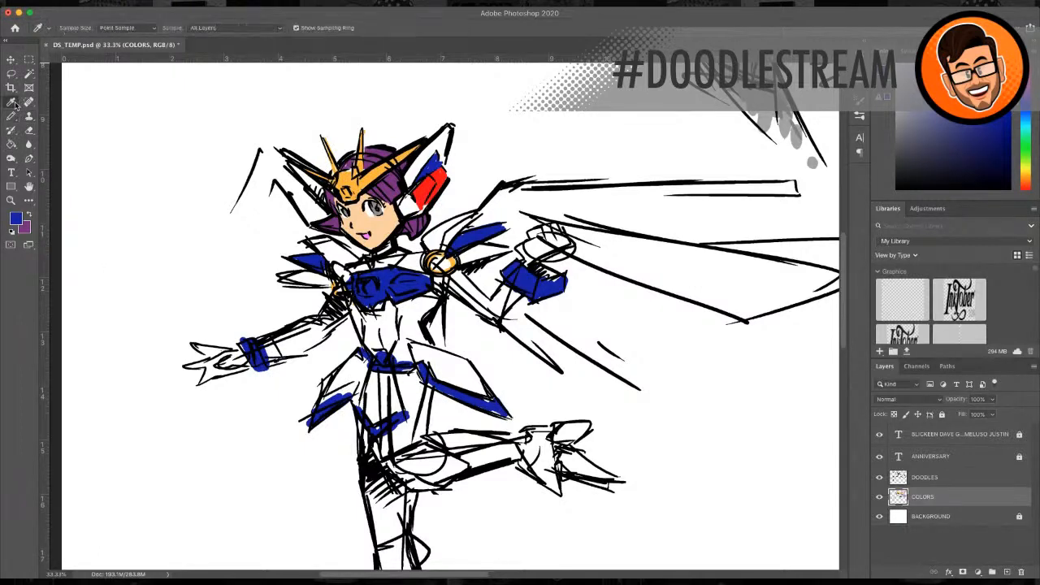
pyautogui.click(431, 186)
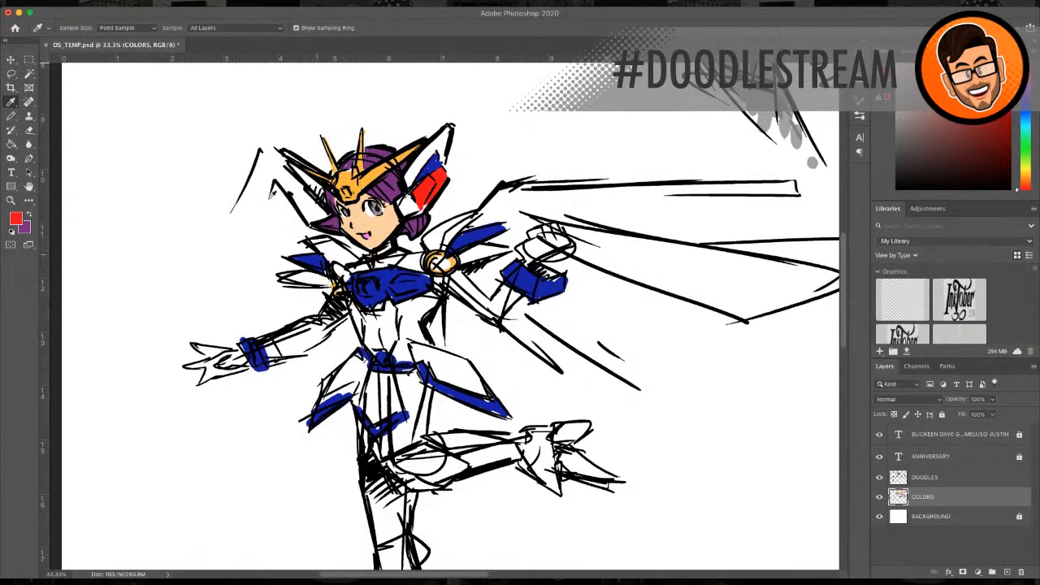
pyautogui.click(11, 118)
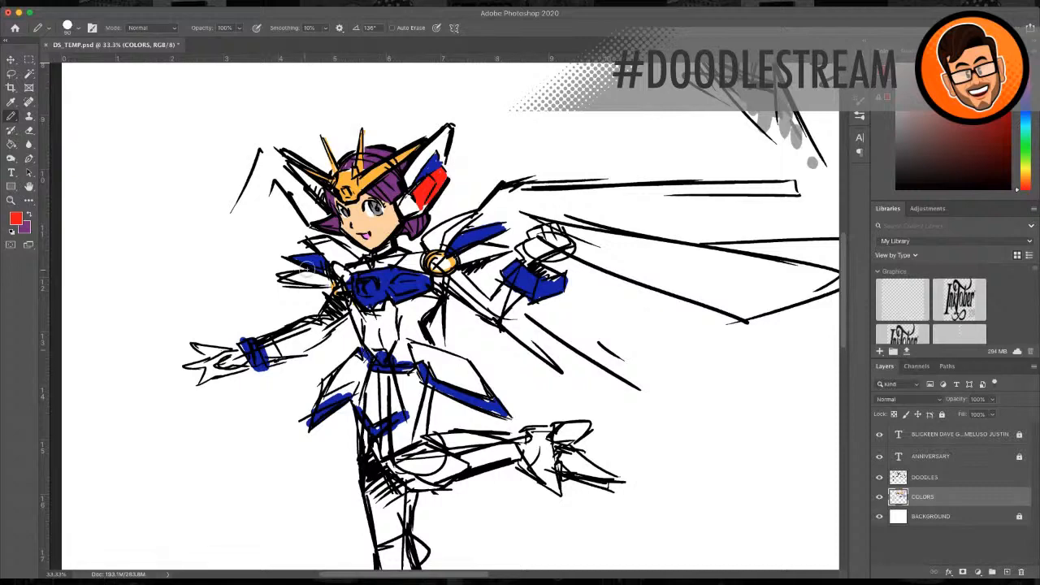
pyautogui.moveTo(307, 278)
pyautogui.mouseDown()
pyautogui.moveTo(281, 278)
pyautogui.moveTo(334, 278)
pyautogui.moveTo(309, 274)
pyautogui.mouseUp()
pyautogui.moveTo(482, 262)
pyautogui.mouseDown()
pyautogui.moveTo(467, 254)
pyautogui.moveTo(483, 245)
pyautogui.moveTo(461, 259)
pyautogui.moveTo(509, 246)
pyautogui.mouseUp()
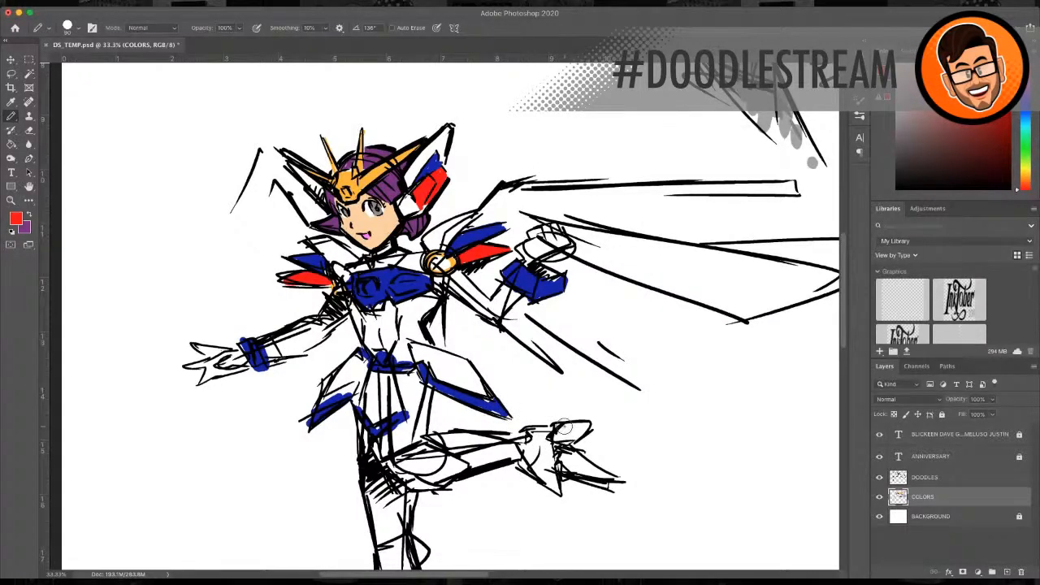
# Step: Review the whole doodle page, including the winged character's colouring and the empty space below the van
pyautogui.click(10, 200)
pyautogui.keyDown('alt'); pyautogui.click(390, 283); pyautogui.keyUp('alt')
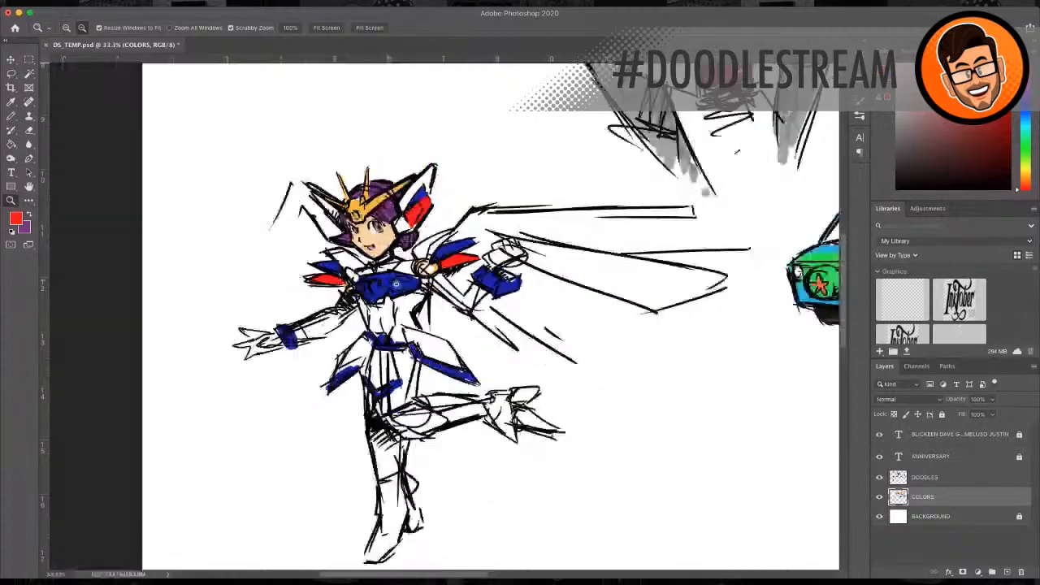
pyautogui.keyDown('alt'); pyautogui.click(447, 319); pyautogui.keyUp('alt')
pyautogui.keyDown('alt'); pyautogui.click(504, 311); pyautogui.keyUp('alt')
pyautogui.keyDown('alt'); pyautogui.click(509, 322); pyautogui.keyUp('alt')
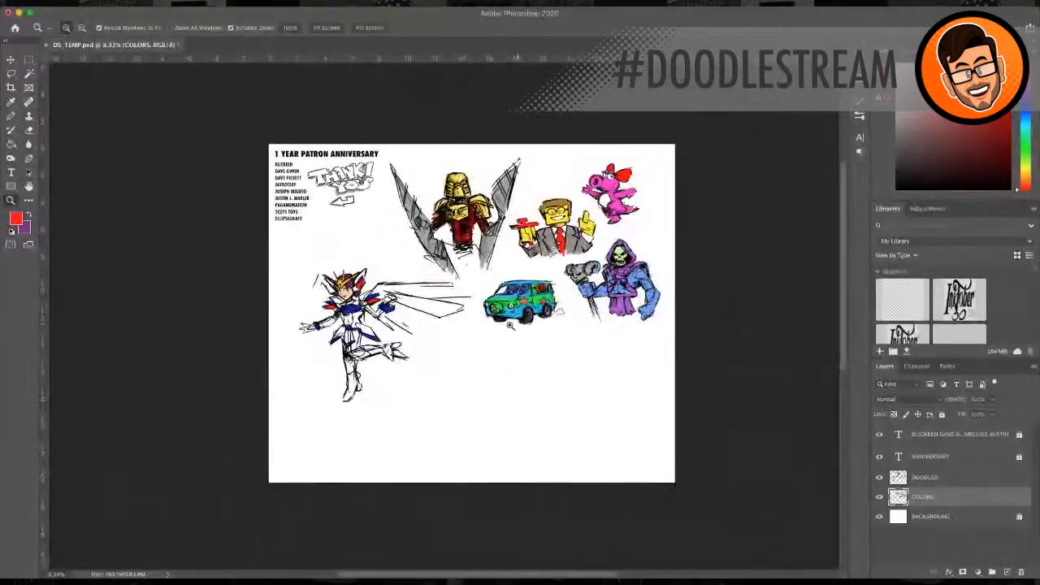
pyautogui.click(461, 334)
pyautogui.click(463, 335)
pyautogui.click(483, 356)
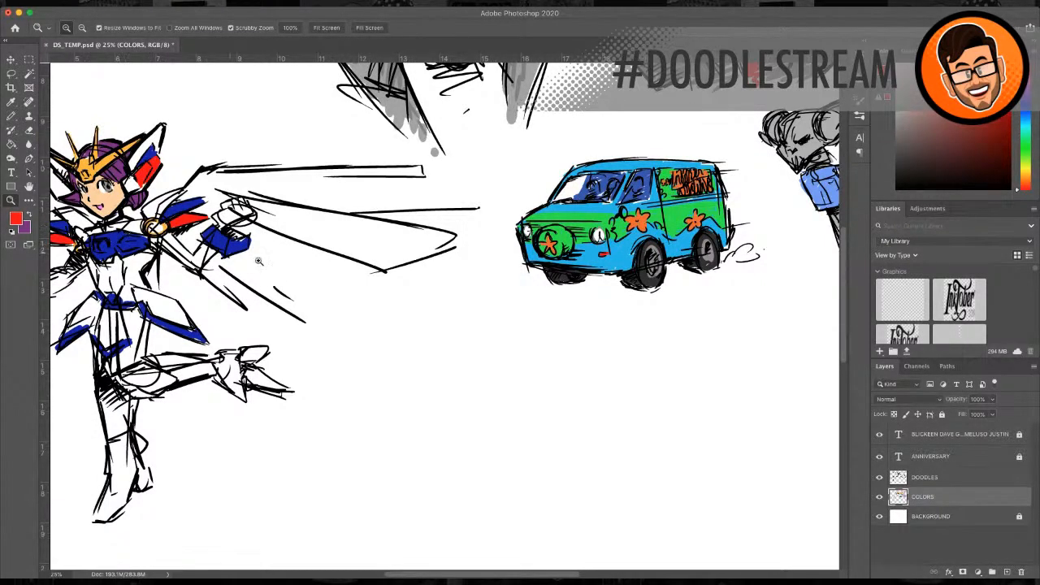
pyautogui.keyDown('alt'); pyautogui.click(313, 278); pyautogui.keyUp('alt')
pyautogui.keyDown('alt'); pyautogui.click(401, 293); pyautogui.keyUp('alt')
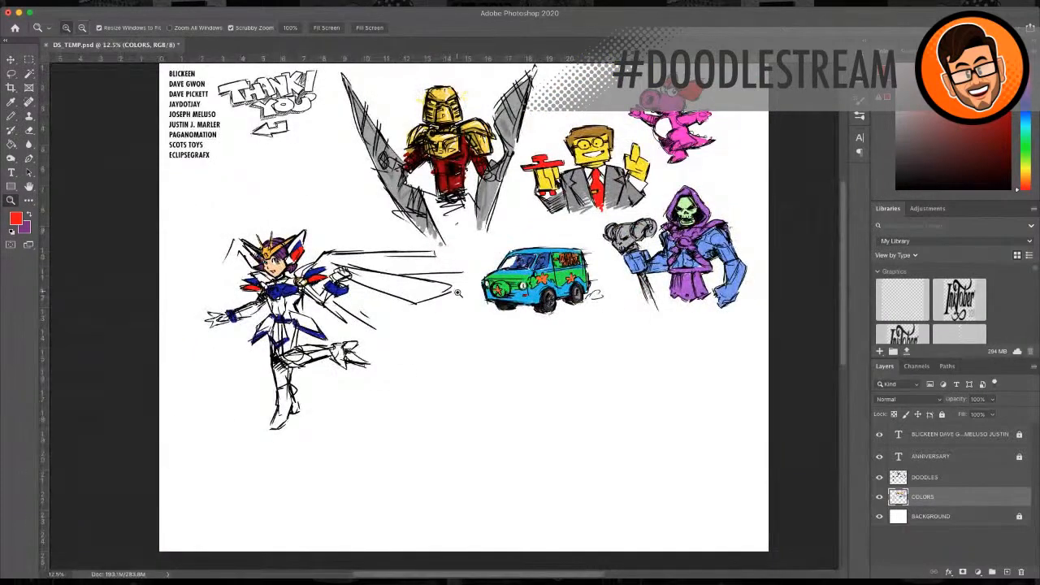
pyautogui.scroll(2, 439, 305)
pyautogui.scroll(-4, 464, 317)
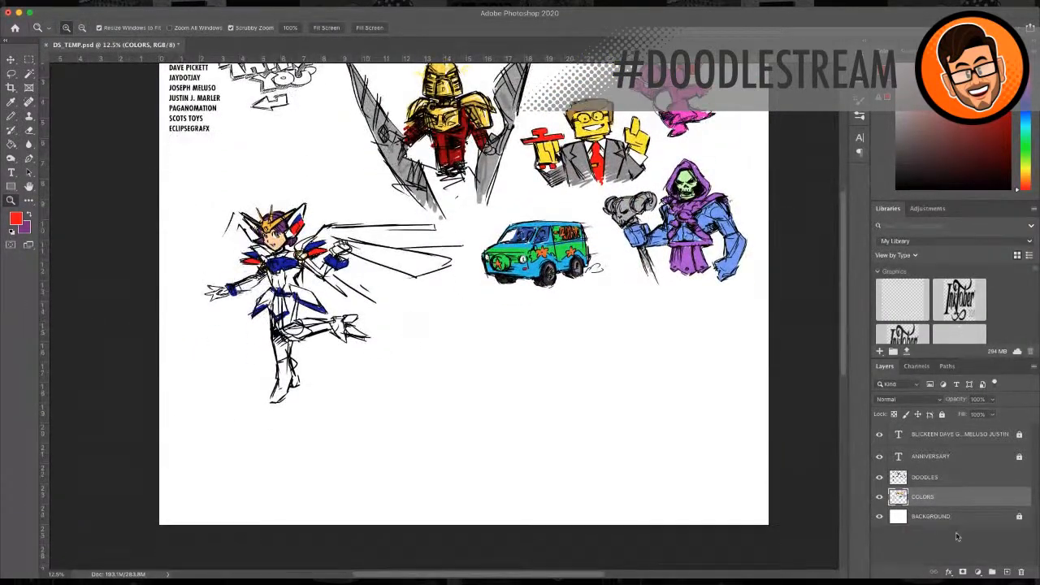
# Step: Sample black as the drawing colour and ready the Pencil on the DOODLES layer at the empty area below the van
pyautogui.click(928, 478)
pyautogui.press('i')
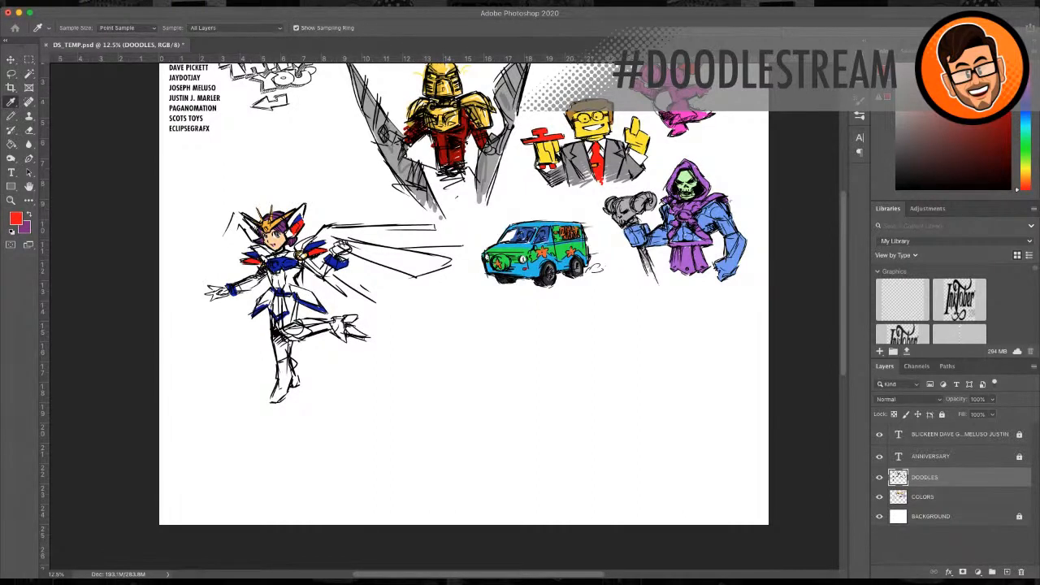
pyautogui.press('z')
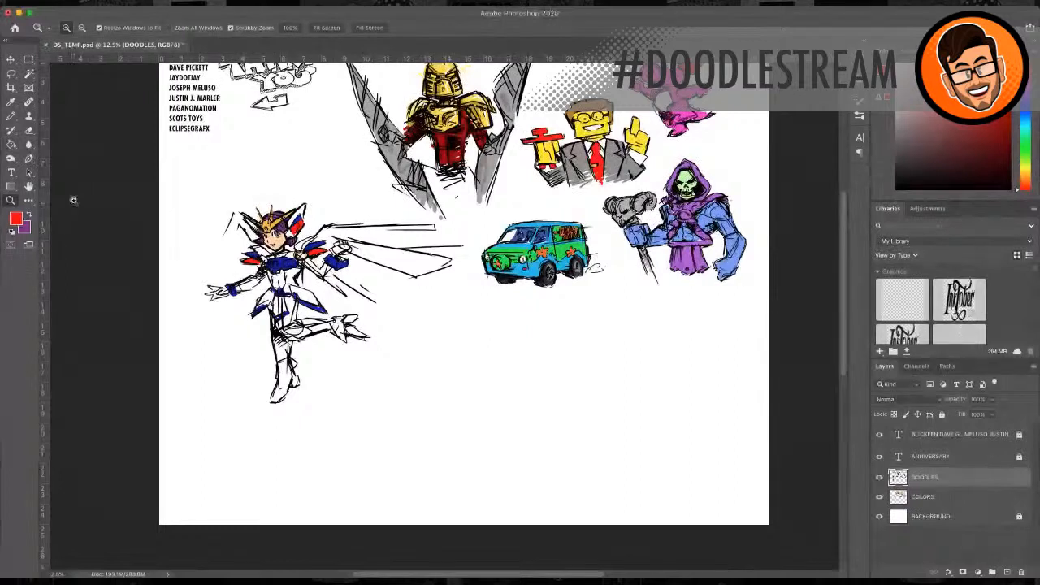
pyautogui.press('i')
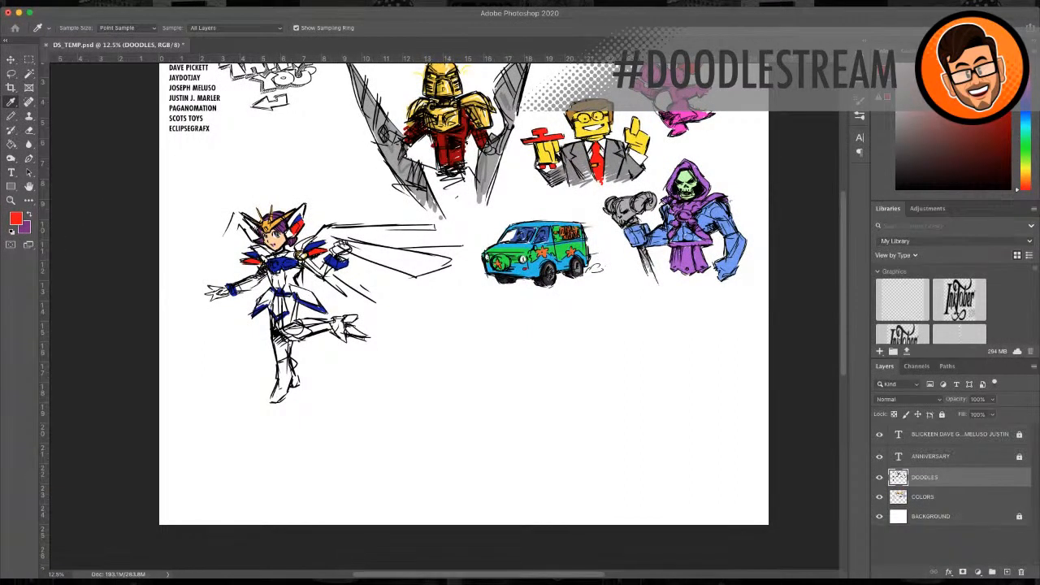
pyautogui.press('z')
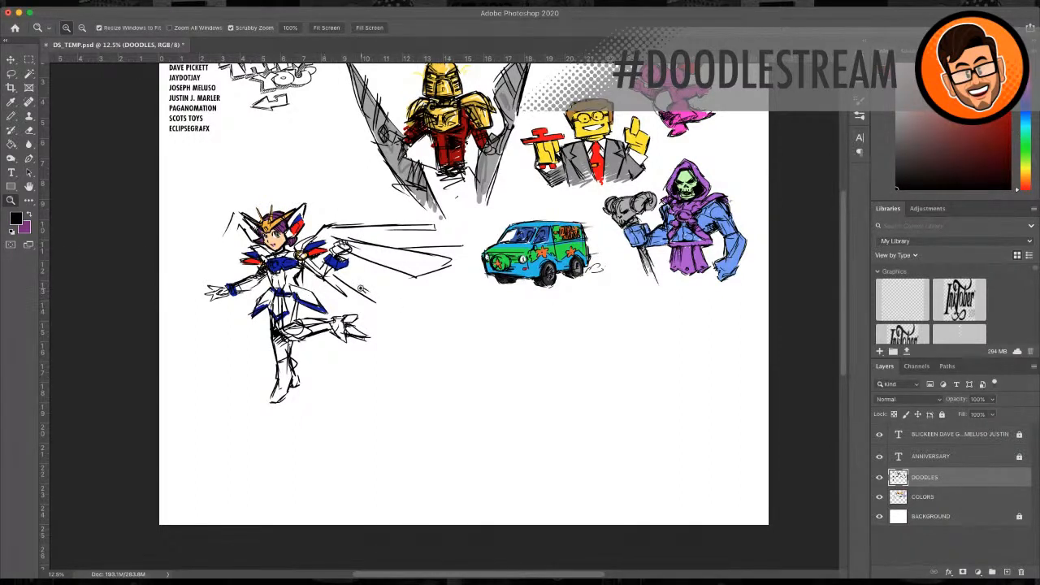
pyautogui.click(13, 117)
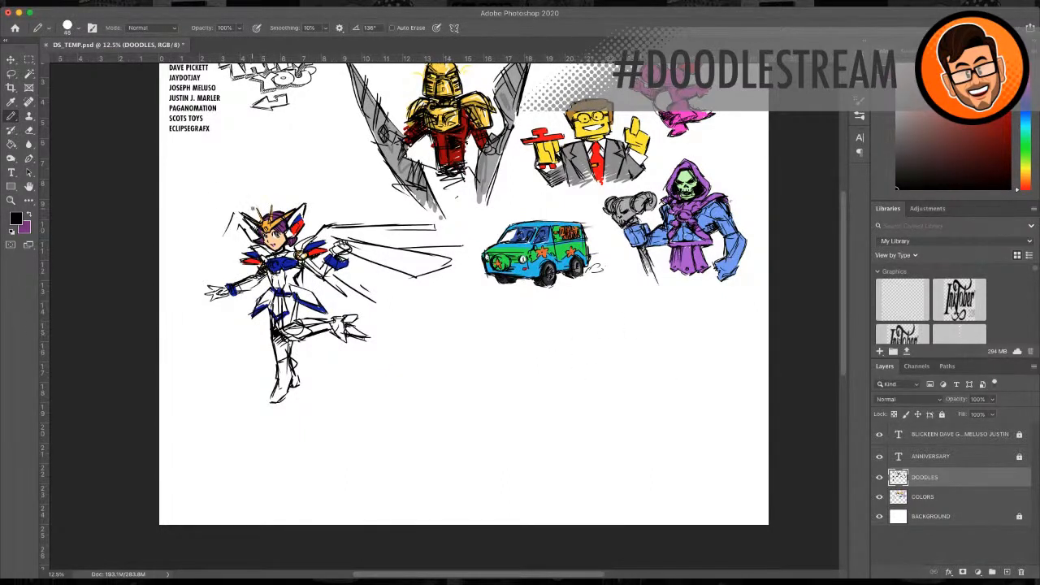
pyautogui.click(11, 200)
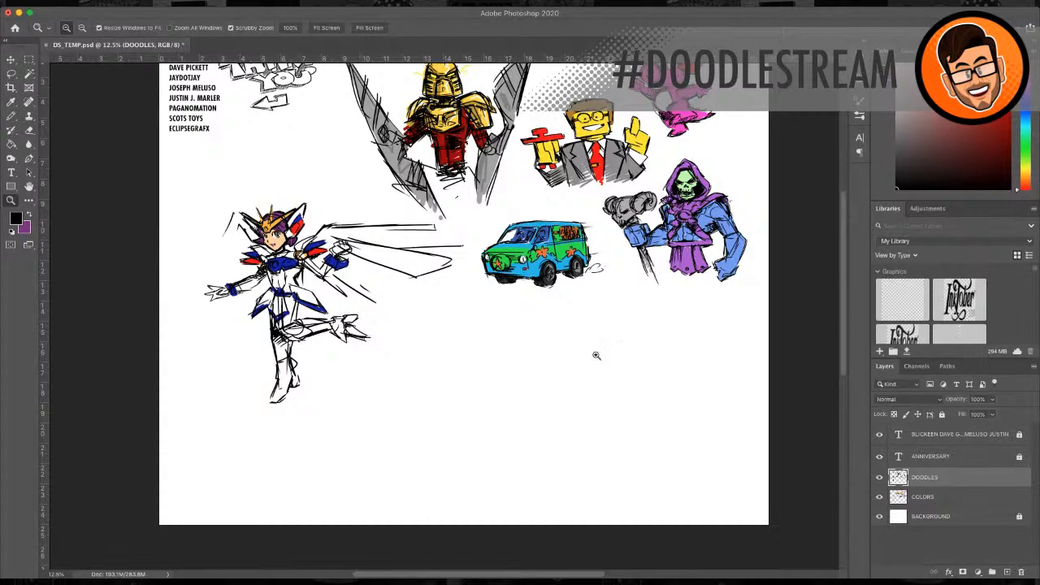
pyautogui.click(620, 335)
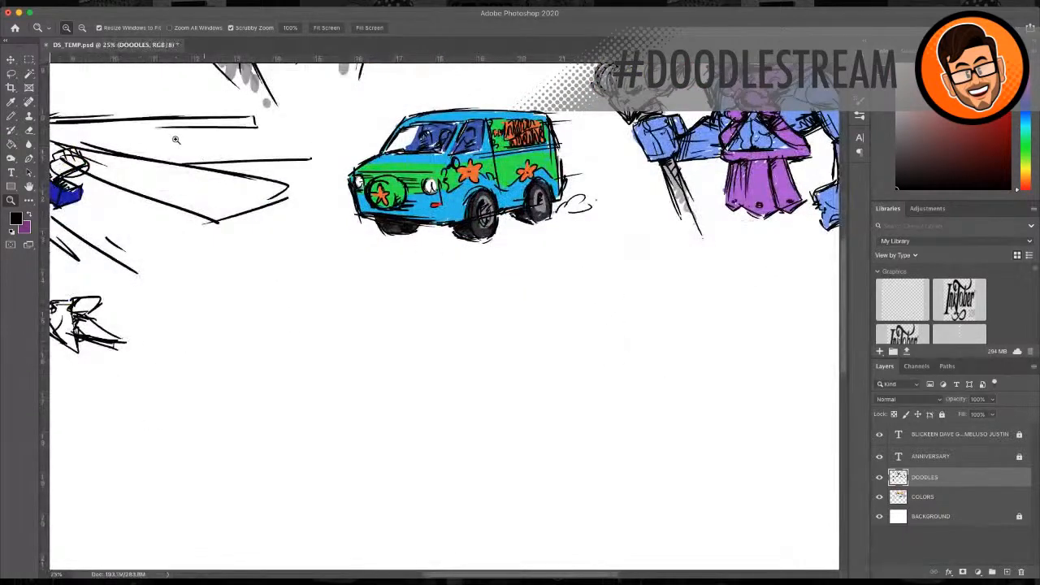
pyautogui.click(11, 116)
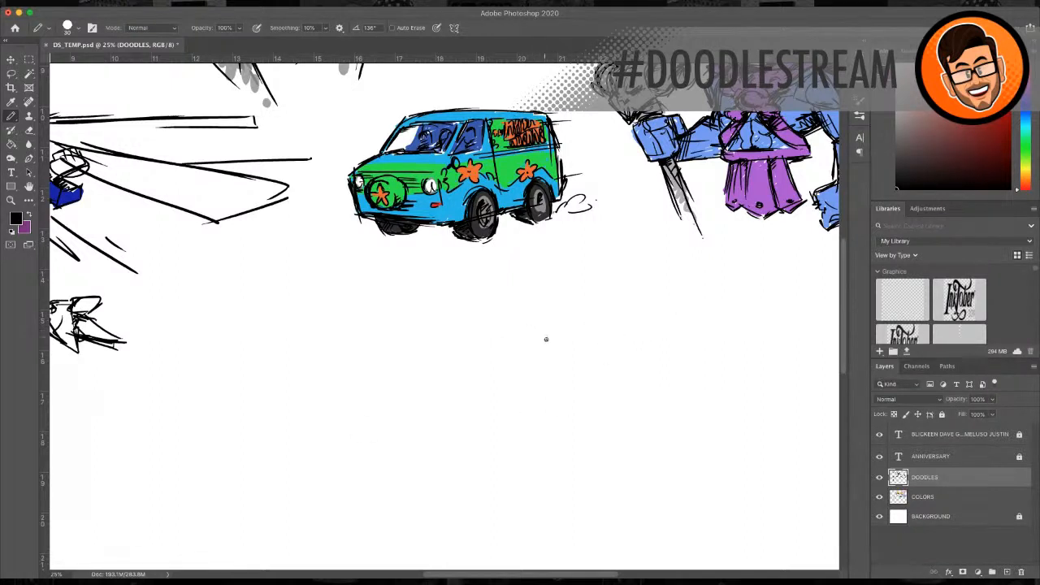
# Step: Sketch a rough black circle in the empty space below the van's rear end
pyautogui.moveTo(551, 325)
pyautogui.mouseDown()
pyautogui.moveTo(538, 359)
pyautogui.moveTo(582, 378)
pyautogui.mouseUp()
pyautogui.moveTo(592, 318)
pyautogui.mouseDown()
pyautogui.moveTo(549, 320)
pyautogui.moveTo(537, 345)
pyautogui.moveTo(582, 387)
pyautogui.moveTo(605, 361)
pyautogui.mouseUp()
pyautogui.moveTo(577, 319); pyautogui.dragTo(602, 366)
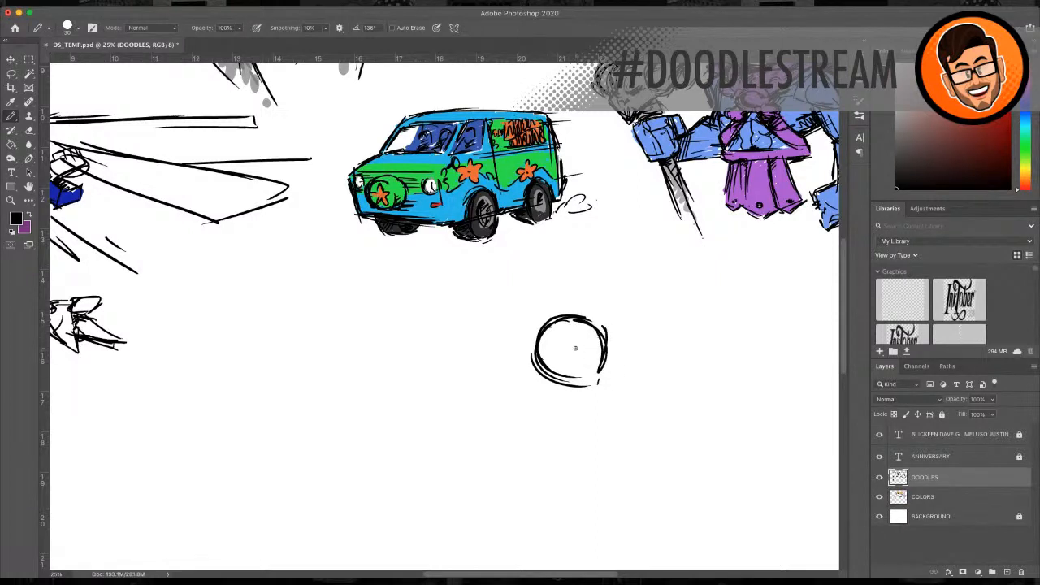
# Step: Erase the rough circle below the van with a much larger eraser
pyautogui.scroll(-1, 606, 356)
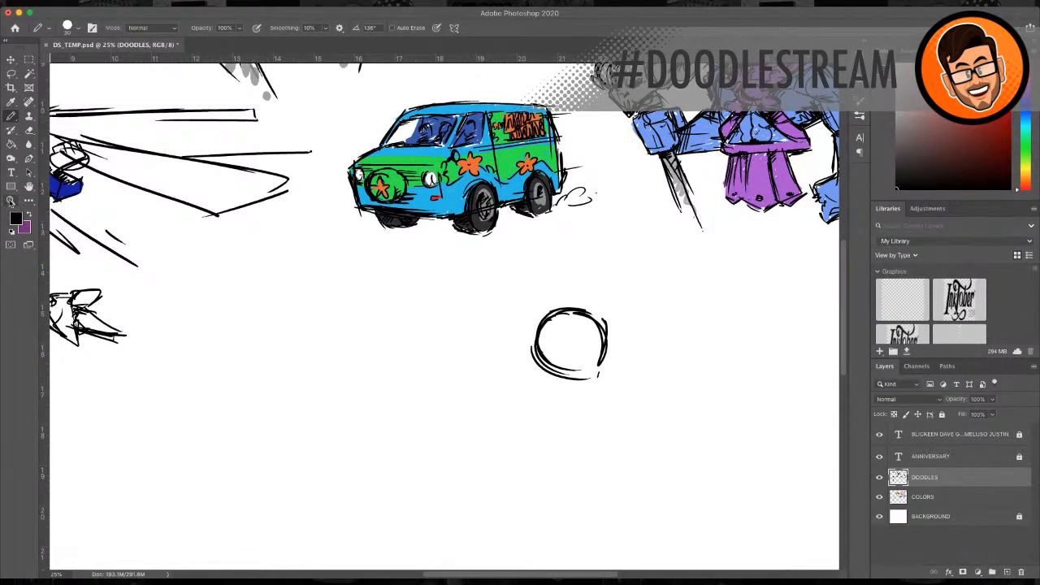
pyautogui.click(11, 200)
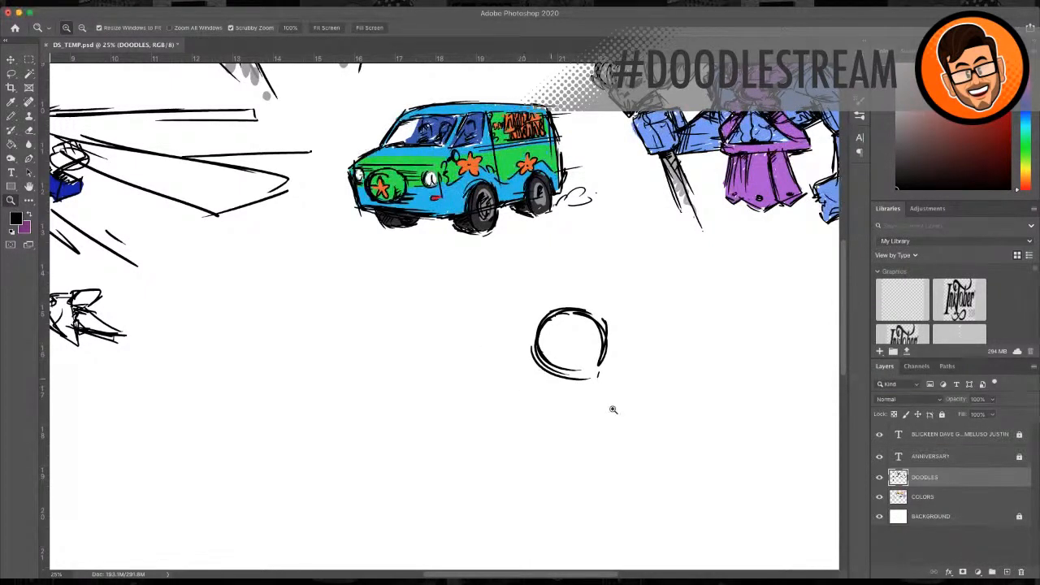
pyautogui.click(646, 419)
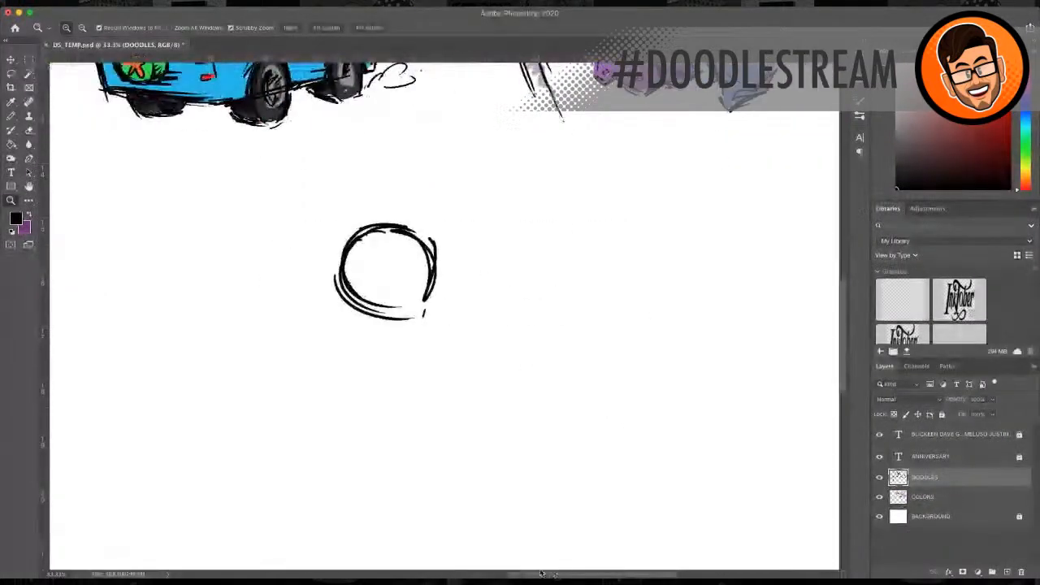
pyautogui.scroll(-3, 515, 481)
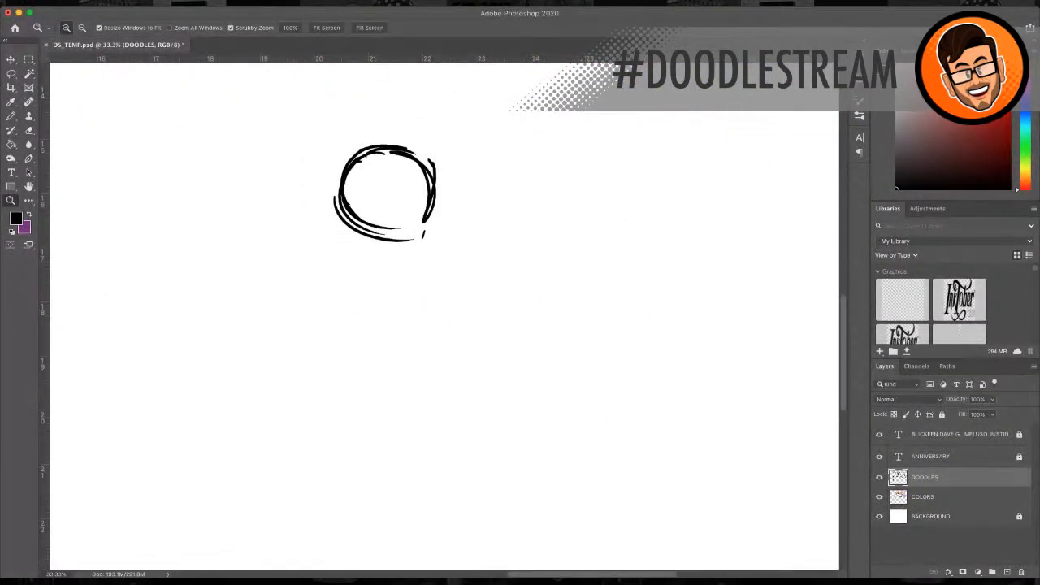
pyautogui.click(11, 117)
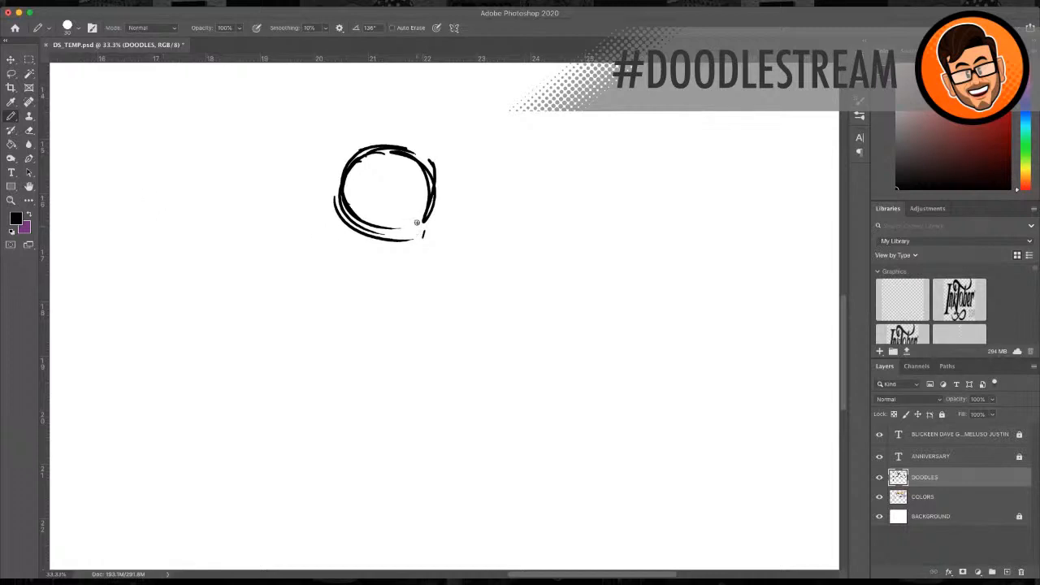
pyautogui.click(30, 130)
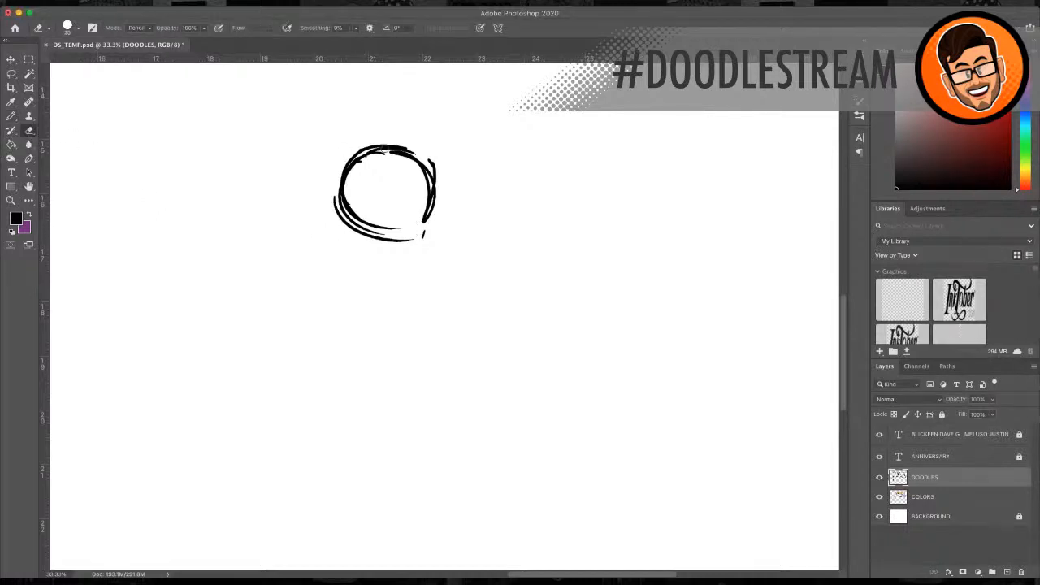
pyautogui.press(']')
pyautogui.press(']')
pyautogui.press(']')
pyautogui.press(']')
pyautogui.press(']')
pyautogui.press(']')
pyautogui.press(']')
pyautogui.press(']')
pyautogui.press(']')
pyautogui.press(']')
pyautogui.press(']')
pyautogui.press(']')
pyautogui.press(']')
pyautogui.press(']')
pyautogui.moveTo(418, 163); pyautogui.dragTo(398, 163)
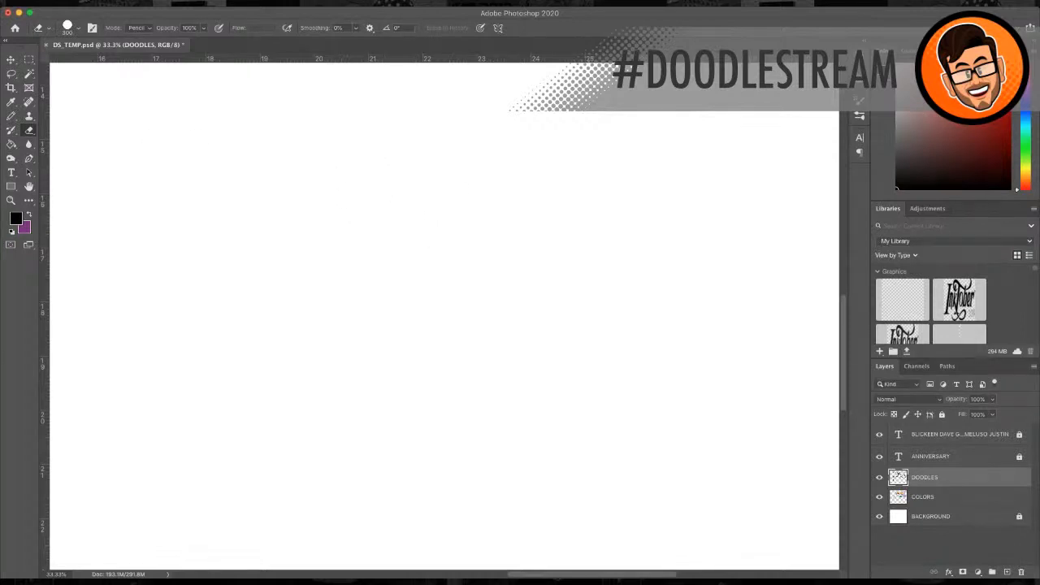
# Step: Sketch a rough, slightly tilted torso block in black with the Pencil in the empty space below the van
pyautogui.click(11, 116)
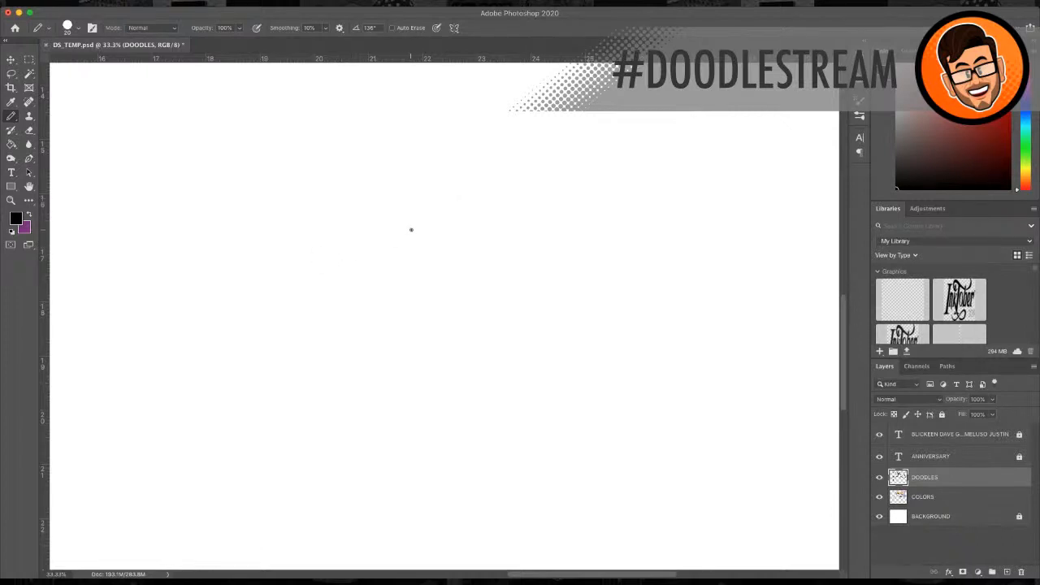
pyautogui.moveTo(407, 230); pyautogui.dragTo(485, 221)
pyautogui.moveTo(404, 235)
pyautogui.mouseDown()
pyautogui.moveTo(405, 286)
pyautogui.moveTo(444, 348)
pyautogui.moveTo(497, 341)
pyautogui.mouseUp()
pyautogui.moveTo(472, 220); pyautogui.dragTo(493, 297)
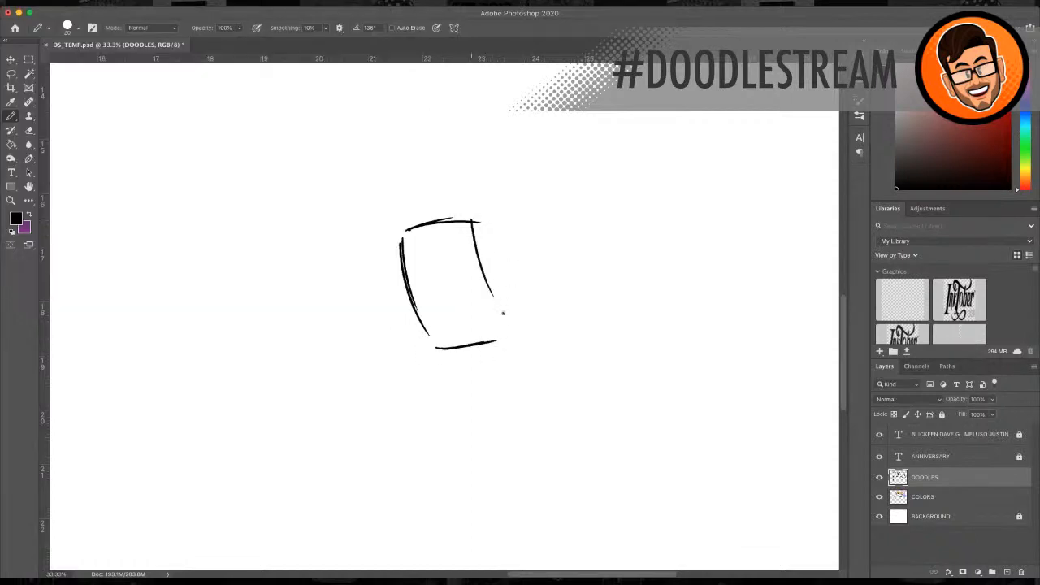
pyautogui.moveTo(474, 225); pyautogui.dragTo(496, 307)
pyautogui.moveTo(481, 221); pyautogui.dragTo(516, 329)
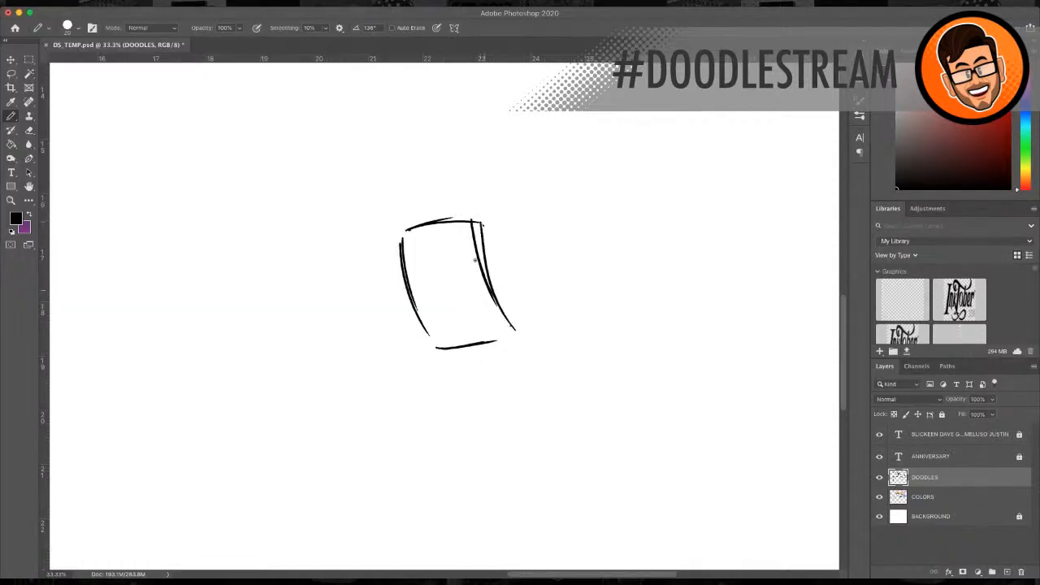
pyautogui.moveTo(474, 240); pyautogui.dragTo(498, 335)
# Step: Sketch a hip joint with a short thigh line and knee circle, plus guide lines for a raised leg
pyautogui.moveTo(436, 343)
pyautogui.mouseDown()
pyautogui.moveTo(471, 325)
pyautogui.moveTo(476, 358)
pyautogui.moveTo(449, 390)
pyautogui.mouseUp()
pyautogui.moveTo(447, 393)
pyautogui.mouseDown()
pyautogui.moveTo(443, 404)
pyautogui.moveTo(449, 393)
pyautogui.mouseUp()
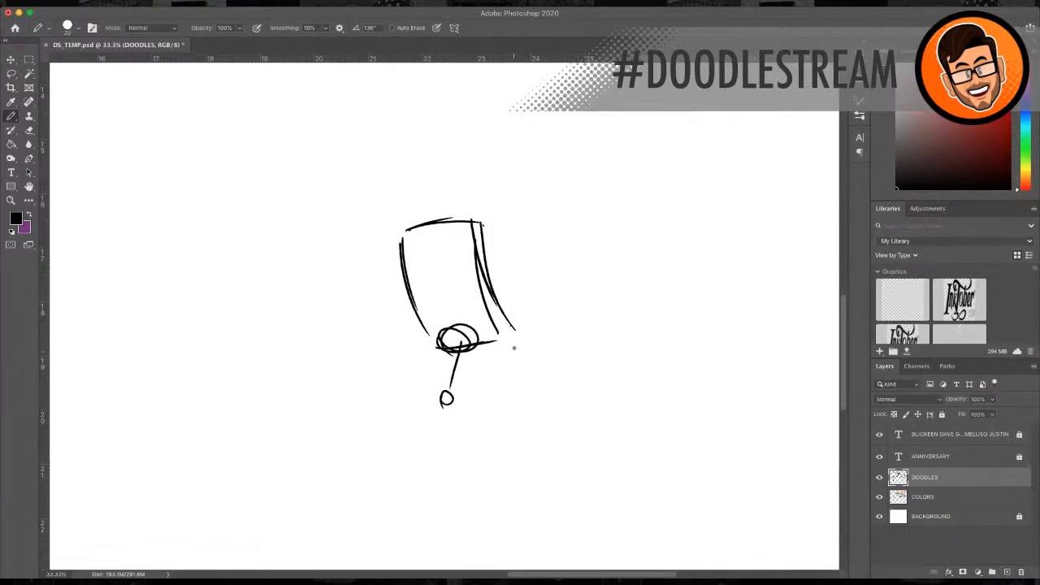
pyautogui.moveTo(492, 335)
pyautogui.mouseDown()
pyautogui.moveTo(606, 319)
pyautogui.moveTo(575, 366)
pyautogui.mouseUp()
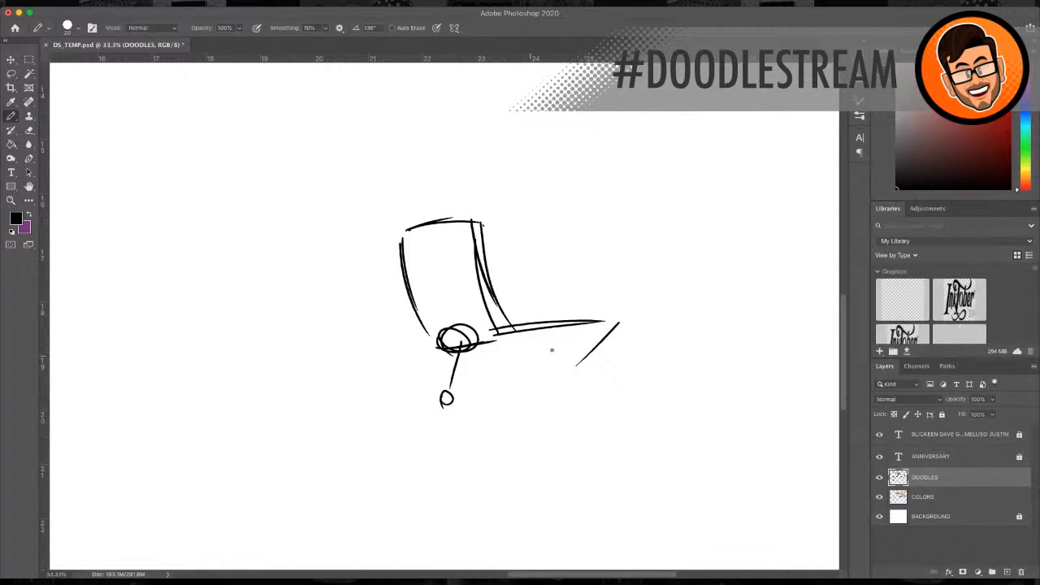
pyautogui.moveTo(490, 360); pyautogui.dragTo(533, 406)
# Step: Sketch the bent standing leg's flared boot outline below the knee circle
pyautogui.moveTo(443, 399)
pyautogui.mouseDown()
pyautogui.moveTo(353, 468)
pyautogui.moveTo(382, 515)
pyautogui.mouseUp()
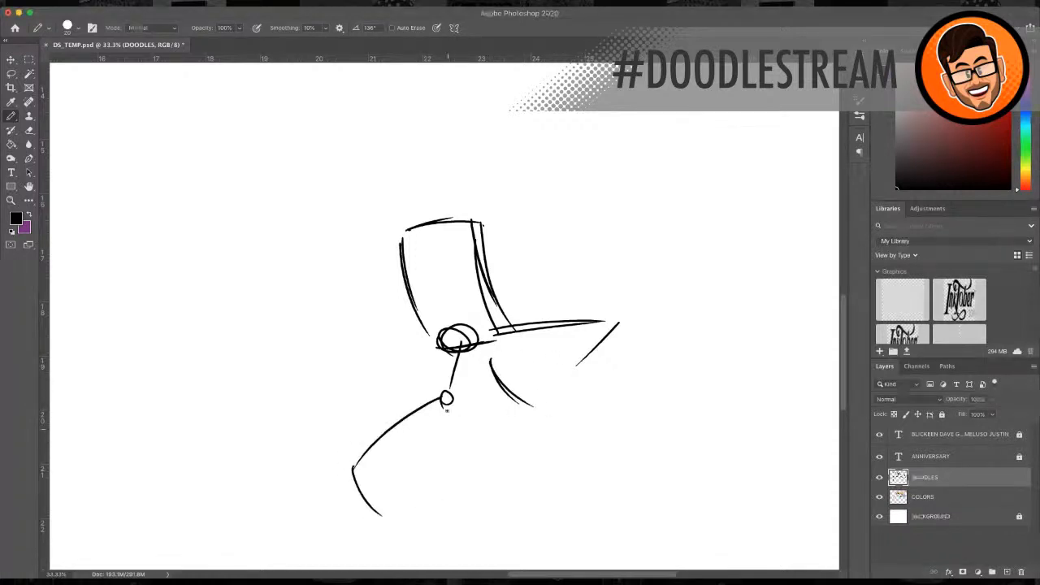
pyautogui.moveTo(470, 393)
pyautogui.mouseDown()
pyautogui.moveTo(461, 485)
pyautogui.moveTo(380, 439)
pyautogui.moveTo(355, 480)
pyautogui.moveTo(397, 528)
pyautogui.mouseUp()
pyautogui.moveTo(351, 468)
pyautogui.mouseDown()
pyautogui.moveTo(398, 546)
pyautogui.moveTo(411, 473)
pyautogui.mouseUp()
pyautogui.moveTo(414, 474); pyautogui.dragTo(443, 522)
pyautogui.moveTo(349, 483); pyautogui.dragTo(356, 536)
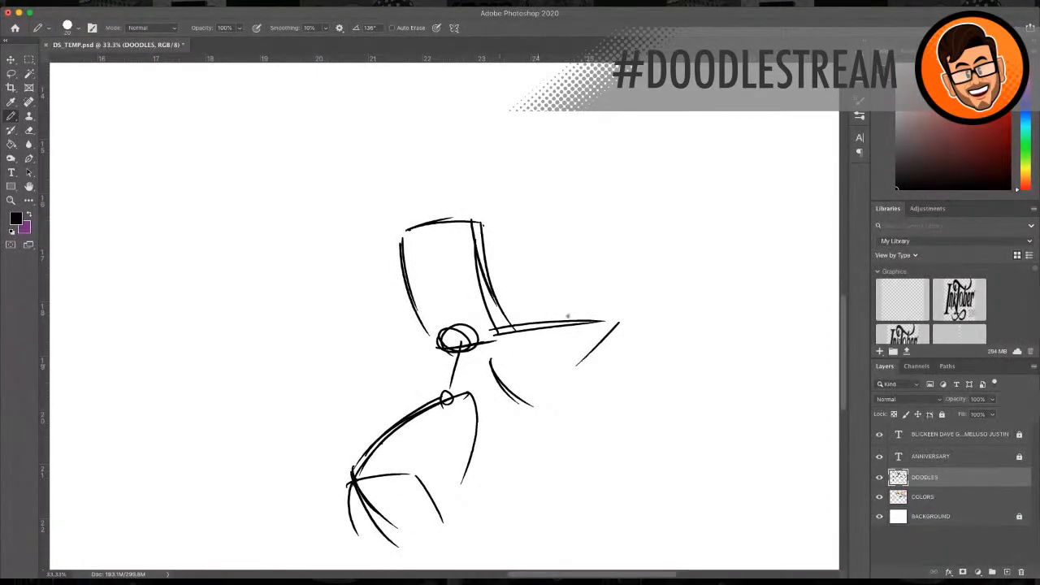
# Step: Close the foot of the bent leg and thicken the boot's calf and shin outlines
pyautogui.scroll(-2, 566, 325)
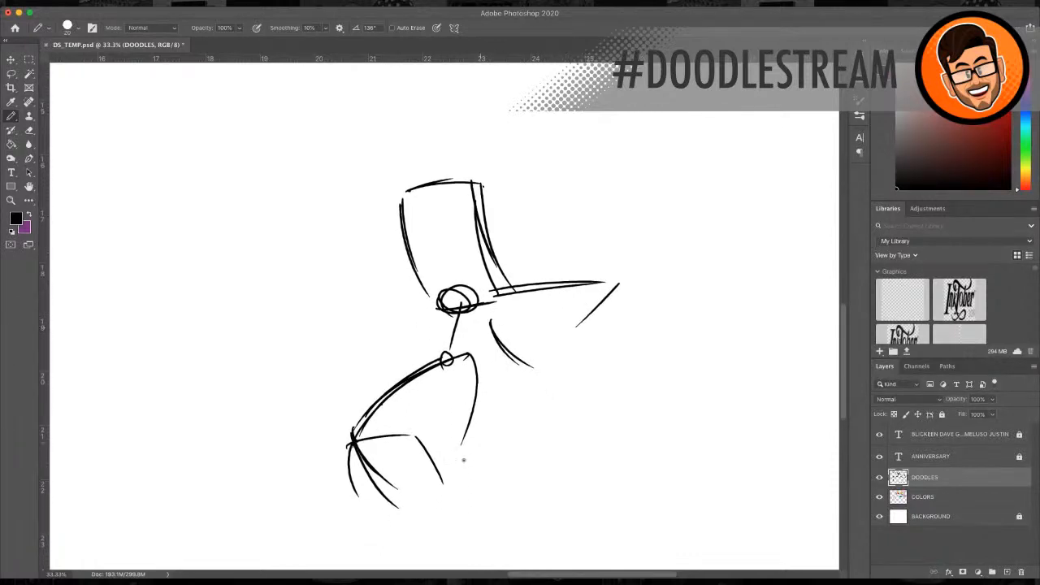
pyautogui.moveTo(363, 444)
pyautogui.mouseDown()
pyautogui.moveTo(353, 486)
pyautogui.moveTo(426, 493)
pyautogui.moveTo(364, 515)
pyautogui.moveTo(429, 484)
pyautogui.mouseUp()
pyautogui.moveTo(422, 428)
pyautogui.mouseDown()
pyautogui.moveTo(433, 481)
pyautogui.moveTo(350, 444)
pyautogui.moveTo(351, 504)
pyautogui.mouseUp()
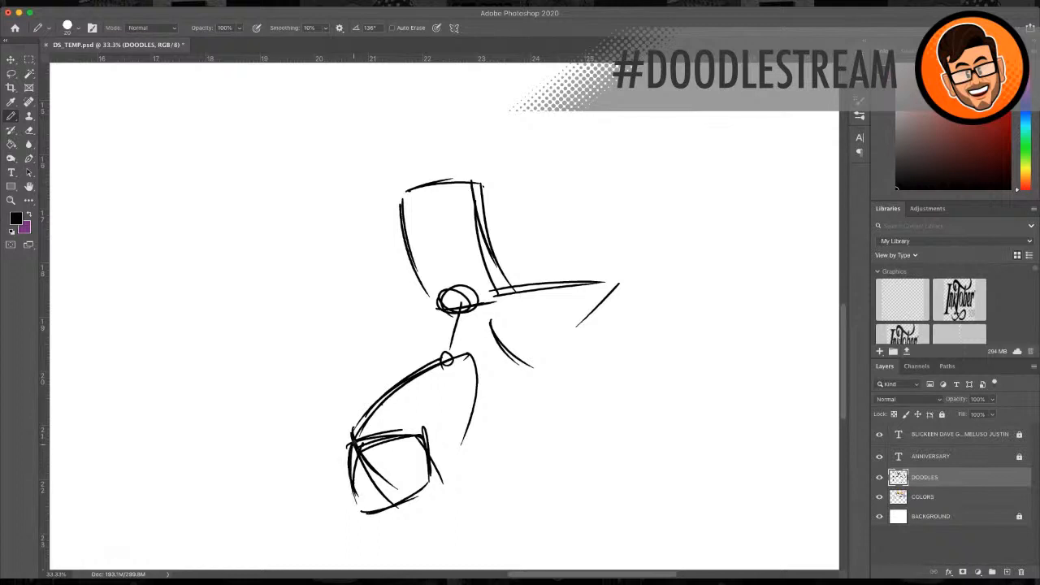
pyautogui.moveTo(351, 443)
pyautogui.mouseDown()
pyautogui.moveTo(348, 514)
pyautogui.moveTo(424, 494)
pyautogui.mouseUp()
pyautogui.moveTo(355, 436); pyautogui.dragTo(407, 388)
pyautogui.moveTo(356, 432); pyautogui.dragTo(438, 372)
pyautogui.moveTo(445, 454); pyautogui.dragTo(437, 485)
pyautogui.moveTo(464, 436); pyautogui.dragTo(440, 481)
pyautogui.moveTo(476, 359)
pyautogui.mouseDown()
pyautogui.moveTo(465, 433)
pyautogui.moveTo(444, 464)
pyautogui.mouseUp()
pyautogui.moveTo(465, 360); pyautogui.dragTo(457, 407)
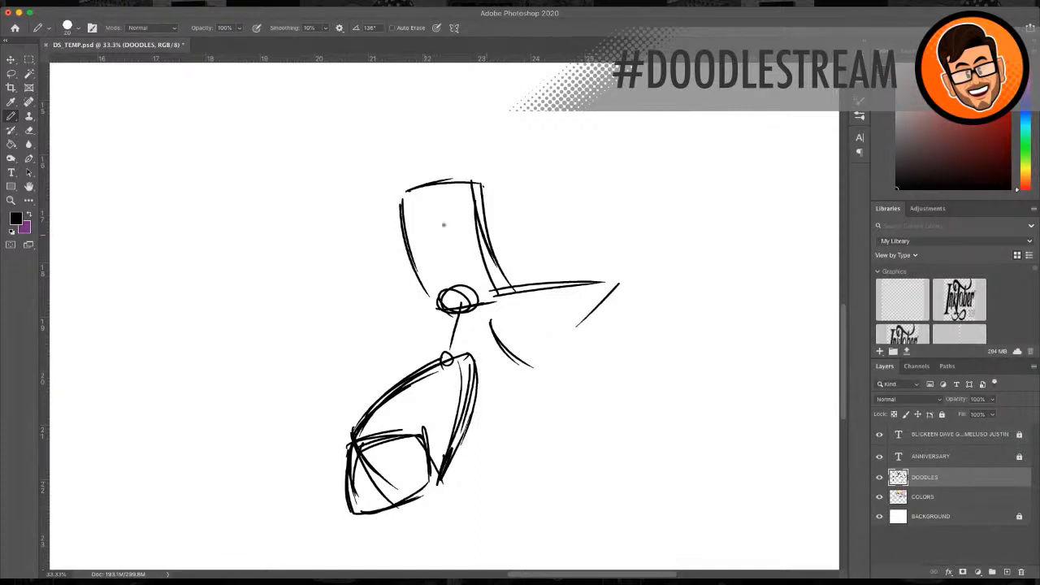
# Step: Sketch a shoulder joint with a short arm line leading to a large rounded arm cannon beside the torso
pyautogui.moveTo(404, 204)
pyautogui.mouseDown()
pyautogui.moveTo(412, 216)
pyautogui.moveTo(401, 197)
pyautogui.moveTo(350, 217)
pyautogui.mouseUp()
pyautogui.moveTo(276, 179)
pyautogui.mouseDown()
pyautogui.moveTo(339, 165)
pyautogui.moveTo(284, 173)
pyautogui.moveTo(299, 237)
pyautogui.mouseUp()
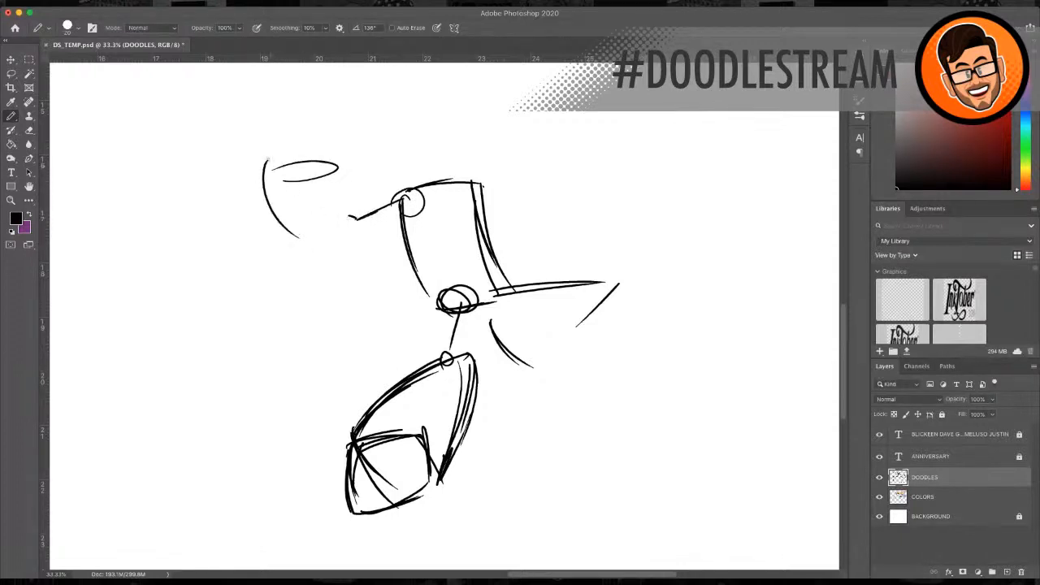
pyautogui.moveTo(329, 133)
pyautogui.mouseDown()
pyautogui.moveTo(263, 151)
pyautogui.moveTo(342, 135)
pyautogui.moveTo(351, 191)
pyautogui.mouseUp()
pyautogui.moveTo(260, 156)
pyautogui.mouseDown()
pyautogui.moveTo(292, 234)
pyautogui.moveTo(321, 242)
pyautogui.moveTo(348, 232)
pyautogui.mouseUp()
pyautogui.moveTo(340, 133); pyautogui.dragTo(366, 212)
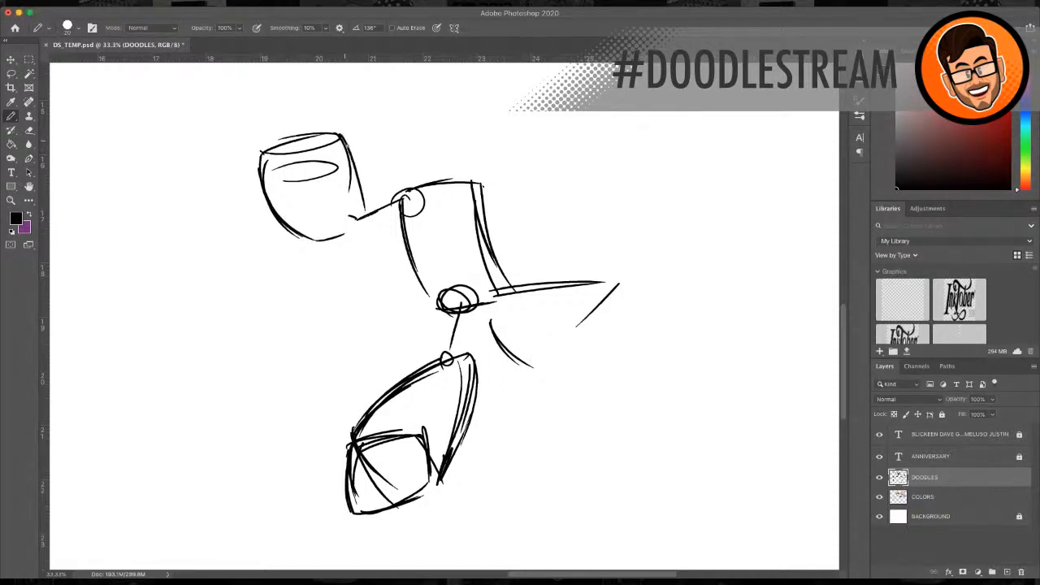
pyautogui.moveTo(350, 158); pyautogui.dragTo(345, 242)
pyautogui.moveTo(286, 218)
pyautogui.mouseDown()
pyautogui.moveTo(325, 247)
pyautogui.moveTo(351, 243)
pyautogui.moveTo(342, 249)
pyautogui.mouseUp()
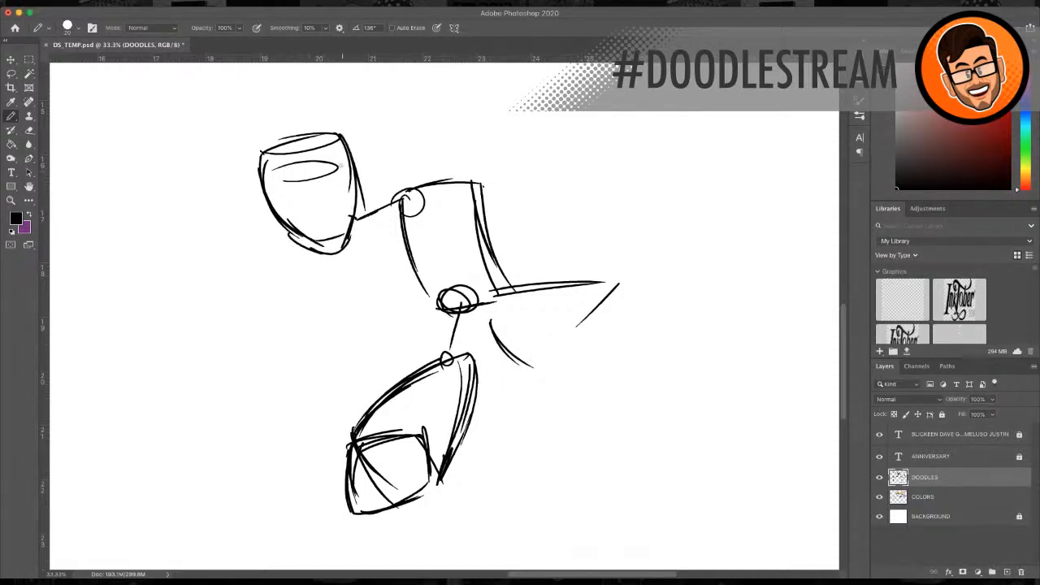
# Step: Firm up the arm between shoulder and cannon, and close the torso with a waist line
pyautogui.moveTo(351, 156); pyautogui.dragTo(355, 234)
pyautogui.moveTo(350, 179)
pyautogui.mouseDown()
pyautogui.moveTo(358, 244)
pyautogui.moveTo(402, 226)
pyautogui.moveTo(409, 190)
pyautogui.moveTo(431, 208)
pyautogui.moveTo(420, 233)
pyautogui.mouseUp()
pyautogui.moveTo(428, 289); pyautogui.dragTo(497, 265)
pyautogui.moveTo(488, 254); pyautogui.dragTo(499, 270)
# Step: Sketch the opposite arm stretched outward, with a flared forearm and a clenched fist
pyautogui.moveTo(467, 180); pyautogui.dragTo(491, 178)
pyautogui.moveTo(491, 178)
pyautogui.mouseDown()
pyautogui.moveTo(512, 217)
pyautogui.moveTo(483, 213)
pyautogui.moveTo(512, 236)
pyautogui.mouseUp()
pyautogui.moveTo(491, 180)
pyautogui.mouseDown()
pyautogui.moveTo(510, 219)
pyautogui.moveTo(540, 229)
pyautogui.moveTo(574, 186)
pyautogui.moveTo(595, 211)
pyautogui.mouseUp()
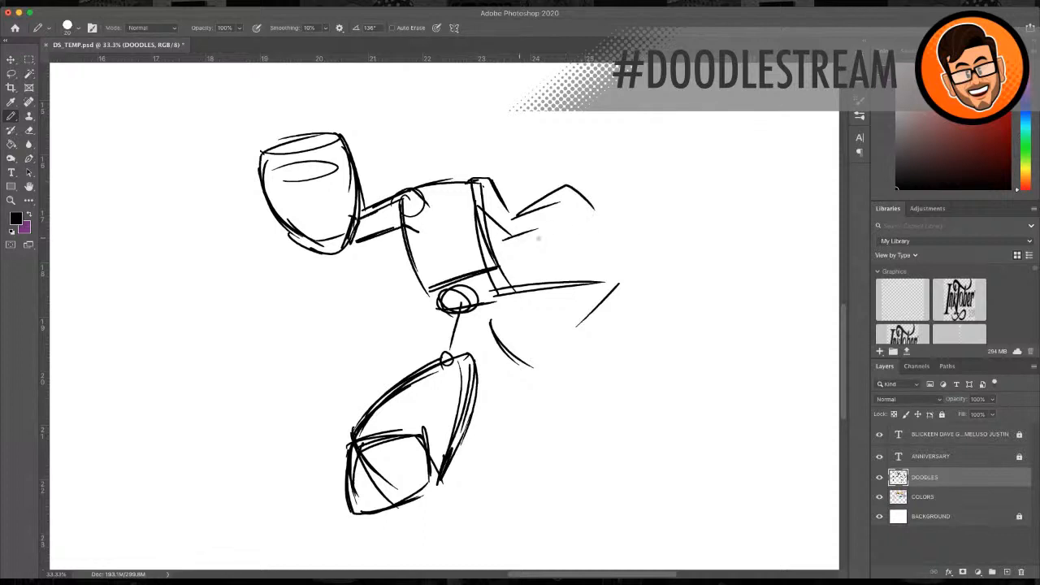
pyautogui.moveTo(515, 241); pyautogui.dragTo(572, 238)
pyautogui.moveTo(578, 187); pyautogui.dragTo(590, 225)
pyautogui.moveTo(584, 187)
pyautogui.mouseDown()
pyautogui.moveTo(590, 221)
pyautogui.moveTo(520, 233)
pyautogui.moveTo(563, 234)
pyautogui.moveTo(592, 226)
pyautogui.mouseUp()
pyautogui.moveTo(579, 187)
pyautogui.mouseDown()
pyautogui.moveTo(569, 172)
pyautogui.moveTo(596, 187)
pyautogui.moveTo(582, 188)
pyautogui.moveTo(611, 175)
pyautogui.moveTo(613, 200)
pyautogui.mouseUp()
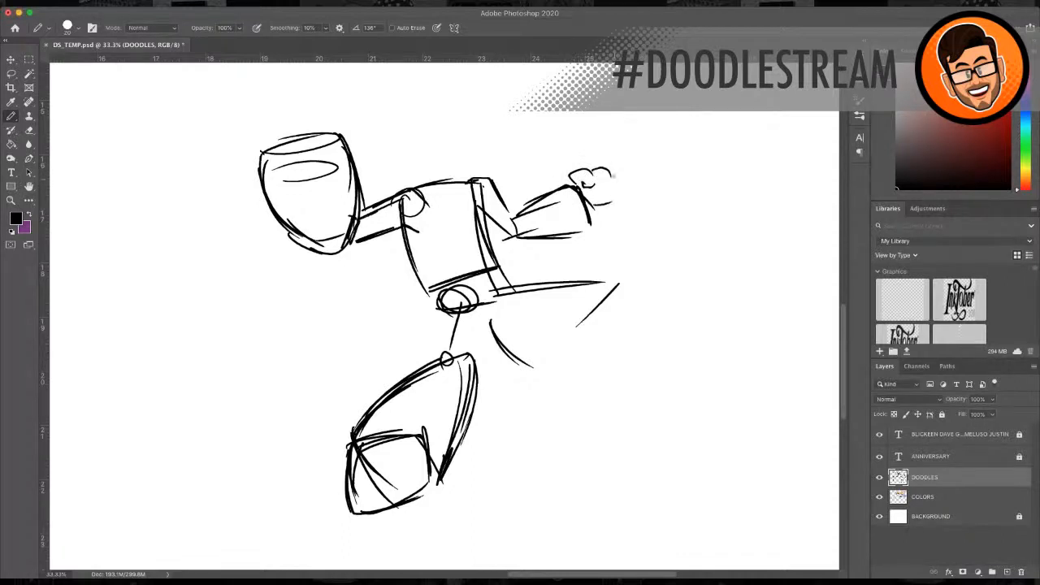
pyautogui.moveTo(608, 165)
pyautogui.mouseDown()
pyautogui.moveTo(618, 192)
pyautogui.moveTo(590, 176)
pyautogui.moveTo(621, 205)
pyautogui.mouseUp()
# Step: Sketch a round head above the torso with a pointed helmet brow line across it
pyautogui.moveTo(400, 148)
pyautogui.mouseDown()
pyautogui.moveTo(439, 105)
pyautogui.moveTo(385, 151)
pyautogui.moveTo(443, 176)
pyautogui.mouseUp()
pyautogui.moveTo(465, 105); pyautogui.dragTo(457, 171)
pyautogui.moveTo(398, 140); pyautogui.dragTo(466, 127)
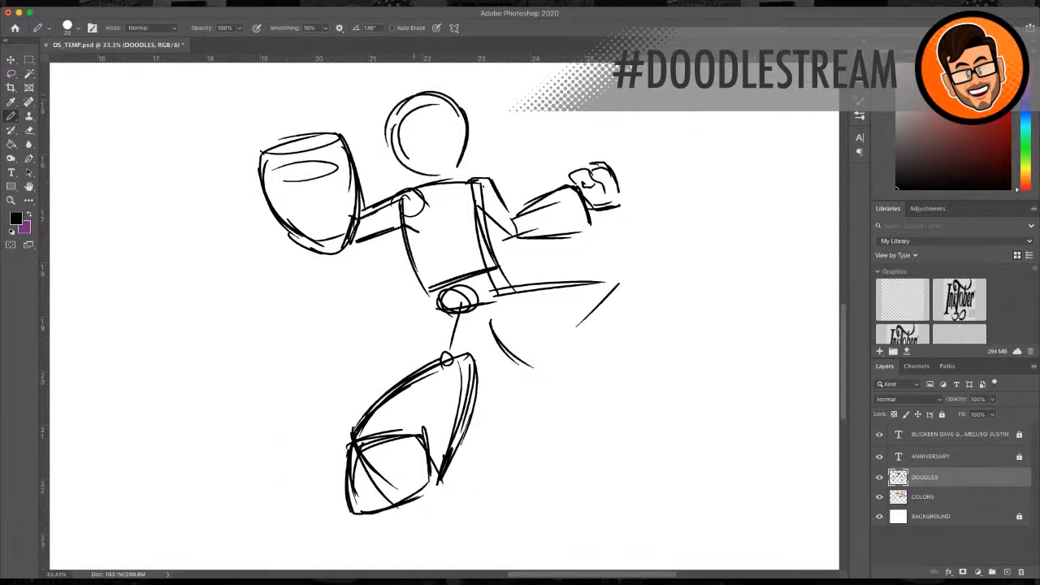
pyautogui.moveTo(407, 96)
pyautogui.mouseDown()
pyautogui.moveTo(393, 135)
pyautogui.moveTo(425, 174)
pyautogui.moveTo(450, 181)
pyautogui.mouseUp()
pyautogui.moveTo(393, 138)
pyautogui.mouseDown()
pyautogui.moveTo(405, 121)
pyautogui.moveTo(439, 130)
pyautogui.moveTo(465, 116)
pyautogui.moveTo(473, 134)
pyautogui.mouseUp()
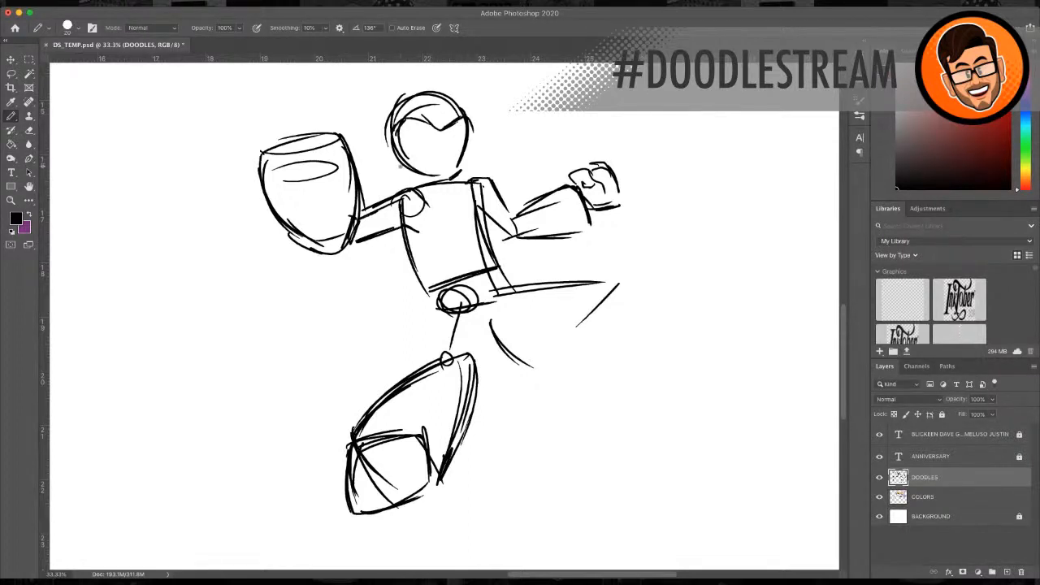
# Step: Refine the jaw and helmet outline, and add ear pieces and a crest to the helmet
pyautogui.moveTo(402, 166)
pyautogui.mouseDown()
pyautogui.moveTo(446, 177)
pyautogui.moveTo(461, 136)
pyautogui.mouseUp()
pyautogui.moveTo(386, 124); pyautogui.dragTo(377, 147)
pyautogui.moveTo(473, 124); pyautogui.dragTo(481, 148)
pyautogui.moveTo(395, 90)
pyautogui.mouseDown()
pyautogui.moveTo(445, 119)
pyautogui.moveTo(428, 84)
pyautogui.moveTo(448, 86)
pyautogui.moveTo(448, 99)
pyautogui.mouseUp()
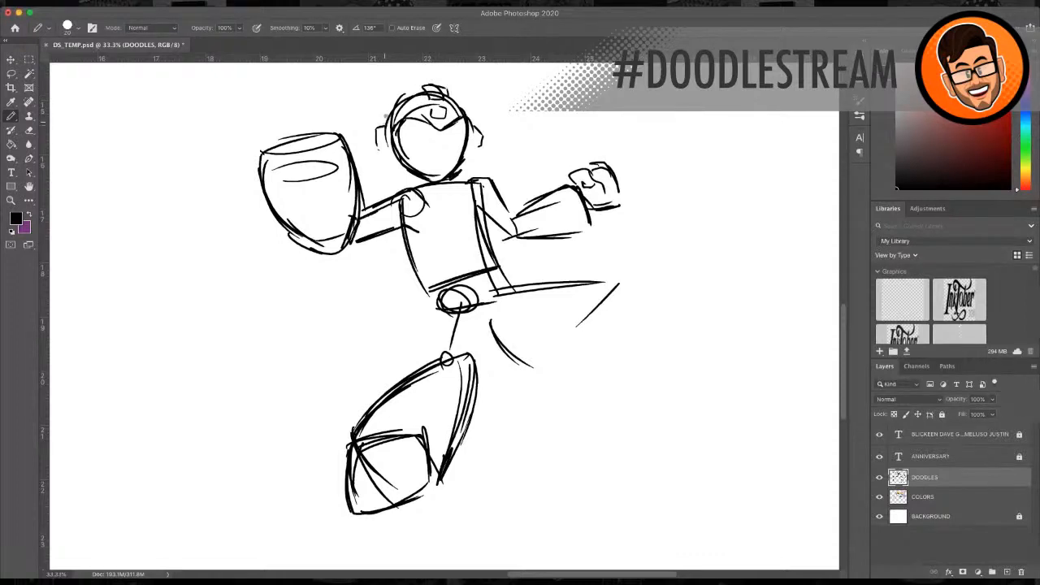
pyautogui.moveTo(388, 130)
pyautogui.mouseDown()
pyautogui.moveTo(397, 90)
pyautogui.moveTo(451, 81)
pyautogui.moveTo(472, 118)
pyautogui.mouseUp()
pyautogui.moveTo(442, 85); pyautogui.dragTo(471, 116)
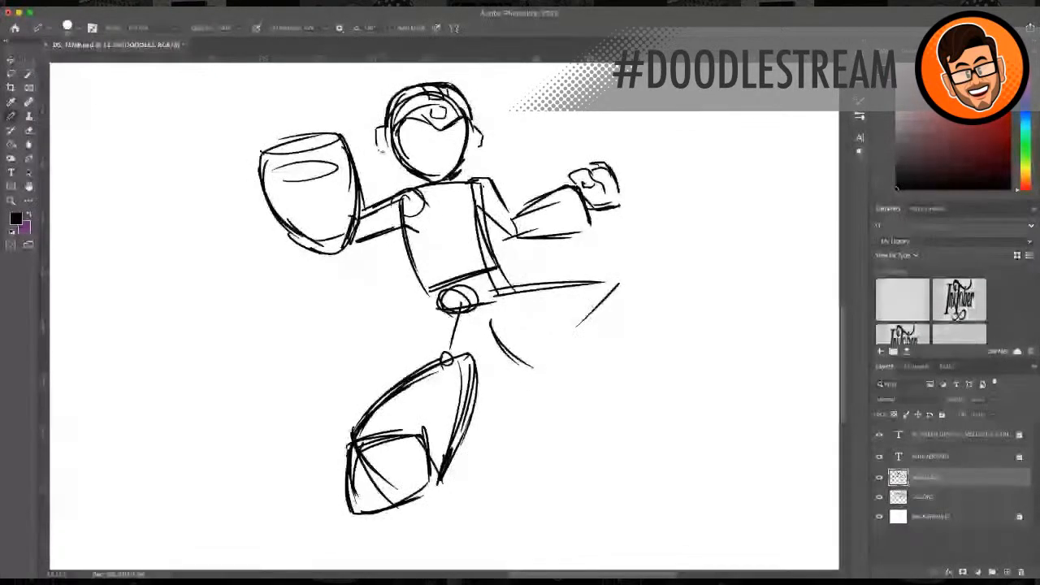
pyautogui.moveTo(389, 138); pyautogui.dragTo(418, 178)
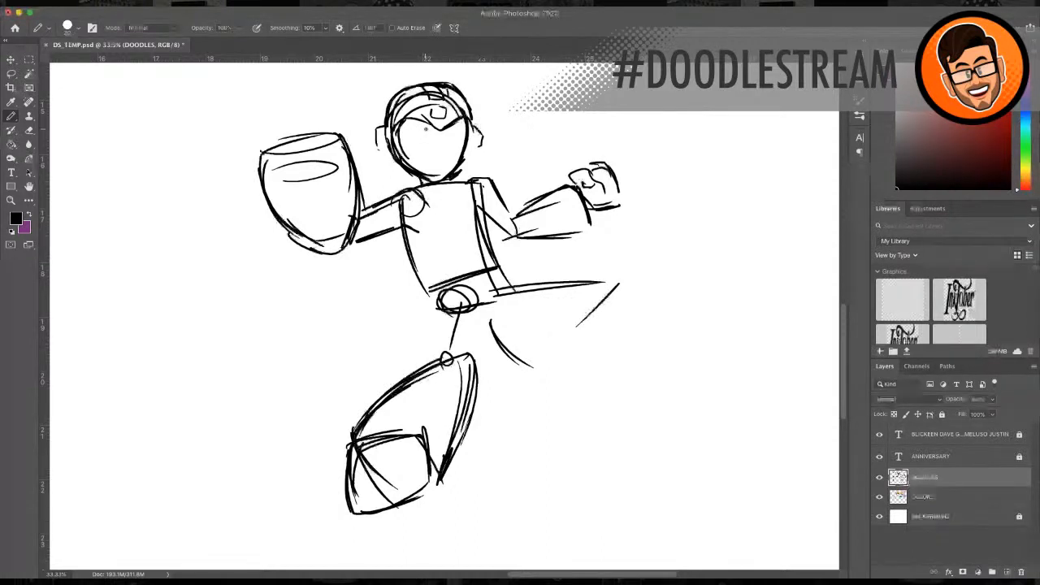
# Step: Draw the face with angry eyes, nose and mouth, and complete the helmet's round ear pieces
pyautogui.moveTo(408, 130)
pyautogui.mouseDown()
pyautogui.moveTo(429, 131)
pyautogui.moveTo(420, 150)
pyautogui.moveTo(455, 142)
pyautogui.moveTo(430, 131)
pyautogui.moveTo(416, 143)
pyautogui.moveTo(445, 145)
pyautogui.mouseUp()
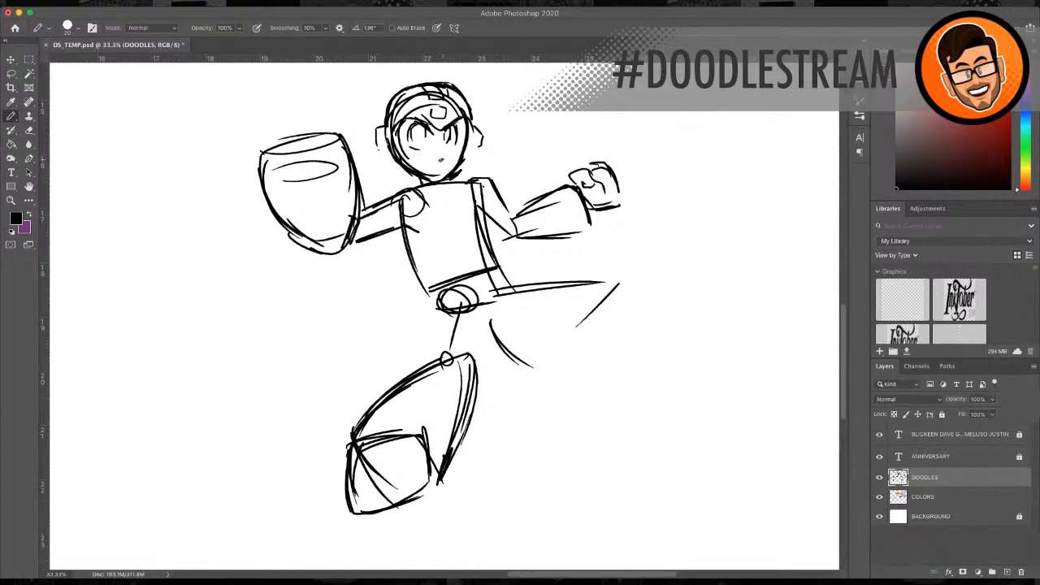
pyautogui.moveTo(443, 157)
pyautogui.mouseDown()
pyautogui.moveTo(421, 161)
pyautogui.moveTo(446, 155)
pyautogui.moveTo(416, 135)
pyautogui.moveTo(448, 139)
pyautogui.mouseUp()
pyautogui.moveTo(377, 128)
pyautogui.mouseDown()
pyautogui.moveTo(380, 153)
pyautogui.moveTo(375, 139)
pyautogui.mouseUp()
pyautogui.moveTo(375, 150); pyautogui.dragTo(388, 155)
pyautogui.moveTo(469, 149)
pyautogui.mouseDown()
pyautogui.moveTo(480, 154)
pyautogui.moveTo(480, 142)
pyautogui.moveTo(480, 154)
pyautogui.mouseUp()
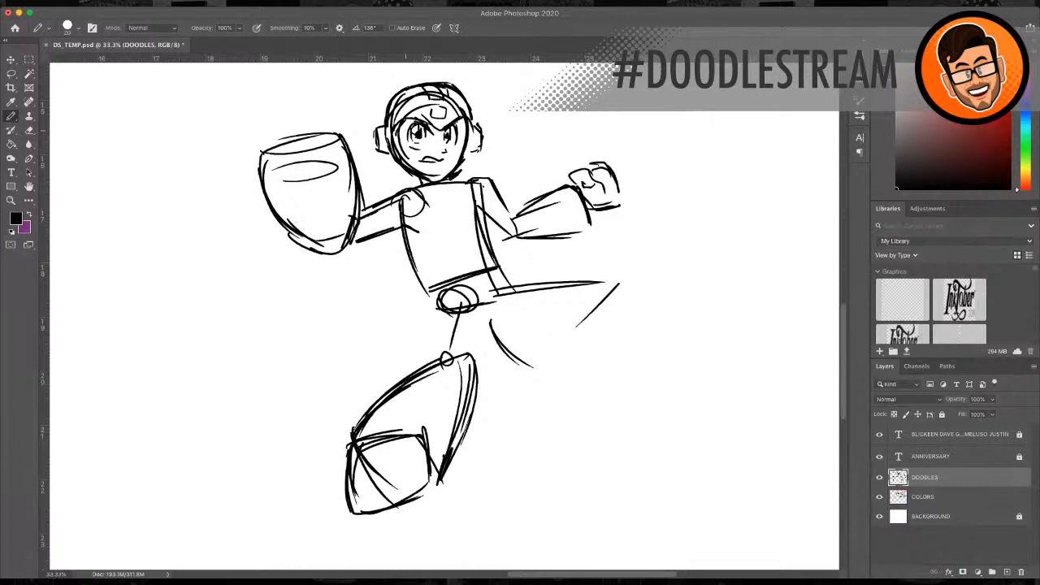
pyautogui.moveTo(379, 119)
pyautogui.mouseDown()
pyautogui.moveTo(387, 128)
pyautogui.moveTo(375, 144)
pyautogui.mouseUp()
pyautogui.moveTo(379, 151); pyautogui.dragTo(390, 154)
# Step: Thicken the shoulder line and add a muzzle and shading strokes to the arm cannon
pyautogui.moveTo(418, 177)
pyautogui.mouseDown()
pyautogui.moveTo(439, 191)
pyautogui.moveTo(368, 203)
pyautogui.mouseUp()
pyautogui.moveTo(275, 147)
pyautogui.mouseDown()
pyautogui.moveTo(271, 126)
pyautogui.moveTo(301, 119)
pyautogui.moveTo(319, 118)
pyautogui.moveTo(319, 143)
pyautogui.mouseUp()
pyautogui.moveTo(265, 145)
pyautogui.mouseDown()
pyautogui.moveTo(322, 139)
pyautogui.moveTo(274, 145)
pyautogui.moveTo(298, 117)
pyautogui.moveTo(257, 156)
pyautogui.moveTo(299, 220)
pyautogui.moveTo(281, 191)
pyautogui.moveTo(284, 210)
pyautogui.mouseUp()
pyautogui.moveTo(271, 177)
pyautogui.mouseDown()
pyautogui.moveTo(281, 175)
pyautogui.moveTo(262, 185)
pyautogui.mouseUp()
pyautogui.moveTo(267, 148); pyautogui.dragTo(284, 220)
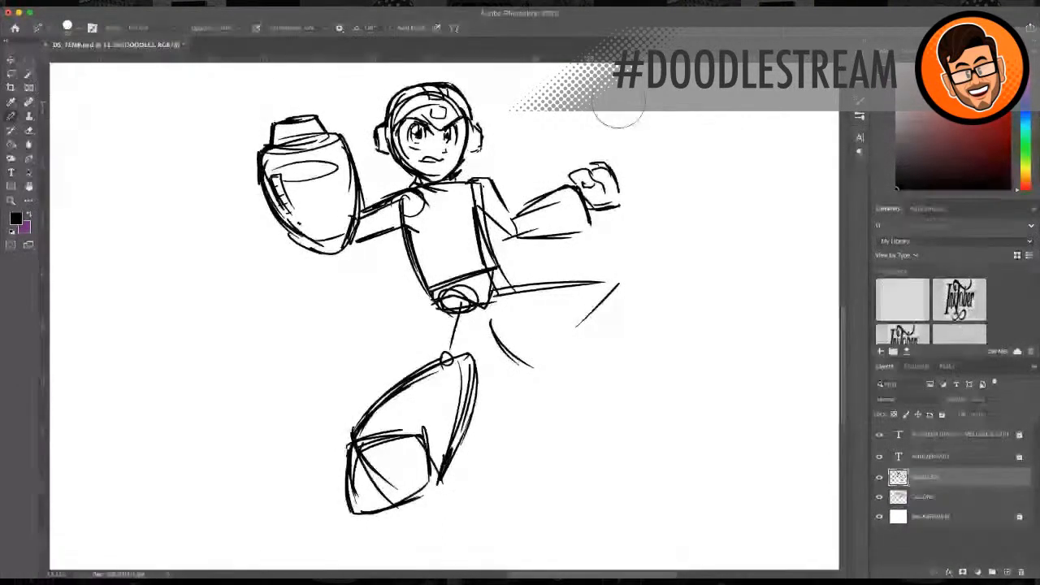
# Step: Erase the outstretched arm opposite the cannon and redraw it shorter with a flared forearm
pyautogui.moveTo(548, 181)
pyautogui.mouseDown()
pyautogui.moveTo(520, 236)
pyautogui.moveTo(569, 243)
pyautogui.moveTo(509, 229)
pyautogui.moveTo(481, 171)
pyautogui.moveTo(487, 204)
pyautogui.moveTo(498, 195)
pyautogui.mouseUp()
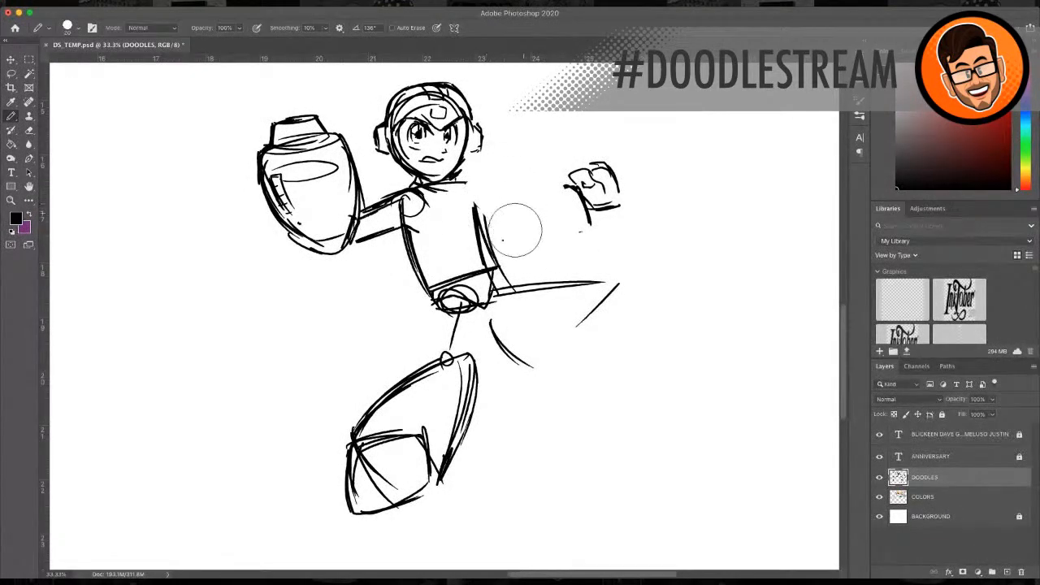
pyautogui.click(504, 241)
pyautogui.click(571, 230)
pyautogui.moveTo(461, 187)
pyautogui.mouseDown()
pyautogui.moveTo(478, 177)
pyautogui.moveTo(496, 211)
pyautogui.moveTo(491, 241)
pyautogui.moveTo(520, 200)
pyautogui.moveTo(536, 192)
pyautogui.moveTo(552, 210)
pyautogui.mouseUp()
pyautogui.moveTo(493, 241); pyautogui.dragTo(552, 238)
pyautogui.moveTo(539, 194); pyautogui.dragTo(552, 235)
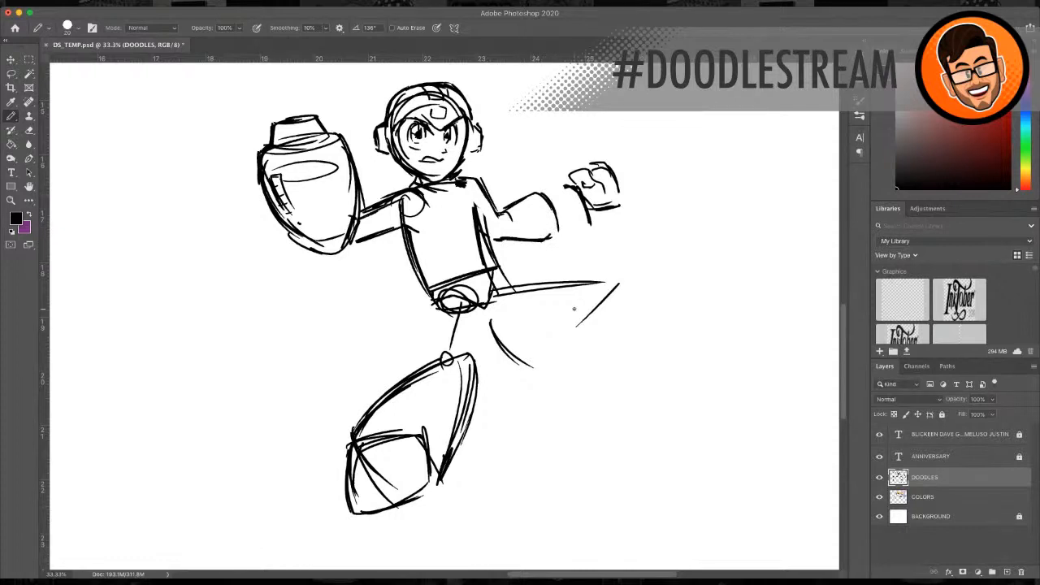
# Step: Replace the detached fist with one joined to the shortened forearm, and mark a line across the chest
pyautogui.moveTo(637, 169)
pyautogui.mouseDown()
pyautogui.moveTo(578, 165)
pyautogui.moveTo(622, 244)
pyautogui.mouseUp()
pyautogui.moveTo(538, 195)
pyautogui.mouseDown()
pyautogui.moveTo(555, 175)
pyautogui.moveTo(538, 192)
pyautogui.moveTo(556, 176)
pyautogui.moveTo(563, 199)
pyautogui.moveTo(563, 172)
pyautogui.moveTo(579, 166)
pyautogui.moveTo(586, 203)
pyautogui.moveTo(577, 206)
pyautogui.mouseUp()
pyautogui.moveTo(561, 184)
pyautogui.mouseDown()
pyautogui.moveTo(582, 179)
pyautogui.moveTo(585, 213)
pyautogui.mouseUp()
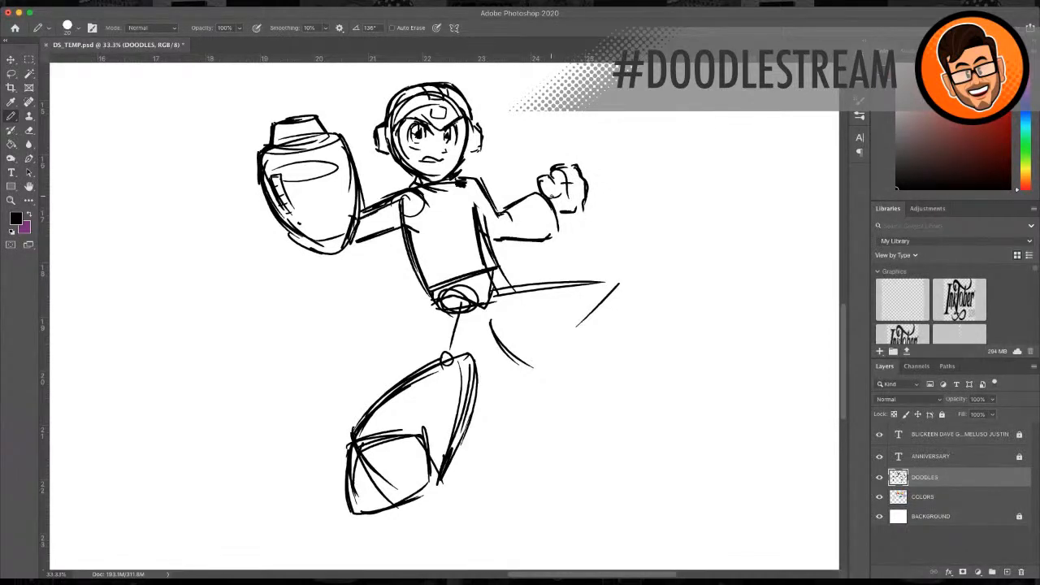
pyautogui.moveTo(550, 192); pyautogui.dragTo(509, 205)
pyautogui.moveTo(504, 246); pyautogui.dragTo(558, 226)
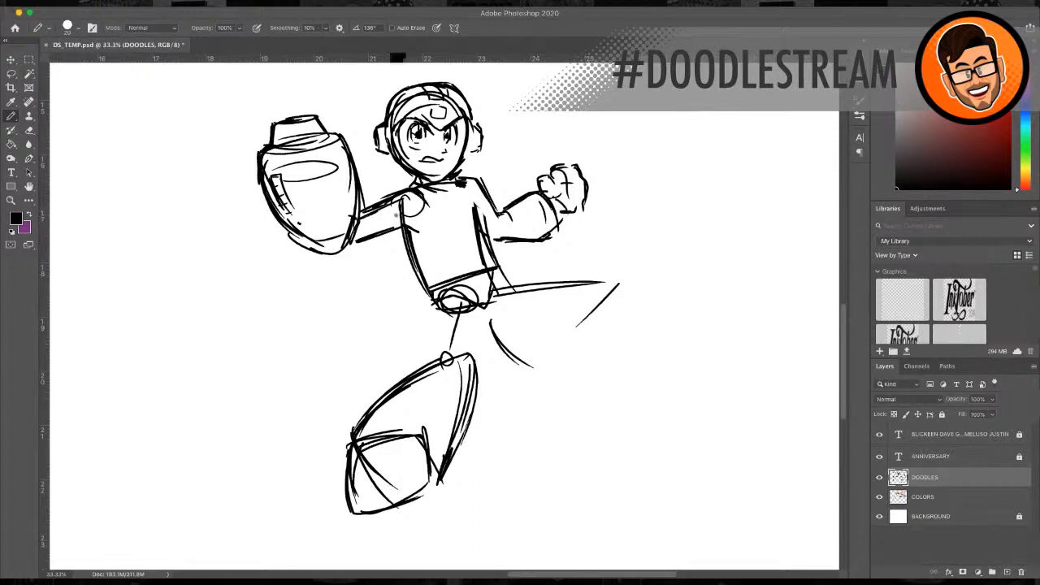
pyautogui.moveTo(445, 230); pyautogui.dragTo(473, 225)
# Step: Erase the bent standing leg, and sketch the raised thigh's upper edge and a straighter standing thigh
pyautogui.moveTo(455, 342)
pyautogui.mouseDown()
pyautogui.moveTo(476, 366)
pyautogui.moveTo(430, 356)
pyautogui.moveTo(390, 417)
pyautogui.moveTo(429, 416)
pyautogui.moveTo(455, 431)
pyautogui.moveTo(474, 482)
pyautogui.moveTo(458, 360)
pyautogui.moveTo(622, 543)
pyautogui.mouseUp()
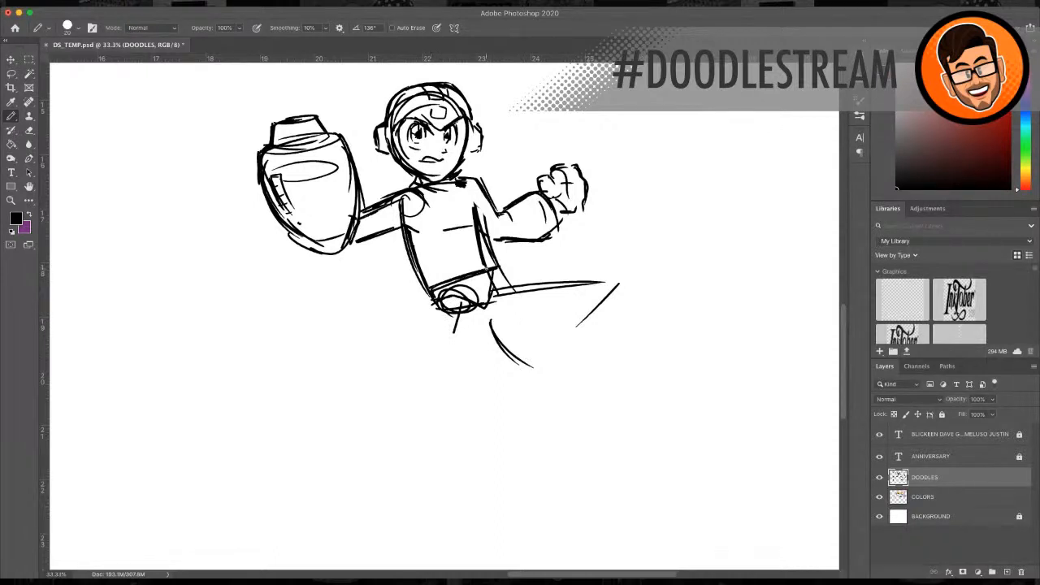
pyautogui.moveTo(492, 270)
pyautogui.mouseDown()
pyautogui.moveTo(491, 292)
pyautogui.moveTo(584, 281)
pyautogui.mouseUp()
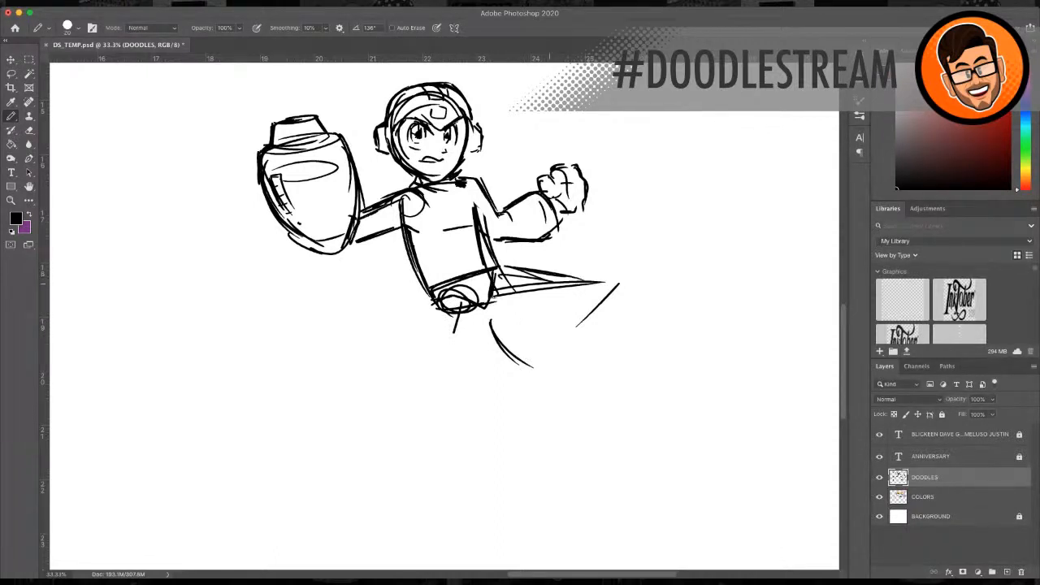
pyautogui.moveTo(436, 302)
pyautogui.mouseDown()
pyautogui.moveTo(439, 351)
pyautogui.moveTo(457, 357)
pyautogui.mouseUp()
pyautogui.moveTo(478, 304)
pyautogui.mouseDown()
pyautogui.moveTo(481, 350)
pyautogui.moveTo(481, 337)
pyautogui.mouseUp()
# Step: Sketch the standing leg's tall flared boot with a rounded knee top and thickened sides
pyautogui.moveTo(439, 304)
pyautogui.mouseDown()
pyautogui.moveTo(443, 368)
pyautogui.moveTo(501, 373)
pyautogui.moveTo(433, 426)
pyautogui.mouseUp()
pyautogui.moveTo(447, 365)
pyautogui.mouseDown()
pyautogui.moveTo(443, 451)
pyautogui.moveTo(470, 484)
pyautogui.mouseUp()
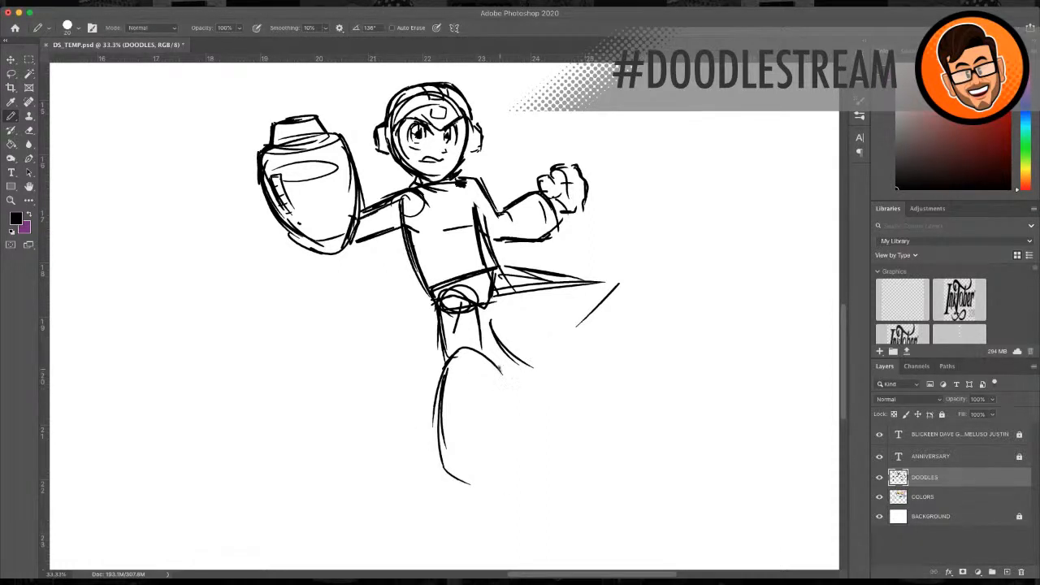
pyautogui.moveTo(498, 366); pyautogui.dragTo(533, 480)
pyautogui.moveTo(460, 351); pyautogui.dragTo(428, 471)
pyautogui.moveTo(437, 399); pyautogui.dragTo(430, 478)
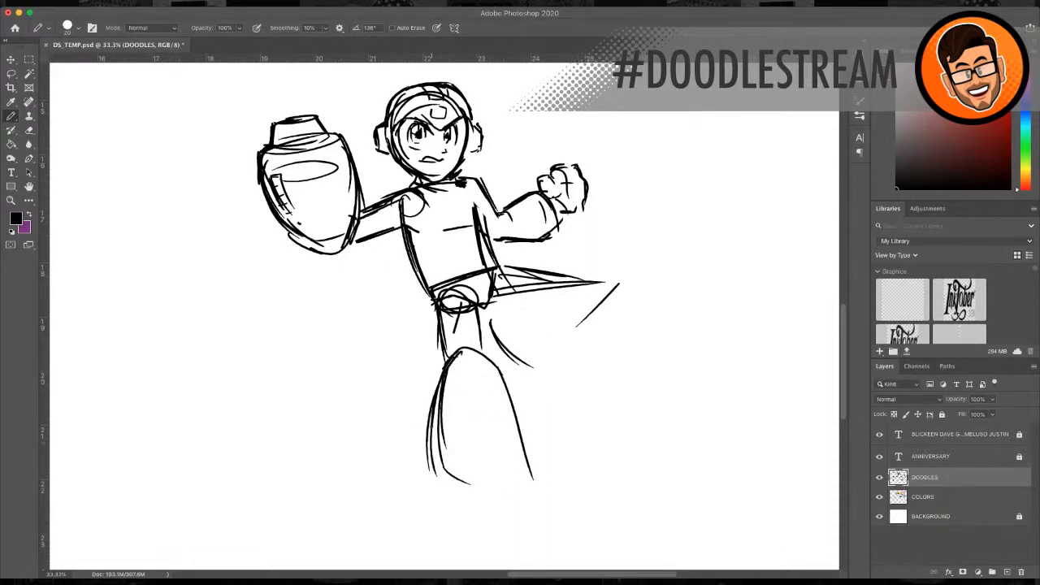
pyautogui.moveTo(432, 426); pyautogui.dragTo(502, 501)
pyautogui.moveTo(479, 355); pyautogui.dragTo(528, 478)
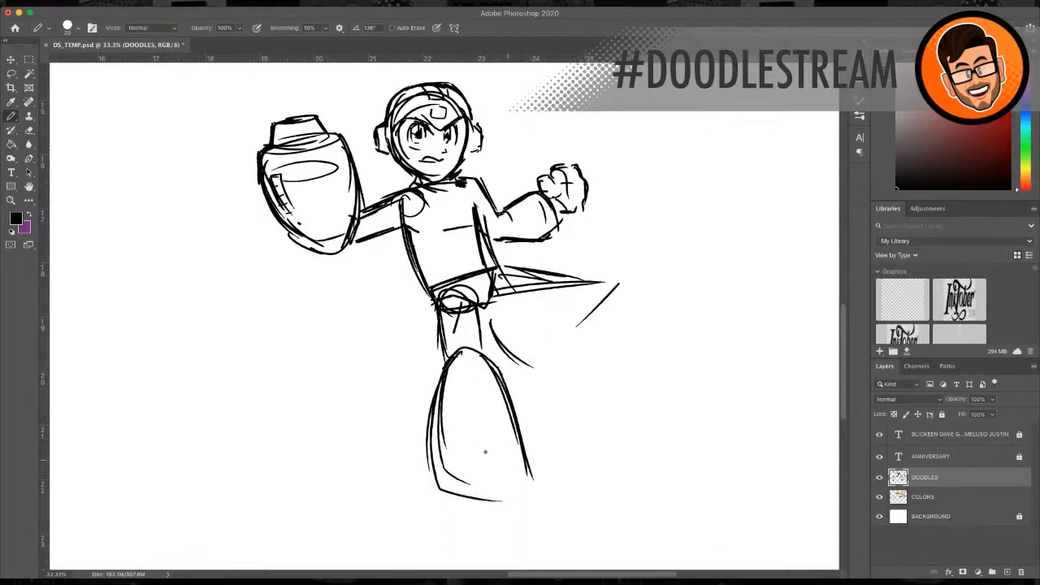
# Step: Draw the standing boot's foot with a curved toe cap and a flat sole
pyautogui.moveTo(438, 490); pyautogui.dragTo(471, 502)
pyautogui.moveTo(425, 488)
pyautogui.mouseDown()
pyautogui.moveTo(449, 493)
pyautogui.moveTo(480, 463)
pyautogui.moveTo(534, 486)
pyautogui.mouseUp()
pyautogui.moveTo(442, 491); pyautogui.dragTo(483, 463)
pyautogui.moveTo(436, 491)
pyautogui.mouseDown()
pyautogui.moveTo(504, 516)
pyautogui.moveTo(531, 511)
pyautogui.mouseUp()
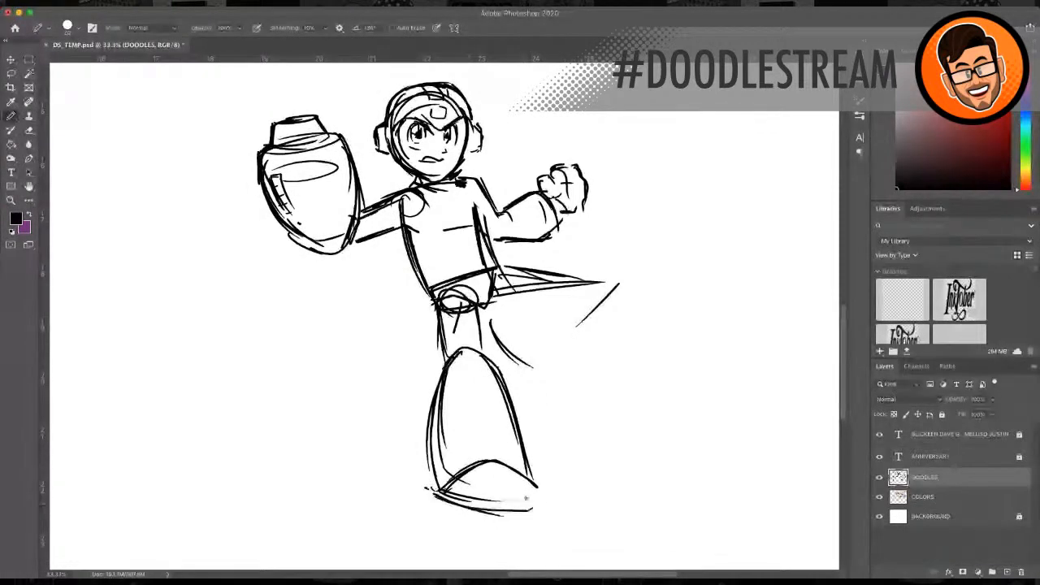
pyautogui.moveTo(489, 462)
pyautogui.mouseDown()
pyautogui.moveTo(534, 503)
pyautogui.moveTo(501, 501)
pyautogui.moveTo(542, 497)
pyautogui.mouseUp()
pyautogui.moveTo(444, 491)
pyautogui.mouseDown()
pyautogui.moveTo(509, 464)
pyautogui.moveTo(539, 517)
pyautogui.mouseUp()
pyautogui.moveTo(468, 505); pyautogui.dragTo(554, 508)
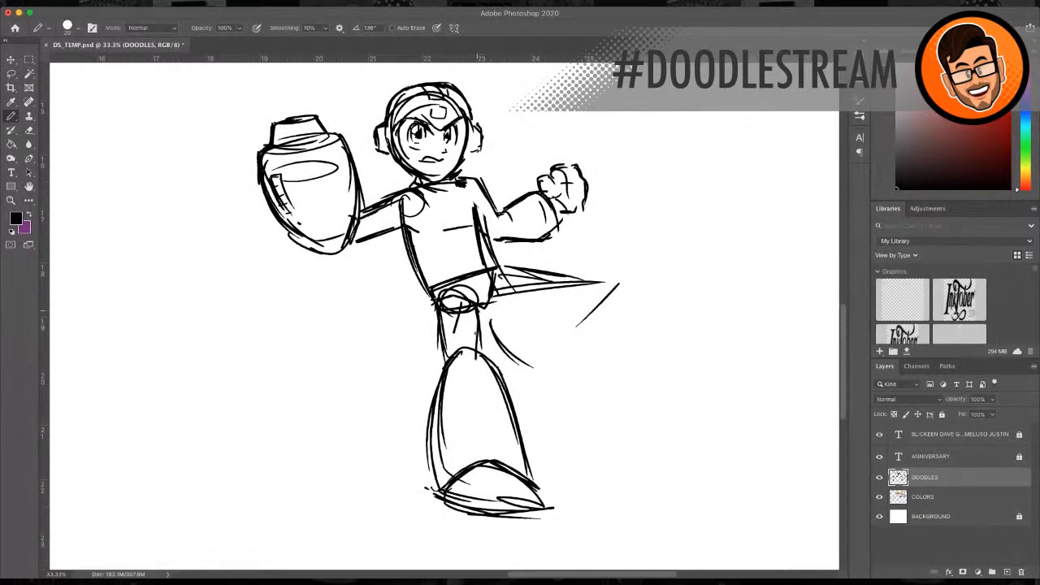
# Step: Sketch the raised leg's boot from knee to ankle with a pointed foot behind the standing boot, and reinforce the thigh's underside
pyautogui.moveTo(497, 302)
pyautogui.mouseDown()
pyautogui.moveTo(535, 305)
pyautogui.moveTo(496, 324)
pyautogui.moveTo(573, 288)
pyautogui.moveTo(591, 304)
pyautogui.moveTo(544, 370)
pyautogui.mouseUp()
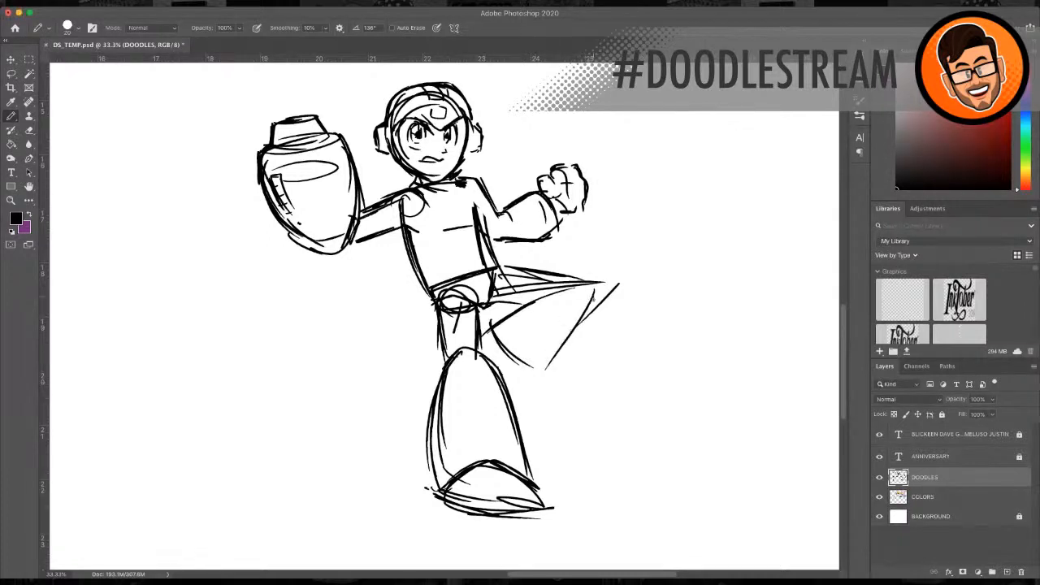
pyautogui.moveTo(593, 298)
pyautogui.mouseDown()
pyautogui.moveTo(533, 386)
pyautogui.moveTo(540, 412)
pyautogui.moveTo(568, 421)
pyautogui.mouseUp()
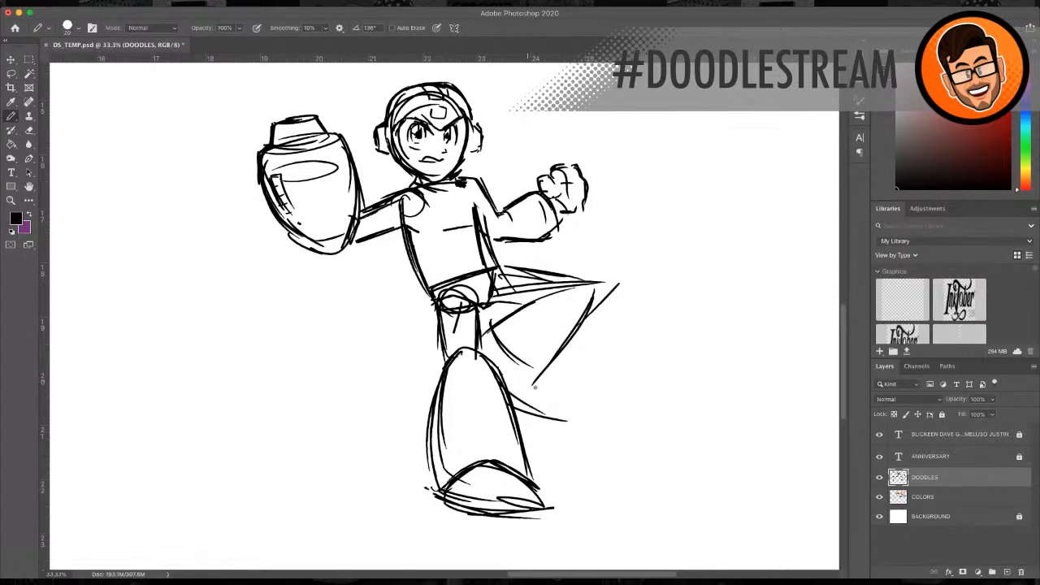
pyautogui.moveTo(530, 383); pyautogui.dragTo(556, 418)
pyautogui.moveTo(491, 357); pyautogui.dragTo(564, 421)
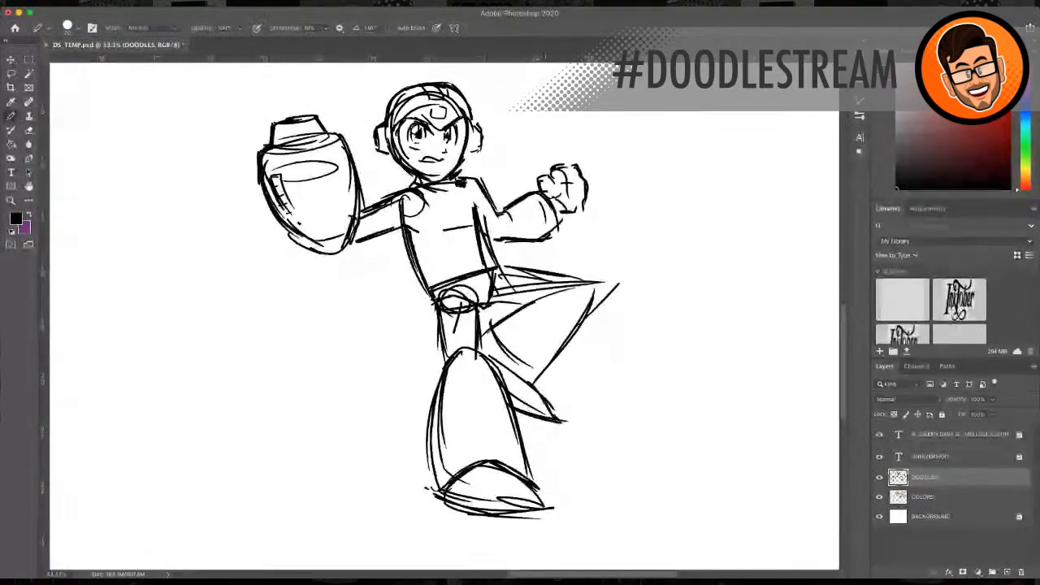
pyautogui.moveTo(477, 337)
pyautogui.mouseDown()
pyautogui.moveTo(520, 309)
pyautogui.moveTo(504, 298)
pyautogui.moveTo(533, 304)
pyautogui.mouseUp()
pyautogui.moveTo(494, 265); pyautogui.dragTo(502, 278)
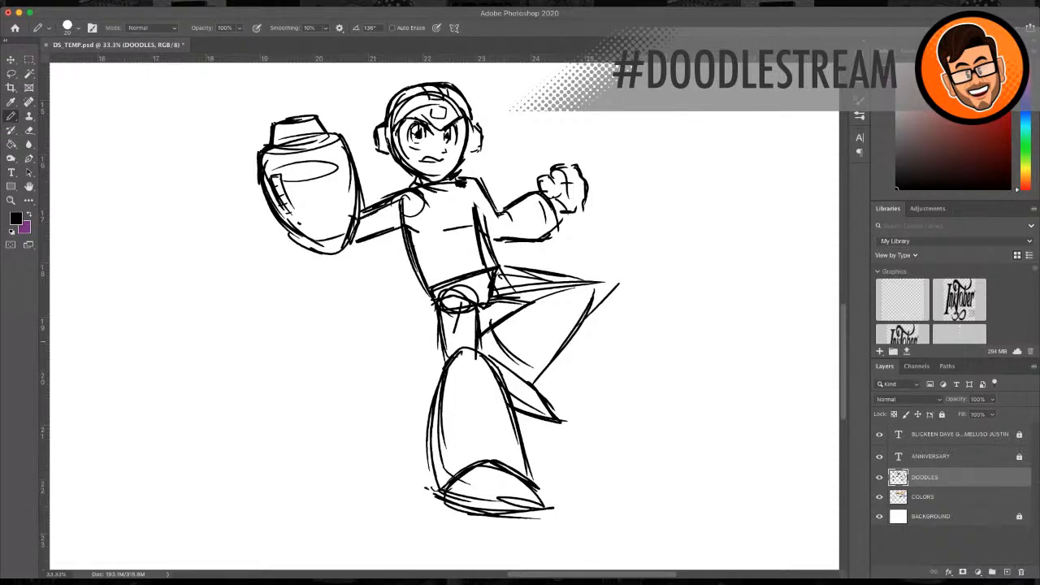
# Step: Erase the character's hips, both legs and boots up to the lower torso
pyautogui.press('z')
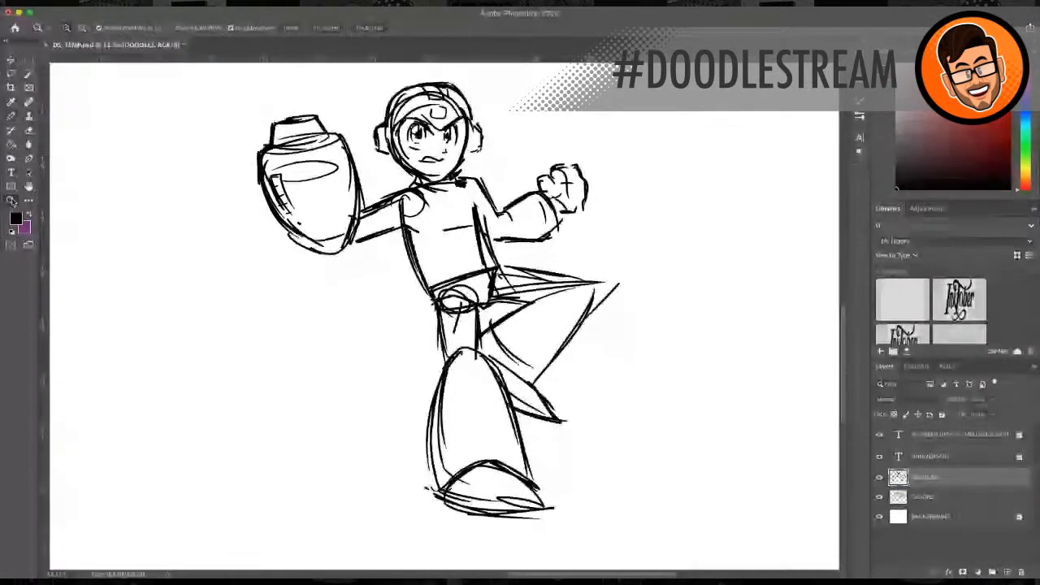
pyautogui.keyDown('alt'); pyautogui.click(365, 301); pyautogui.keyUp('alt')
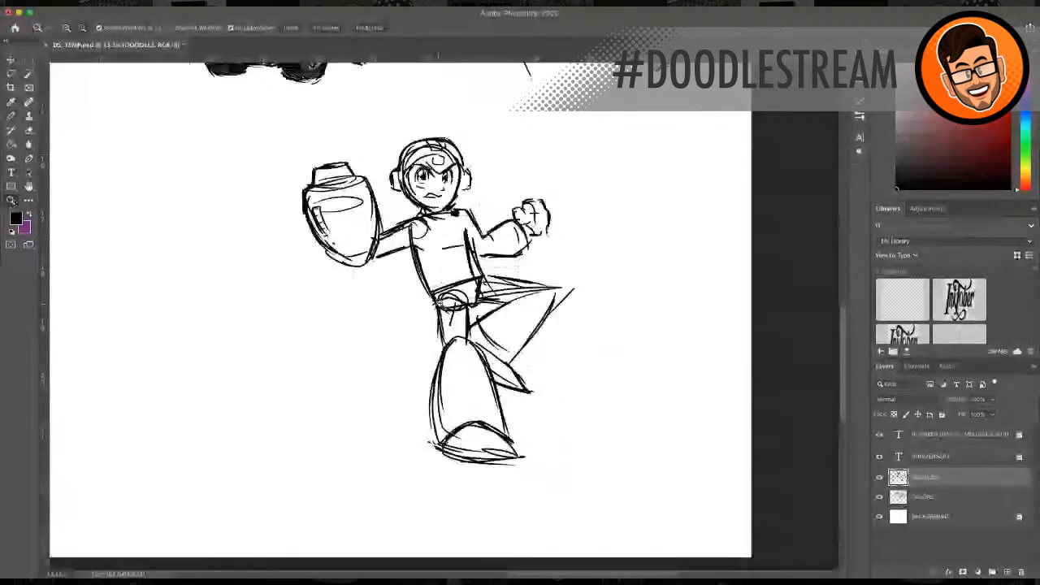
pyautogui.moveTo(439, 304); pyautogui.dragTo(446, 354)
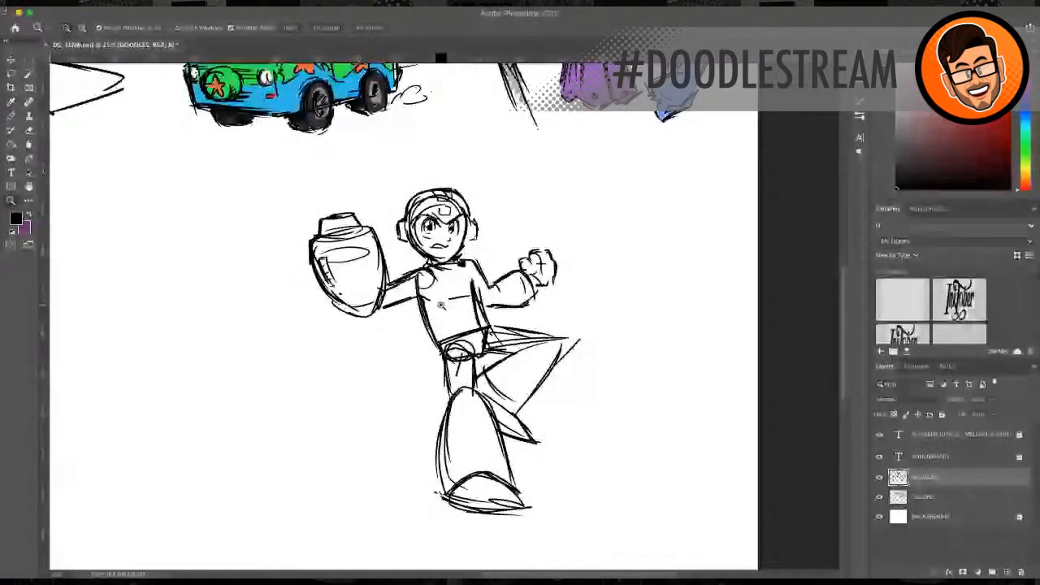
pyautogui.moveTo(446, 314); pyautogui.dragTo(456, 367)
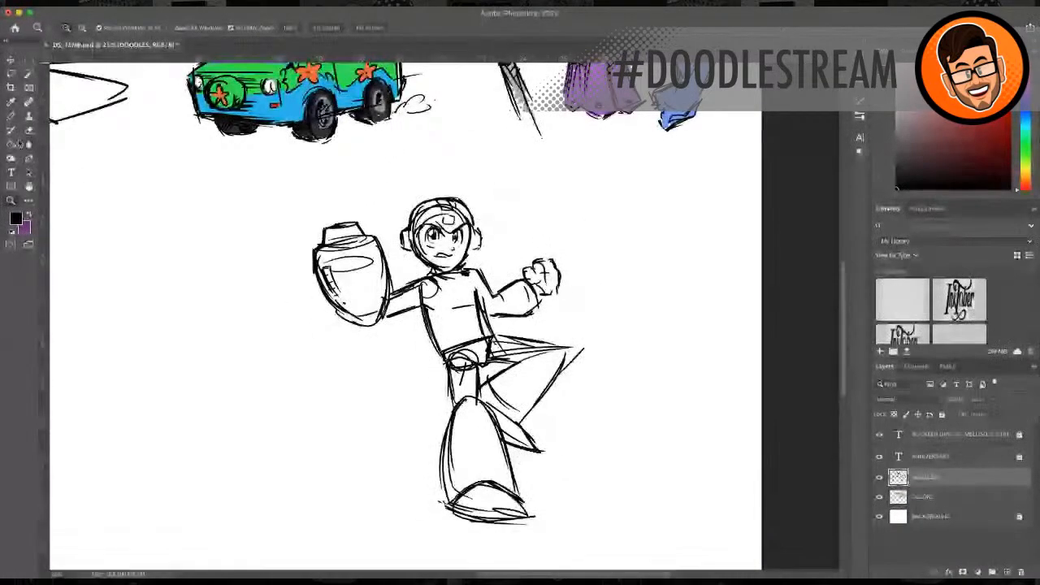
pyautogui.press('e')
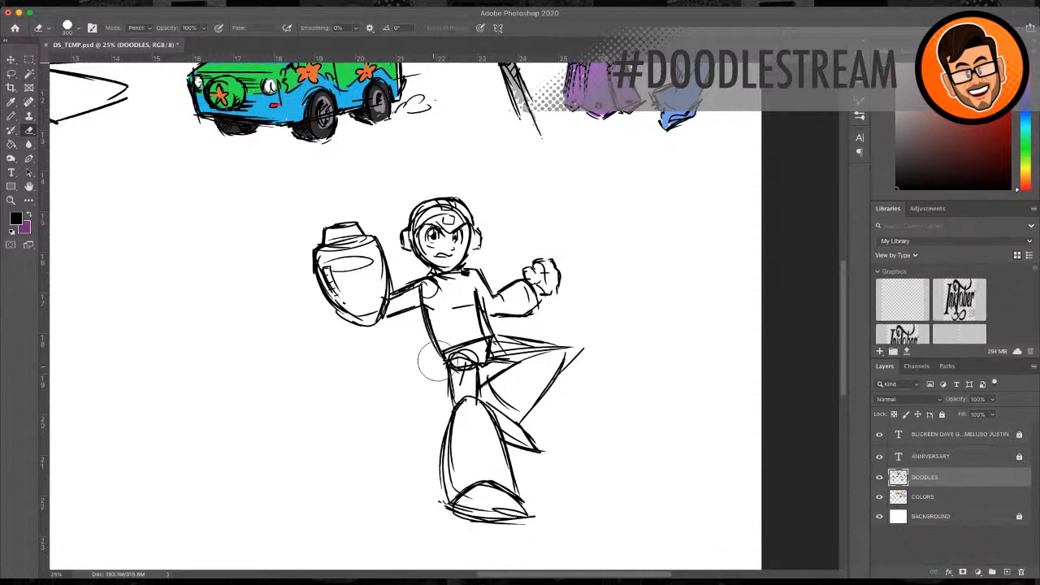
pyautogui.moveTo(428, 360)
pyautogui.mouseDown()
pyautogui.moveTo(514, 368)
pyautogui.moveTo(621, 413)
pyautogui.moveTo(519, 494)
pyautogui.moveTo(512, 522)
pyautogui.moveTo(587, 396)
pyautogui.moveTo(548, 382)
pyautogui.moveTo(554, 374)
pyautogui.moveTo(434, 396)
pyautogui.moveTo(421, 365)
pyautogui.moveTo(488, 339)
pyautogui.mouseUp()
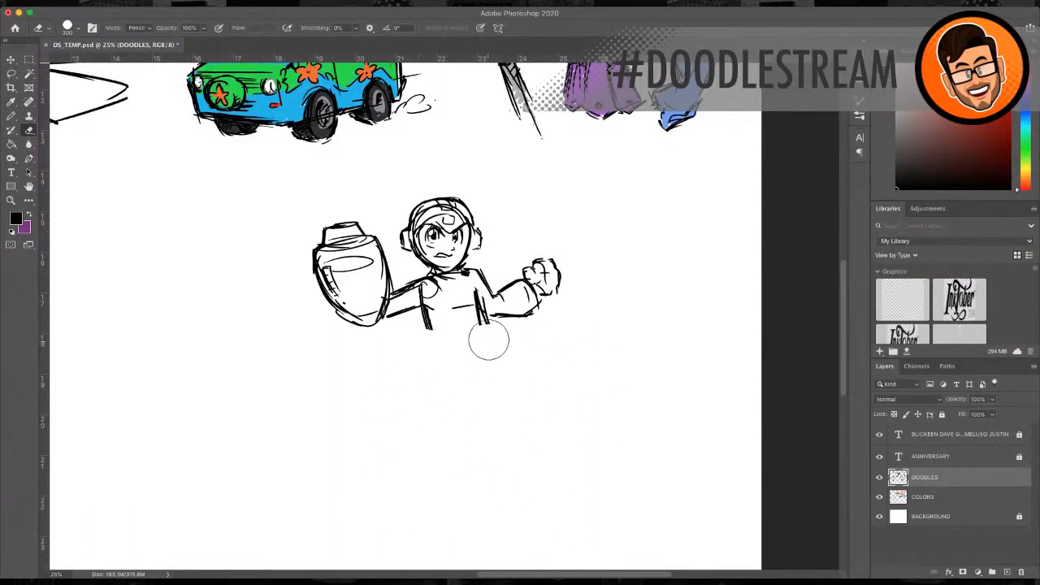
# Step: Redraw the torso's lower sides straighter, with a curved waistline and a rounded hip line beneath it
pyautogui.click(13, 201)
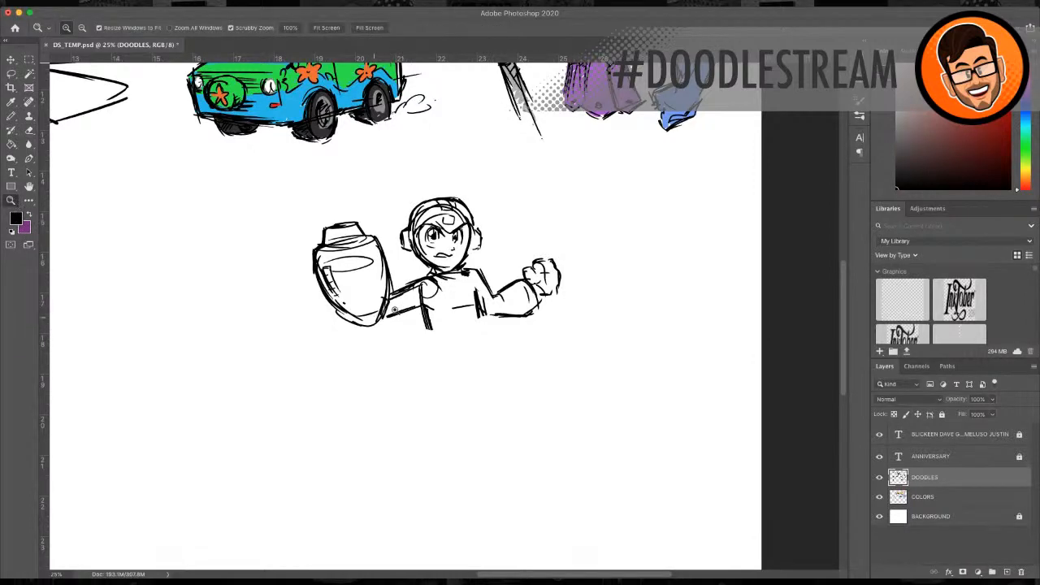
pyautogui.click(407, 309)
pyautogui.click(472, 325)
pyautogui.keyDown('alt'); pyautogui.click(487, 325); pyautogui.keyUp('alt')
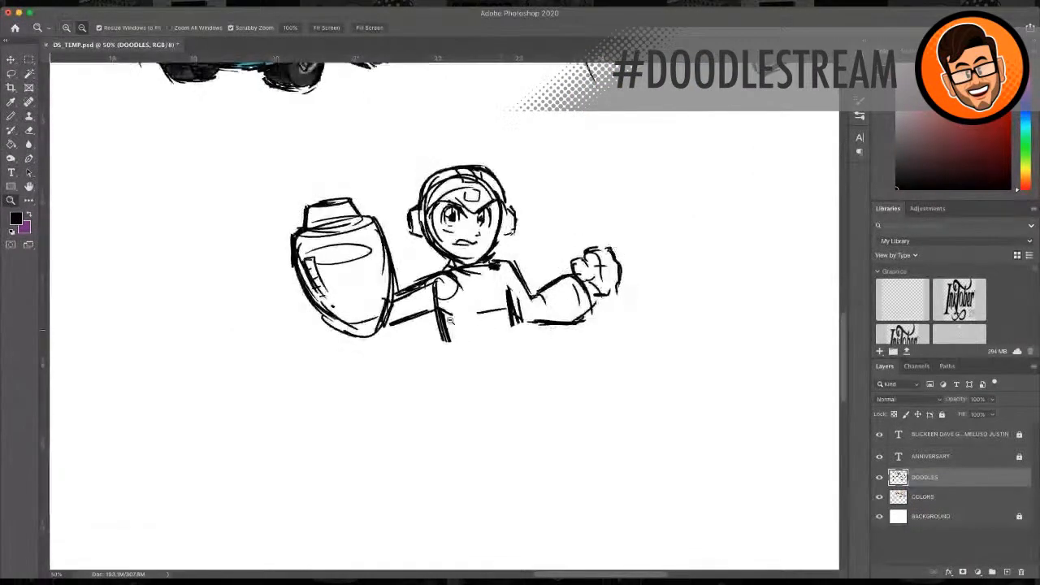
pyautogui.click(13, 117)
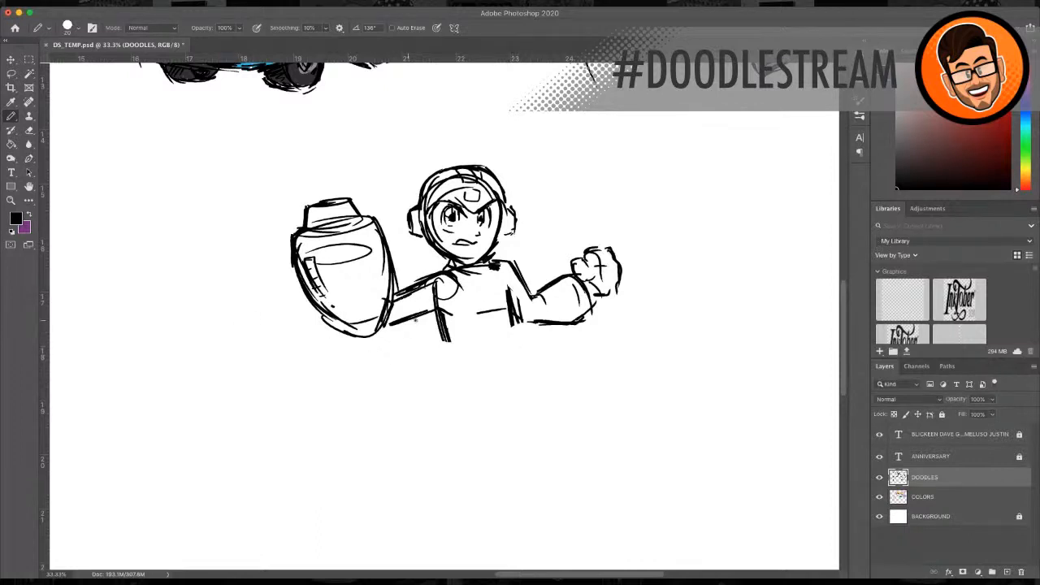
pyautogui.moveTo(445, 320)
pyautogui.mouseDown()
pyautogui.moveTo(449, 366)
pyautogui.moveTo(445, 358)
pyautogui.moveTo(483, 369)
pyautogui.mouseUp()
pyautogui.moveTo(511, 320); pyautogui.dragTo(513, 361)
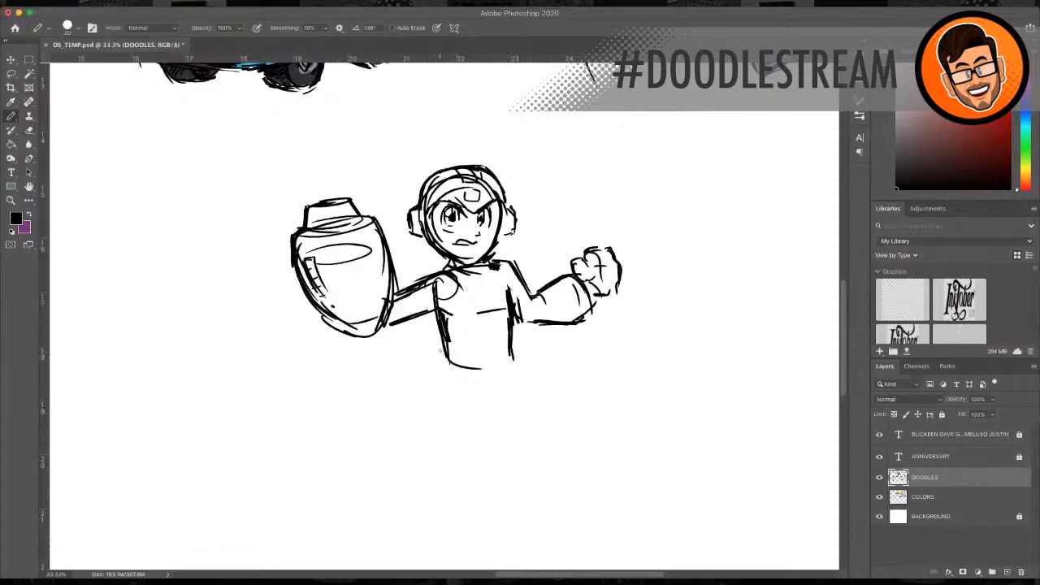
pyautogui.moveTo(452, 370)
pyautogui.mouseDown()
pyautogui.moveTo(452, 390)
pyautogui.moveTo(500, 395)
pyautogui.moveTo(513, 370)
pyautogui.mouseUp()
# Step: Sketch the outer contours of two legs in a wide stance, with one knee bent outward
pyautogui.scroll(-3, 549, 343)
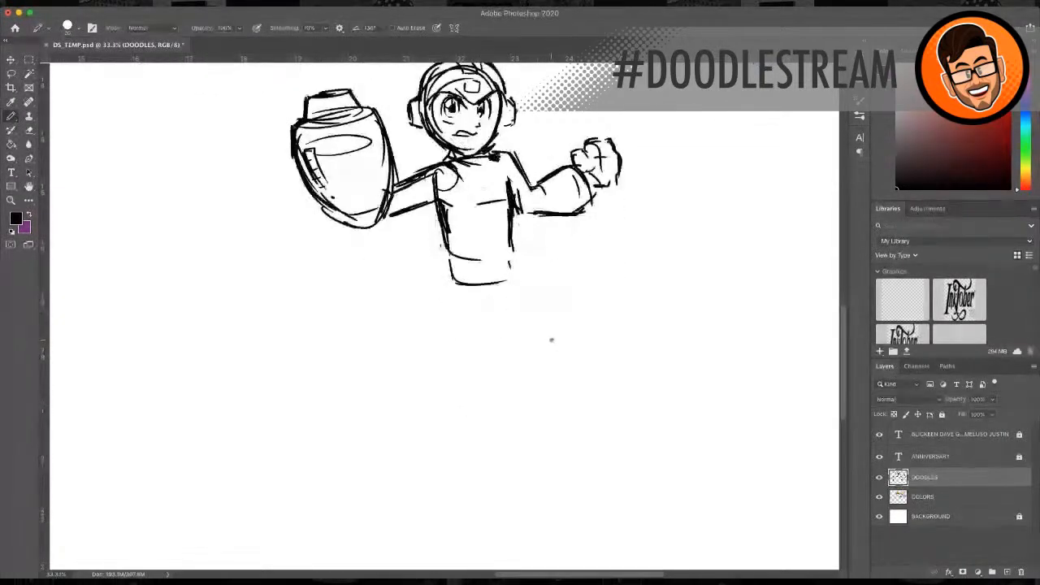
pyautogui.moveTo(504, 271)
pyautogui.mouseDown()
pyautogui.moveTo(568, 304)
pyautogui.moveTo(600, 367)
pyautogui.mouseUp()
pyautogui.moveTo(460, 277)
pyautogui.mouseDown()
pyautogui.moveTo(435, 352)
pyautogui.moveTo(437, 339)
pyautogui.moveTo(377, 421)
pyautogui.mouseUp()
pyautogui.moveTo(512, 272)
pyautogui.mouseDown()
pyautogui.moveTo(591, 357)
pyautogui.moveTo(623, 415)
pyautogui.mouseUp()
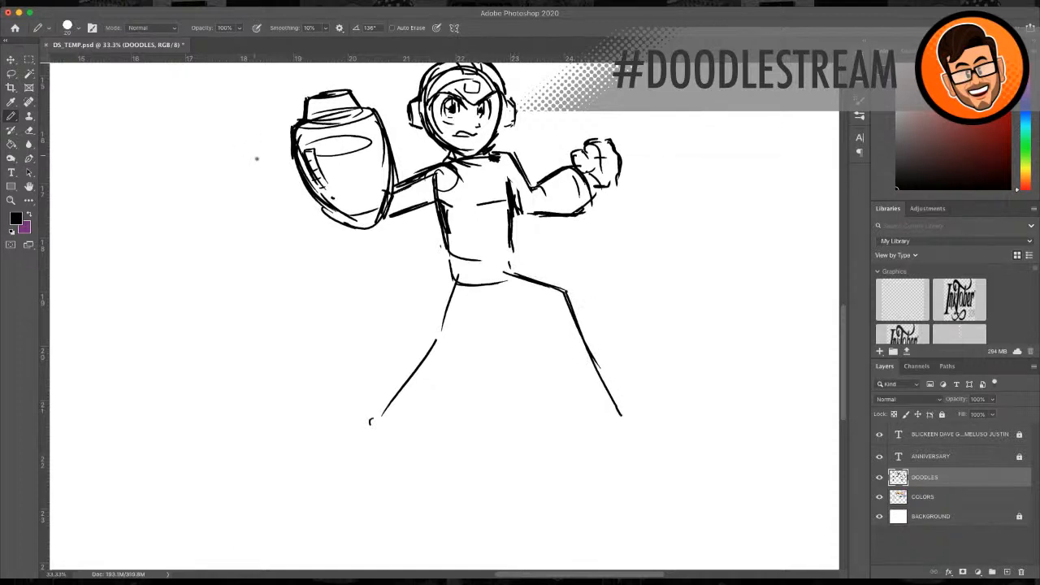
# Step: Erase the upright arm cannon together with its upper arm and shoulder
pyautogui.scroll(2, 258, 158)
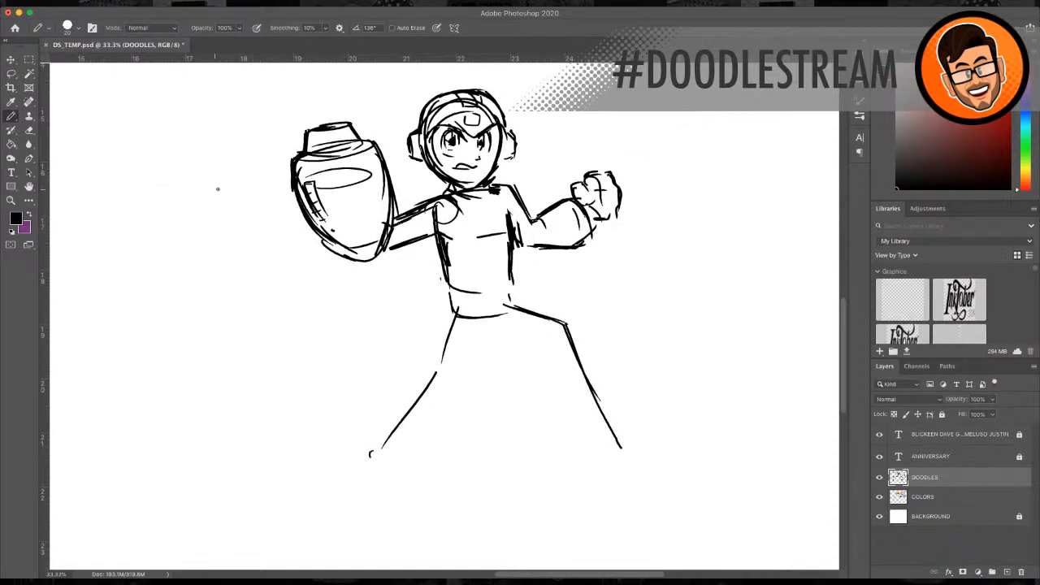
pyautogui.scroll(2, 218, 189)
pyautogui.click(28, 130)
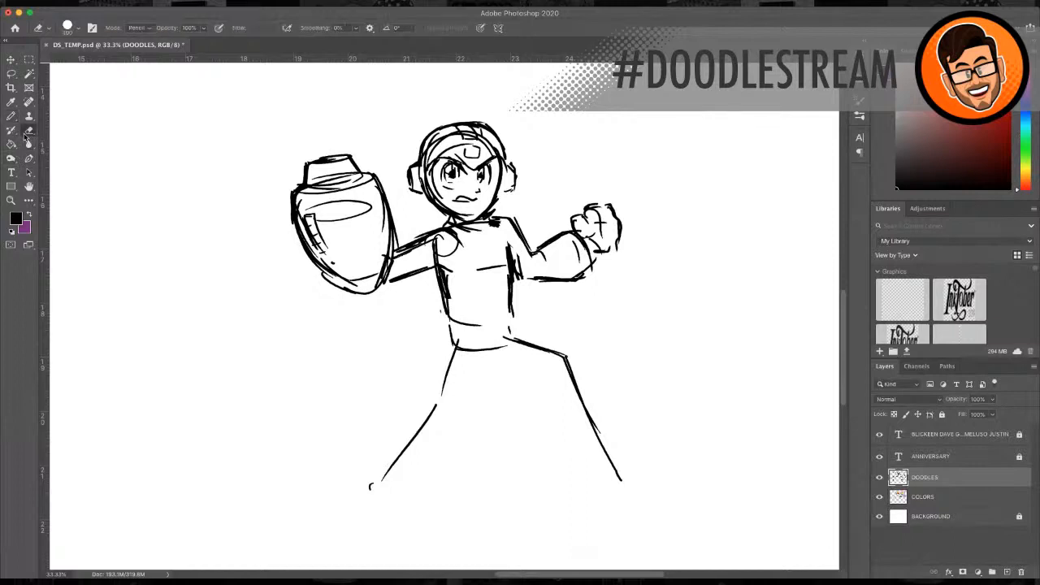
pyautogui.moveTo(300, 160)
pyautogui.mouseDown()
pyautogui.moveTo(317, 231)
pyautogui.moveTo(341, 147)
pyautogui.moveTo(365, 232)
pyautogui.moveTo(360, 286)
pyautogui.moveTo(321, 263)
pyautogui.moveTo(380, 239)
pyautogui.moveTo(379, 290)
pyautogui.moveTo(390, 224)
pyautogui.moveTo(412, 251)
pyautogui.mouseUp()
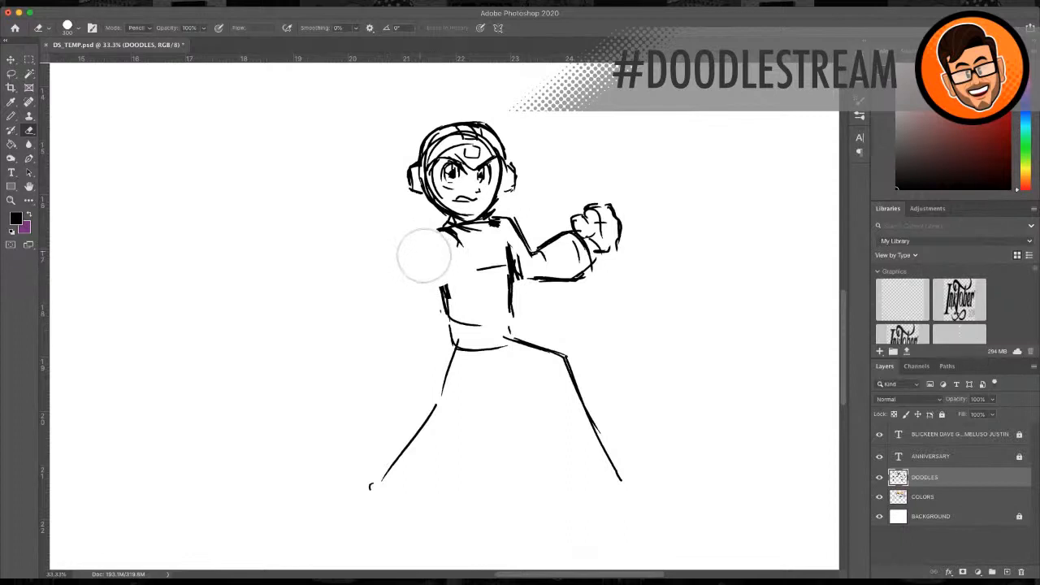
# Step: Draw a foreshortened arm cannon aimed at the viewer, with concentric muzzle rings and a rounded barrel tapering toward the shoulder
pyautogui.click(11, 116)
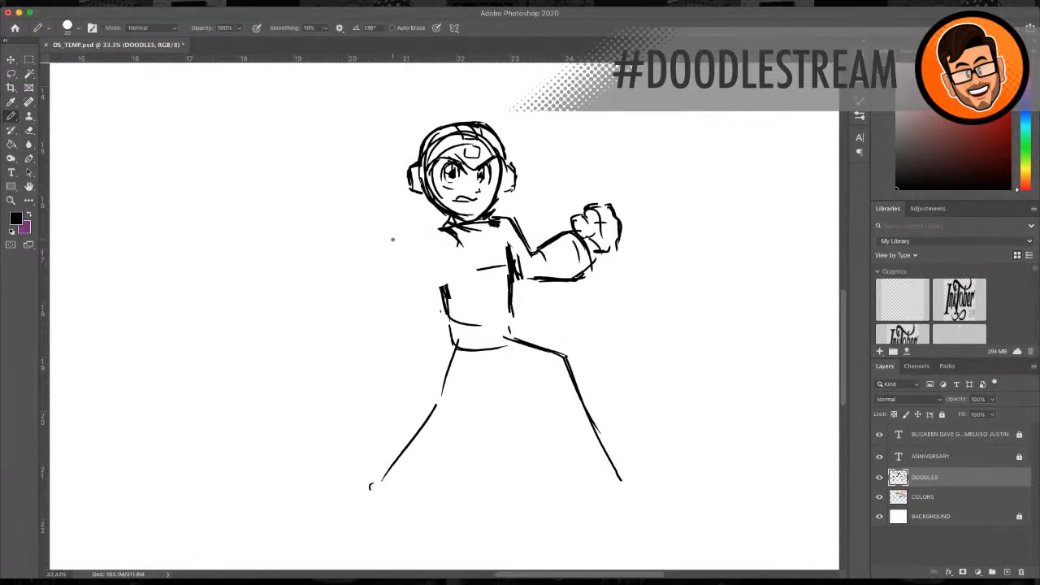
pyautogui.moveTo(312, 258)
pyautogui.mouseDown()
pyautogui.moveTo(299, 294)
pyautogui.moveTo(341, 270)
pyautogui.moveTo(330, 258)
pyautogui.moveTo(292, 268)
pyautogui.moveTo(350, 276)
pyautogui.moveTo(344, 331)
pyautogui.mouseUp()
pyautogui.moveTo(284, 246); pyautogui.dragTo(392, 224)
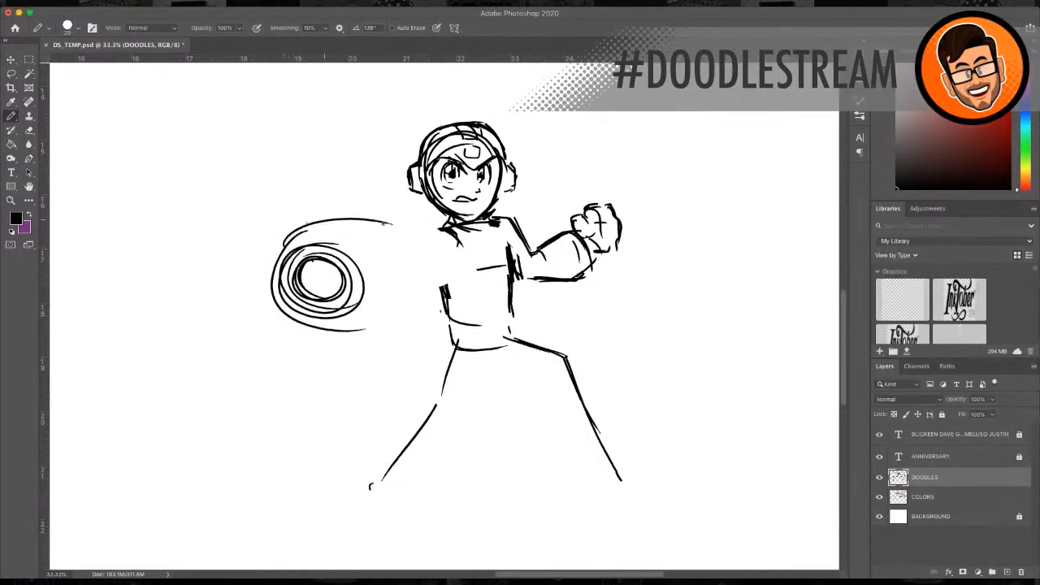
pyautogui.moveTo(307, 223); pyautogui.dragTo(404, 236)
pyautogui.moveTo(405, 246); pyautogui.dragTo(367, 309)
pyautogui.moveTo(304, 229)
pyautogui.mouseDown()
pyautogui.moveTo(280, 253)
pyautogui.moveTo(301, 318)
pyautogui.moveTo(352, 317)
pyautogui.mouseUp()
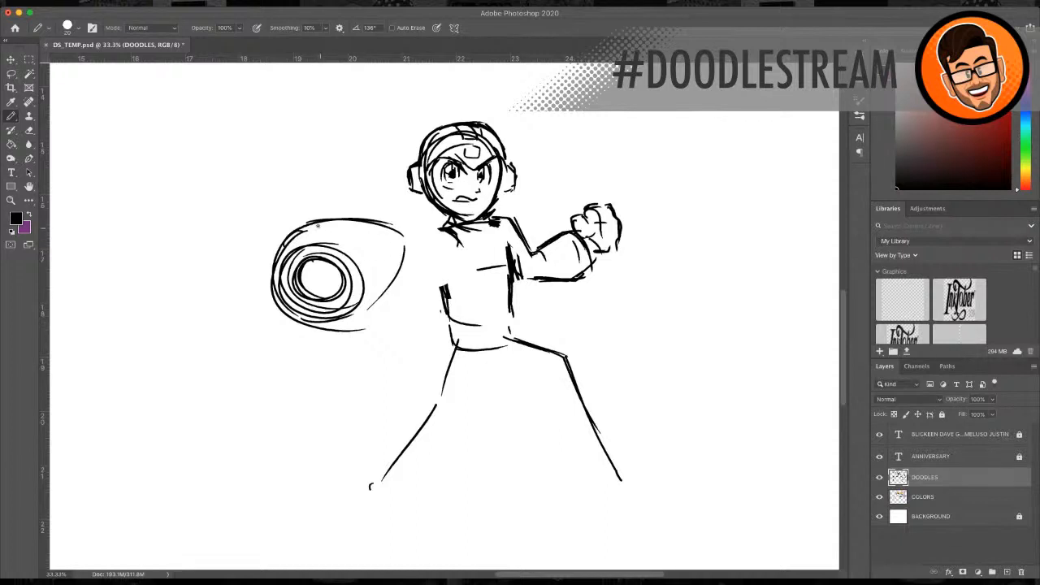
pyautogui.moveTo(317, 227)
pyautogui.mouseDown()
pyautogui.moveTo(374, 221)
pyautogui.moveTo(410, 239)
pyautogui.moveTo(408, 280)
pyautogui.moveTo(330, 329)
pyautogui.mouseUp()
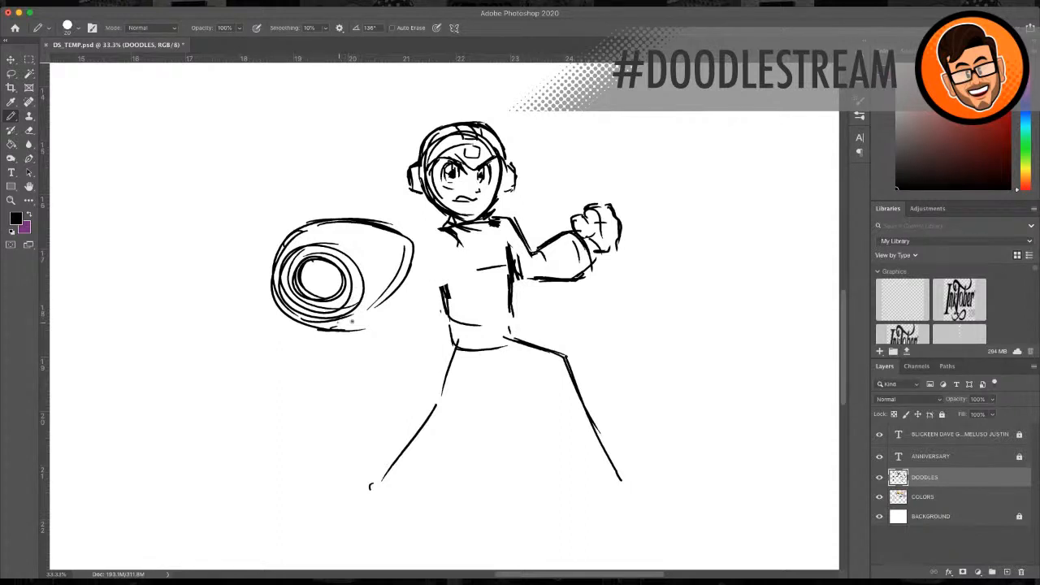
pyautogui.moveTo(340, 323); pyautogui.dragTo(403, 274)
pyautogui.moveTo(377, 312); pyautogui.dragTo(403, 273)
# Step: Darken the cannon's muzzle and underside, and connect the barrel to the shoulder with a short upper arm
pyautogui.moveTo(302, 233)
pyautogui.mouseDown()
pyautogui.moveTo(273, 278)
pyautogui.moveTo(292, 311)
pyautogui.mouseUp()
pyautogui.moveTo(302, 255)
pyautogui.mouseDown()
pyautogui.moveTo(290, 293)
pyautogui.moveTo(330, 262)
pyautogui.moveTo(309, 267)
pyautogui.moveTo(327, 289)
pyautogui.moveTo(336, 280)
pyautogui.moveTo(335, 294)
pyautogui.moveTo(343, 273)
pyautogui.moveTo(337, 294)
pyautogui.moveTo(323, 245)
pyautogui.moveTo(358, 266)
pyautogui.moveTo(353, 298)
pyautogui.mouseUp()
pyautogui.moveTo(293, 278); pyautogui.dragTo(352, 261)
pyautogui.moveTo(328, 325)
pyautogui.mouseDown()
pyautogui.moveTo(371, 303)
pyautogui.moveTo(418, 241)
pyautogui.moveTo(430, 247)
pyautogui.moveTo(436, 228)
pyautogui.moveTo(463, 230)
pyautogui.mouseUp()
pyautogui.moveTo(426, 266)
pyautogui.mouseDown()
pyautogui.moveTo(469, 264)
pyautogui.moveTo(437, 268)
pyautogui.mouseUp()
pyautogui.moveTo(402, 234)
pyautogui.mouseDown()
pyautogui.moveTo(426, 236)
pyautogui.moveTo(447, 321)
pyautogui.mouseUp()
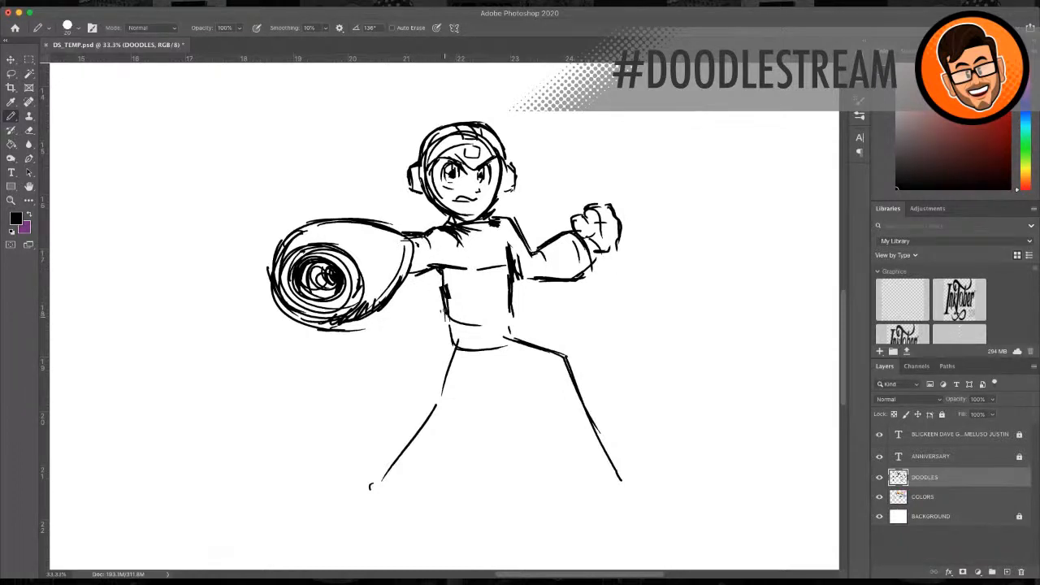
# Step: Reinforce the torso's cannon-side edge, and add chest and collar lines across to the other shoulder
pyautogui.moveTo(442, 269); pyautogui.dragTo(451, 316)
pyautogui.moveTo(446, 271); pyautogui.dragTo(487, 268)
pyautogui.moveTo(470, 227)
pyautogui.mouseDown()
pyautogui.moveTo(511, 224)
pyautogui.moveTo(457, 228)
pyautogui.moveTo(467, 234)
pyautogui.mouseUp()
pyautogui.moveTo(462, 230)
pyautogui.mouseDown()
pyautogui.moveTo(493, 234)
pyautogui.moveTo(512, 258)
pyautogui.moveTo(545, 265)
pyautogui.moveTo(558, 248)
pyautogui.moveTo(594, 237)
pyautogui.mouseUp()
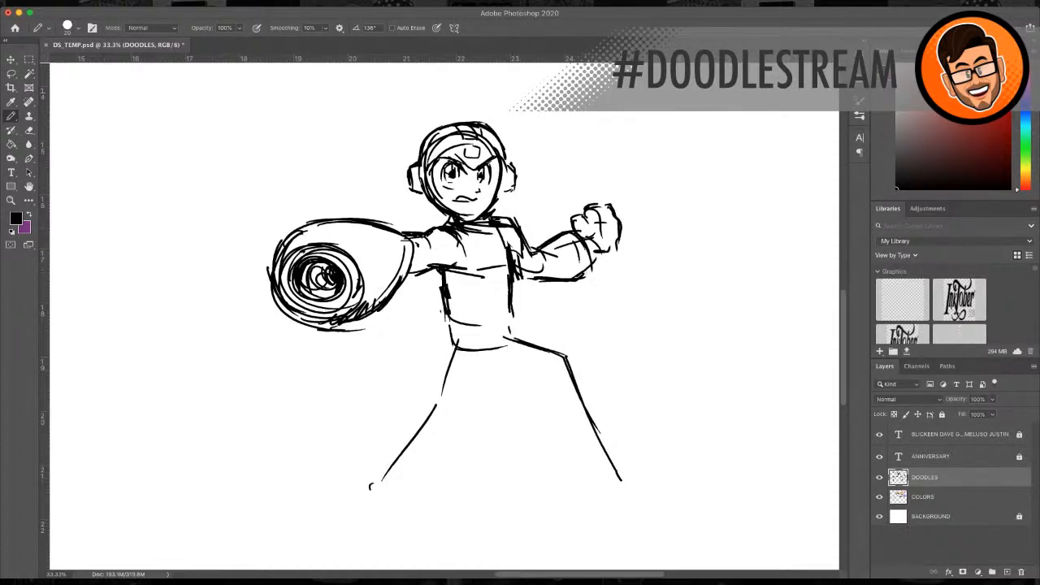
# Step: Erase the bent arm with its raised fist and the shoulder it hangs from
pyautogui.click(29, 130)
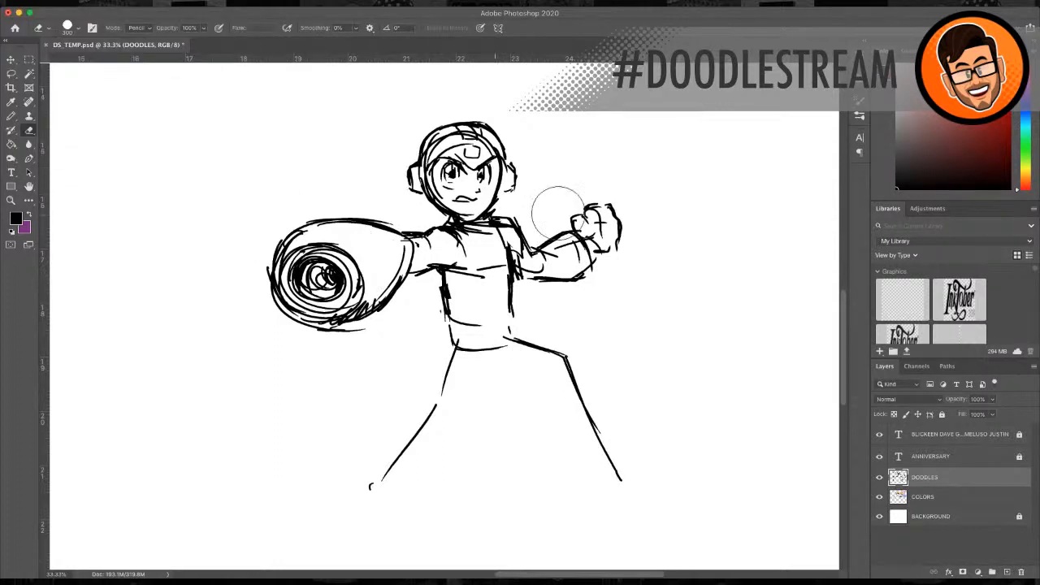
pyautogui.moveTo(558, 211)
pyautogui.mouseDown()
pyautogui.moveTo(609, 234)
pyautogui.moveTo(593, 267)
pyautogui.moveTo(548, 268)
pyautogui.moveTo(544, 248)
pyautogui.mouseUp()
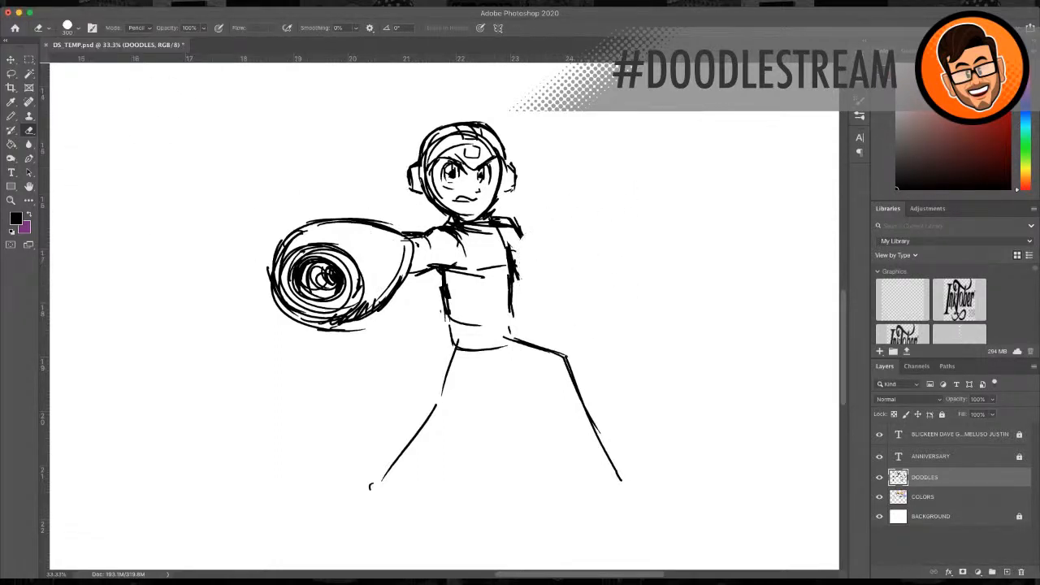
pyautogui.click(11, 116)
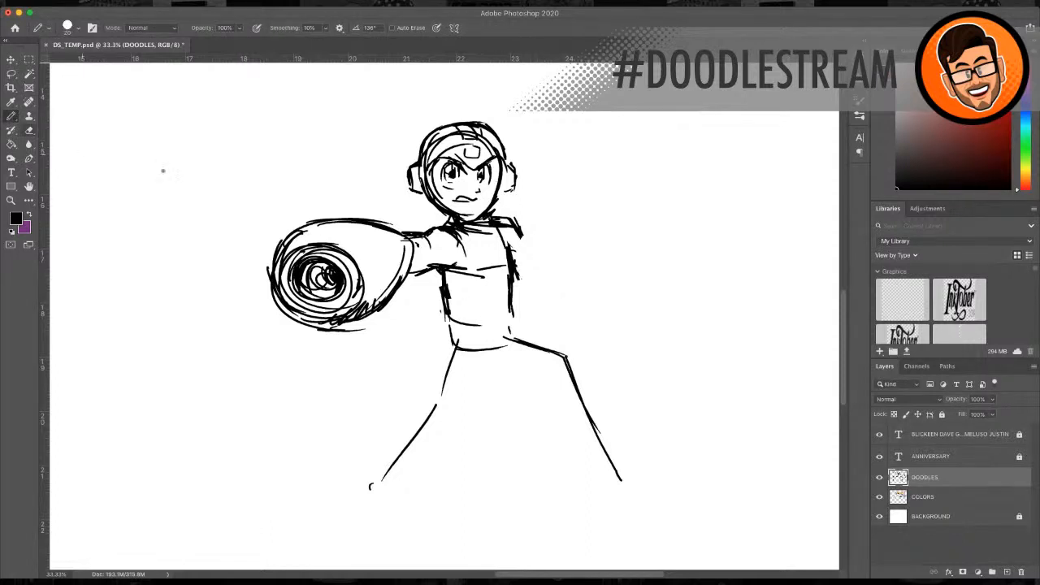
pyautogui.moveTo(520, 223); pyautogui.dragTo(518, 242)
pyautogui.click(28, 130)
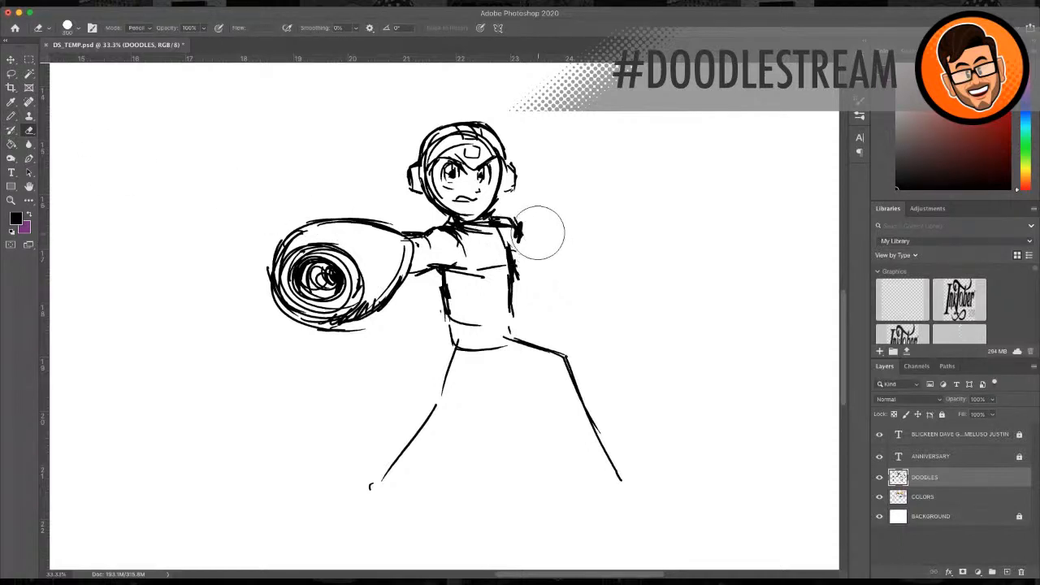
pyautogui.moveTo(539, 233)
pyautogui.mouseDown()
pyautogui.moveTo(525, 221)
pyautogui.moveTo(520, 239)
pyautogui.mouseUp()
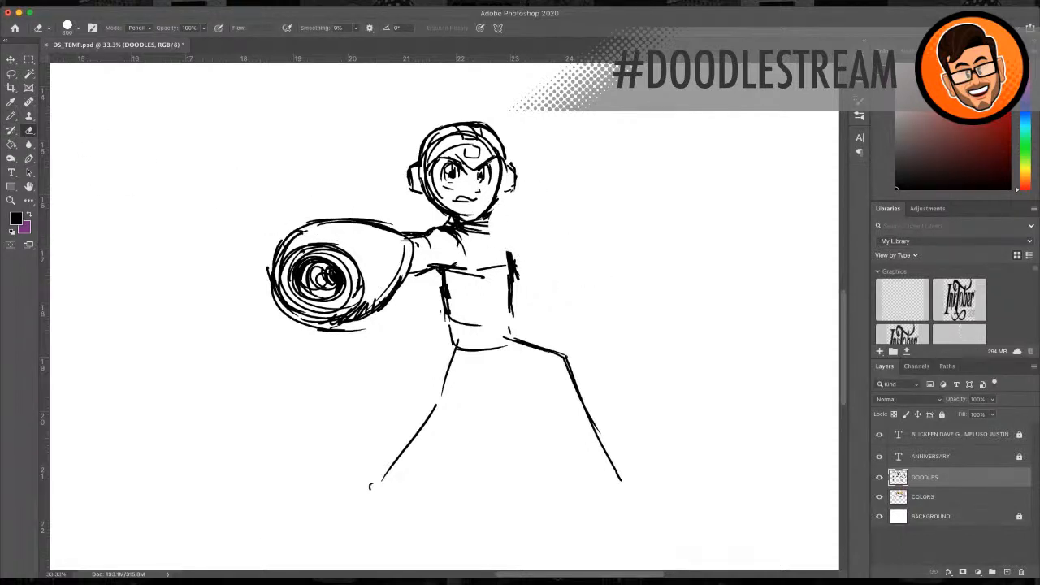
# Step: Draw a new shoulder with the arm angled down and outward, ending in a flared forearm and a clenched fist
pyautogui.click(10, 116)
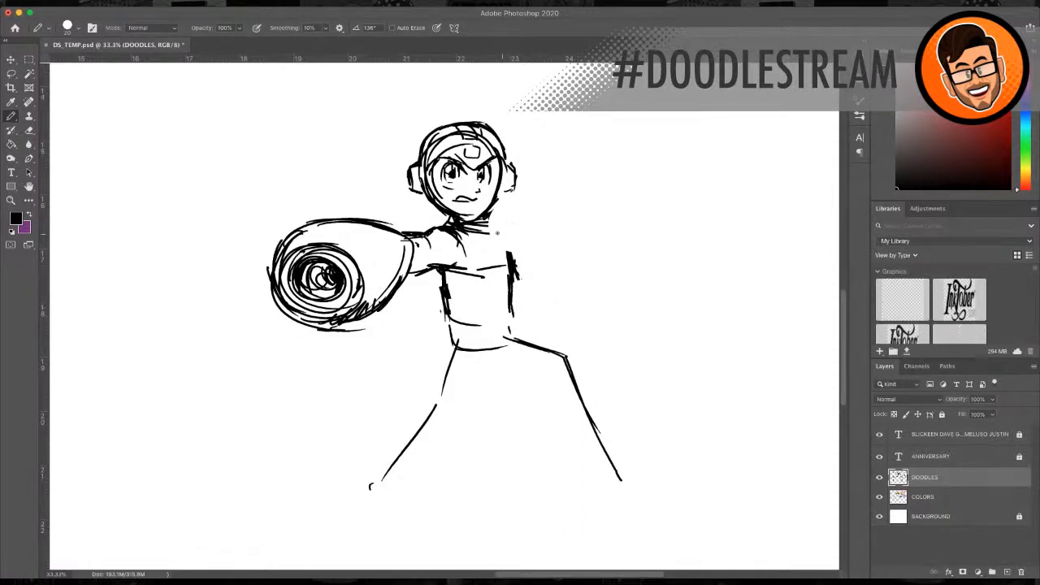
pyautogui.moveTo(486, 216)
pyautogui.mouseDown()
pyautogui.moveTo(536, 250)
pyautogui.moveTo(532, 295)
pyautogui.mouseUp()
pyautogui.moveTo(525, 254)
pyautogui.mouseDown()
pyautogui.moveTo(545, 280)
pyautogui.moveTo(543, 271)
pyautogui.moveTo(535, 300)
pyautogui.moveTo(569, 274)
pyautogui.moveTo(574, 288)
pyautogui.moveTo(549, 278)
pyautogui.mouseUp()
pyautogui.moveTo(525, 298); pyautogui.dragTo(593, 326)
pyautogui.moveTo(550, 281)
pyautogui.mouseDown()
pyautogui.moveTo(584, 296)
pyautogui.moveTo(572, 328)
pyautogui.moveTo(611, 301)
pyautogui.moveTo(624, 312)
pyautogui.moveTo(609, 326)
pyautogui.moveTo(628, 315)
pyautogui.moveTo(603, 317)
pyautogui.moveTo(623, 307)
pyautogui.mouseUp()
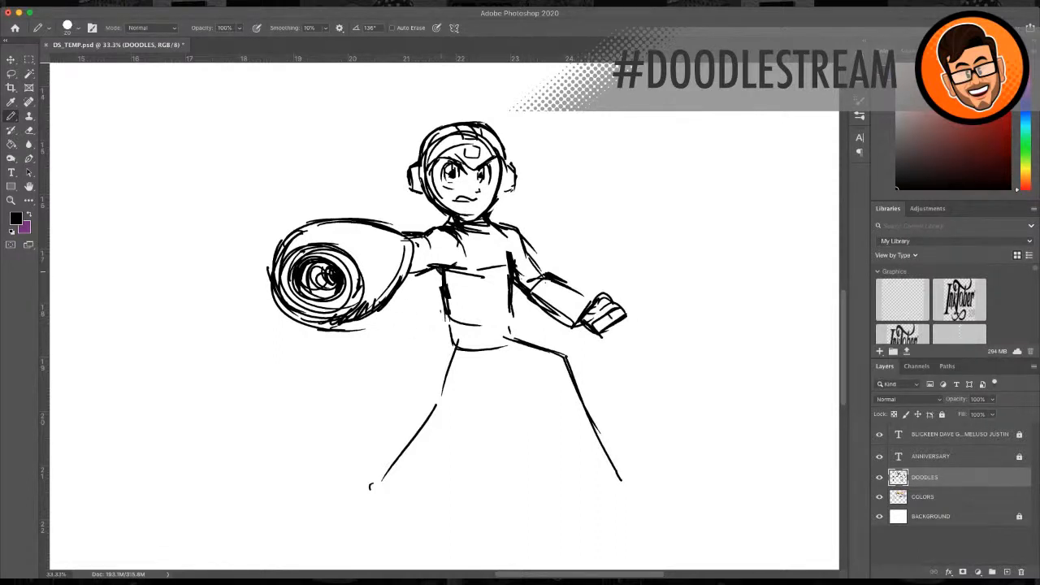
# Step: Thicken the torso's side, and draw the belt line and the tapered briefs shape around the hips
pyautogui.moveTo(449, 287)
pyautogui.mouseDown()
pyautogui.moveTo(455, 329)
pyautogui.moveTo(477, 319)
pyautogui.mouseUp()
pyautogui.moveTo(472, 321)
pyautogui.mouseDown()
pyautogui.moveTo(507, 323)
pyautogui.moveTo(452, 334)
pyautogui.moveTo(488, 354)
pyautogui.moveTo(509, 349)
pyautogui.moveTo(499, 351)
pyautogui.mouseUp()
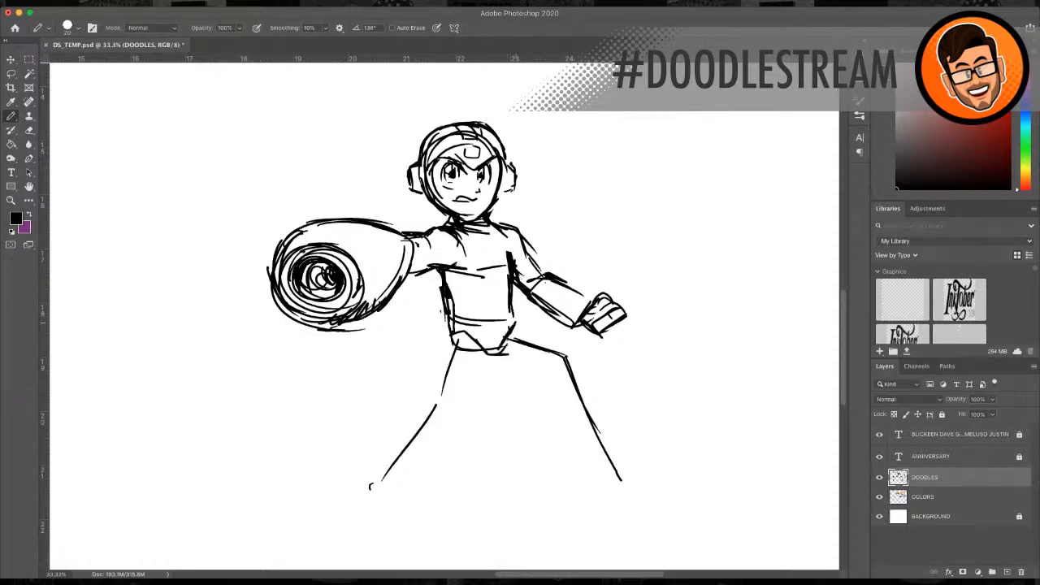
pyautogui.moveTo(514, 316); pyautogui.dragTo(506, 340)
pyautogui.moveTo(514, 310); pyautogui.dragTo(452, 312)
# Step: Add a vertical line on the torso, and draw the cannon-side thigh down to the boot's top edge
pyautogui.moveTo(494, 282)
pyautogui.mouseDown()
pyautogui.moveTo(492, 317)
pyautogui.moveTo(451, 344)
pyautogui.moveTo(441, 381)
pyautogui.moveTo(457, 408)
pyautogui.mouseUp()
pyautogui.moveTo(487, 356); pyautogui.dragTo(476, 397)
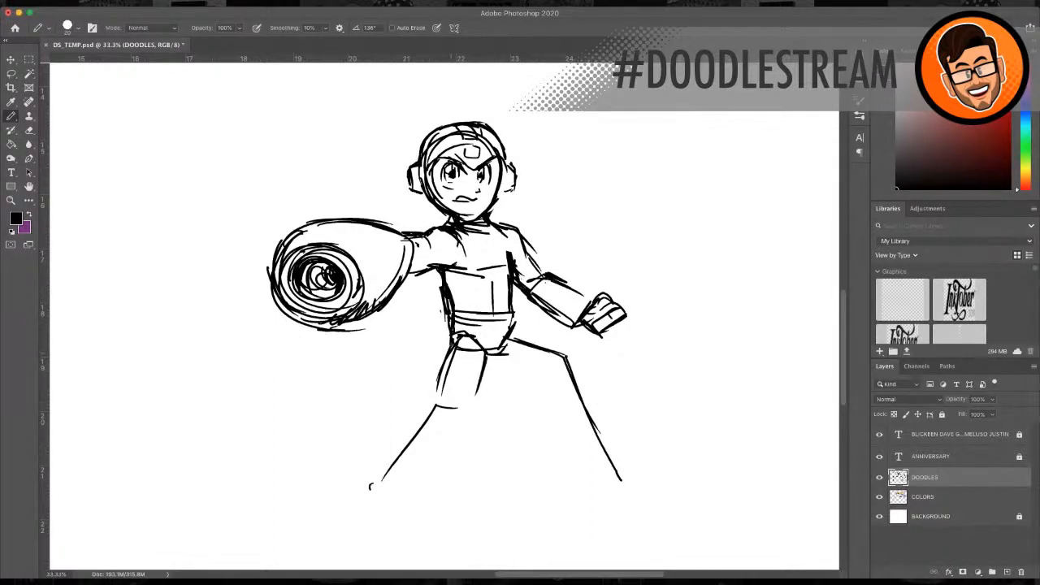
pyautogui.moveTo(449, 357); pyautogui.dragTo(442, 396)
# Step: Draw the fist-side leg with a bent thigh, a boot flaring from the knee, and a long flat foot
pyautogui.moveTo(500, 354); pyautogui.dragTo(544, 377)
pyautogui.moveTo(515, 320)
pyautogui.mouseDown()
pyautogui.moveTo(573, 373)
pyautogui.moveTo(535, 375)
pyautogui.moveTo(528, 441)
pyautogui.mouseUp()
pyautogui.moveTo(530, 378)
pyautogui.mouseDown()
pyautogui.moveTo(529, 479)
pyautogui.moveTo(594, 450)
pyautogui.moveTo(663, 466)
pyautogui.mouseUp()
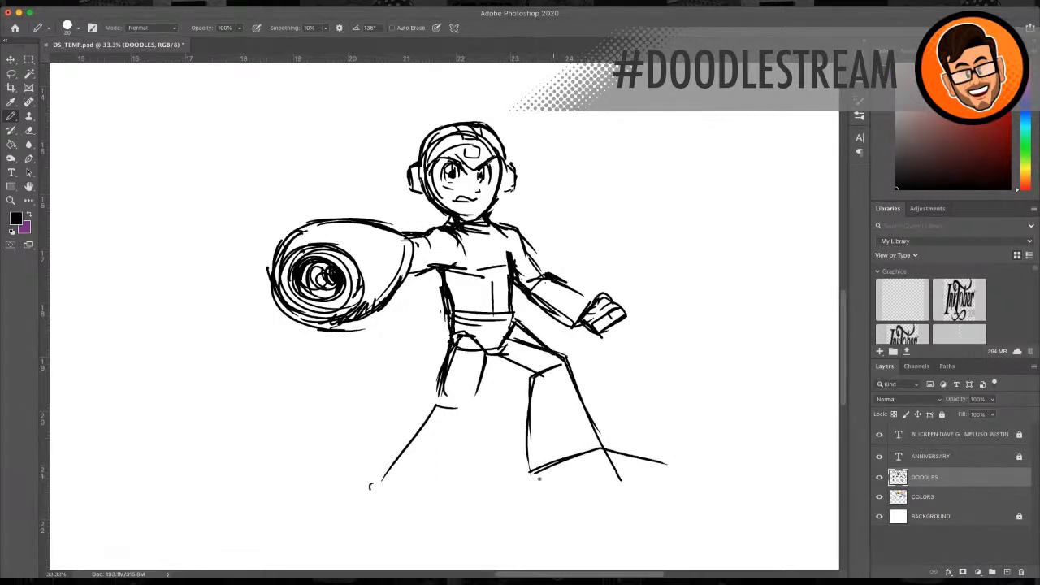
pyautogui.moveTo(530, 476); pyautogui.dragTo(665, 474)
pyautogui.moveTo(601, 443)
pyautogui.mouseDown()
pyautogui.moveTo(644, 470)
pyautogui.moveTo(530, 475)
pyautogui.mouseUp()
pyautogui.moveTo(567, 360); pyautogui.dragTo(599, 441)
pyautogui.moveTo(572, 370)
pyautogui.mouseDown()
pyautogui.moveTo(534, 387)
pyautogui.moveTo(519, 430)
pyautogui.mouseUp()
pyautogui.moveTo(533, 378)
pyautogui.mouseDown()
pyautogui.moveTo(524, 403)
pyautogui.moveTo(529, 471)
pyautogui.mouseUp()
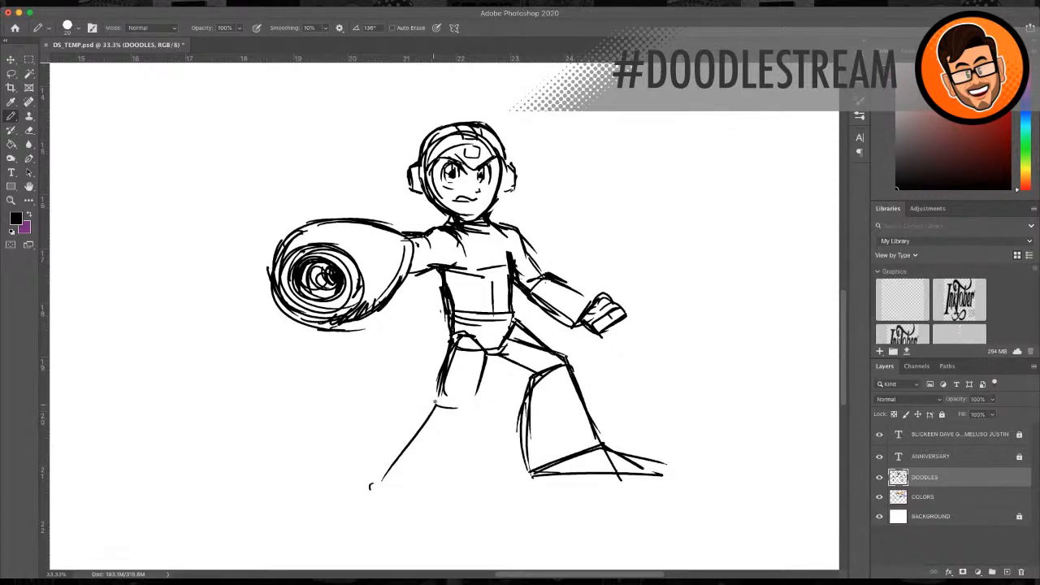
# Step: Sketch the cannon-side boot with a curved outer edge, an inner edge, a peaked foot and a flat sole line
pyautogui.moveTo(442, 391)
pyautogui.mouseDown()
pyautogui.moveTo(369, 474)
pyautogui.moveTo(419, 460)
pyautogui.mouseUp()
pyautogui.moveTo(420, 460); pyautogui.dragTo(455, 487)
pyautogui.moveTo(365, 490); pyautogui.dragTo(467, 489)
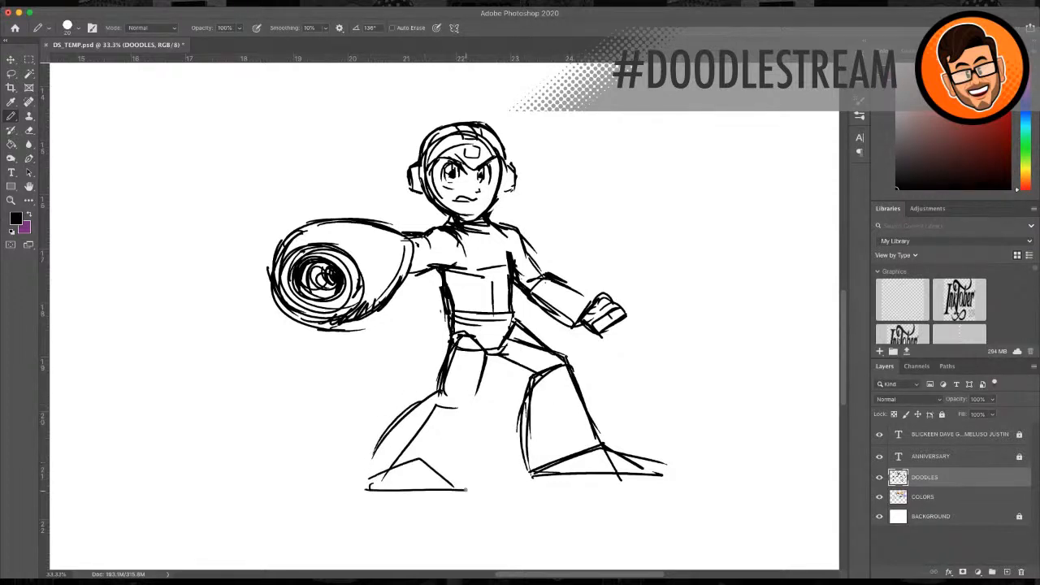
pyautogui.moveTo(459, 380)
pyautogui.mouseDown()
pyautogui.moveTo(370, 457)
pyautogui.moveTo(463, 469)
pyautogui.mouseUp()
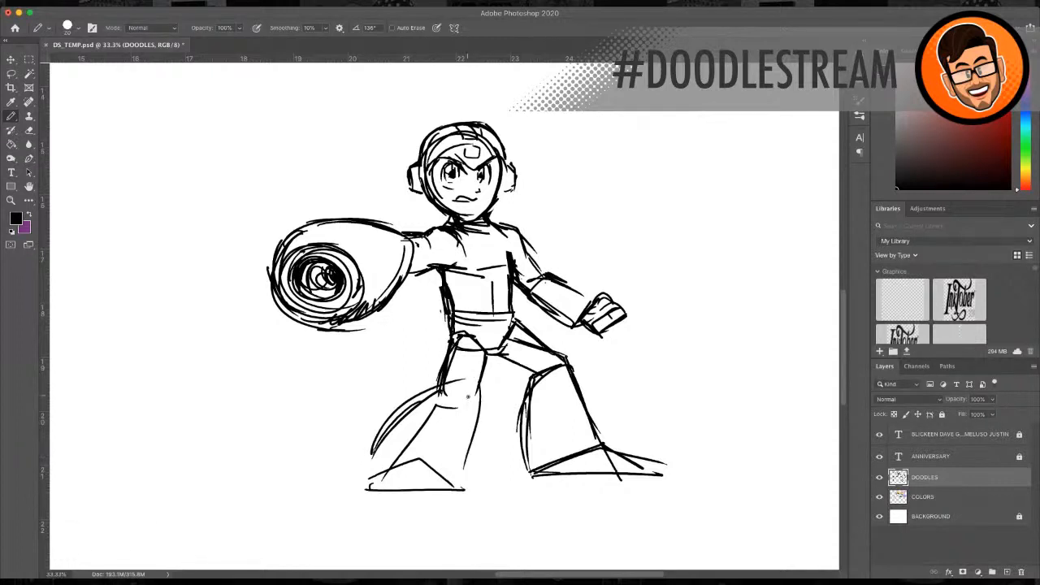
pyautogui.moveTo(468, 397); pyautogui.dragTo(462, 457)
pyautogui.moveTo(466, 380)
pyautogui.mouseDown()
pyautogui.moveTo(434, 389)
pyautogui.moveTo(389, 415)
pyautogui.moveTo(369, 454)
pyautogui.mouseUp()
pyautogui.moveTo(370, 442); pyautogui.dragTo(364, 465)
# Step: Thicken the cannon-side boot's curved edges, round off its upper rim, and extend the toe of the foot
pyautogui.moveTo(439, 392); pyautogui.dragTo(366, 475)
pyautogui.moveTo(456, 385)
pyautogui.mouseDown()
pyautogui.moveTo(441, 388)
pyautogui.moveTo(460, 395)
pyautogui.mouseUp()
pyautogui.moveTo(470, 415); pyautogui.dragTo(457, 465)
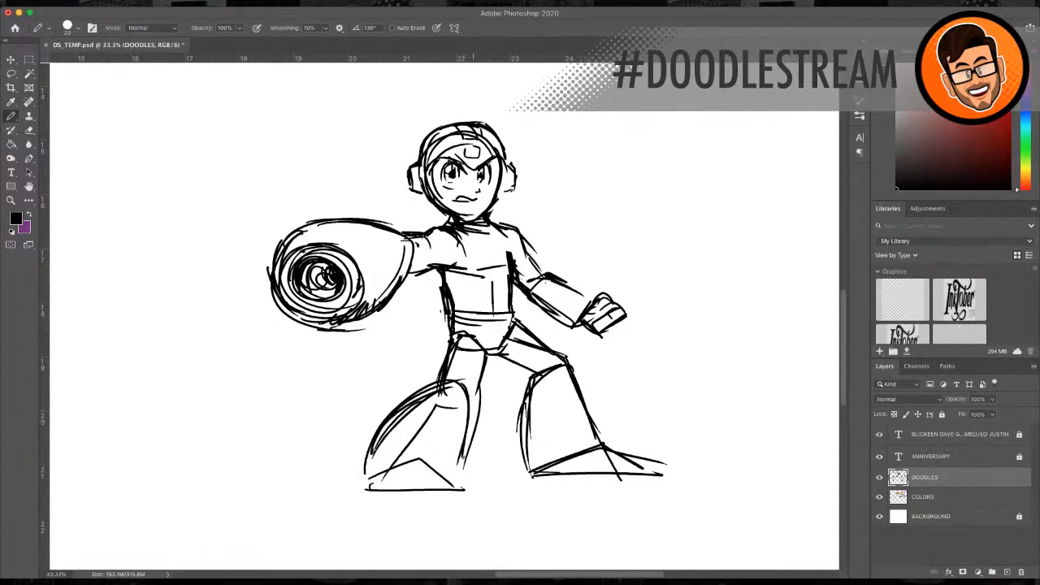
pyautogui.moveTo(470, 396); pyautogui.dragTo(457, 481)
pyautogui.moveTo(466, 385); pyautogui.dragTo(442, 431)
pyautogui.moveTo(434, 387); pyautogui.dragTo(365, 460)
pyautogui.moveTo(363, 471)
pyautogui.mouseDown()
pyautogui.moveTo(360, 488)
pyautogui.moveTo(426, 466)
pyautogui.mouseUp()
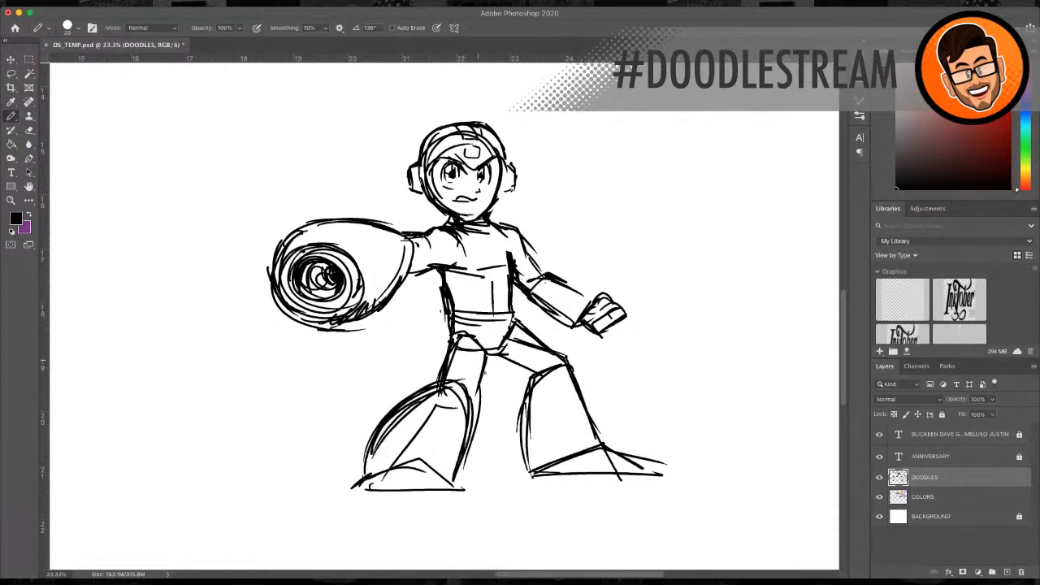
# Step: Reinforce the cannon-side thigh's outlines and touch up the face edge and helmet outline
pyautogui.moveTo(492, 344); pyautogui.dragTo(485, 387)
pyautogui.moveTo(483, 361); pyautogui.dragTo(473, 393)
pyautogui.moveTo(479, 336)
pyautogui.mouseDown()
pyautogui.moveTo(475, 384)
pyautogui.moveTo(480, 333)
pyautogui.mouseUp()
pyautogui.moveTo(449, 345); pyautogui.dragTo(436, 383)
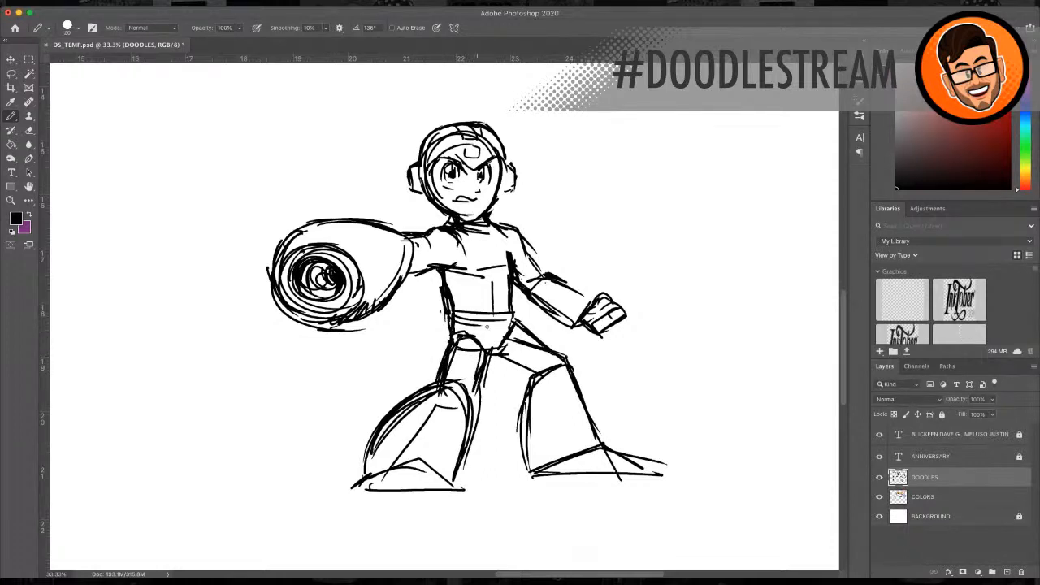
pyautogui.scroll(3, 596, 324)
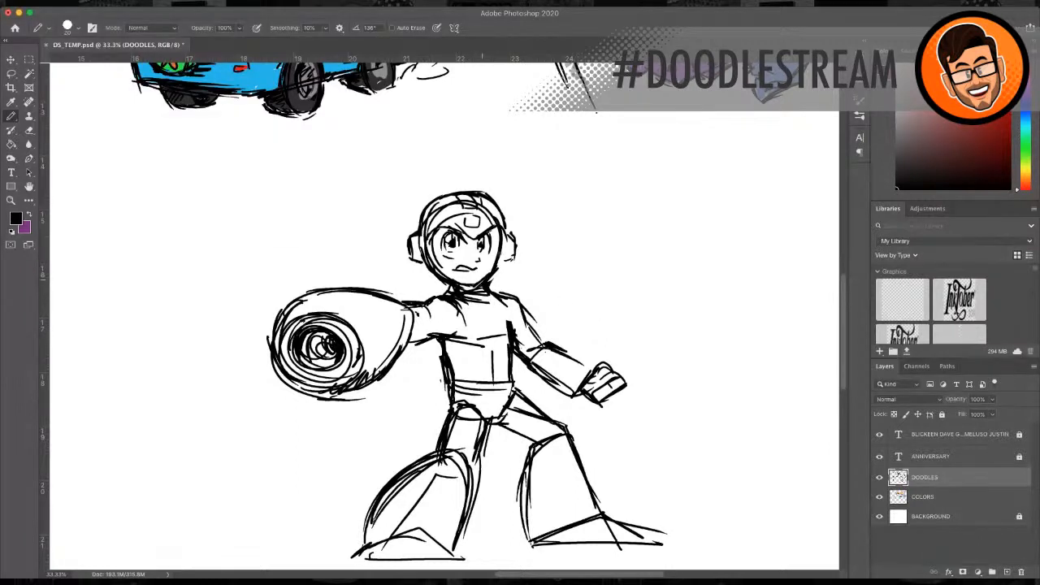
pyautogui.moveTo(498, 242); pyautogui.dragTo(492, 268)
pyautogui.moveTo(426, 208); pyautogui.dragTo(452, 193)
# Step: Look over the doodle page and the empty space between the winged girl and the arm-cannon character
pyautogui.click(11, 200)
pyautogui.keyDown('alt'); pyautogui.click(435, 320); pyautogui.keyUp('alt')
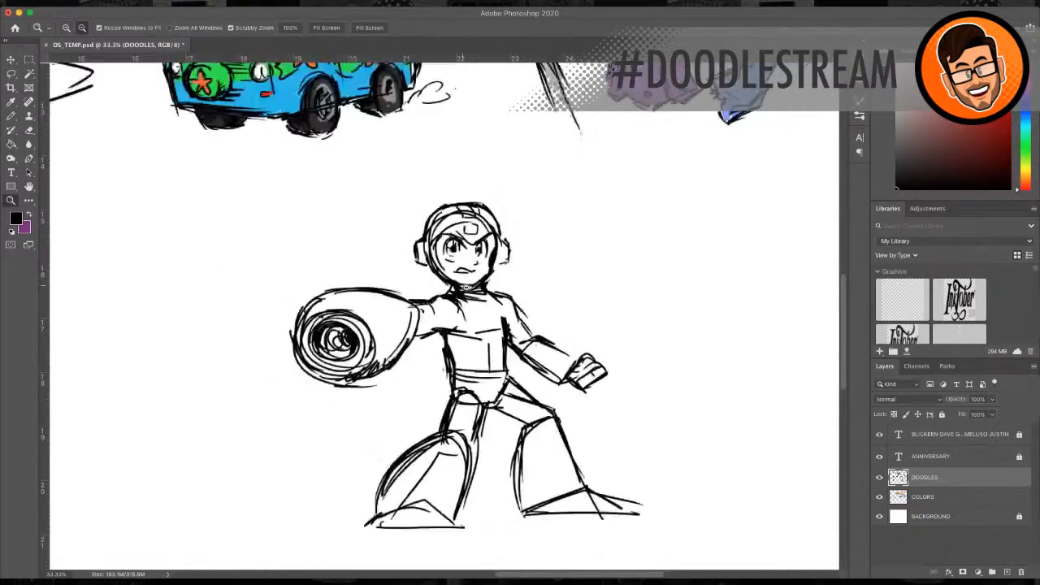
pyautogui.keyDown('alt'); pyautogui.click(435, 320); pyautogui.keyUp('alt')
pyautogui.keyDown('alt'); pyautogui.click(390, 279); pyautogui.keyUp('alt')
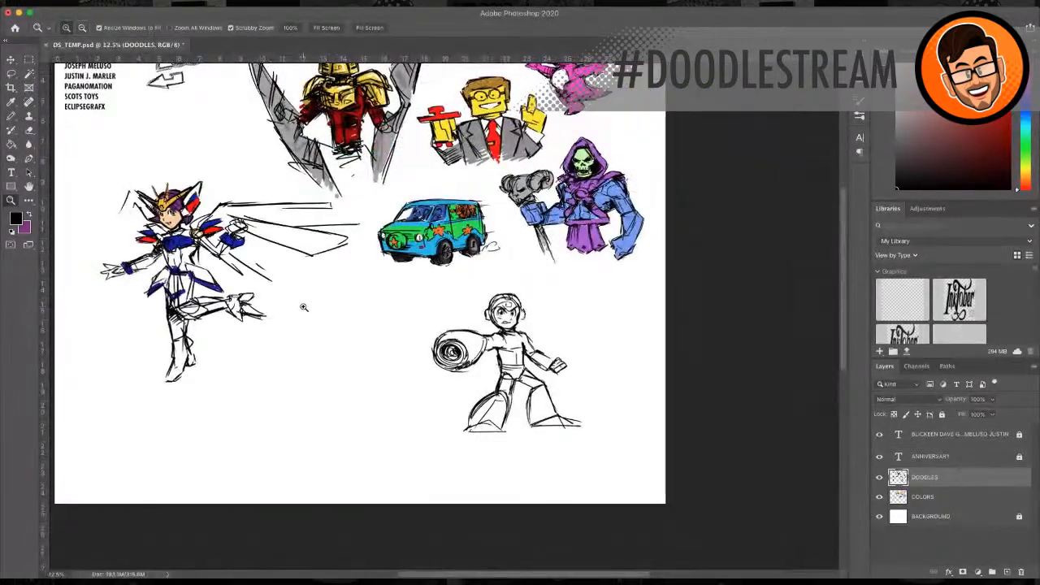
pyautogui.click(303, 308)
pyautogui.click(326, 347)
pyautogui.keyDown('alt'); pyautogui.click(381, 337); pyautogui.keyUp('alt')
pyautogui.keyDown('alt'); pyautogui.click(381, 338); pyautogui.keyUp('alt')
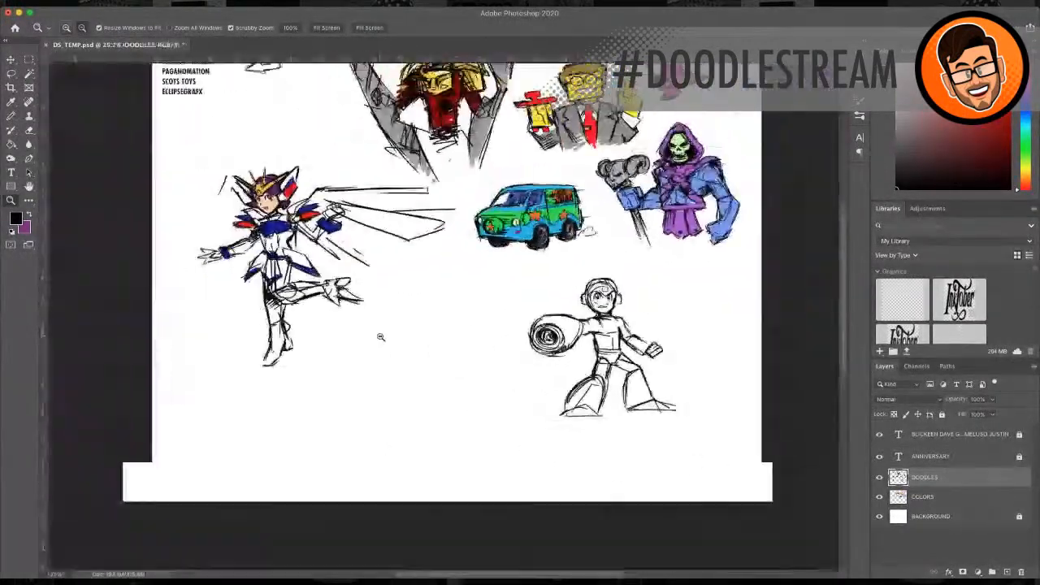
pyautogui.keyDown('alt'); pyautogui.click(417, 340); pyautogui.keyUp('alt')
pyautogui.click(431, 341)
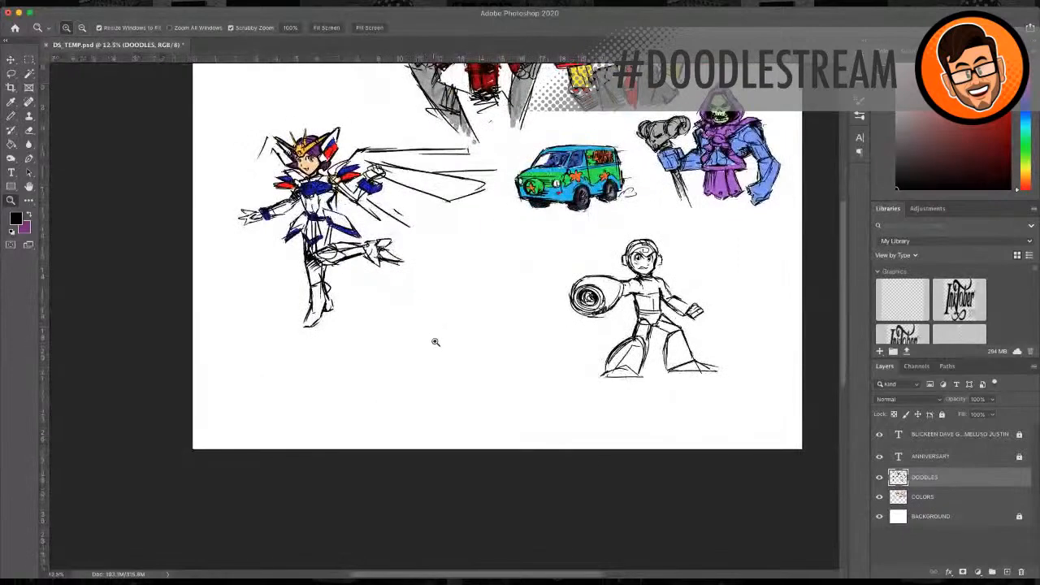
pyautogui.click(431, 333)
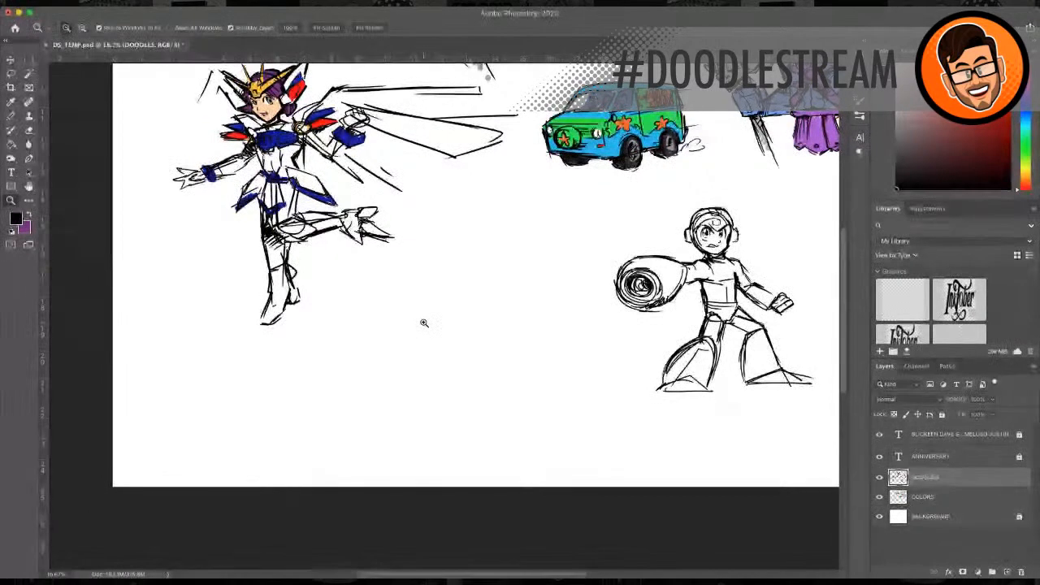
# Step: Draw a new head outline with a domed crown, straight sides and an angular flat chin in the empty space beneath the van
pyautogui.click(507, 368)
pyautogui.click(13, 117)
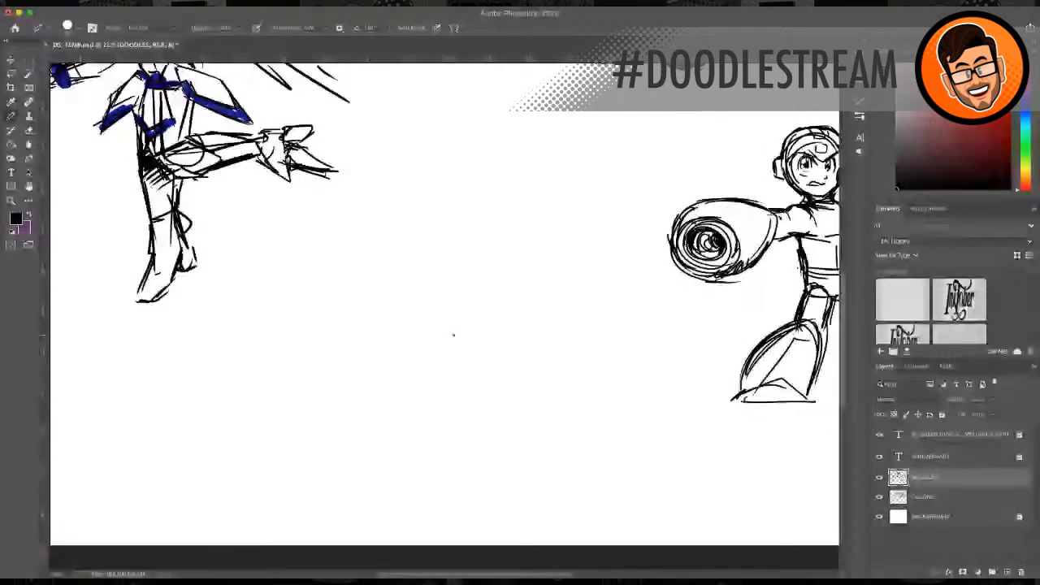
pyautogui.moveTo(404, 286)
pyautogui.mouseDown()
pyautogui.moveTo(429, 266)
pyautogui.moveTo(470, 276)
pyautogui.mouseUp()
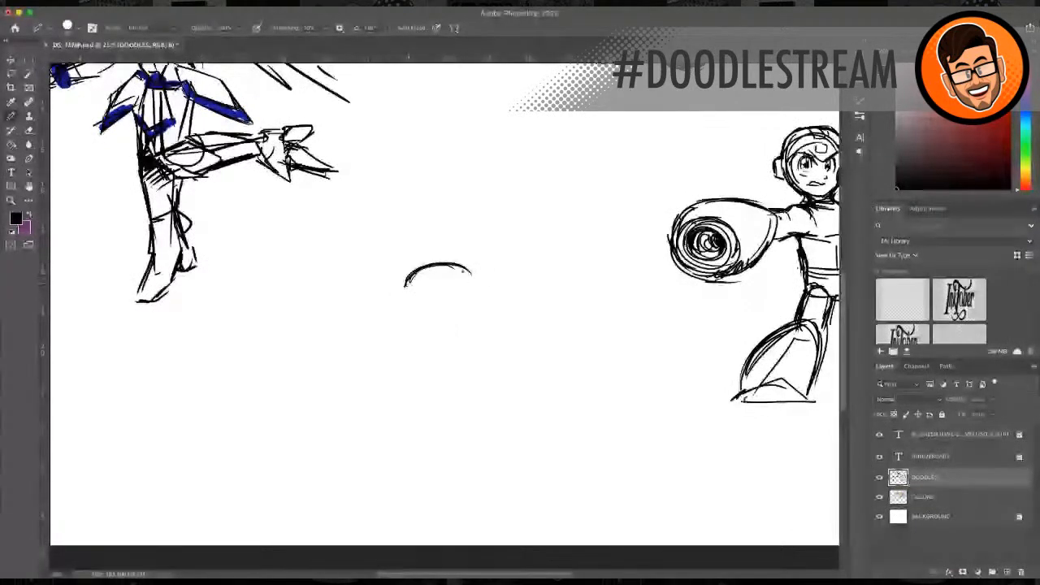
pyautogui.moveTo(405, 286); pyautogui.dragTo(478, 283)
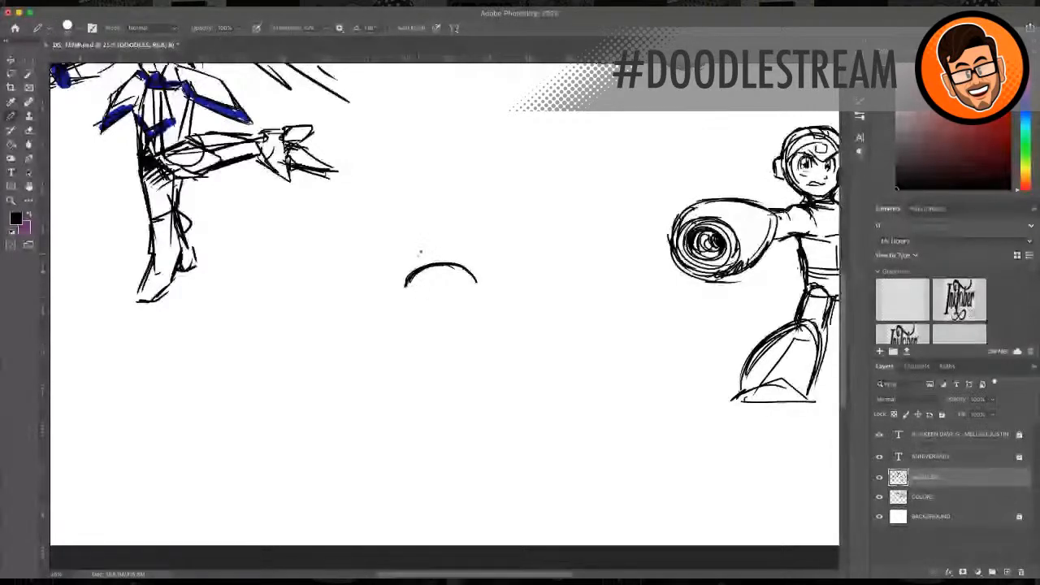
pyautogui.moveTo(408, 273); pyautogui.dragTo(406, 304)
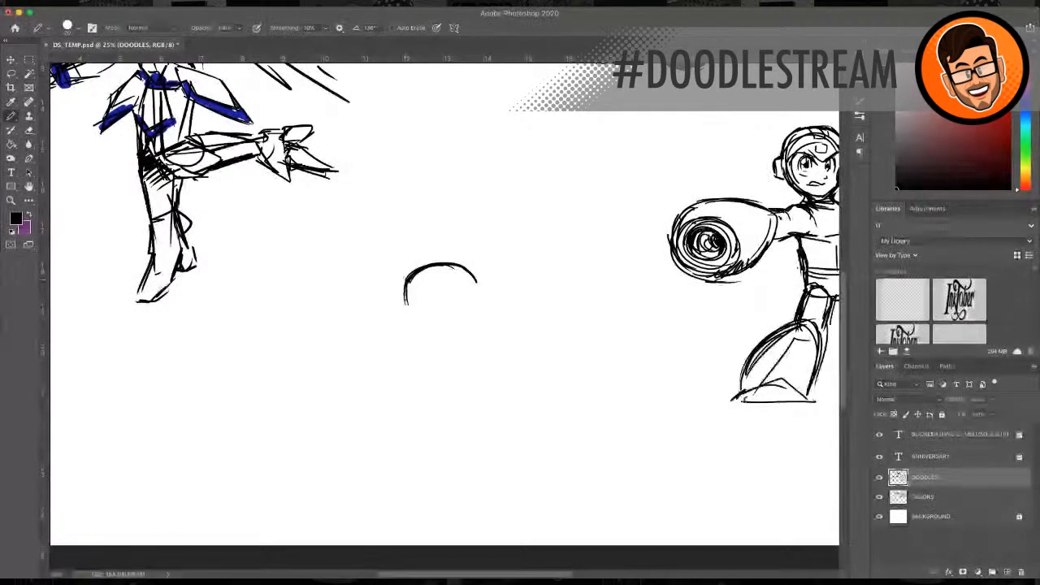
pyautogui.moveTo(477, 281); pyautogui.dragTo(481, 302)
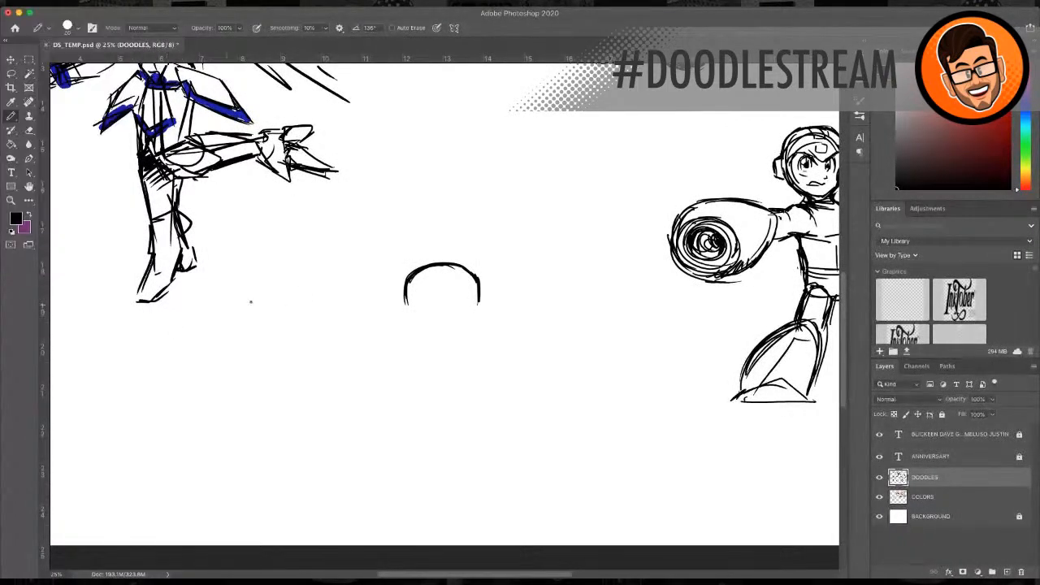
pyautogui.moveTo(406, 298)
pyautogui.mouseDown()
pyautogui.moveTo(422, 356)
pyautogui.moveTo(462, 359)
pyautogui.moveTo(476, 347)
pyautogui.mouseUp()
pyautogui.moveTo(480, 298)
pyautogui.mouseDown()
pyautogui.moveTo(482, 337)
pyautogui.moveTo(482, 326)
pyautogui.mouseUp()
pyautogui.moveTo(405, 307)
pyautogui.mouseDown()
pyautogui.moveTo(410, 345)
pyautogui.moveTo(430, 364)
pyautogui.moveTo(465, 363)
pyautogui.moveTo(486, 341)
pyautogui.mouseUp()
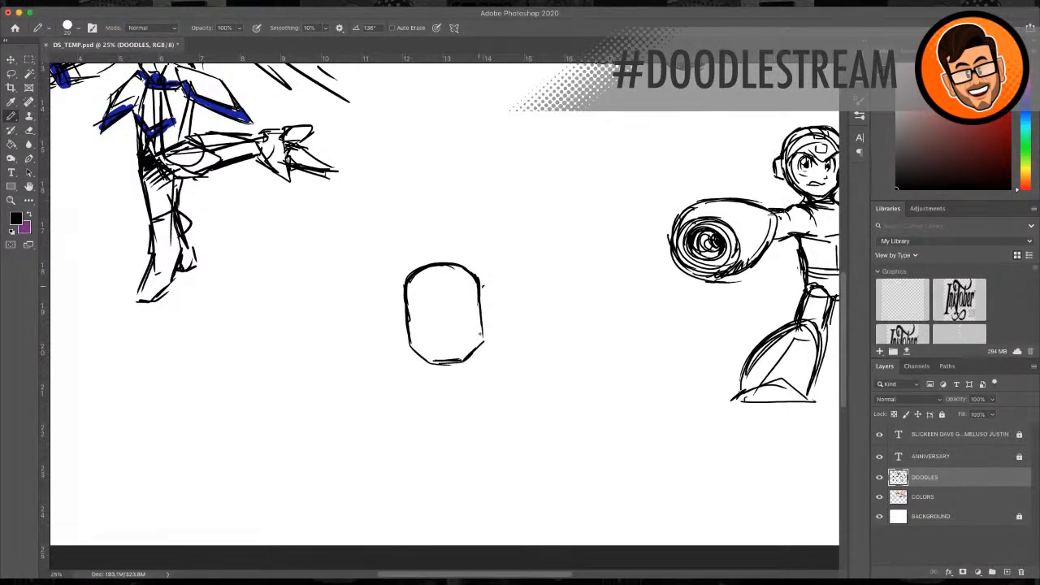
pyautogui.moveTo(480, 286); pyautogui.dragTo(483, 343)
# Step: Draw the neck below the new head, a slanted band across the shoulders, and short chest lines under it
pyautogui.moveTo(423, 361); pyautogui.dragTo(435, 396)
pyautogui.moveTo(474, 354); pyautogui.dragTo(476, 370)
pyautogui.moveTo(410, 393)
pyautogui.mouseDown()
pyautogui.moveTo(533, 370)
pyautogui.moveTo(388, 397)
pyautogui.moveTo(390, 411)
pyautogui.moveTo(546, 371)
pyautogui.mouseUp()
pyautogui.moveTo(551, 368); pyautogui.dragTo(550, 382)
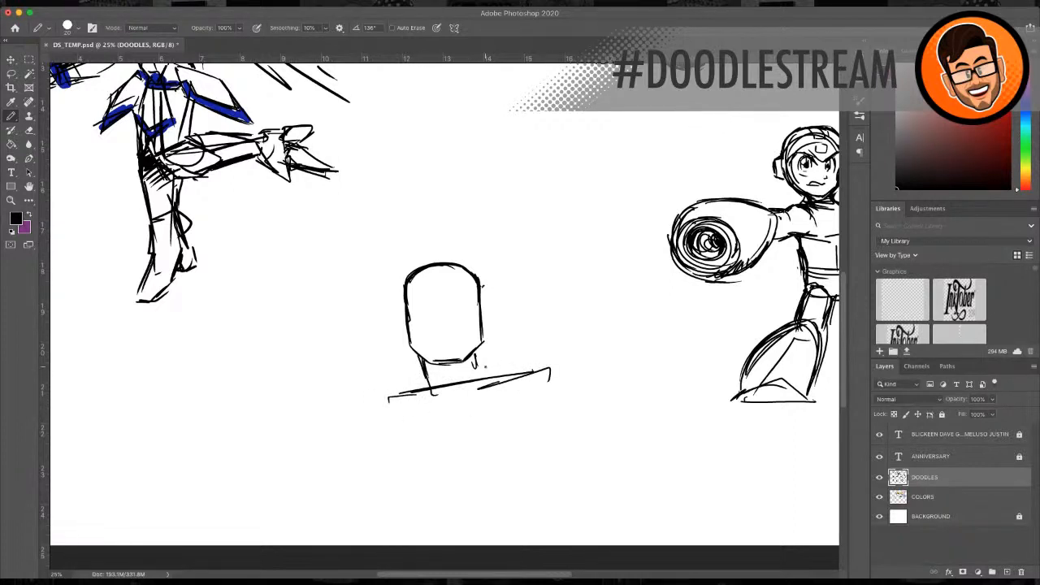
pyautogui.moveTo(479, 355); pyautogui.dragTo(475, 375)
pyautogui.moveTo(378, 400); pyautogui.dragTo(414, 393)
pyautogui.moveTo(438, 408)
pyautogui.mouseDown()
pyautogui.moveTo(439, 437)
pyautogui.moveTo(444, 419)
pyautogui.mouseUp()
pyautogui.moveTo(388, 401)
pyautogui.mouseDown()
pyautogui.moveTo(488, 393)
pyautogui.moveTo(395, 441)
pyautogui.mouseUp()
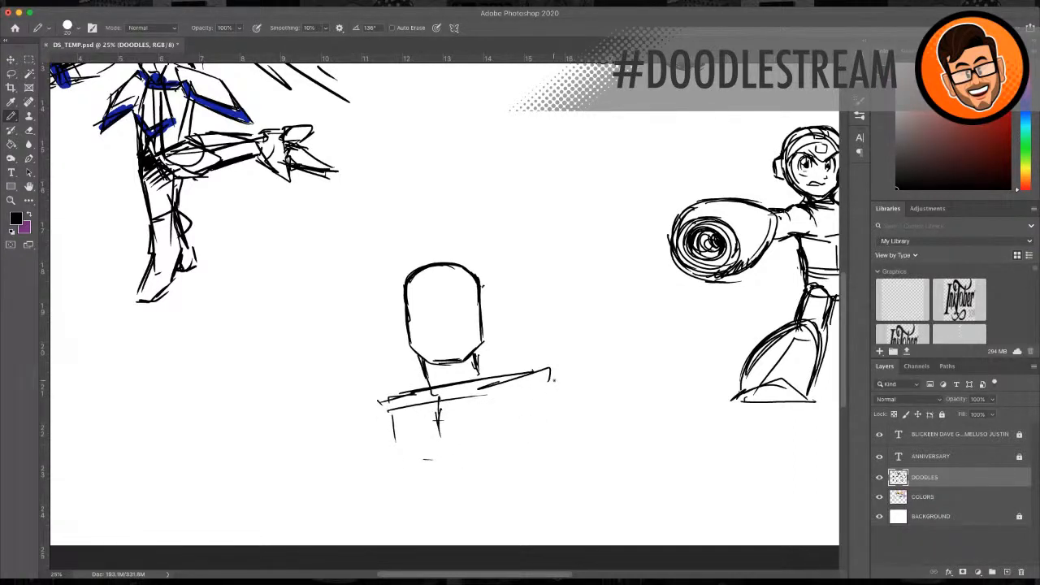
# Step: Add a rounded shoulder at the band's raised end and sloping outer arm lines on both sides of the torso
pyautogui.moveTo(544, 377)
pyautogui.mouseDown()
pyautogui.moveTo(589, 392)
pyautogui.moveTo(523, 398)
pyautogui.mouseUp()
pyautogui.moveTo(540, 400)
pyautogui.mouseDown()
pyautogui.moveTo(559, 410)
pyautogui.moveTo(584, 388)
pyautogui.moveTo(567, 415)
pyautogui.mouseUp()
pyautogui.moveTo(573, 414); pyautogui.dragTo(618, 467)
pyautogui.moveTo(386, 424); pyautogui.dragTo(349, 458)
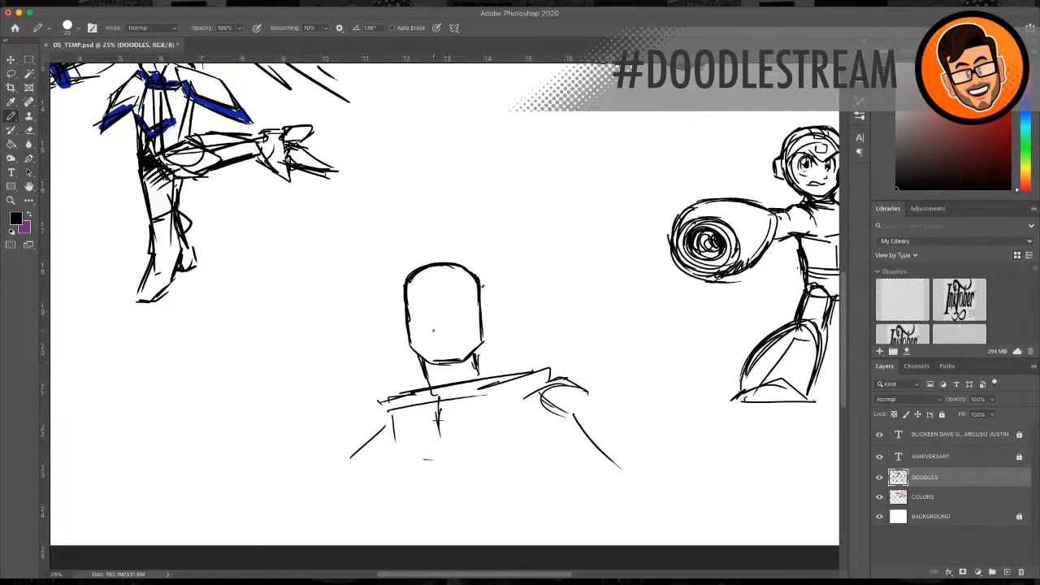
# Step: Draw angry slanted brow ridges on the new head with round eyes and pupils beneath them
pyautogui.click(10, 200)
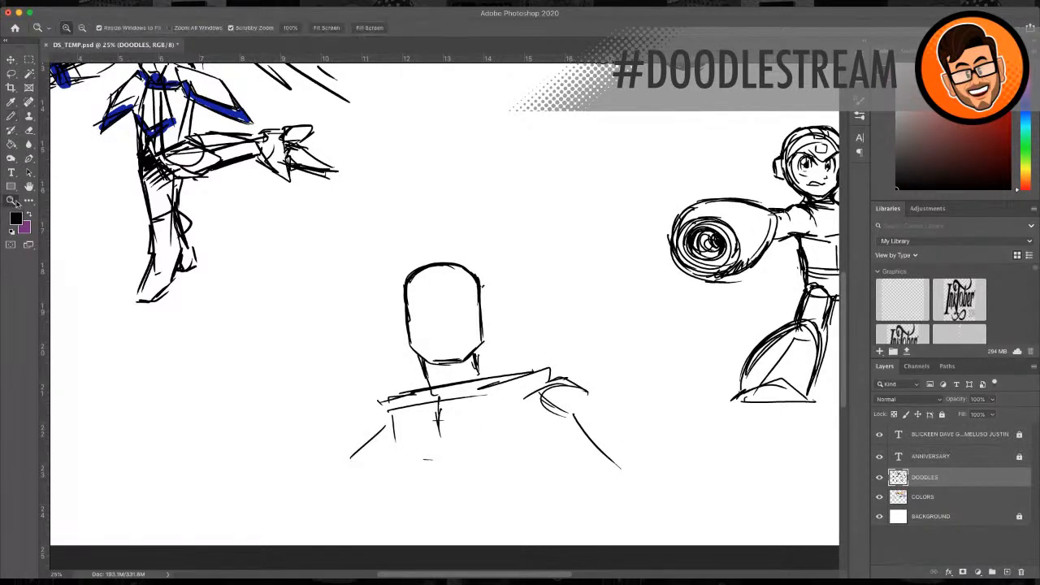
pyautogui.moveTo(447, 328); pyautogui.dragTo(451, 336)
pyautogui.click(452, 333)
pyautogui.click(449, 318)
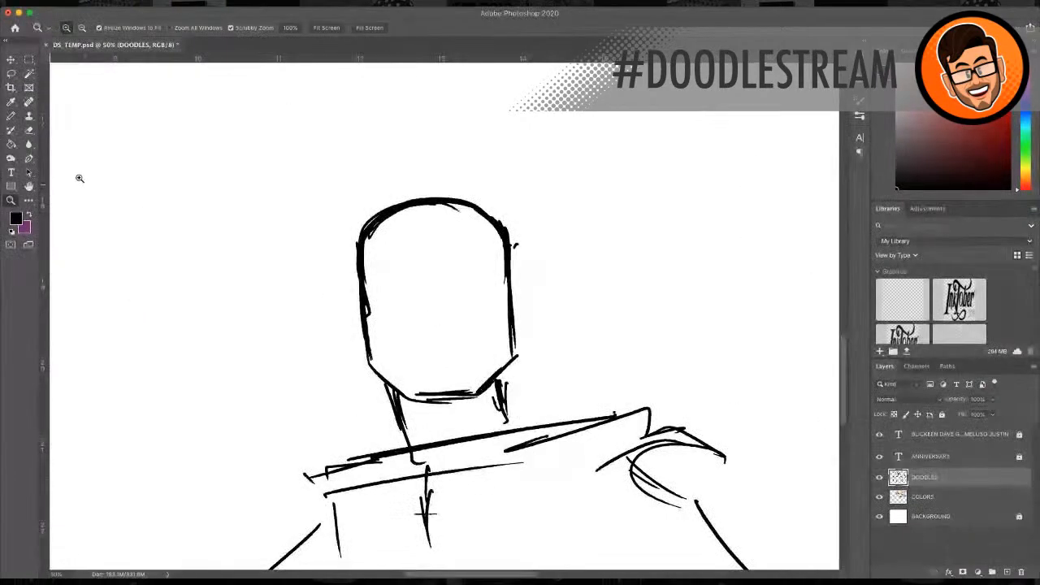
pyautogui.click(11, 117)
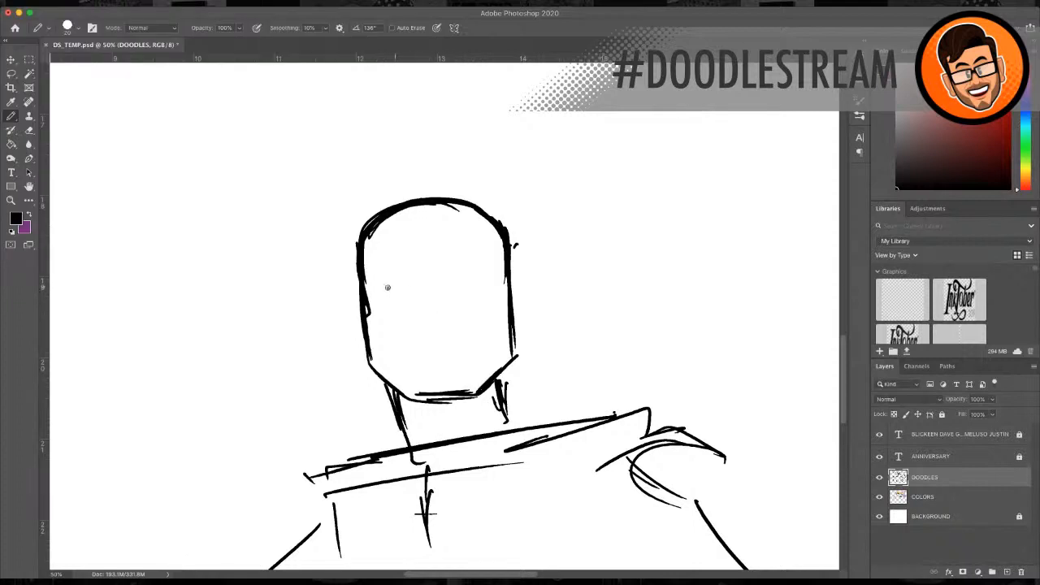
pyautogui.moveTo(379, 294)
pyautogui.mouseDown()
pyautogui.moveTo(390, 282)
pyautogui.moveTo(429, 302)
pyautogui.moveTo(452, 299)
pyautogui.moveTo(482, 273)
pyautogui.moveTo(501, 281)
pyautogui.mouseUp()
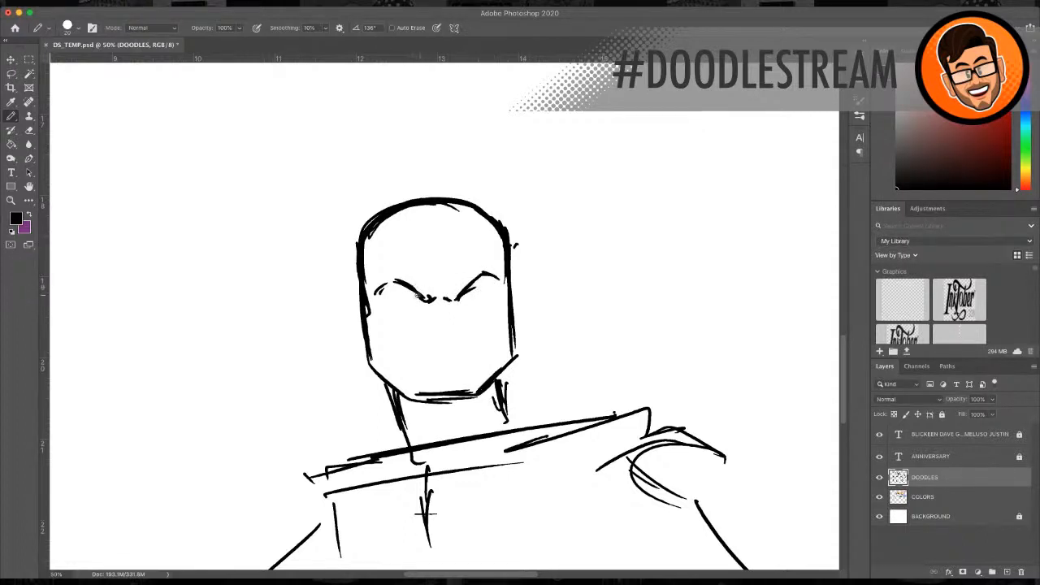
pyautogui.moveTo(399, 303)
pyautogui.mouseDown()
pyautogui.moveTo(415, 301)
pyautogui.moveTo(408, 292)
pyautogui.moveTo(394, 306)
pyautogui.moveTo(470, 291)
pyautogui.moveTo(478, 306)
pyautogui.moveTo(481, 294)
pyautogui.moveTo(474, 299)
pyautogui.mouseUp()
pyautogui.moveTo(405, 299); pyautogui.dragTo(476, 298)
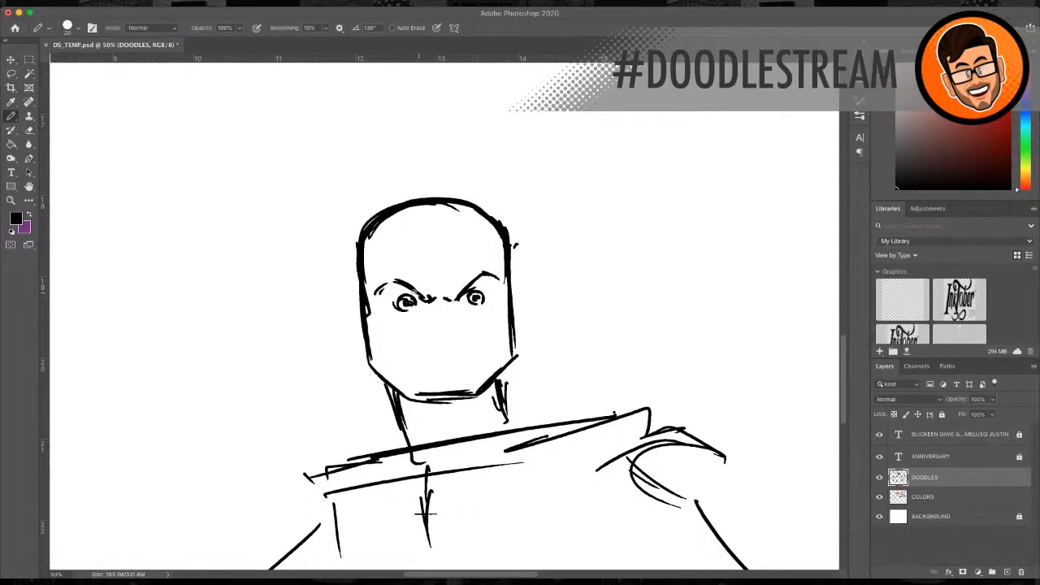
# Step: Outline the sockets around both eyes and fill them with black
pyautogui.moveTo(409, 289)
pyautogui.mouseDown()
pyautogui.moveTo(419, 297)
pyautogui.moveTo(385, 313)
pyautogui.moveTo(486, 307)
pyautogui.mouseUp()
pyautogui.moveTo(395, 284)
pyautogui.mouseDown()
pyautogui.moveTo(380, 295)
pyautogui.moveTo(397, 287)
pyautogui.moveTo(421, 298)
pyautogui.moveTo(413, 314)
pyautogui.moveTo(402, 310)
pyautogui.mouseUp()
pyautogui.moveTo(466, 293)
pyautogui.mouseDown()
pyautogui.moveTo(459, 300)
pyautogui.moveTo(470, 290)
pyautogui.mouseUp()
pyautogui.moveTo(475, 278)
pyautogui.mouseDown()
pyautogui.moveTo(486, 294)
pyautogui.moveTo(498, 283)
pyautogui.moveTo(468, 291)
pyautogui.moveTo(470, 306)
pyautogui.moveTo(492, 302)
pyautogui.mouseUp()
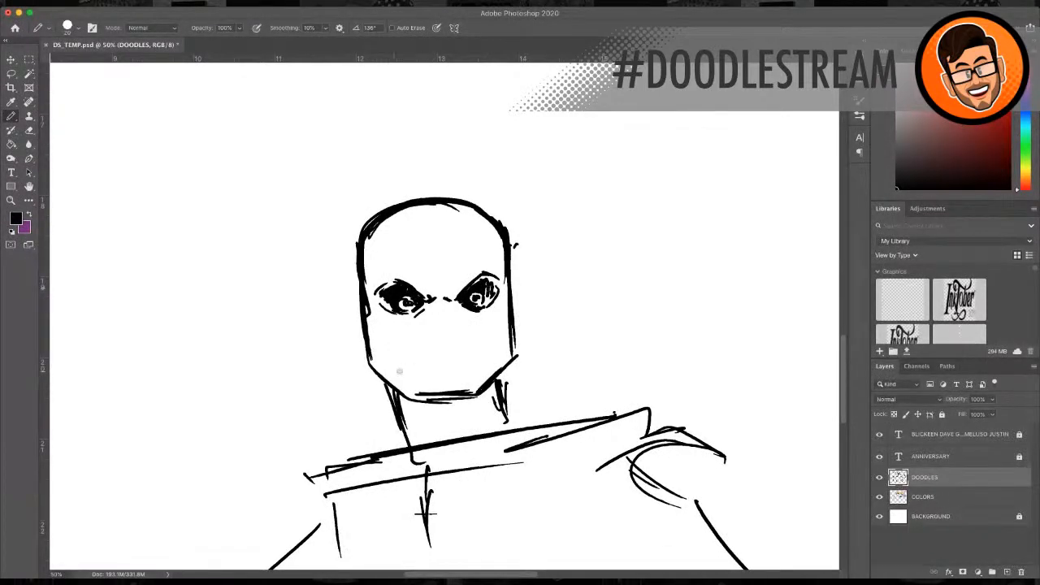
# Step: Draw a black triangular nose hole and add vertical crease lines at both temples of the skull
pyautogui.moveTo(433, 327)
pyautogui.mouseDown()
pyautogui.moveTo(443, 316)
pyautogui.moveTo(452, 331)
pyautogui.mouseUp()
pyautogui.moveTo(380, 225); pyautogui.dragTo(384, 259)
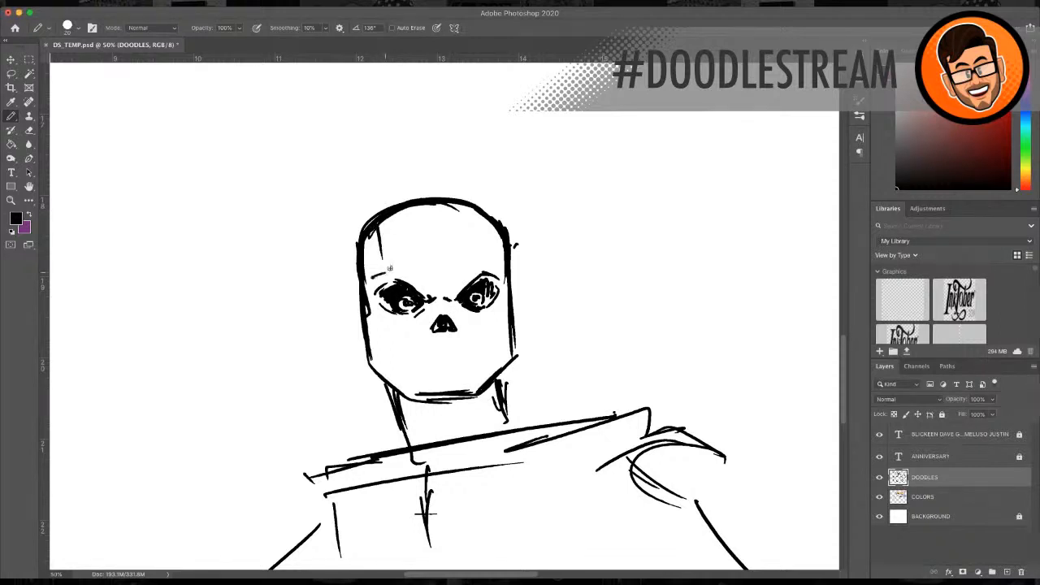
pyautogui.moveTo(479, 208); pyautogui.dragTo(489, 260)
# Step: Draw the skull's mouth with a row of upper teeth below the nose hole
pyautogui.moveTo(404, 345)
pyautogui.mouseDown()
pyautogui.moveTo(427, 362)
pyautogui.moveTo(470, 353)
pyautogui.mouseUp()
pyautogui.moveTo(473, 359)
pyautogui.mouseDown()
pyautogui.moveTo(420, 359)
pyautogui.moveTo(442, 360)
pyautogui.mouseUp()
pyautogui.moveTo(445, 361)
pyautogui.mouseDown()
pyautogui.moveTo(445, 348)
pyautogui.moveTo(469, 348)
pyautogui.moveTo(473, 359)
pyautogui.mouseUp()
pyautogui.moveTo(416, 352)
pyautogui.mouseDown()
pyautogui.moveTo(473, 365)
pyautogui.moveTo(465, 344)
pyautogui.moveTo(469, 366)
pyautogui.mouseUp()
pyautogui.moveTo(452, 356); pyautogui.dragTo(454, 361)
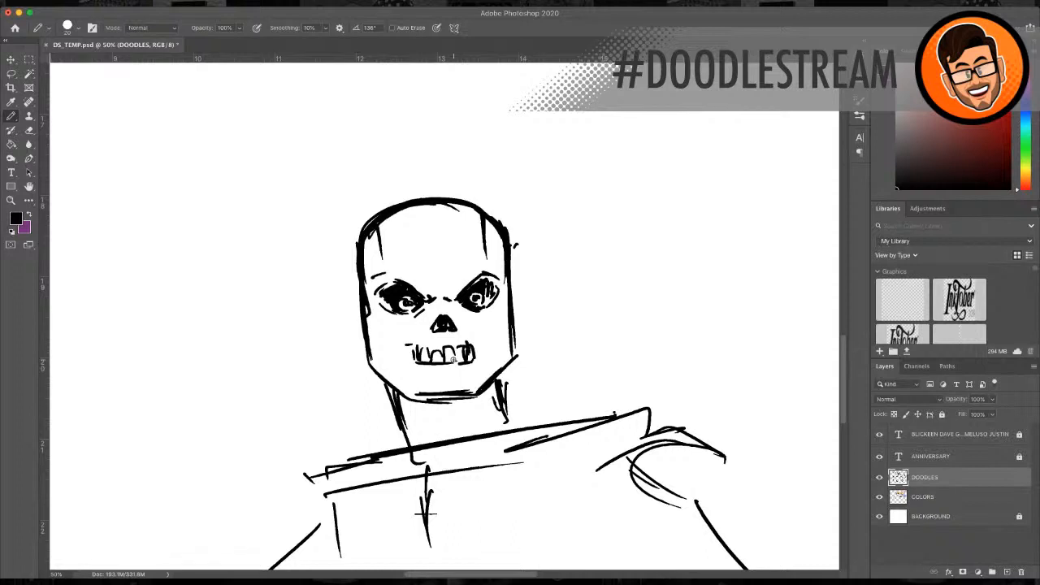
# Step: Add double slanted lines on both cheeks, darken the mouth corners, and draw the lower row of teeth
pyautogui.moveTo(386, 334); pyautogui.dragTo(405, 379)
pyautogui.moveTo(490, 328); pyautogui.dragTo(481, 369)
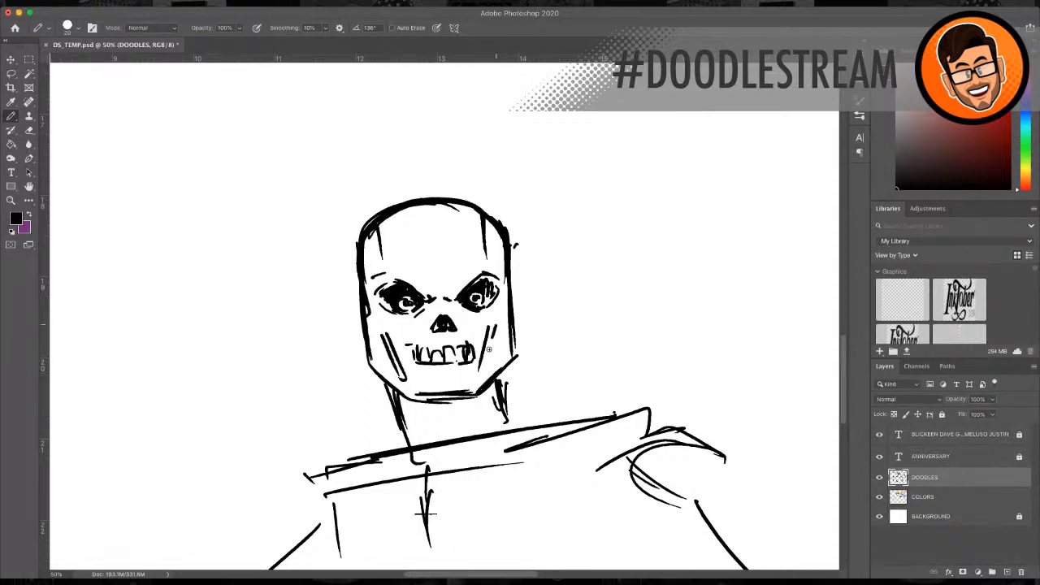
pyautogui.moveTo(497, 325); pyautogui.dragTo(489, 371)
pyautogui.moveTo(410, 357); pyautogui.dragTo(411, 363)
pyautogui.moveTo(475, 351)
pyautogui.mouseDown()
pyautogui.moveTo(478, 343)
pyautogui.moveTo(482, 353)
pyautogui.mouseUp()
pyautogui.moveTo(418, 362)
pyautogui.mouseDown()
pyautogui.moveTo(429, 380)
pyautogui.moveTo(462, 376)
pyautogui.moveTo(413, 379)
pyautogui.mouseUp()
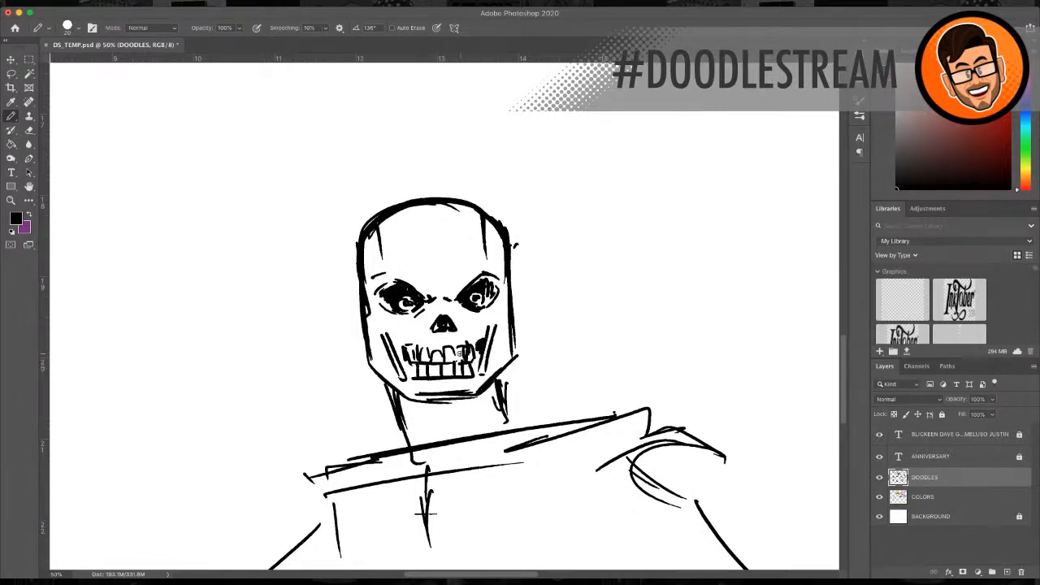
# Step: Thicken the chin and redraw both angled corners of the jaw with heavier lines
pyautogui.moveTo(405, 389)
pyautogui.mouseDown()
pyautogui.moveTo(432, 406)
pyautogui.moveTo(406, 405)
pyautogui.moveTo(470, 406)
pyautogui.mouseUp()
pyautogui.moveTo(472, 389)
pyautogui.mouseDown()
pyautogui.moveTo(423, 392)
pyautogui.moveTo(473, 404)
pyautogui.moveTo(512, 374)
pyautogui.mouseUp()
pyautogui.moveTo(487, 393)
pyautogui.mouseDown()
pyautogui.moveTo(510, 364)
pyautogui.moveTo(511, 375)
pyautogui.mouseUp()
pyautogui.moveTo(368, 344)
pyautogui.mouseDown()
pyautogui.moveTo(374, 371)
pyautogui.moveTo(405, 398)
pyautogui.moveTo(391, 371)
pyautogui.mouseUp()
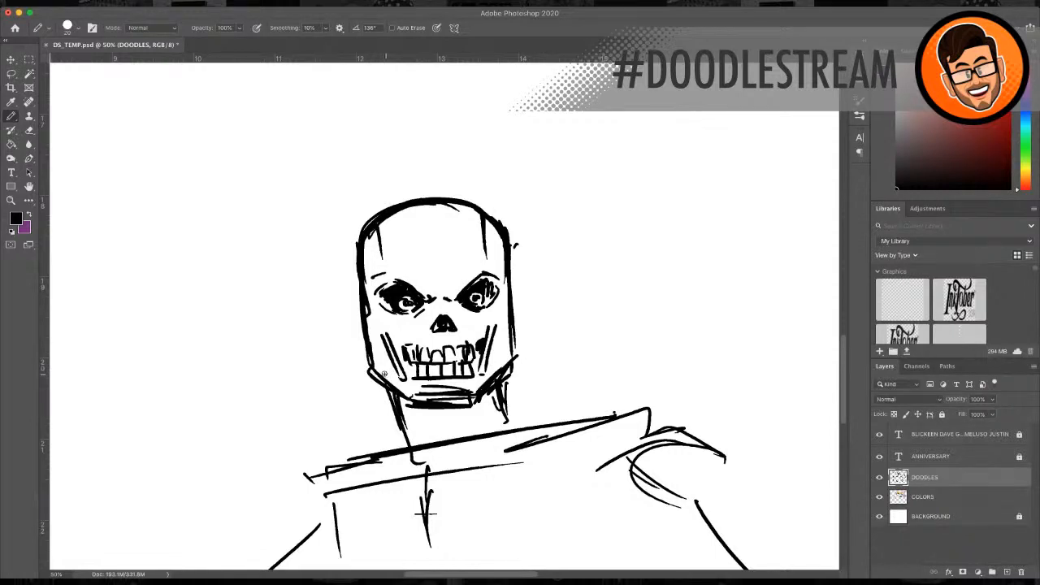
pyautogui.moveTo(371, 371); pyautogui.dragTo(408, 398)
# Step: Draw the cheekbones with shaded hollows beside the teeth, and add contour lines down both sides of the jaw
pyautogui.moveTo(378, 320); pyautogui.dragTo(408, 342)
pyautogui.moveTo(498, 309)
pyautogui.mouseDown()
pyautogui.moveTo(509, 321)
pyautogui.moveTo(486, 335)
pyautogui.mouseUp()
pyautogui.moveTo(382, 316)
pyautogui.mouseDown()
pyautogui.moveTo(372, 328)
pyautogui.moveTo(413, 369)
pyautogui.mouseUp()
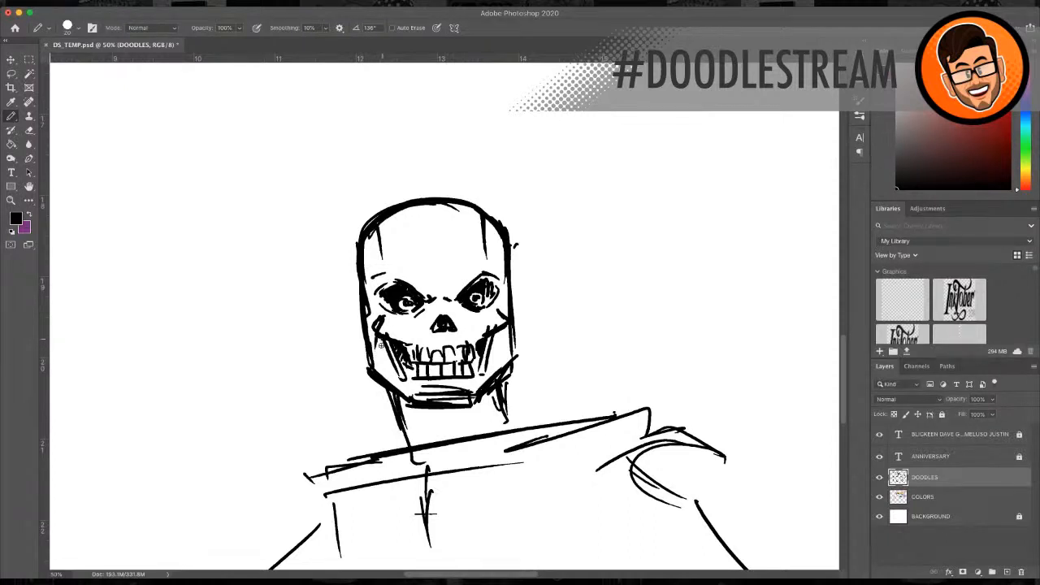
pyautogui.moveTo(382, 340); pyautogui.dragTo(384, 358)
pyautogui.moveTo(509, 328); pyautogui.dragTo(504, 357)
pyautogui.moveTo(497, 328); pyautogui.dragTo(493, 348)
pyautogui.moveTo(366, 343); pyautogui.dragTo(369, 374)
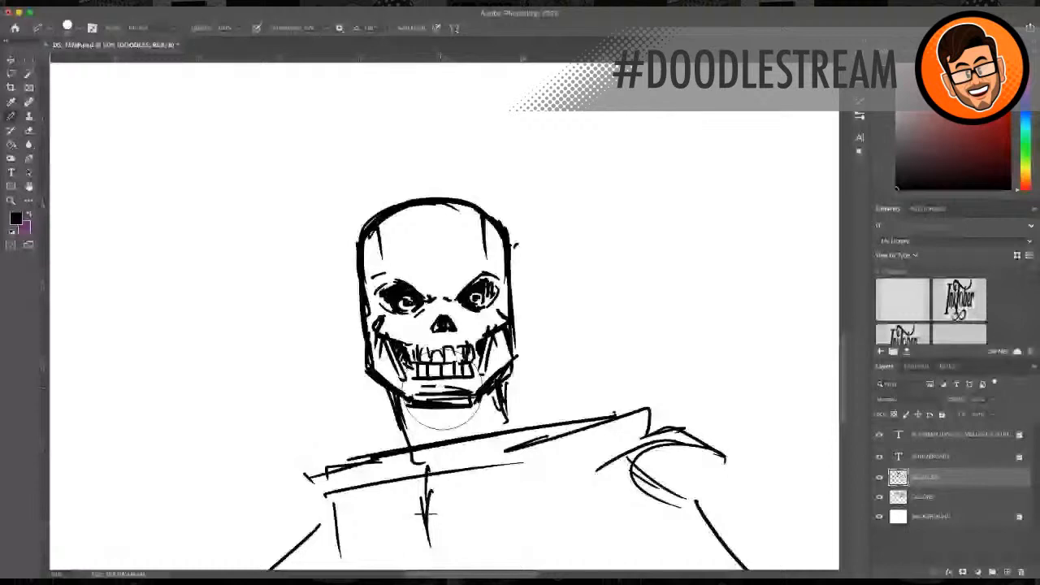
# Step: Clear the extra lines inside the chin and redraw short contour marks on the chin and lower jaw
pyautogui.moveTo(440, 390); pyautogui.dragTo(470, 393)
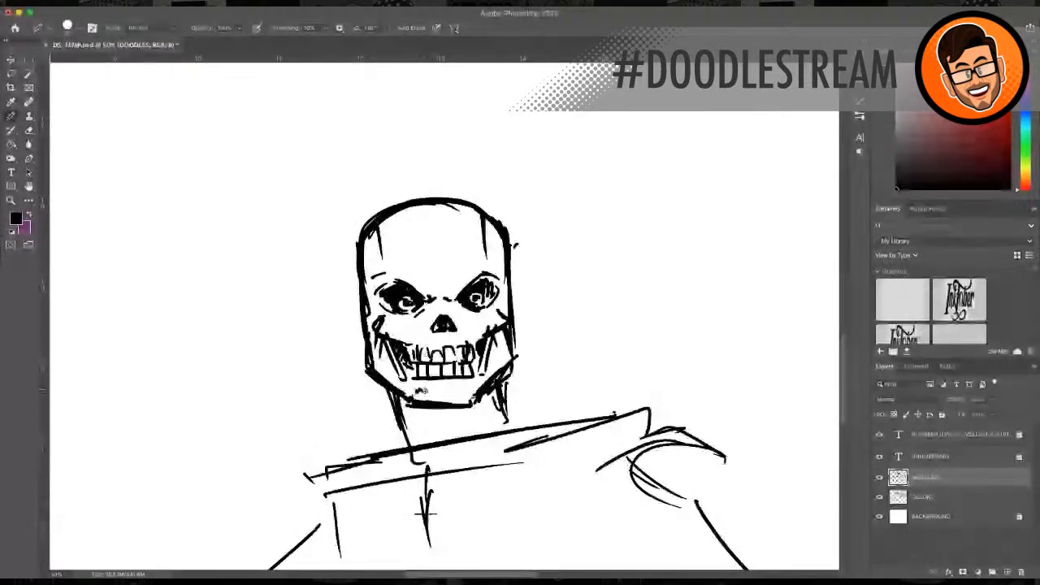
pyautogui.moveTo(425, 390); pyautogui.dragTo(449, 390)
pyautogui.moveTo(415, 407)
pyautogui.mouseDown()
pyautogui.moveTo(468, 409)
pyautogui.moveTo(509, 385)
pyautogui.mouseUp()
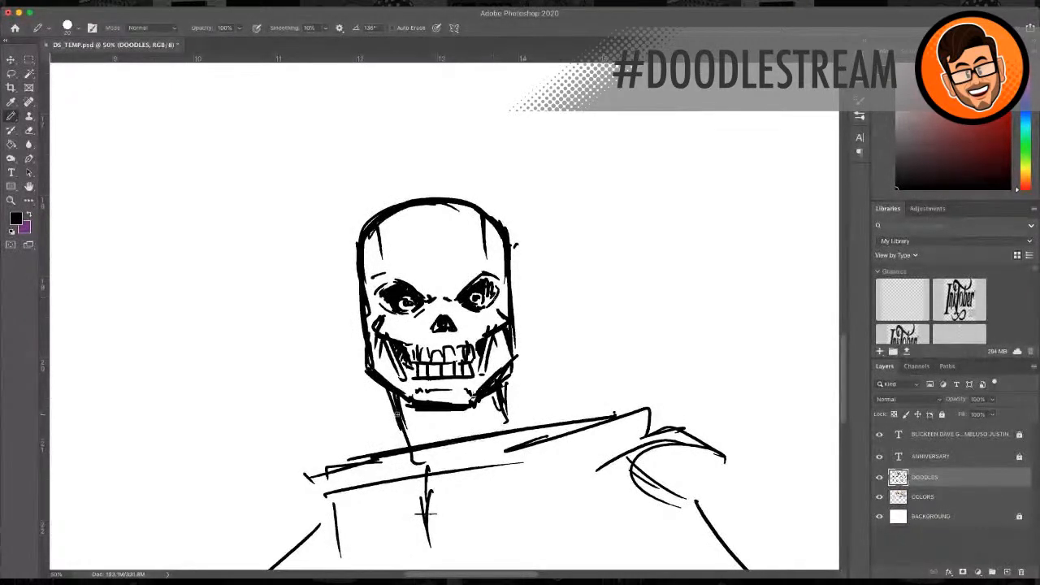
# Step: Draw the mechanical neck with slanted struts on both sides, horizontal bands under the chin, and a small round joint at its base
pyautogui.moveTo(389, 407)
pyautogui.mouseDown()
pyautogui.moveTo(420, 448)
pyautogui.moveTo(391, 418)
pyautogui.moveTo(406, 461)
pyautogui.moveTo(402, 451)
pyautogui.moveTo(424, 462)
pyautogui.mouseUp()
pyautogui.moveTo(407, 424); pyautogui.dragTo(429, 465)
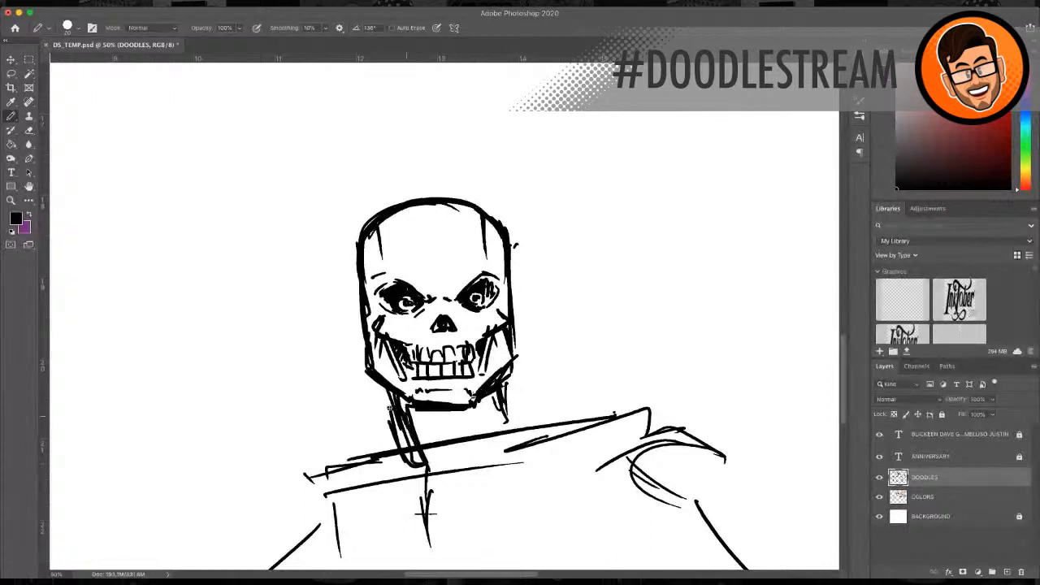
pyautogui.moveTo(388, 387)
pyautogui.mouseDown()
pyautogui.moveTo(423, 406)
pyautogui.moveTo(417, 427)
pyautogui.moveTo(446, 431)
pyautogui.moveTo(429, 417)
pyautogui.moveTo(485, 425)
pyautogui.moveTo(433, 436)
pyautogui.moveTo(480, 431)
pyautogui.mouseUp()
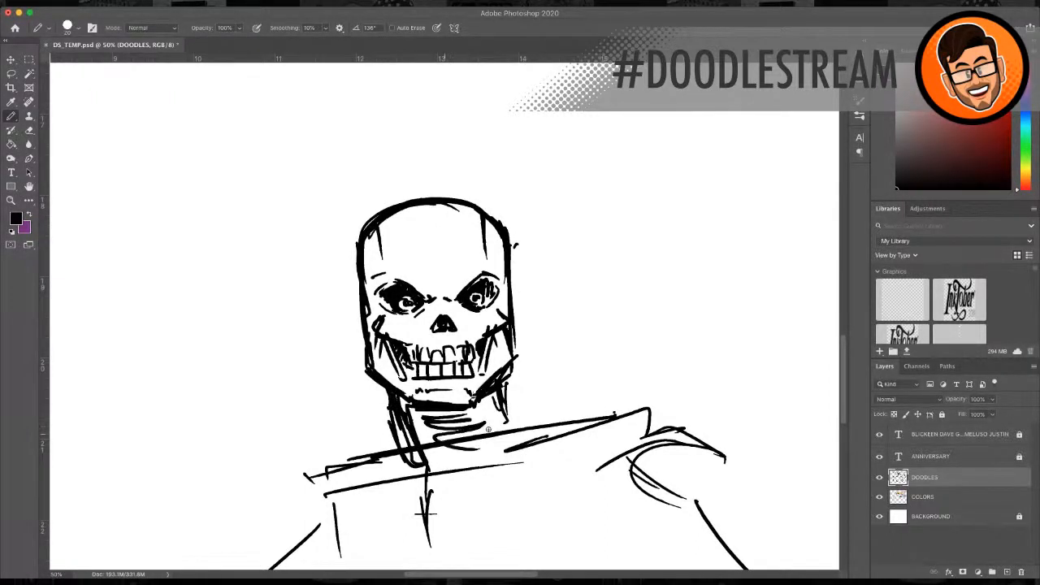
pyautogui.moveTo(493, 395)
pyautogui.mouseDown()
pyautogui.moveTo(486, 450)
pyautogui.moveTo(465, 464)
pyautogui.mouseUp()
pyautogui.moveTo(442, 462); pyautogui.dragTo(444, 473)
pyautogui.moveTo(450, 470)
pyautogui.mouseDown()
pyautogui.moveTo(471, 443)
pyautogui.moveTo(482, 425)
pyautogui.moveTo(453, 470)
pyautogui.mouseUp()
pyautogui.moveTo(495, 433)
pyautogui.mouseDown()
pyautogui.moveTo(513, 420)
pyautogui.moveTo(510, 402)
pyautogui.mouseUp()
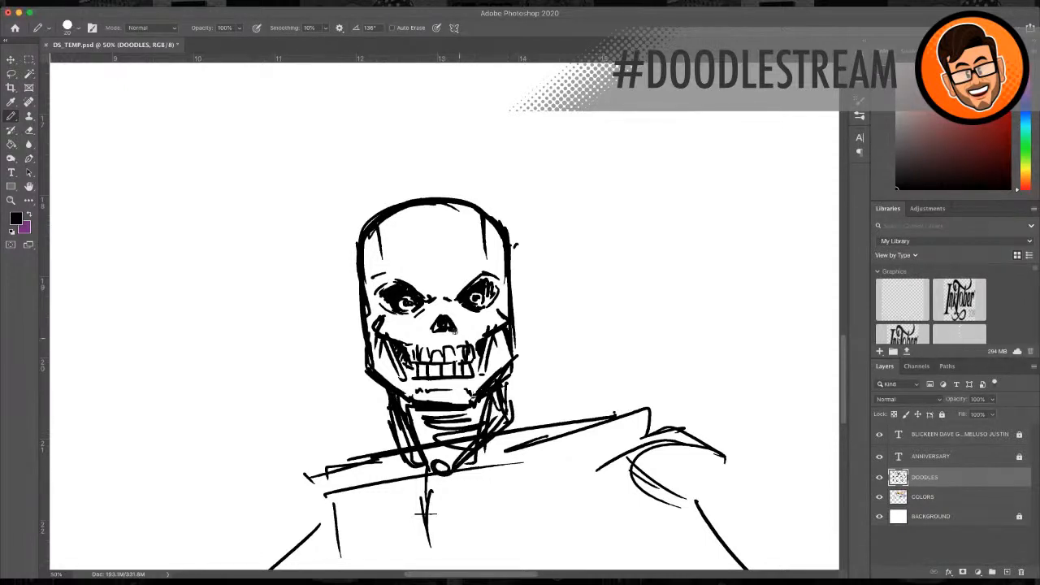
# Step: Add angry brow creases above the eye sockets, short strokes at the temple, and contour marks on both cheeks
pyautogui.moveTo(486, 275)
pyautogui.mouseDown()
pyautogui.moveTo(467, 283)
pyautogui.moveTo(499, 284)
pyautogui.moveTo(444, 297)
pyautogui.mouseUp()
pyautogui.moveTo(397, 260); pyautogui.dragTo(421, 277)
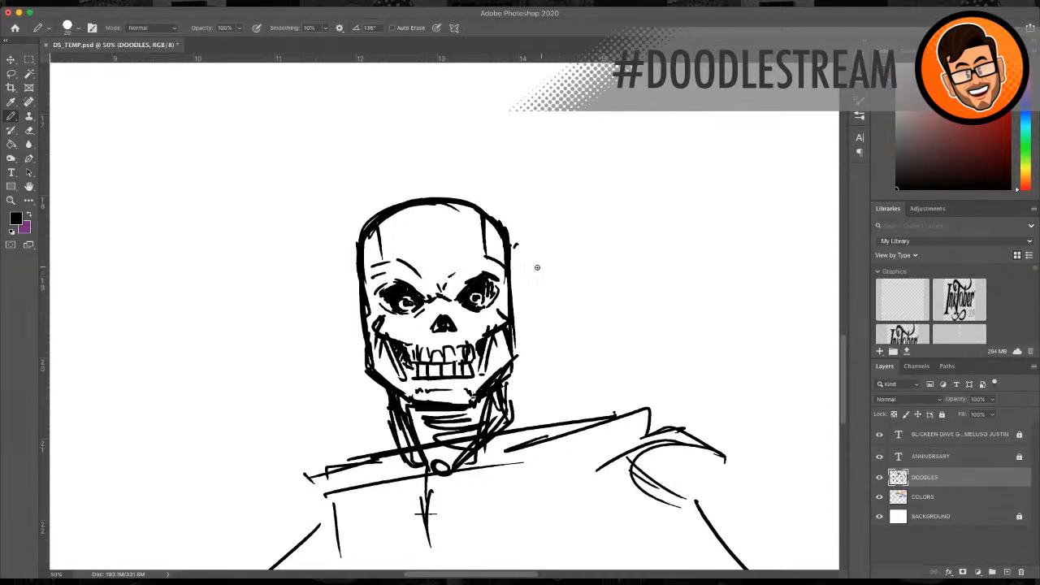
pyautogui.moveTo(515, 271); pyautogui.dragTo(509, 303)
pyautogui.moveTo(516, 278); pyautogui.dragTo(512, 306)
pyautogui.moveTo(411, 334); pyautogui.dragTo(408, 348)
pyautogui.moveTo(474, 328); pyautogui.dragTo(469, 342)
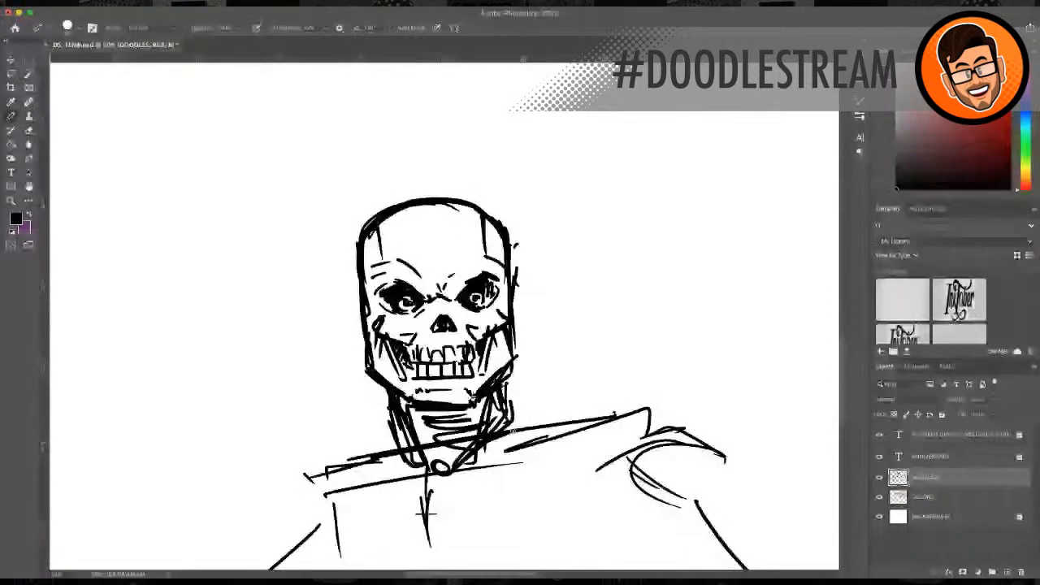
# Step: Sketch angular collar parts on both sides of the neck, with a small round joint on the collarbone
pyautogui.moveTo(528, 421)
pyautogui.mouseDown()
pyautogui.moveTo(541, 439)
pyautogui.moveTo(598, 418)
pyautogui.mouseUp()
pyautogui.moveTo(387, 443); pyautogui.dragTo(350, 447)
pyautogui.moveTo(349, 447); pyautogui.dragTo(364, 457)
pyautogui.moveTo(379, 461)
pyautogui.mouseDown()
pyautogui.moveTo(419, 478)
pyautogui.moveTo(409, 478)
pyautogui.mouseUp()
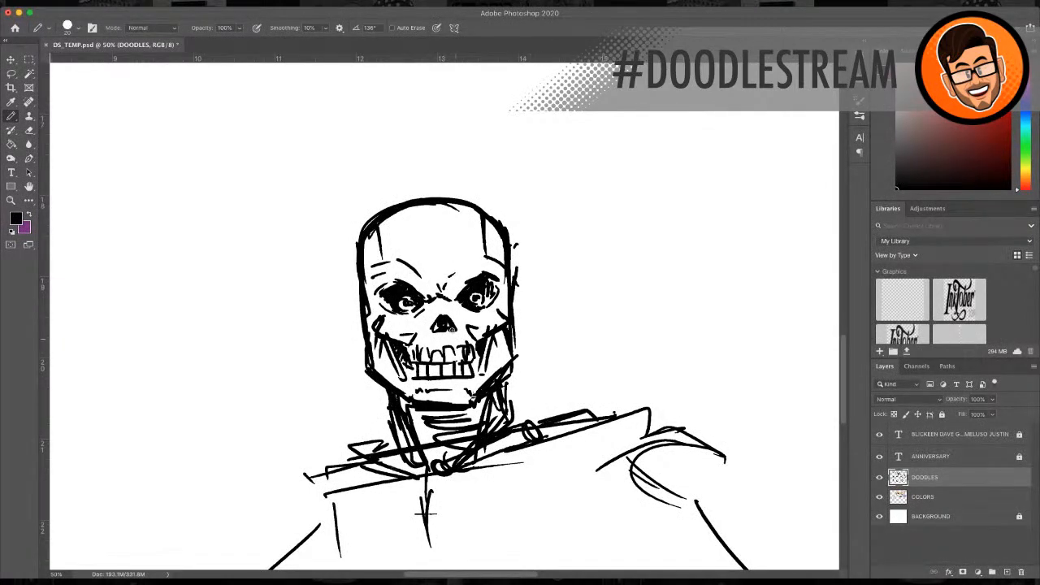
# Step: Draw creases from the nose toward the mouth and hatch the cheek and jaw hollows
pyautogui.moveTo(431, 317)
pyautogui.mouseDown()
pyautogui.moveTo(449, 305)
pyautogui.moveTo(463, 329)
pyautogui.moveTo(417, 334)
pyautogui.mouseUp()
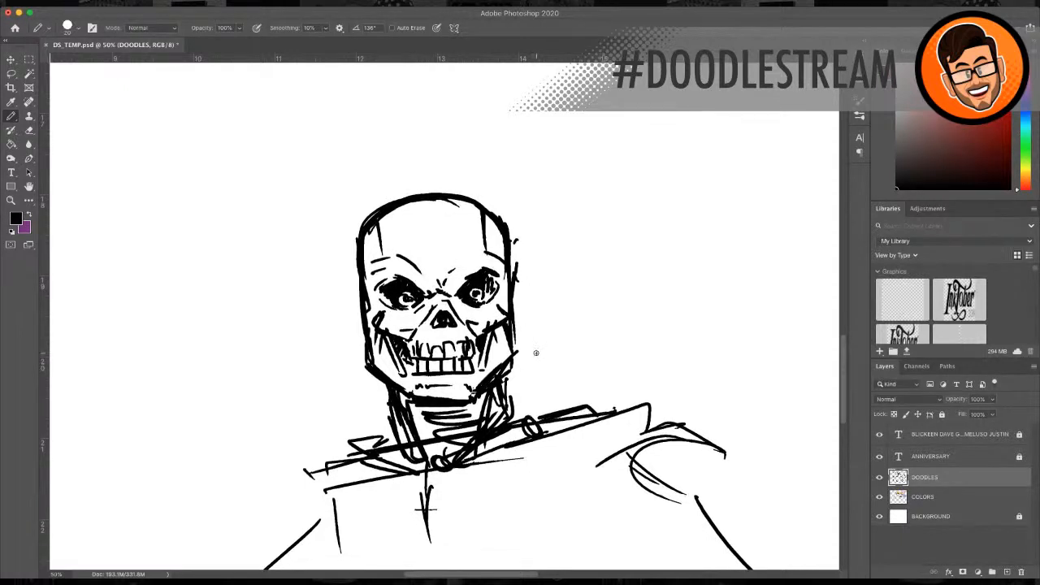
pyautogui.scroll(-3, 532, 351)
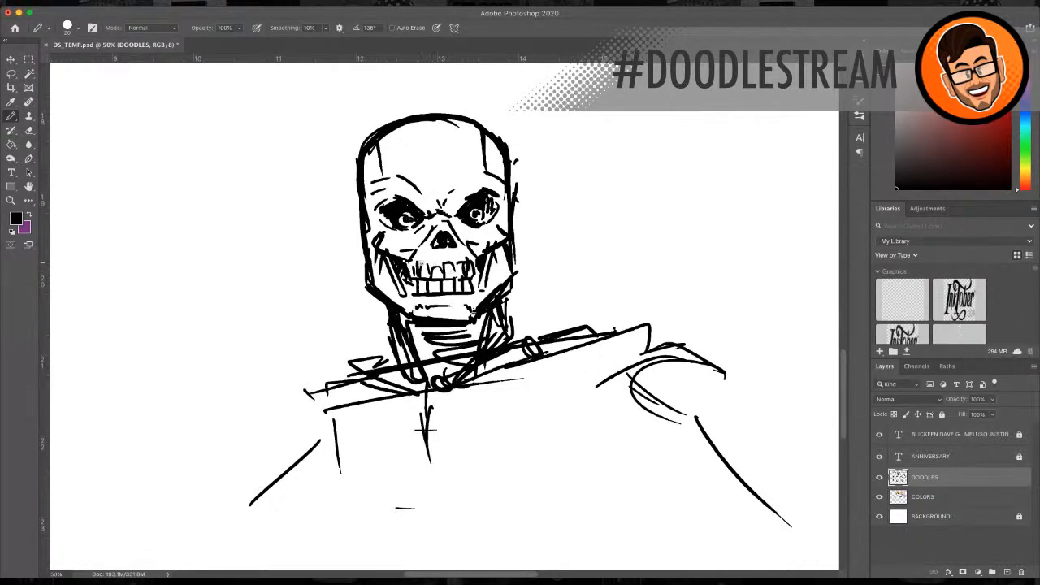
pyautogui.moveTo(443, 263); pyautogui.dragTo(386, 270)
pyautogui.moveTo(492, 273); pyautogui.dragTo(484, 288)
pyautogui.moveTo(382, 258)
pyautogui.mouseDown()
pyautogui.moveTo(366, 266)
pyautogui.moveTo(371, 274)
pyautogui.mouseUp()
pyautogui.moveTo(492, 254); pyautogui.dragTo(506, 256)
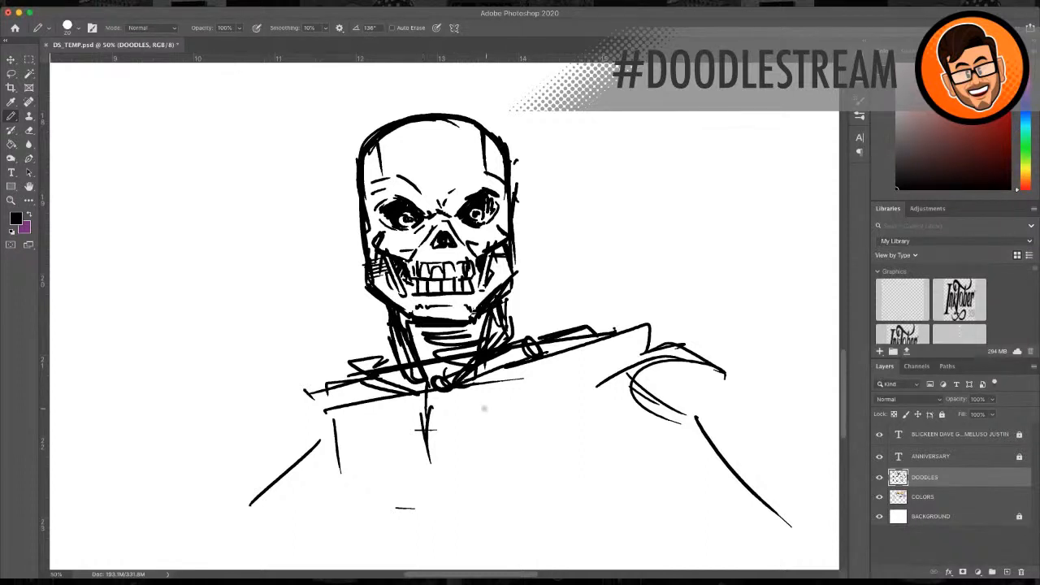
# Step: Draw a heavy double curve for the chest plate, sweeping from the mid-chest up to the far shoulder
pyautogui.moveTo(485, 420)
pyautogui.mouseDown()
pyautogui.moveTo(516, 393)
pyautogui.moveTo(668, 331)
pyautogui.mouseUp()
pyautogui.moveTo(483, 400); pyautogui.dragTo(682, 343)
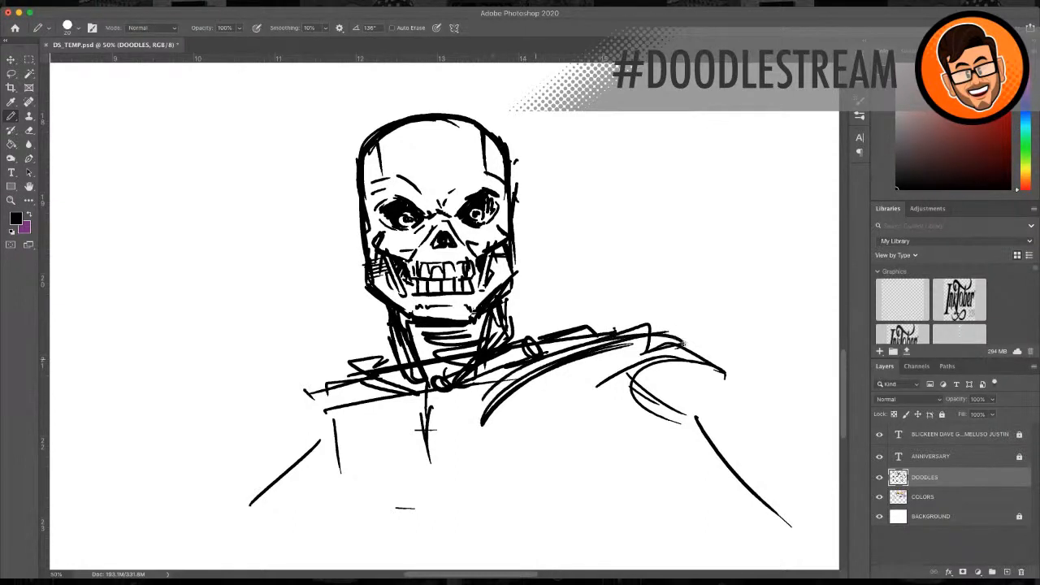
pyautogui.moveTo(514, 387)
pyautogui.mouseDown()
pyautogui.moveTo(476, 439)
pyautogui.moveTo(457, 437)
pyautogui.mouseUp()
# Step: Draw the smaller shoulder with a round joint at the collarbone's end, a small block beneath it, and a thickened lower plate
pyautogui.moveTo(364, 375)
pyautogui.mouseDown()
pyautogui.moveTo(273, 400)
pyautogui.moveTo(372, 386)
pyautogui.mouseUp()
pyautogui.moveTo(297, 396)
pyautogui.mouseDown()
pyautogui.moveTo(275, 406)
pyautogui.moveTo(297, 410)
pyautogui.moveTo(300, 433)
pyautogui.moveTo(291, 418)
pyautogui.moveTo(329, 438)
pyautogui.mouseUp()
pyautogui.moveTo(241, 436); pyautogui.dragTo(329, 445)
pyautogui.moveTo(272, 435); pyautogui.dragTo(338, 448)
pyautogui.moveTo(327, 414)
pyautogui.mouseDown()
pyautogui.moveTo(335, 446)
pyautogui.moveTo(374, 395)
pyautogui.moveTo(363, 404)
pyautogui.mouseUp()
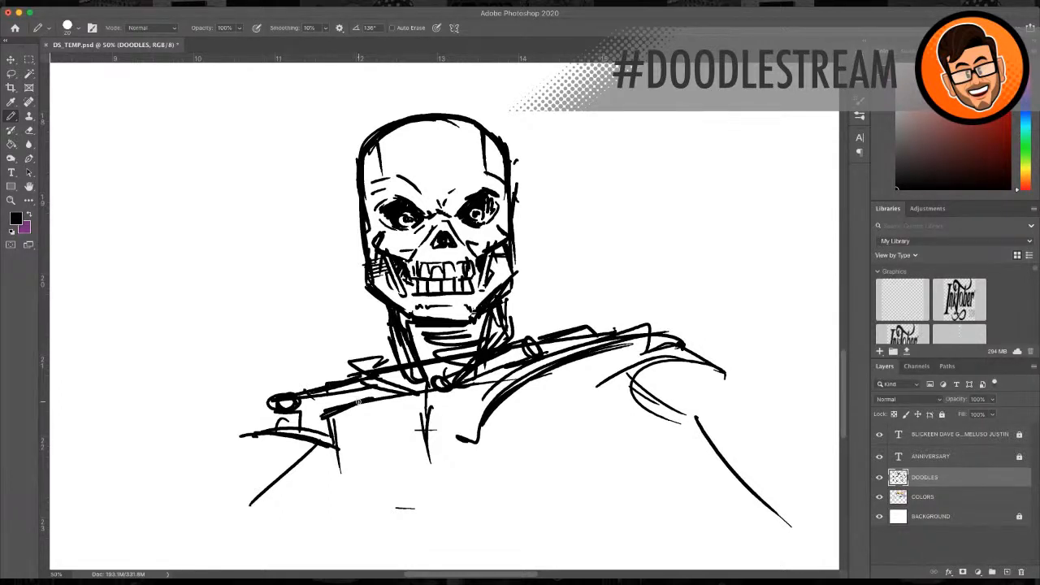
# Step: Draw the chest details: a solid black slanted bar, V-shaped panel lines, and a slanted piston in a cylinder
pyautogui.moveTo(421, 406)
pyautogui.mouseDown()
pyautogui.moveTo(451, 401)
pyautogui.moveTo(434, 443)
pyautogui.moveTo(445, 409)
pyautogui.moveTo(411, 433)
pyautogui.moveTo(395, 465)
pyautogui.moveTo(397, 451)
pyautogui.moveTo(423, 461)
pyautogui.mouseUp()
pyautogui.moveTo(438, 404)
pyautogui.mouseDown()
pyautogui.moveTo(377, 474)
pyautogui.moveTo(514, 494)
pyautogui.moveTo(488, 460)
pyautogui.moveTo(509, 439)
pyautogui.mouseUp()
pyautogui.moveTo(511, 439); pyautogui.dragTo(537, 456)
pyautogui.moveTo(510, 441)
pyautogui.mouseDown()
pyautogui.moveTo(481, 469)
pyautogui.moveTo(516, 485)
pyautogui.moveTo(548, 405)
pyautogui.moveTo(571, 394)
pyautogui.moveTo(551, 427)
pyautogui.moveTo(522, 447)
pyautogui.mouseUp()
pyautogui.moveTo(355, 417)
pyautogui.mouseDown()
pyautogui.moveTo(398, 465)
pyautogui.moveTo(378, 473)
pyautogui.mouseUp()
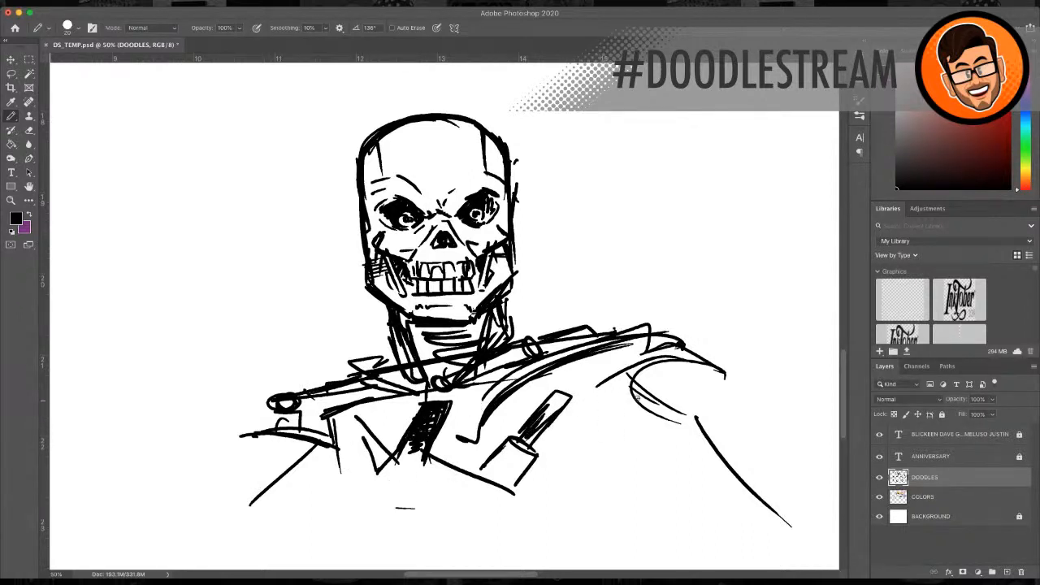
# Step: Draw a large cylindrical joint with an oval end under the bigger shoulder, and reinforce the shoulder line above it
pyautogui.moveTo(598, 398); pyautogui.dragTo(644, 438)
pyautogui.moveTo(626, 383)
pyautogui.mouseDown()
pyautogui.moveTo(660, 423)
pyautogui.moveTo(667, 359)
pyautogui.mouseUp()
pyautogui.moveTo(695, 411); pyautogui.dragTo(655, 432)
pyautogui.moveTo(716, 405)
pyautogui.mouseDown()
pyautogui.moveTo(619, 428)
pyautogui.moveTo(609, 398)
pyautogui.mouseUp()
pyautogui.moveTo(634, 439); pyautogui.dragTo(623, 385)
pyautogui.moveTo(659, 342)
pyautogui.mouseDown()
pyautogui.moveTo(652, 353)
pyautogui.moveTo(543, 375)
pyautogui.mouseUp()
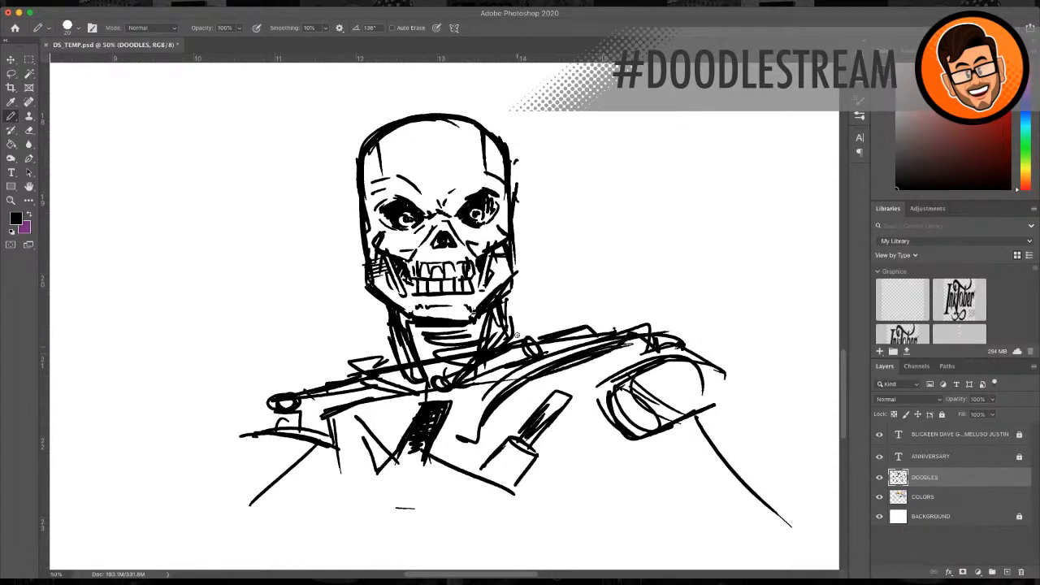
# Step: Add a curved cable from neck to shoulder, thicken the collar and shoulder plate, and draw the outer lines of both arms
pyautogui.moveTo(506, 299); pyautogui.dragTo(585, 350)
pyautogui.moveTo(379, 369); pyautogui.dragTo(406, 353)
pyautogui.moveTo(361, 383)
pyautogui.mouseDown()
pyautogui.moveTo(265, 426)
pyautogui.moveTo(268, 452)
pyautogui.mouseUp()
pyautogui.moveTo(261, 430)
pyautogui.mouseDown()
pyautogui.moveTo(261, 398)
pyautogui.moveTo(229, 485)
pyautogui.moveTo(205, 498)
pyautogui.mouseUp()
pyautogui.moveTo(665, 340)
pyautogui.mouseDown()
pyautogui.moveTo(704, 357)
pyautogui.moveTo(727, 411)
pyautogui.moveTo(748, 428)
pyautogui.mouseUp()
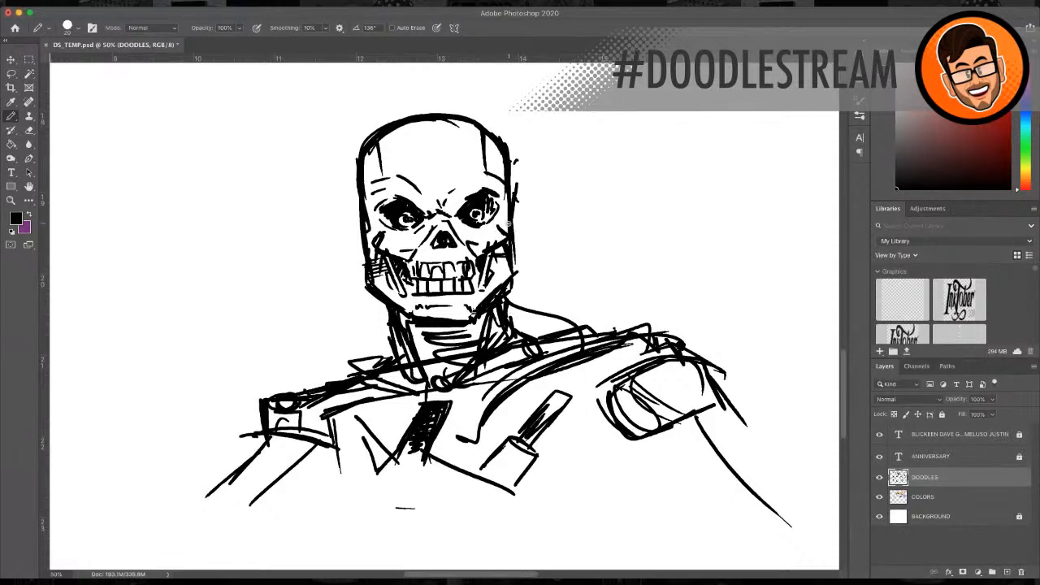
# Step: Fill both eye sockets solid black
pyautogui.moveTo(479, 209)
pyautogui.mouseDown()
pyautogui.moveTo(467, 225)
pyautogui.moveTo(492, 213)
pyautogui.mouseUp()
pyautogui.moveTo(403, 215); pyautogui.dragTo(407, 229)
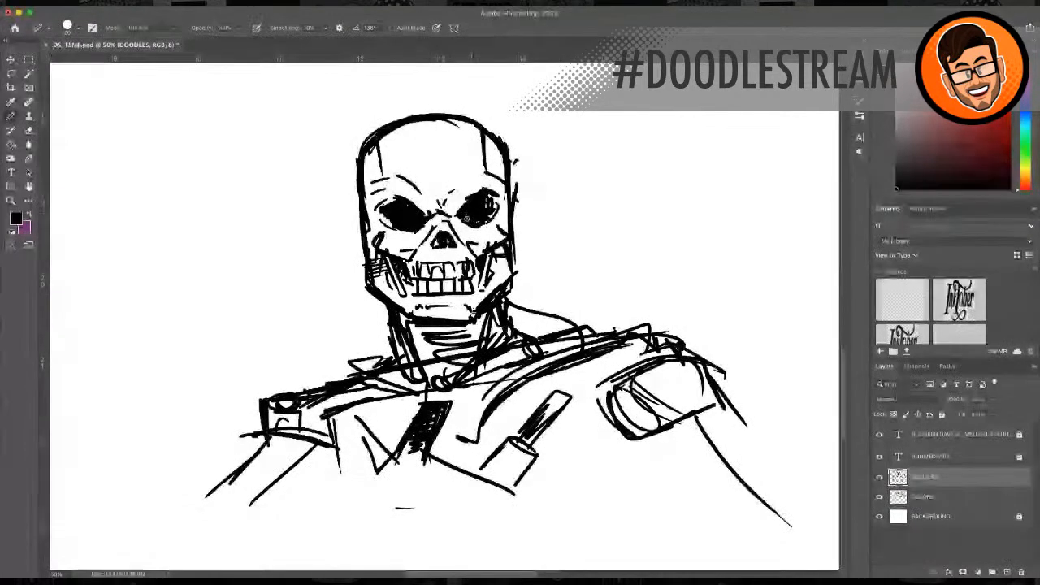
pyautogui.moveTo(470, 221); pyautogui.dragTo(476, 220)
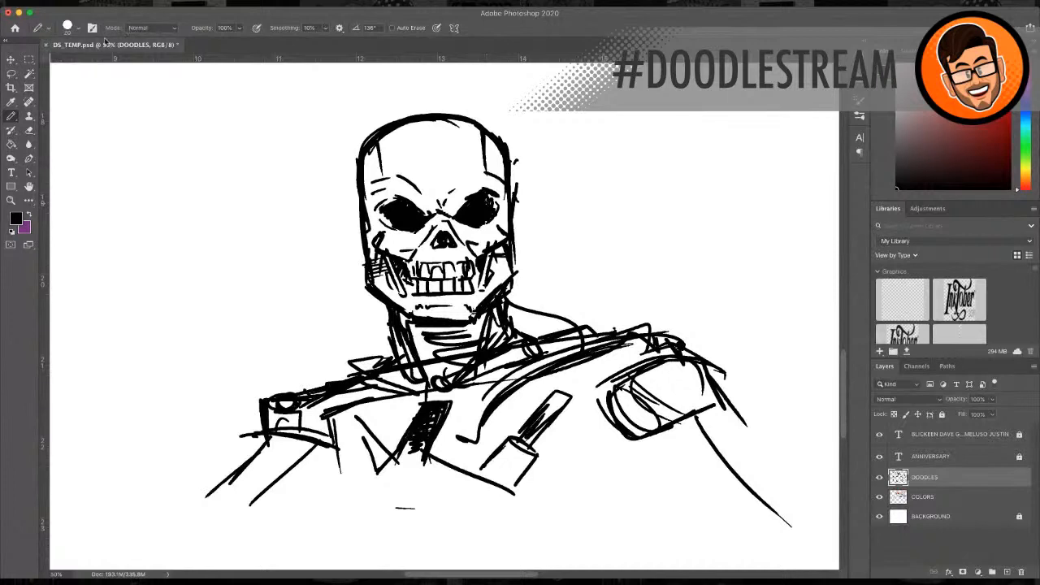
# Step: Choose a mid grey and fill the skull and neck with it on the COLORS layer
pyautogui.press('i')
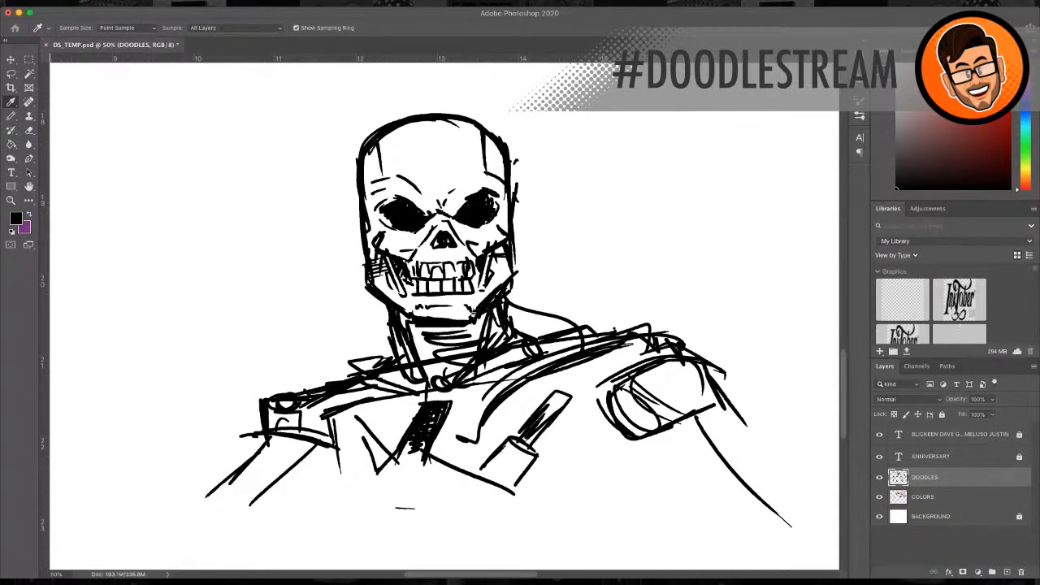
pyautogui.click(605, 208)
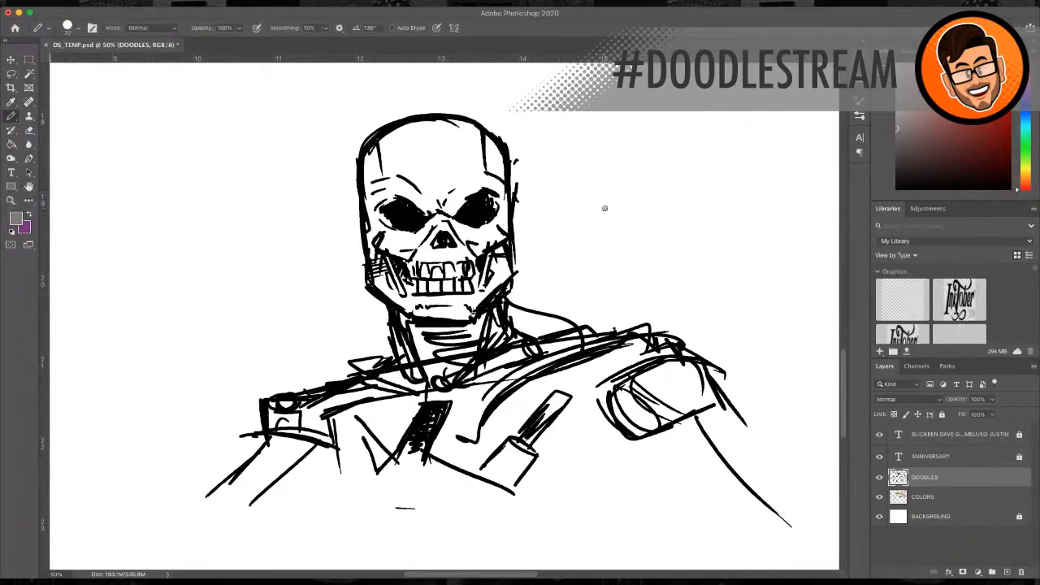
pyautogui.hotkey('alt', '[')
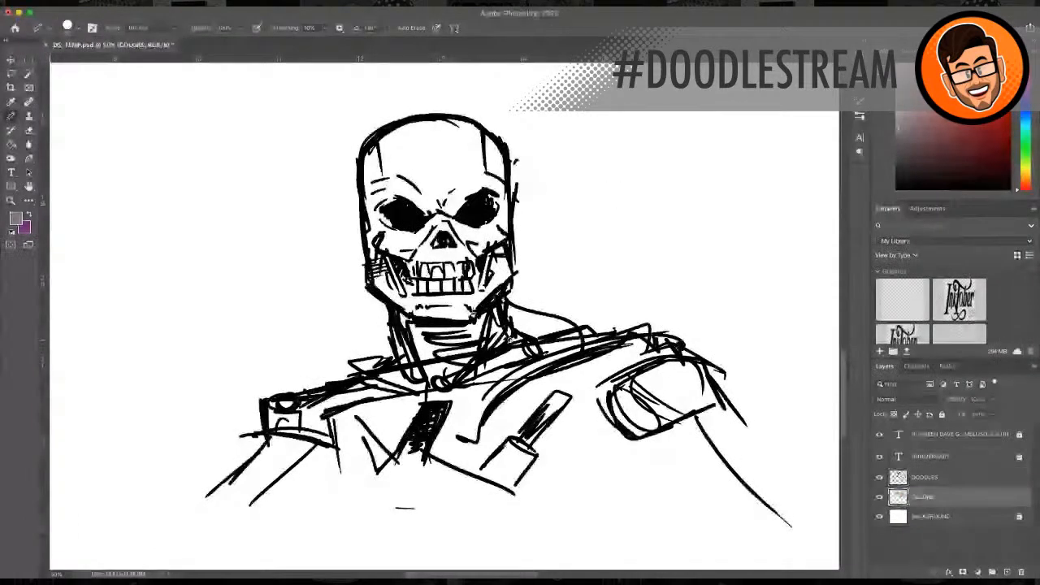
pyautogui.moveTo(430, 142)
pyautogui.mouseDown()
pyautogui.moveTo(406, 167)
pyautogui.moveTo(400, 146)
pyautogui.moveTo(400, 186)
pyautogui.moveTo(419, 163)
pyautogui.moveTo(426, 293)
pyautogui.moveTo(447, 211)
pyautogui.moveTo(464, 313)
pyautogui.mouseUp()
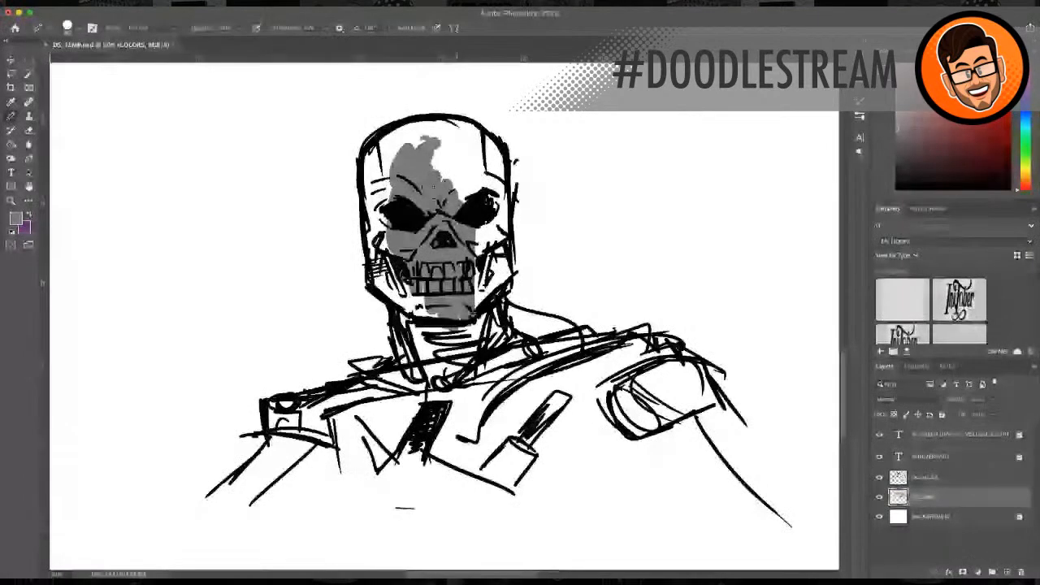
pyautogui.moveTo(400, 153)
pyautogui.mouseDown()
pyautogui.moveTo(374, 195)
pyautogui.moveTo(379, 256)
pyautogui.mouseUp()
pyautogui.moveTo(376, 195)
pyautogui.mouseDown()
pyautogui.moveTo(378, 273)
pyautogui.moveTo(400, 303)
pyautogui.moveTo(402, 281)
pyautogui.mouseUp()
pyautogui.moveTo(385, 221)
pyautogui.mouseDown()
pyautogui.moveTo(382, 142)
pyautogui.moveTo(472, 122)
pyautogui.moveTo(403, 153)
pyautogui.moveTo(443, 140)
pyautogui.moveTo(473, 171)
pyautogui.moveTo(404, 264)
pyautogui.moveTo(420, 301)
pyautogui.moveTo(423, 348)
pyautogui.moveTo(406, 286)
pyautogui.moveTo(416, 402)
pyautogui.moveTo(443, 358)
pyautogui.moveTo(459, 382)
pyautogui.moveTo(487, 325)
pyautogui.moveTo(504, 358)
pyautogui.moveTo(481, 232)
pyautogui.moveTo(462, 258)
pyautogui.moveTo(480, 248)
pyautogui.moveTo(504, 268)
pyautogui.moveTo(499, 280)
pyautogui.moveTo(486, 150)
pyautogui.moveTo(500, 220)
pyautogui.moveTo(507, 196)
pyautogui.moveTo(494, 154)
pyautogui.mouseUp()
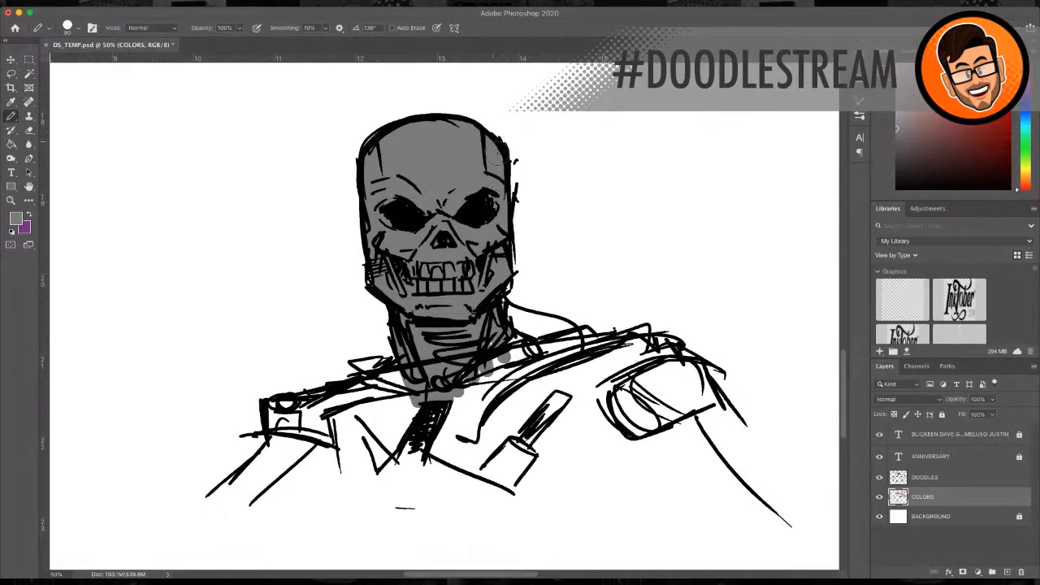
# Step: Fill the collar and upper chest with grey, ending the lower edge in loose, sketchy strokes
pyautogui.moveTo(421, 370)
pyautogui.mouseDown()
pyautogui.moveTo(289, 406)
pyautogui.moveTo(406, 410)
pyautogui.moveTo(522, 374)
pyautogui.moveTo(460, 406)
pyautogui.moveTo(488, 422)
pyautogui.moveTo(378, 459)
pyautogui.moveTo(581, 386)
pyautogui.moveTo(475, 374)
pyautogui.moveTo(492, 346)
pyautogui.moveTo(595, 341)
pyautogui.moveTo(663, 376)
pyautogui.moveTo(585, 402)
pyautogui.mouseUp()
pyautogui.moveTo(472, 411)
pyautogui.mouseDown()
pyautogui.moveTo(568, 415)
pyautogui.moveTo(386, 445)
pyautogui.moveTo(505, 451)
pyautogui.moveTo(487, 504)
pyautogui.mouseUp()
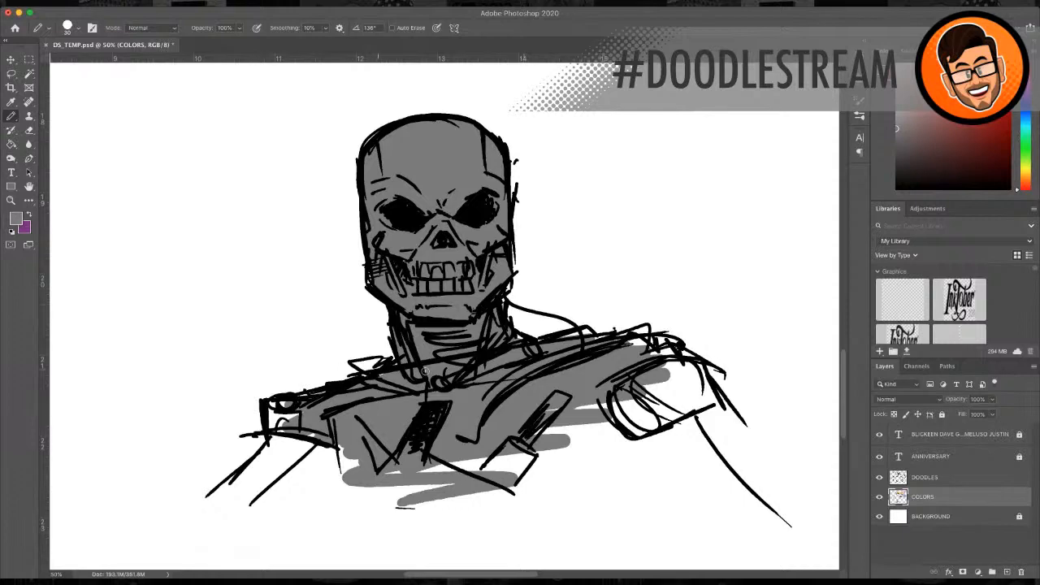
pyautogui.moveTo(588, 399)
pyautogui.mouseDown()
pyautogui.moveTo(569, 431)
pyautogui.moveTo(504, 467)
pyautogui.moveTo(609, 477)
pyautogui.moveTo(505, 513)
pyautogui.moveTo(321, 478)
pyautogui.moveTo(472, 516)
pyautogui.moveTo(512, 484)
pyautogui.moveTo(471, 491)
pyautogui.moveTo(337, 448)
pyautogui.moveTo(389, 514)
pyautogui.mouseUp()
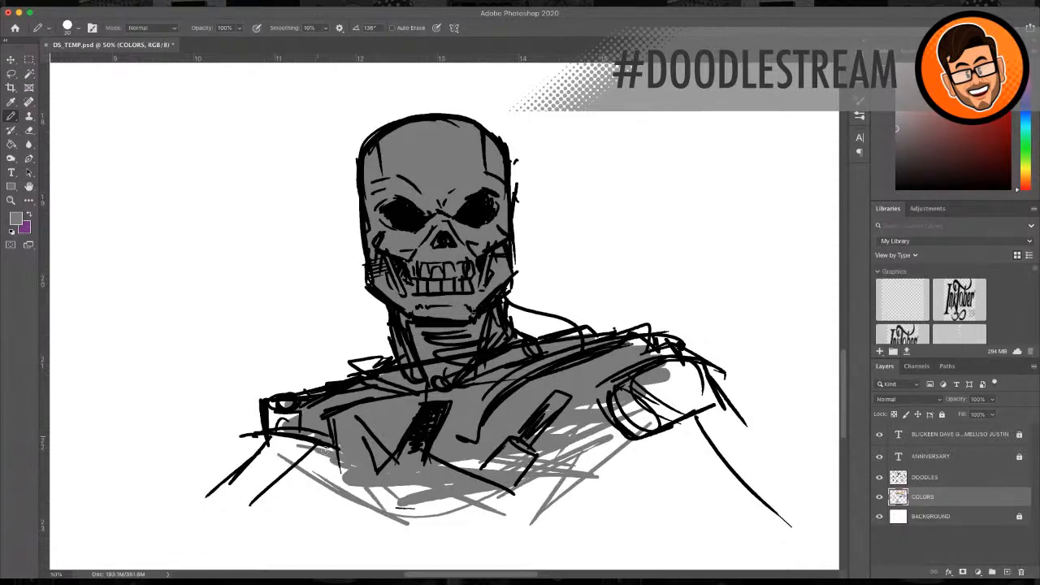
# Step: Add loose crossing grey strokes below both shoulders and across the lower chest
pyautogui.moveTo(327, 450); pyautogui.dragTo(356, 512)
pyautogui.click(296, 505)
pyautogui.moveTo(526, 434)
pyautogui.mouseDown()
pyautogui.moveTo(561, 431)
pyautogui.moveTo(639, 389)
pyautogui.moveTo(614, 456)
pyautogui.moveTo(479, 452)
pyautogui.moveTo(400, 499)
pyautogui.mouseUp()
pyautogui.moveTo(466, 455); pyautogui.dragTo(381, 504)
pyautogui.moveTo(423, 461); pyautogui.dragTo(358, 498)
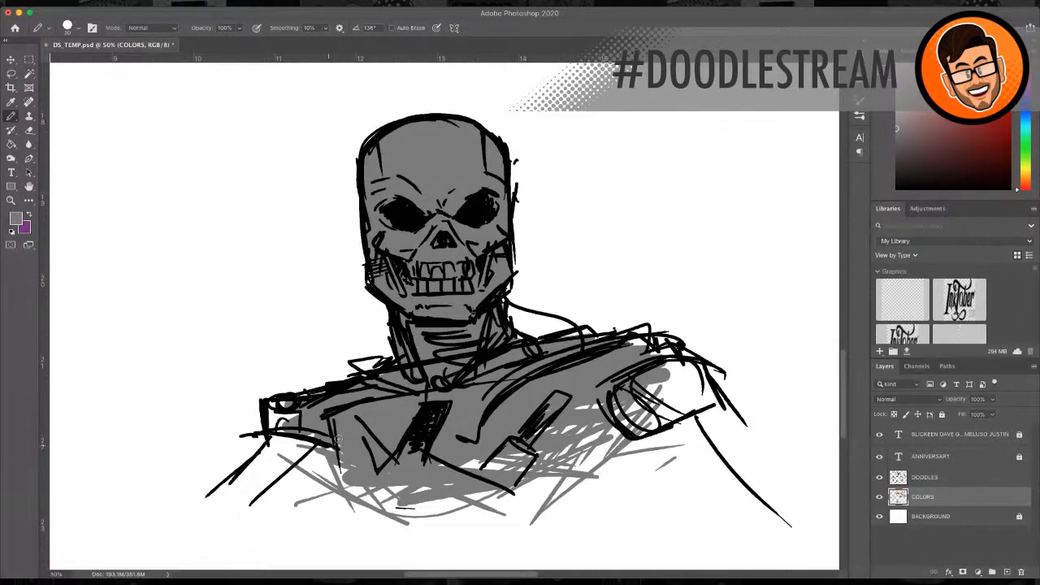
pyautogui.moveTo(339, 439); pyautogui.dragTo(259, 510)
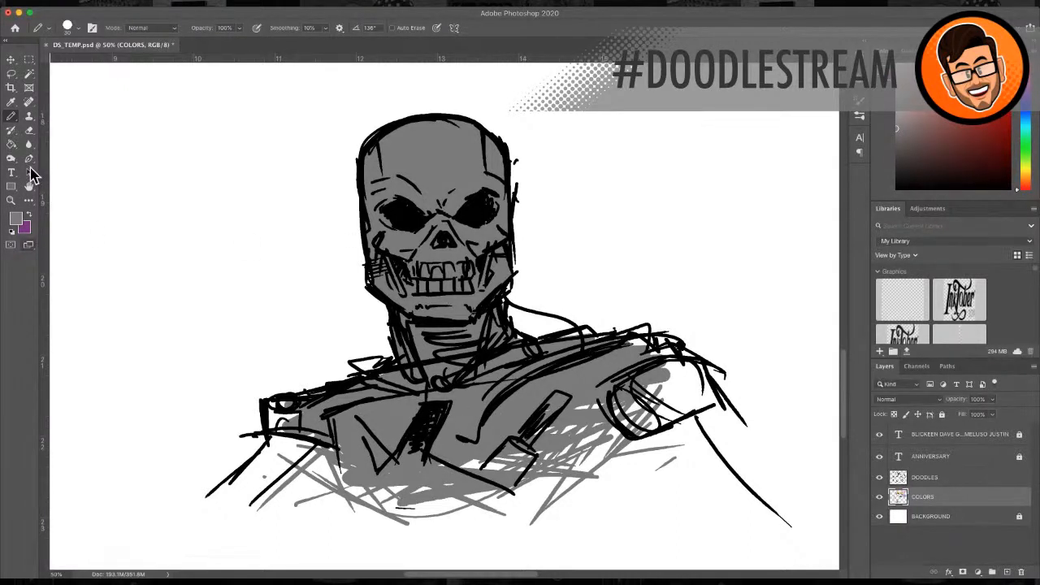
# Step: Choose a darker grey and shade the neck beneath the jaw down to the top of the chest
pyautogui.press('i')
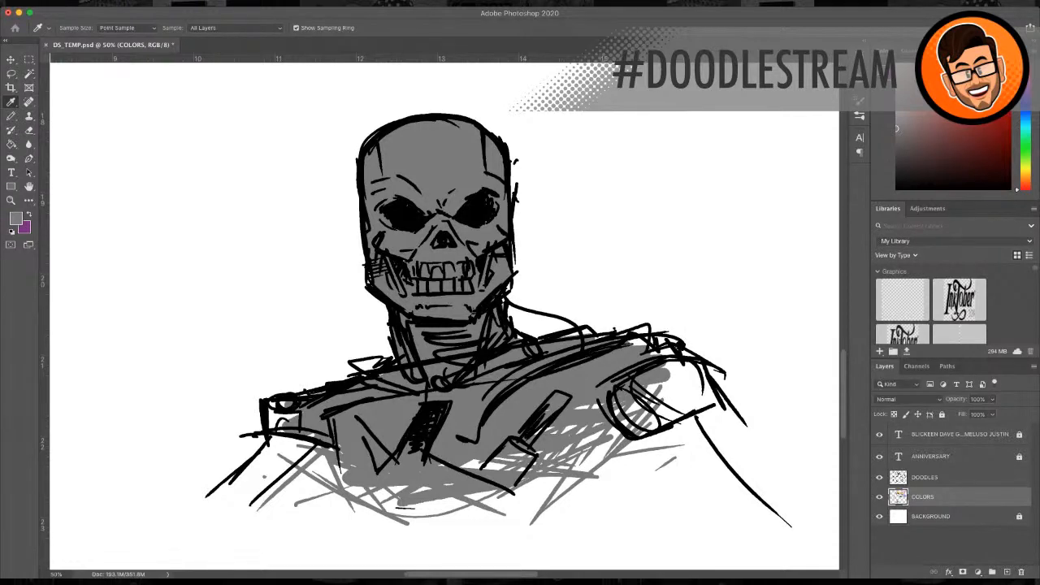
pyautogui.press('b')
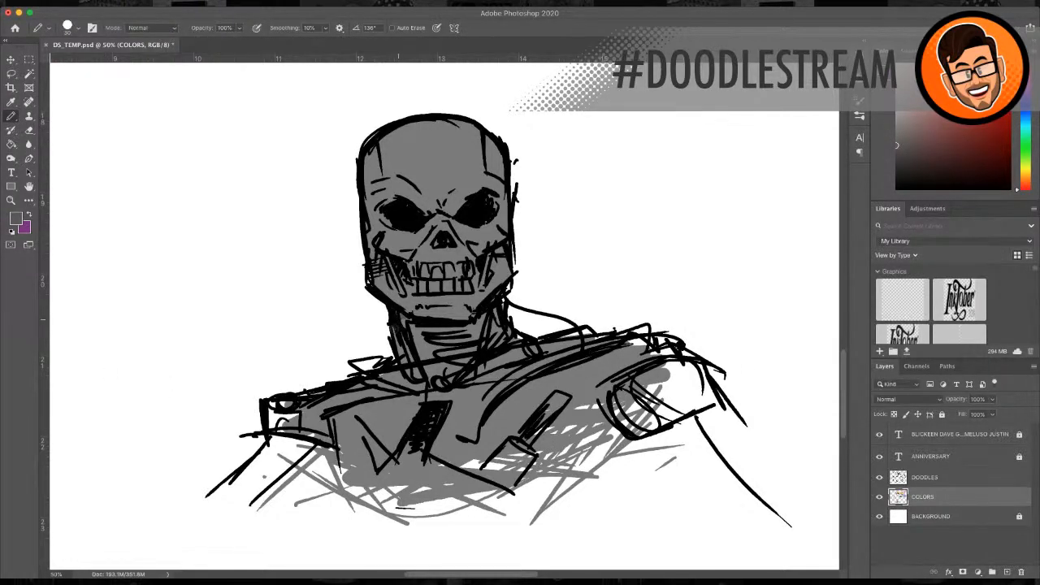
pyautogui.moveTo(417, 327); pyautogui.dragTo(421, 371)
pyautogui.moveTo(477, 320)
pyautogui.mouseDown()
pyautogui.moveTo(474, 356)
pyautogui.moveTo(447, 404)
pyautogui.mouseUp()
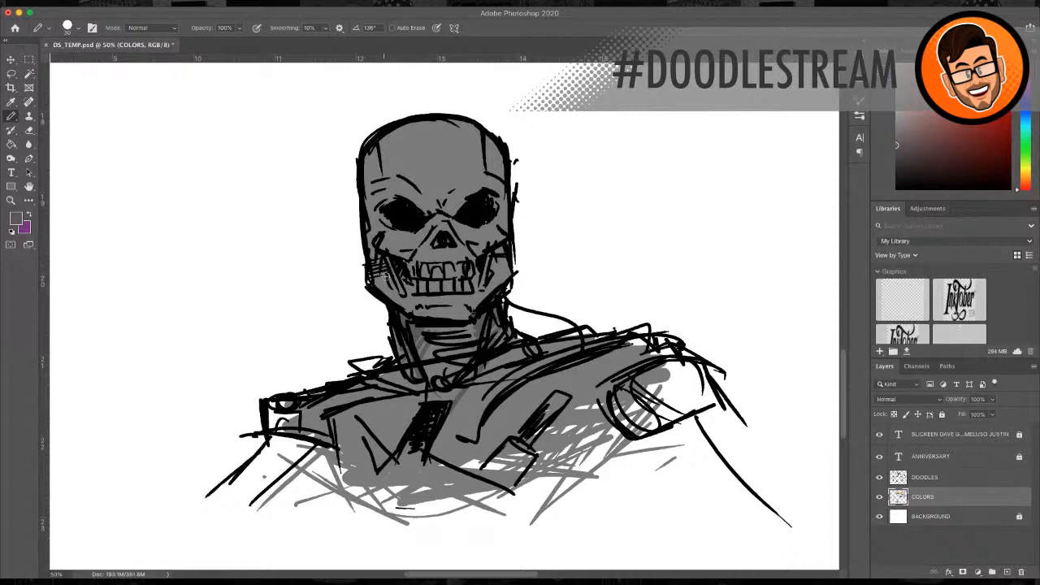
# Step: Shade the cheek hollows, the areas below the eye sockets, and both temples with the darker grey
pyautogui.moveTo(503, 252)
pyautogui.mouseDown()
pyautogui.moveTo(512, 256)
pyautogui.moveTo(493, 284)
pyautogui.mouseUp()
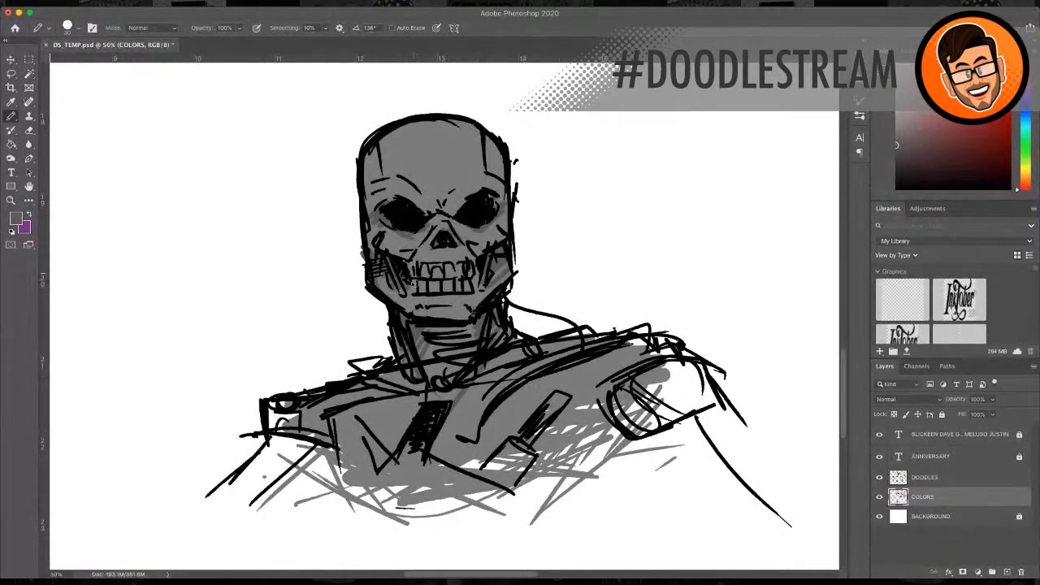
pyautogui.moveTo(366, 181)
pyautogui.mouseDown()
pyautogui.moveTo(374, 154)
pyautogui.moveTo(375, 203)
pyautogui.mouseUp()
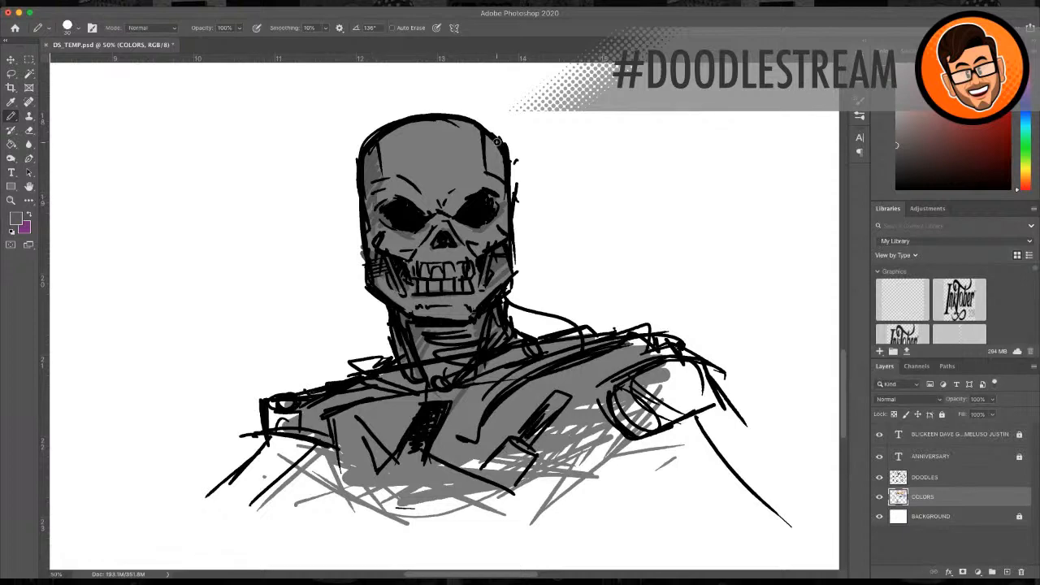
pyautogui.moveTo(497, 143); pyautogui.dragTo(493, 171)
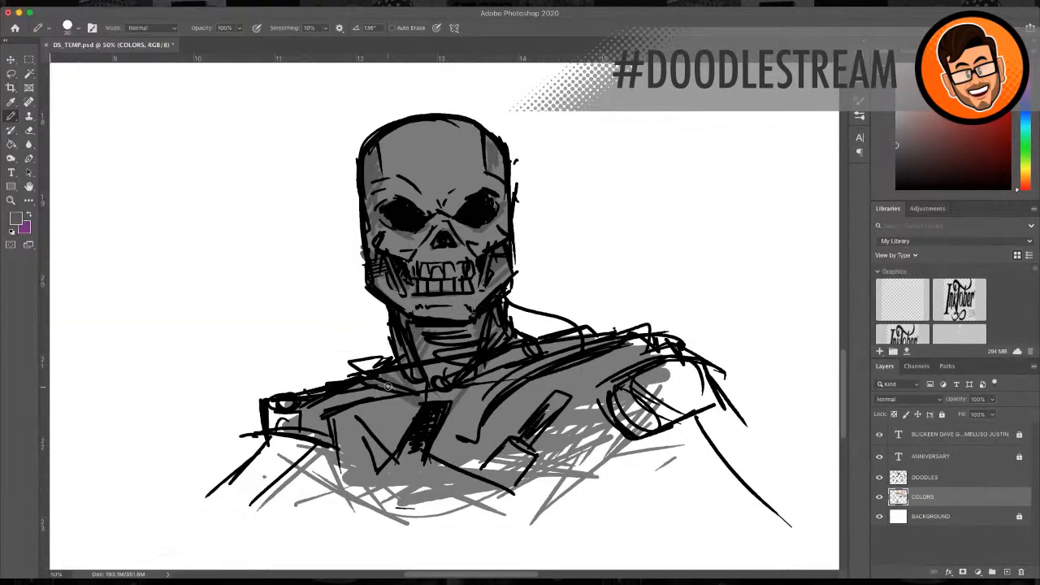
# Step: Shade the collar and chest panels with slanted darker grey strokes, and deepen the shadows under the jaw and on the chin
pyautogui.moveTo(380, 390)
pyautogui.mouseDown()
pyautogui.moveTo(320, 430)
pyautogui.moveTo(365, 418)
pyautogui.moveTo(352, 395)
pyautogui.moveTo(357, 403)
pyautogui.moveTo(397, 376)
pyautogui.mouseUp()
pyautogui.moveTo(372, 411); pyautogui.dragTo(420, 386)
pyautogui.moveTo(403, 398)
pyautogui.mouseDown()
pyautogui.moveTo(370, 423)
pyautogui.moveTo(409, 407)
pyautogui.mouseUp()
pyautogui.moveTo(409, 407)
pyautogui.mouseDown()
pyautogui.moveTo(386, 427)
pyautogui.moveTo(398, 439)
pyautogui.moveTo(472, 402)
pyautogui.moveTo(455, 439)
pyautogui.moveTo(498, 433)
pyautogui.moveTo(436, 504)
pyautogui.mouseUp()
pyautogui.moveTo(462, 465)
pyautogui.mouseDown()
pyautogui.moveTo(538, 417)
pyautogui.moveTo(470, 465)
pyautogui.mouseUp()
pyautogui.moveTo(471, 325)
pyautogui.mouseDown()
pyautogui.moveTo(413, 328)
pyautogui.moveTo(396, 318)
pyautogui.mouseUp()
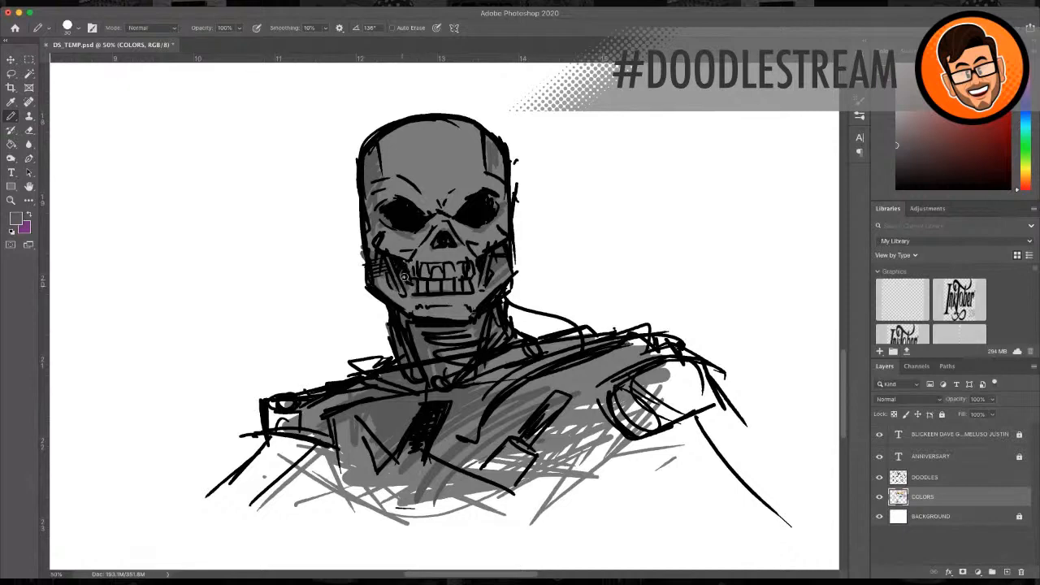
pyautogui.moveTo(427, 313); pyautogui.dragTo(452, 310)
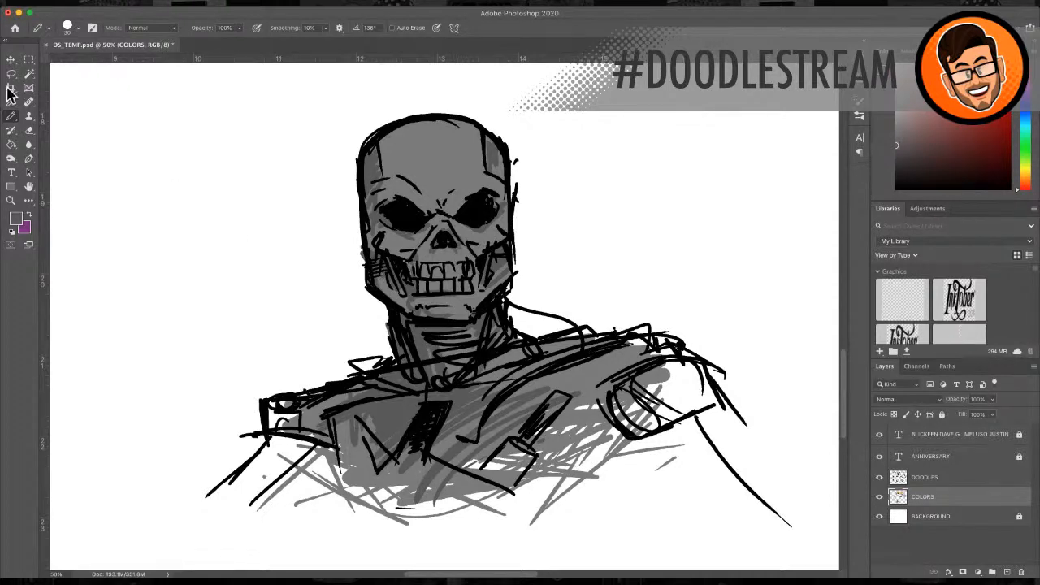
# Step: Sample a lighter grey and add highlight strokes to the forehead, brows, teeth, neck and upper chest of the robot bust
pyautogui.press('i')
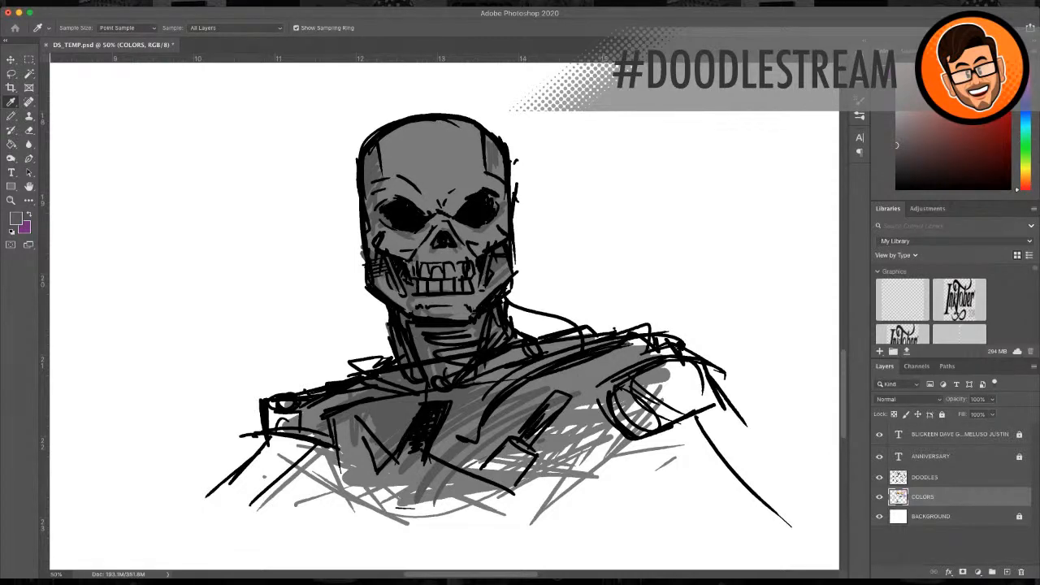
pyautogui.press('b')
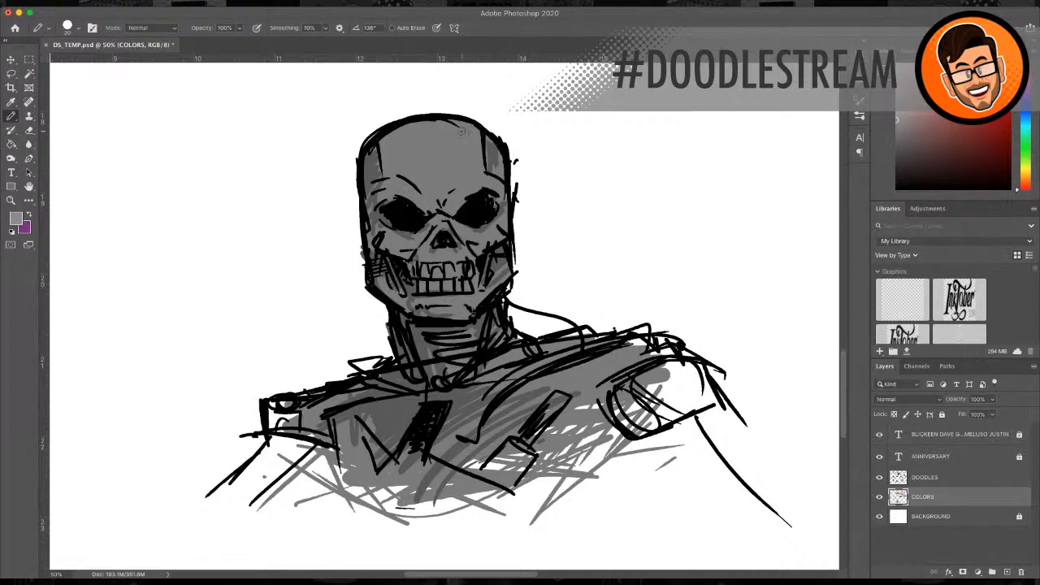
pyautogui.moveTo(461, 131); pyautogui.dragTo(473, 174)
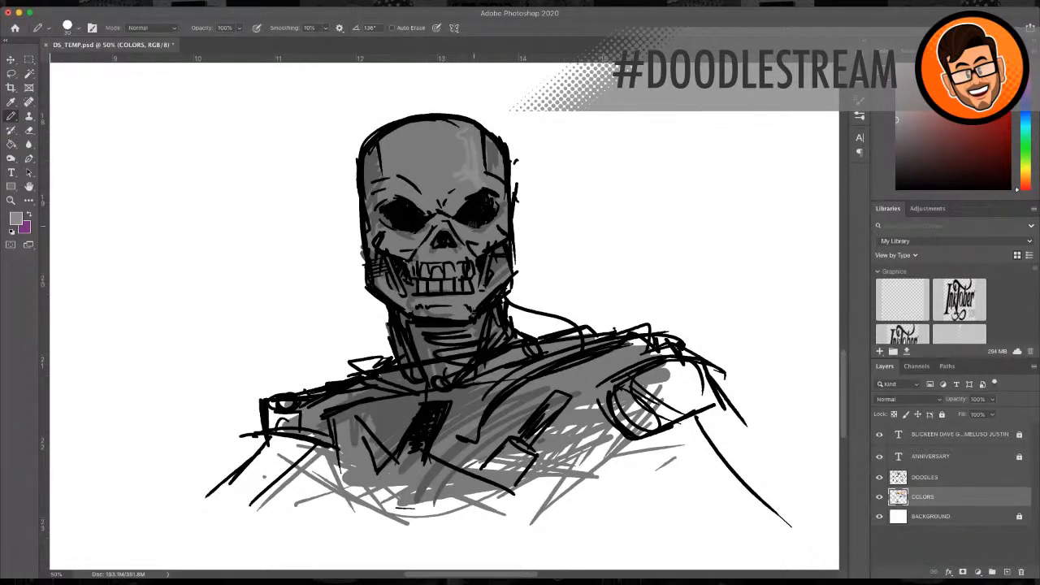
pyautogui.moveTo(444, 272); pyautogui.dragTo(445, 284)
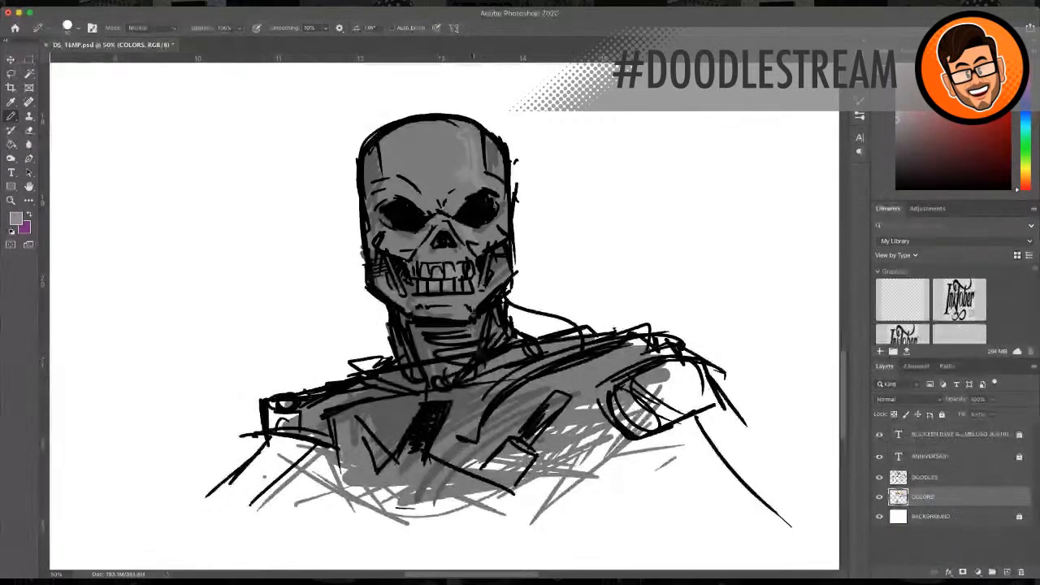
pyautogui.moveTo(471, 321); pyautogui.dragTo(469, 339)
pyautogui.moveTo(533, 365); pyautogui.dragTo(630, 356)
pyautogui.moveTo(591, 395)
pyautogui.mouseDown()
pyautogui.moveTo(579, 382)
pyautogui.moveTo(582, 341)
pyautogui.mouseUp()
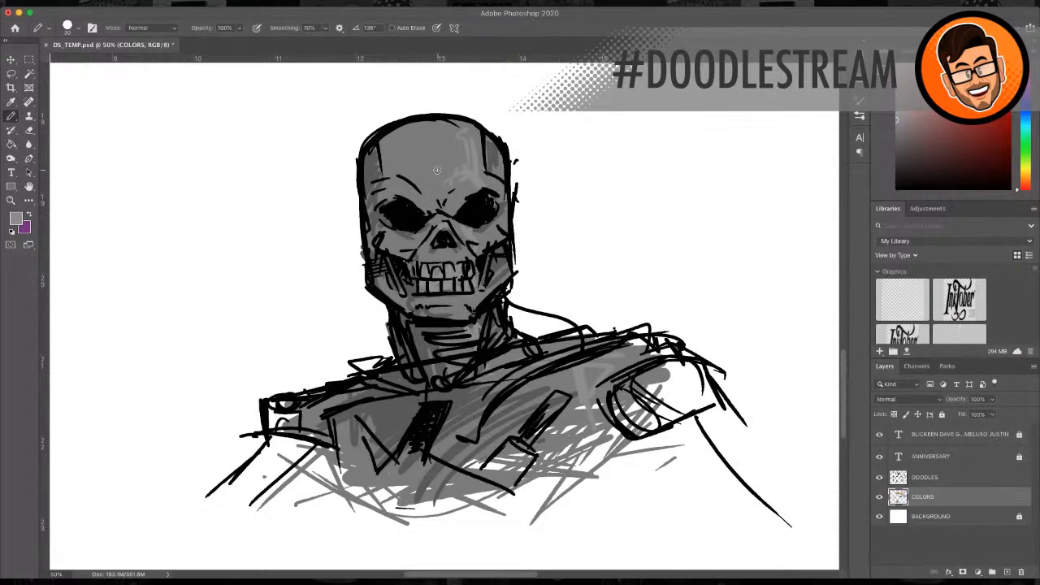
pyautogui.moveTo(422, 191); pyautogui.dragTo(412, 202)
pyautogui.moveTo(481, 193); pyautogui.dragTo(492, 186)
# Step: Select the DOODLES layer, choose a bright red and paint glowing pupils inside both eye sockets
pyautogui.click(927, 478)
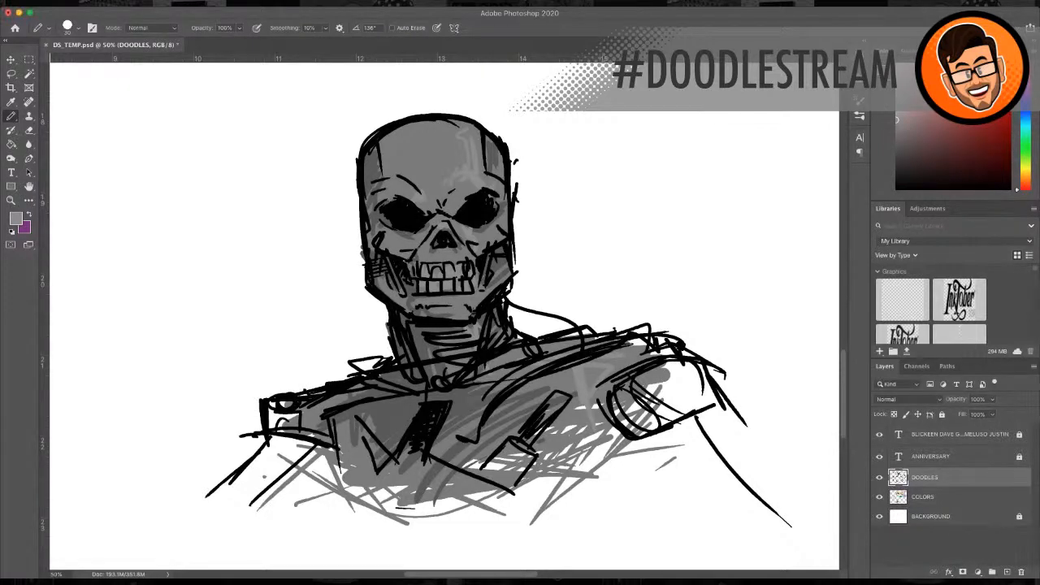
pyautogui.press('i')
pyautogui.moveTo(469, 213); pyautogui.dragTo(476, 208)
pyautogui.moveTo(413, 216); pyautogui.dragTo(476, 210)
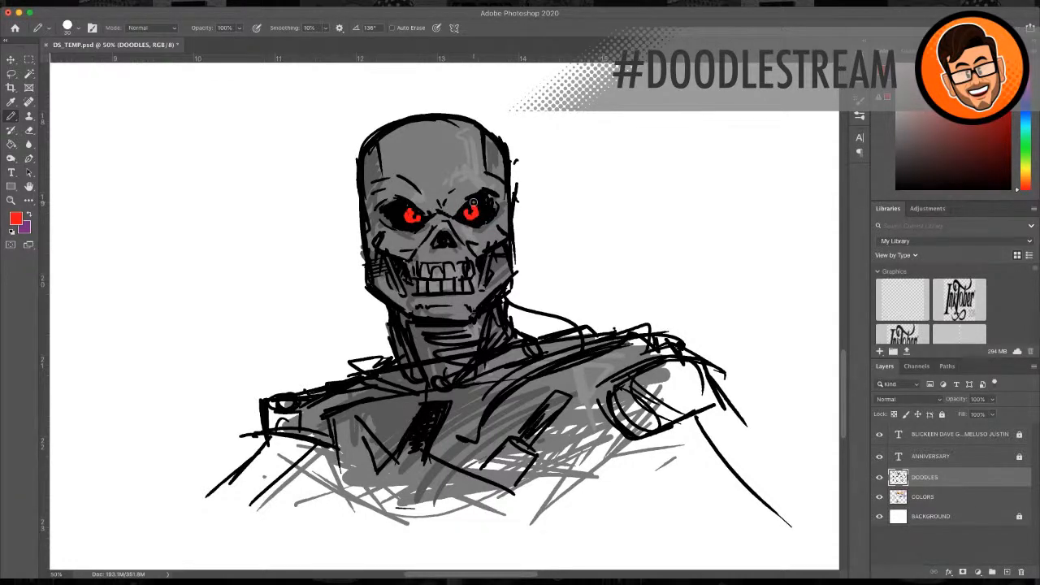
# Step: Try lighter red horizontal streaks running outward from both eyes and beside the head
pyautogui.press('i')
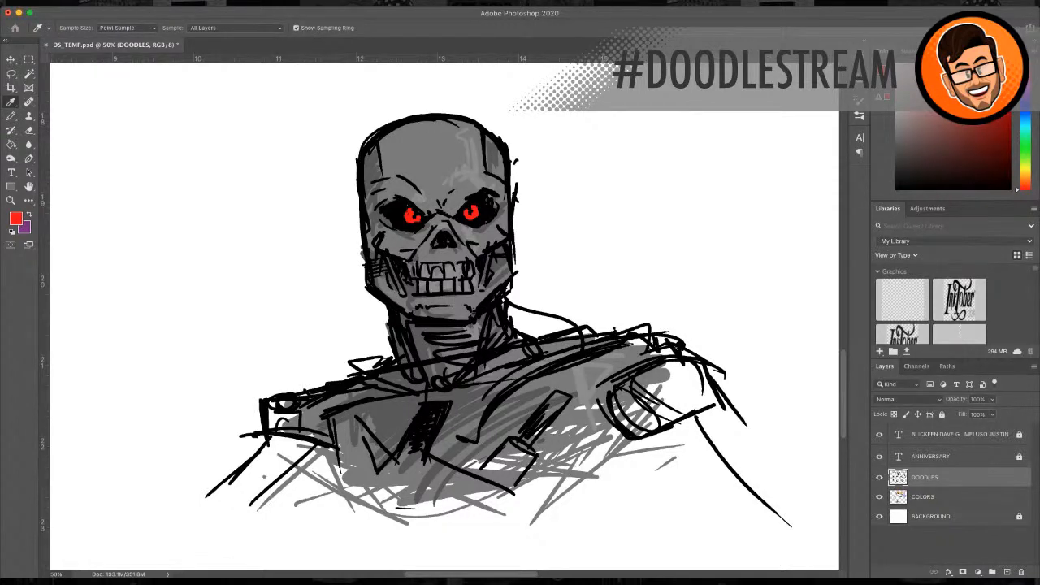
pyautogui.press('b')
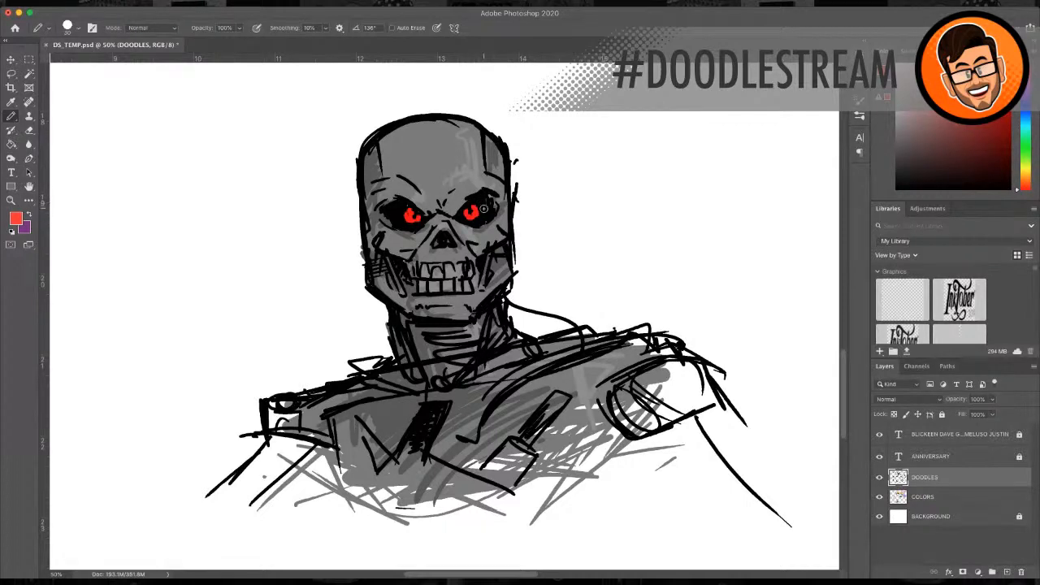
pyautogui.moveTo(483, 208); pyautogui.dragTo(624, 200)
pyautogui.hotkey('ctrl', 'z')
pyautogui.hotkey('ctrl', 'z')
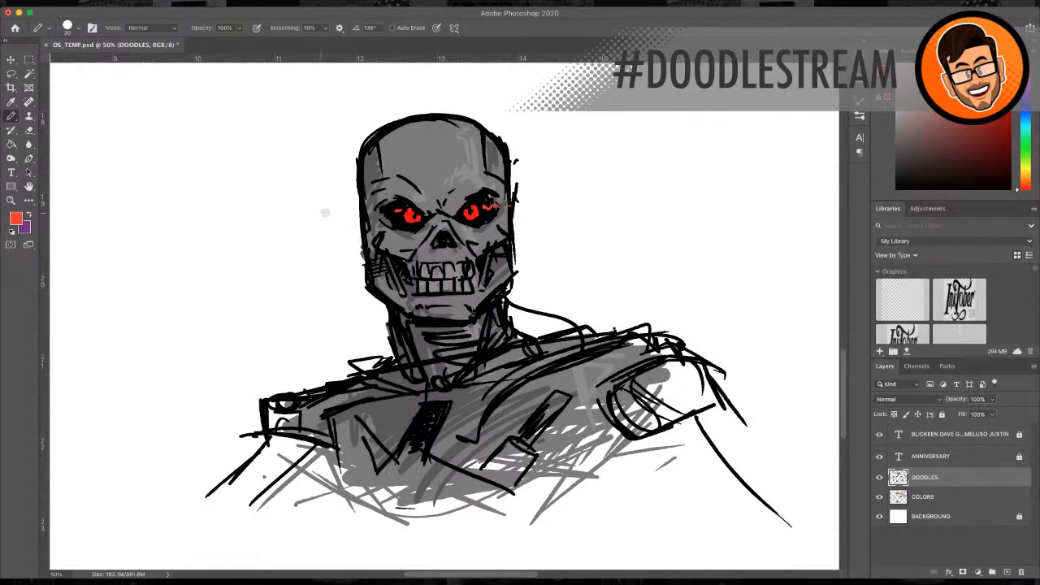
pyautogui.moveTo(342, 214); pyautogui.dragTo(363, 214)
# Step: Try pale pink highlights on both pupils, and undo them together with the red streaks around the eyes
pyautogui.press('i')
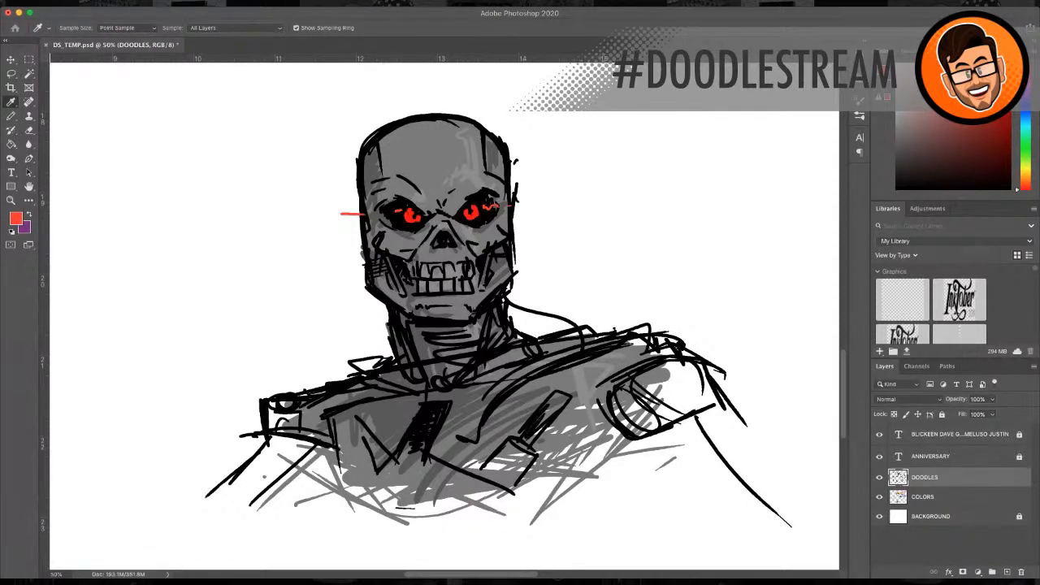
pyautogui.press('Return')
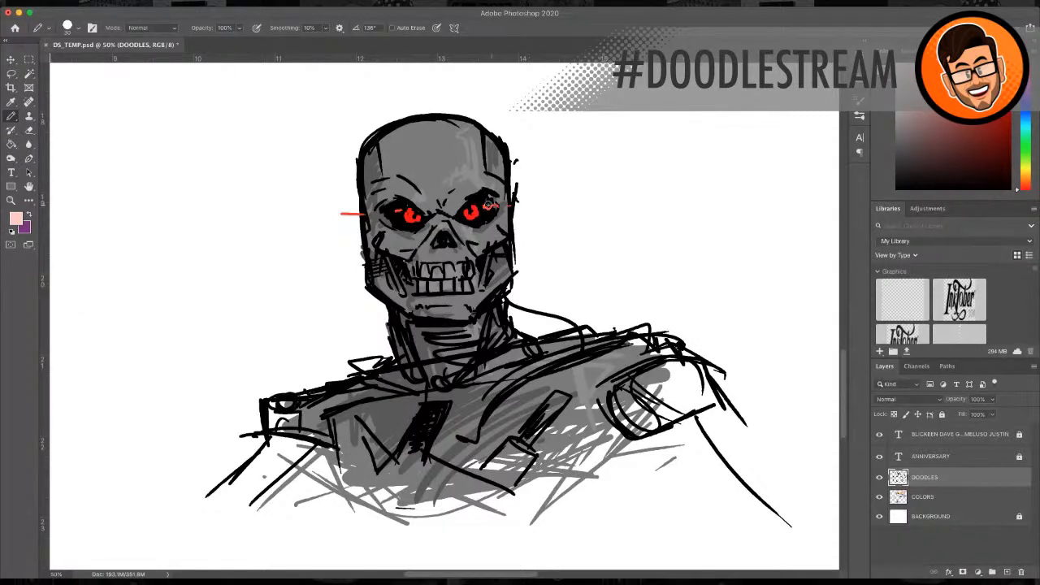
pyautogui.moveTo(470, 210); pyautogui.dragTo(472, 214)
pyautogui.moveTo(413, 216); pyautogui.dragTo(413, 216)
pyautogui.press('super+z')
pyautogui.press('super+z')
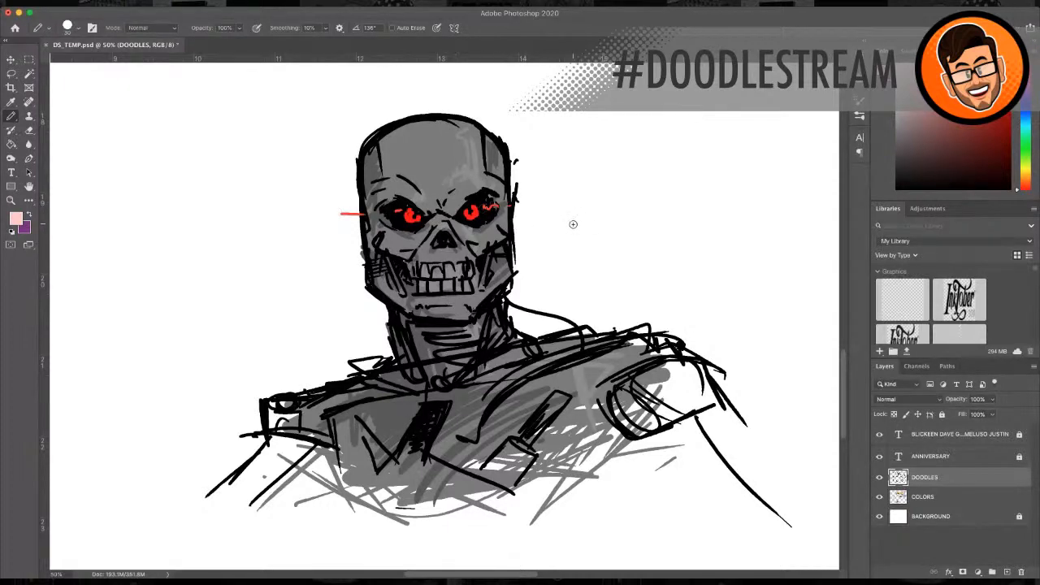
pyautogui.press('super+z')
pyautogui.press('super+z')
# Step: Switch from the Pencil to the soft Brush tool and create a new layer above DOODLES
pyautogui.click(10, 200)
pyautogui.keyDown('alt'); pyautogui.click(456, 244); pyautogui.keyUp('alt')
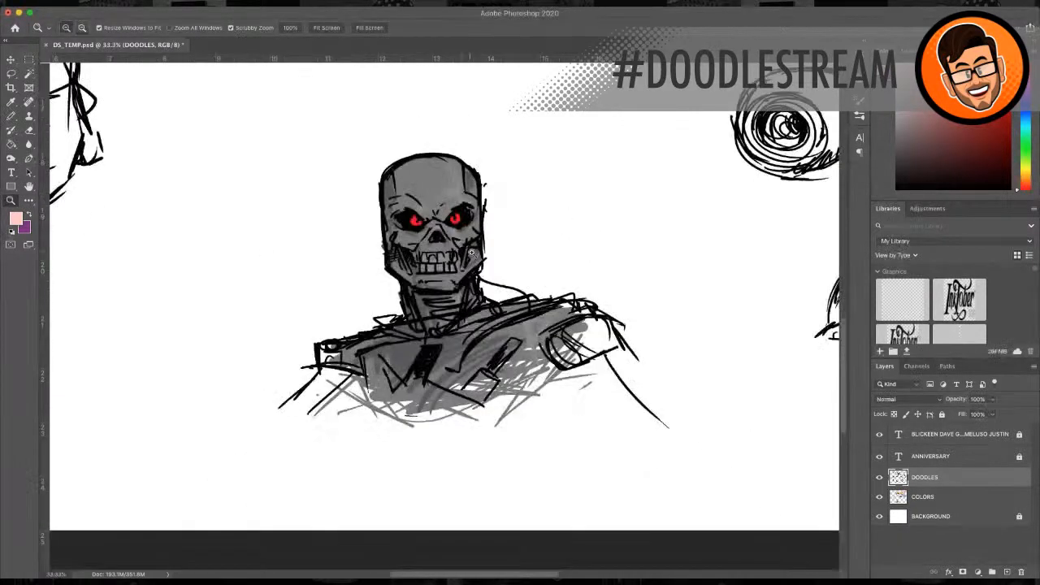
pyautogui.click(494, 253)
pyautogui.click(12, 117)
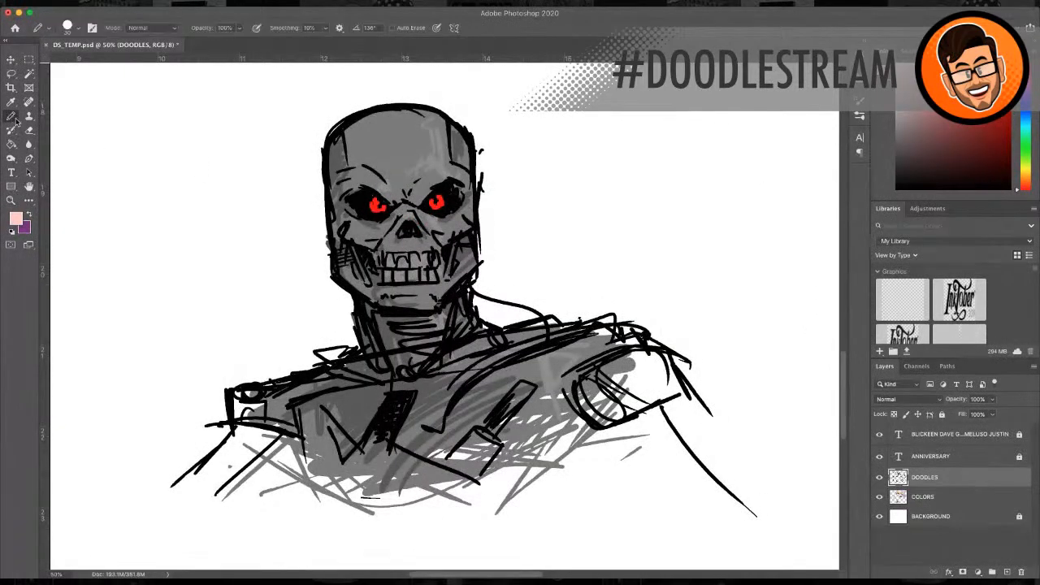
pyautogui.hotkey('shift', 'b')
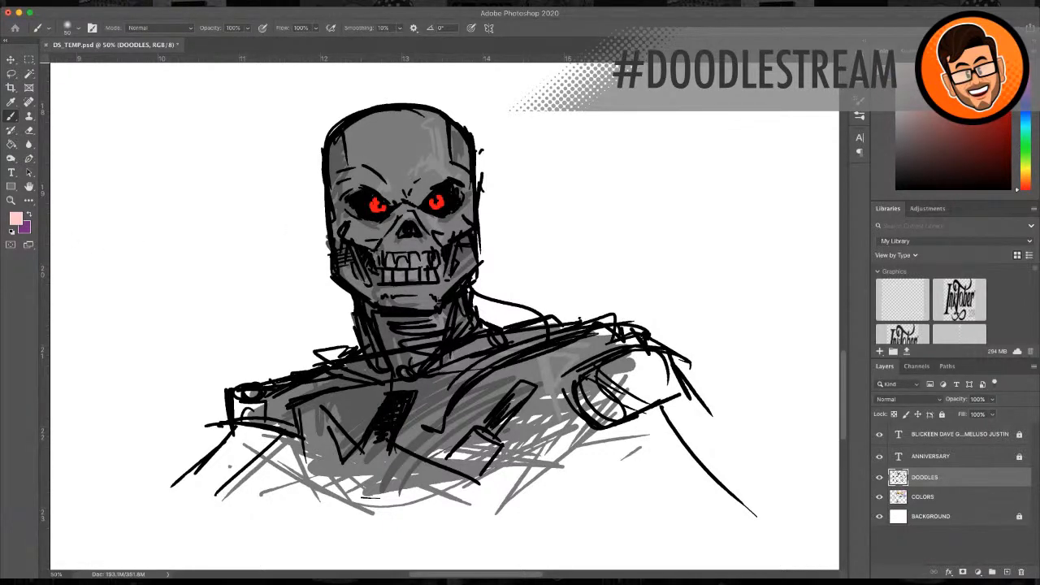
pyautogui.press('super+alt+shift+n')
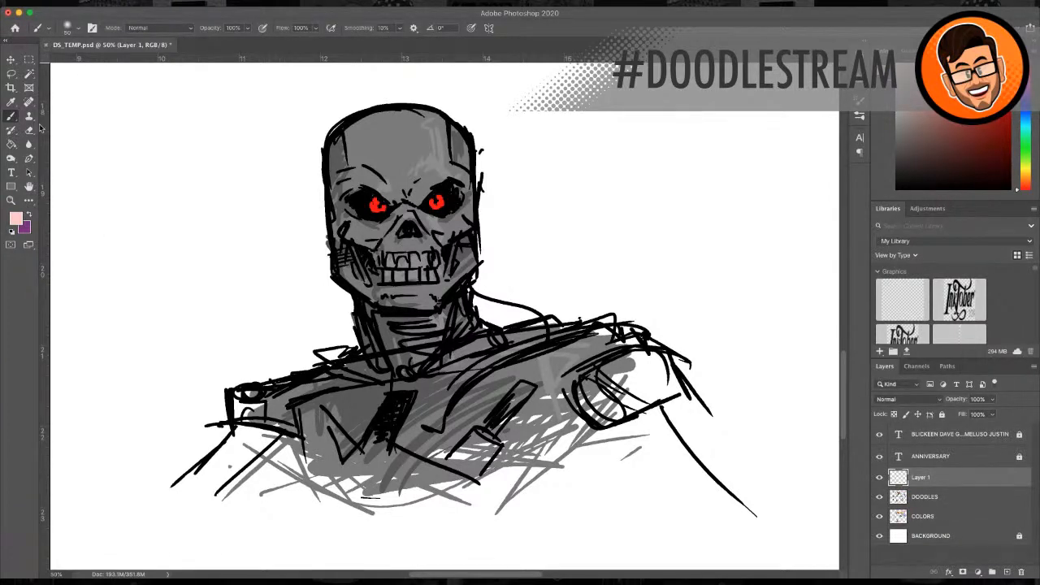
# Step: Sample the red of the pupils, enlarge the soft brush and dab a red glow over each eye
pyautogui.press('i')
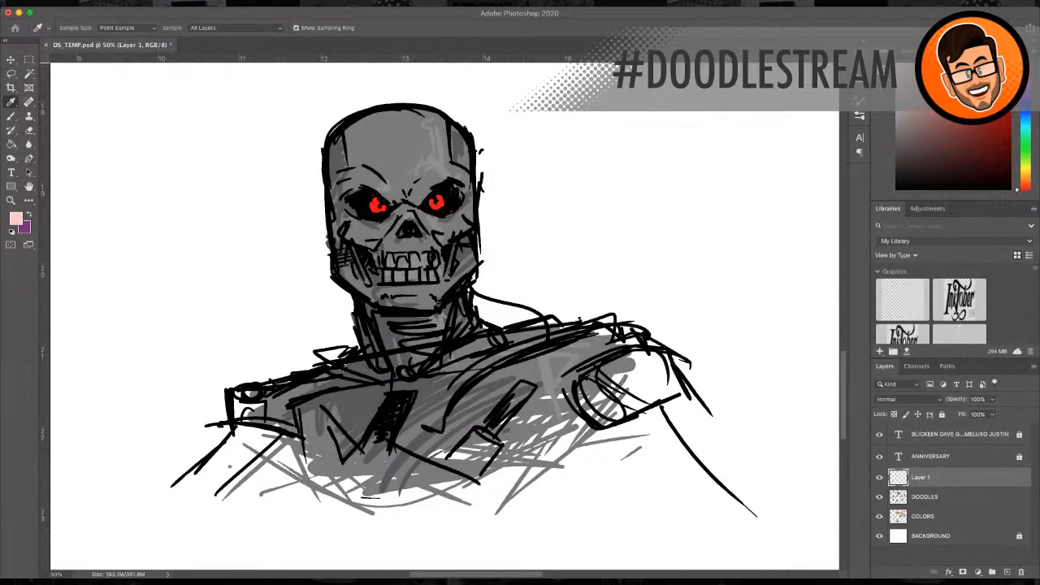
pyautogui.click(376, 205)
pyautogui.press('b')
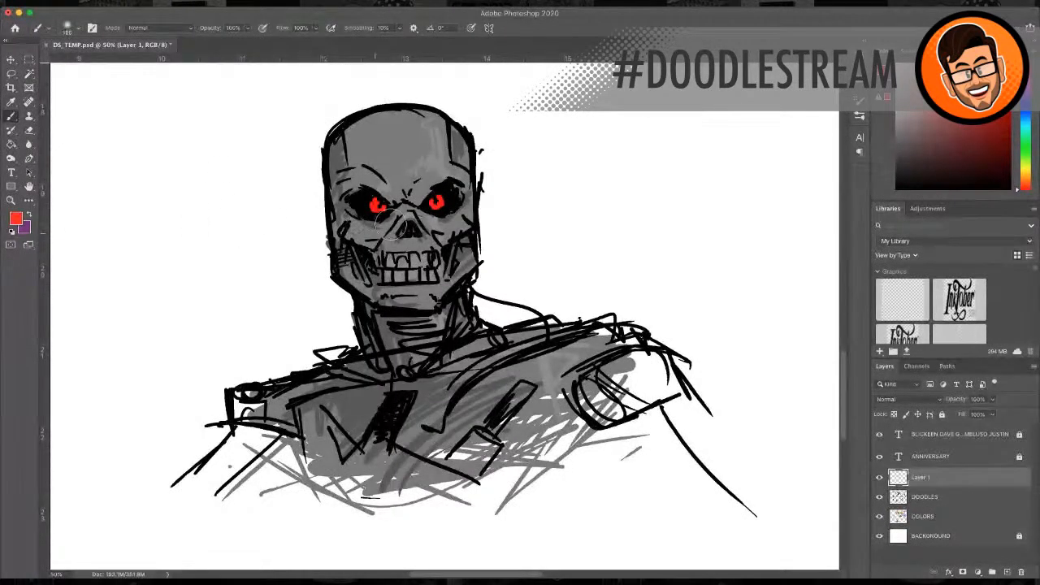
pyautogui.press(']')
pyautogui.press(']')
pyautogui.press(']')
pyautogui.click(440, 200)
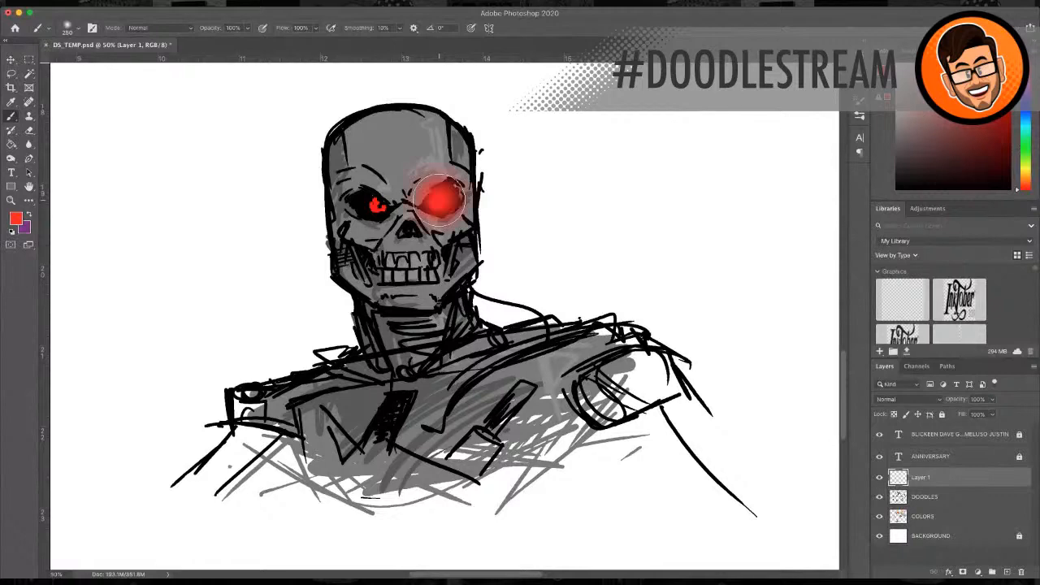
pyautogui.click(375, 204)
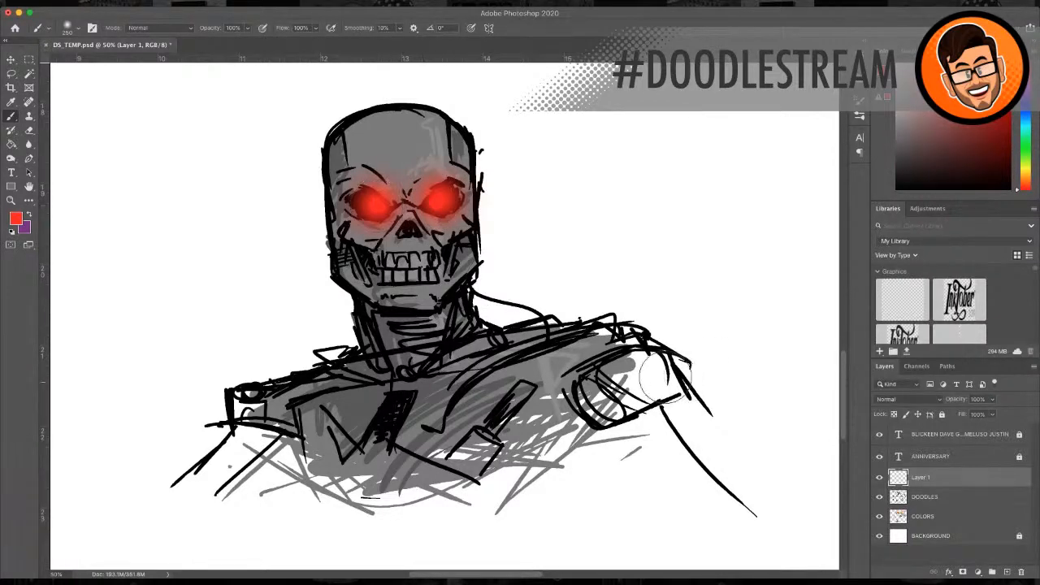
# Step: Try a lower opacity for the glow layer, and undo it along with the last glow dab
pyautogui.click(992, 400)
pyautogui.moveTo(977, 413); pyautogui.dragTo(966, 414)
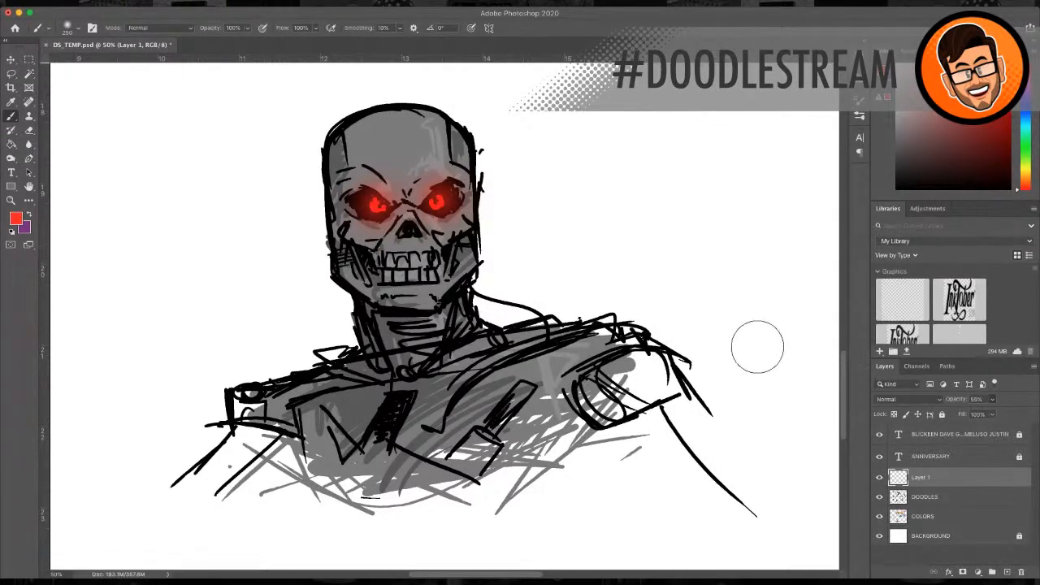
pyautogui.press('super+z')
pyautogui.press('super+z')
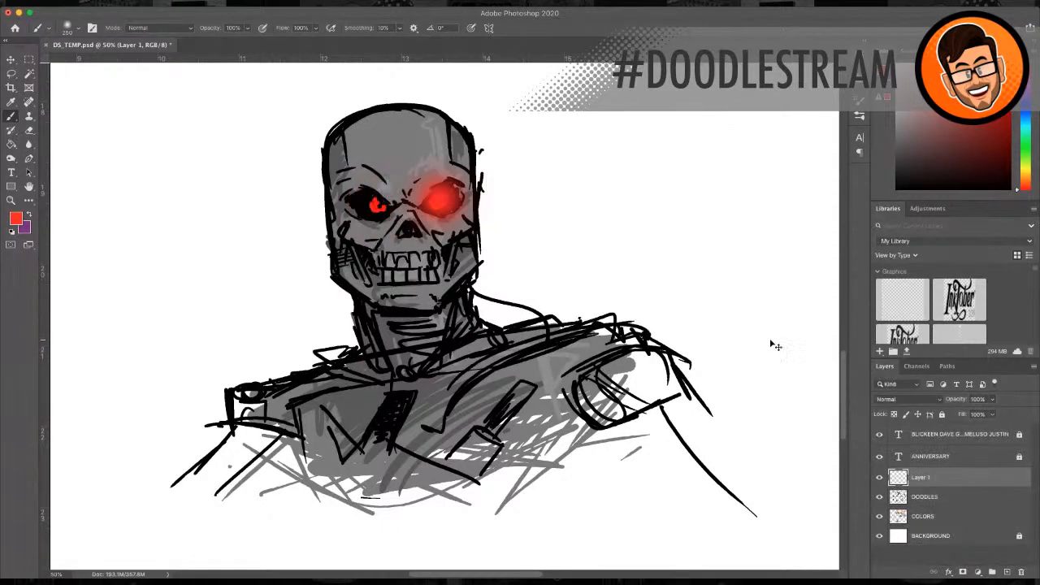
# Step: Repaint the red glow over the unlit eye and reduce the glow layer's opacity to 52%
pyautogui.click(376, 204)
pyautogui.click(374, 206)
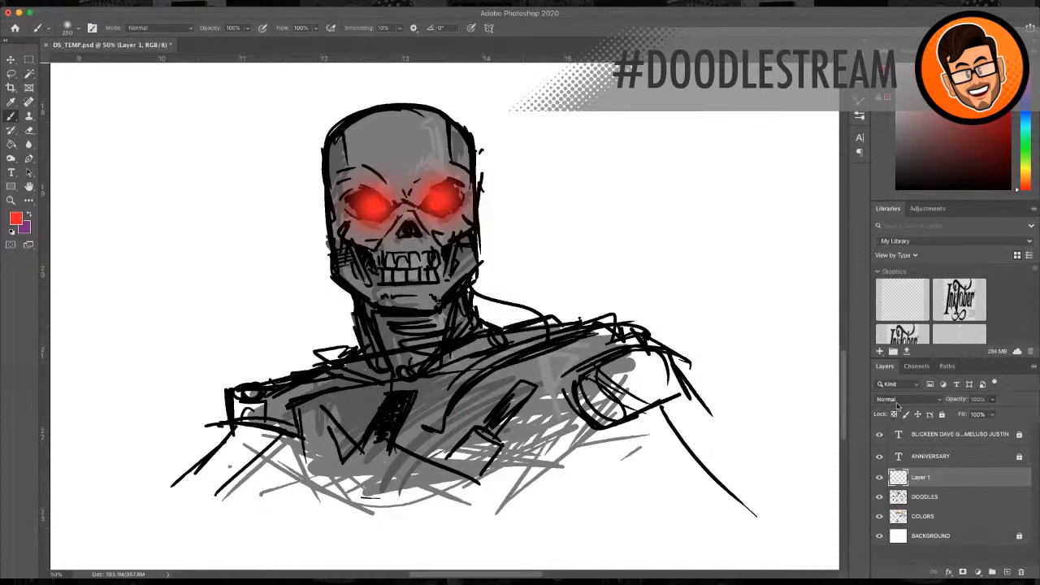
pyautogui.click(988, 415)
pyautogui.moveTo(989, 415); pyautogui.dragTo(984, 414)
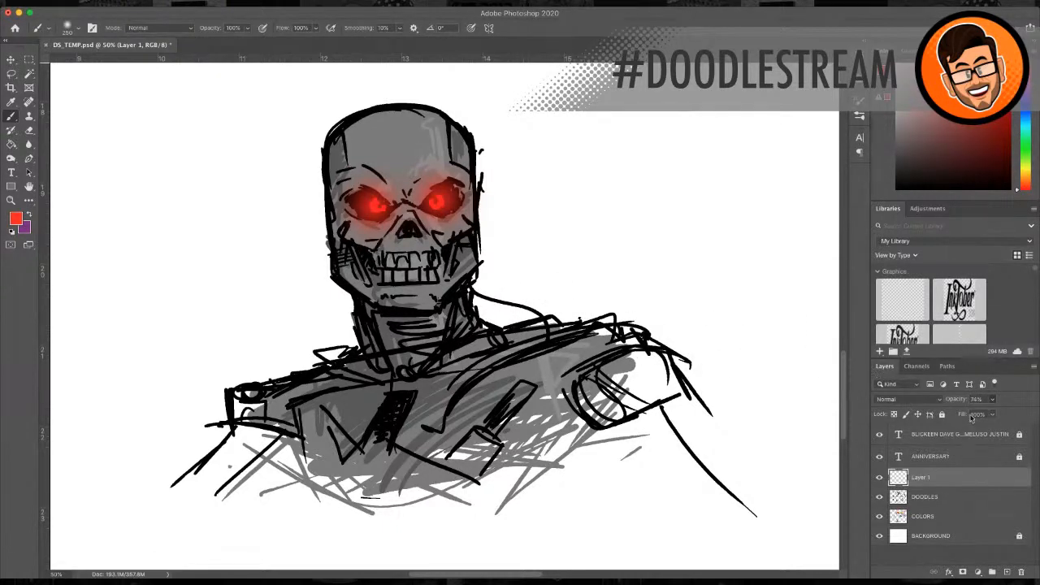
pyautogui.moveTo(971, 418); pyautogui.dragTo(973, 415)
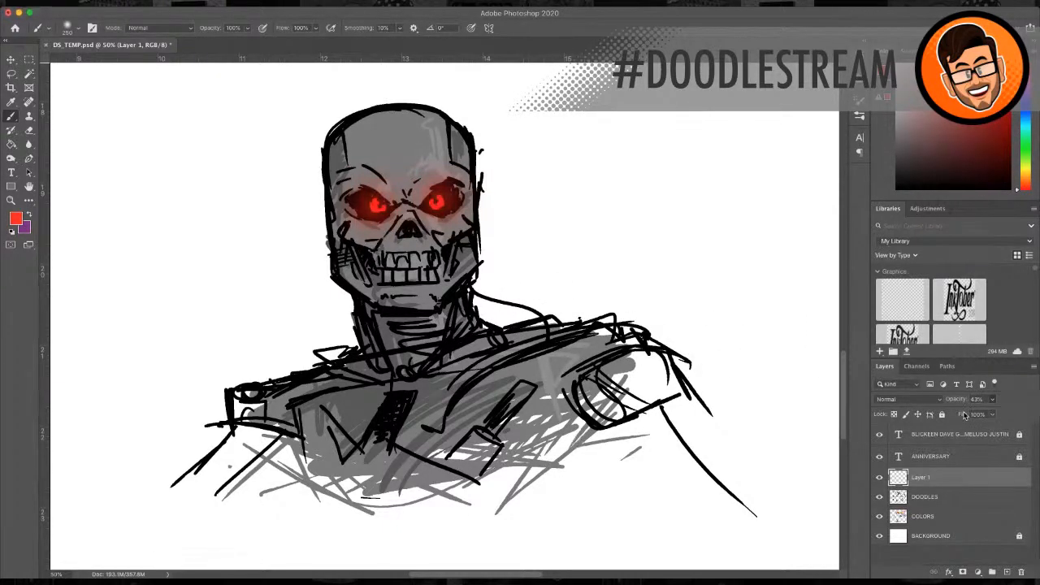
pyautogui.moveTo(961, 415); pyautogui.dragTo(960, 416)
# Step: Examine how the glowing eyes look among the other doodles on the page and up close
pyautogui.click(10, 201)
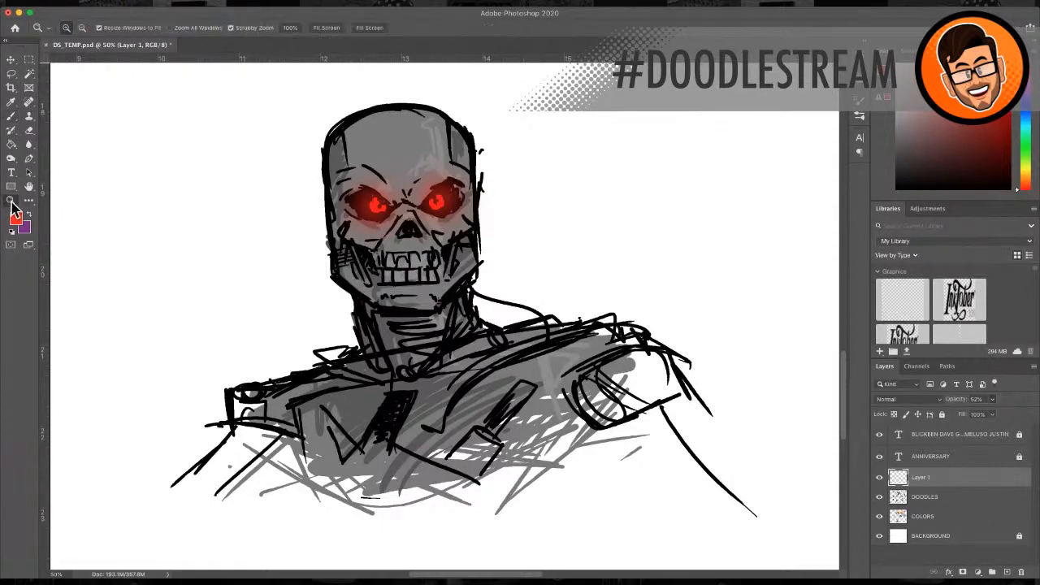
pyautogui.press('super+minus')
pyautogui.press('super+minus')
pyautogui.press('super+minus')
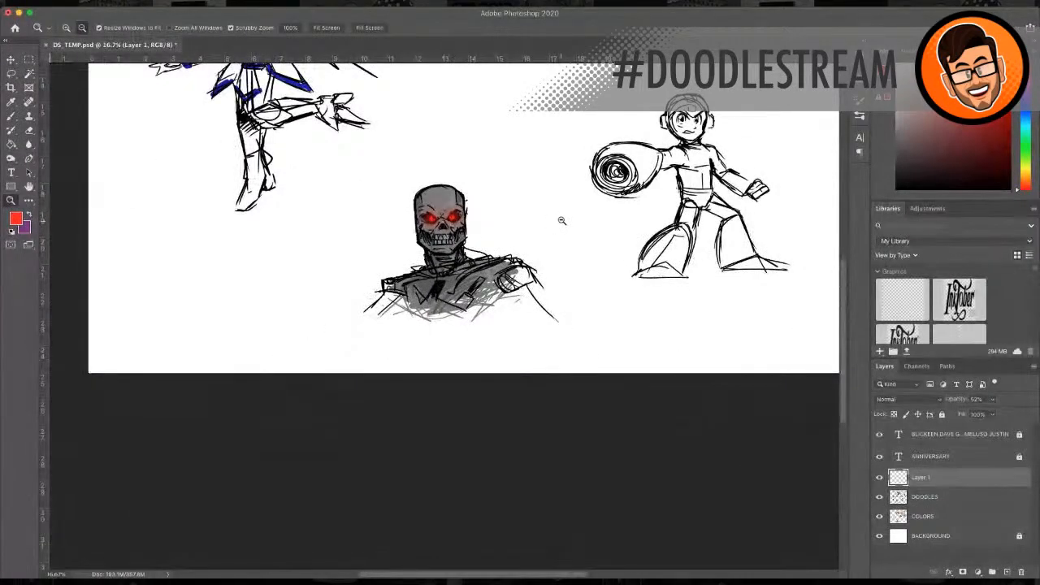
pyautogui.press('super+minus')
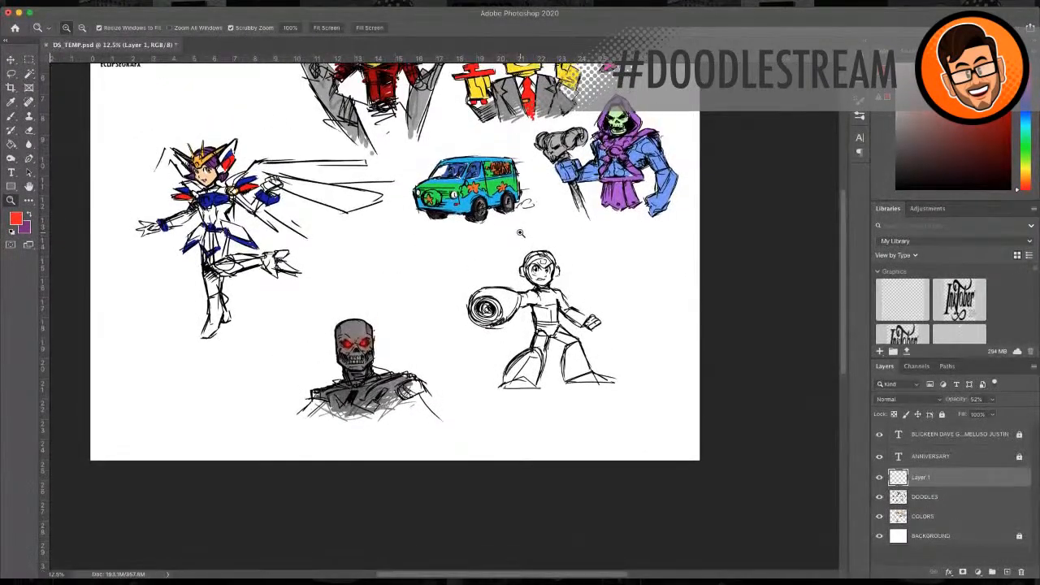
pyautogui.scroll(3, 520, 234)
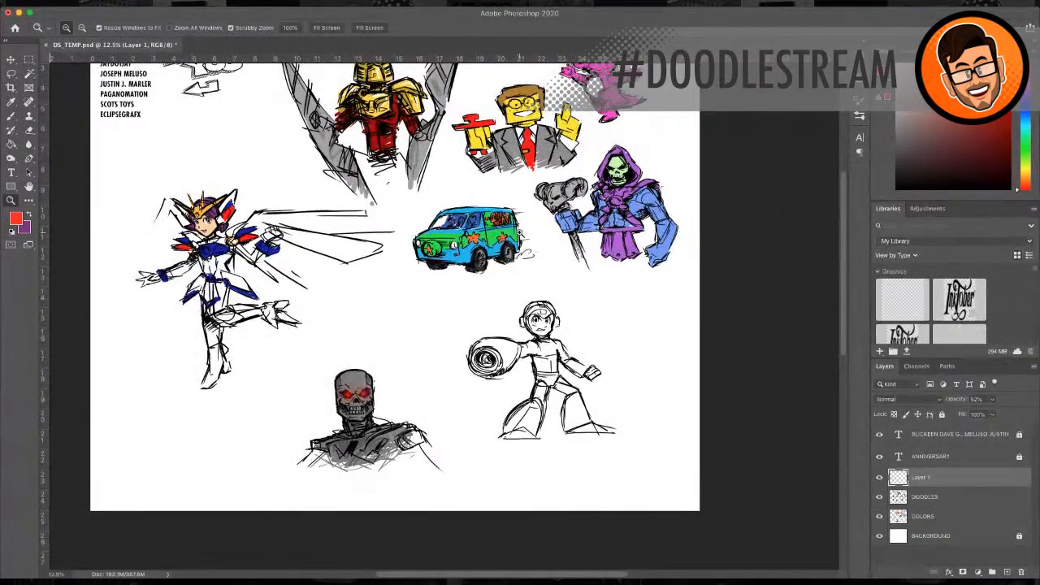
pyautogui.click(375, 357)
pyautogui.click(357, 390)
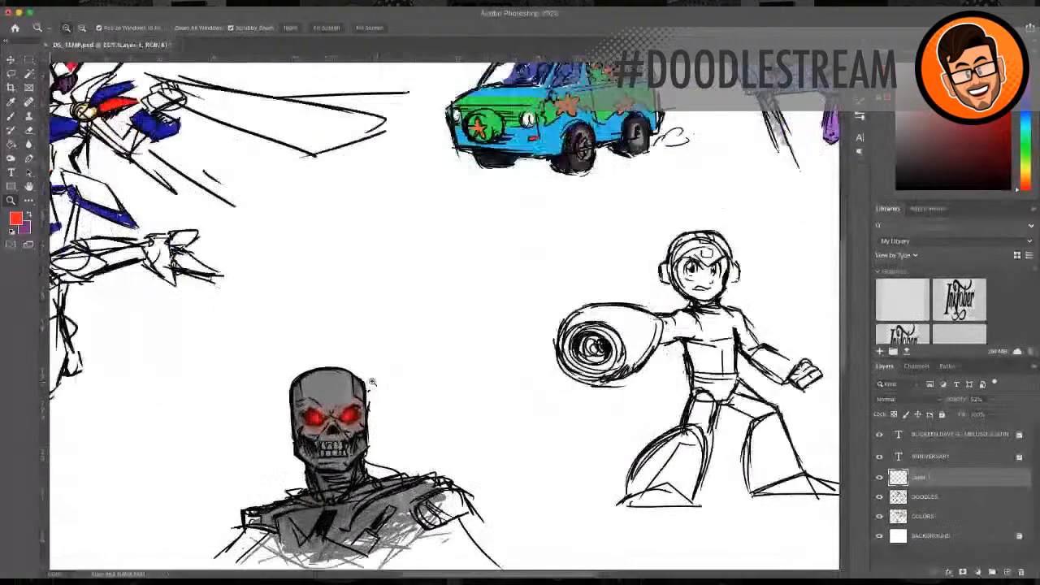
pyautogui.click(333, 419)
pyautogui.click(333, 419)
pyautogui.scroll(-5, 346, 413)
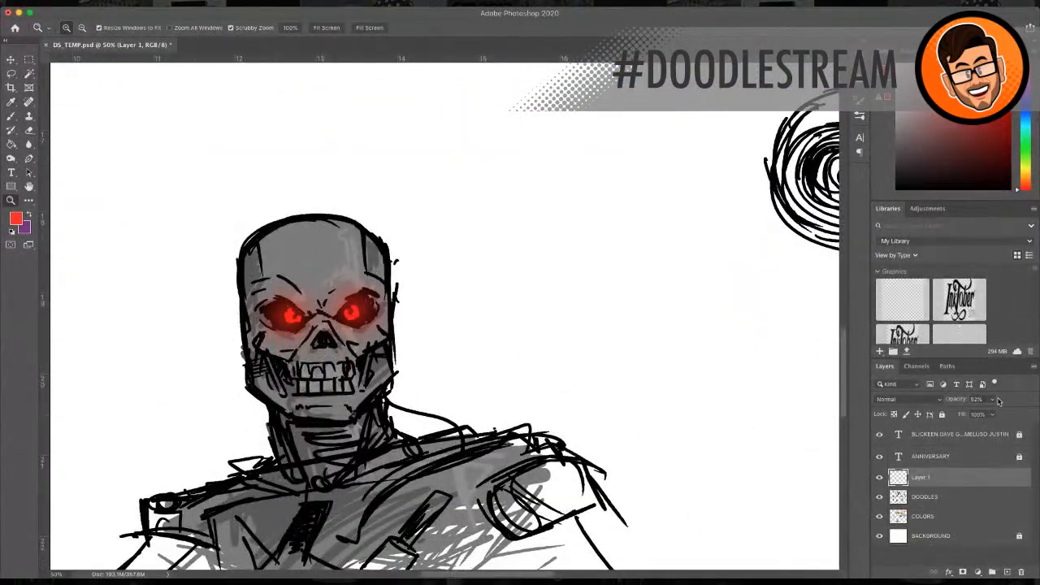
# Step: Reduce the opacity of the eye glow layer to 0%
pyautogui.moveTo(986, 416); pyautogui.dragTo(981, 415)
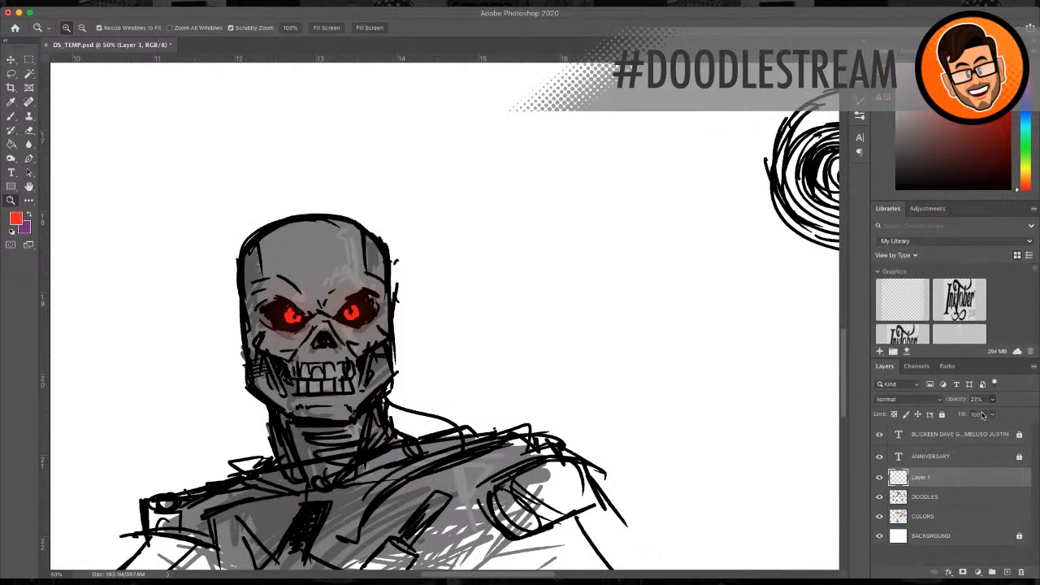
pyautogui.moveTo(983, 416); pyautogui.dragTo(949, 412)
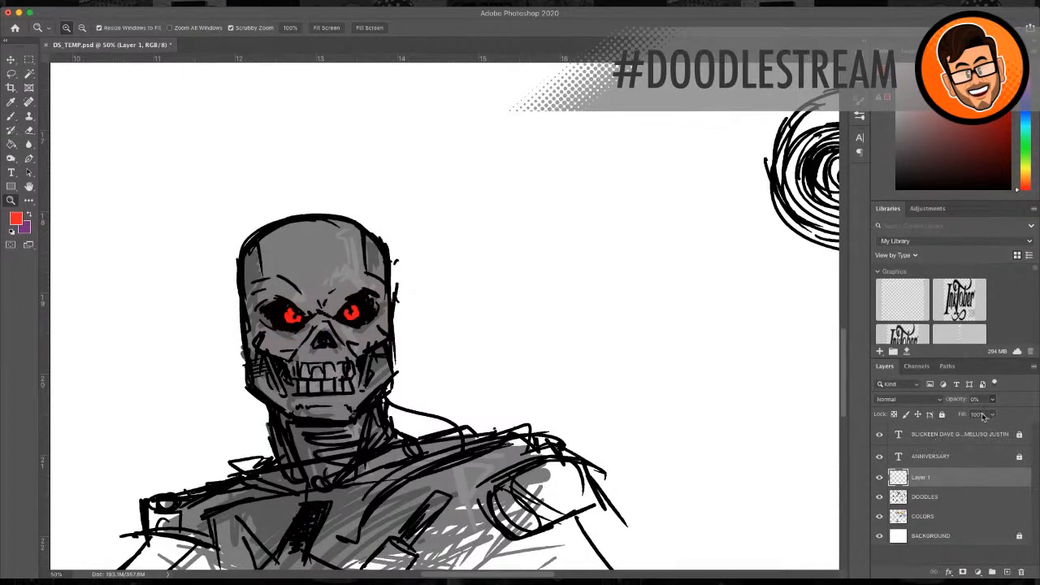
pyautogui.moveTo(976, 415); pyautogui.dragTo(947, 415)
# Step: Toggle the visibility of the DOODLES layer to inspect the grey colouring beneath the line art
pyautogui.click(879, 498)
pyautogui.click(879, 498)
pyautogui.click(879, 499)
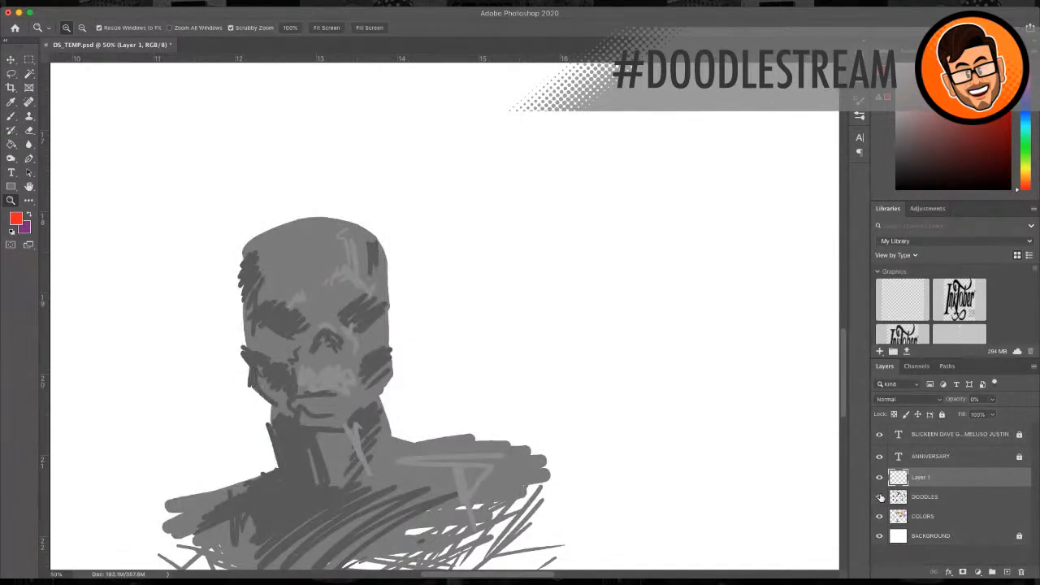
# Step: Make the DOODLES layer visible again and examine the robot skull's line art and red eyes up close
pyautogui.click(880, 497)
pyautogui.click(880, 497)
pyautogui.click(880, 498)
pyautogui.click(318, 324)
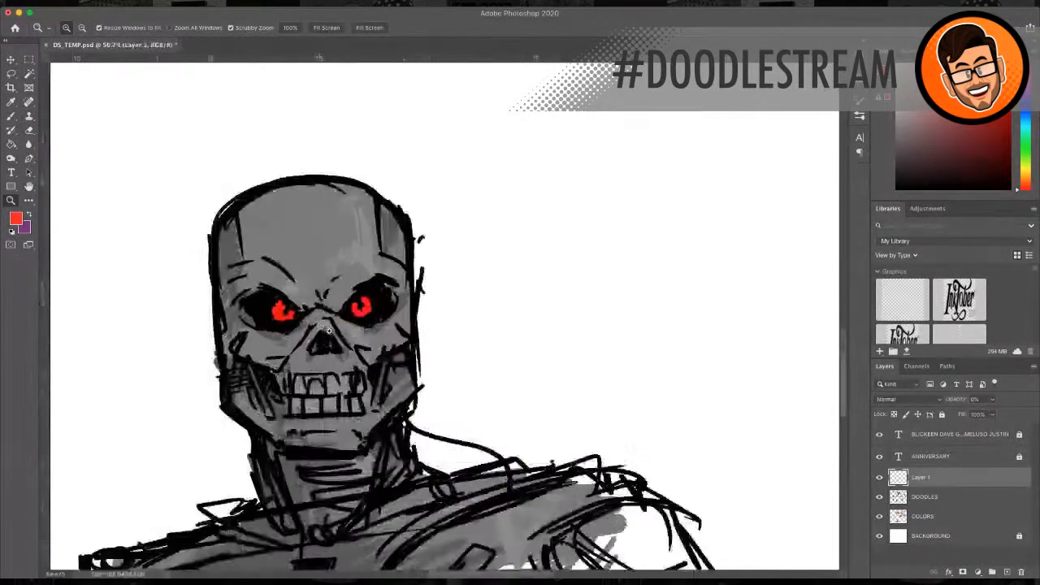
pyautogui.click(313, 335)
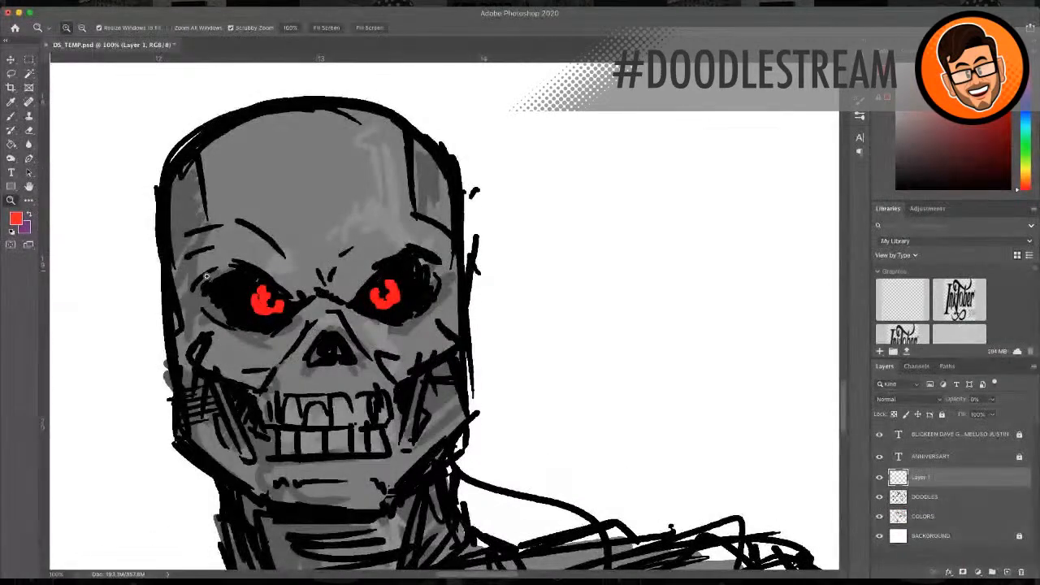
# Step: Examine the robot bust among the other doodles and look over the whole page from its title to the lower edge
pyautogui.keyDown('alt'); pyautogui.click(297, 288); pyautogui.keyUp('alt')
pyautogui.keyDown('alt'); pyautogui.click(325, 287); pyautogui.keyUp('alt')
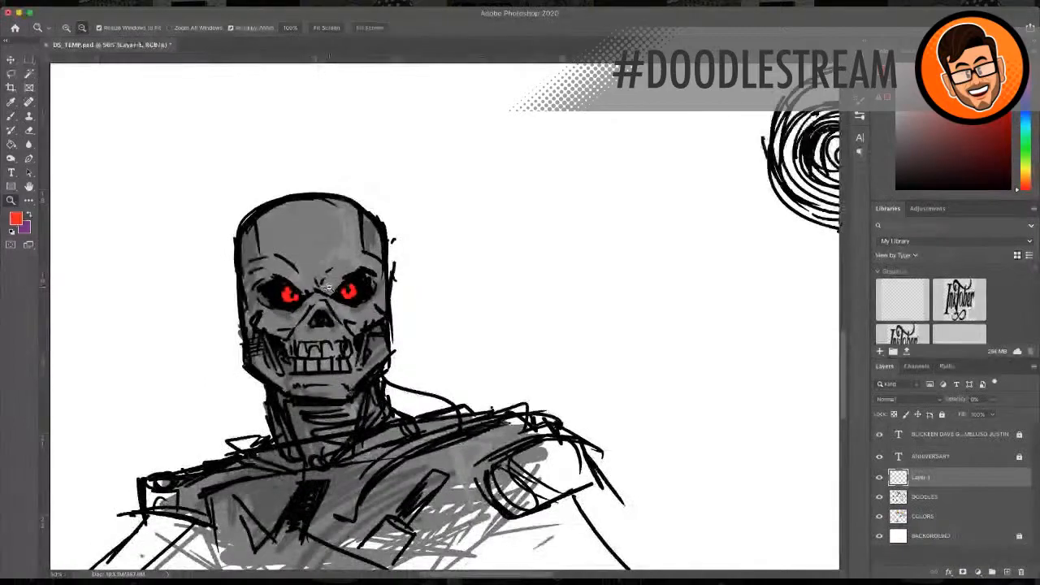
pyautogui.keyDown('alt'); pyautogui.click(325, 288); pyautogui.keyUp('alt')
pyautogui.keyDown('alt'); pyautogui.click(325, 288); pyautogui.keyUp('alt')
pyautogui.keyDown('alt'); pyautogui.click(325, 288); pyautogui.keyUp('alt')
pyautogui.keyDown('alt'); pyautogui.click(406, 294); pyautogui.keyUp('alt')
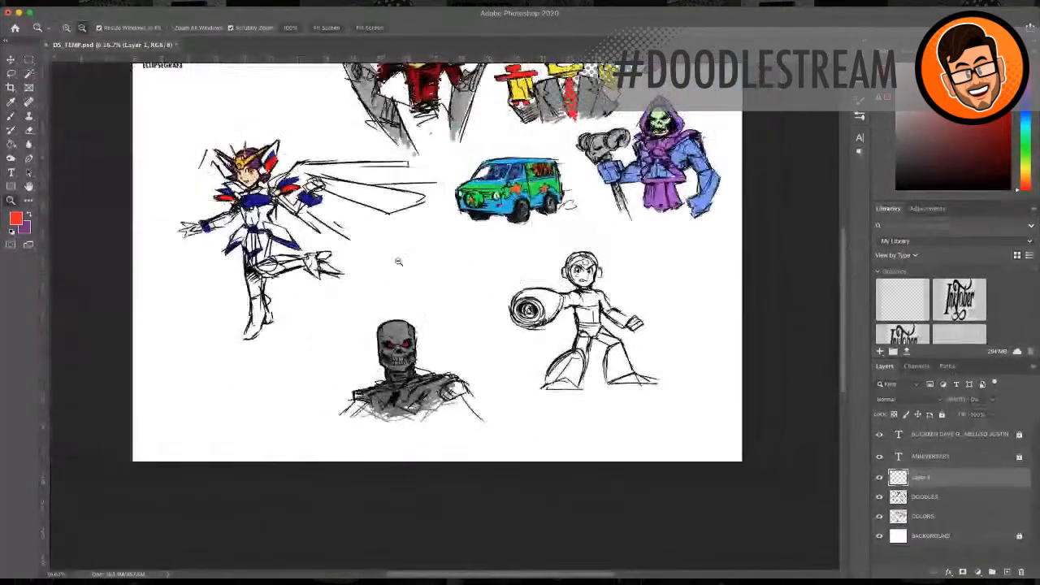
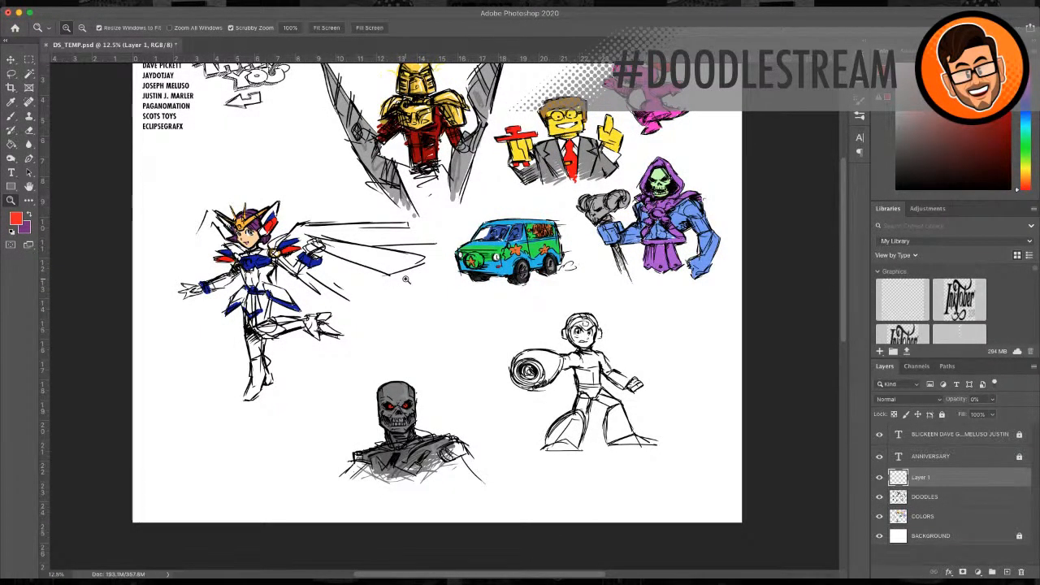
pyautogui.scroll(10, 406, 278)
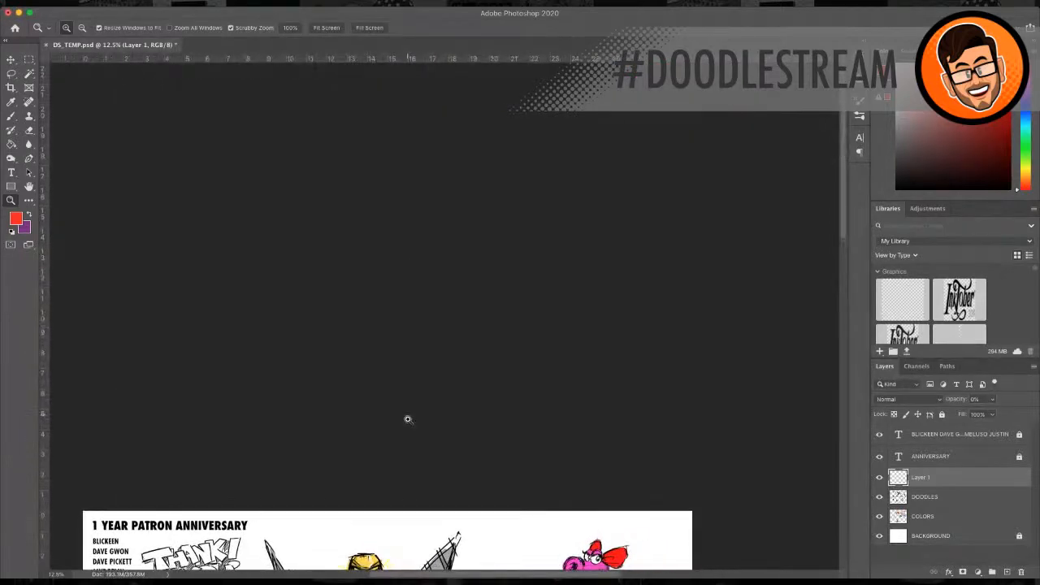
pyautogui.scroll(-5, 406, 421)
pyautogui.scroll(-3, 399, 422)
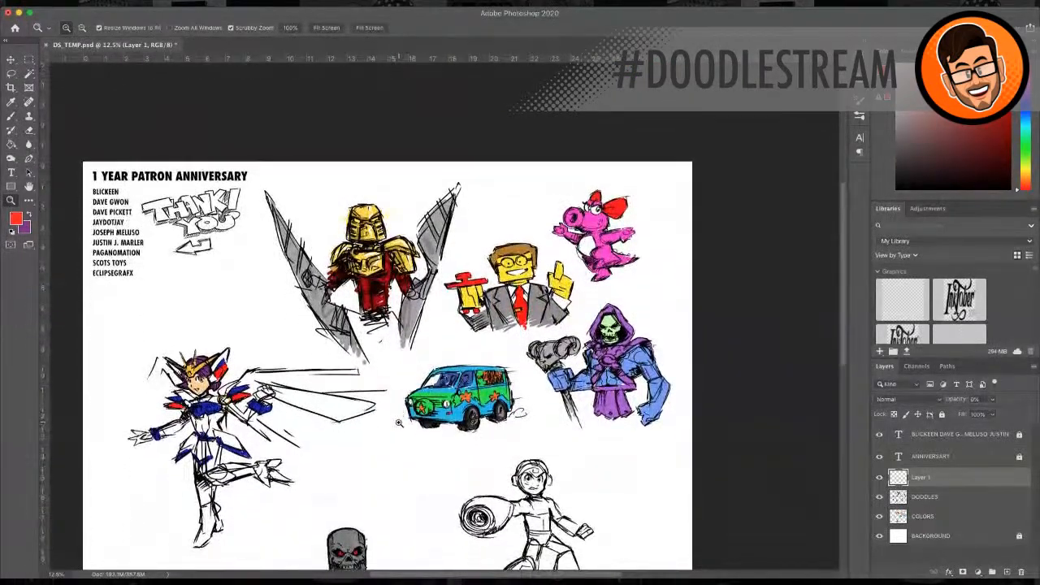
pyautogui.scroll(-1, 398, 424)
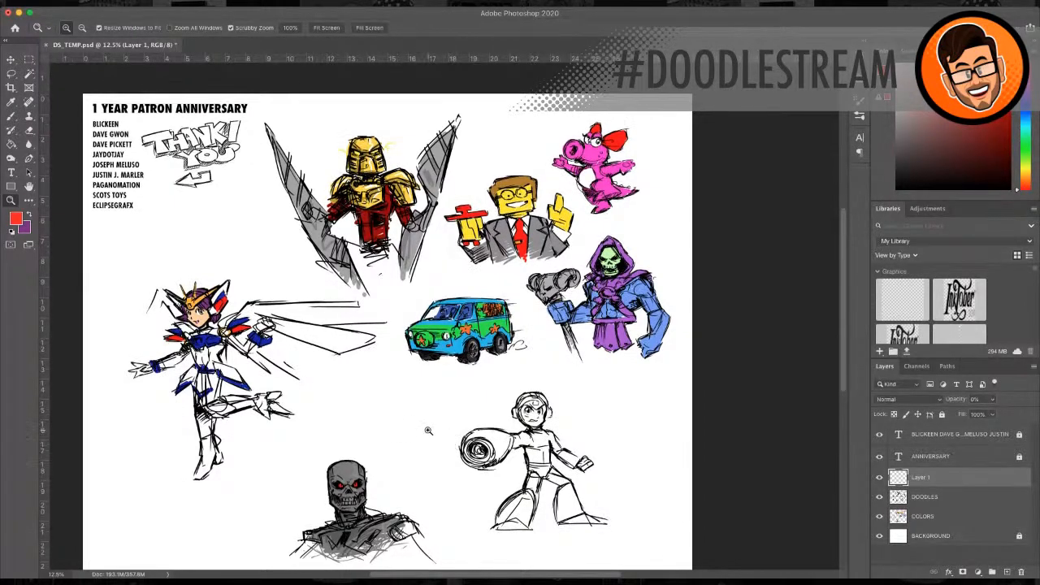
pyautogui.scroll(-1, 435, 430)
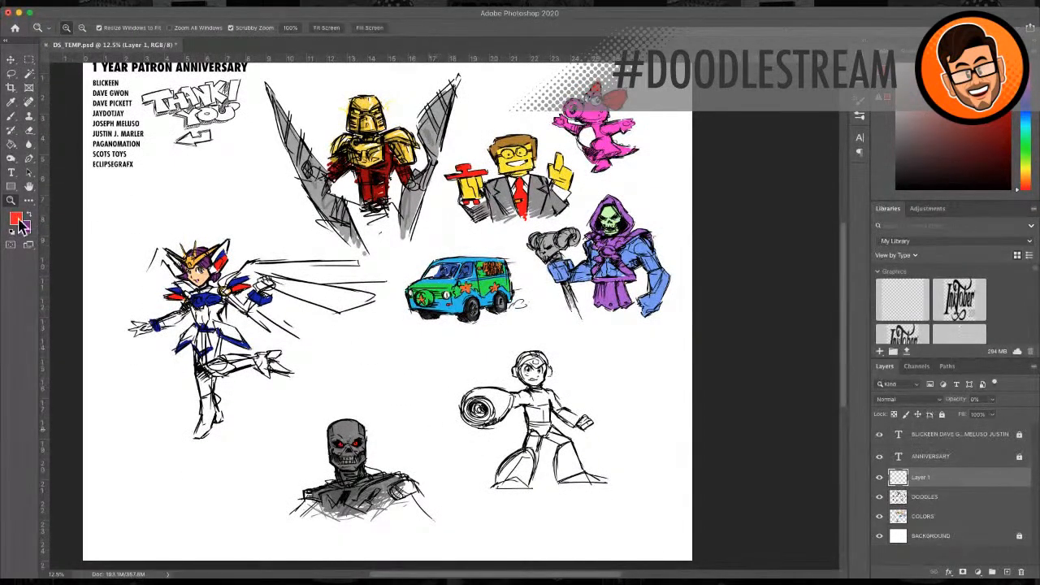
# Step: Erase the uncoloured arm-cannon character from the DOODLES layer with the Eraser and leave no layer selected
pyautogui.click(29, 130)
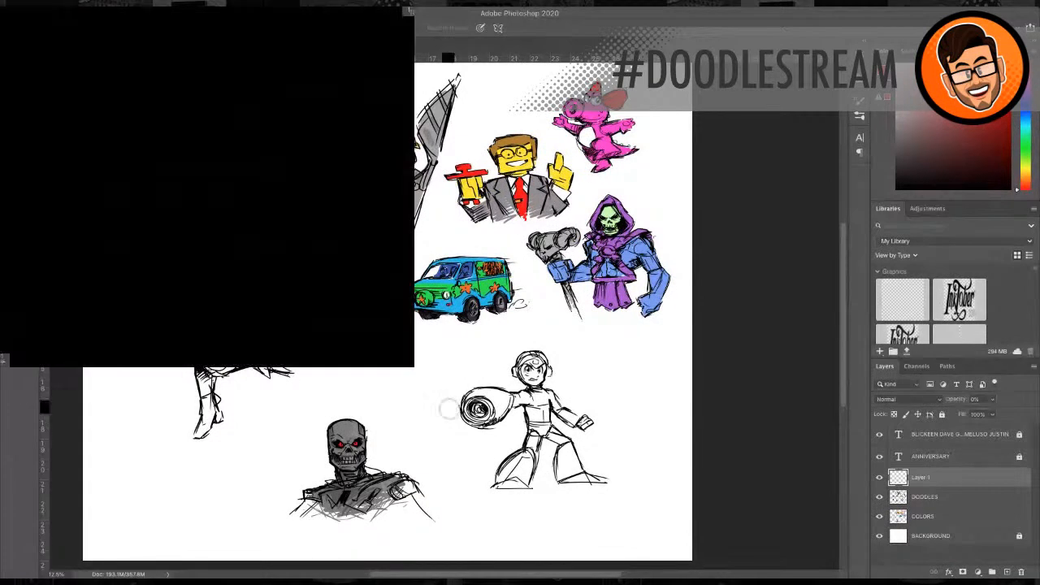
pyautogui.click(926, 497)
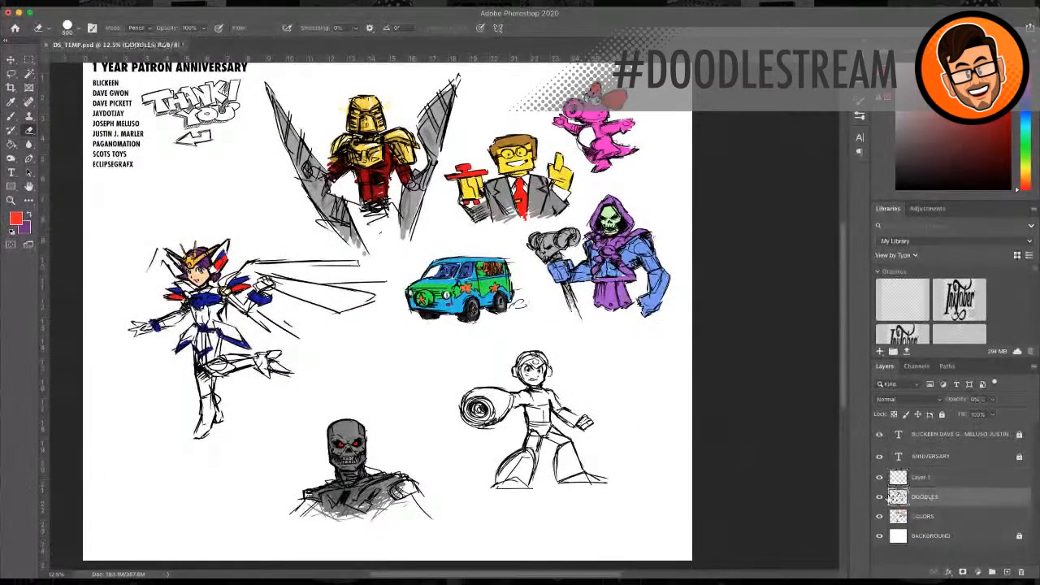
pyautogui.moveTo(533, 366)
pyautogui.mouseDown()
pyautogui.moveTo(466, 395)
pyautogui.moveTo(487, 401)
pyautogui.moveTo(461, 459)
pyautogui.moveTo(558, 430)
pyautogui.moveTo(506, 488)
pyautogui.moveTo(558, 491)
pyautogui.moveTo(622, 452)
pyautogui.mouseUp()
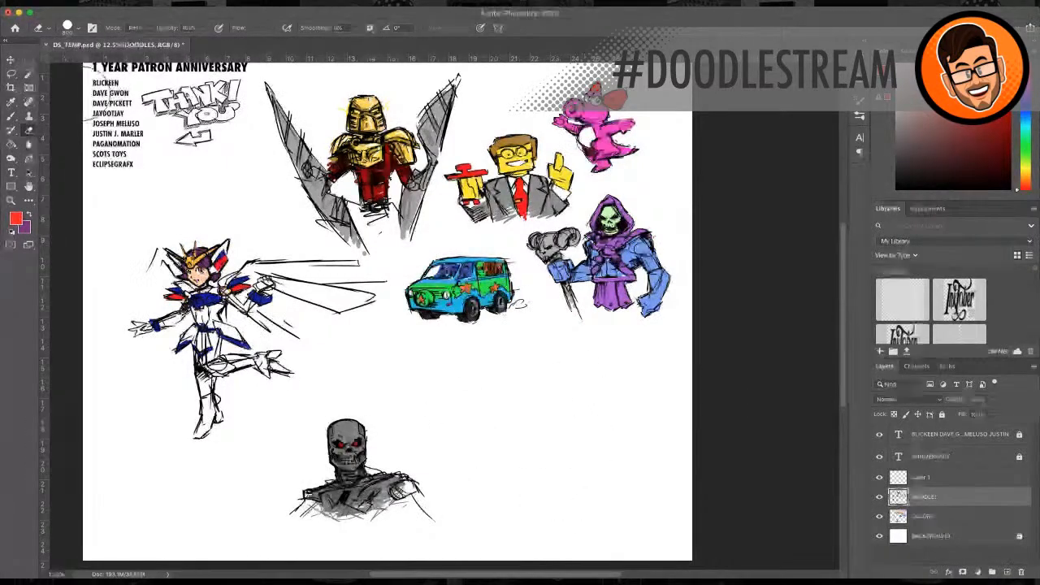
pyautogui.press('v')
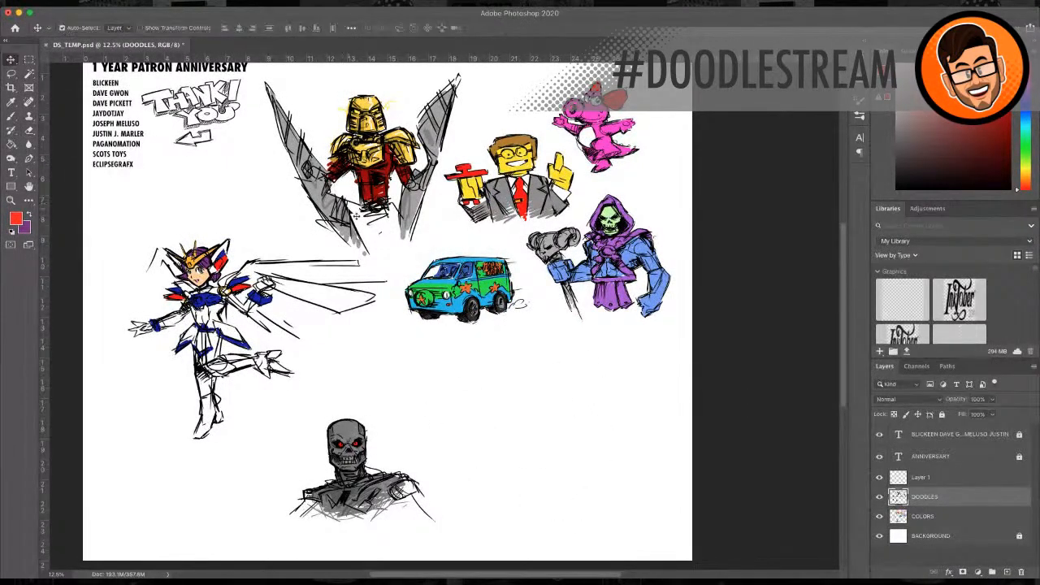
pyautogui.click(355, 215)
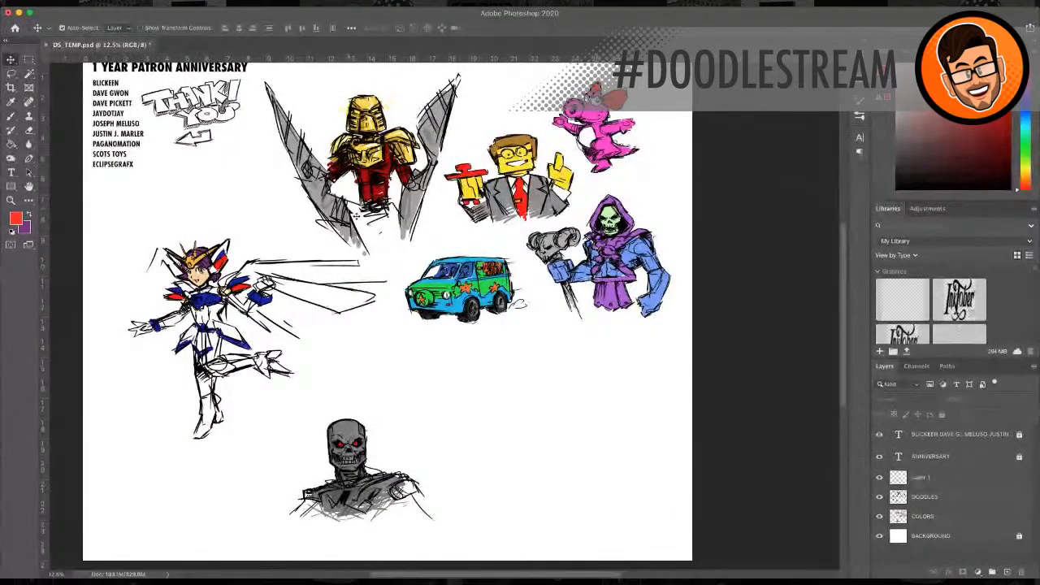
# Step: Examine the full page of doodles and the patron list with the THANK YOU lettering under the 1 YEAR PATRON ANNIVERSARY title
pyautogui.press('super+r')
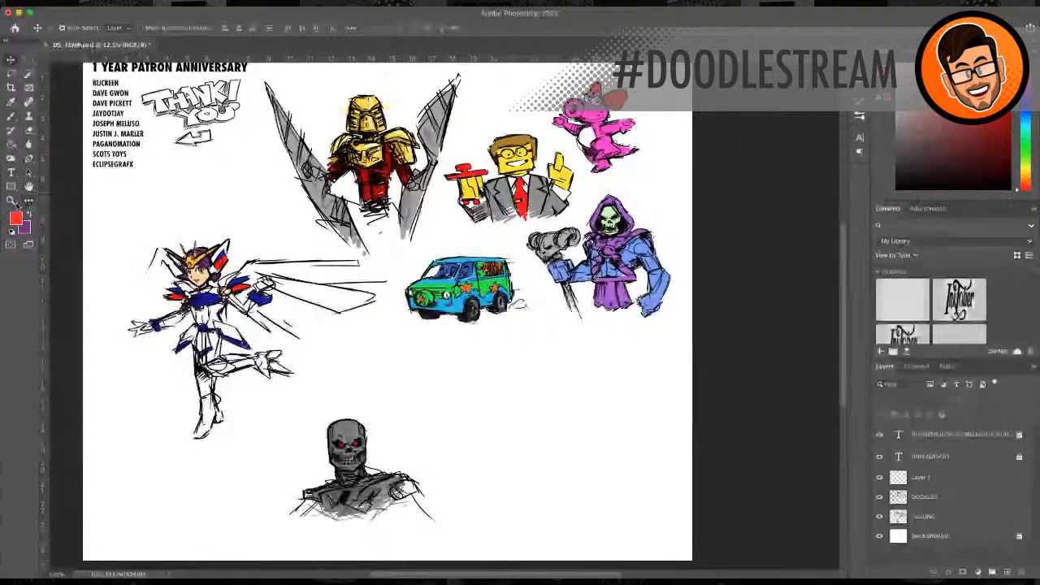
pyautogui.press('z')
pyautogui.scroll(1, 339, 271)
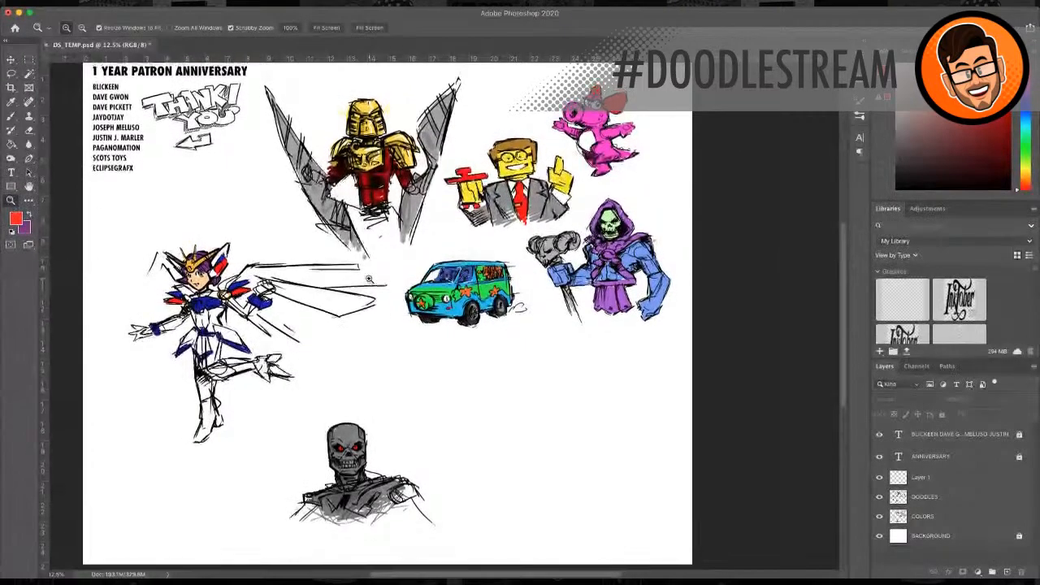
pyautogui.hscroll(-5, 520, 393)
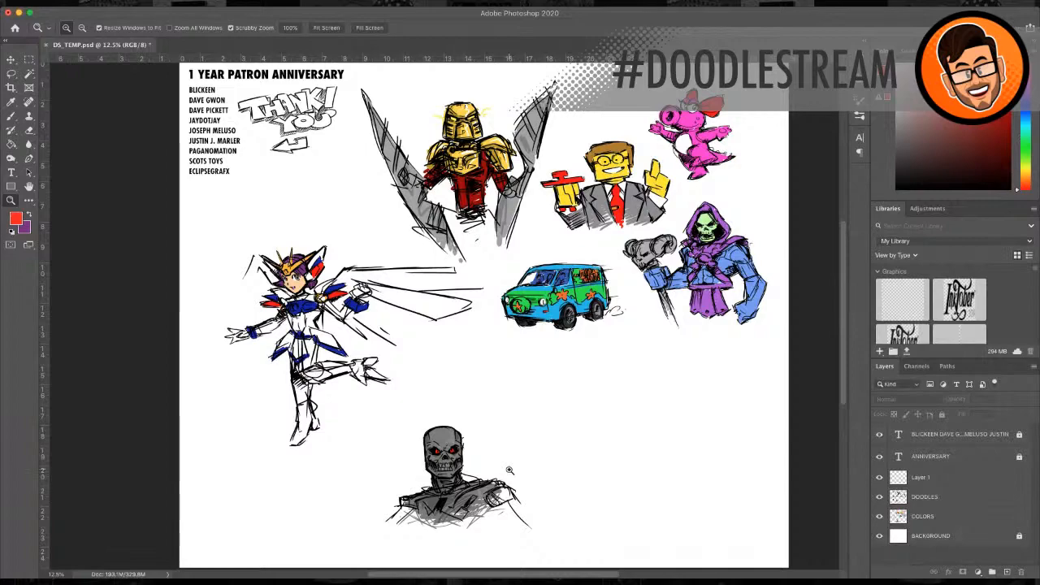
pyautogui.click(238, 180)
pyautogui.click(223, 202)
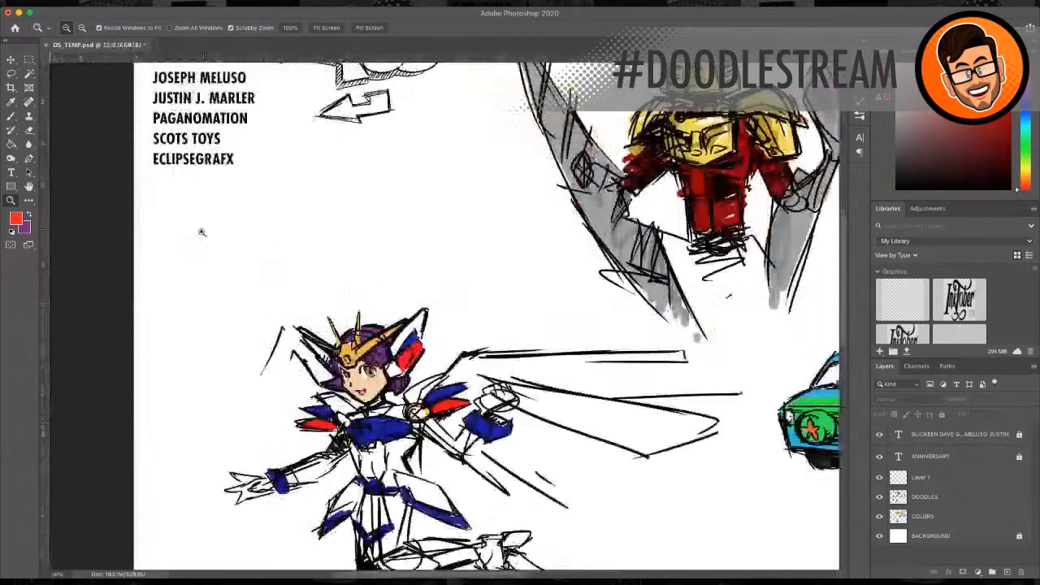
pyautogui.scroll(3, 202, 231)
pyautogui.scroll(3, 202, 232)
pyautogui.click(241, 248)
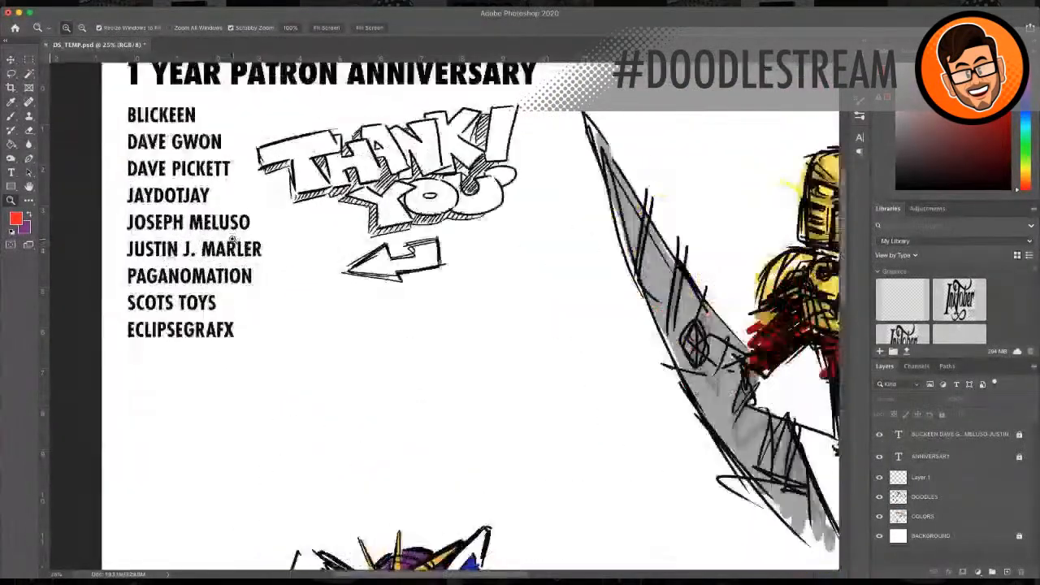
pyautogui.scroll(4, 236, 252)
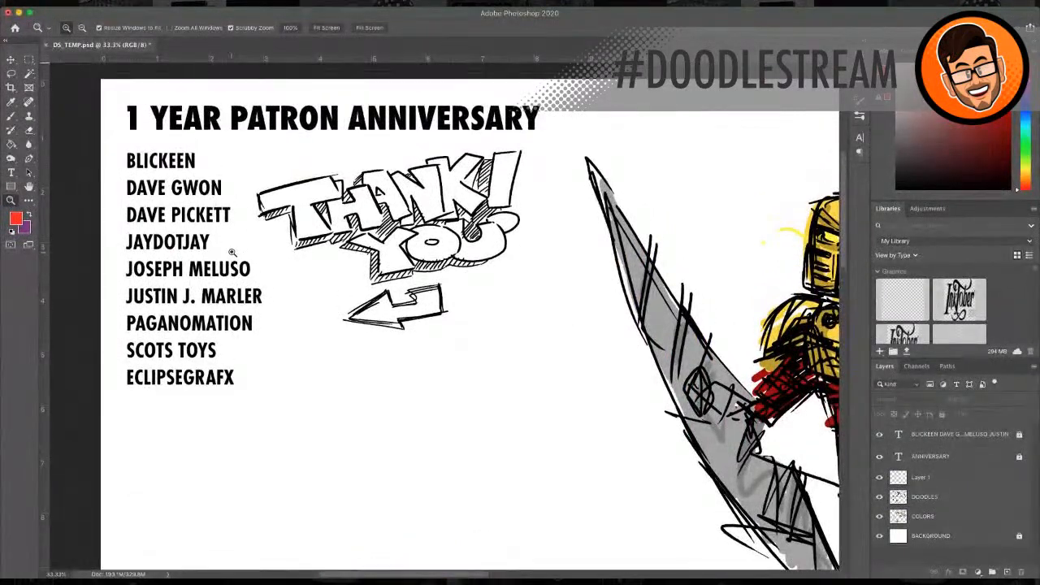